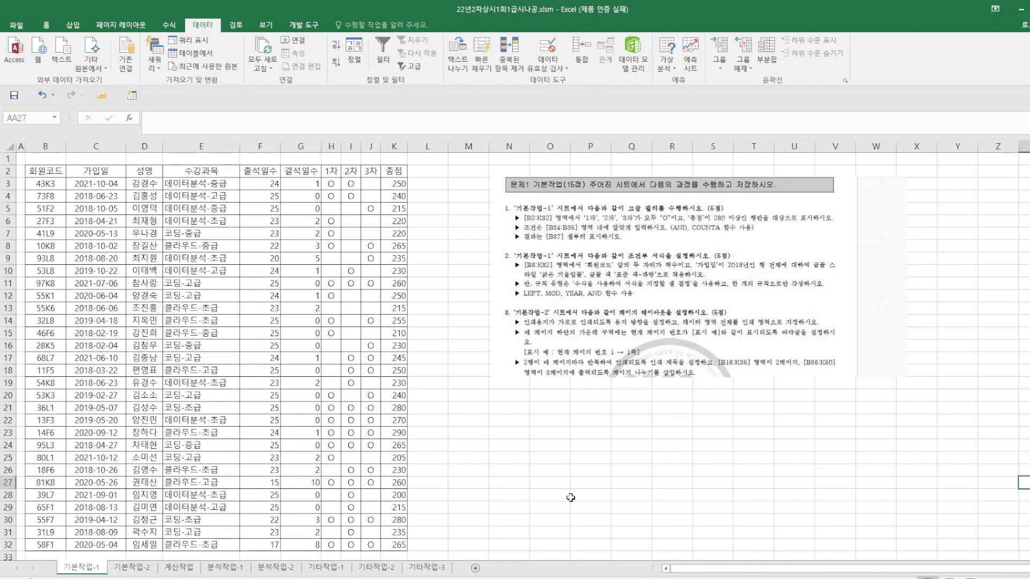
# Stretch the instruction picture on the 기본작업-1 sheet downward so that it reaches about row 26.
pyautogui.click(627, 363)
pyautogui.moveTo(697, 380); pyautogui.dragTo(697, 478)
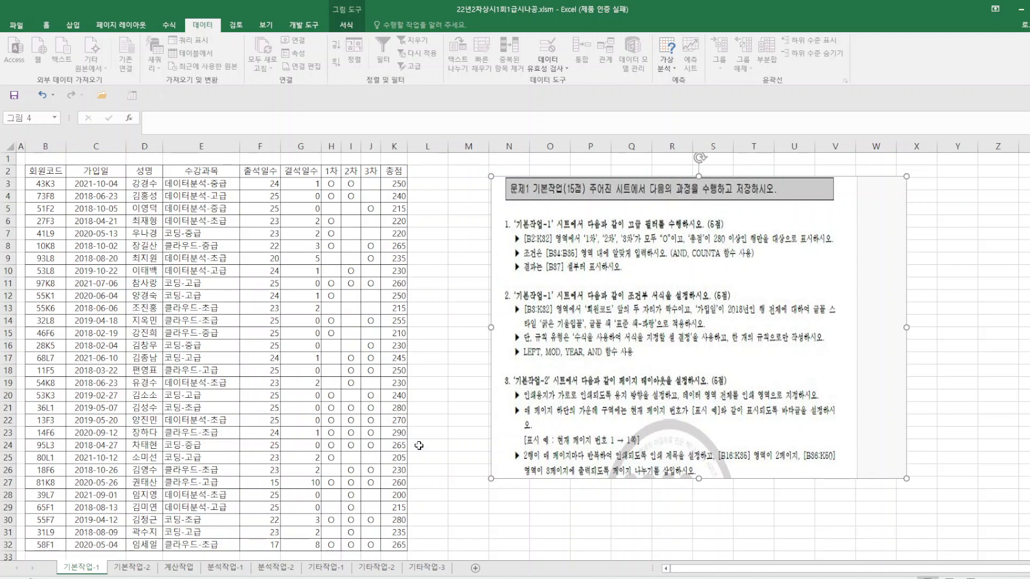
# Enter the criteria heading 조건 in cell B34 below the table.
pyautogui.scroll(-2, 249, 483)
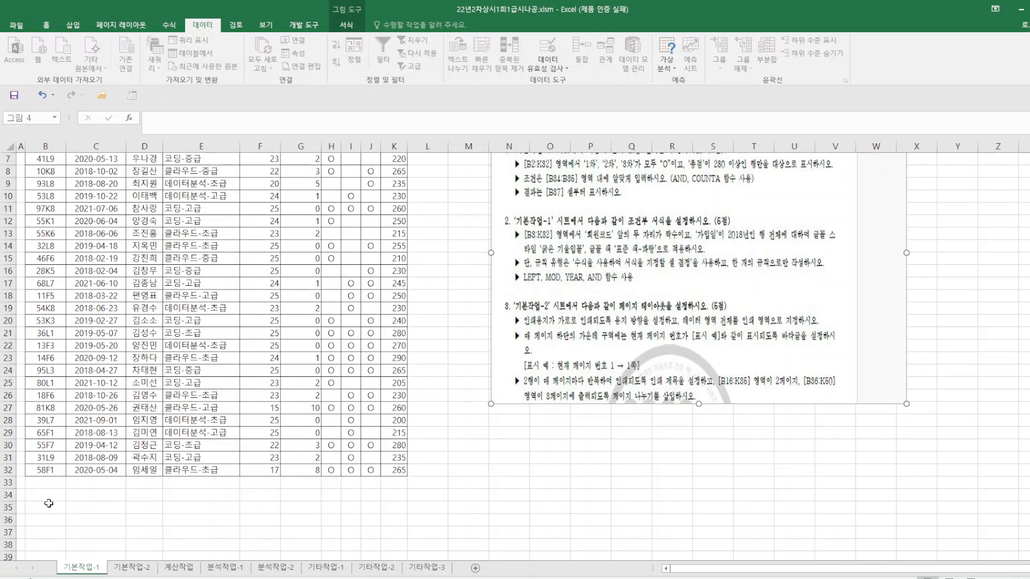
pyautogui.click(46, 493)
pyautogui.write('ㅈ')
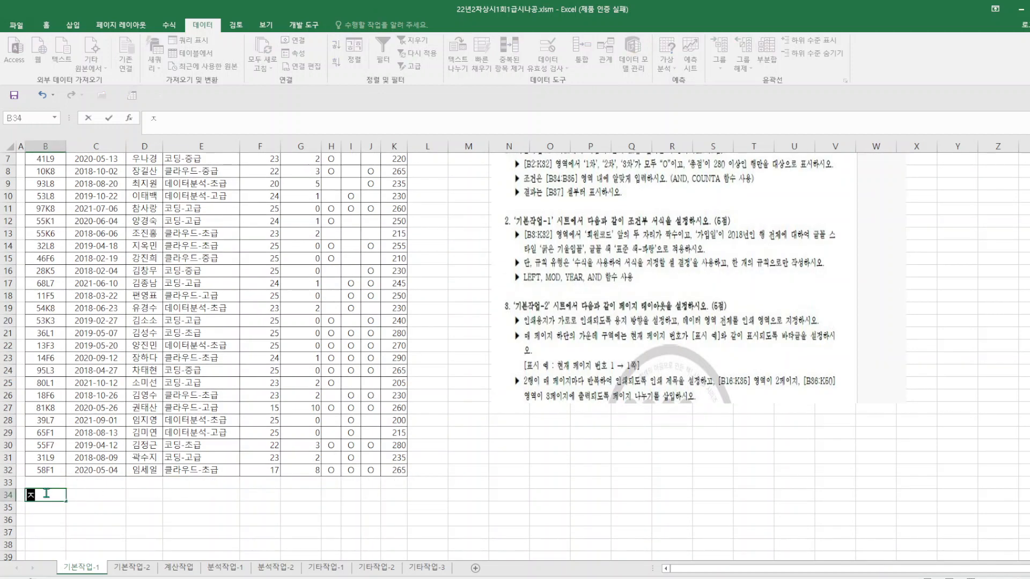
pyautogui.write('조건')
pyautogui.press('Return')
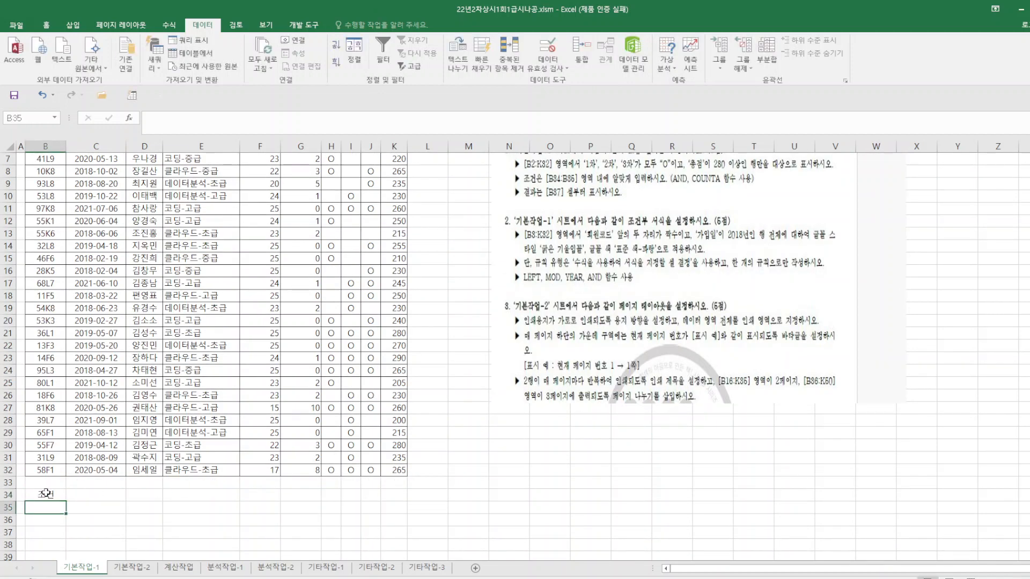
# Enter the criteria formula =AND(COUNTA(H3:J3)=3,K3>=280) in cell B35.
pyautogui.write('=')
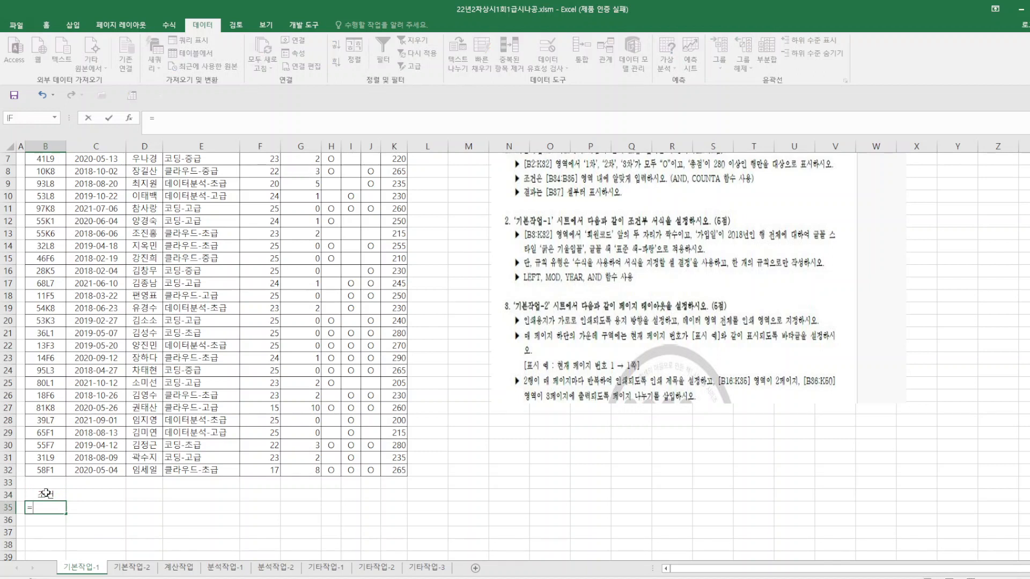
pyautogui.write('and(')
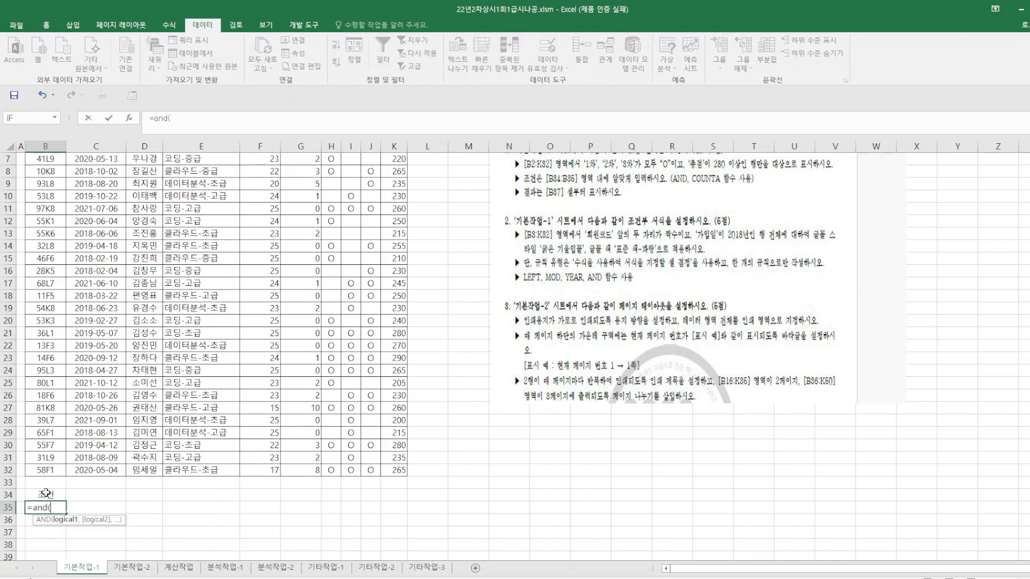
pyautogui.write('counta(')
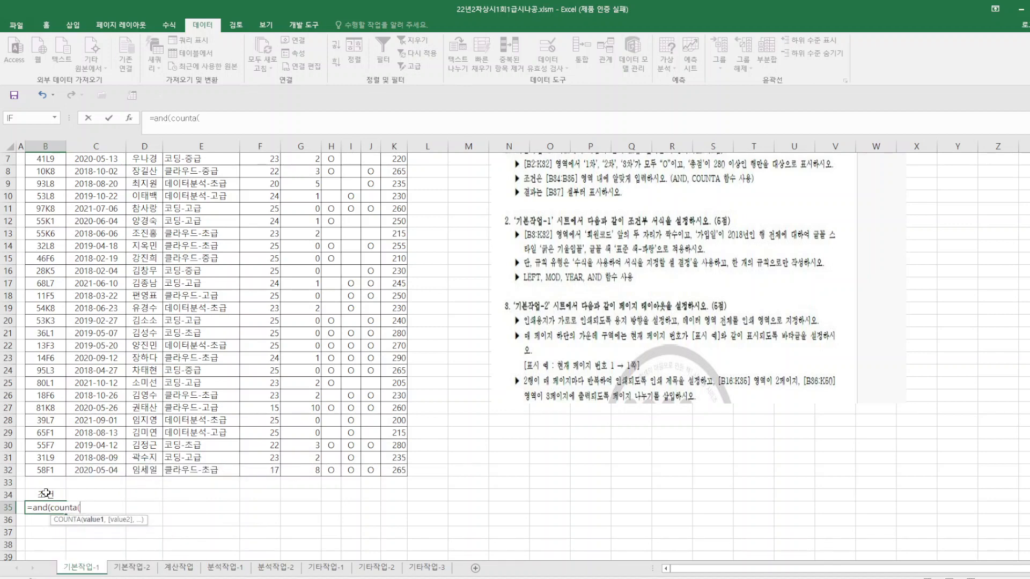
pyautogui.scroll(2, 214, 372)
pyautogui.click(332, 183)
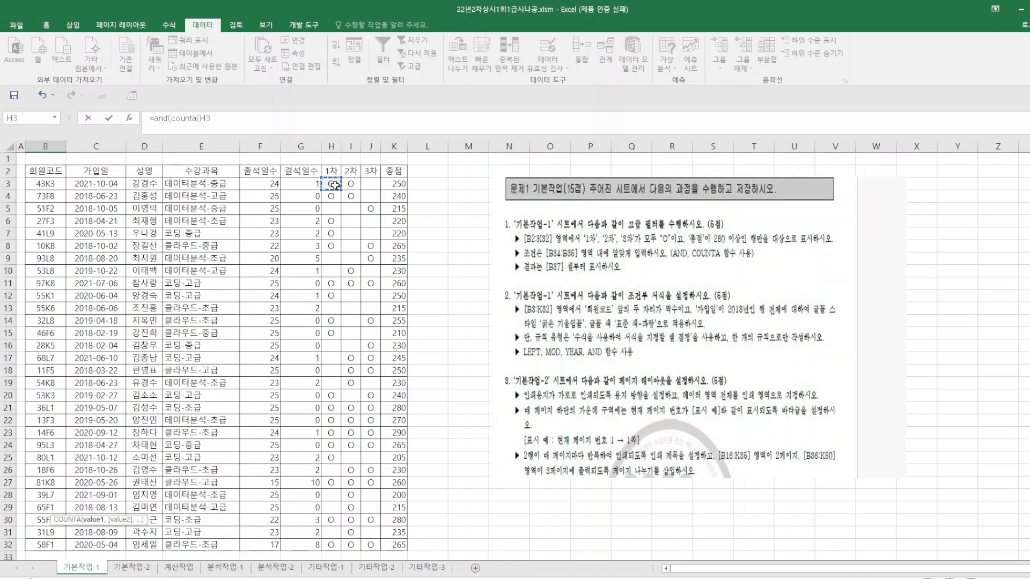
pyautogui.moveTo(335, 185); pyautogui.dragTo(370, 182)
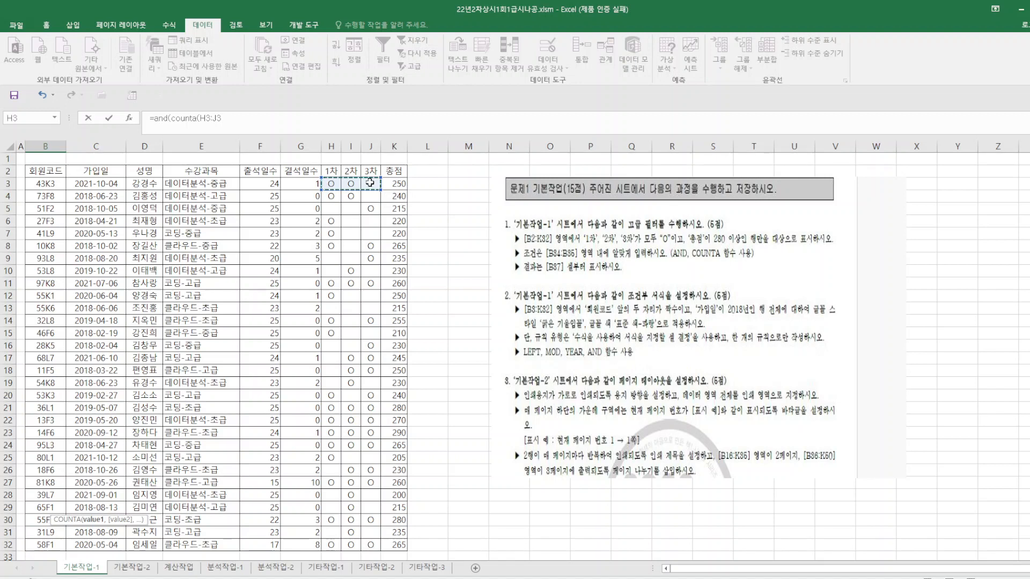
pyautogui.write(')')
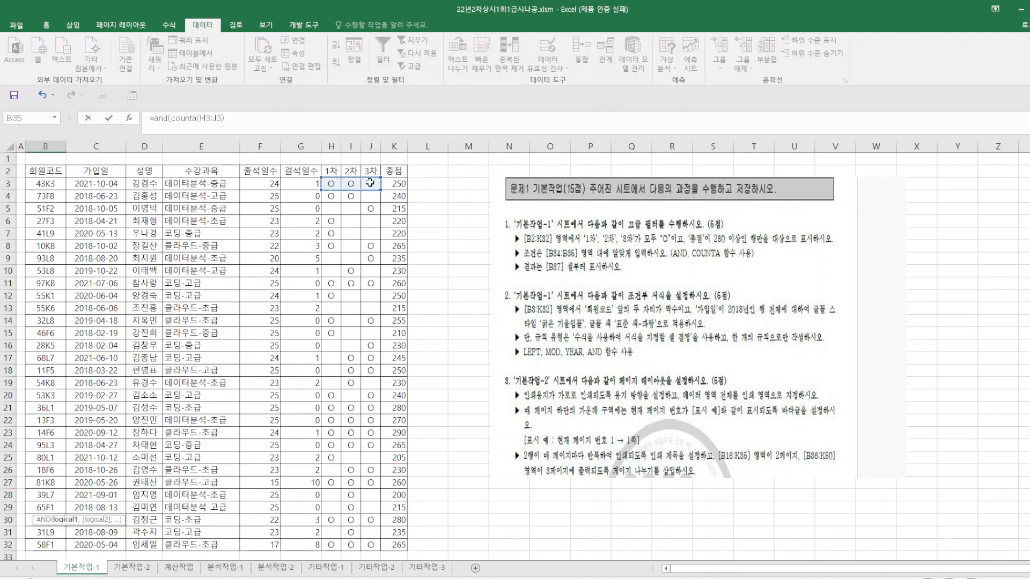
pyautogui.write('=3,')
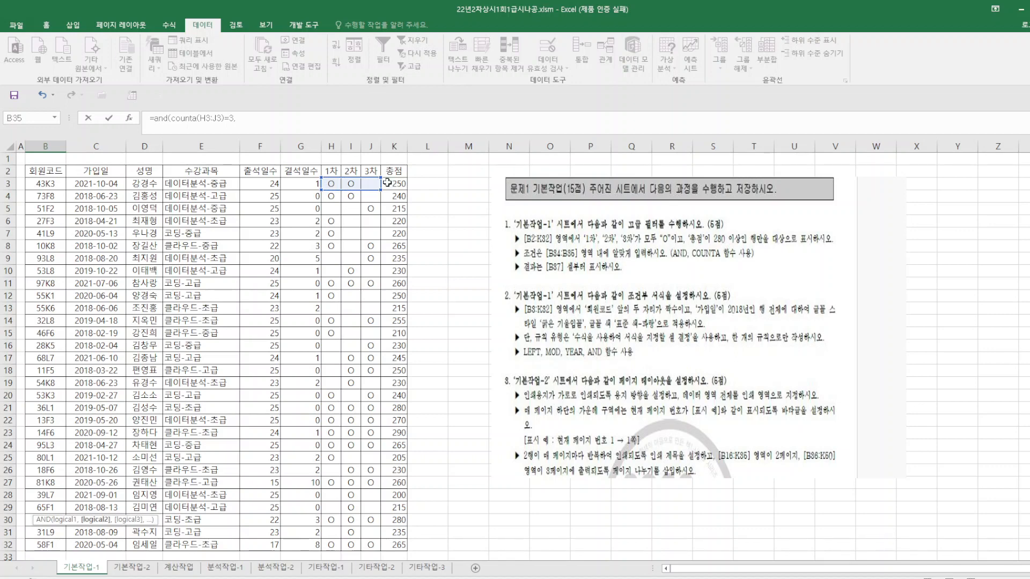
pyautogui.click(403, 182)
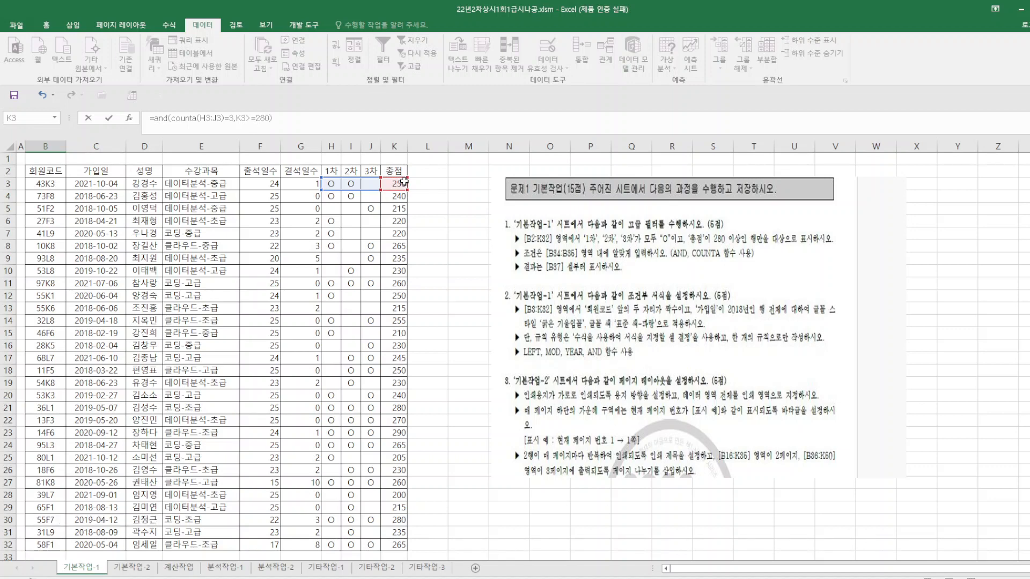
pyautogui.press('Return')
# Run an advanced filter on B2:K32 with criteria range B34:B35, copying the results to cell B37.
pyautogui.scroll(2, 444, 336)
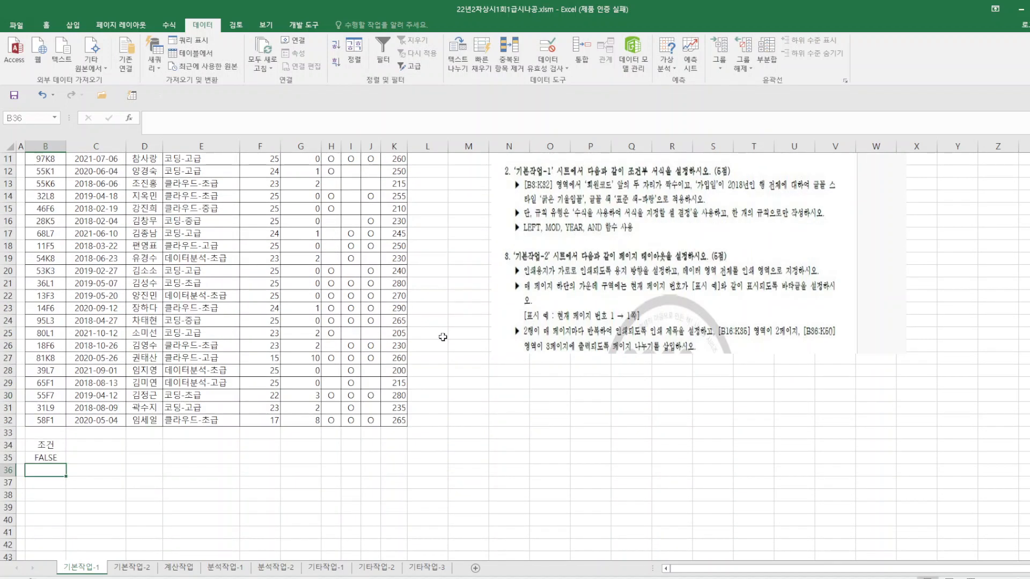
pyautogui.click(310, 260)
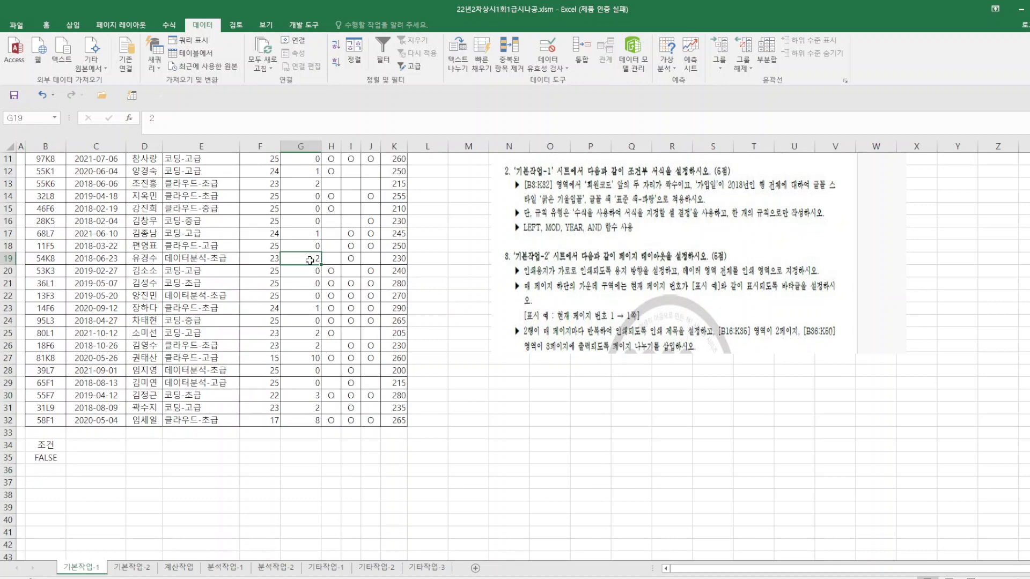
pyautogui.click(410, 66)
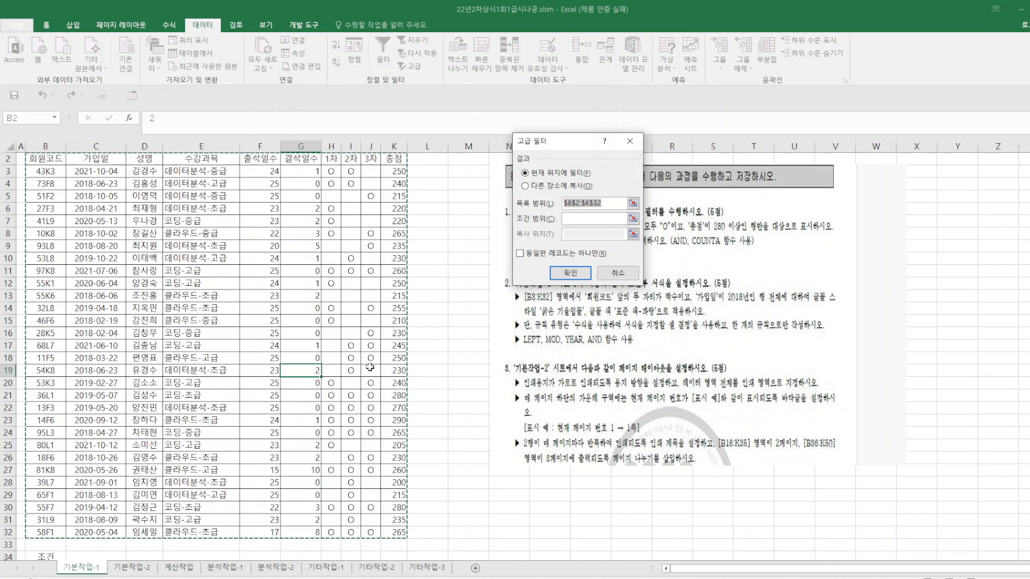
pyautogui.click(526, 186)
pyautogui.moveTo(575, 144); pyautogui.dragTo(344, 161)
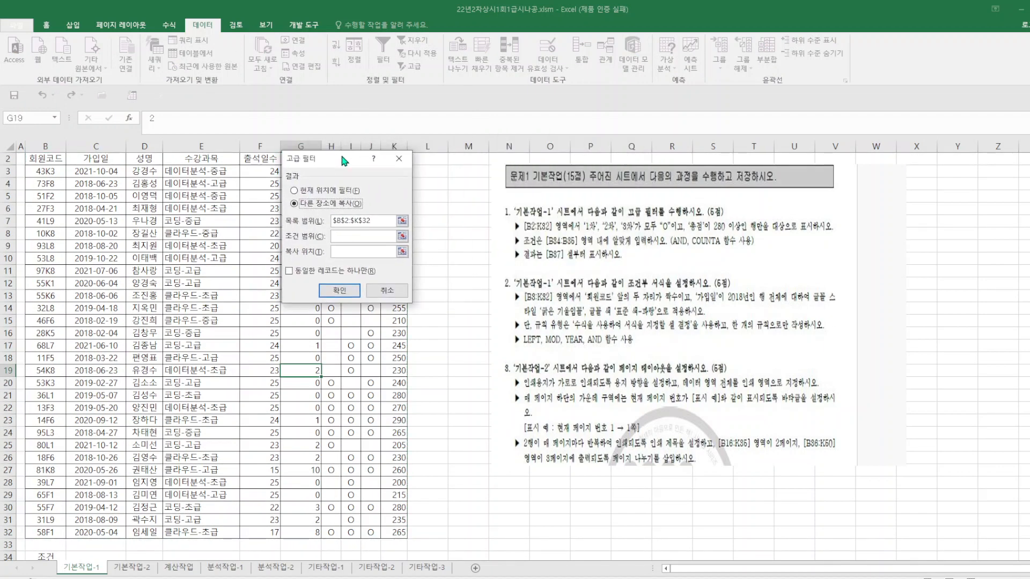
pyautogui.click(358, 238)
pyautogui.scroll(-4, 311, 389)
pyautogui.scroll(-4, 311, 388)
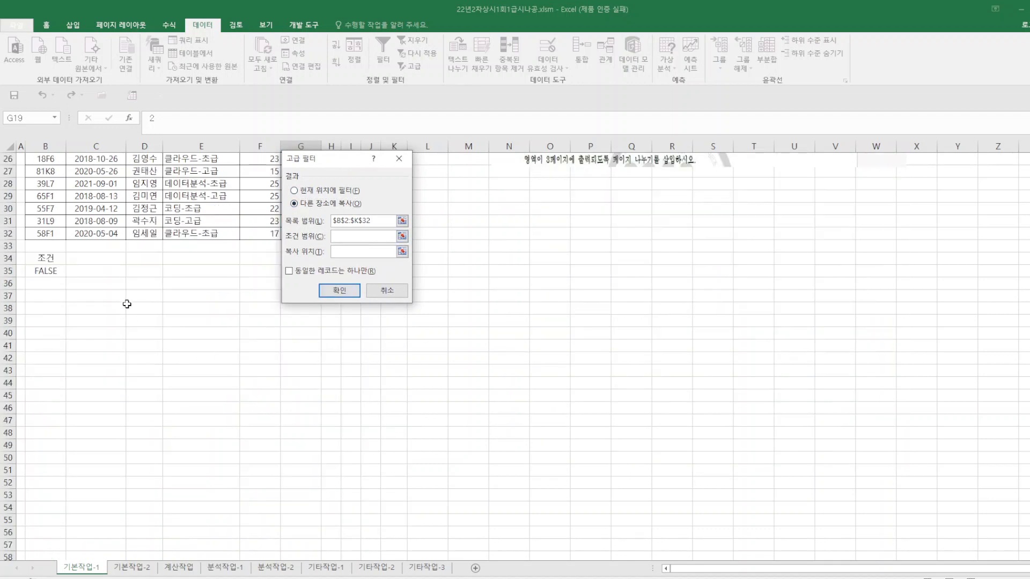
pyautogui.moveTo(46, 259); pyautogui.dragTo(48, 270)
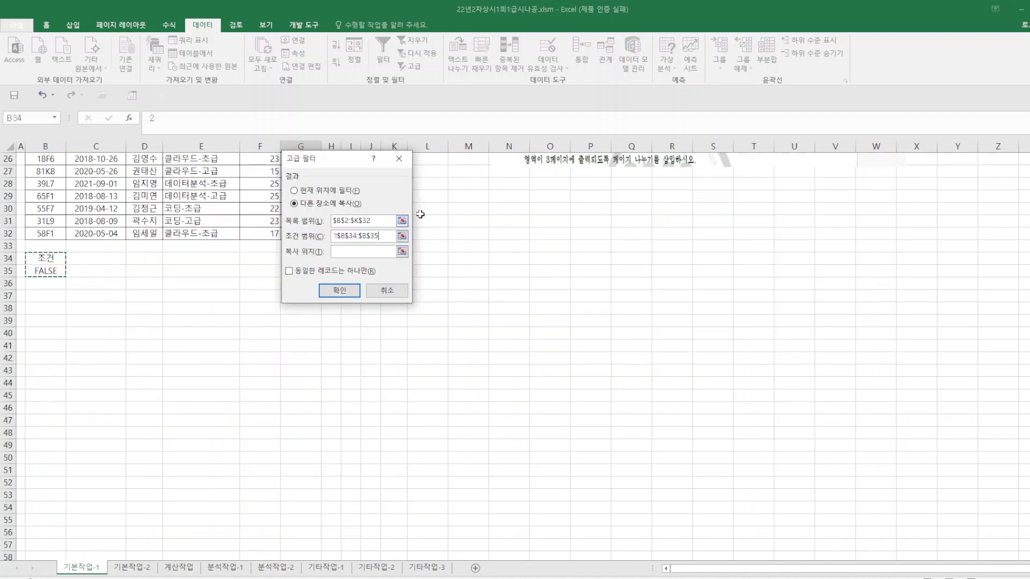
pyautogui.click(349, 252)
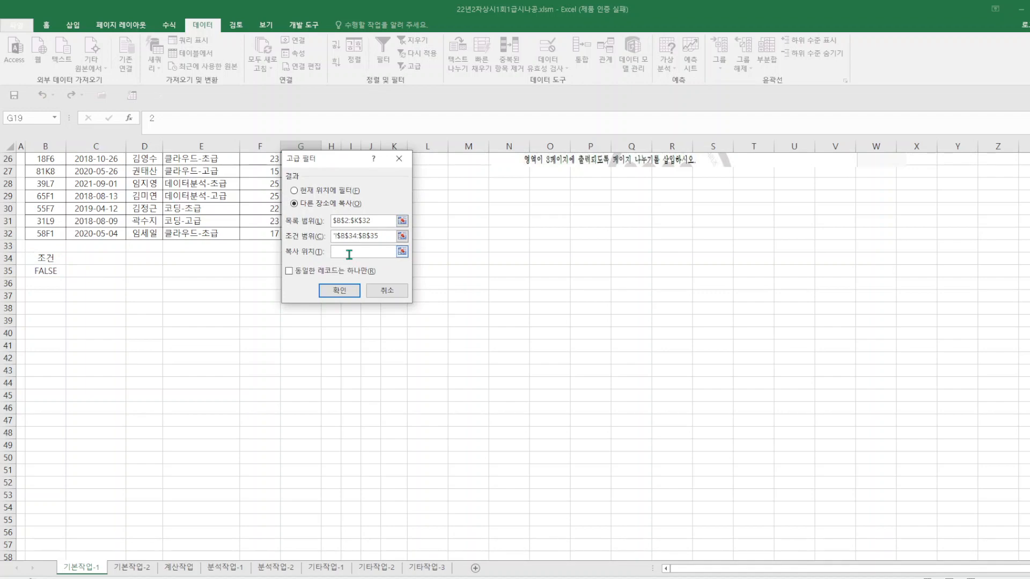
pyautogui.click(51, 298)
pyautogui.click(339, 290)
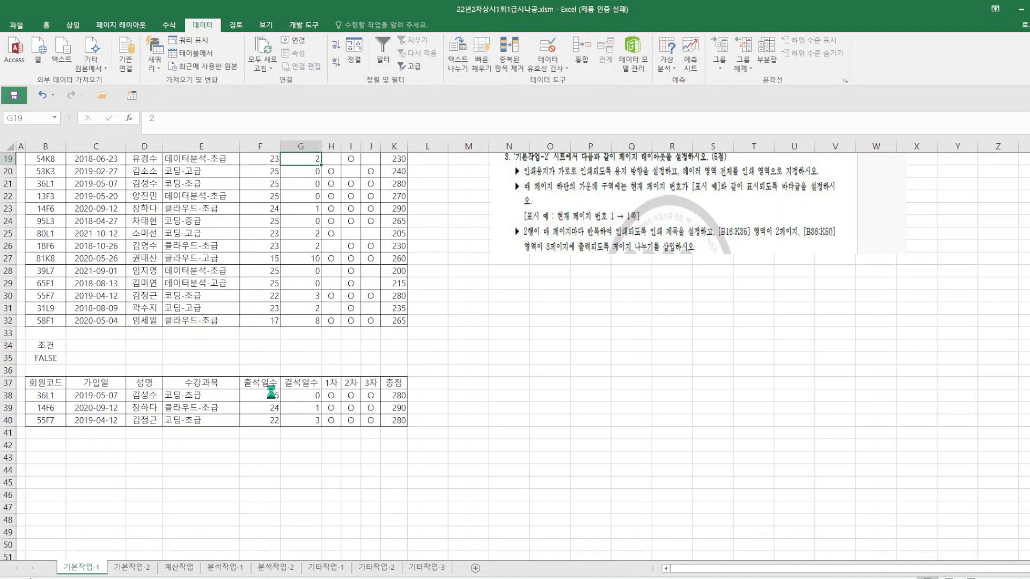
# Start a new formula-based conditional formatting rule for the range B3:K32.
pyautogui.scroll(4, 526, 419)
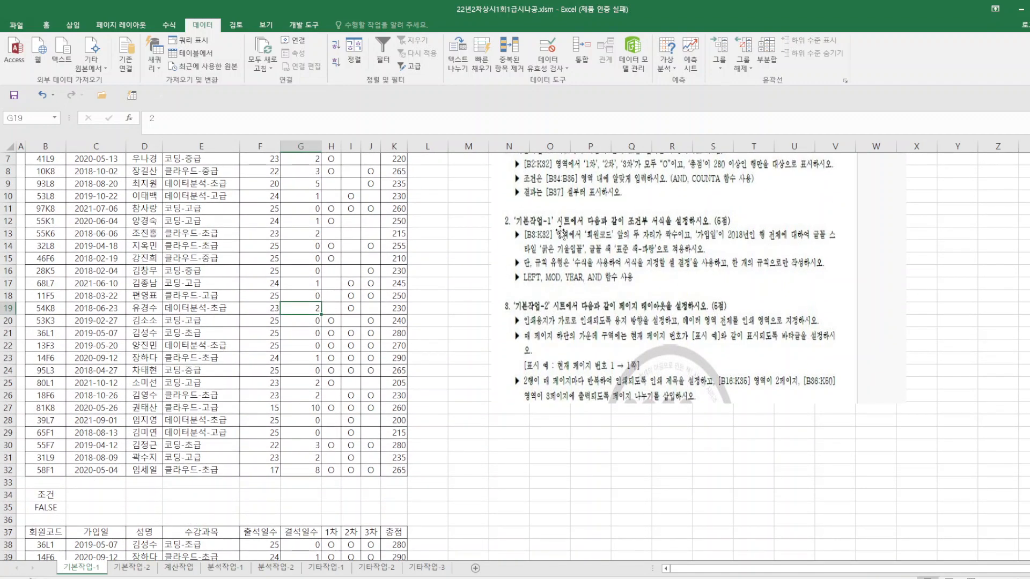
pyautogui.scroll(2, 561, 233)
pyautogui.moveTo(46, 183); pyautogui.dragTo(409, 542)
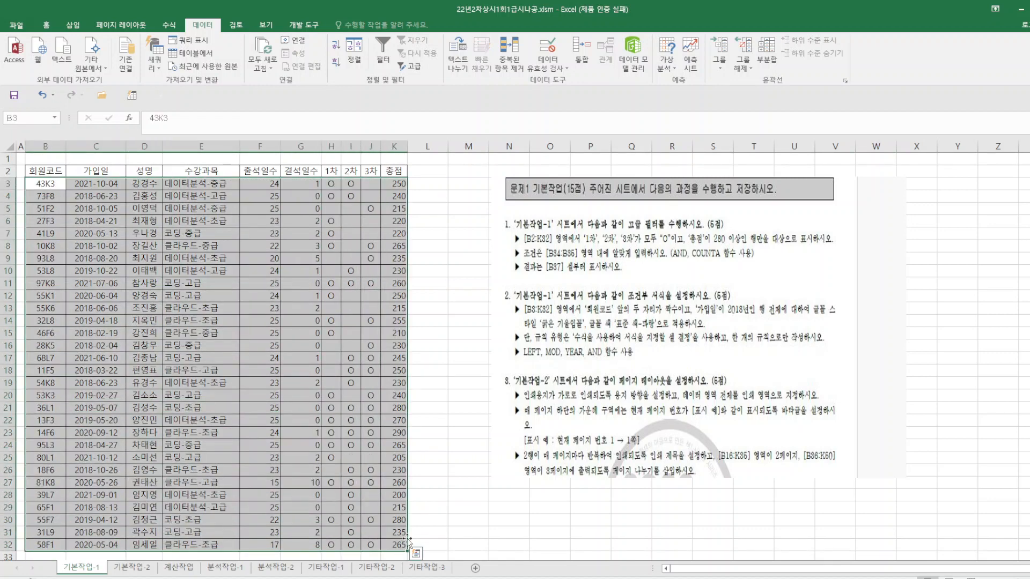
pyautogui.click(46, 25)
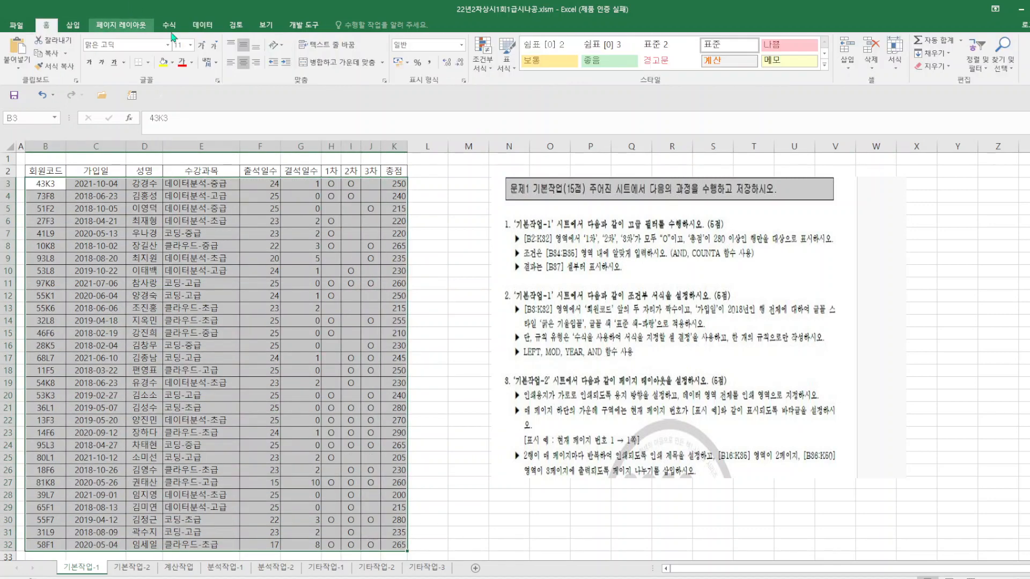
pyautogui.click(482, 65)
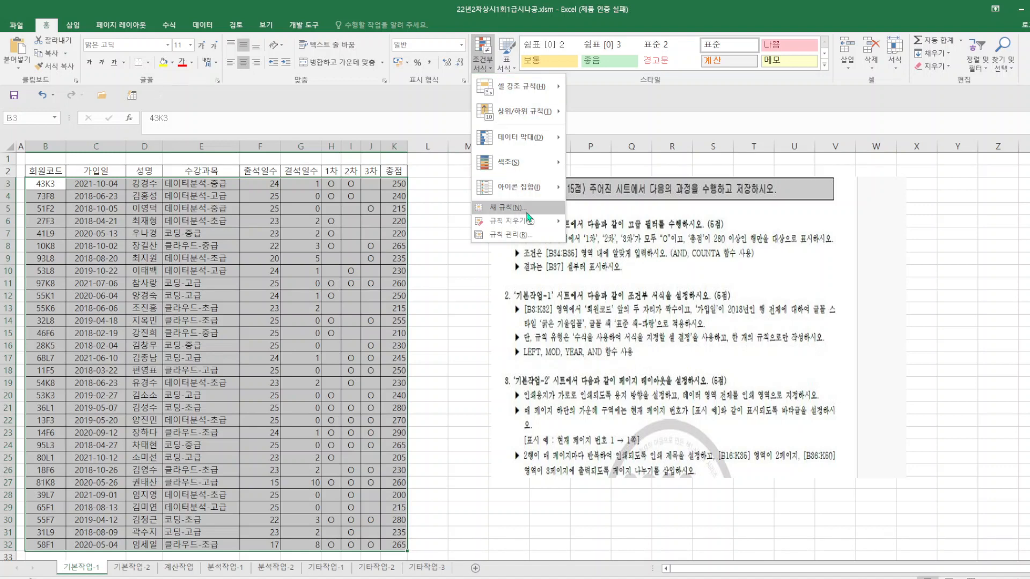
pyautogui.click(523, 207)
pyautogui.click(245, 218)
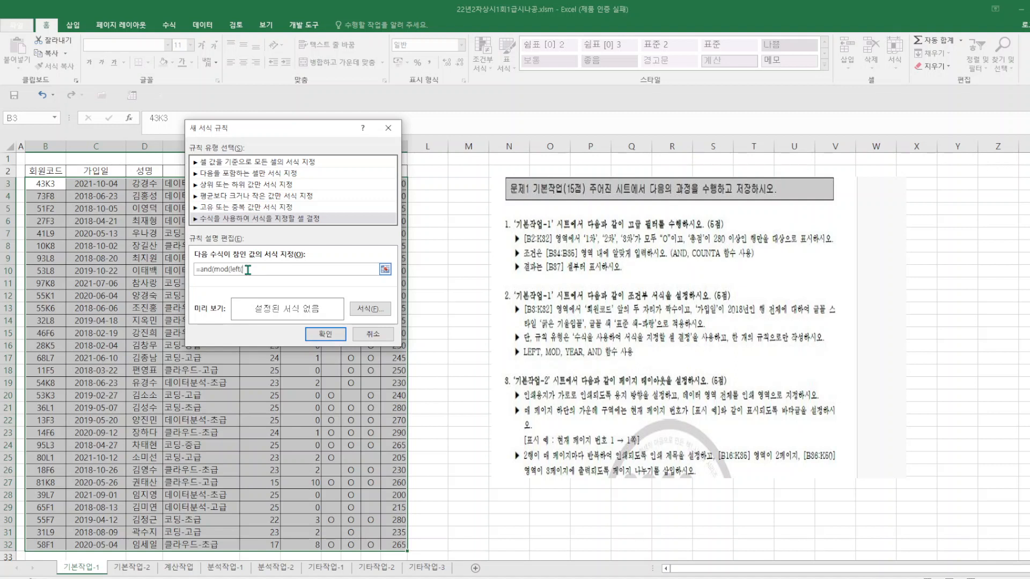
# Enter the rule formula =AND(MOD(LEFT($B3,2),2)=0,YEAR($C3)=2018).
pyautogui.click(44, 184)
pyautogui.press('F4')
pyautogui.press('F4')
pyautogui.write(',')
pyautogui.click(115, 184)
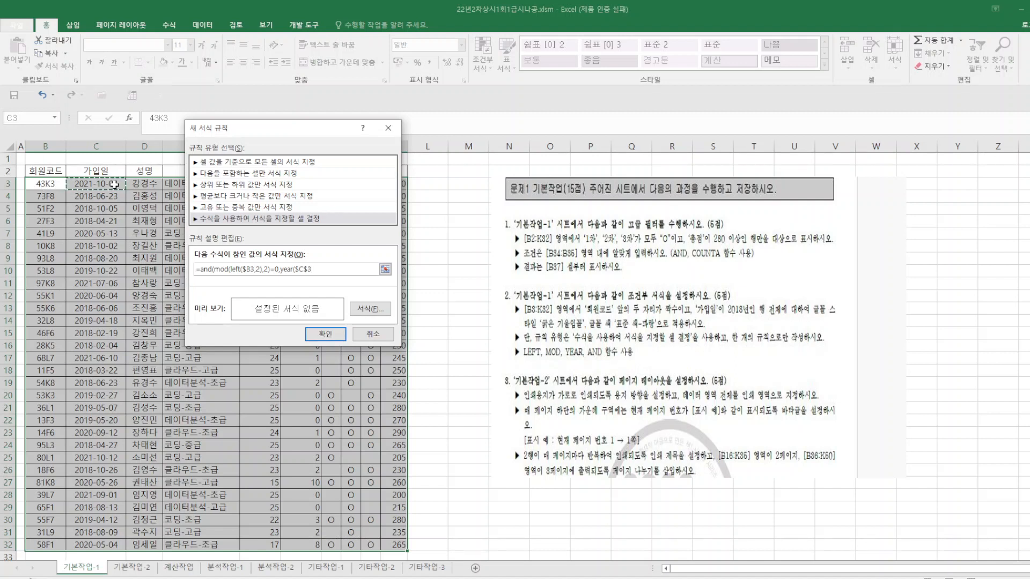
pyautogui.press('F4')
pyautogui.press('F4')
pyautogui.write(')=2018')
# Set the rule's font to bold italic (굵은 기울임꼴) in standard blue and apply the conditional formatting.
pyautogui.click(381, 310)
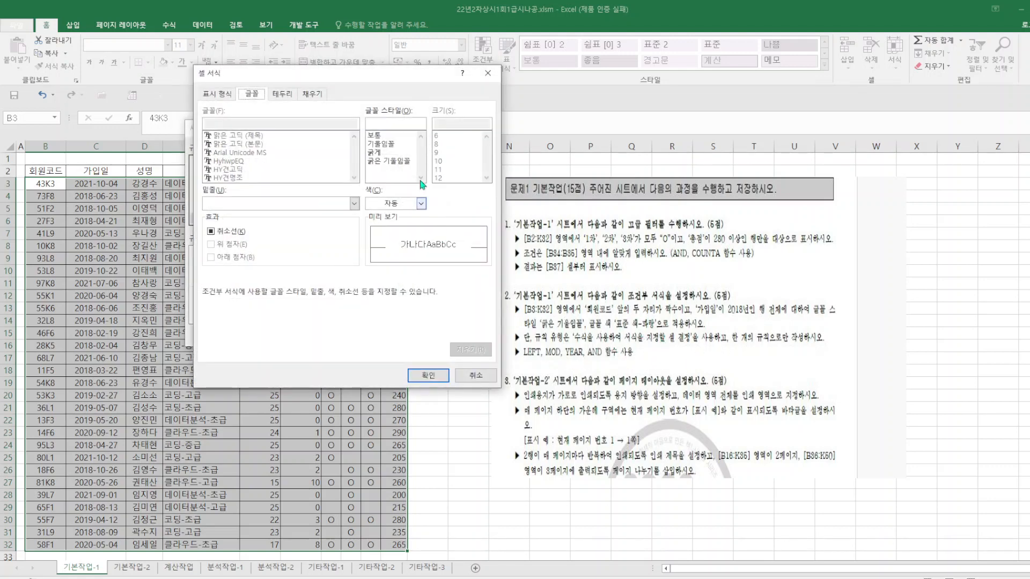
pyautogui.click(402, 161)
pyautogui.click(421, 205)
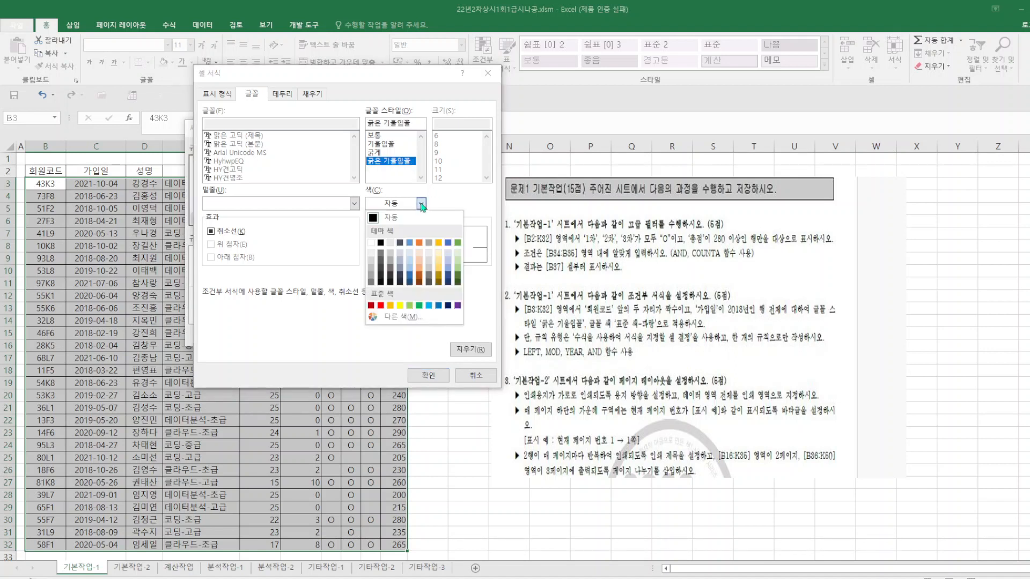
pyautogui.click(438, 306)
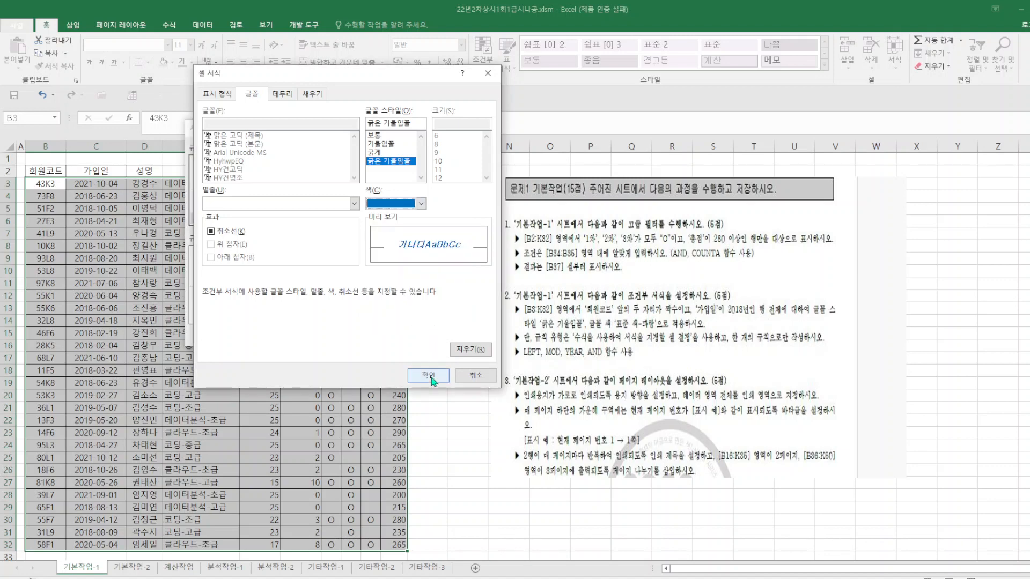
pyautogui.click(428, 375)
pyautogui.click(332, 335)
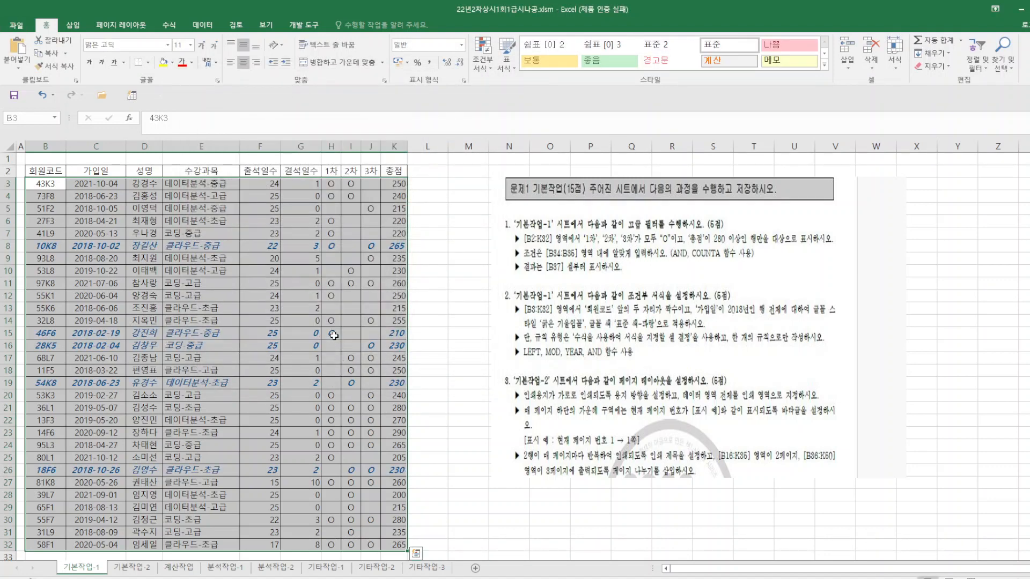
# Save the workbook and switch to the 기본작업-2 sheet.
pyautogui.click(492, 477)
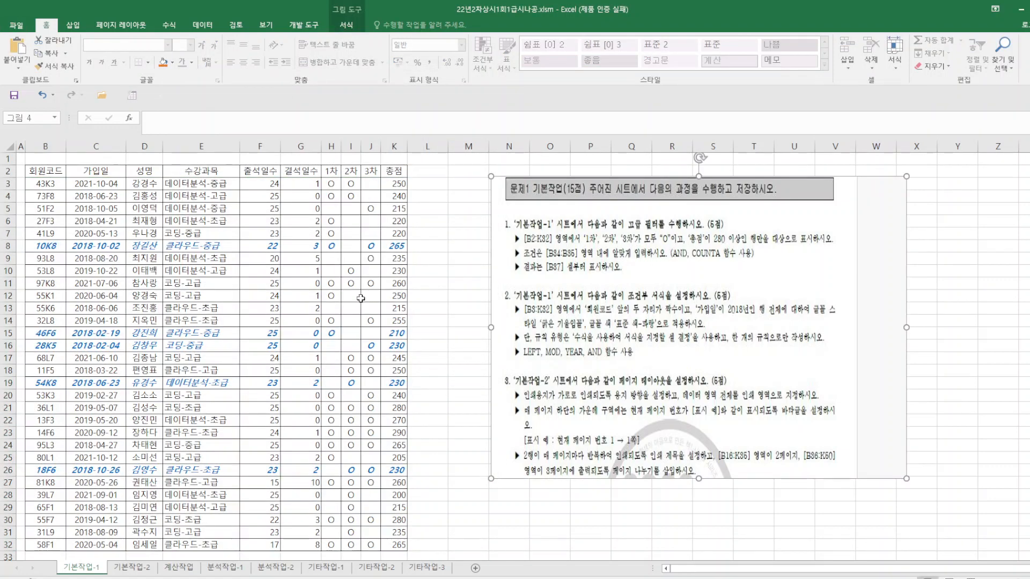
pyautogui.click(14, 97)
pyautogui.click(131, 567)
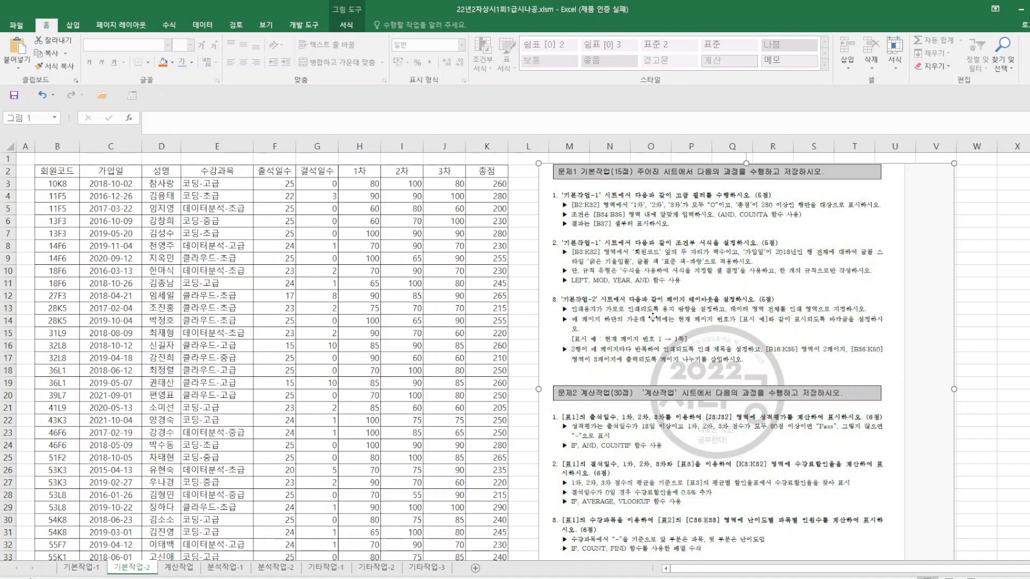
# Move the instruction picture closer to the table and crop off its upper part down to problem 3.
pyautogui.moveTo(654, 320); pyautogui.dragTo(668, 296)
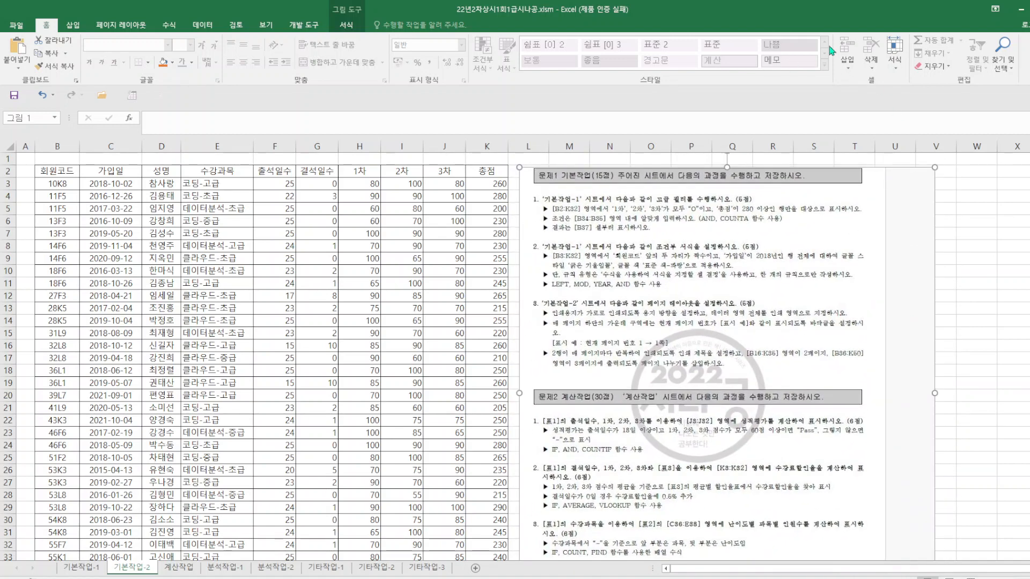
pyautogui.click(346, 24)
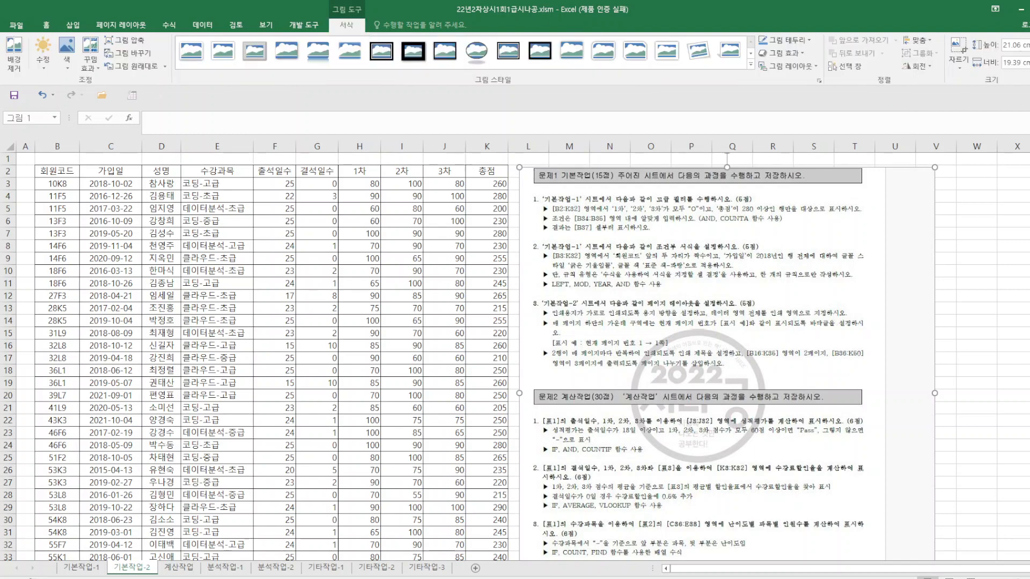
pyautogui.click(957, 48)
pyautogui.moveTo(727, 168); pyautogui.dragTo(726, 300)
pyautogui.click(997, 358)
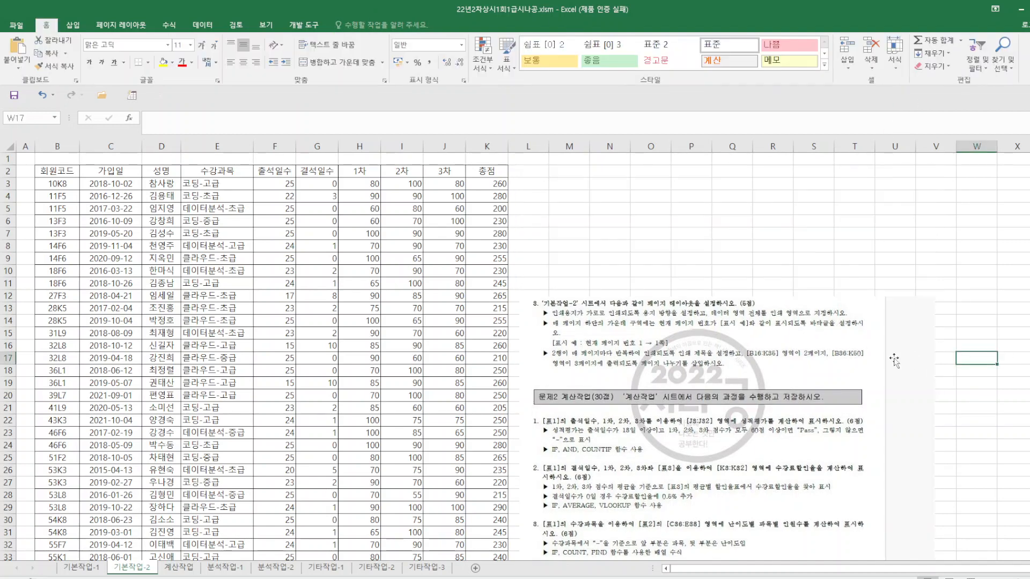
# Move the instruction picture up beside the table with a small gap and stretch its height to 16.62 cm.
pyautogui.moveTo(742, 344); pyautogui.dragTo(729, 277)
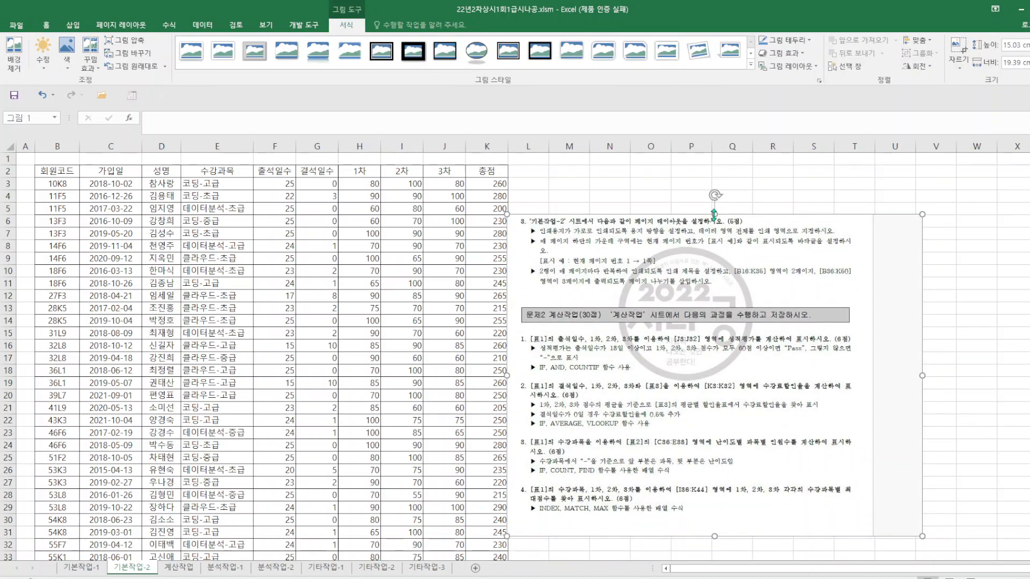
pyautogui.moveTo(715, 214); pyautogui.dragTo(715, 181)
pyautogui.moveTo(697, 223); pyautogui.dragTo(720, 228)
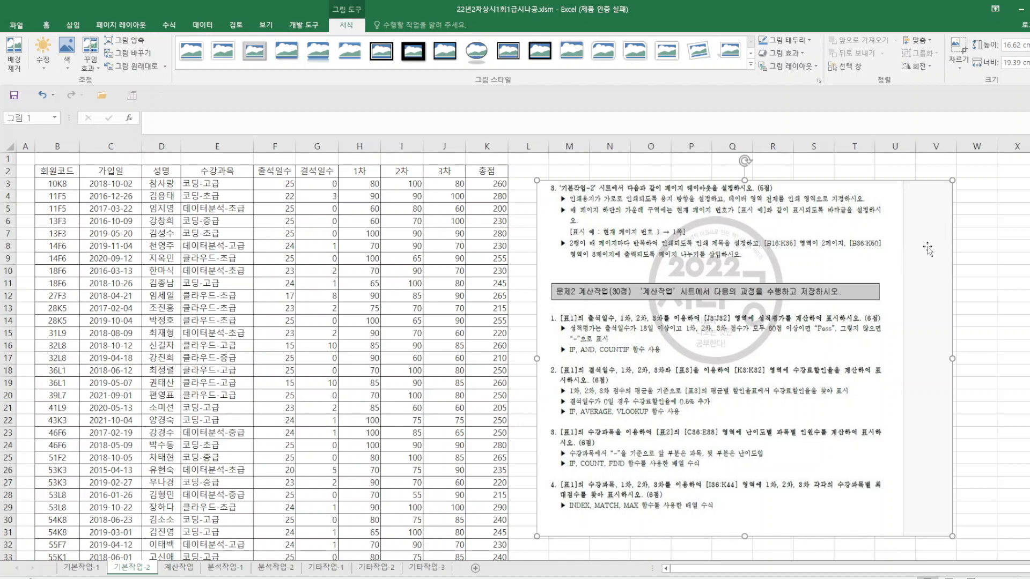
# Set the page orientation to landscape (가로) and define the print area as $B$2:$K$50.
pyautogui.click(120, 25)
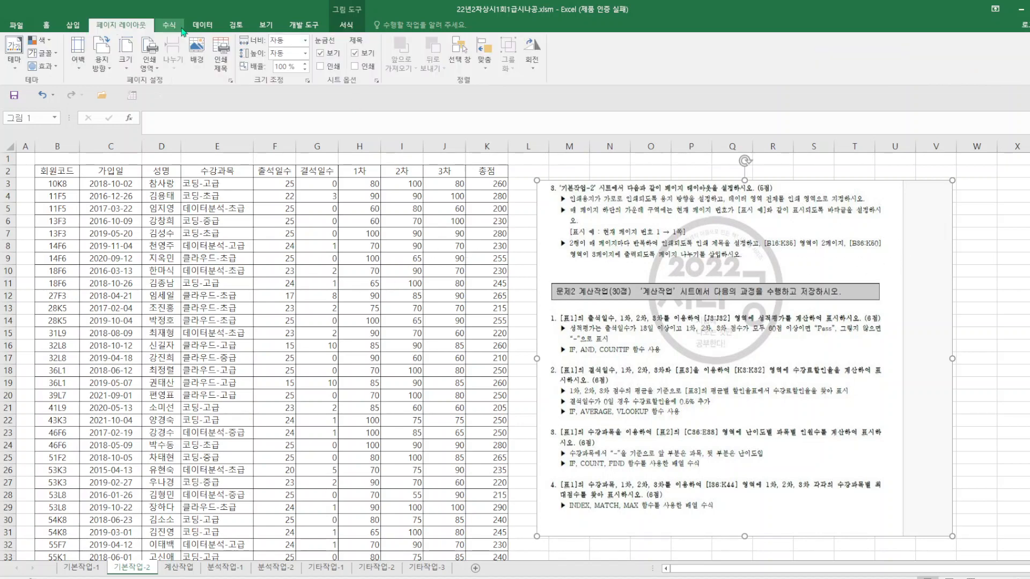
pyautogui.click(230, 81)
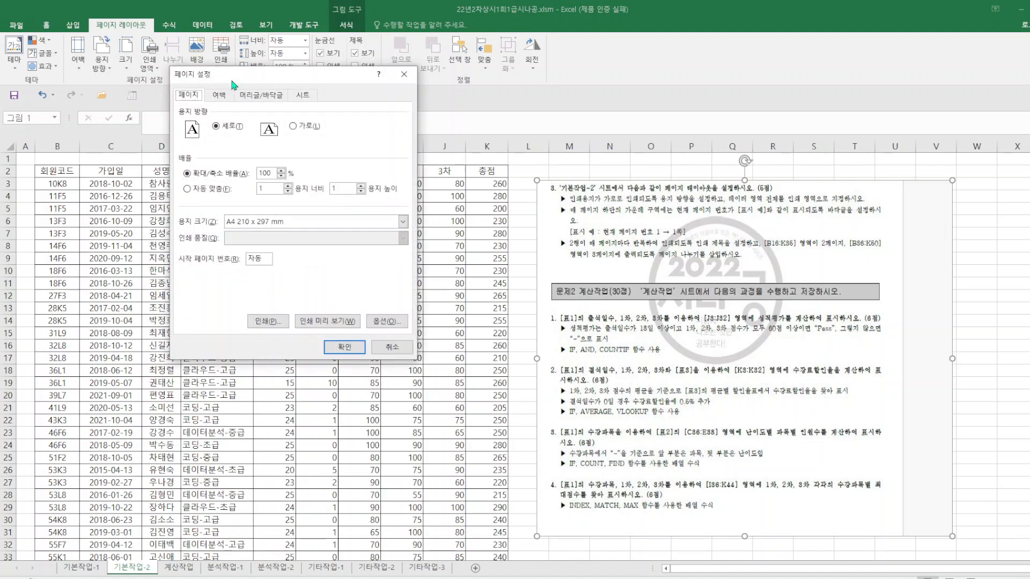
pyautogui.click(293, 126)
pyautogui.click(303, 97)
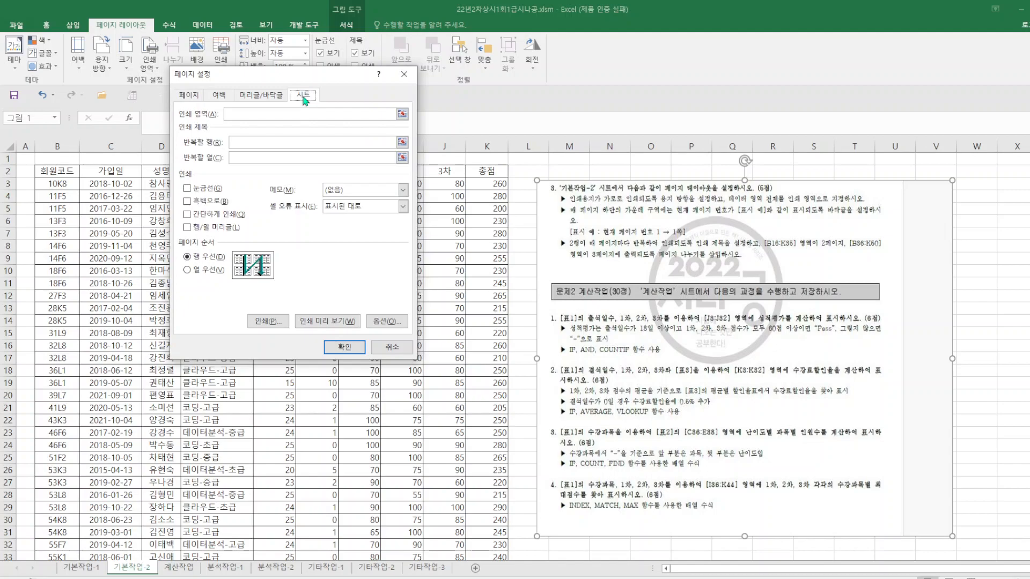
pyautogui.click(239, 114)
pyautogui.moveTo(447, 252); pyautogui.dragTo(490, 520)
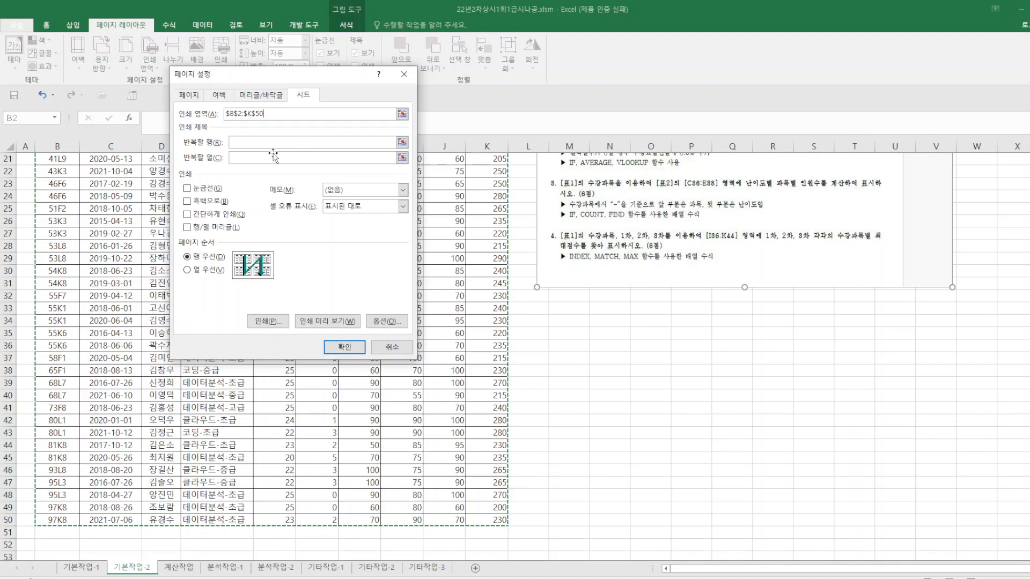
# Set row 2 ($2:$2) as the print title row repeated on every page.
pyautogui.click(238, 141)
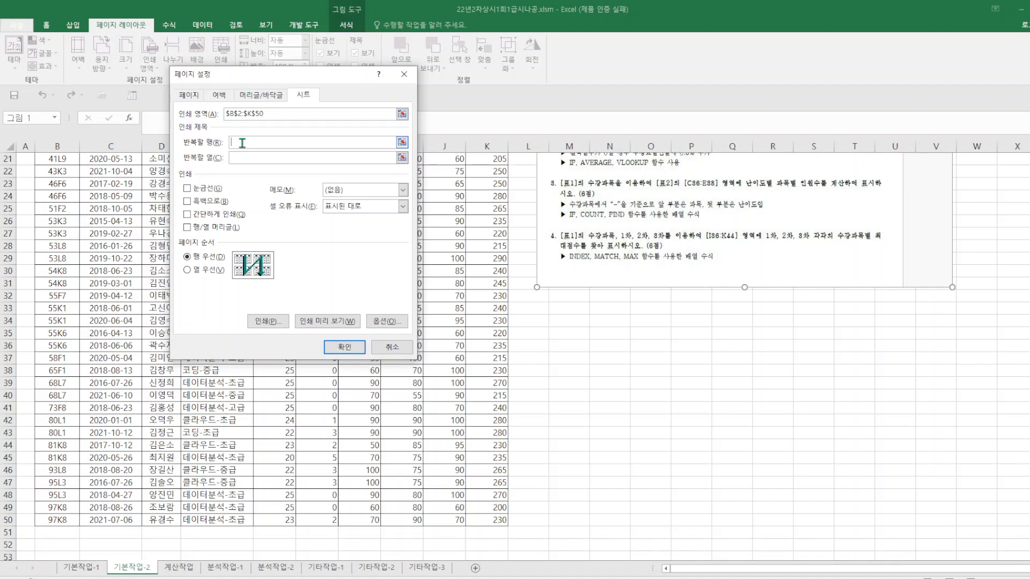
pyautogui.moveTo(312, 84); pyautogui.dragTo(623, 104)
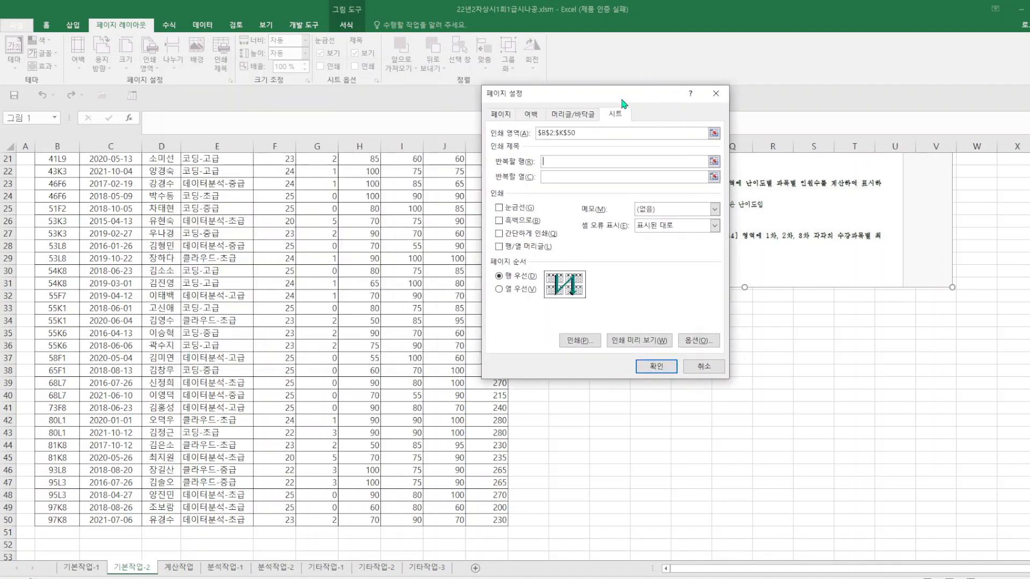
pyautogui.scroll(7, 258, 354)
pyautogui.click(10, 172)
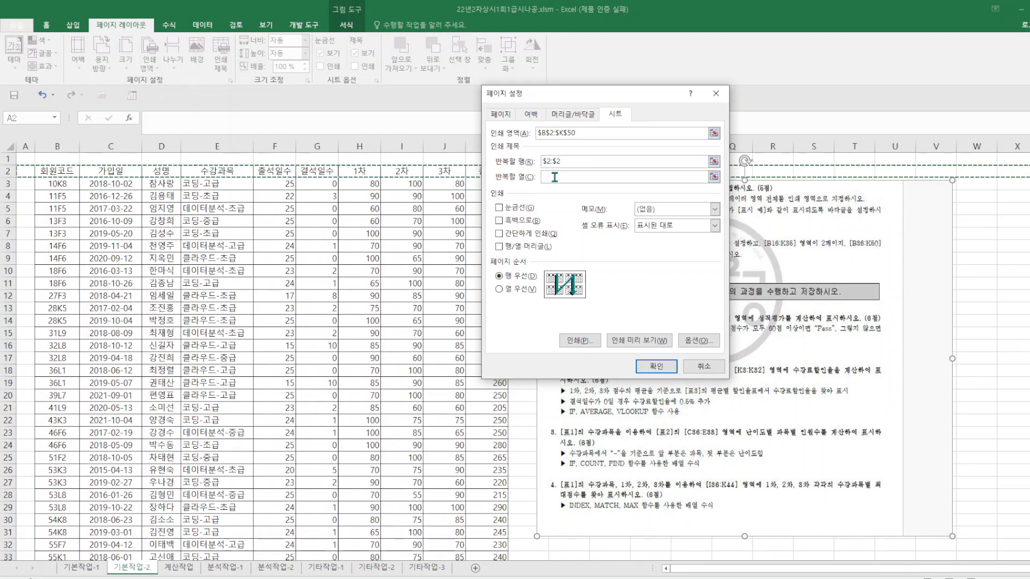
# Insert the page number followed by 쪽 in the footer's centre section and check the result in the print preview.
pyautogui.click(586, 115)
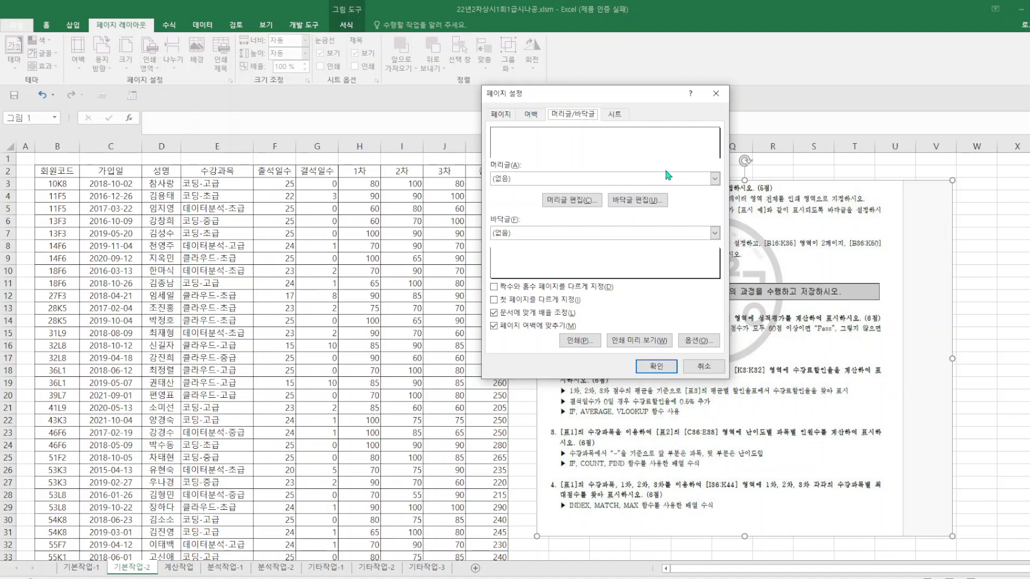
pyautogui.click(637, 200)
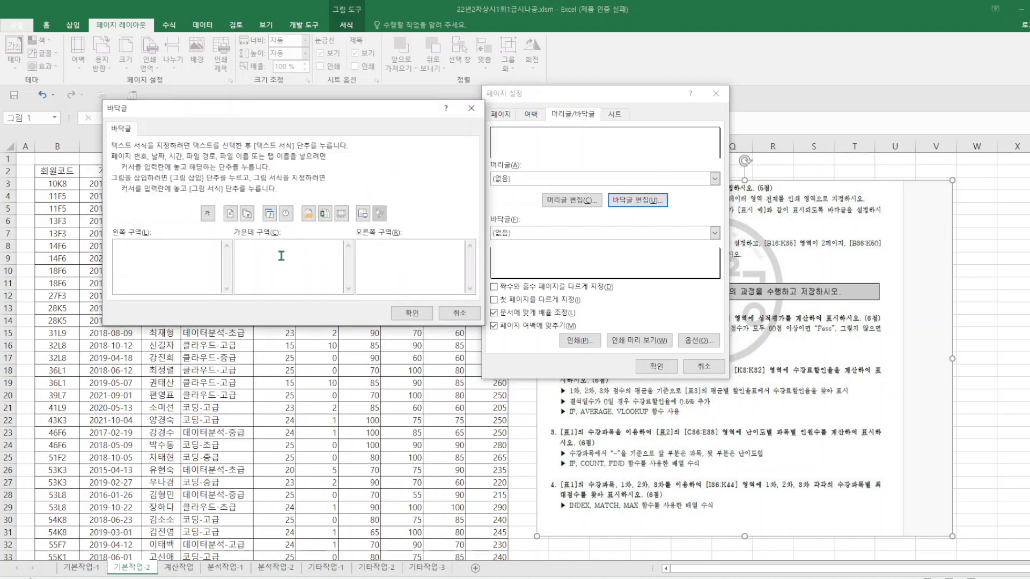
pyautogui.click(229, 214)
pyautogui.write('쪽')
pyautogui.click(413, 314)
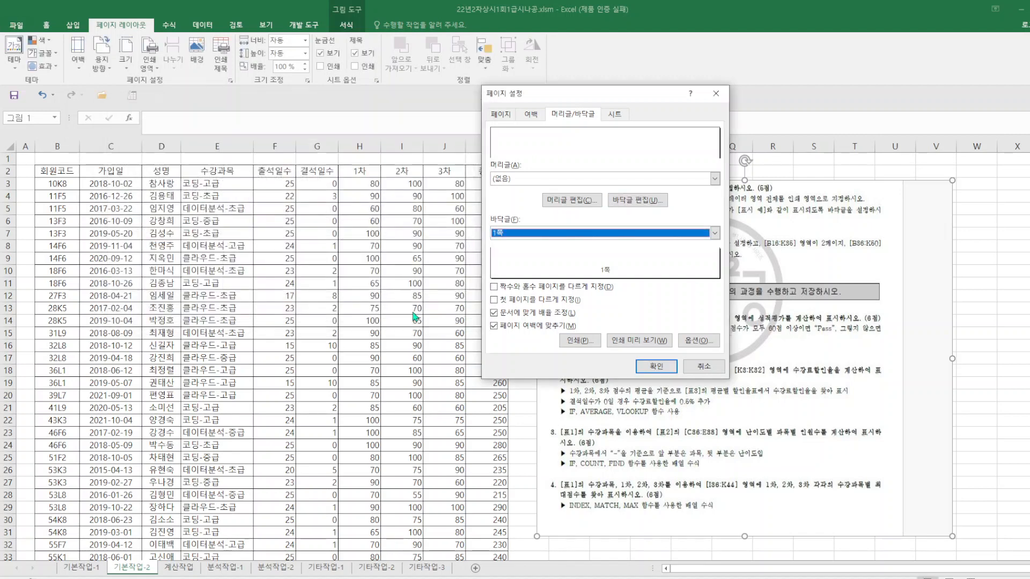
pyautogui.click(648, 345)
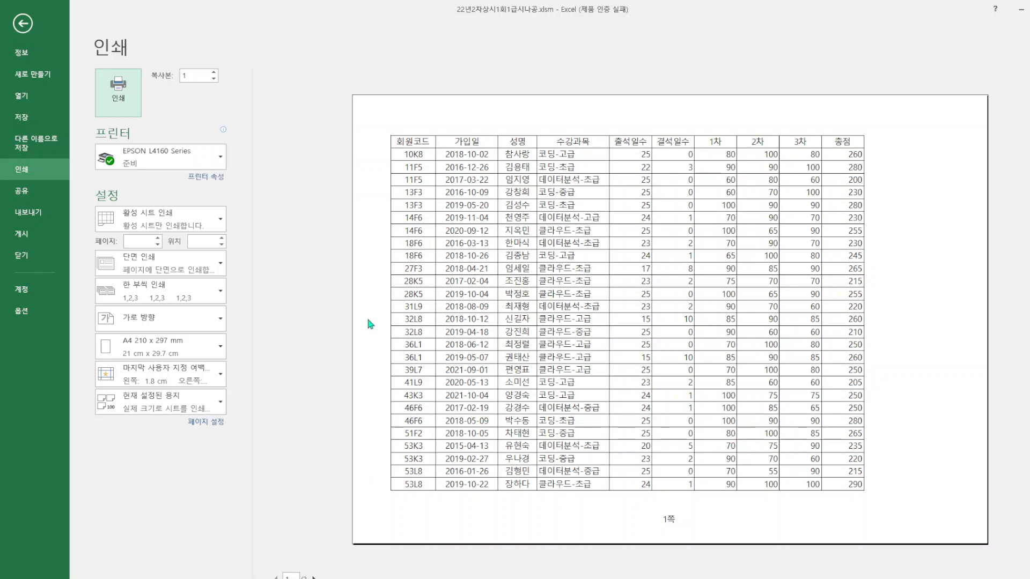
pyautogui.click(28, 27)
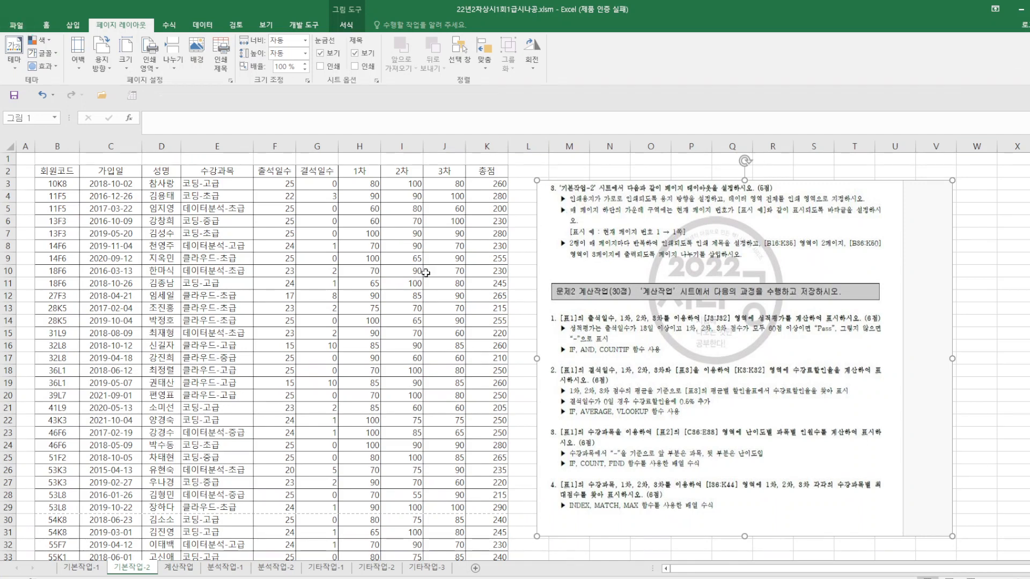
# Reset all page breaks on the 기본작업-2 sheet and deselect the instruction picture.
pyautogui.click(174, 60)
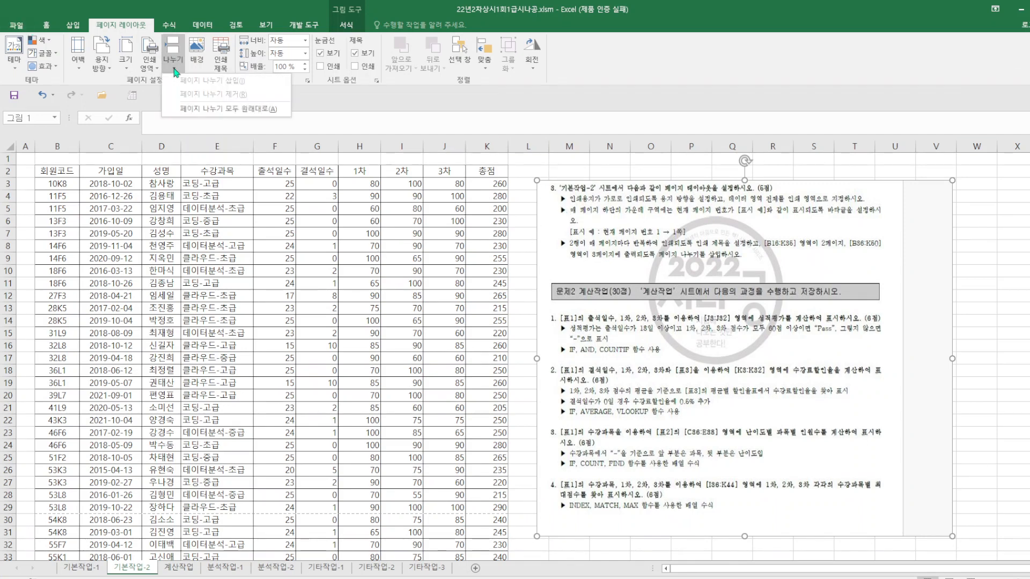
pyautogui.click(190, 111)
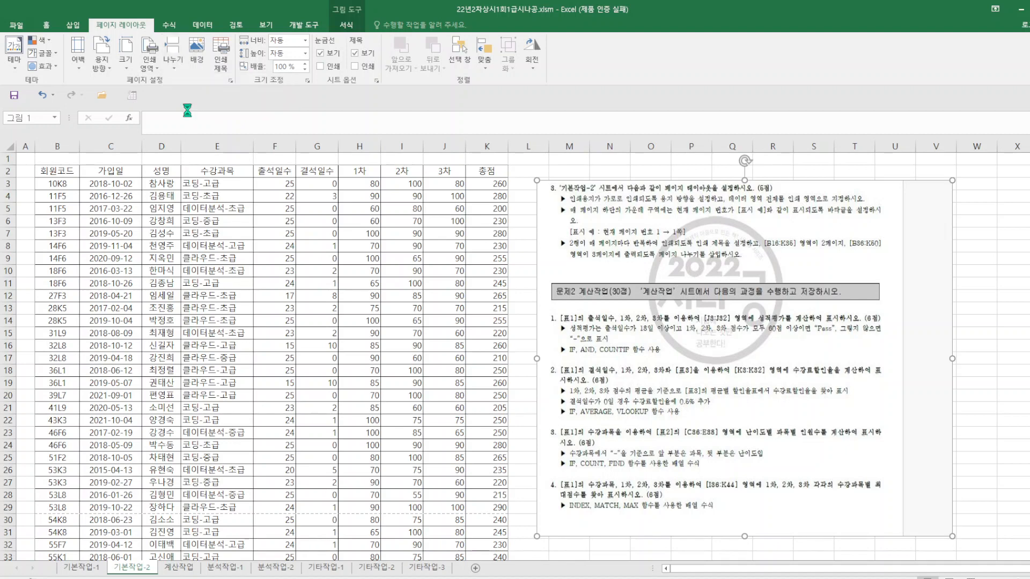
pyautogui.click(176, 68)
pyautogui.click(325, 424)
pyautogui.press('Escape')
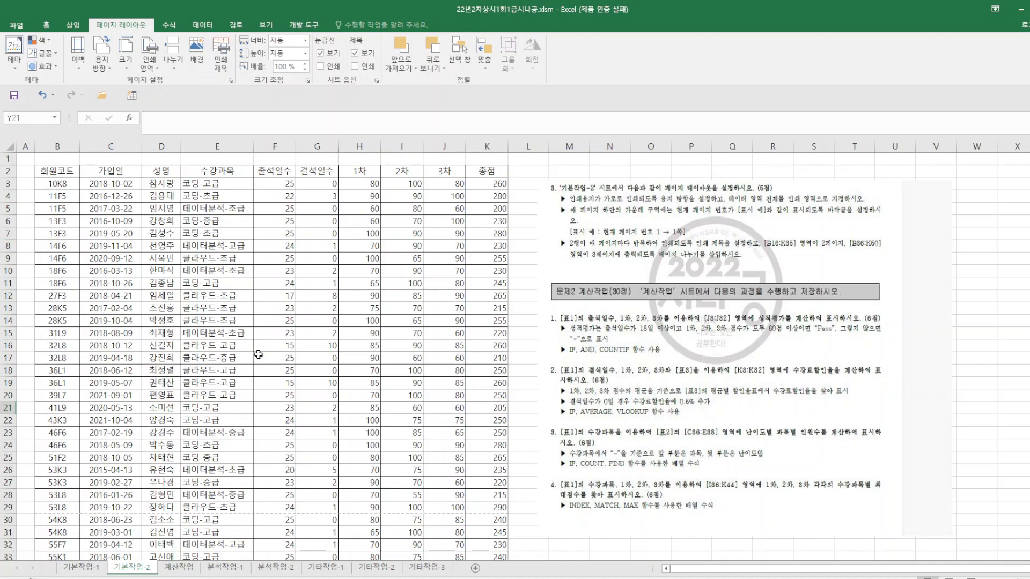
# Insert page breaks at cells B16 and B36 so that B16:K35 and B36:K50 print on separate pages.
pyautogui.click(55, 345)
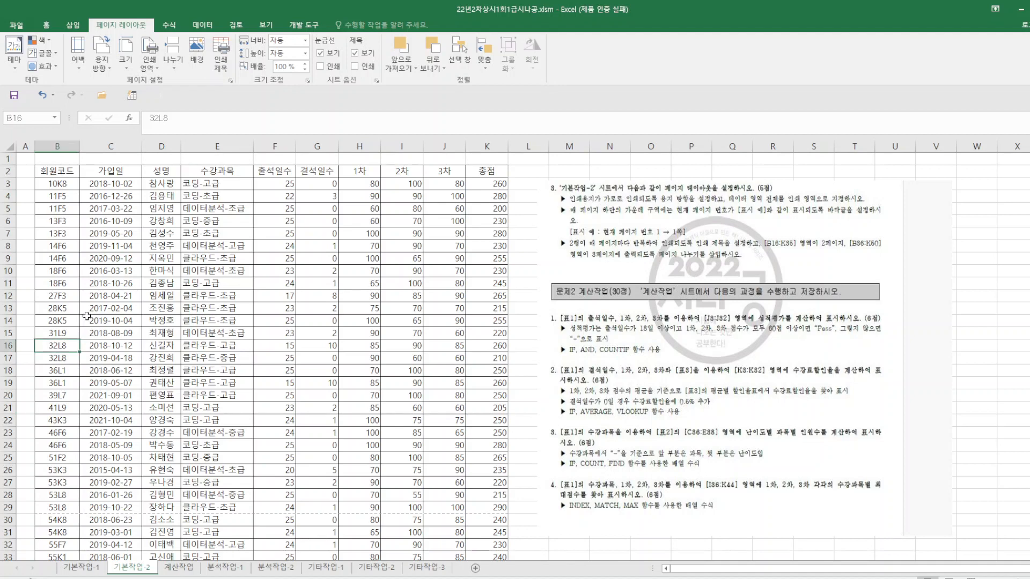
pyautogui.click(176, 72)
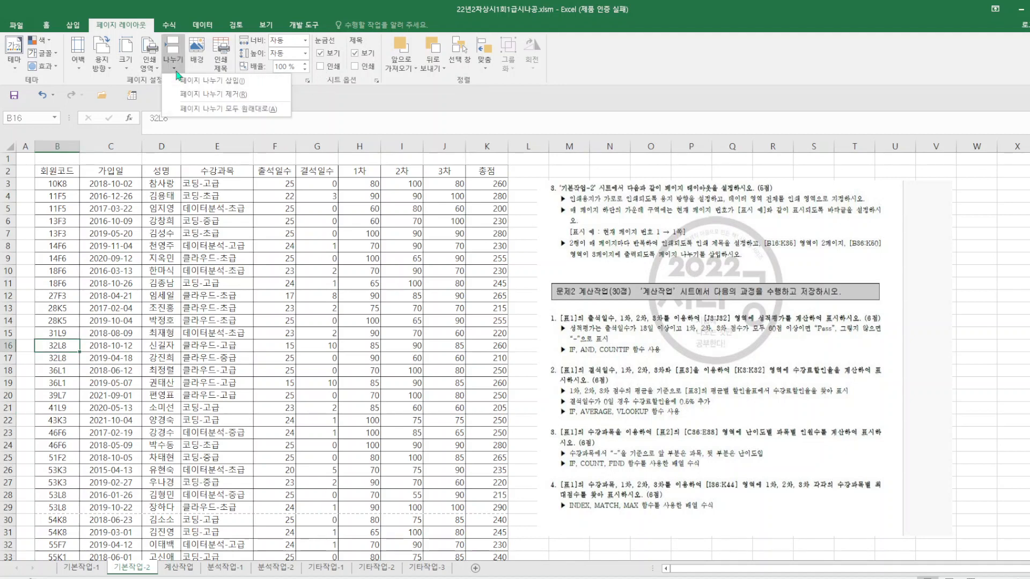
pyautogui.click(185, 82)
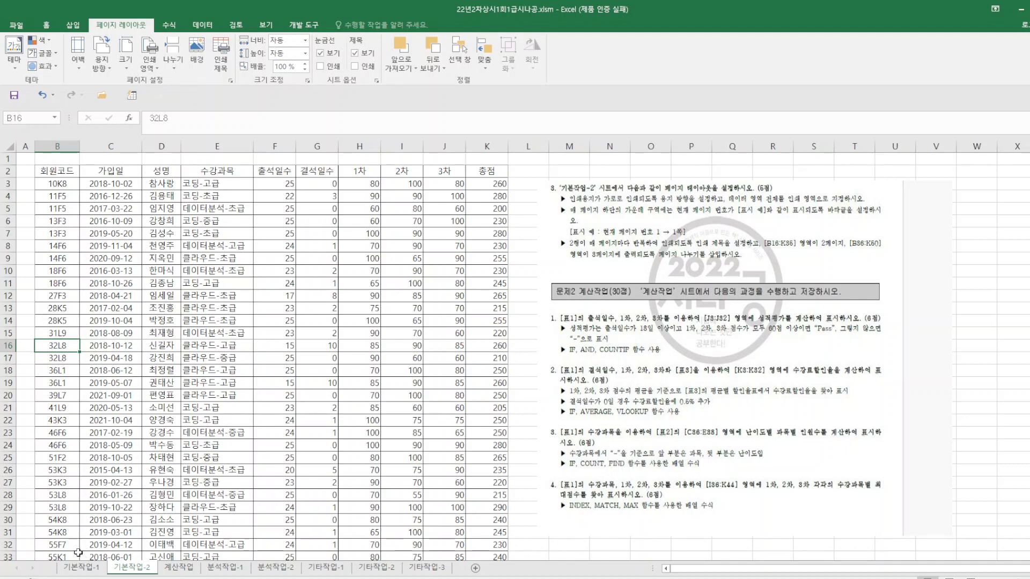
pyautogui.scroll(-4, 78, 553)
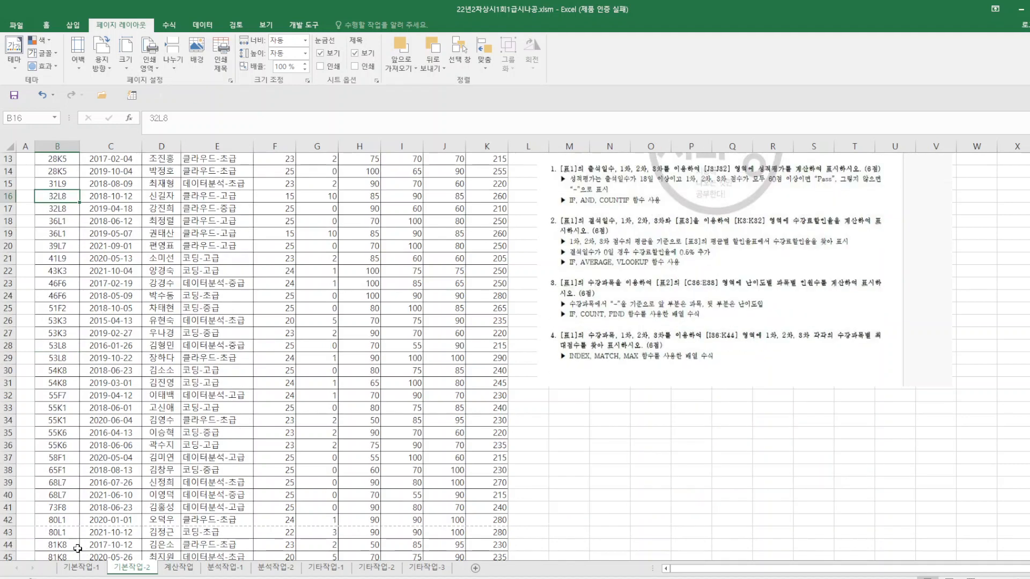
pyautogui.click(59, 450)
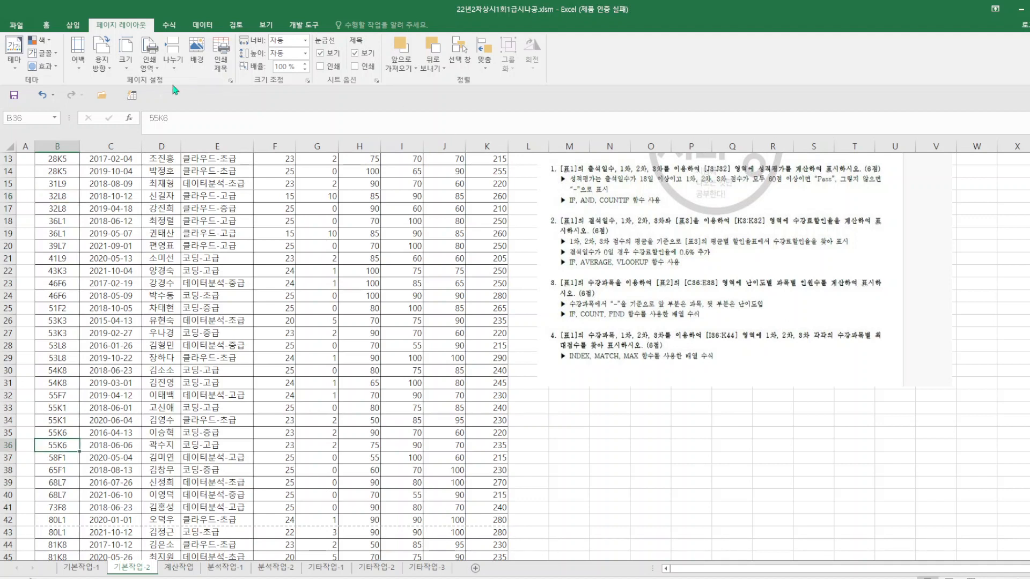
pyautogui.click(173, 61)
pyautogui.click(209, 86)
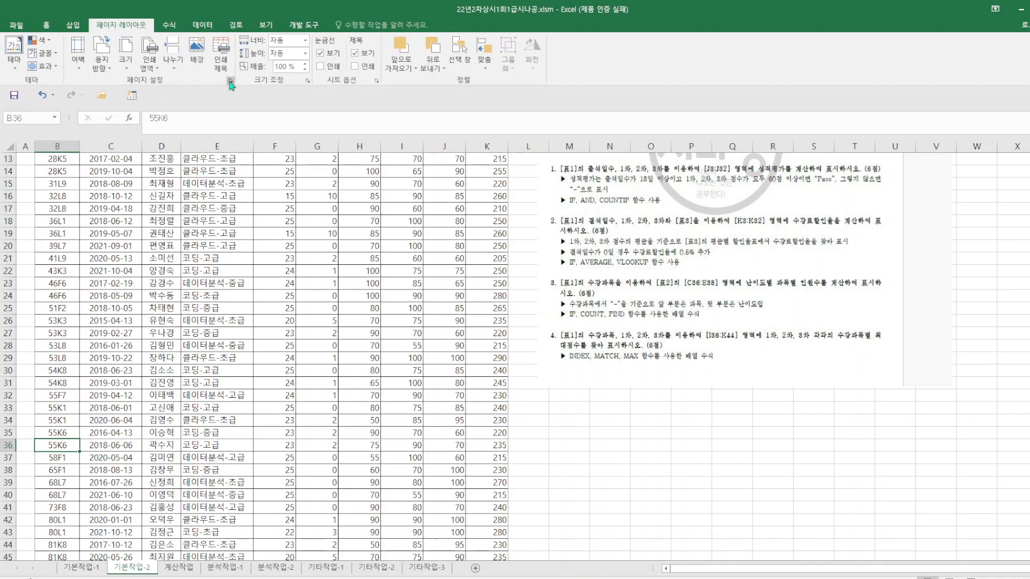
# Check pages 1 to 3 in the print preview and save the workbook.
pyautogui.click(230, 81)
pyautogui.click(647, 341)
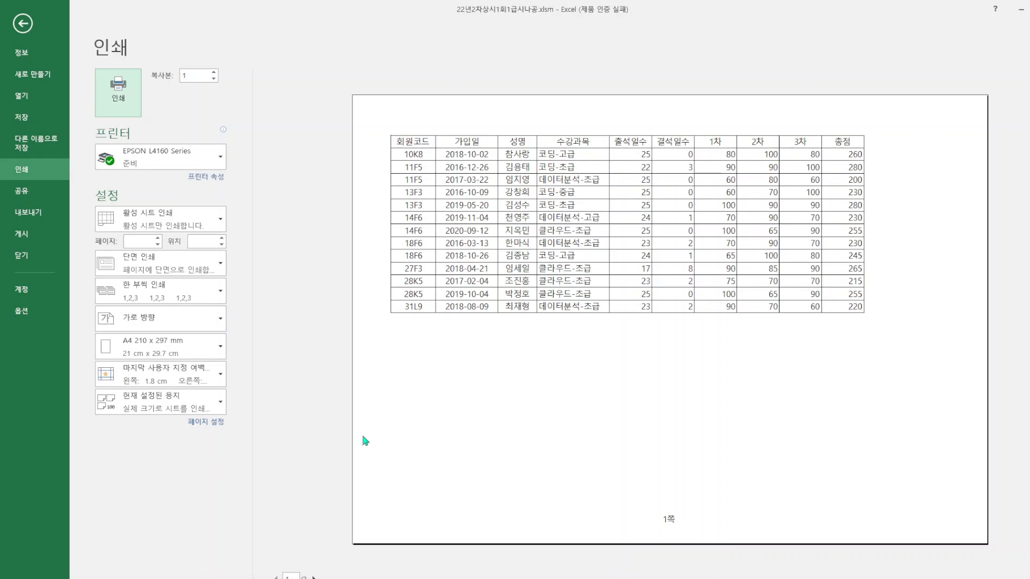
pyautogui.scroll(-1, 503, 183)
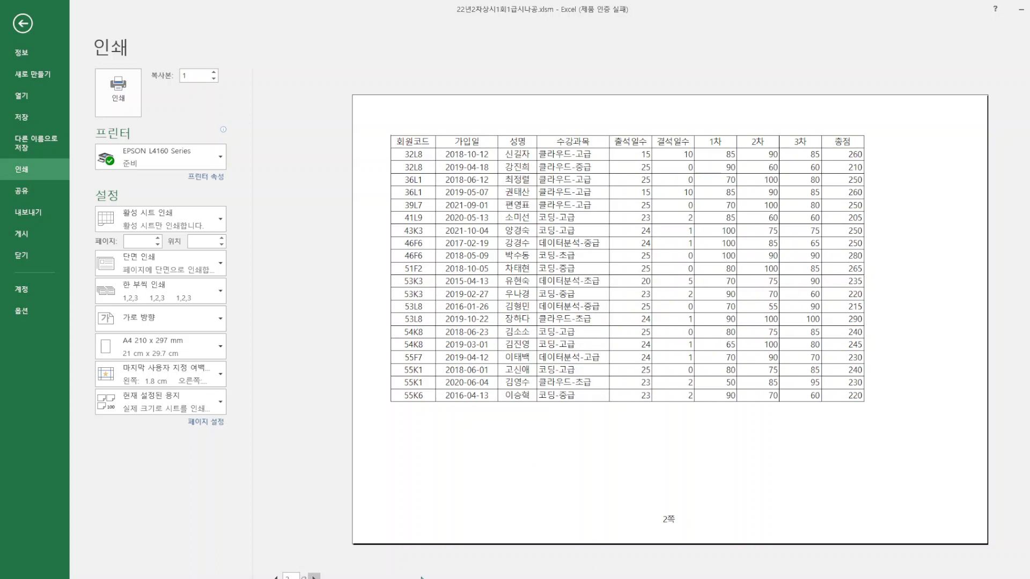
pyautogui.click(315, 576)
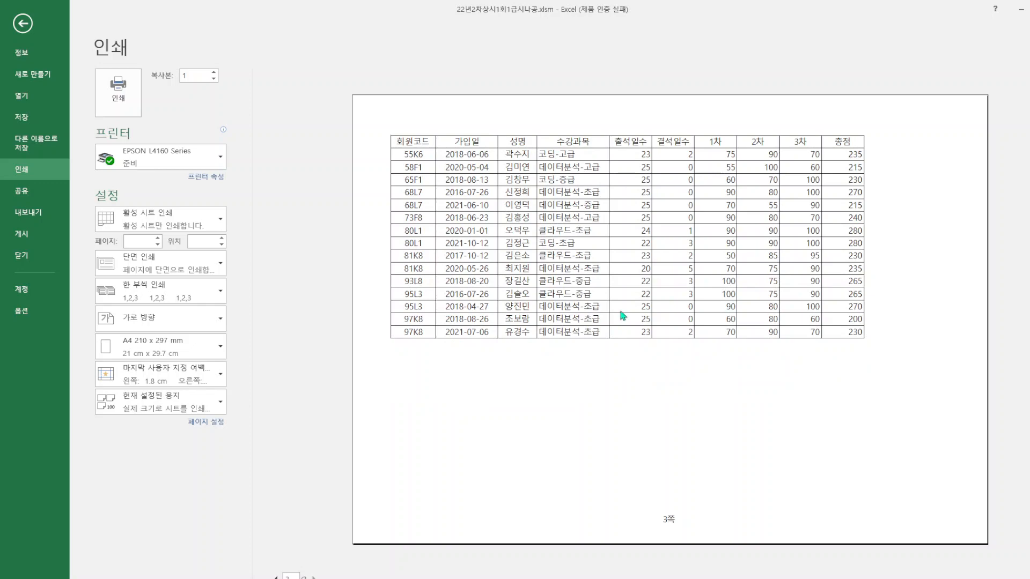
pyautogui.click(22, 23)
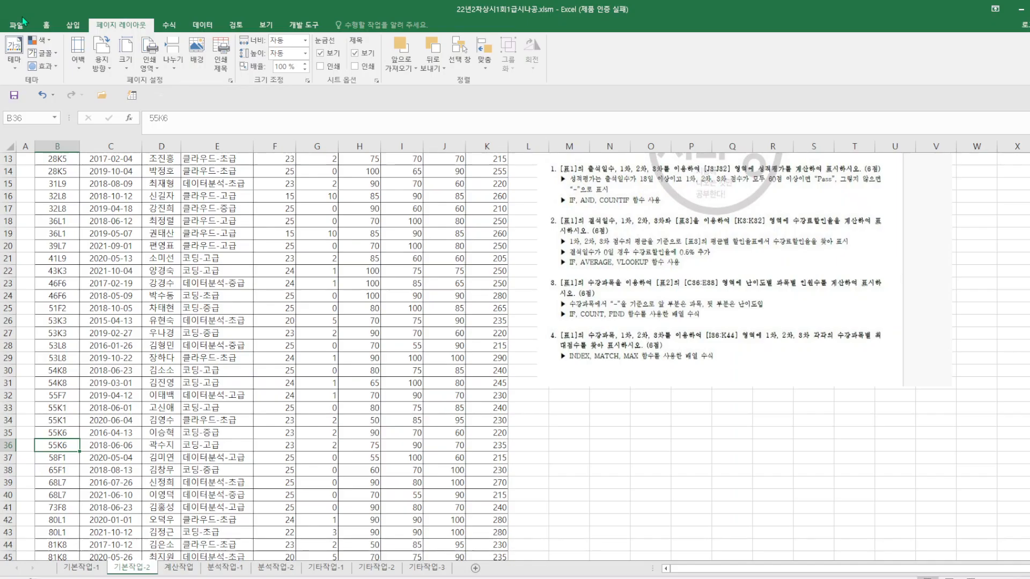
pyautogui.click(15, 96)
# Stretch the instruction picture downward from its lower edge to about row 36.
pyautogui.click(745, 376)
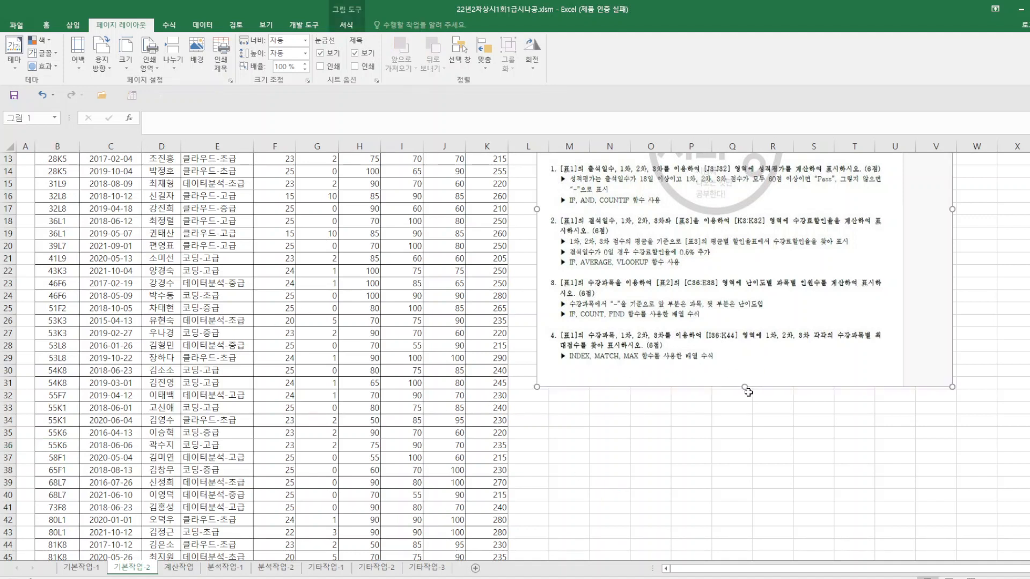
pyautogui.moveTo(747, 388); pyautogui.dragTo(760, 447)
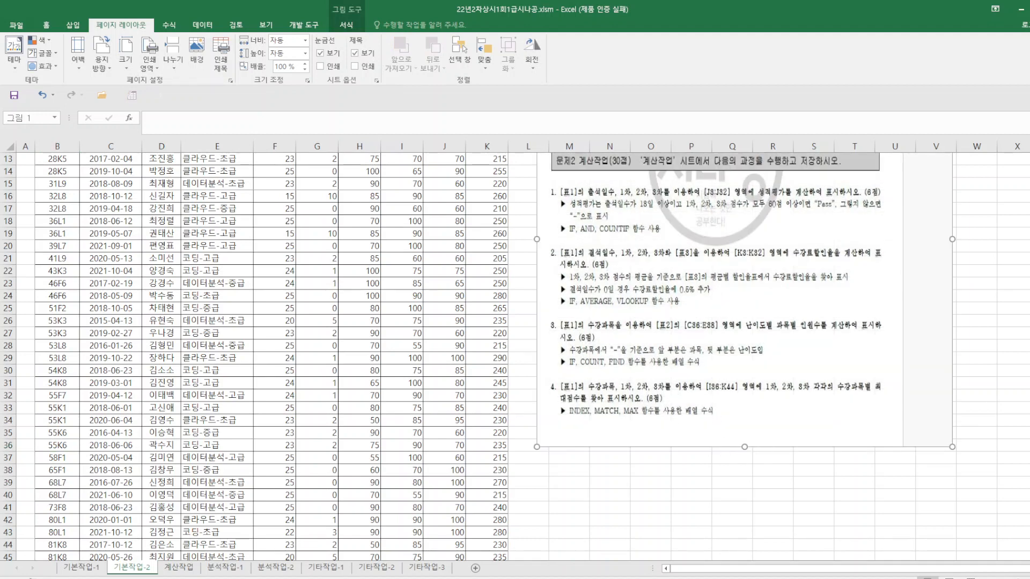
pyautogui.click(179, 568)
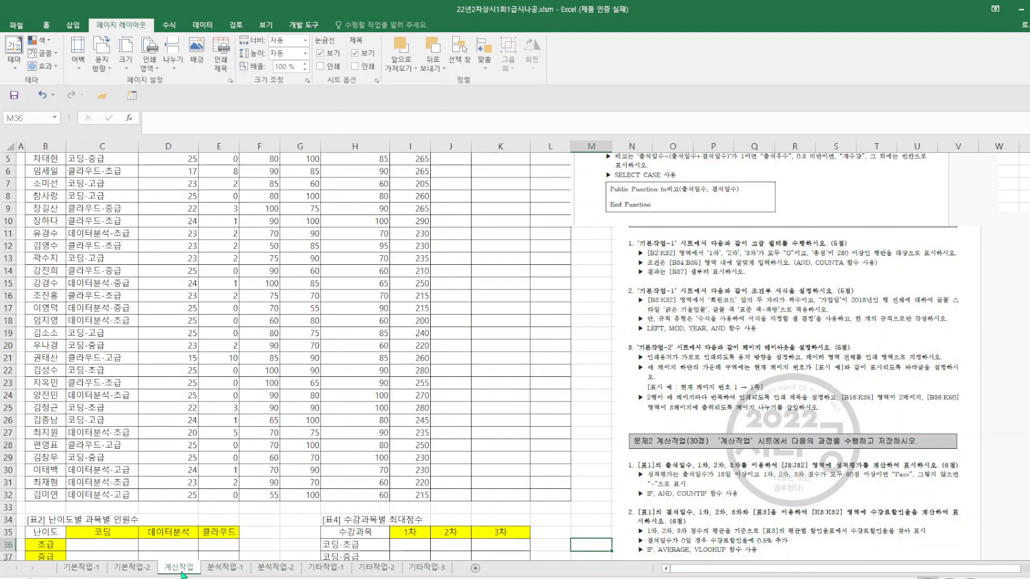
pyautogui.click(140, 569)
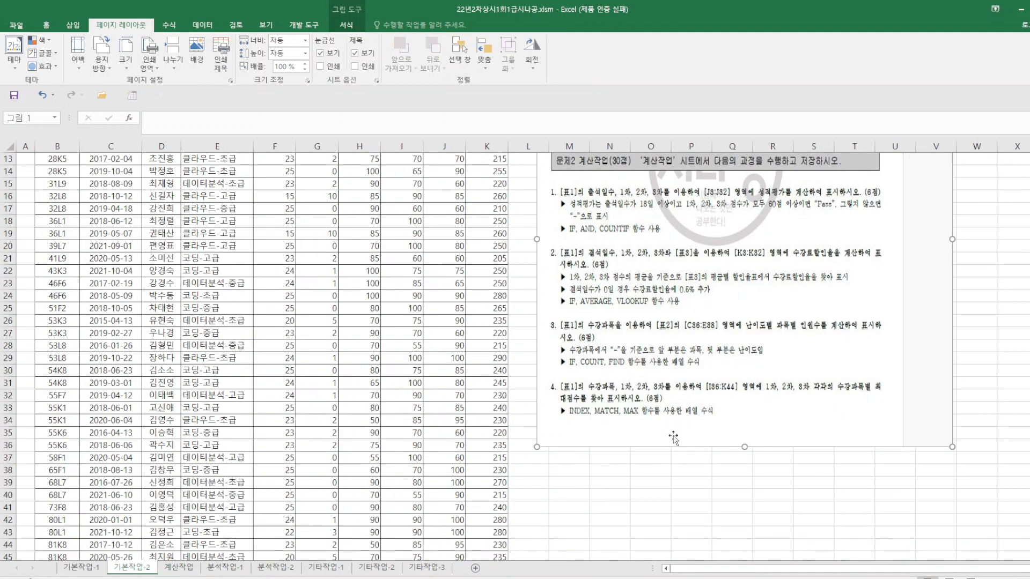
pyautogui.rightClick(727, 400)
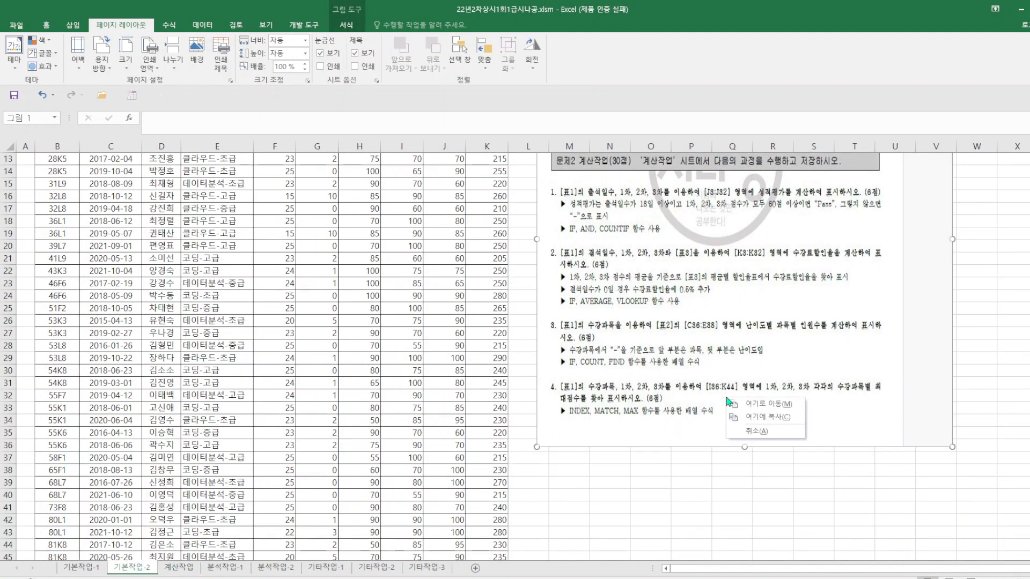
pyautogui.click(192, 570)
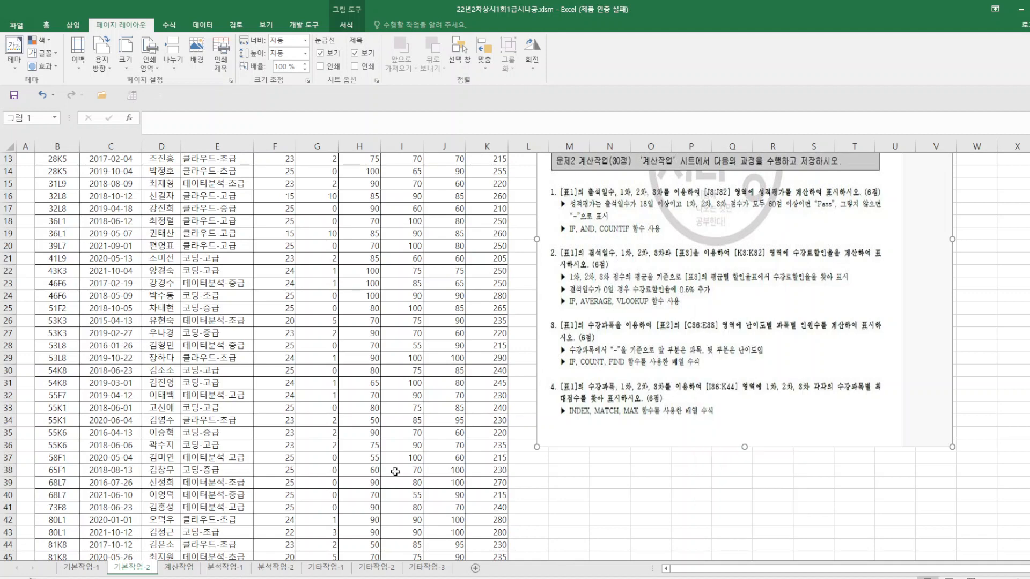
# Open the 계산작업 sheet and reposition the large instruction picture beside the tables.
pyautogui.scroll(4, 395, 471)
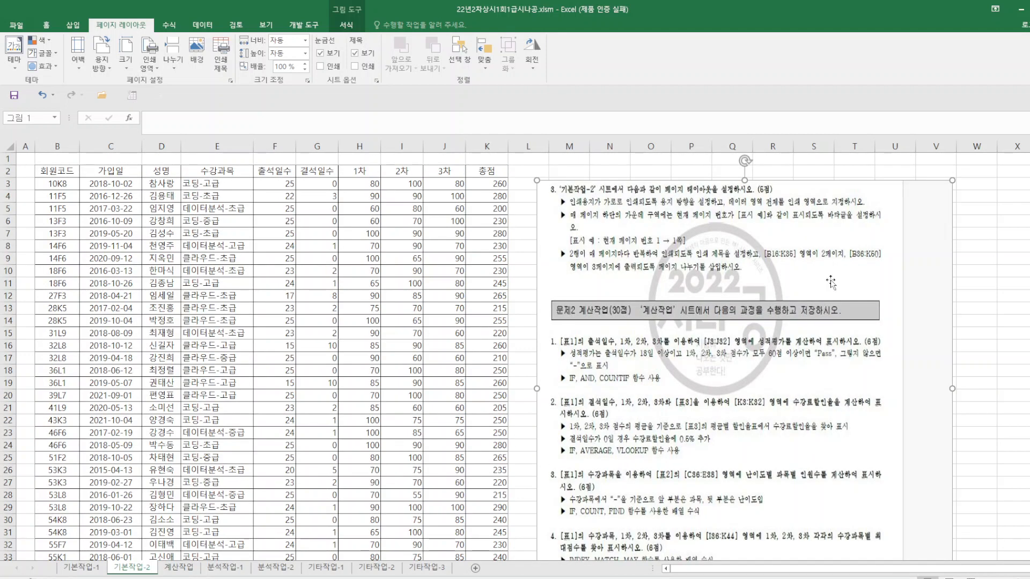
pyautogui.click(185, 570)
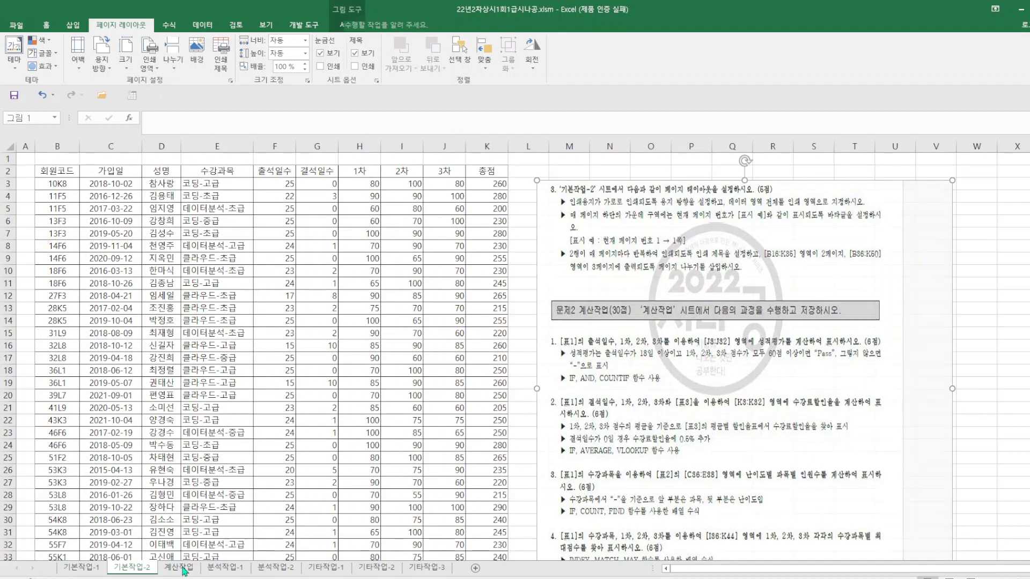
pyautogui.moveTo(793, 345); pyautogui.dragTo(696, 318)
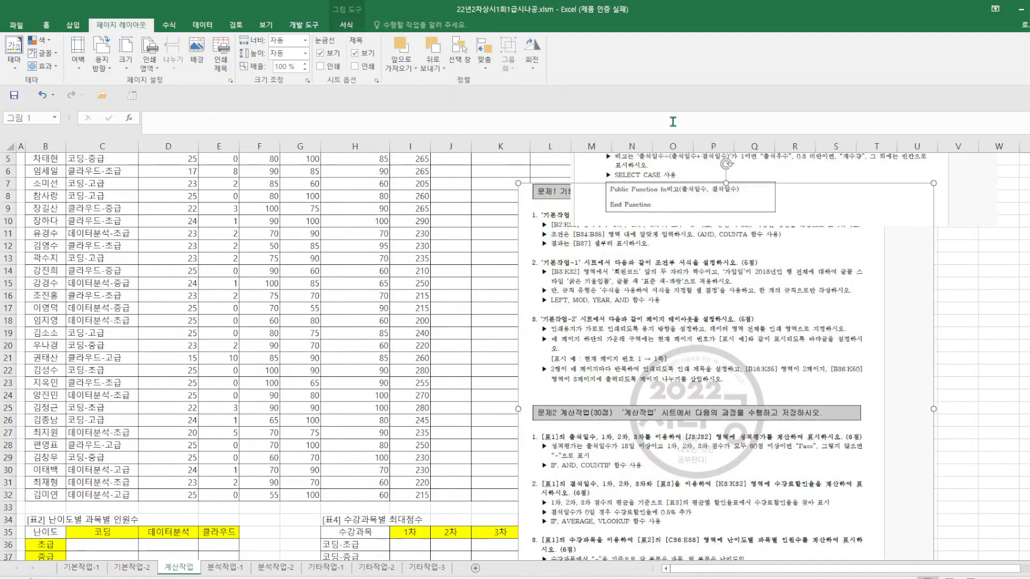
pyautogui.moveTo(659, 160); pyautogui.dragTo(142, 525)
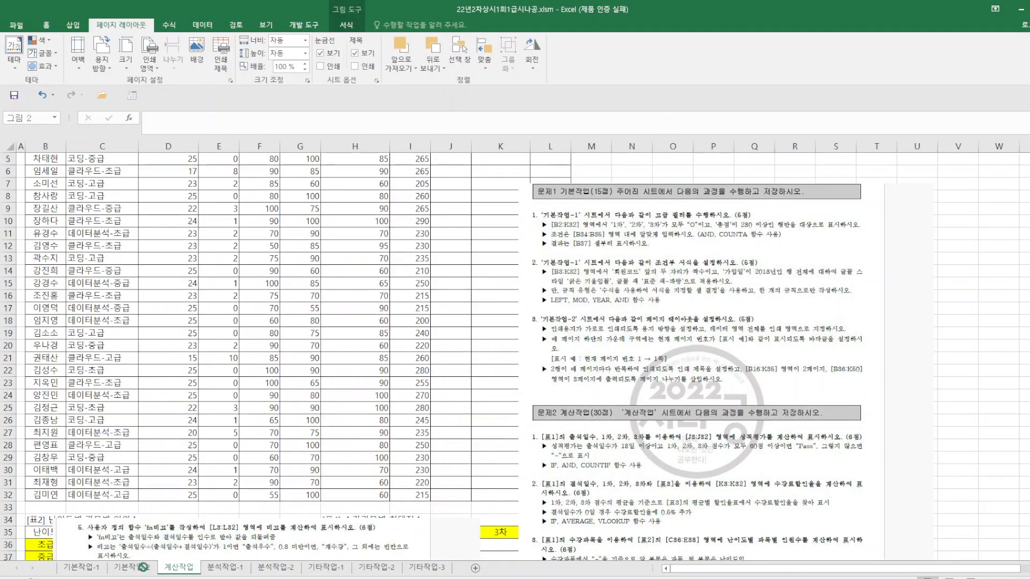
pyautogui.moveTo(142, 567); pyautogui.dragTo(142, 566)
pyautogui.scroll(-8, 726, 386)
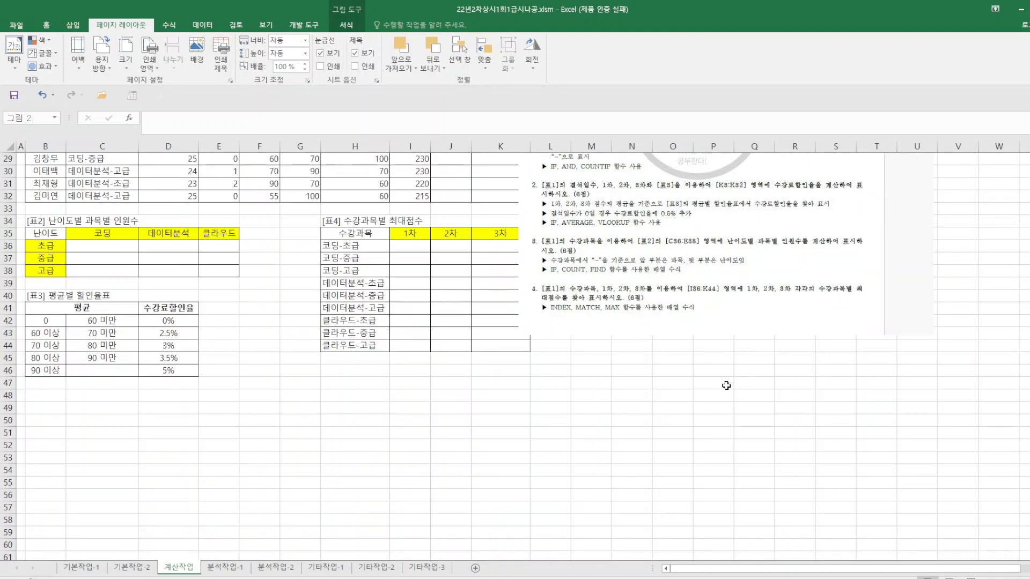
pyautogui.scroll(7, 726, 385)
pyautogui.scroll(-8, 727, 385)
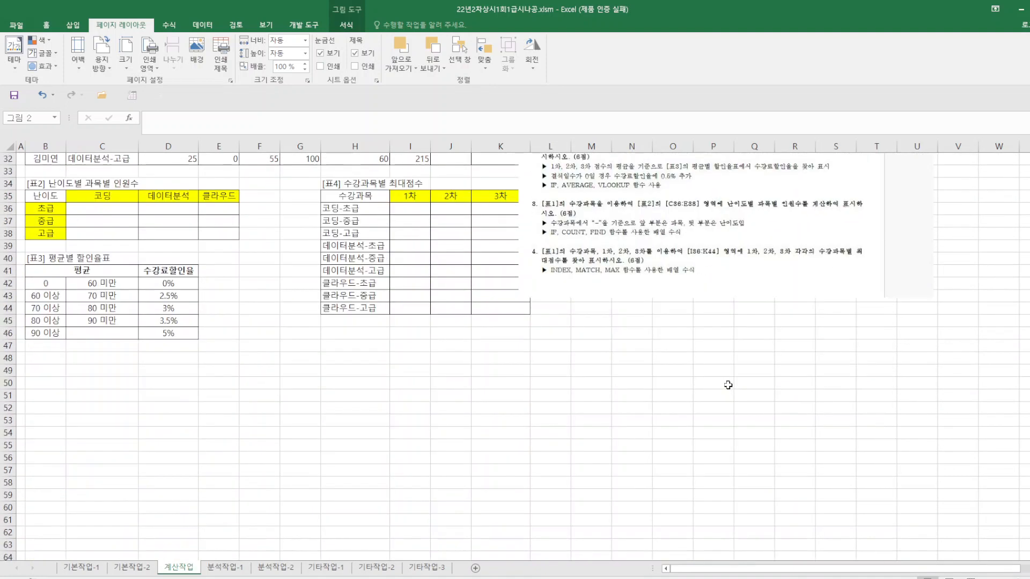
pyautogui.scroll(1, 728, 385)
pyautogui.moveTo(431, 453); pyautogui.dragTo(446, 444)
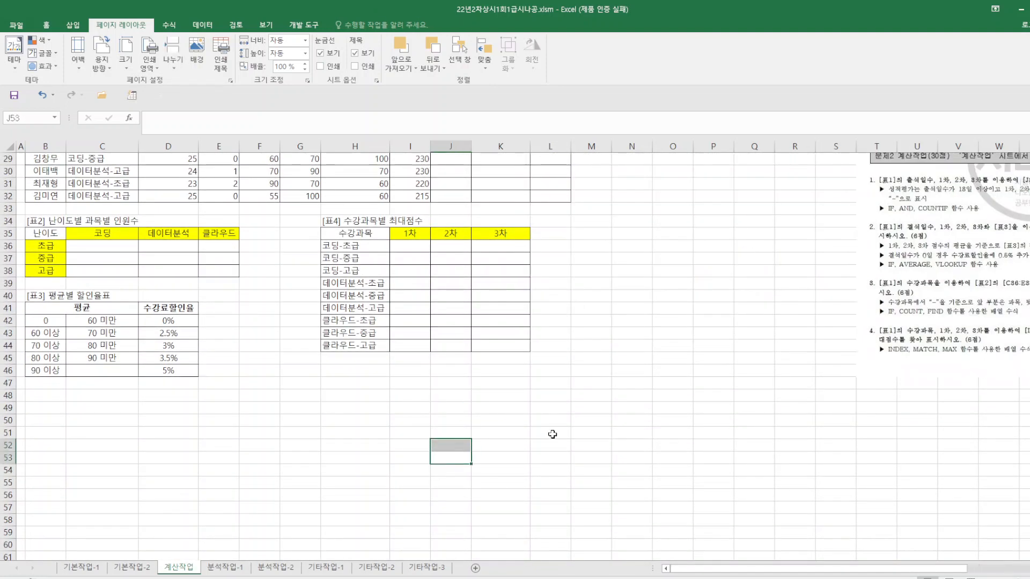
pyautogui.click(40, 96)
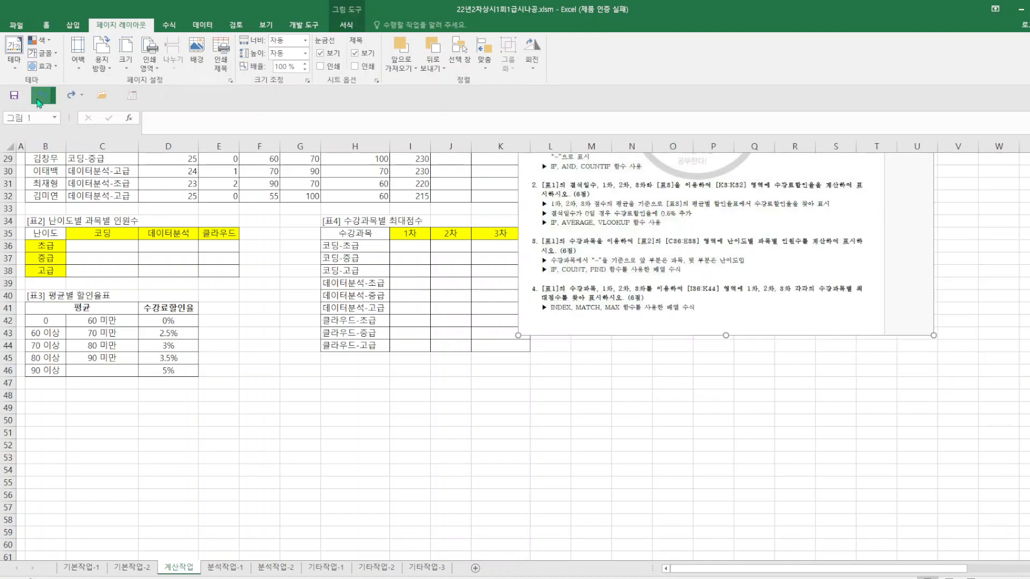
# Move the small fn비고 instruction picture down to about row 26 and the large instruction picture up to row 1.
pyautogui.scroll(10, 437, 261)
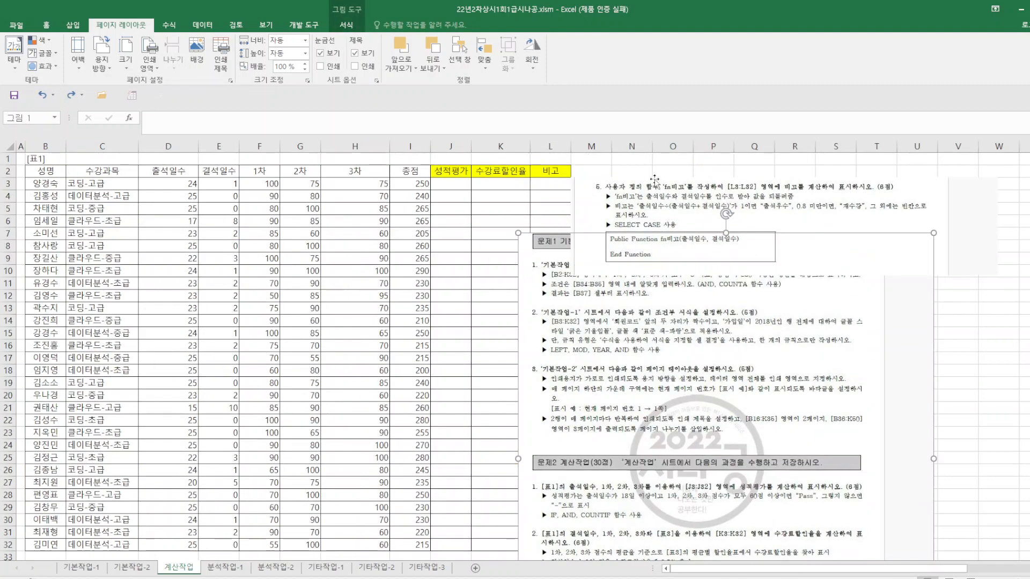
pyautogui.moveTo(721, 214); pyautogui.dragTo(800, 506)
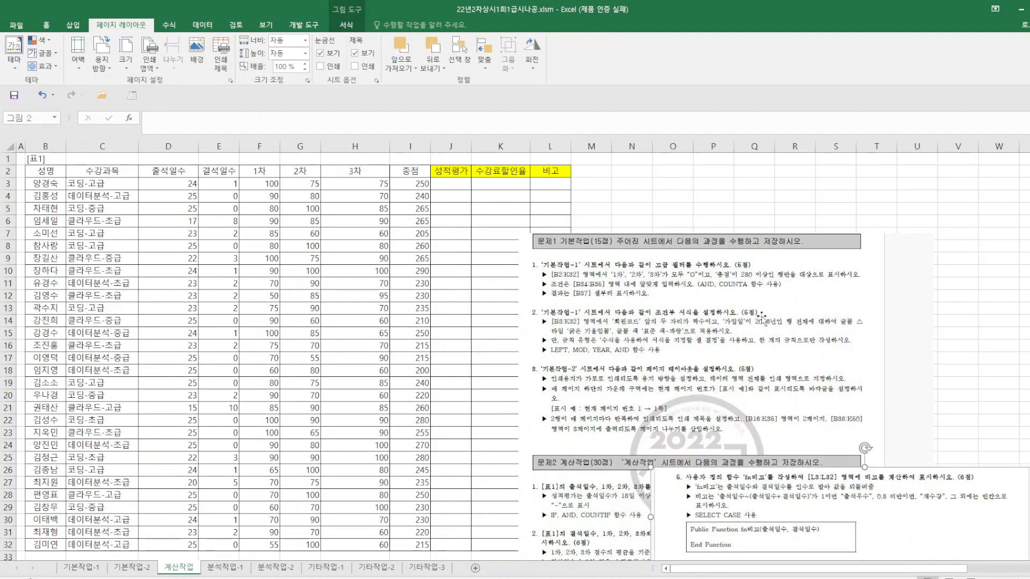
pyautogui.moveTo(789, 290); pyautogui.dragTo(784, 218)
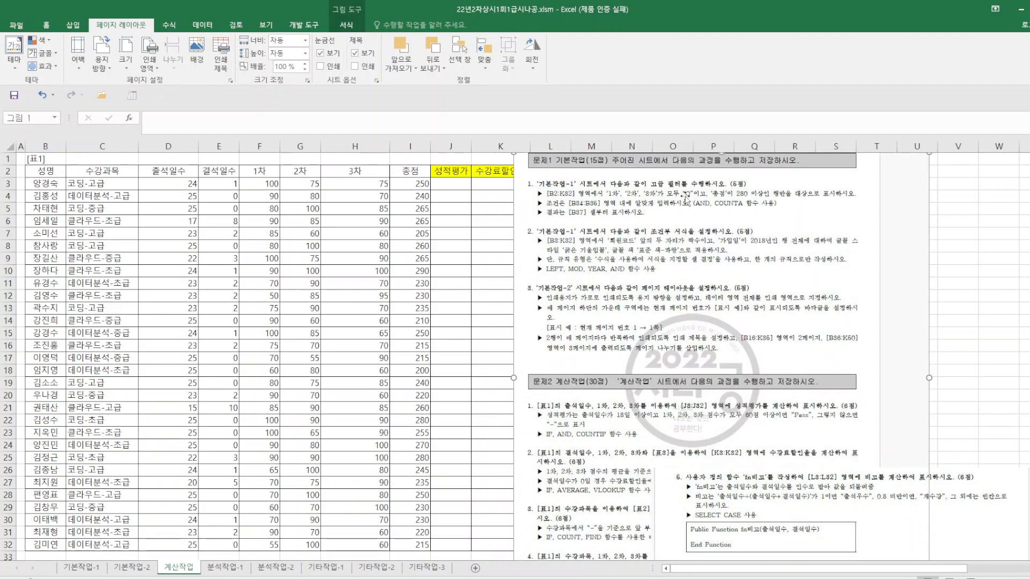
# Crop off the upper part of the large instruction picture so that it starts just above the 문제2 계산작업 heading.
pyautogui.click(353, 28)
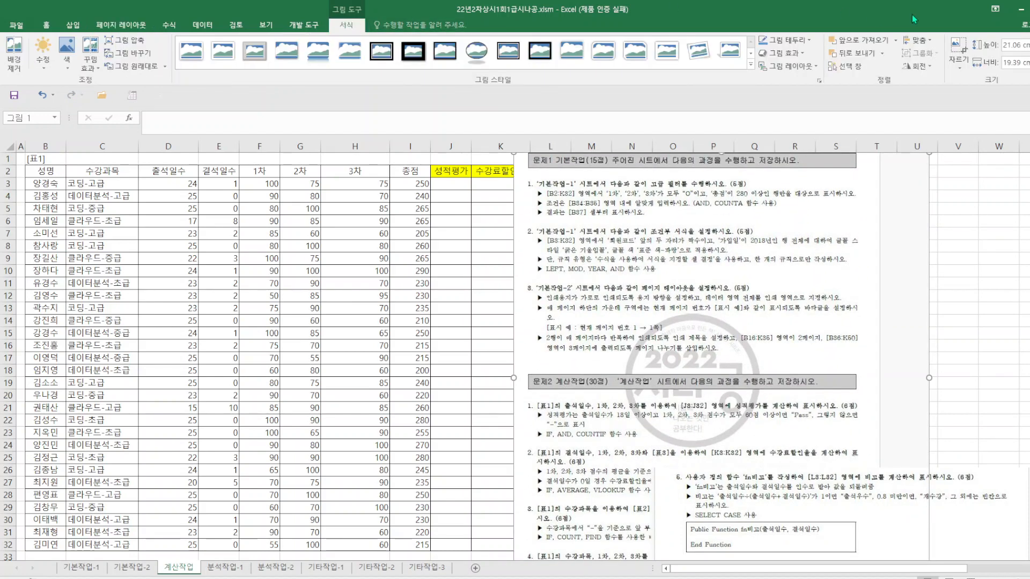
pyautogui.click(959, 48)
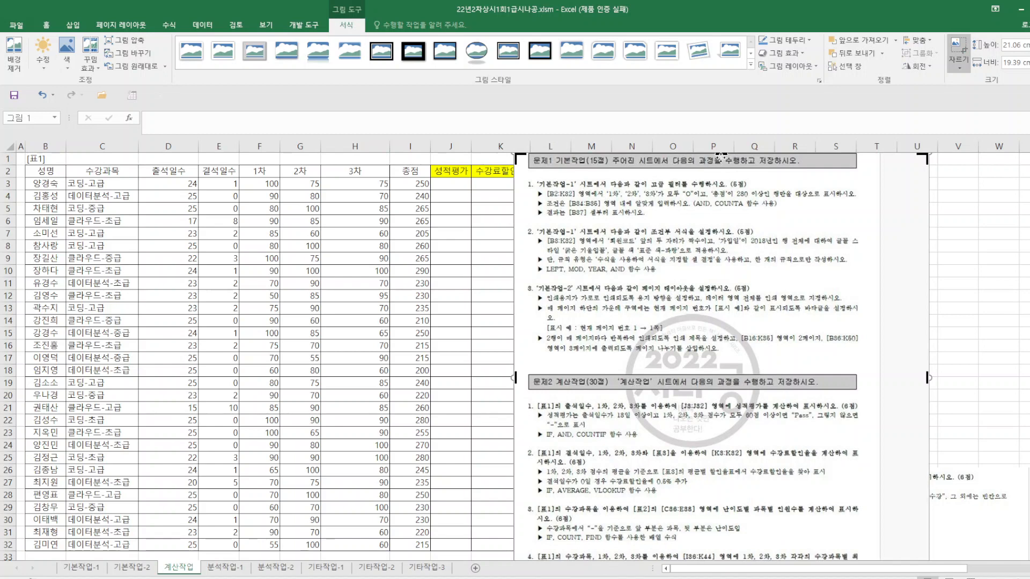
pyautogui.moveTo(722, 158); pyautogui.dragTo(708, 213)
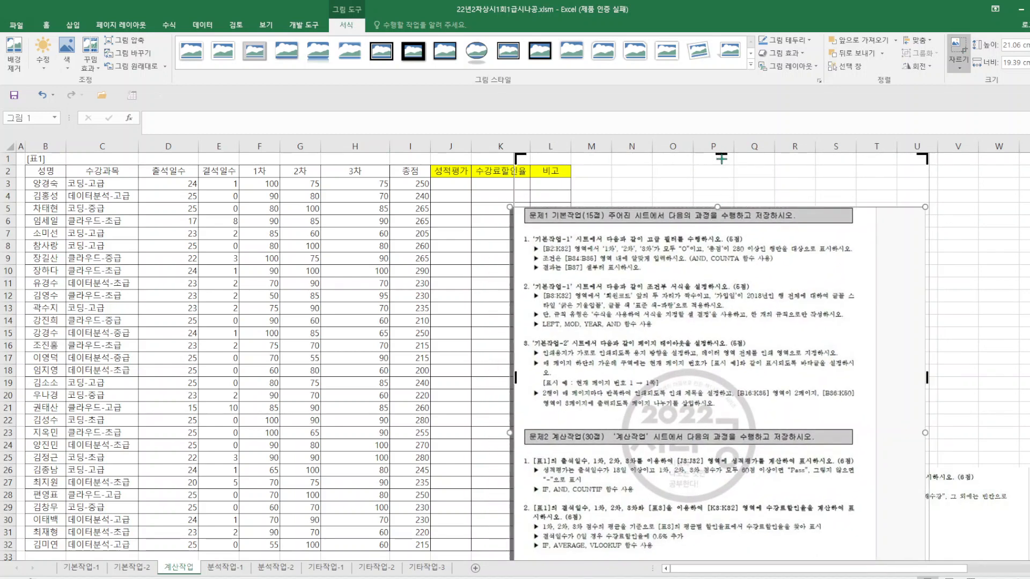
pyautogui.moveTo(721, 159); pyautogui.dragTo(720, 422)
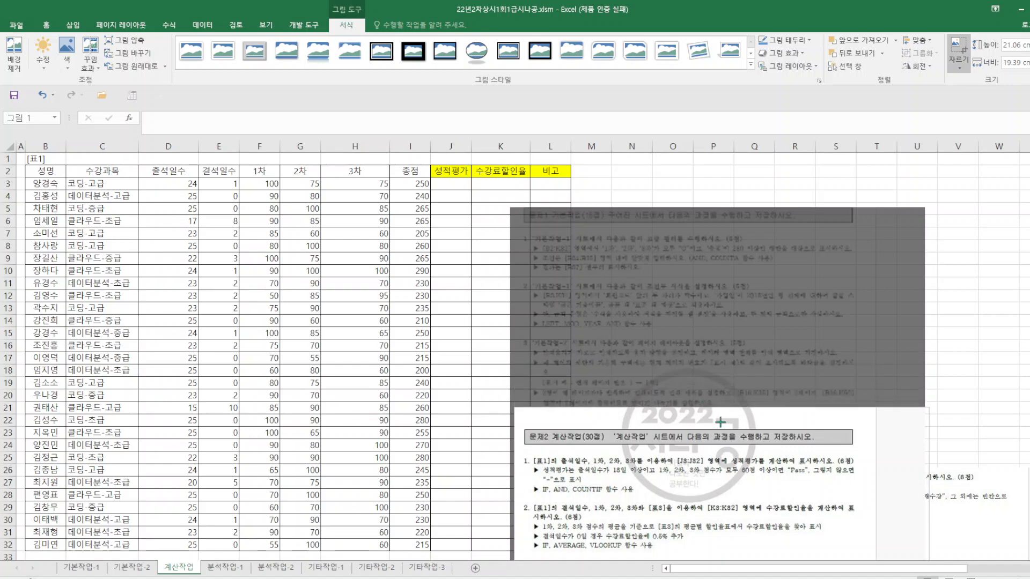
pyautogui.click(971, 347)
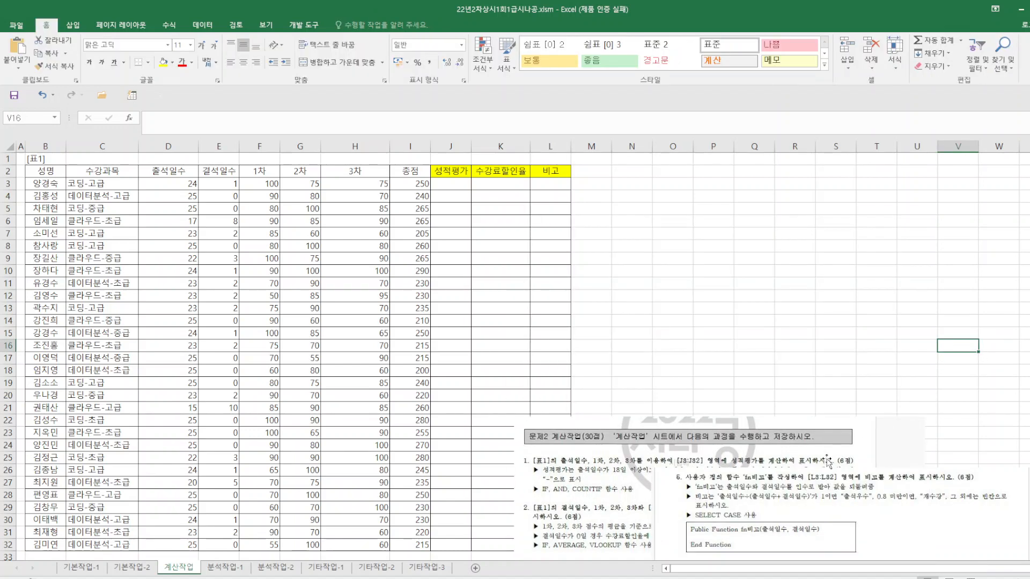
# Move the cropped picture up beside column L, clear of the table, and stretch it to about 14 cm high.
pyautogui.moveTo(827, 460); pyautogui.dragTo(862, 196)
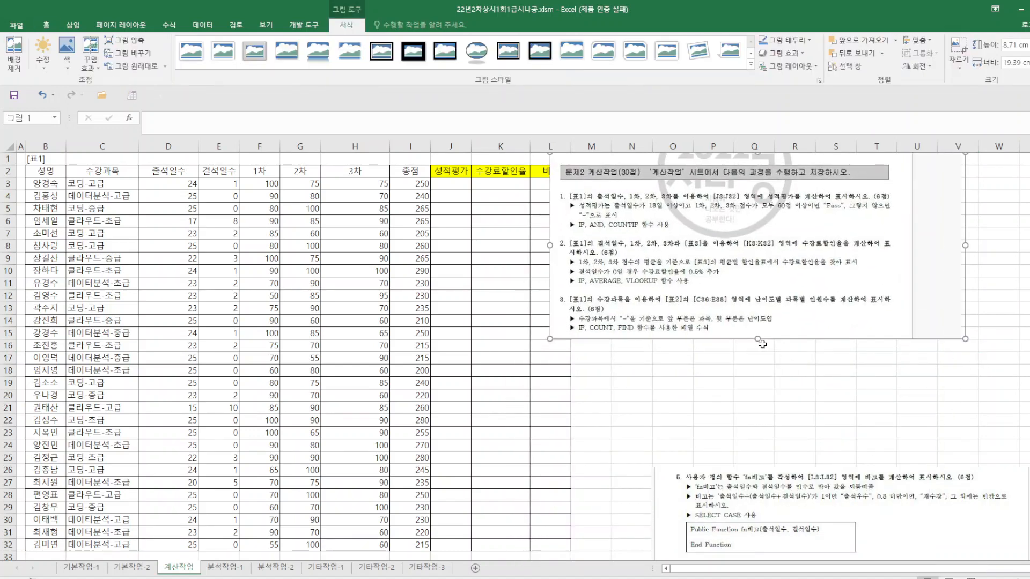
pyautogui.moveTo(758, 339); pyautogui.dragTo(802, 452)
pyautogui.moveTo(727, 345); pyautogui.dragTo(765, 330)
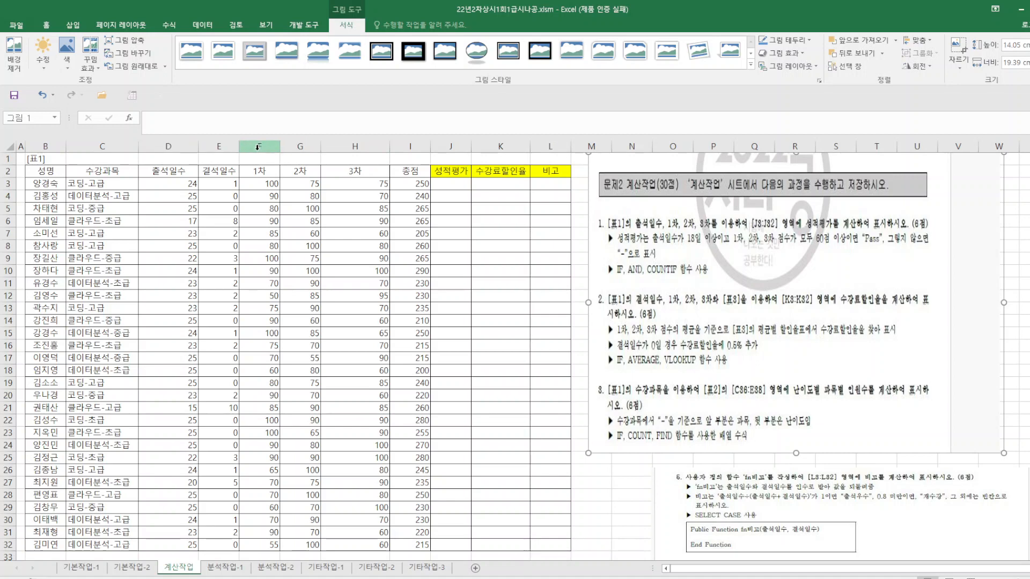
# Narrow the 3차 column H to the same width as columns F and G.
pyautogui.moveTo(257, 145); pyautogui.dragTo(359, 162)
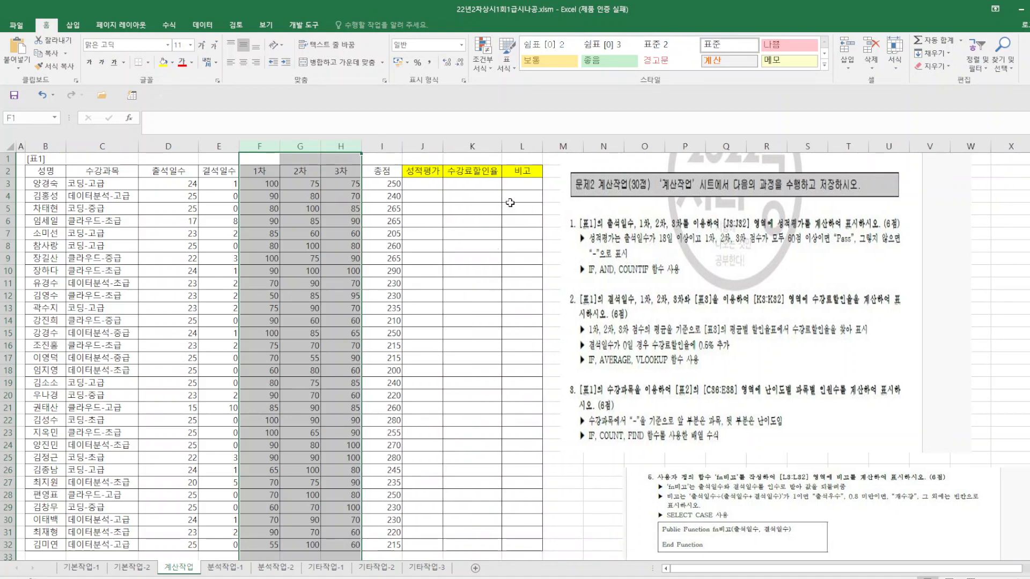
pyautogui.click(557, 213)
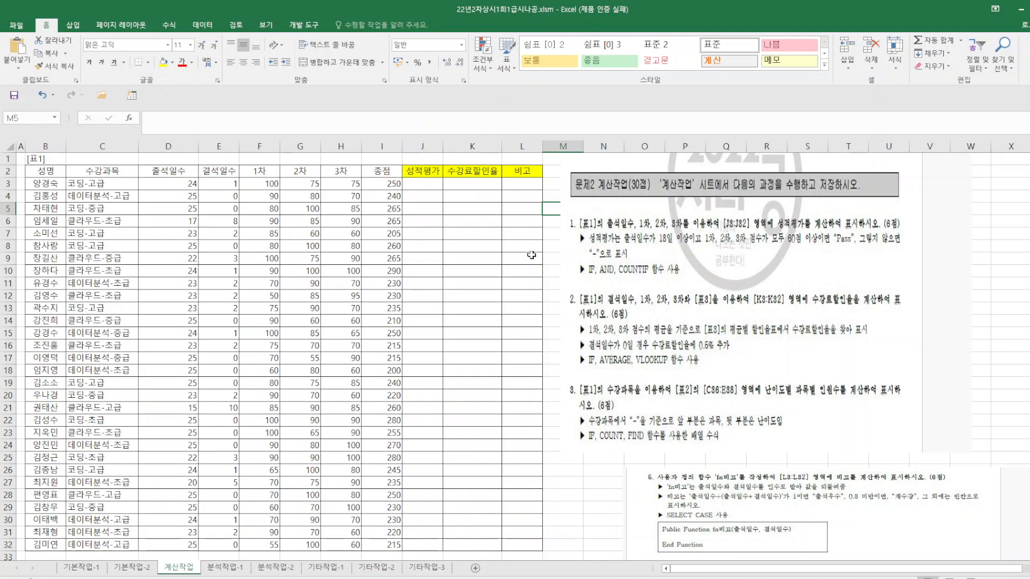
# Start the 성적평가 formula in cell J3 with =IF(AND(.
pyautogui.click(418, 184)
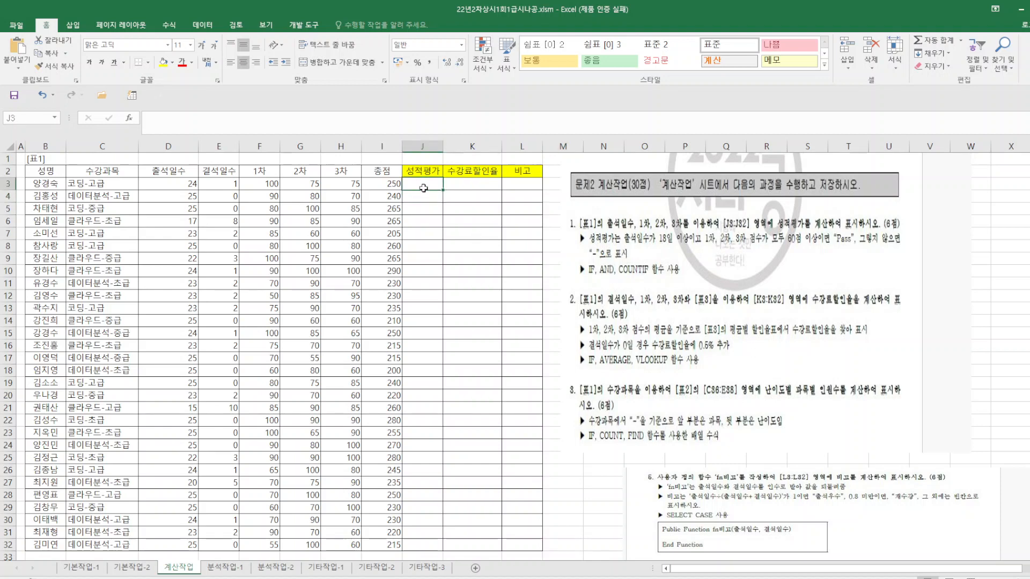
pyautogui.write('=')
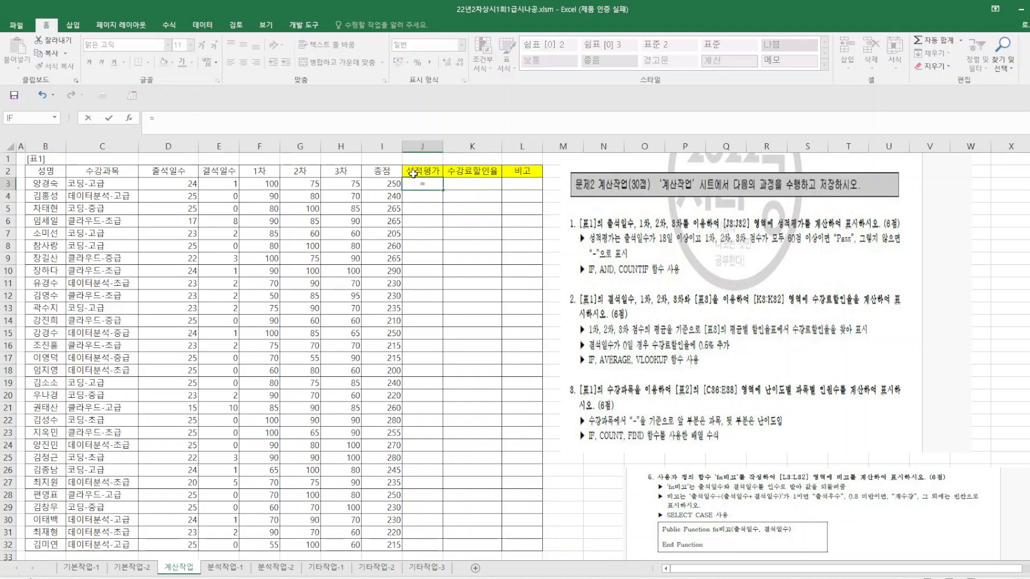
pyautogui.write('if')
pyautogui.press('BackSpace')
pyautogui.press('BackSpace')
pyautogui.write('IF')
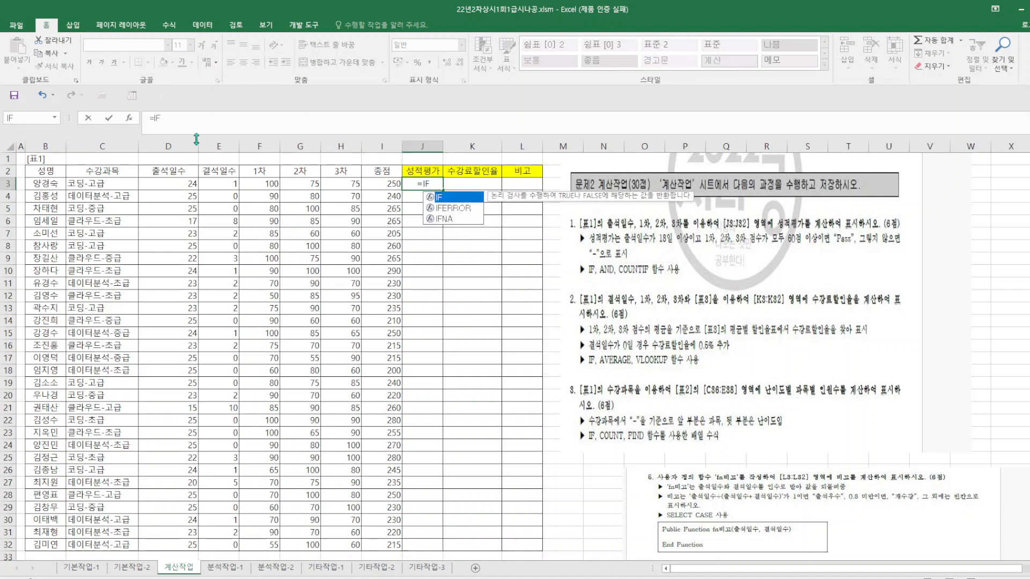
pyautogui.click(187, 117)
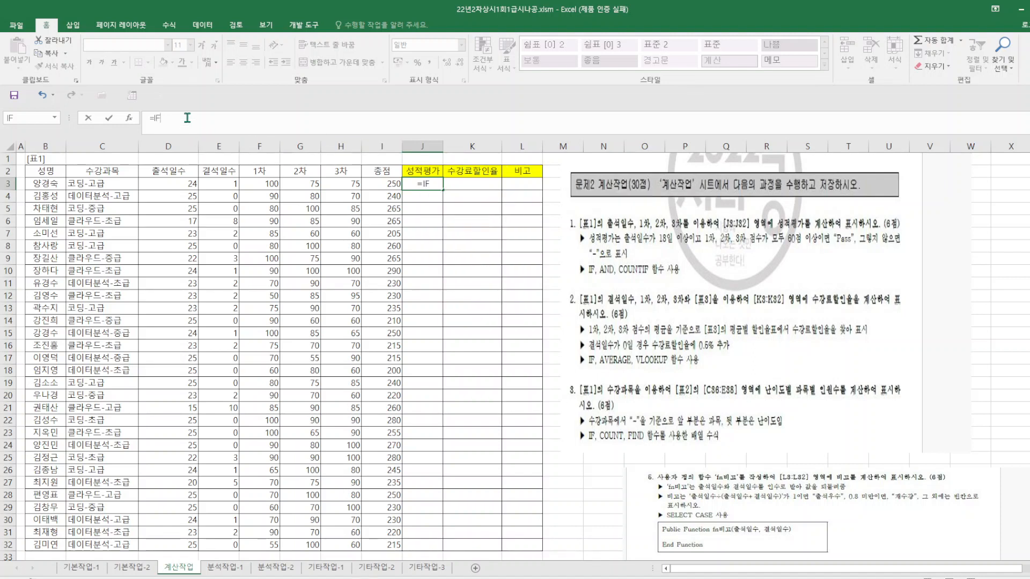
pyautogui.write('(AN')
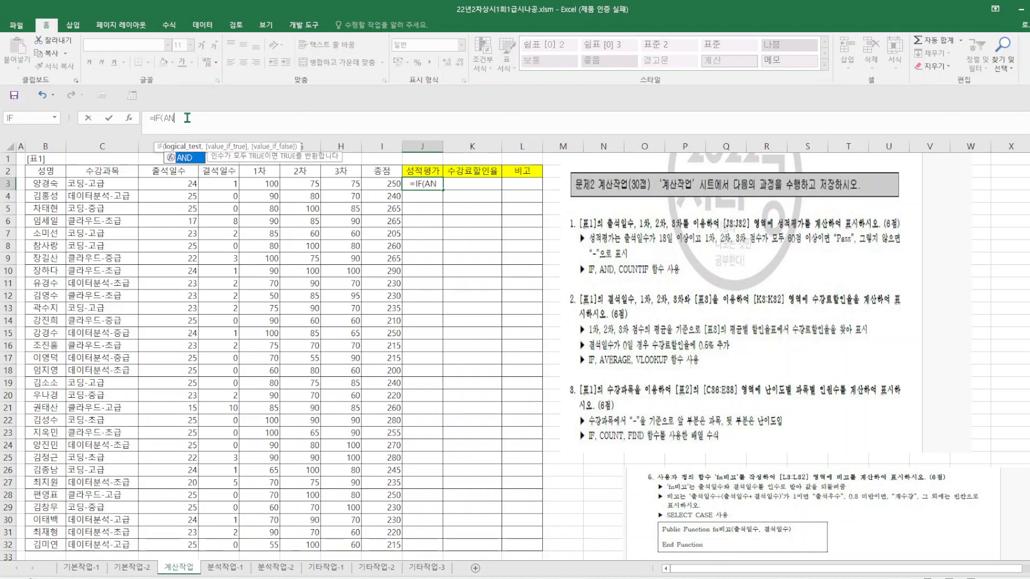
pyautogui.write('D(')
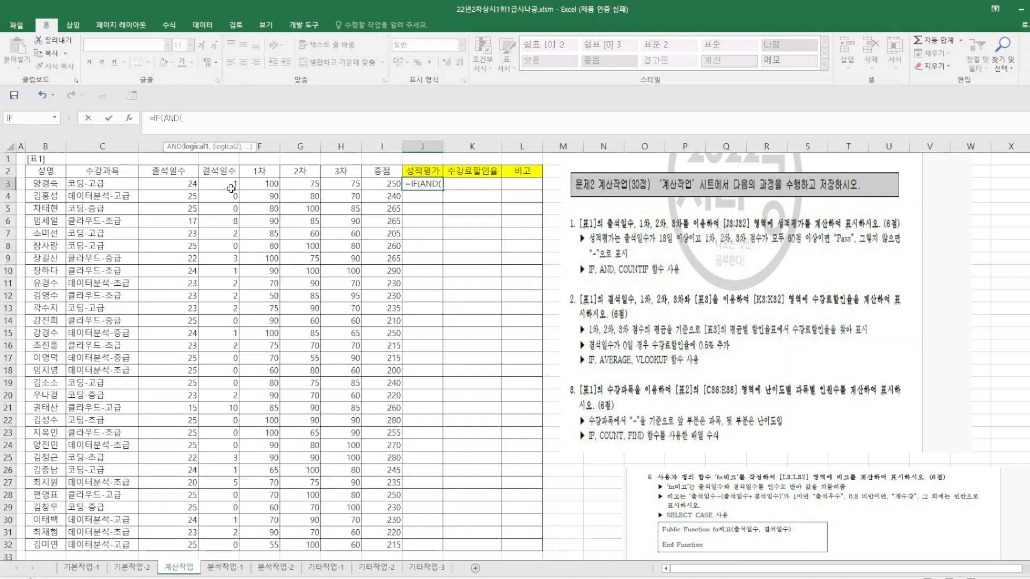
pyautogui.click(169, 185)
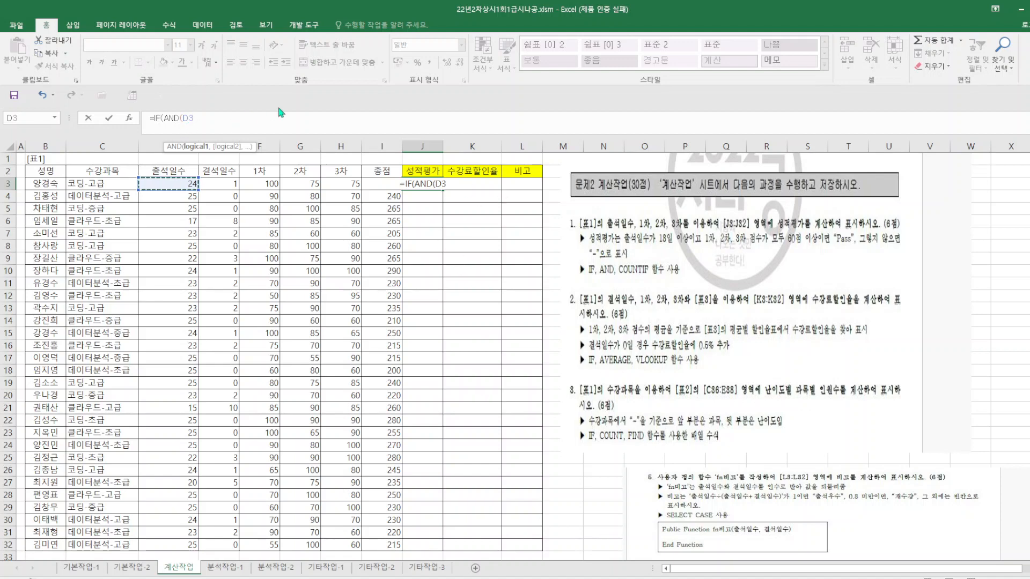
pyautogui.write('>=')
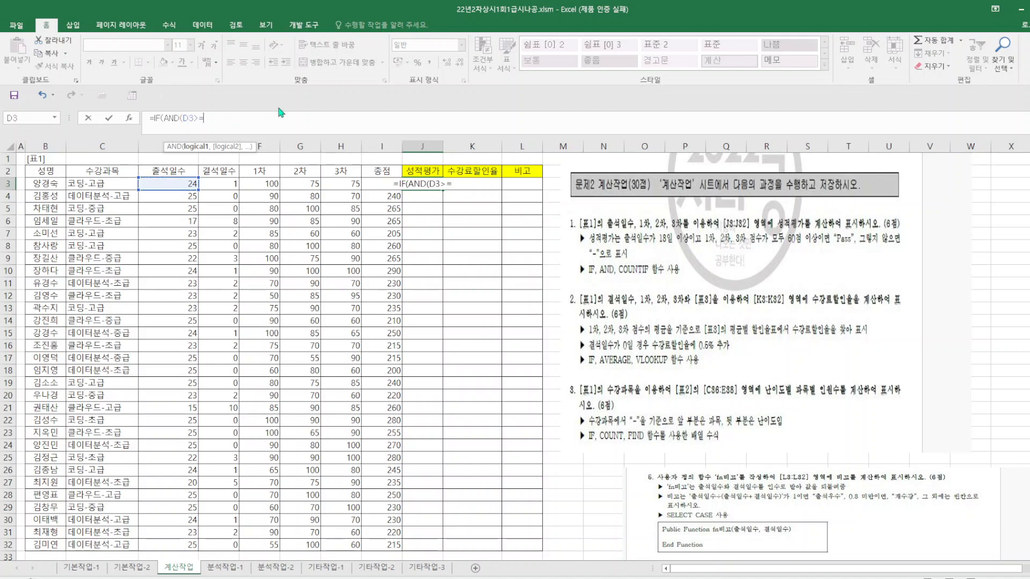
pyautogui.write('18,COUNT')
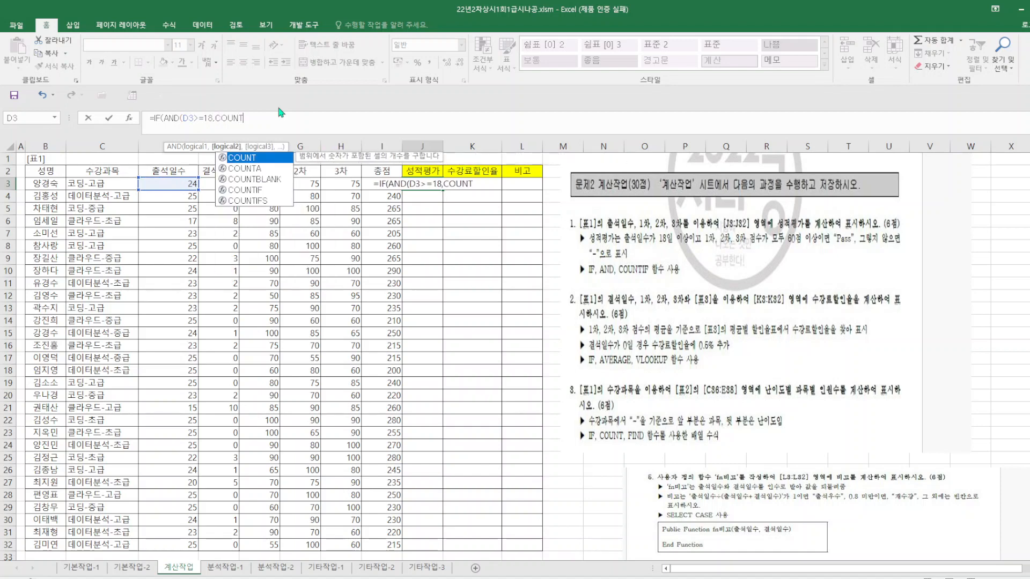
pyautogui.write('IF(')
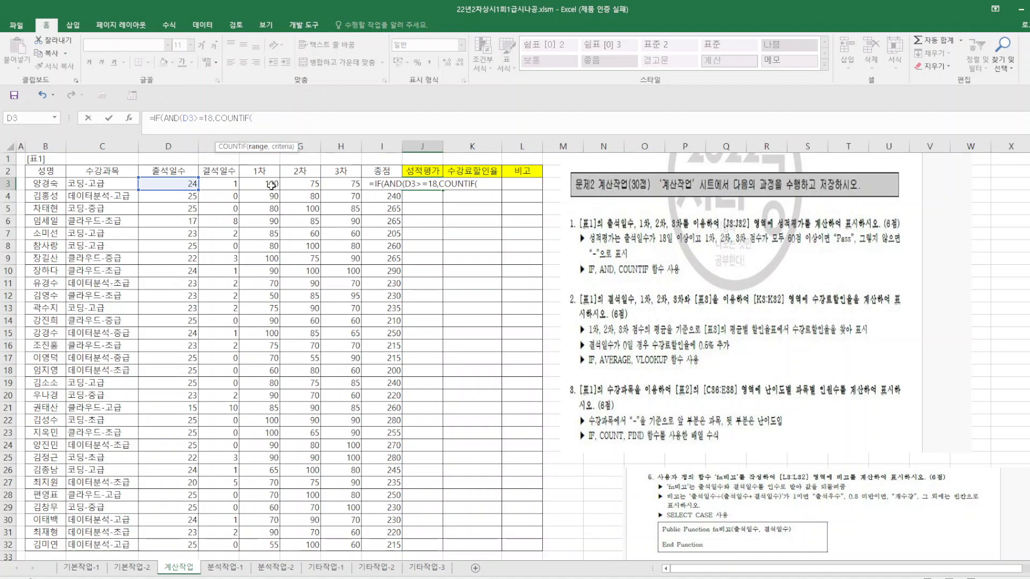
pyautogui.moveTo(271, 183); pyautogui.dragTo(341, 183)
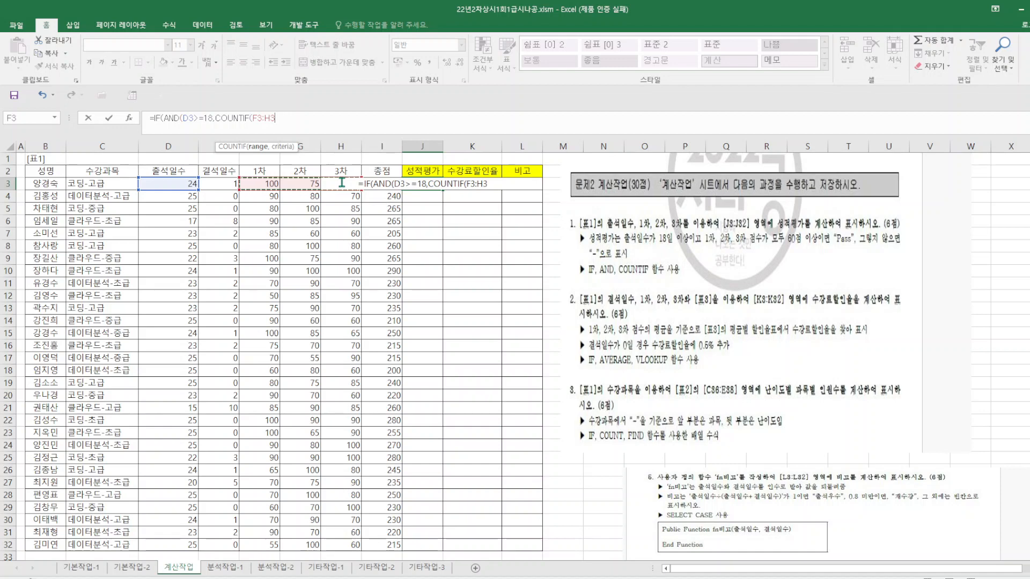
pyautogui.write(',"')
pyautogui.write('>=')
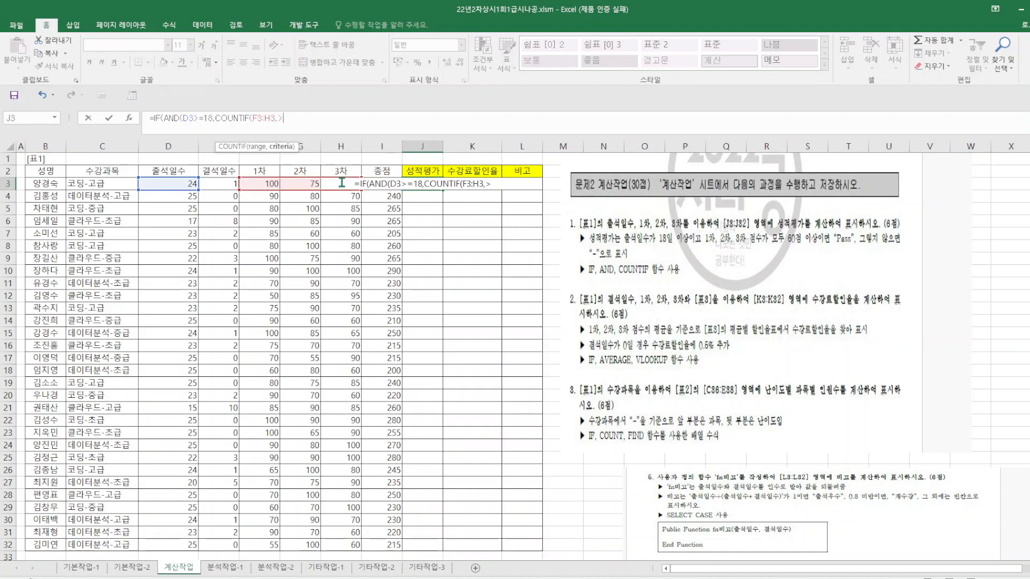
pyautogui.write('6')
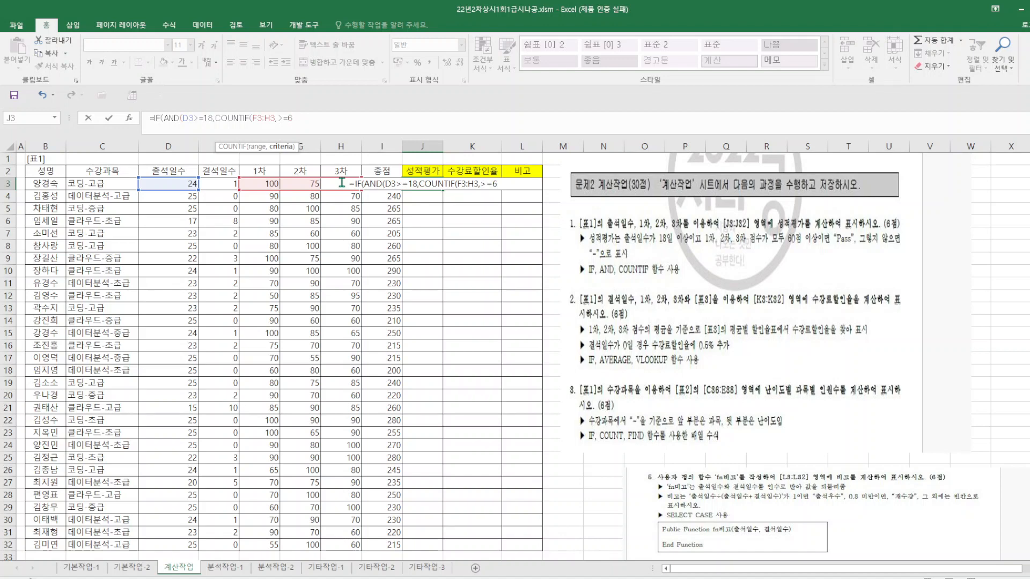
pyautogui.write('0"')
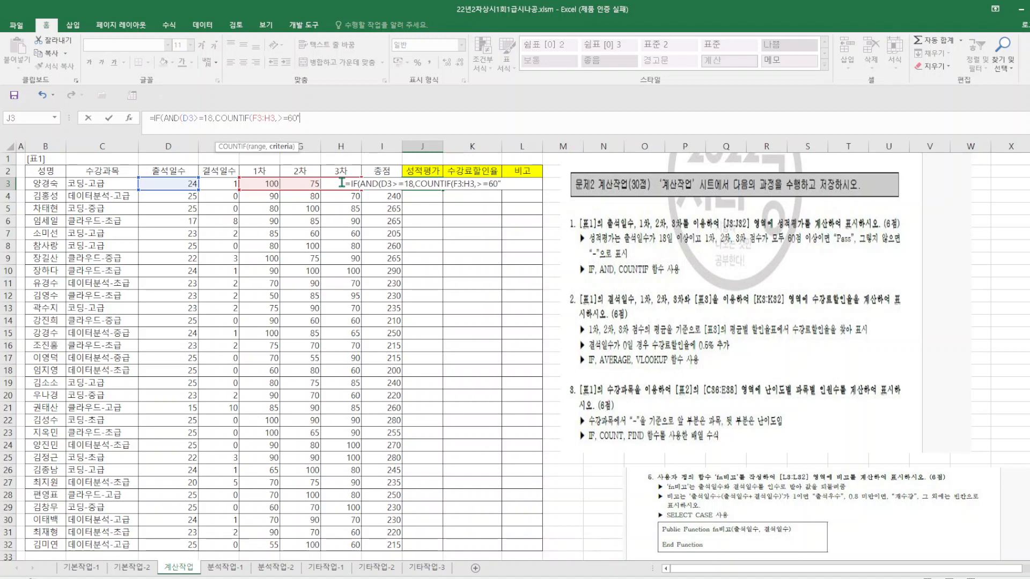
pyautogui.write(')=')
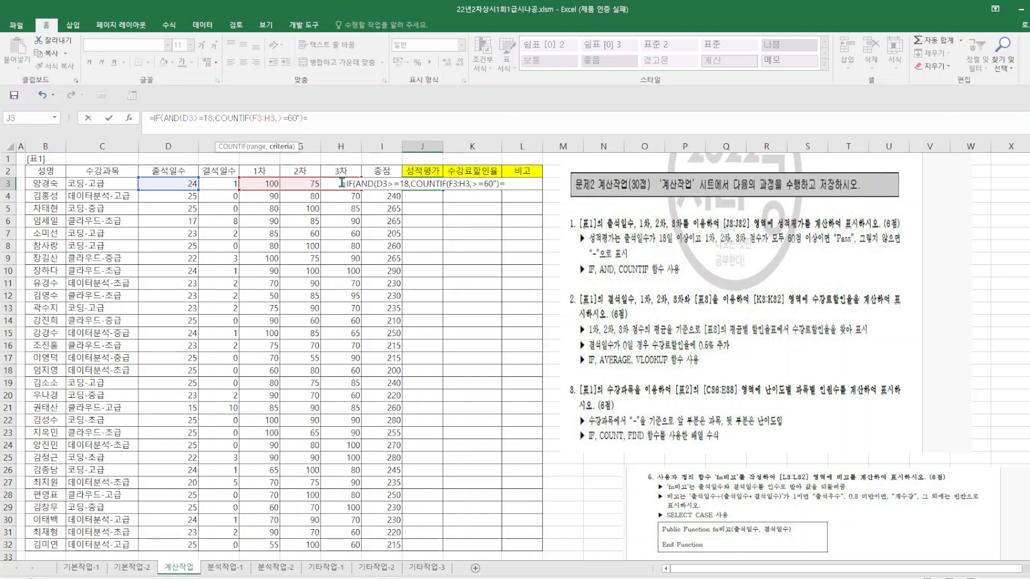
pyautogui.write('3')
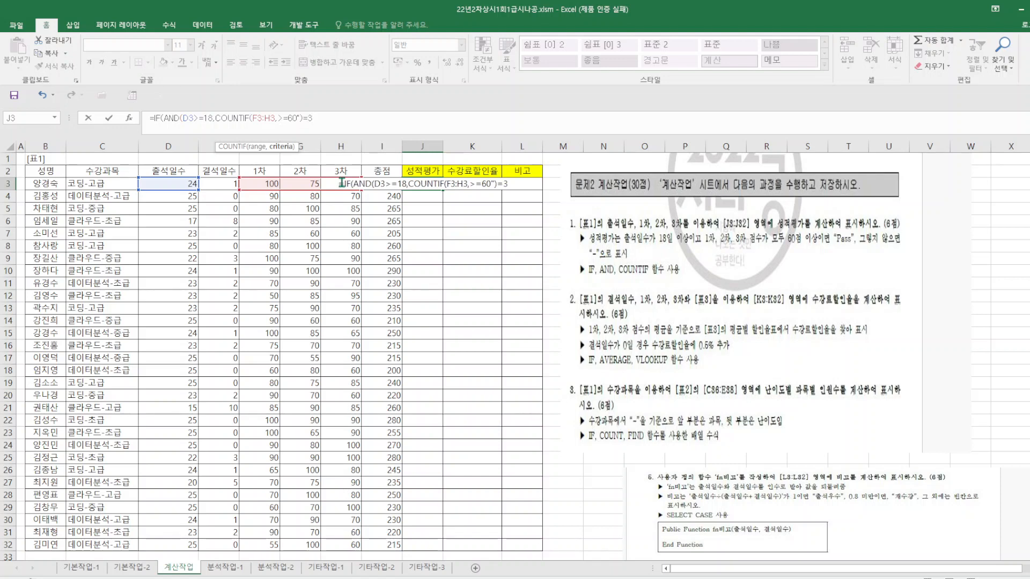
pyautogui.write('),')
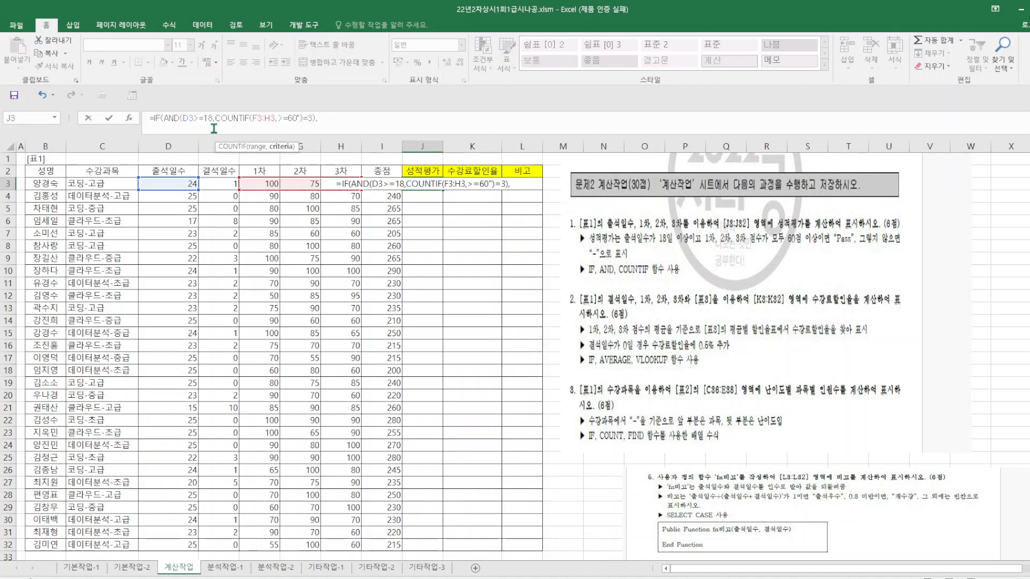
pyautogui.click(130, 118)
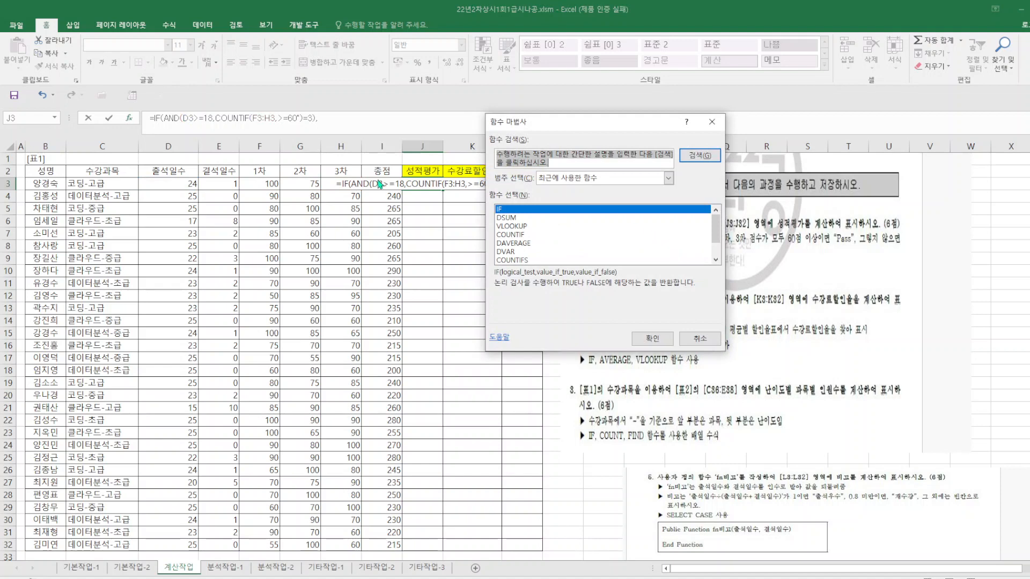
pyautogui.click(711, 123)
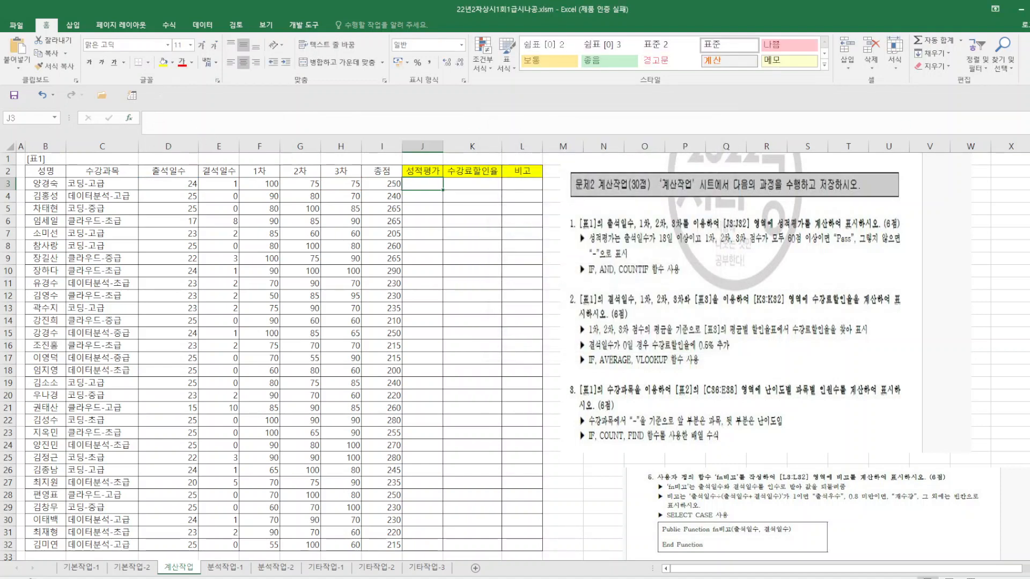
pyautogui.click(42, 97)
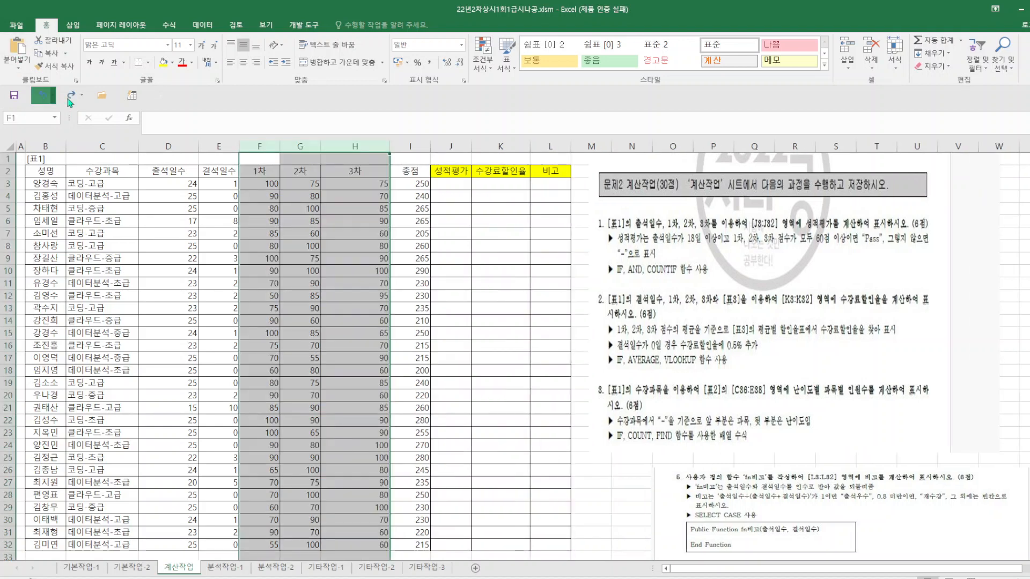
# Start the 성적평가 formula in cell F1 with =IF(AND(D3>=18,COUNTIF(.
pyautogui.click(167, 122)
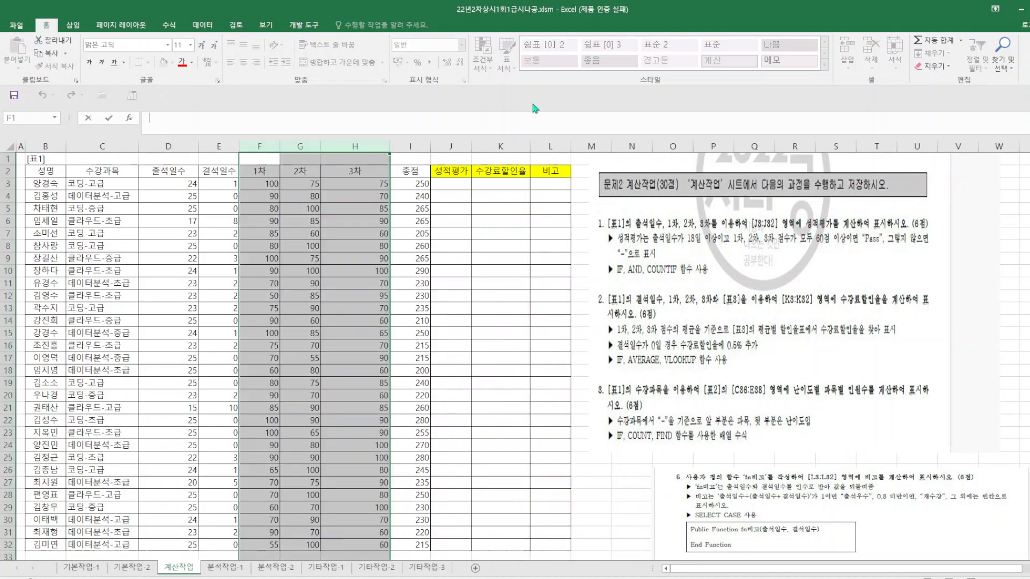
pyautogui.write('=IF')
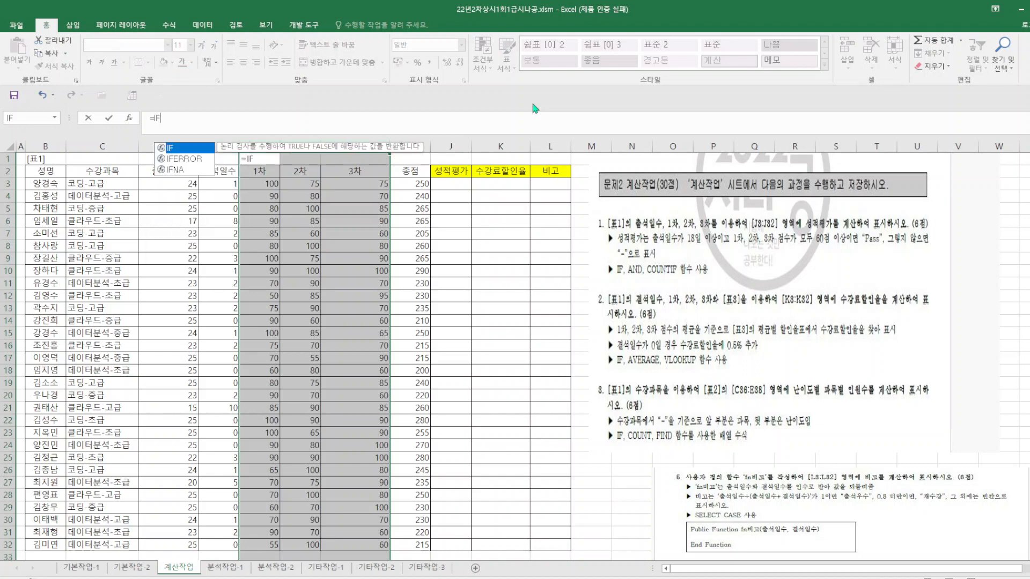
pyautogui.write('(AND(')
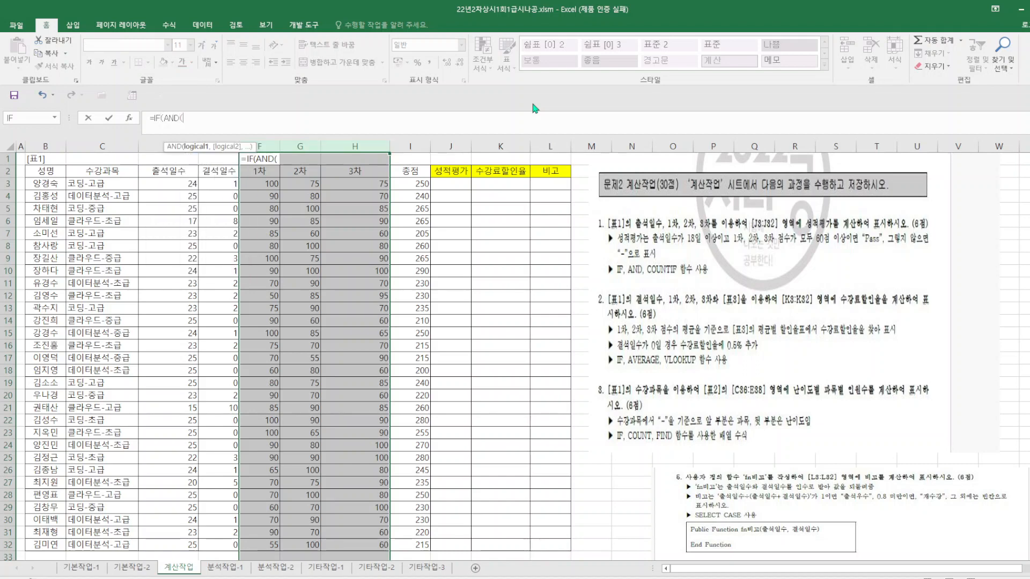
pyautogui.write('D3')
pyautogui.press('BackSpace')
pyautogui.press('BackSpace')
pyautogui.click(179, 181)
pyautogui.write('>')
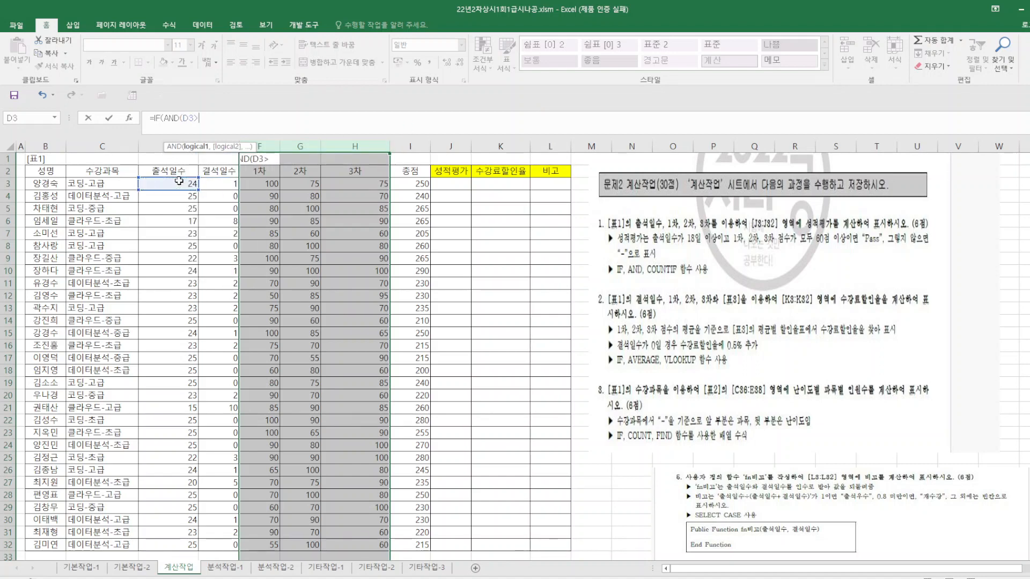
pyautogui.write('=18,C')
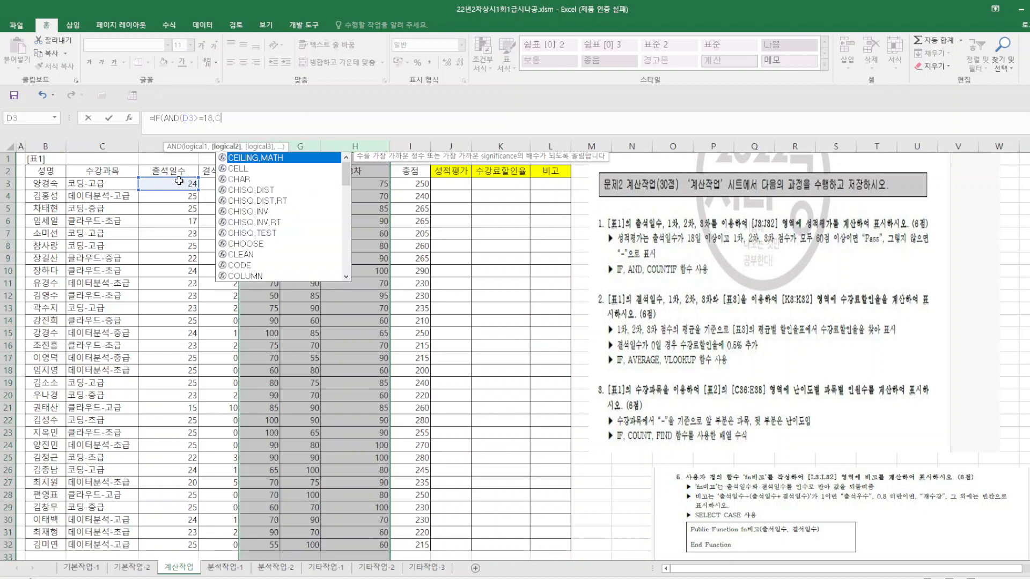
pyautogui.write('OUNTIF')
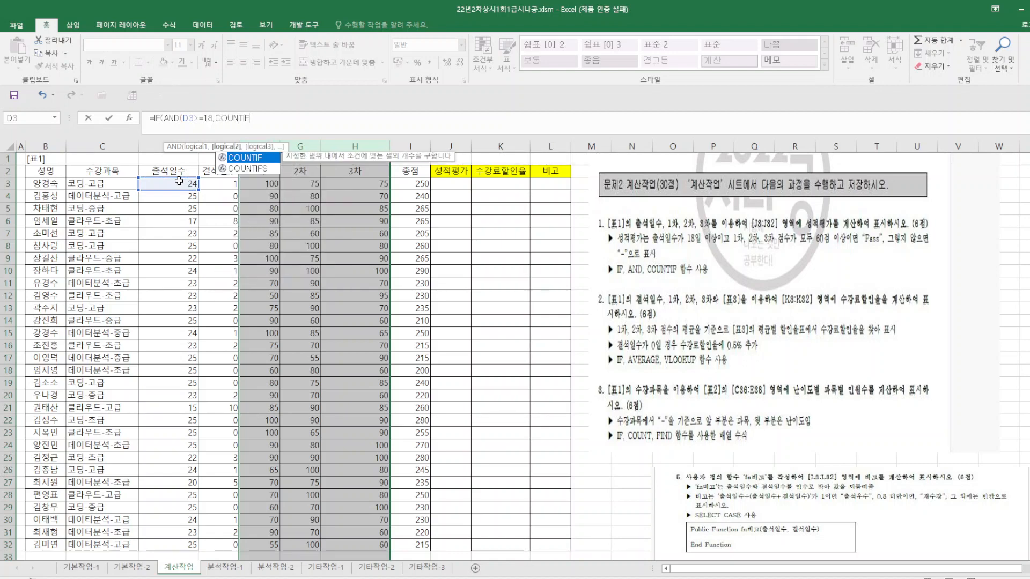
pyautogui.write('(')
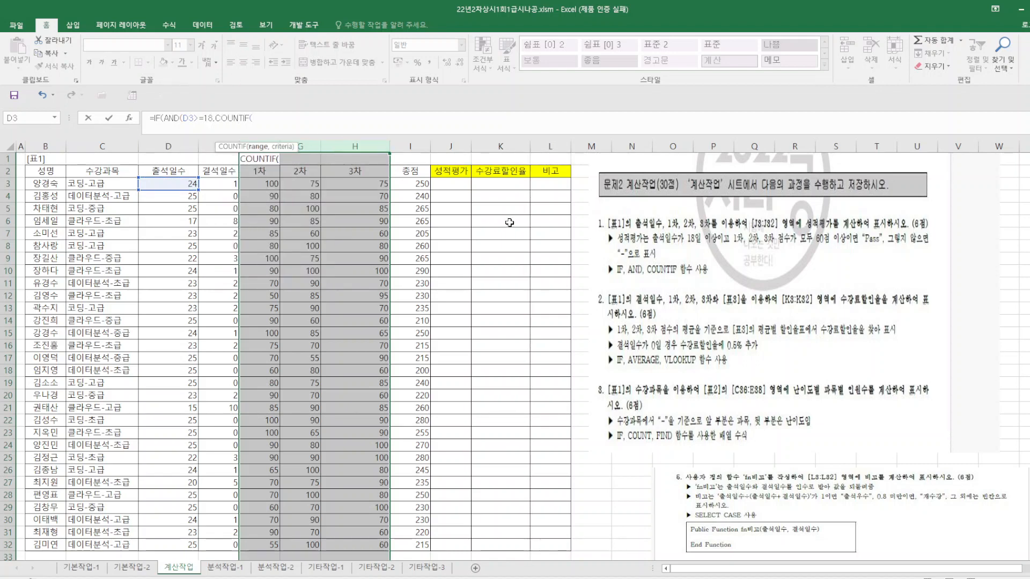
# Complete the formula in F1 with F3:H3,">=60")=3),"Pass","-") and enter it.
pyautogui.click(255, 185)
pyautogui.moveTo(255, 185); pyautogui.dragTo(378, 185)
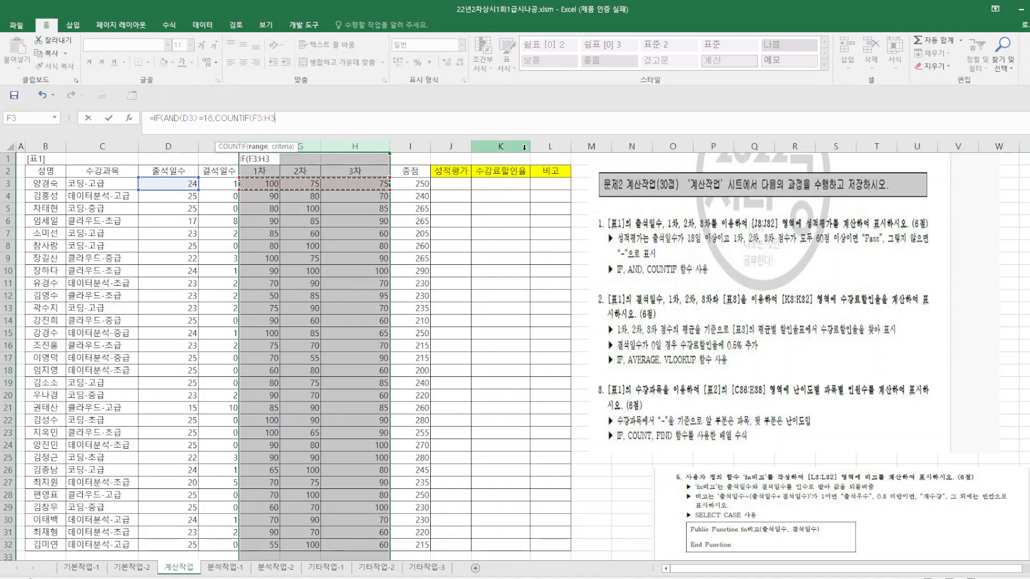
pyautogui.write(',')
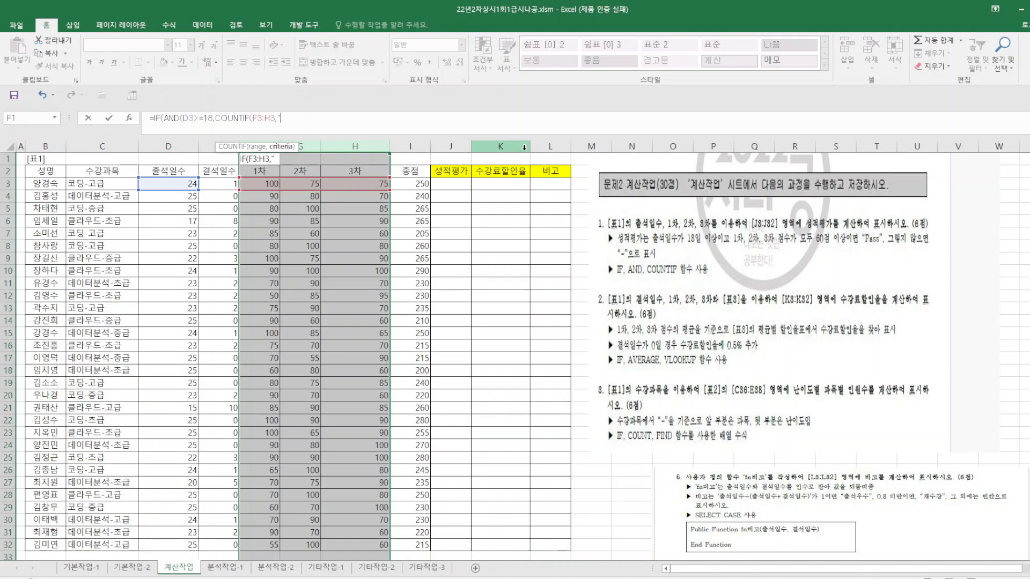
pyautogui.write('">=60")=3')
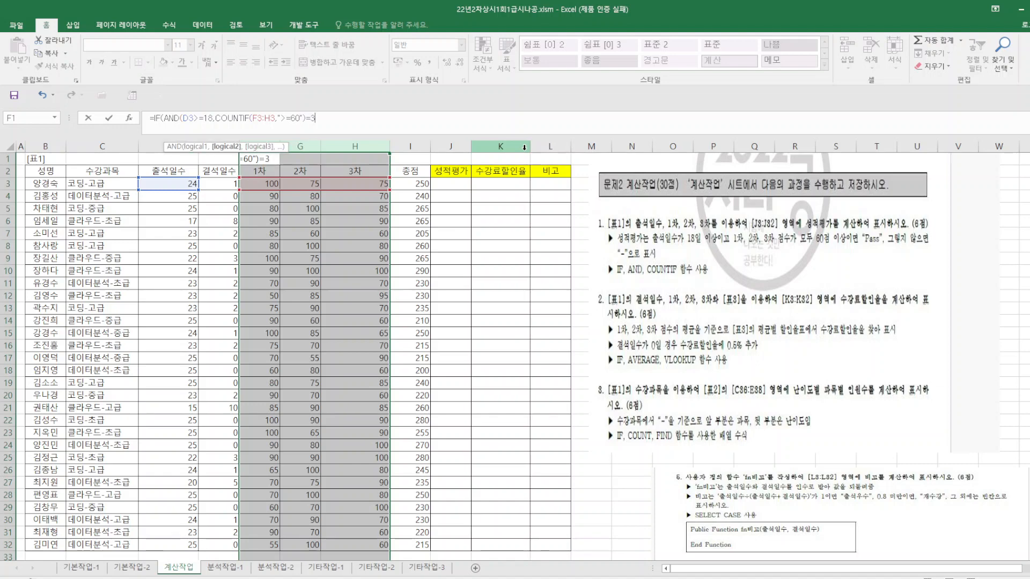
pyautogui.write('),')
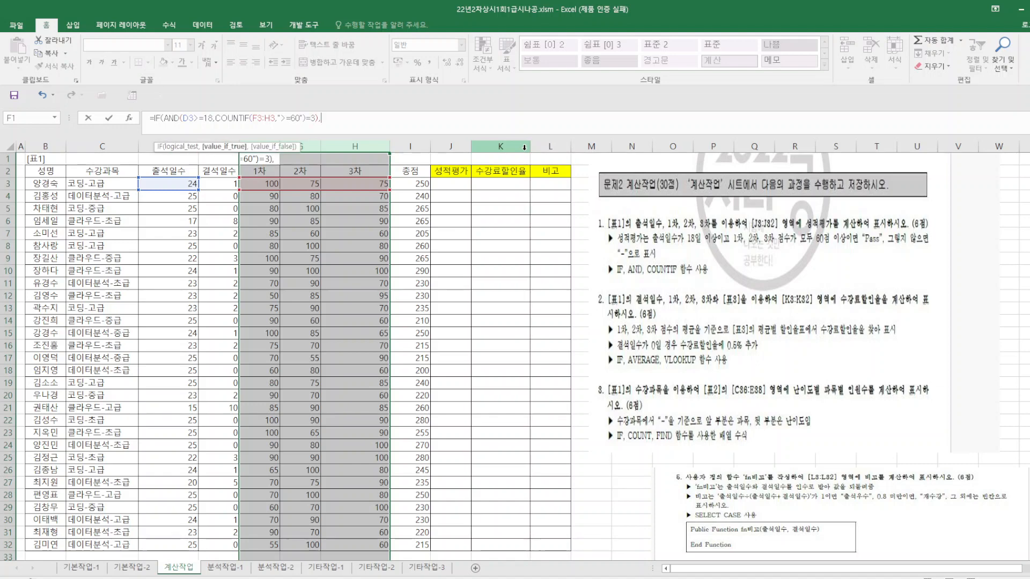
pyautogui.write('"Pass",')
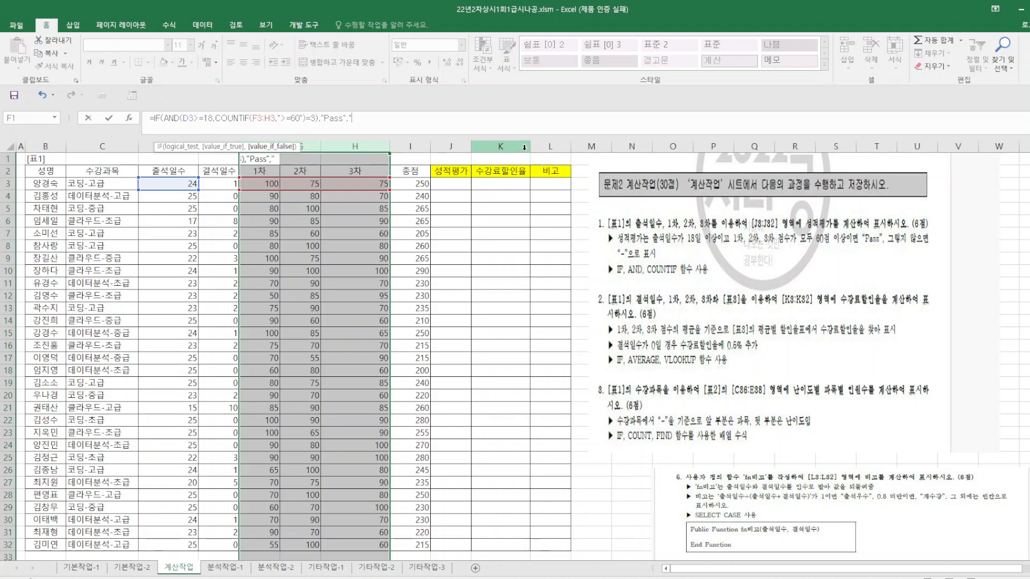
pyautogui.write('"-")')
pyautogui.press('Return')
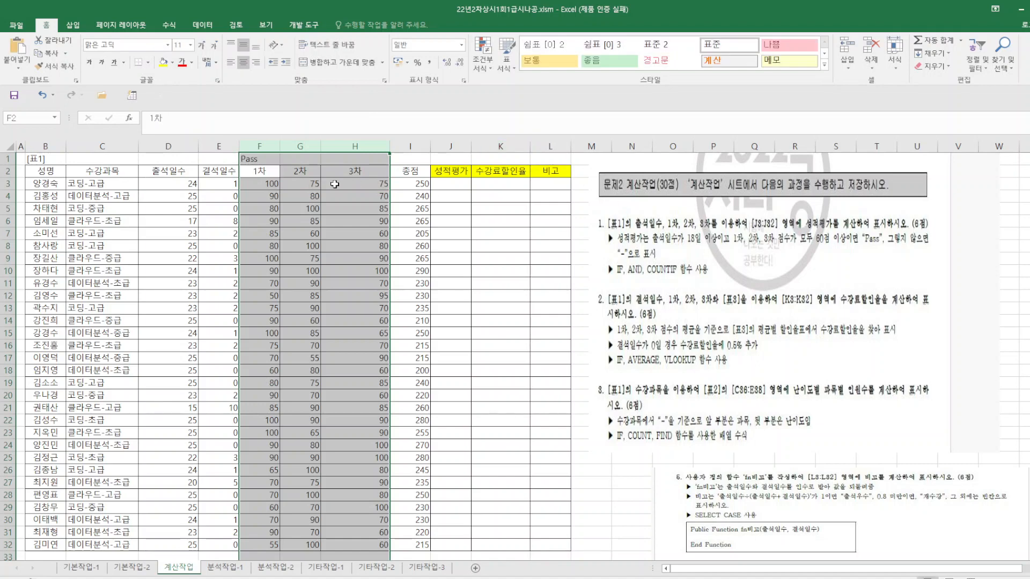
# Cut the whole formula text out of cell F1 and paste it into the first 성적평가 cell J3.
pyautogui.click(260, 160)
pyautogui.moveTo(385, 132); pyautogui.dragTo(73, 119)
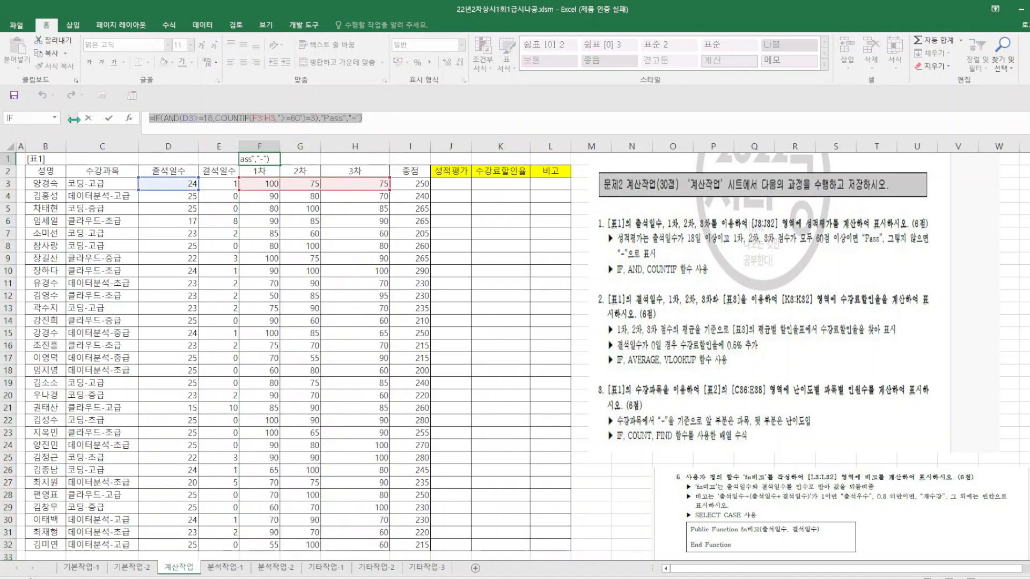
pyautogui.hotkey('ctrl', 'x')
pyautogui.click(451, 189)
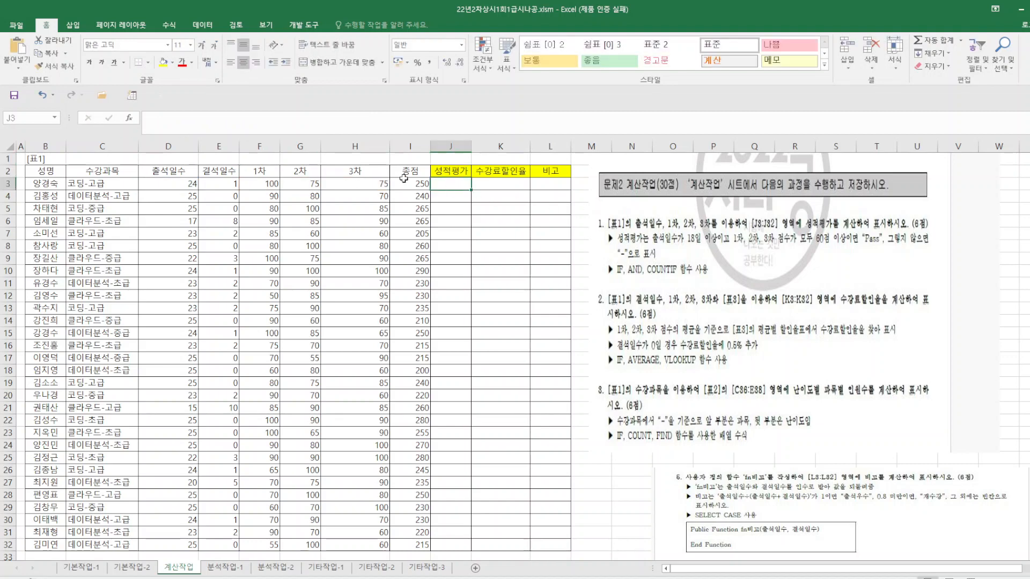
pyautogui.click(155, 120)
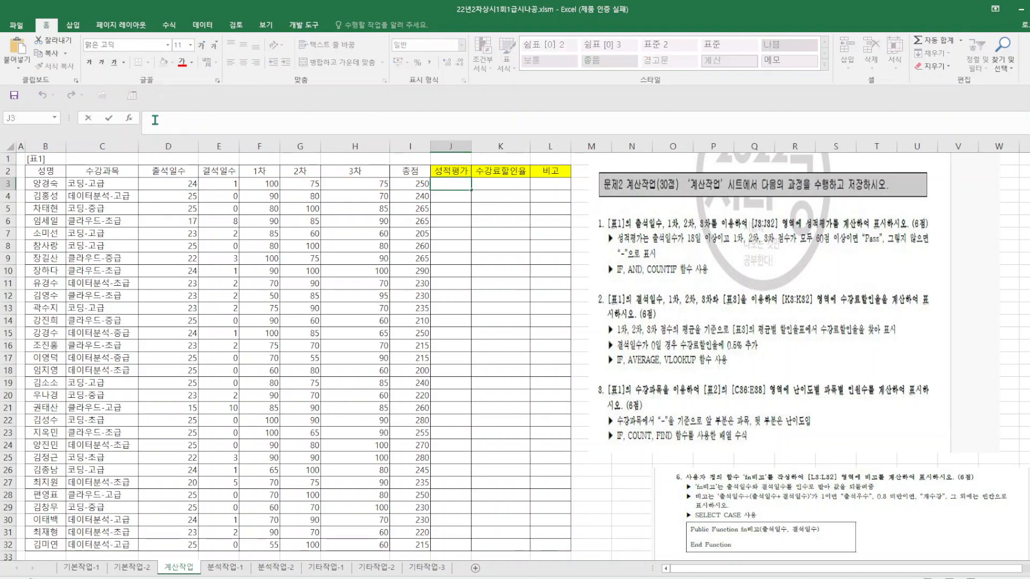
pyautogui.hotkey('ctrl', 'v')
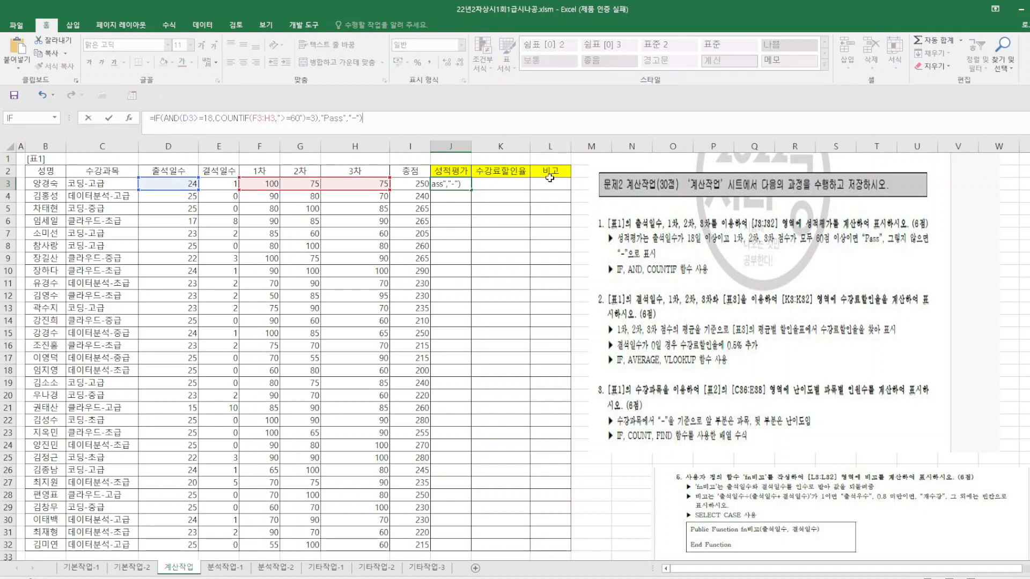
pyautogui.hotkey('ctrl', 'Return')
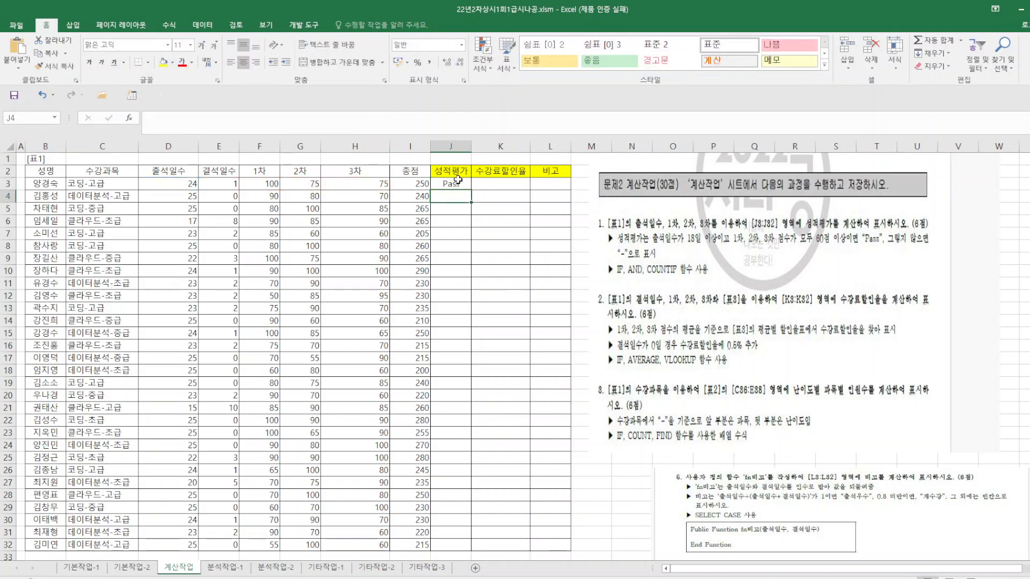
# Fill the 성적평가 formula from J3 down to J32 and save the workbook.
pyautogui.doubleClick(471, 190)
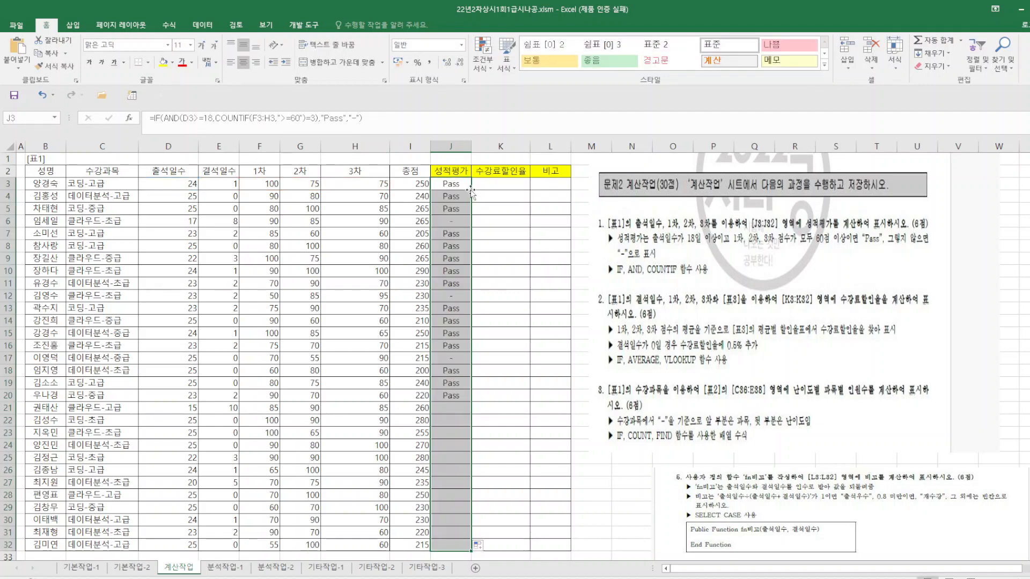
pyautogui.click(612, 498)
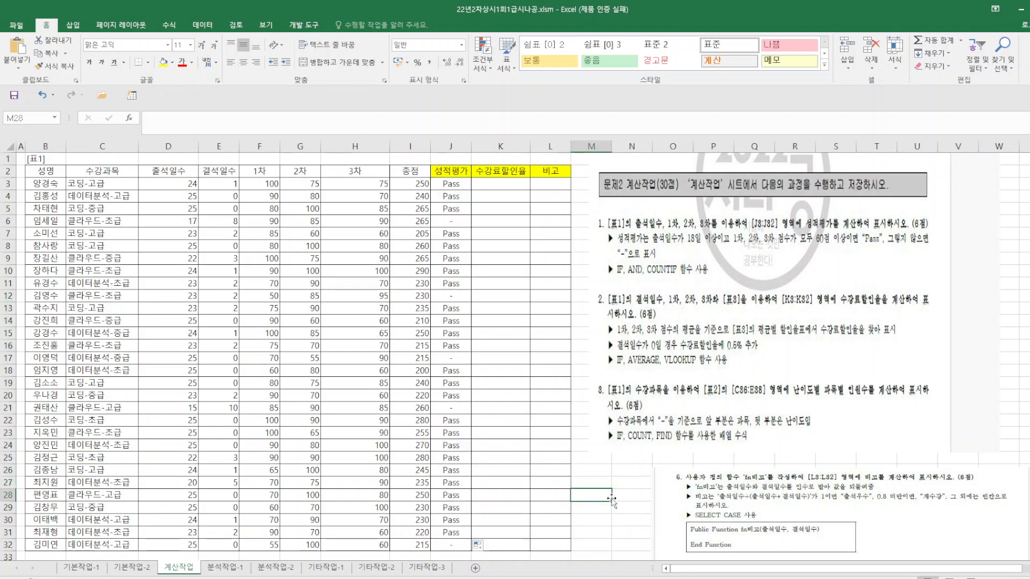
pyautogui.click(14, 97)
pyautogui.scroll(-8, 415, 429)
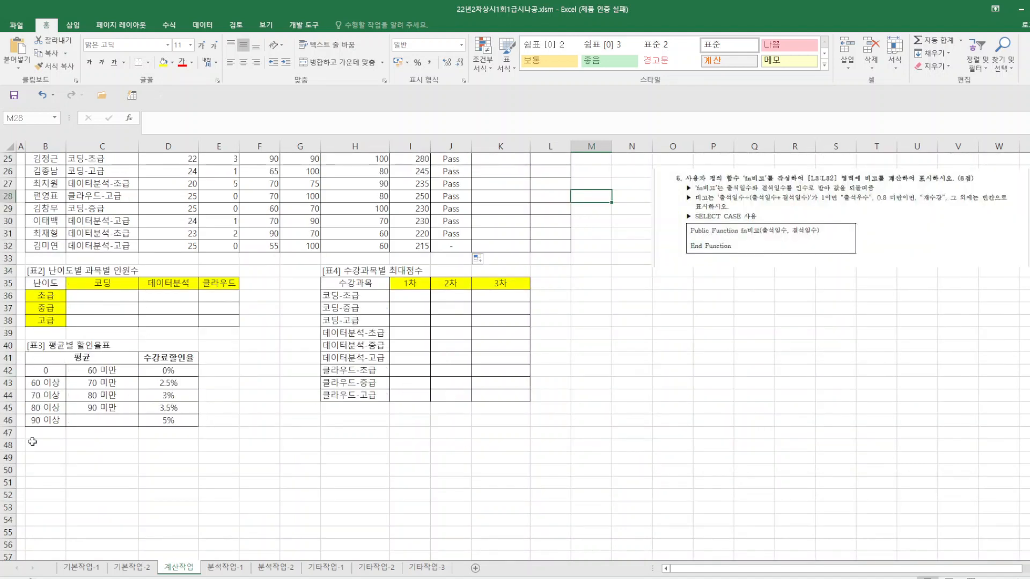
# Start the 수강료할인율 formula in K3 with a VLOOKUP whose lookup value is AVERAGE(F3:H3).
pyautogui.scroll(8, 192, 307)
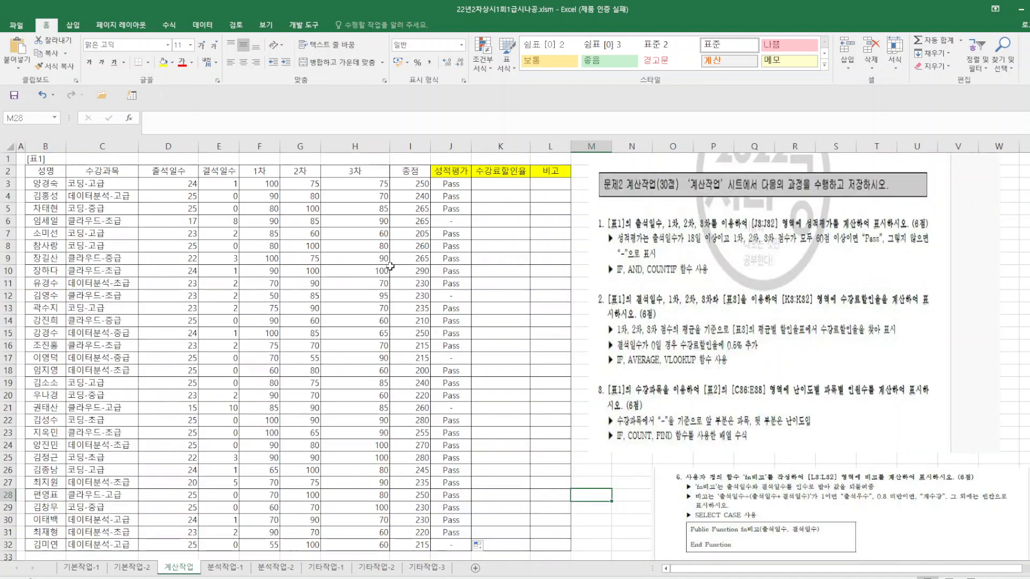
pyautogui.click(510, 183)
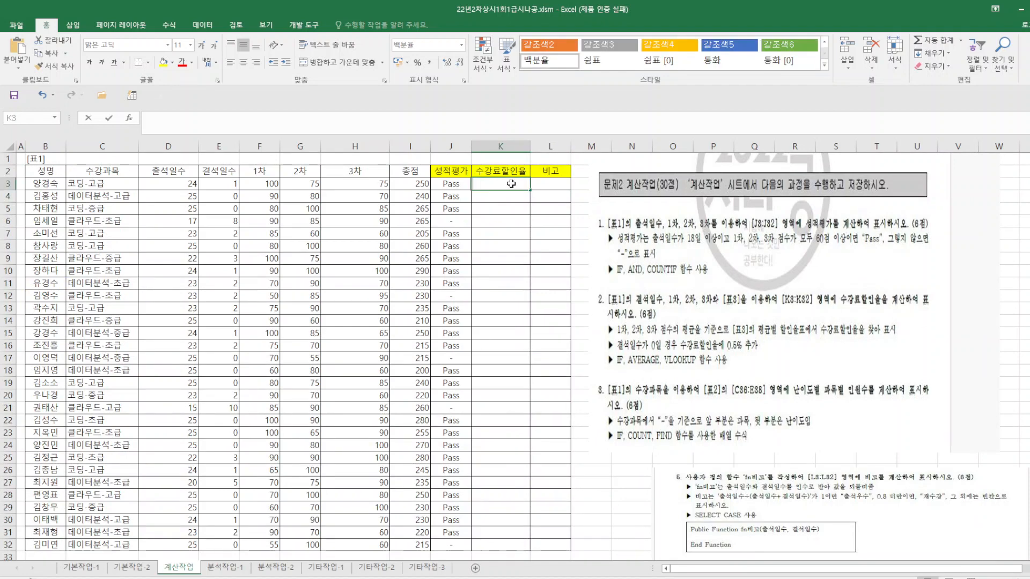
pyautogui.write('=vl')
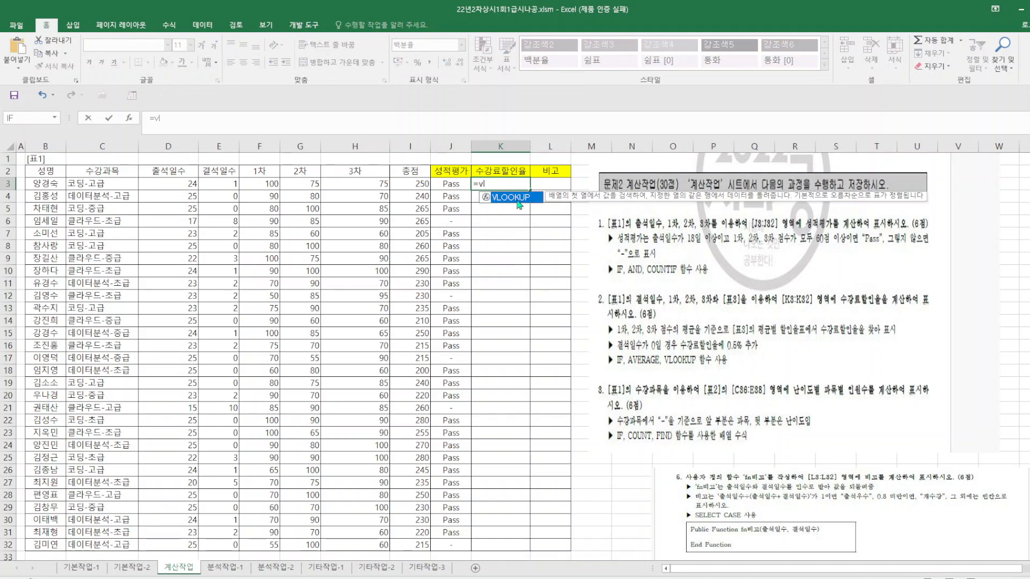
pyautogui.doubleClick(517, 199)
pyautogui.write('ave')
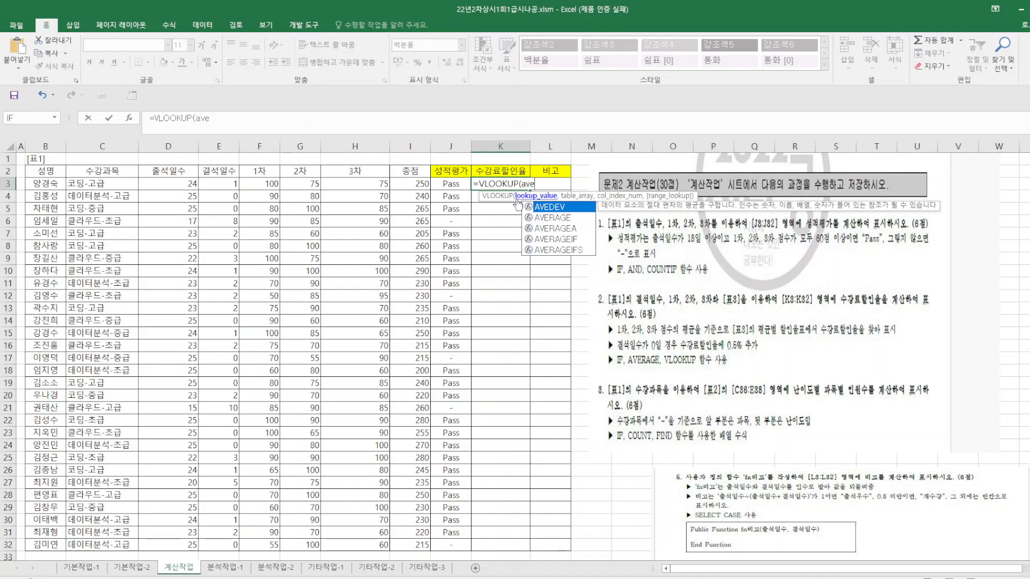
pyautogui.click(579, 219)
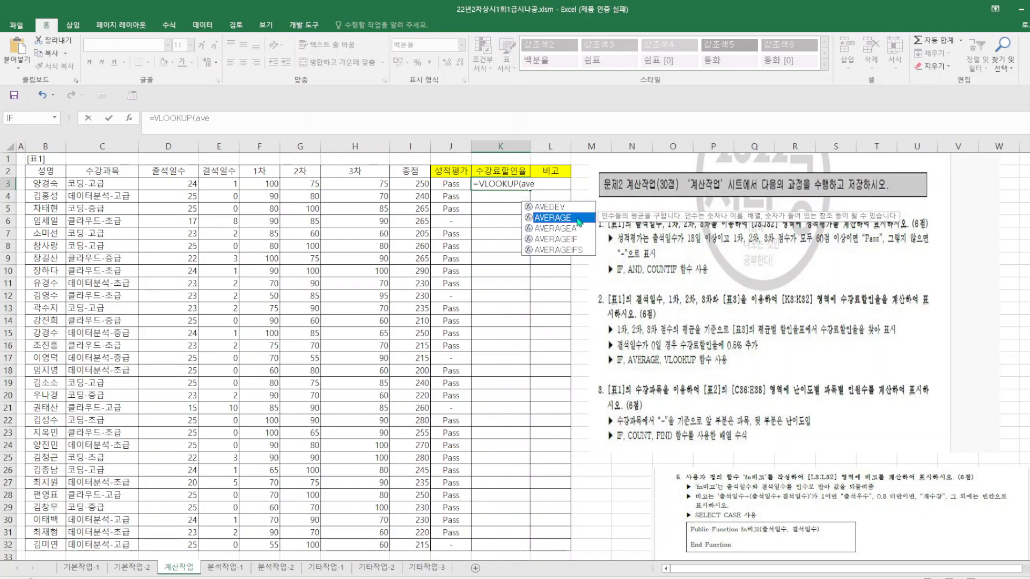
pyautogui.doubleClick(578, 218)
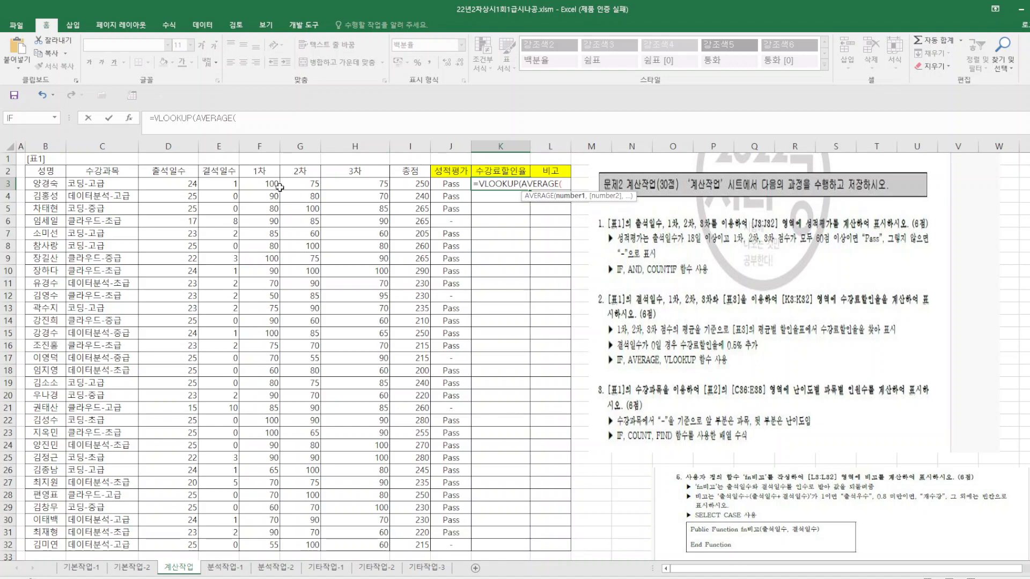
pyautogui.moveTo(266, 184); pyautogui.dragTo(354, 184)
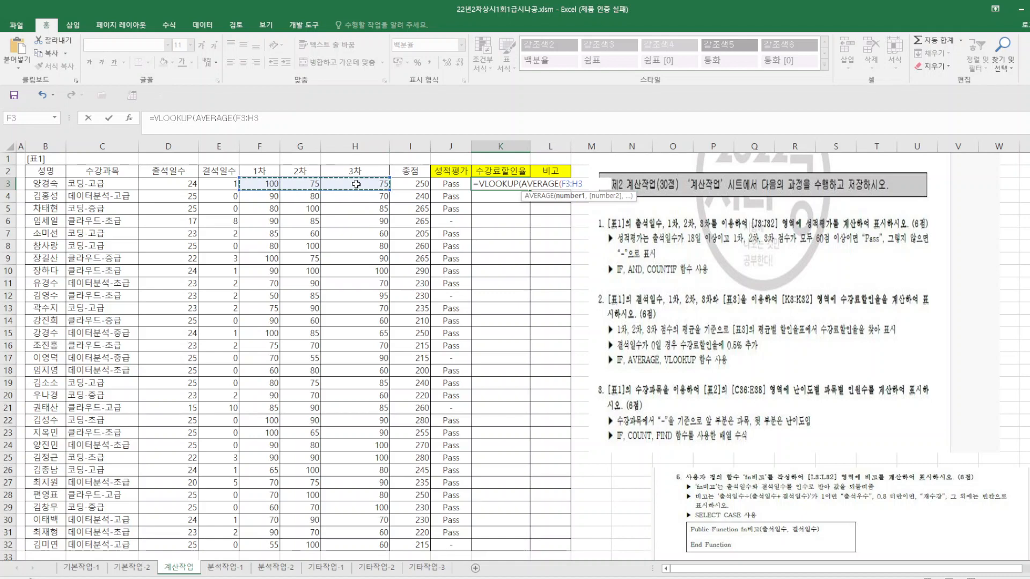
pyautogui.write(')')
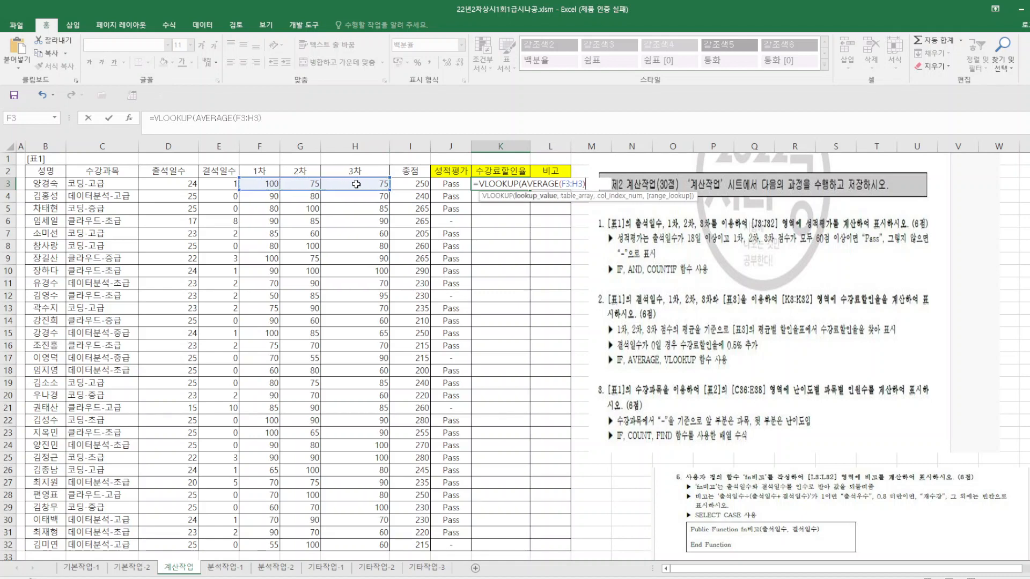
pyautogui.write(',')
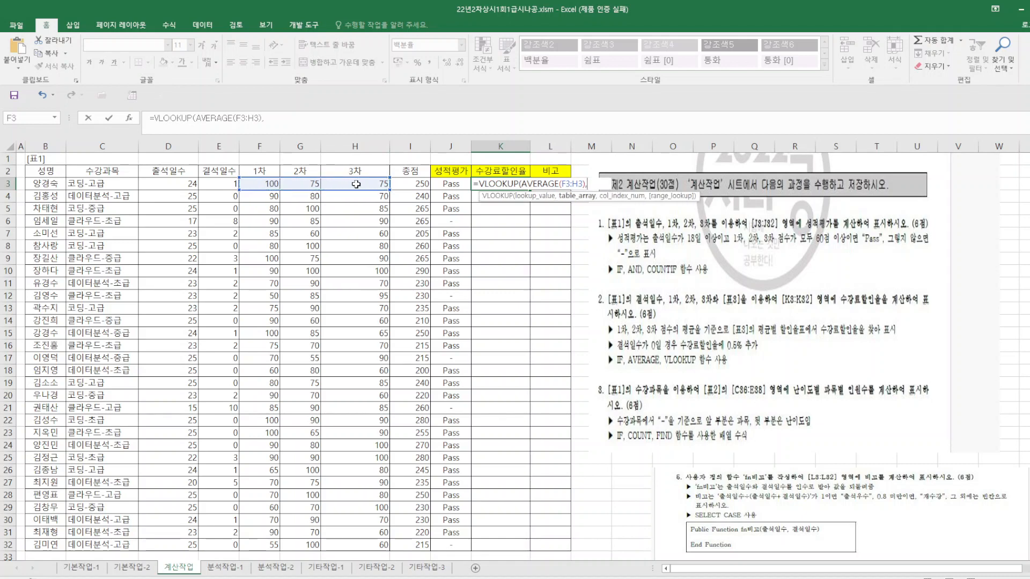
pyautogui.scroll(-6, 278, 315)
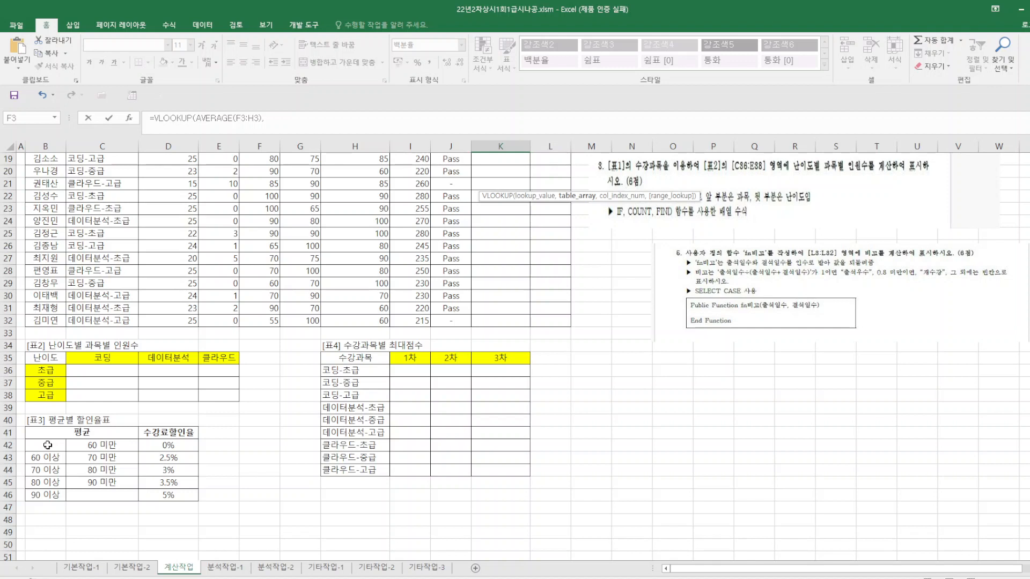
pyautogui.moveTo(48, 445); pyautogui.dragTo(50, 466)
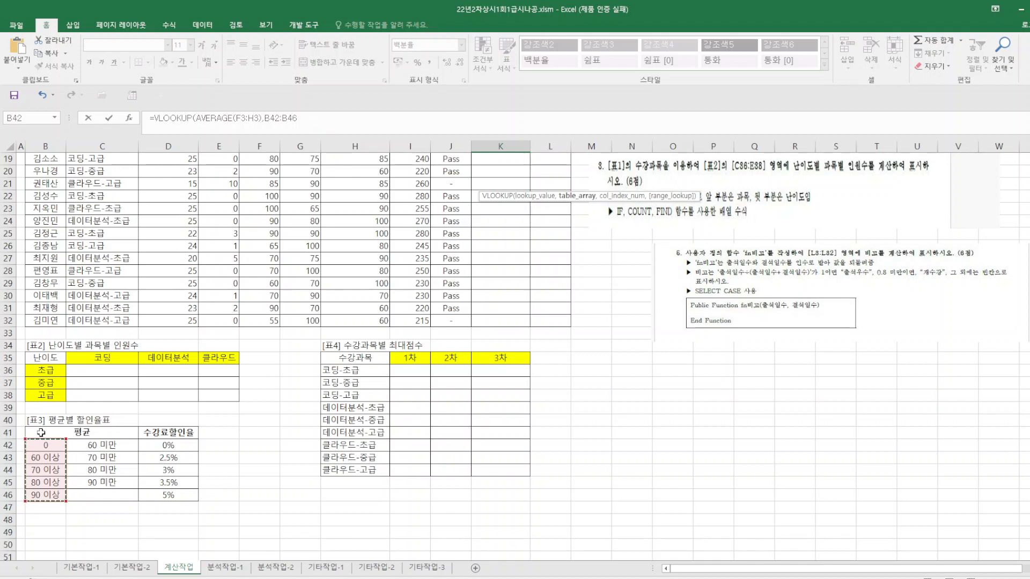
pyautogui.moveTo(299, 122); pyautogui.dragTo(267, 123)
pyautogui.press('BackSpace')
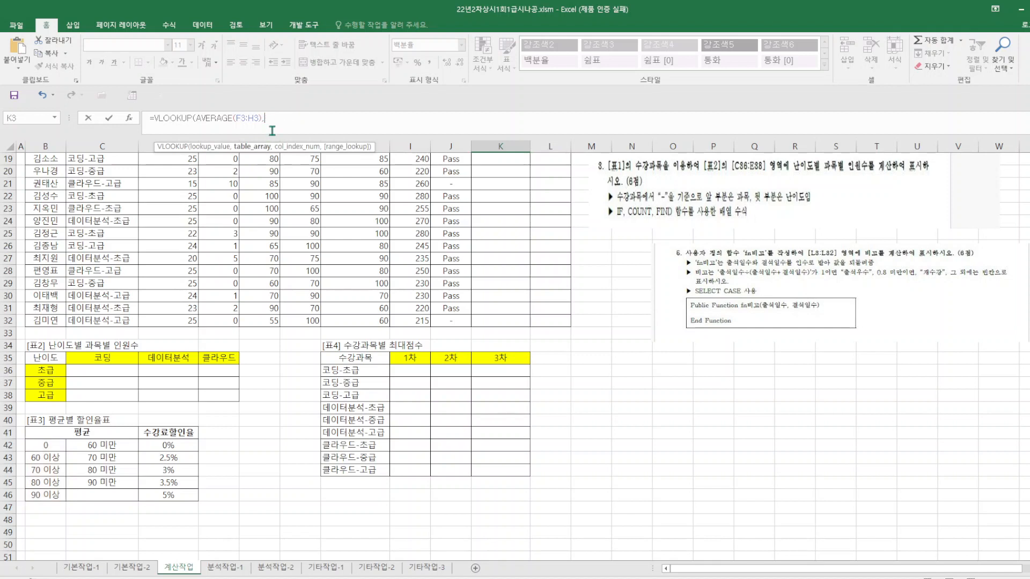
# Use the [표3] range as absolute reference $B$42:$D$46 with column index 3 and close the VLOOKUP.
pyautogui.moveTo(55, 447); pyautogui.dragTo(164, 495)
pyautogui.press('F4')
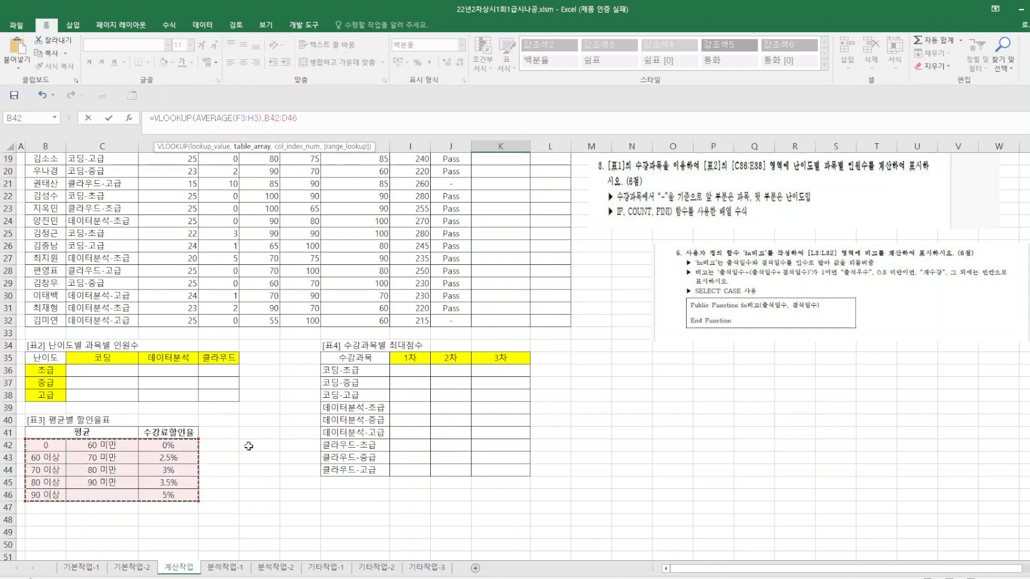
pyautogui.scroll(5, 248, 446)
pyautogui.scroll(1, 249, 446)
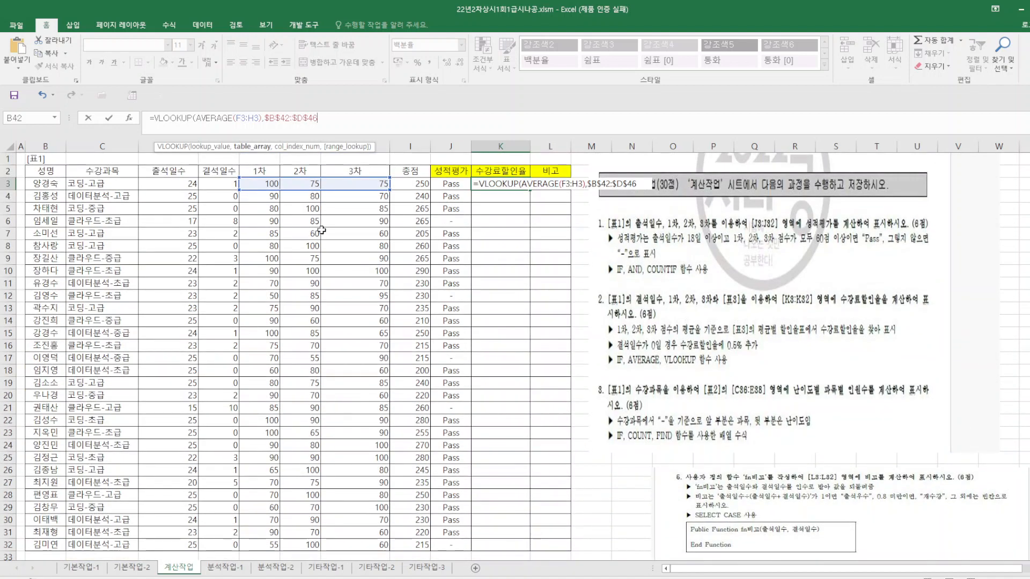
pyautogui.write(',3')
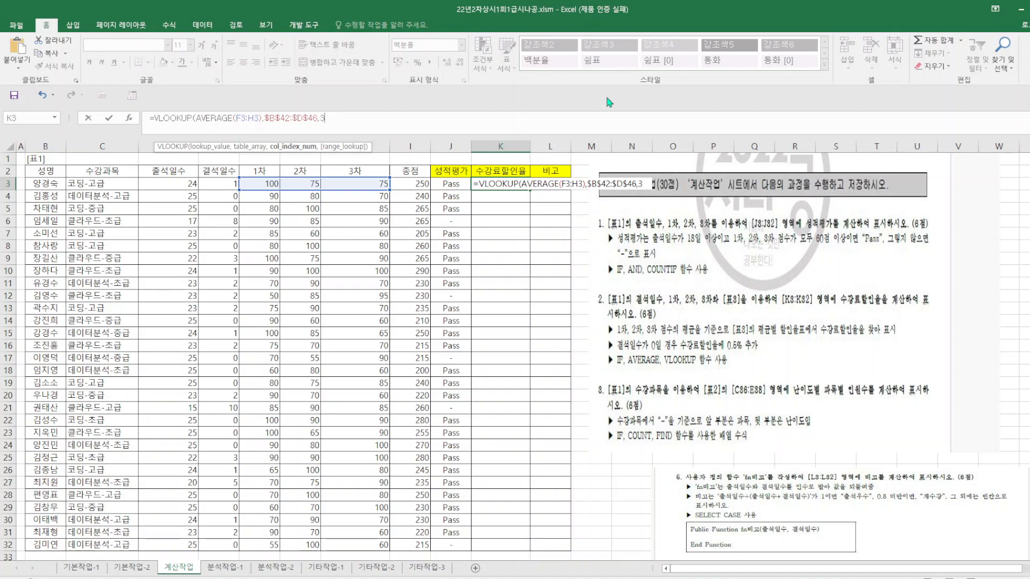
pyautogui.write(')')
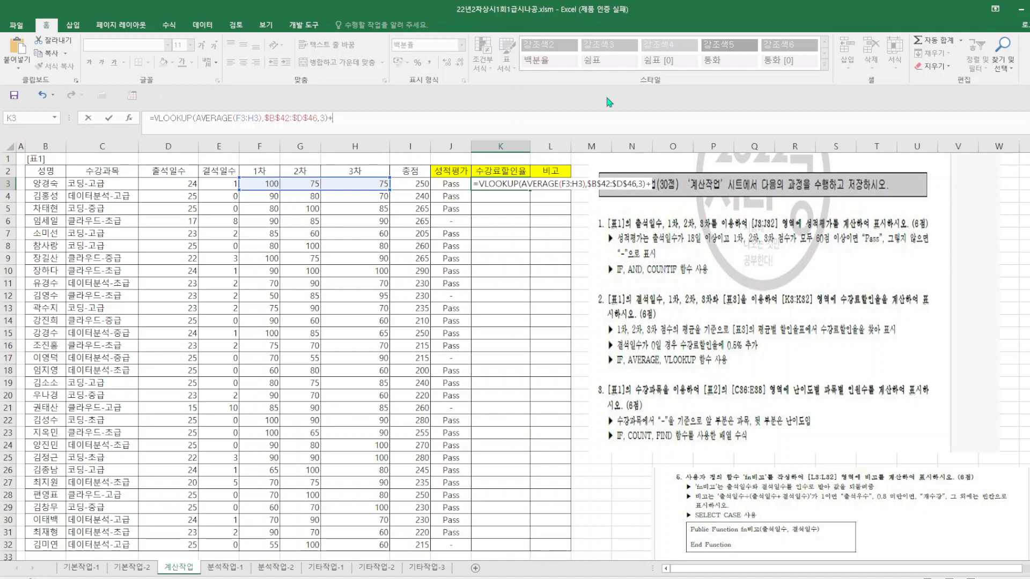
# Append +IF(E3=0,0,0.5%,0) to the K3 formula and try to enter it.
pyautogui.write('+if(')
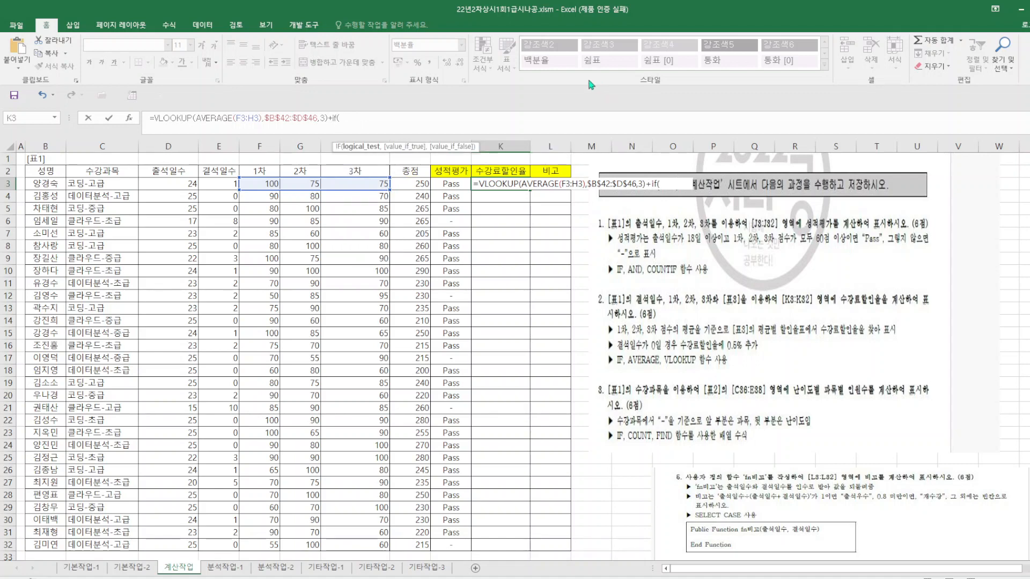
pyautogui.click(228, 183)
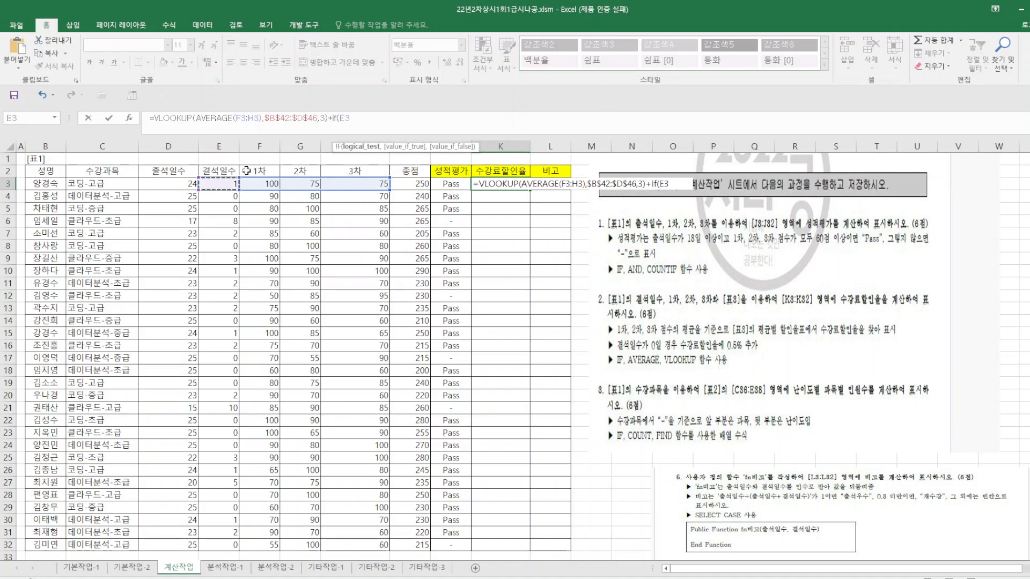
pyautogui.write('=0,')
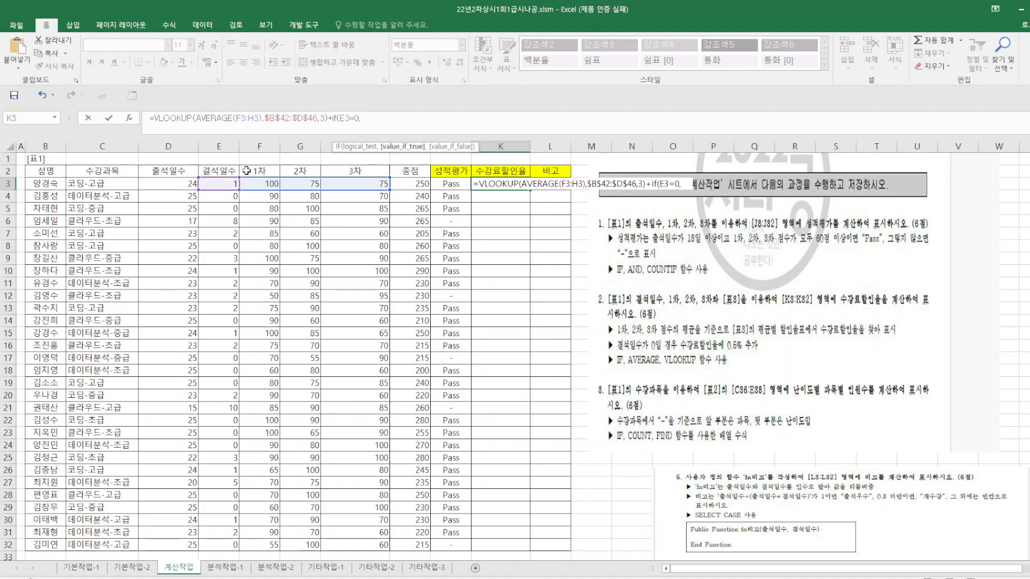
pyautogui.write('0,0.')
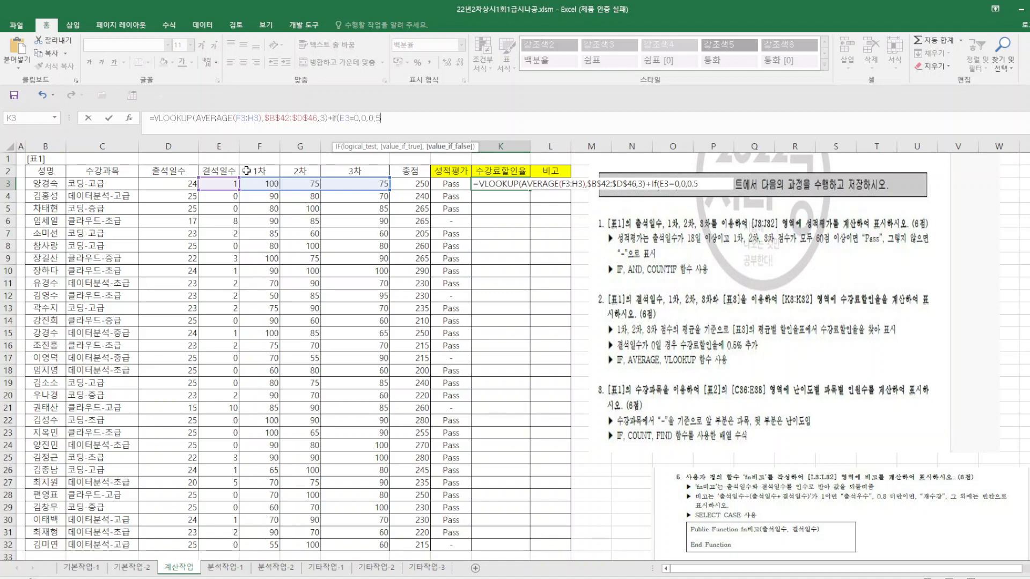
pyautogui.write('5%,')
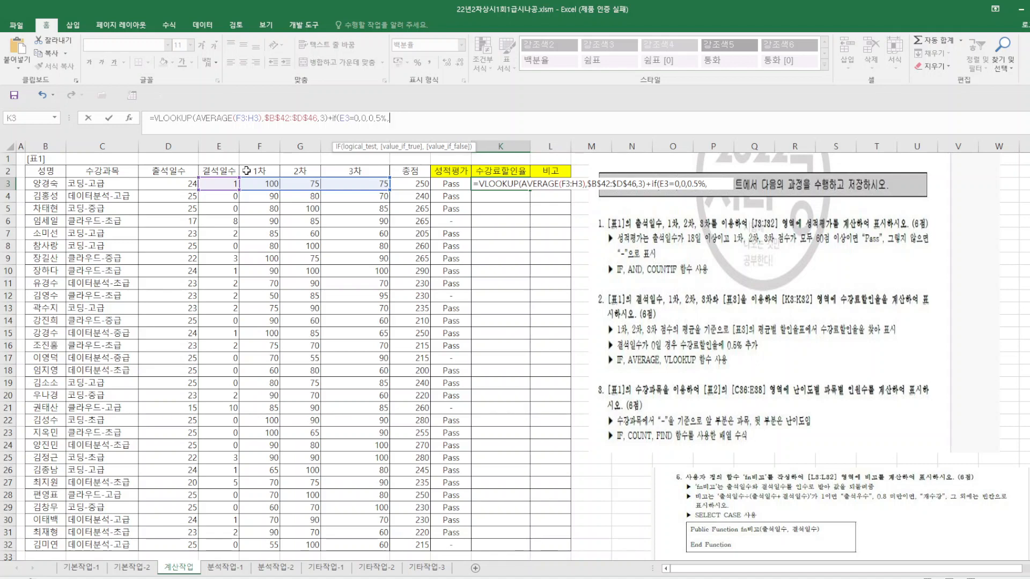
pyautogui.write('0)')
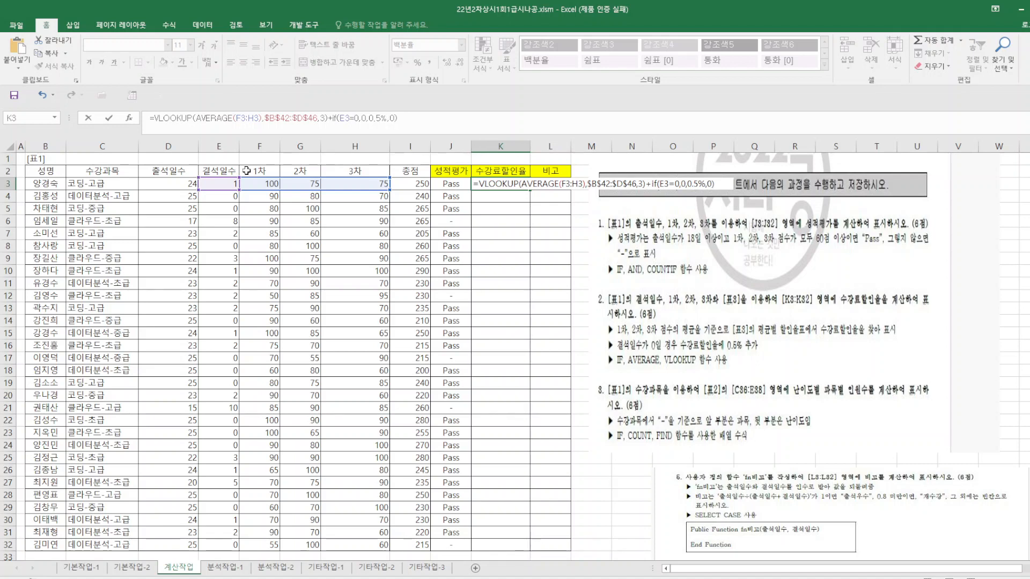
pyautogui.press('Return')
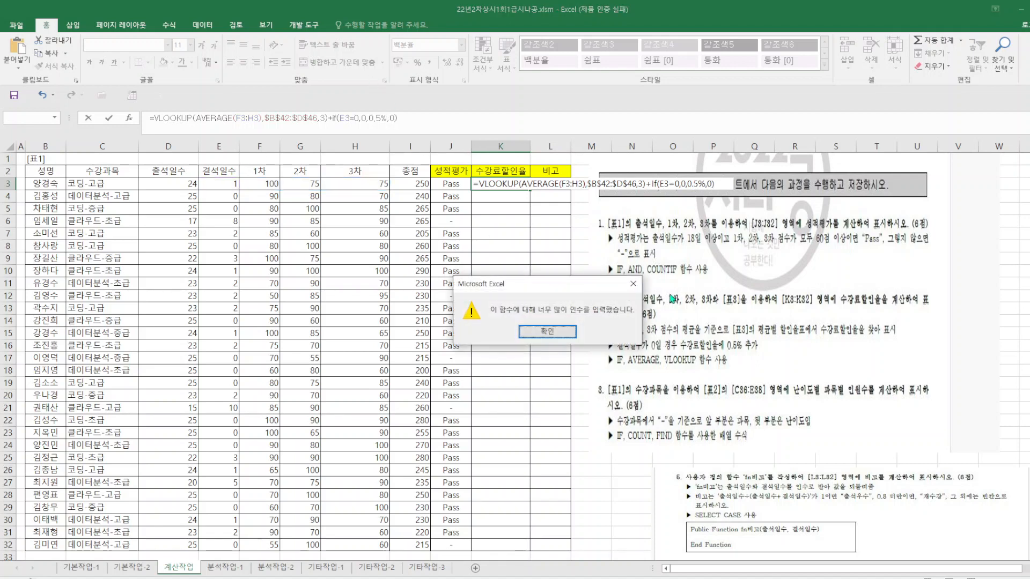
# Remove the extra argument so the added part reads IF(E3=0,0.5%,0), and enter the K3 formula.
pyautogui.click(633, 284)
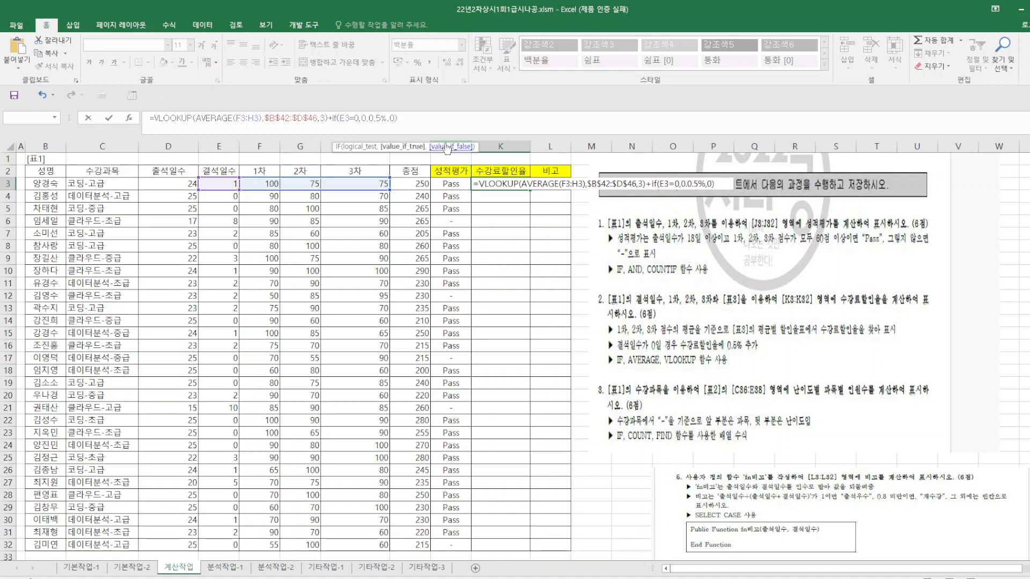
pyautogui.click(421, 119)
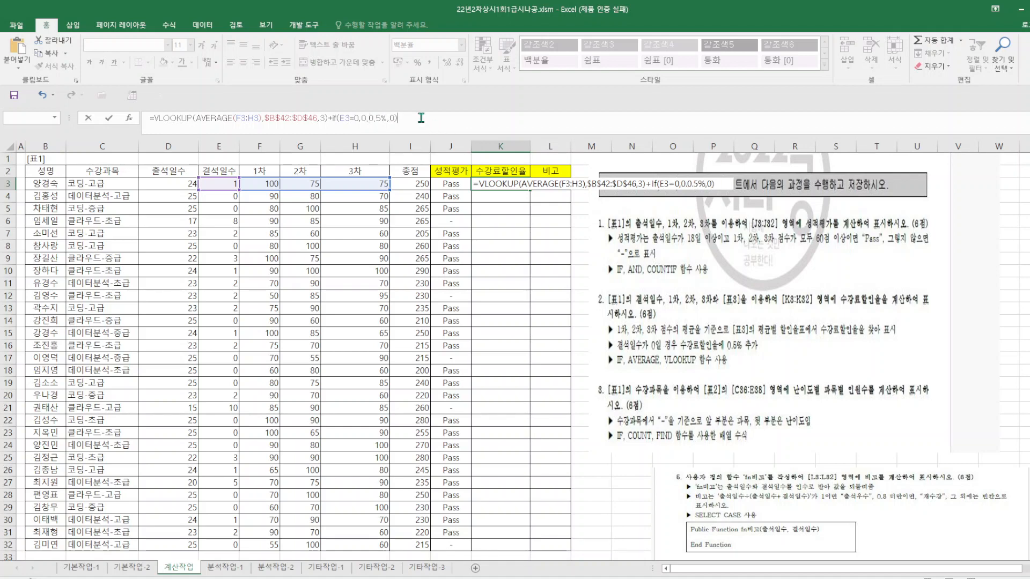
pyautogui.click(367, 117)
pyautogui.press('BackSpace')
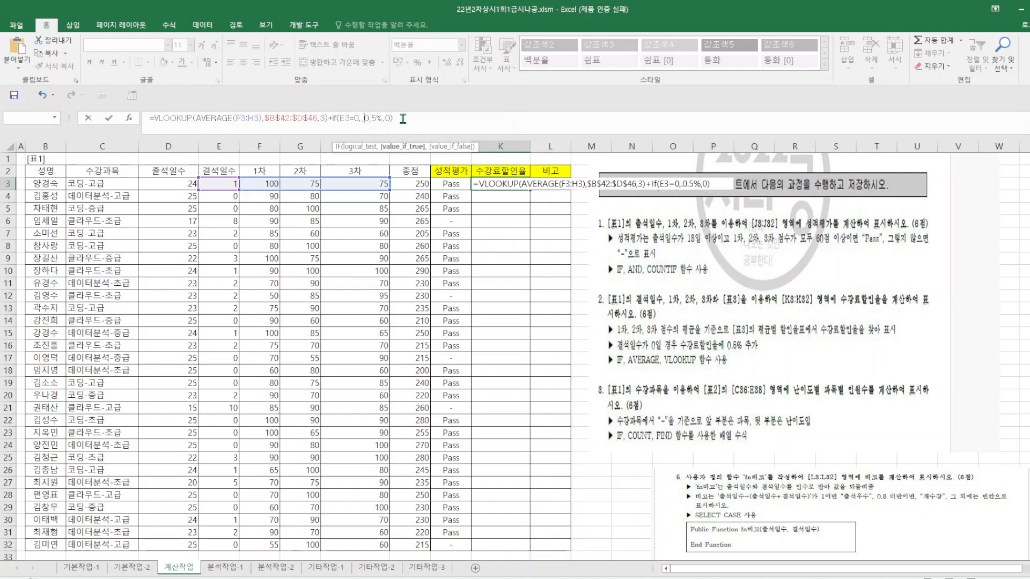
pyautogui.write('0')
pyautogui.press('Return')
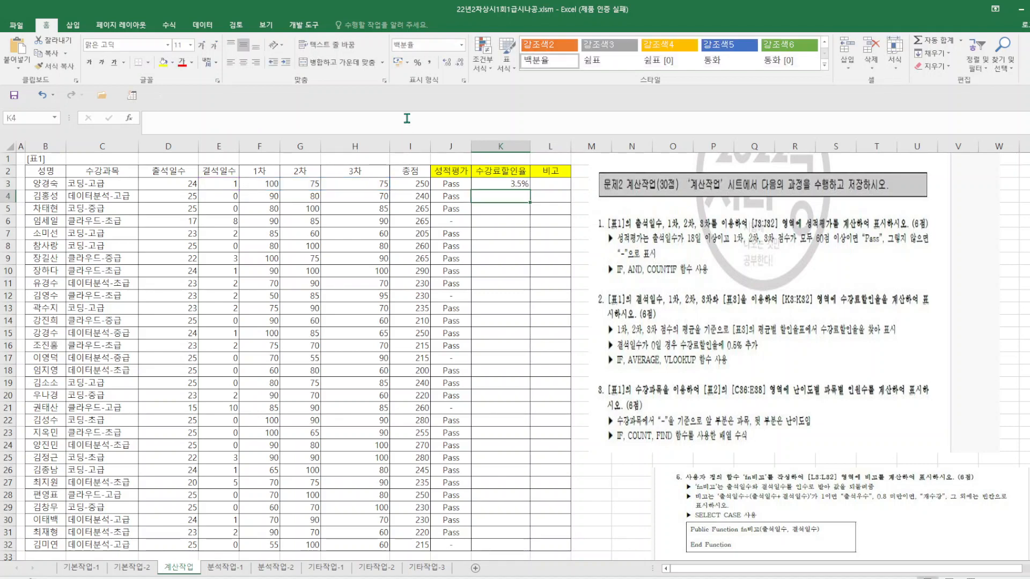
# Fill the 수강료할인율 formula from K3 down to K32 and save the workbook.
pyautogui.click(499, 185)
pyautogui.doubleClick(529, 192)
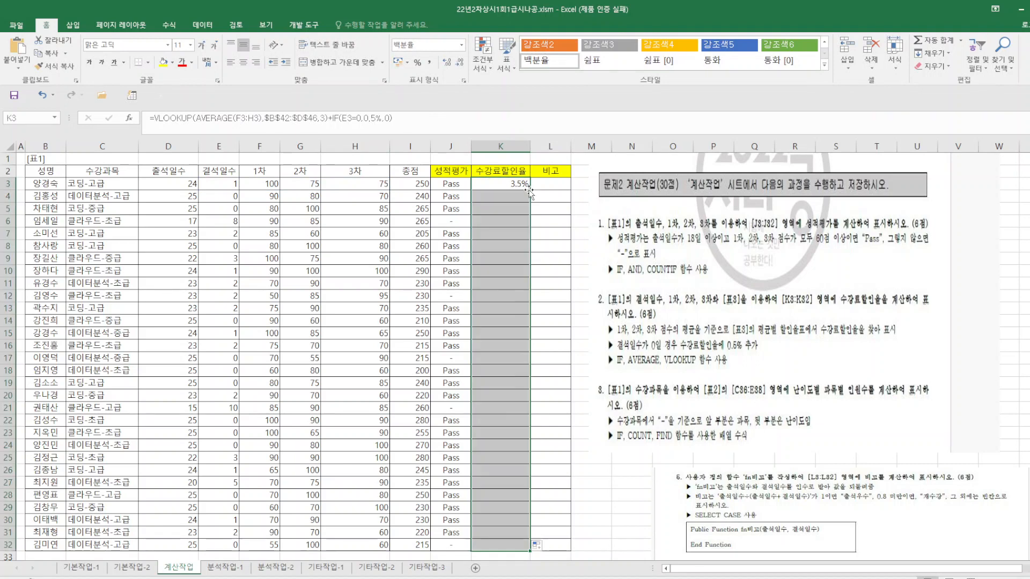
pyautogui.click(604, 517)
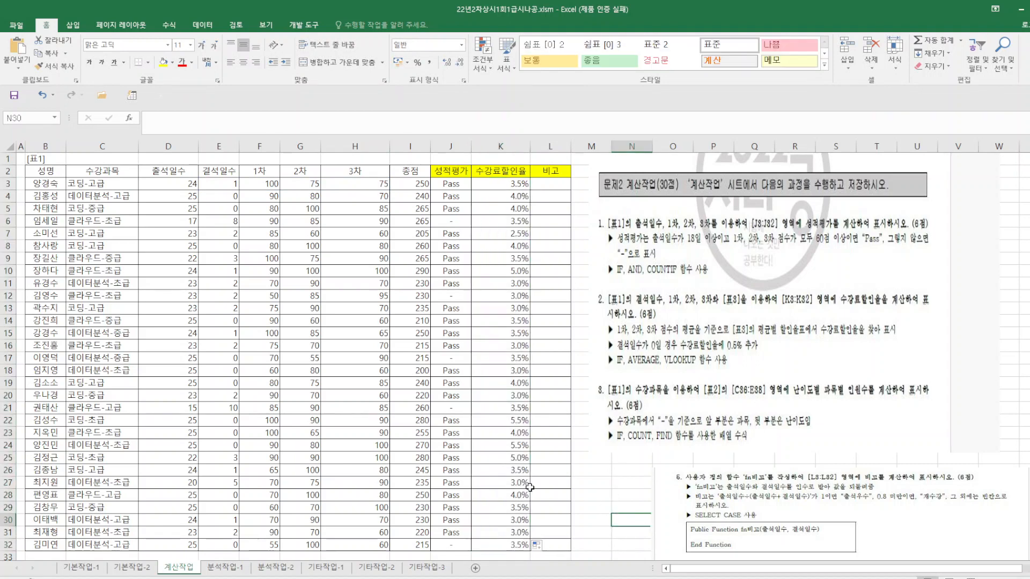
pyautogui.click(18, 98)
# Move the picture with the fn비고 function instructions lower, to sit below the task 3 instructions beside [표1].
pyautogui.moveTo(721, 480); pyautogui.dragTo(683, 516)
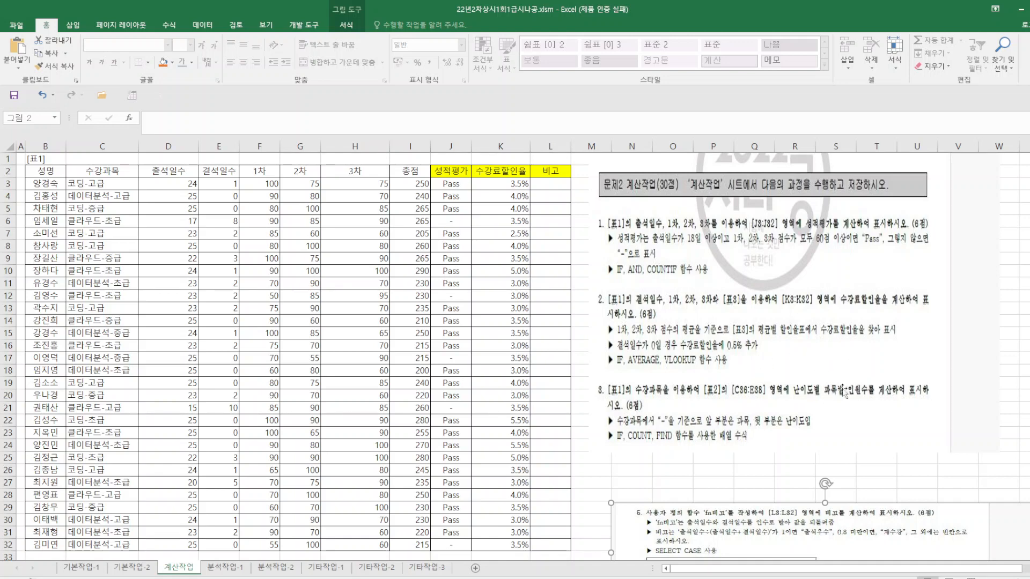
pyautogui.scroll(-4, 857, 409)
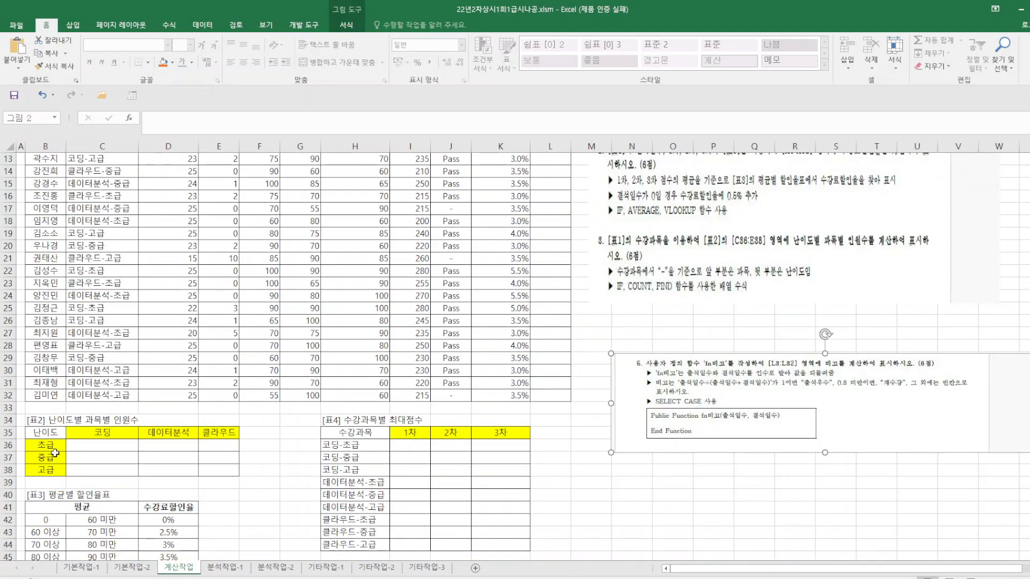
# Begin the [표2] headcount formula in C36 as =count(if((find($B36, referencing the difficulty label with only its column fixed.
pyautogui.click(96, 443)
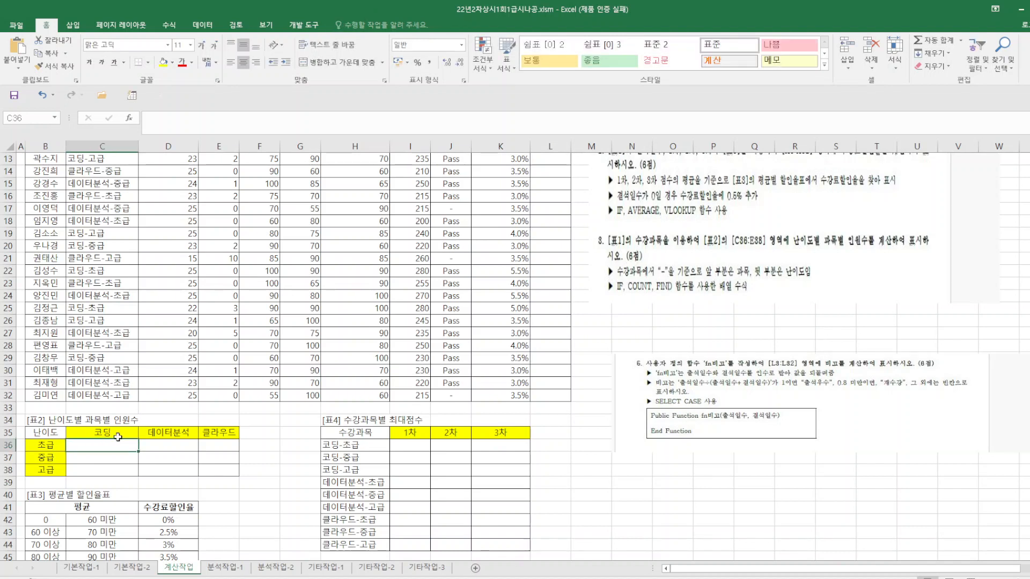
pyautogui.write('=count')
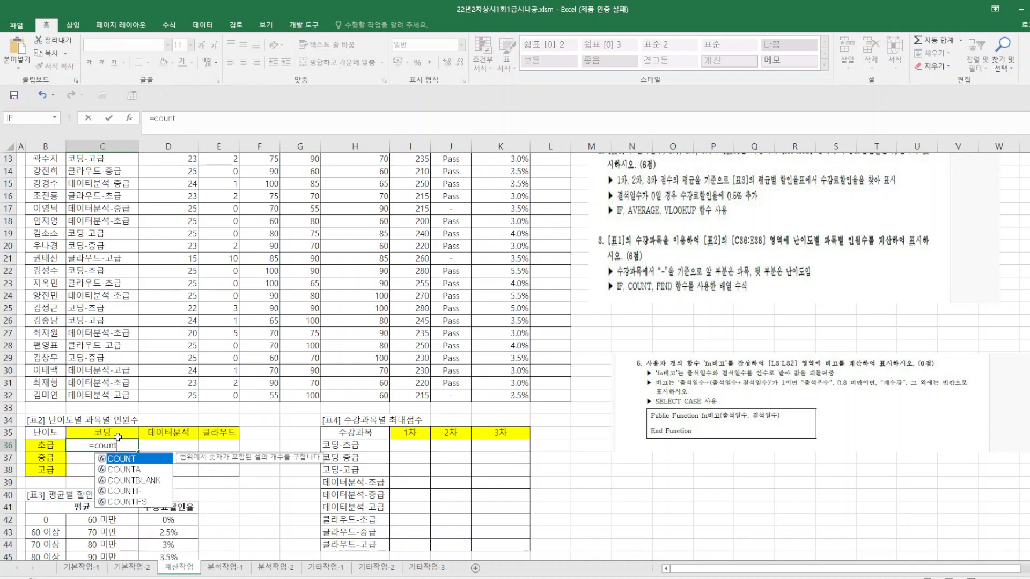
pyautogui.write('(if')
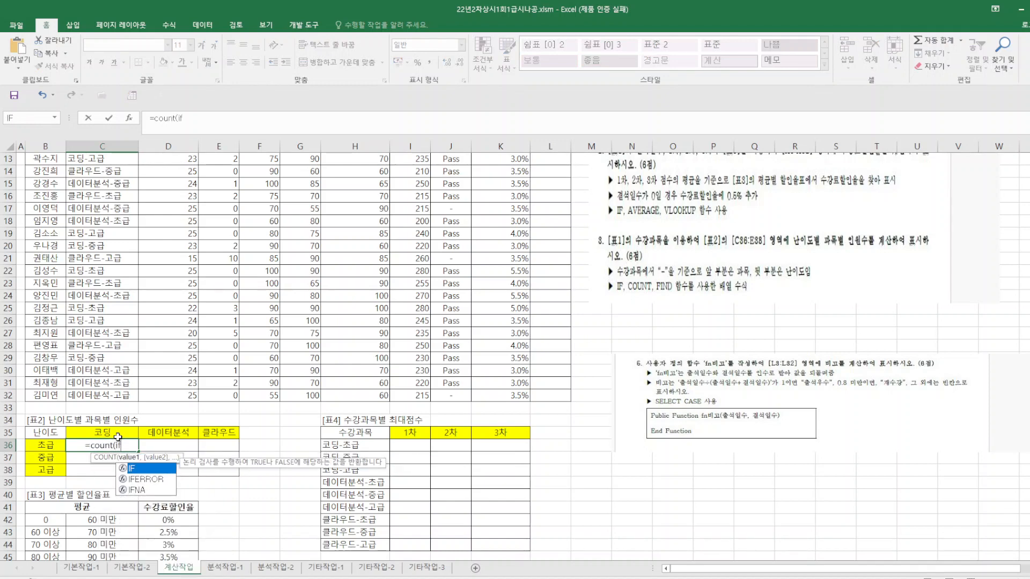
pyautogui.write('((')
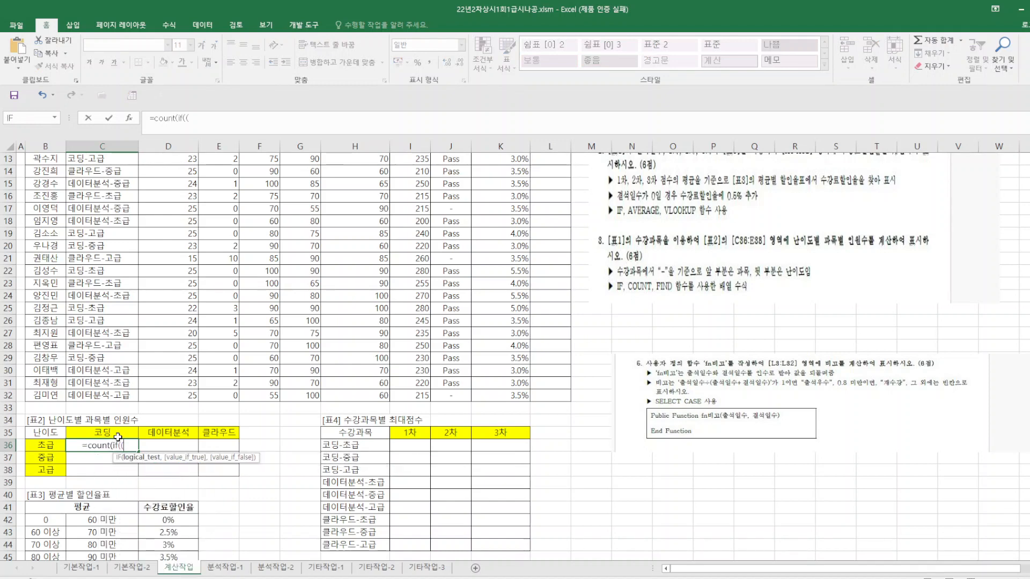
pyautogui.write('find(')
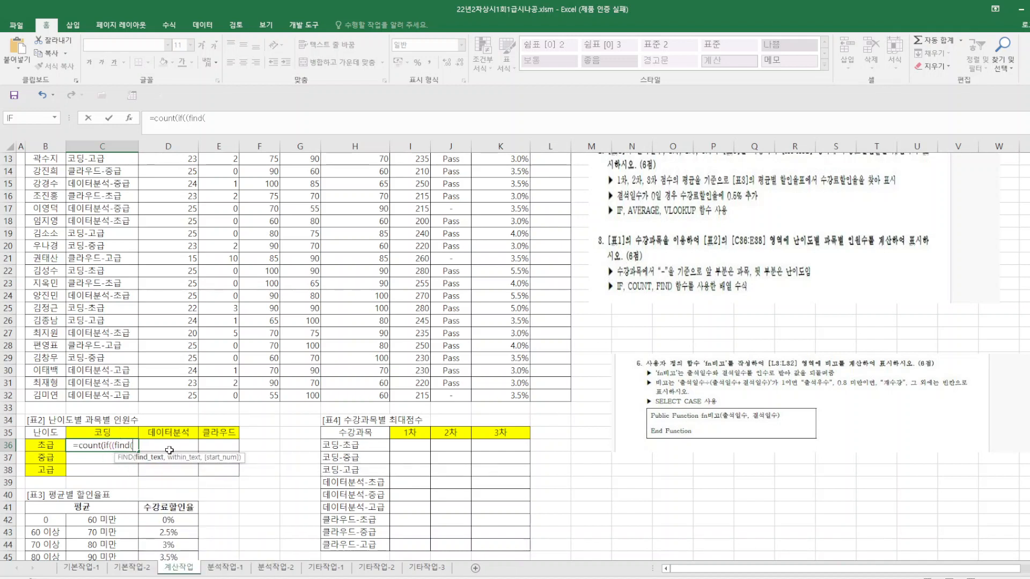
pyautogui.scroll(4, 124, 441)
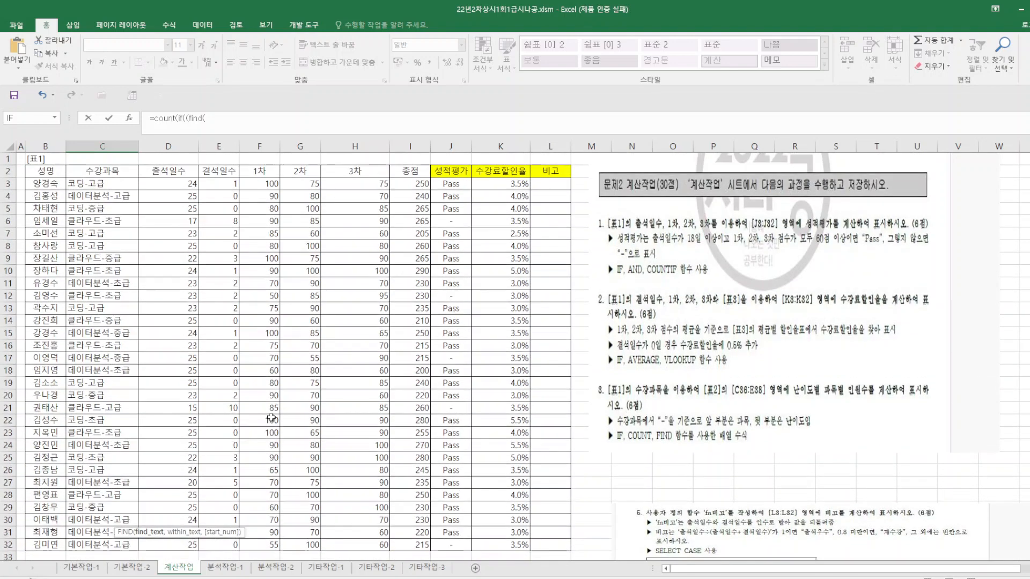
pyautogui.scroll(-10, 172, 376)
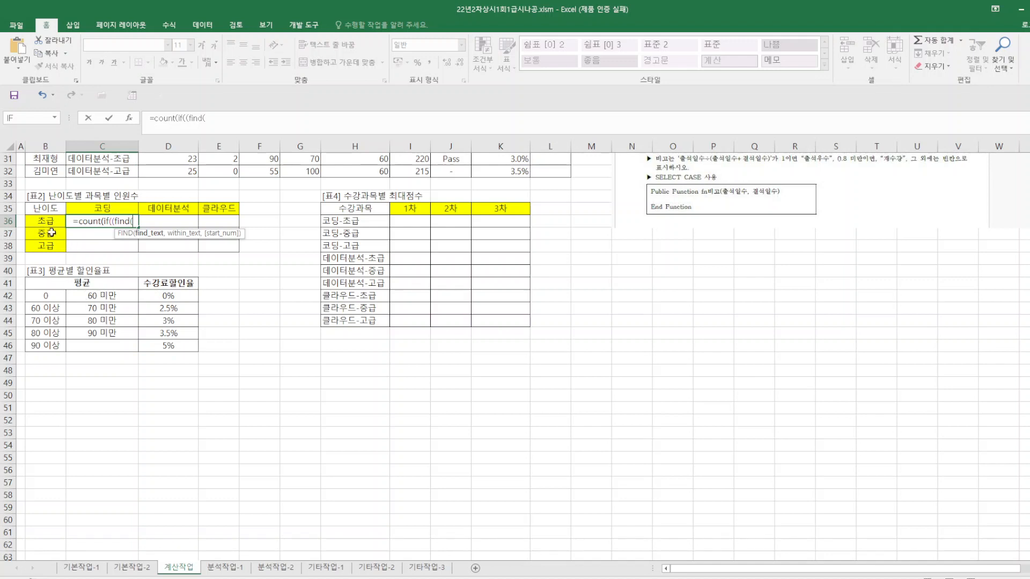
pyautogui.click(47, 221)
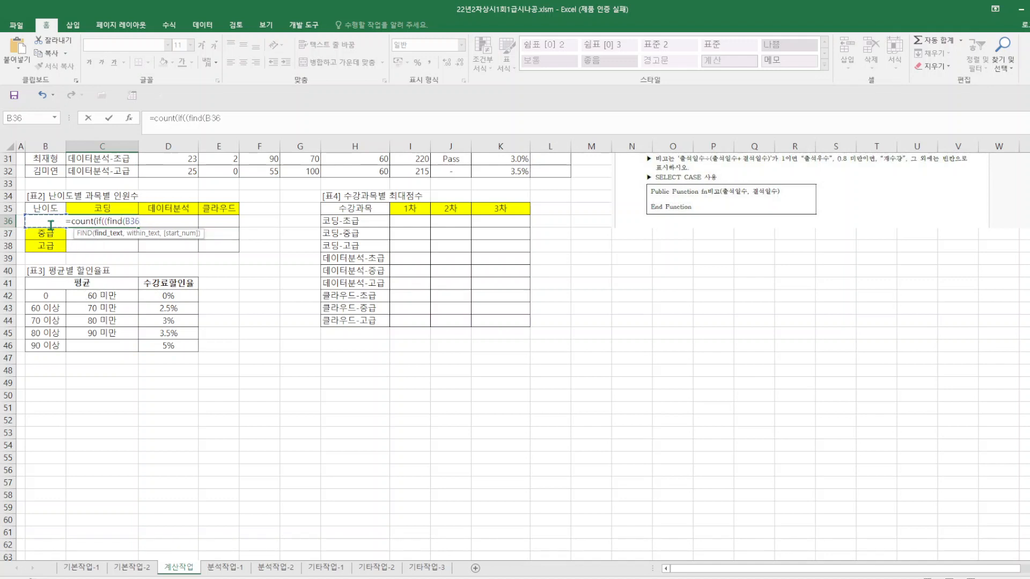
pyautogui.press('F4')
pyautogui.press('F4')
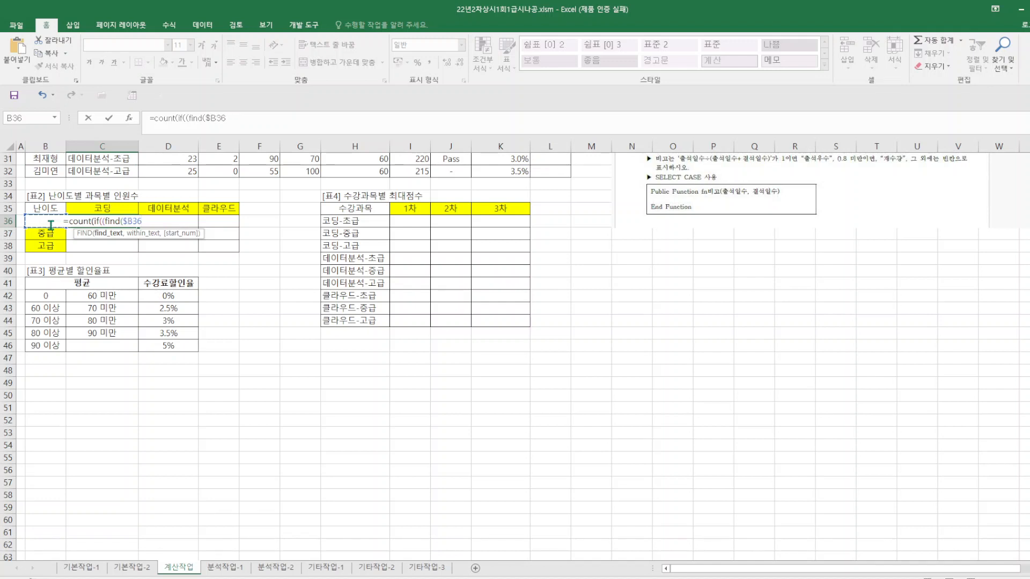
pyautogui.write(',')
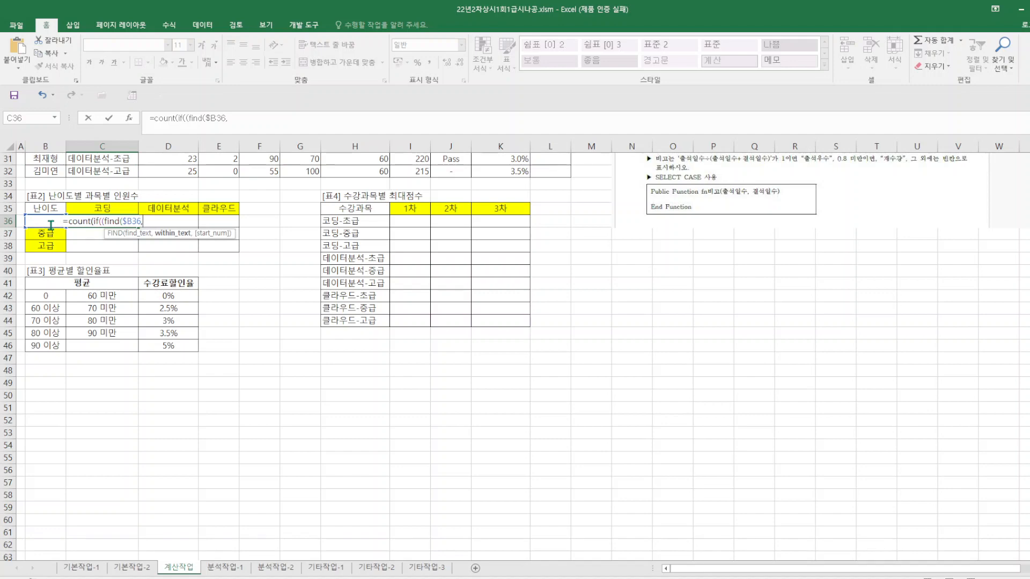
# Make the first FIND search the absolute range $C$3:$C$32 from position 1, close it and add a multiplication sign.
pyautogui.scroll(10, 49, 201)
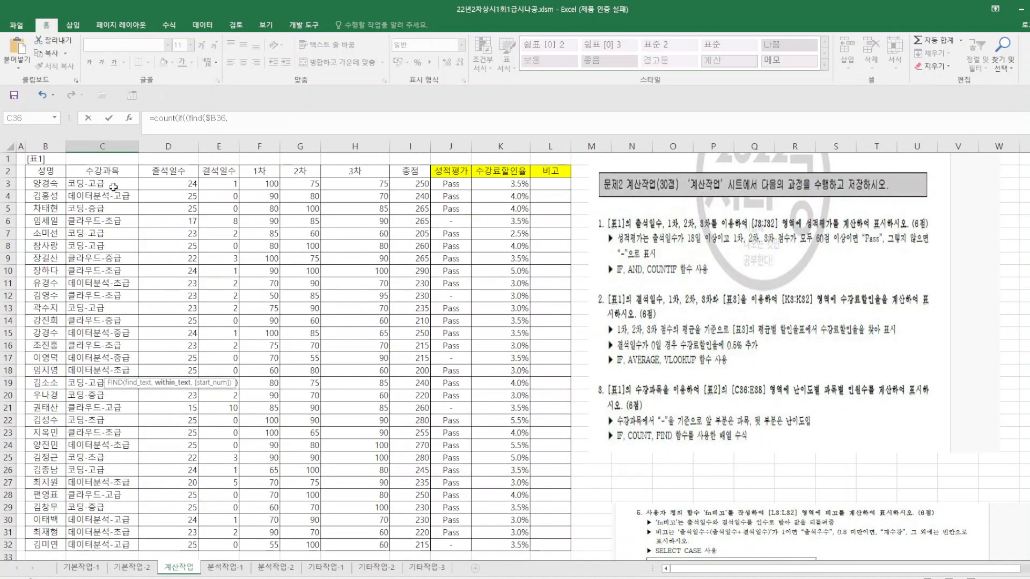
pyautogui.moveTo(110, 184); pyautogui.dragTo(114, 540)
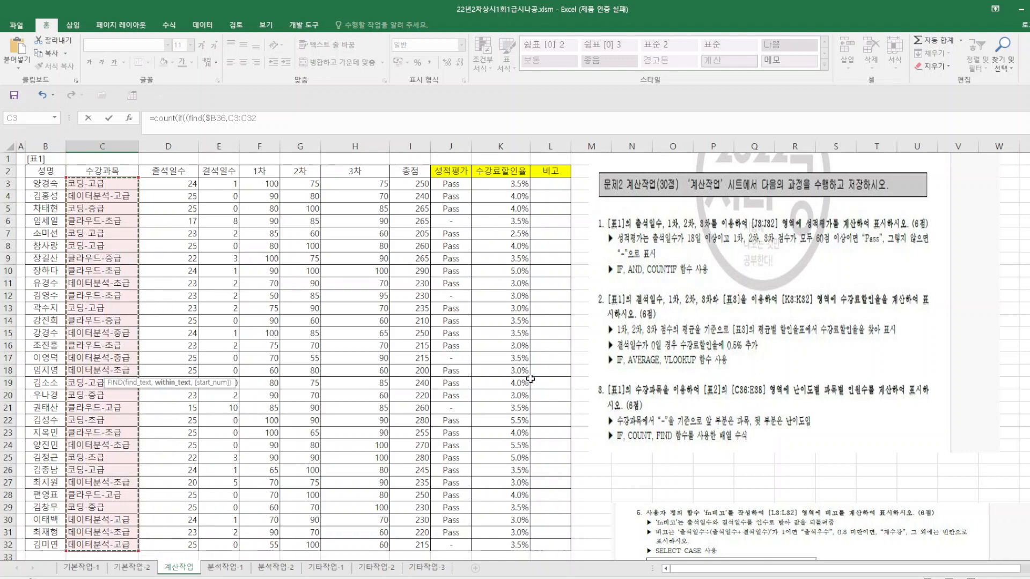
pyautogui.press('F4')
pyautogui.write(',')
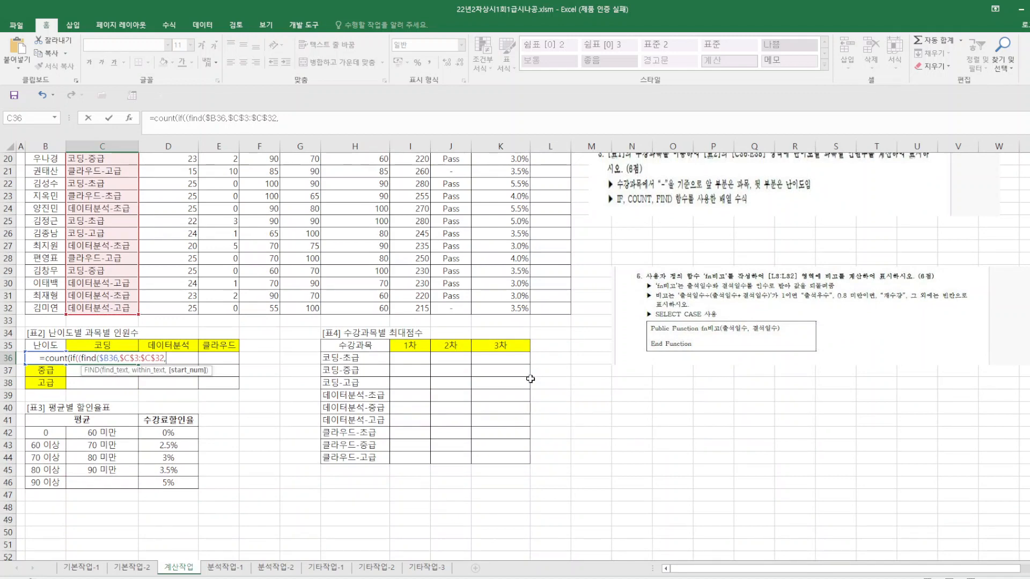
pyautogui.write('1')
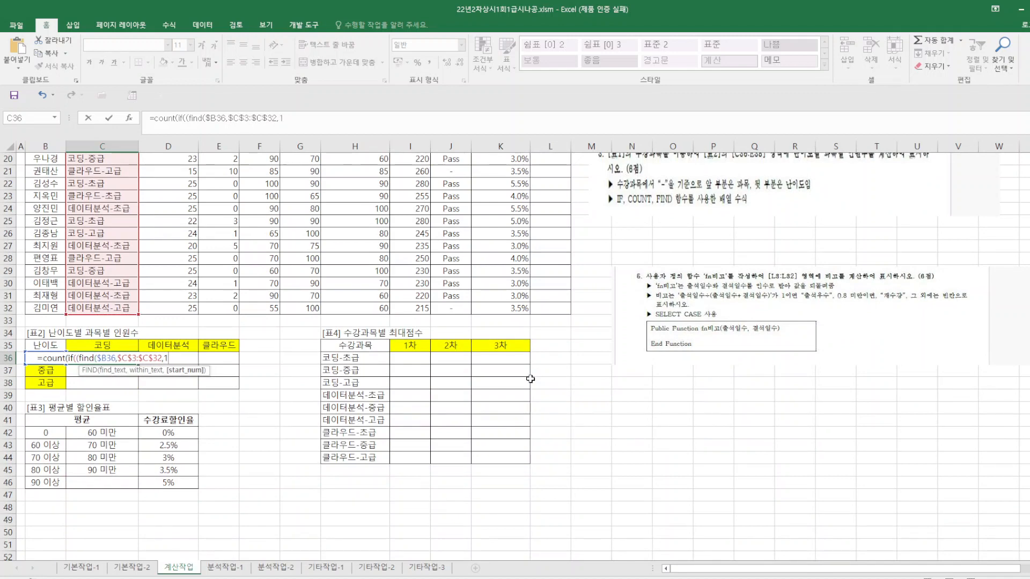
pyautogui.write(')*')
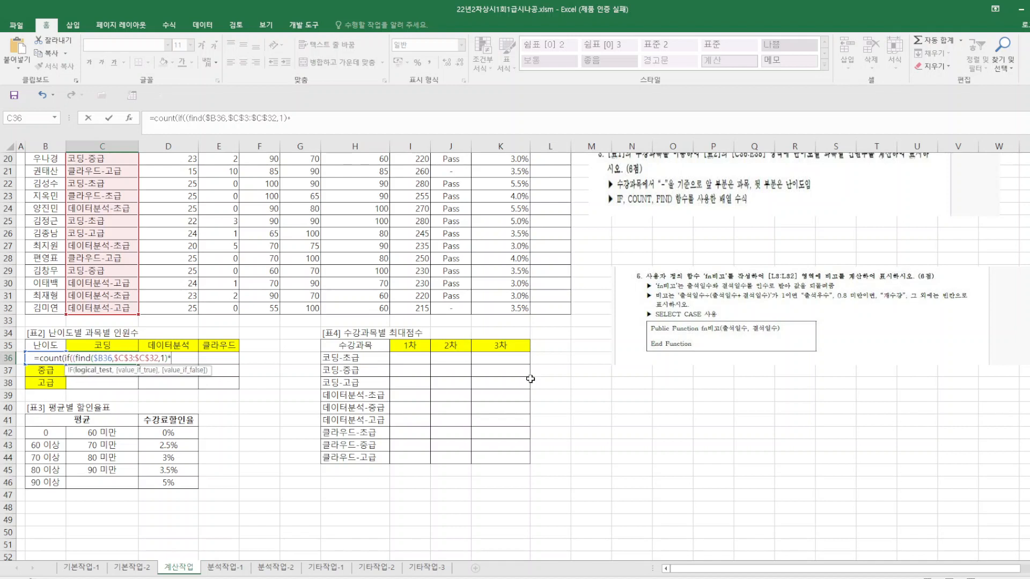
# Add a second condition (find(C$35, to the C36 formula, referencing the 코딩 header with only its row fixed.
pyautogui.write('(find')
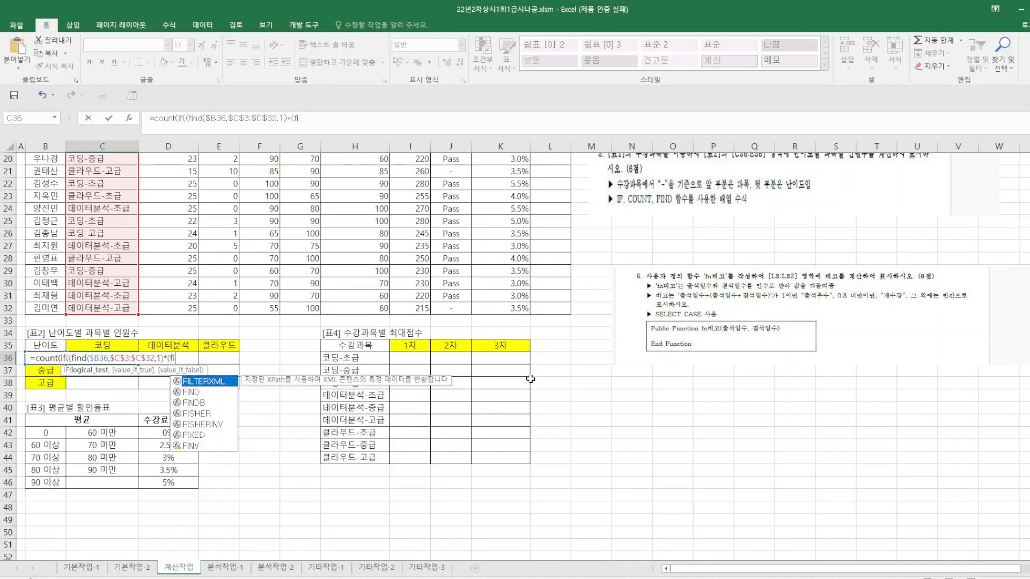
pyautogui.write('(')
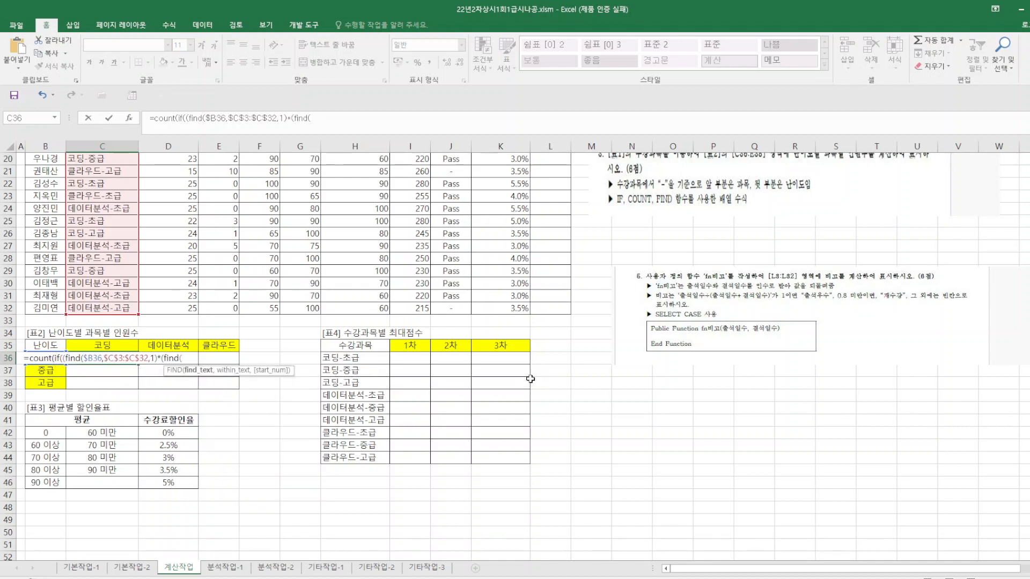
pyautogui.click(110, 345)
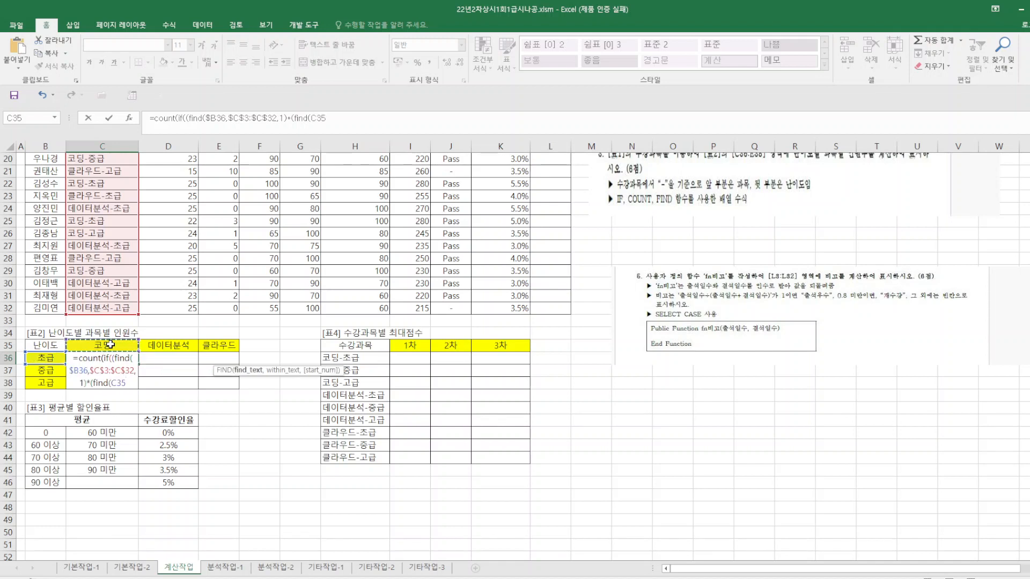
pyautogui.press('F4')
pyautogui.press('F4')
pyautogui.write(',')
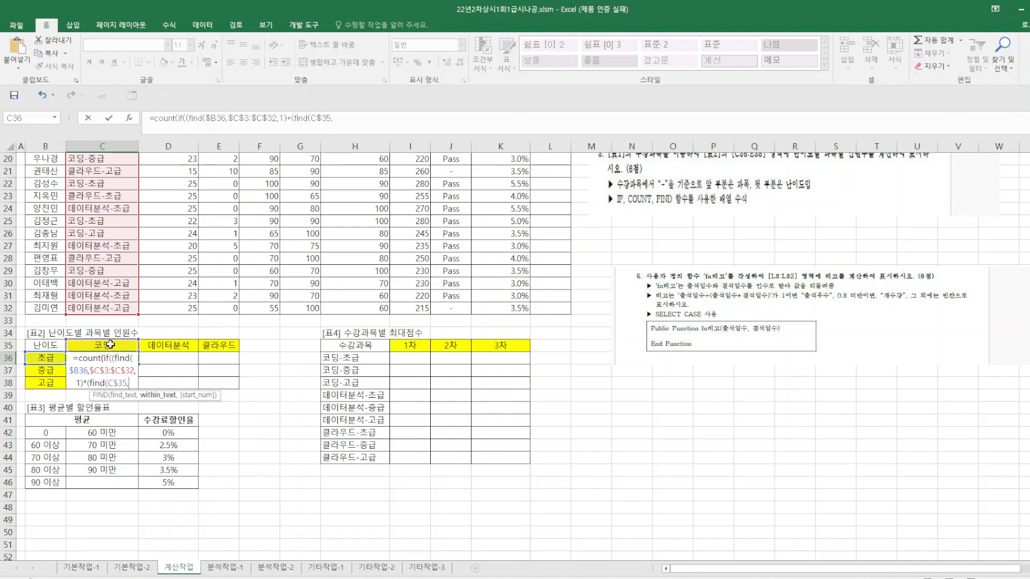
# Give the second FIND the absolute range $C$3:$C$32 of 수강과목 and start position 1, and close it.
pyautogui.scroll(6, 158, 271)
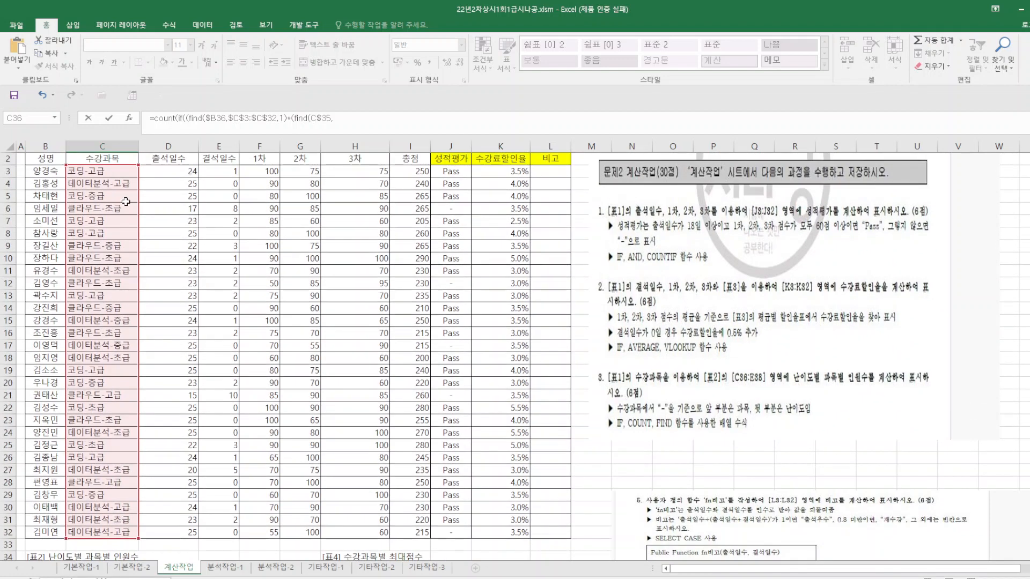
pyautogui.moveTo(119, 175); pyautogui.dragTo(120, 531)
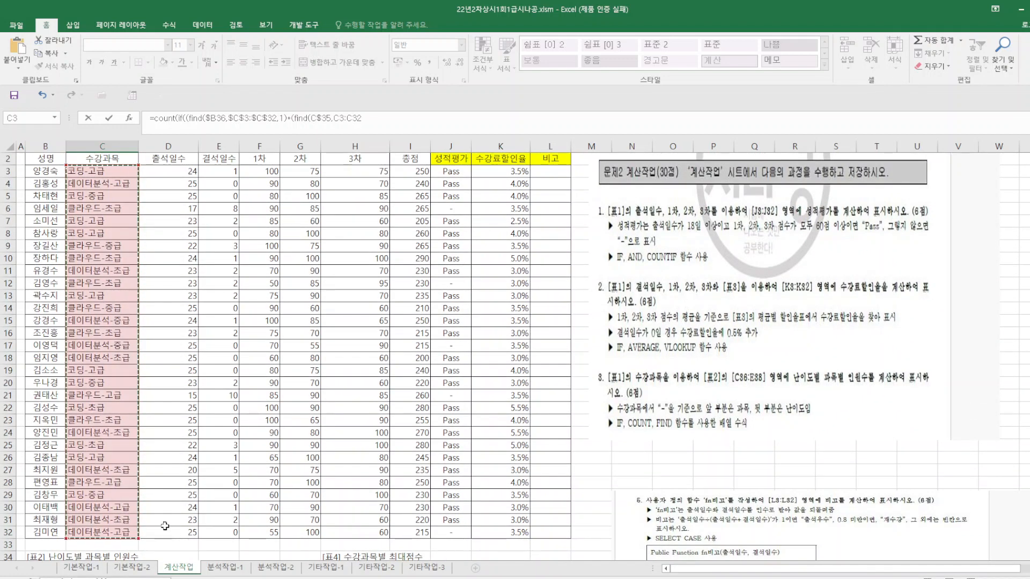
pyautogui.scroll(-6, 430, 462)
pyautogui.press('F4')
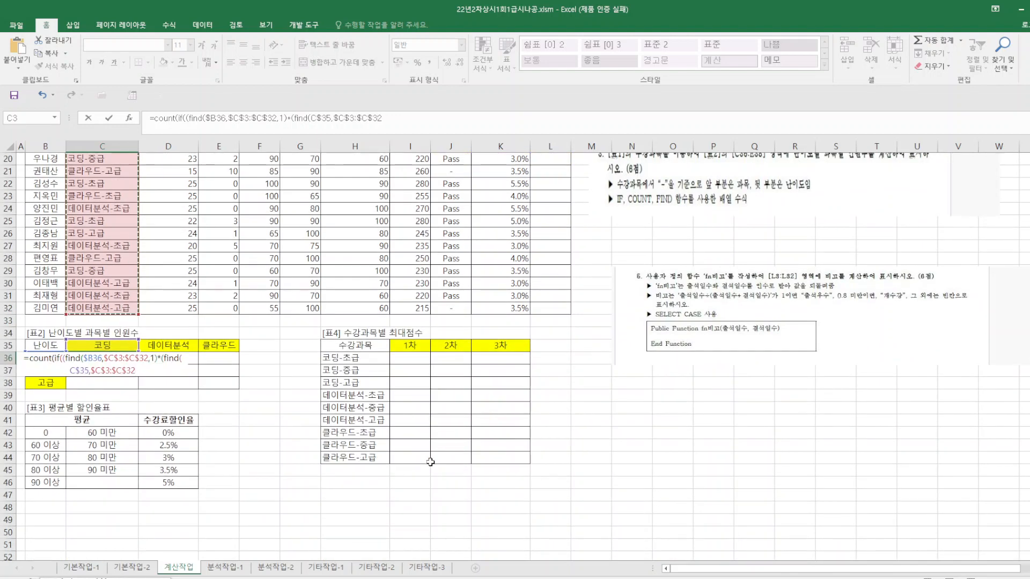
pyautogui.write(',')
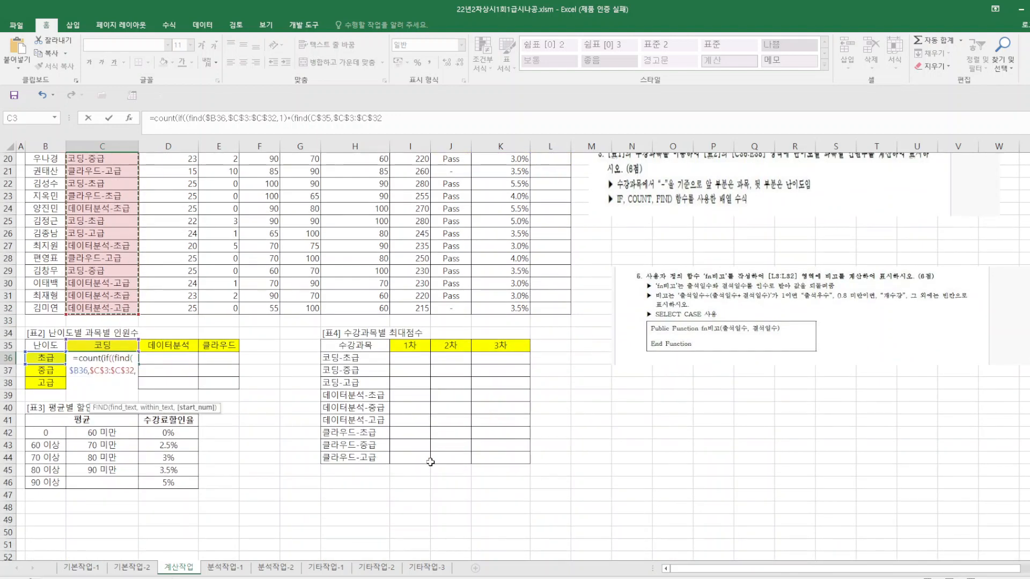
pyautogui.write('1)')
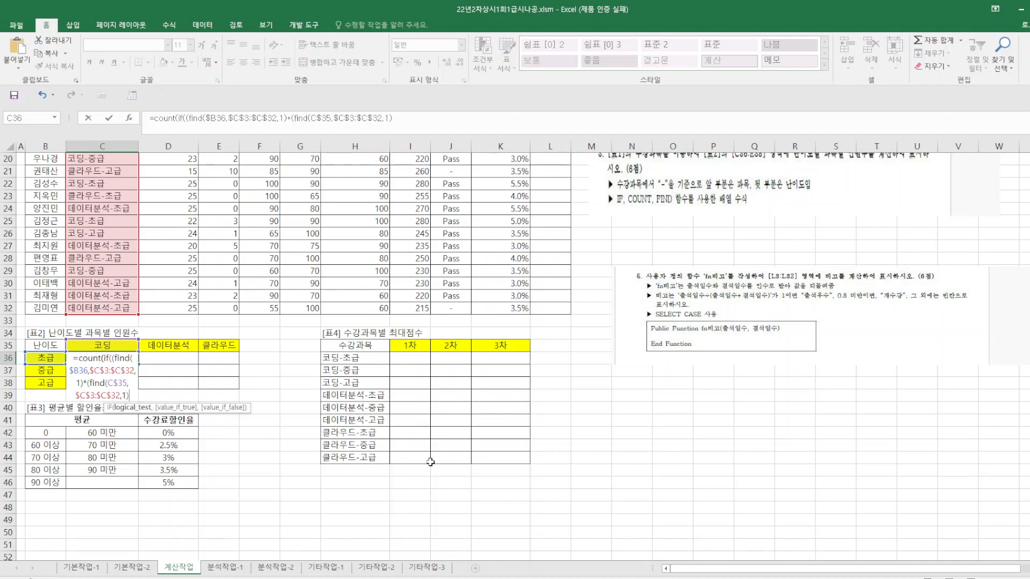
# Finish the C36 formula with >=1),1)) and try to enter it as an array formula.
pyautogui.write('>=1),')
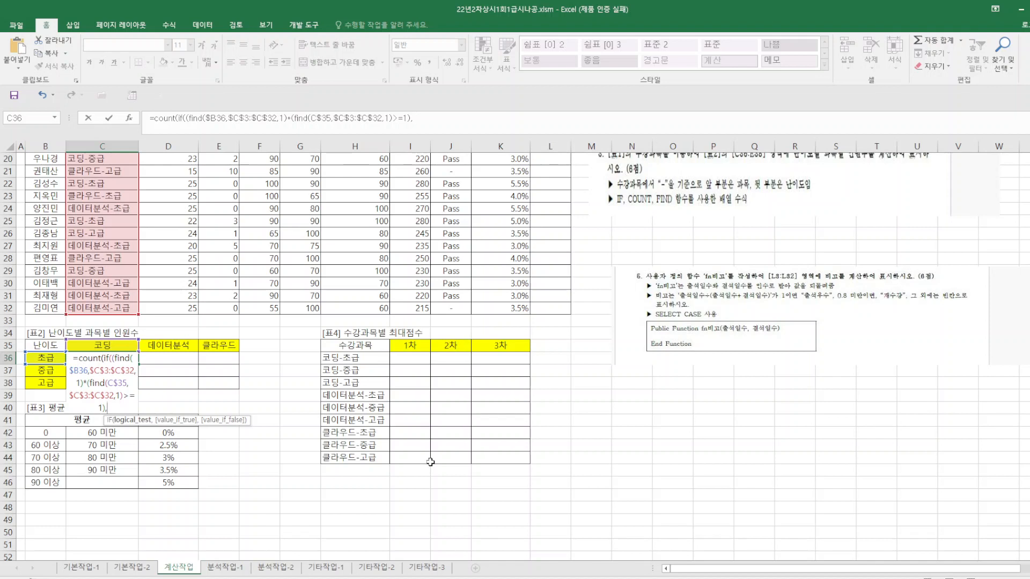
pyautogui.write('1))')
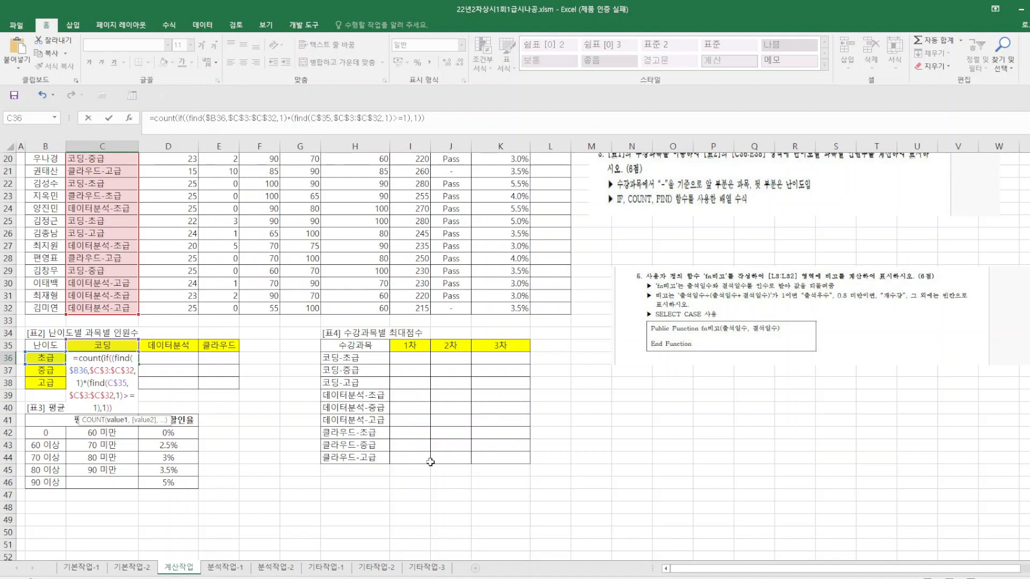
pyautogui.hotkey('ctrl', 'shift', 'Return')
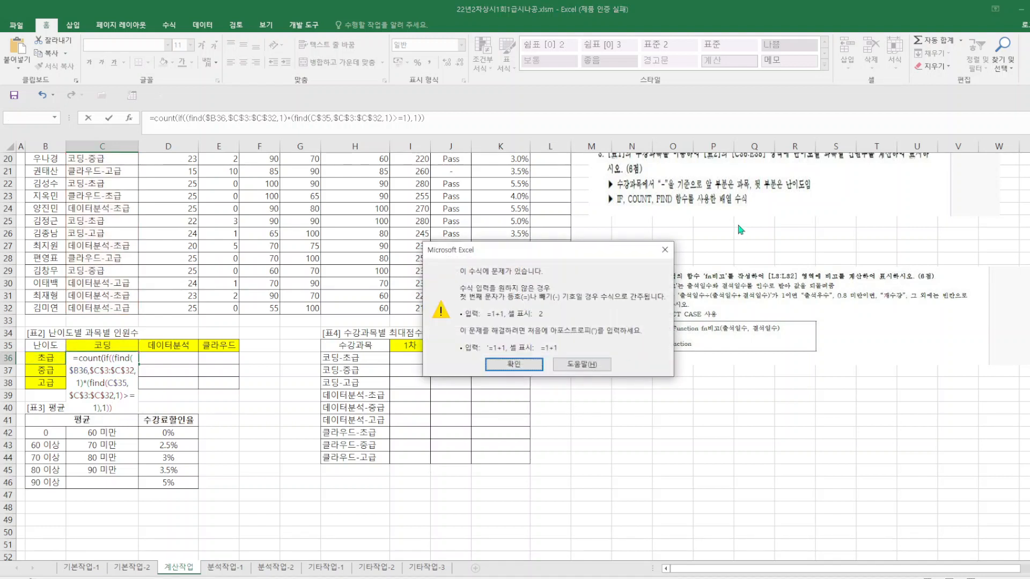
# Dismiss the formula error and delete the entire formula from C36.
pyautogui.click(664, 250)
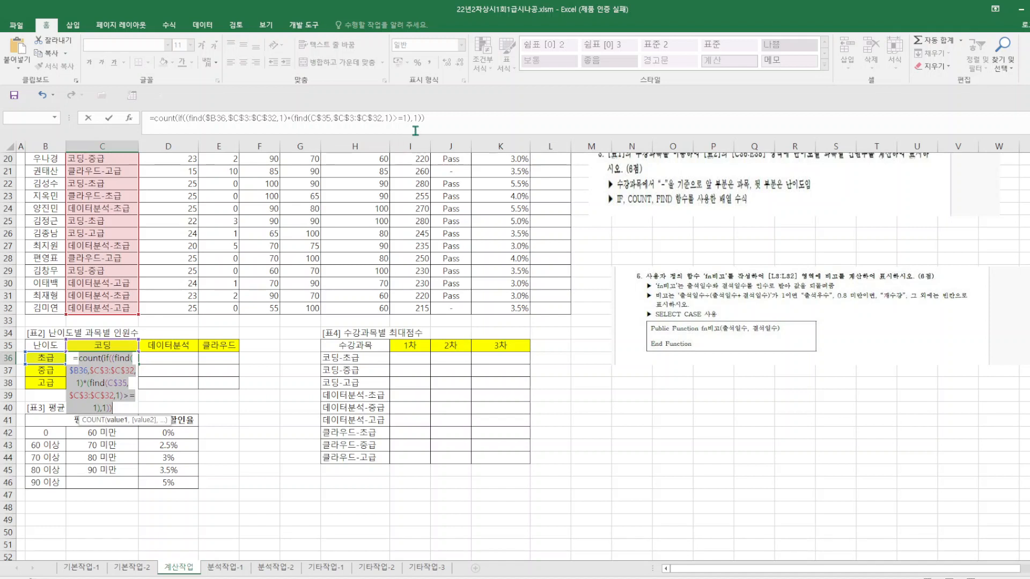
pyautogui.moveTo(421, 119); pyautogui.dragTo(112, 120)
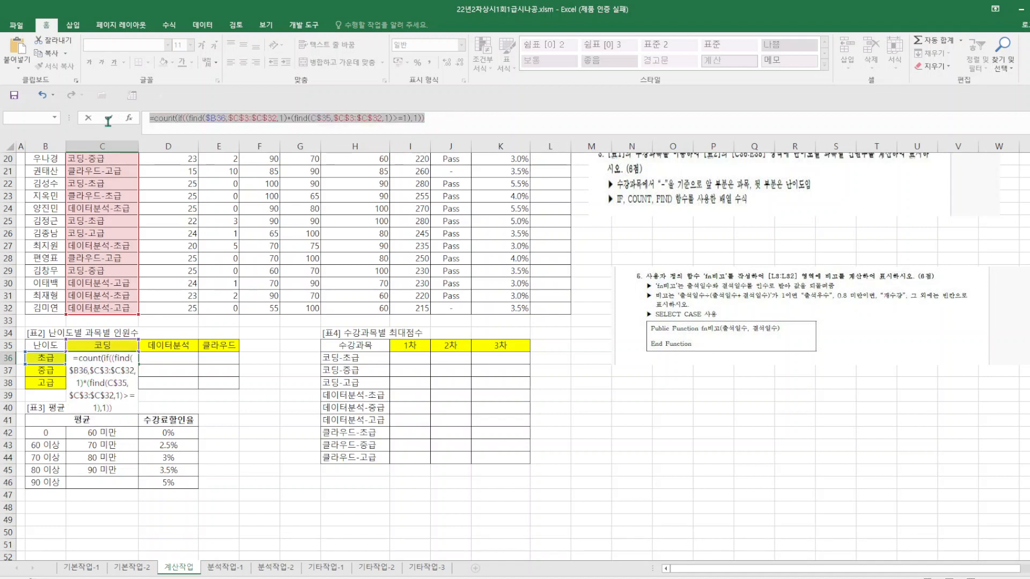
pyautogui.press('BackSpace')
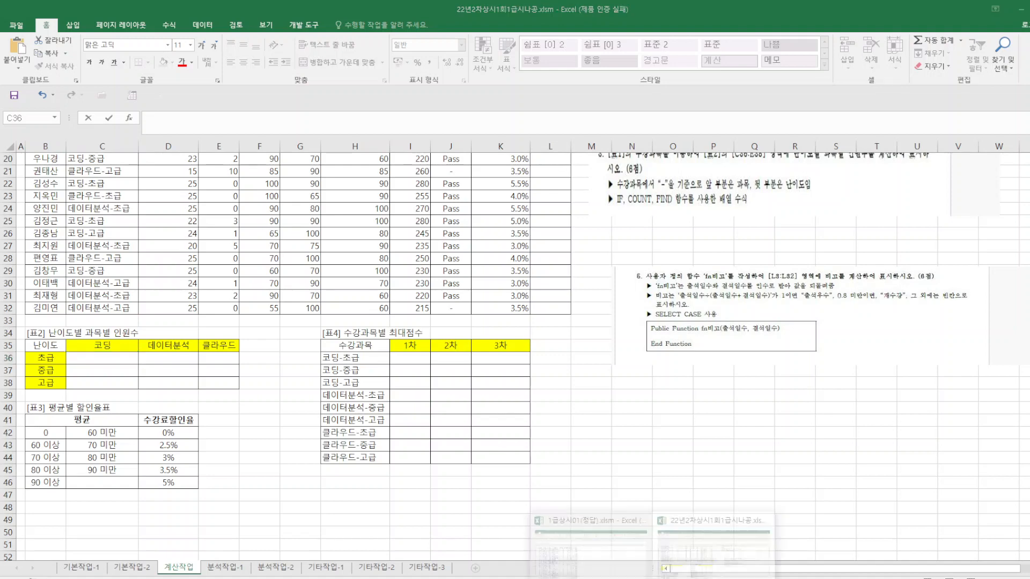
# Switch to the answer workbook 1급상시01(정답).xlsm and examine the array formula in C36 on its 계산작업 sheet.
pyautogui.moveTo(651, 576)
pyautogui.click(610, 559)
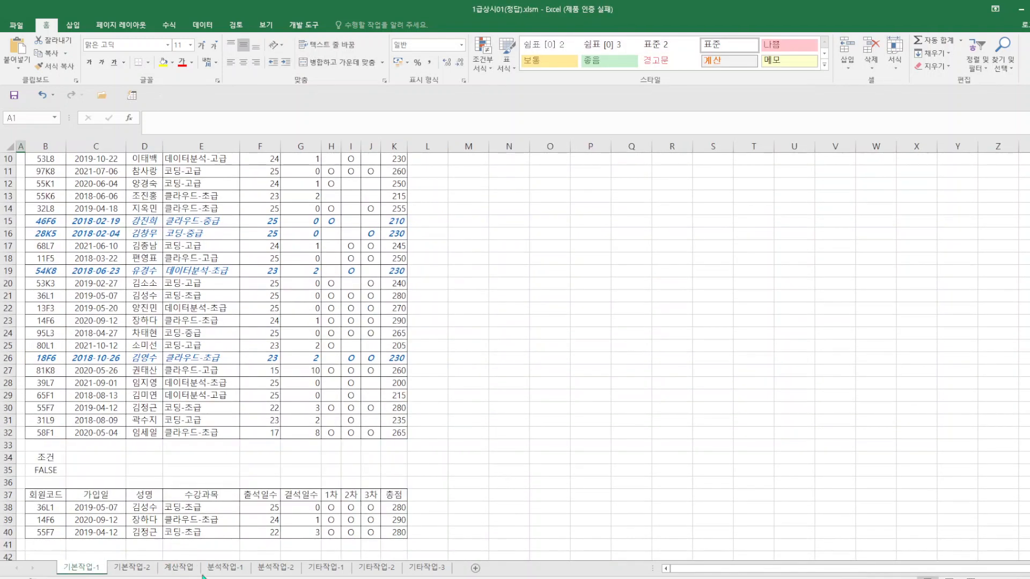
pyautogui.click(176, 569)
pyautogui.scroll(-5, 258, 488)
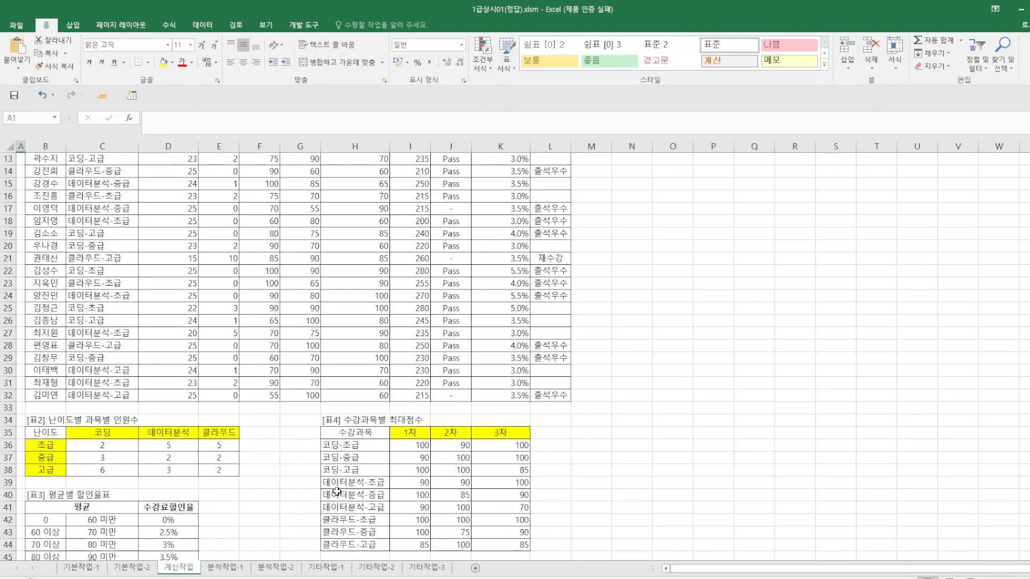
pyautogui.click(108, 412)
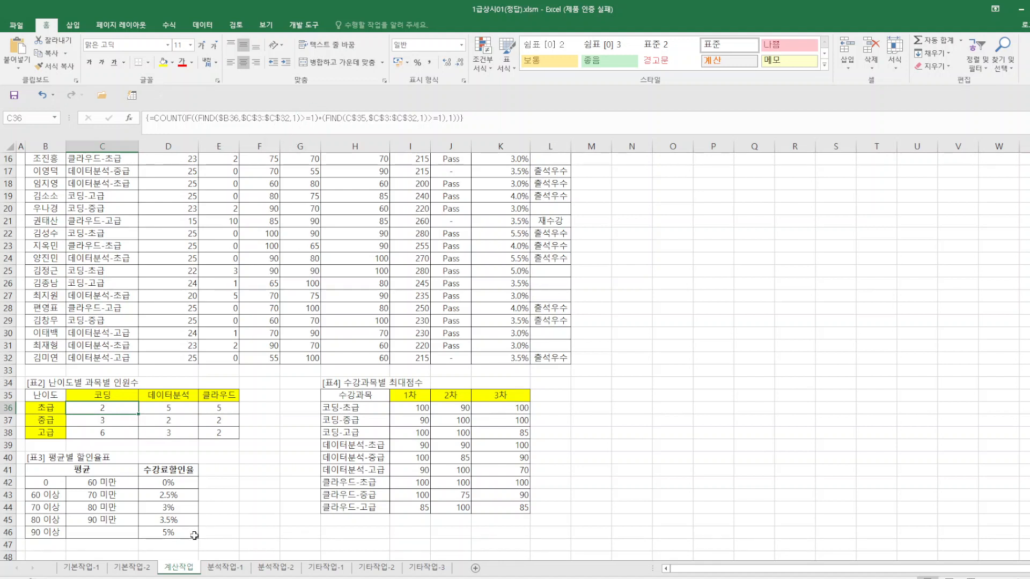
# Return to the exam workbook 22년2차상시1회1급시나공.xlsm and begin the C36 formula with =count(if((find(.
pyautogui.moveTo(651, 578)
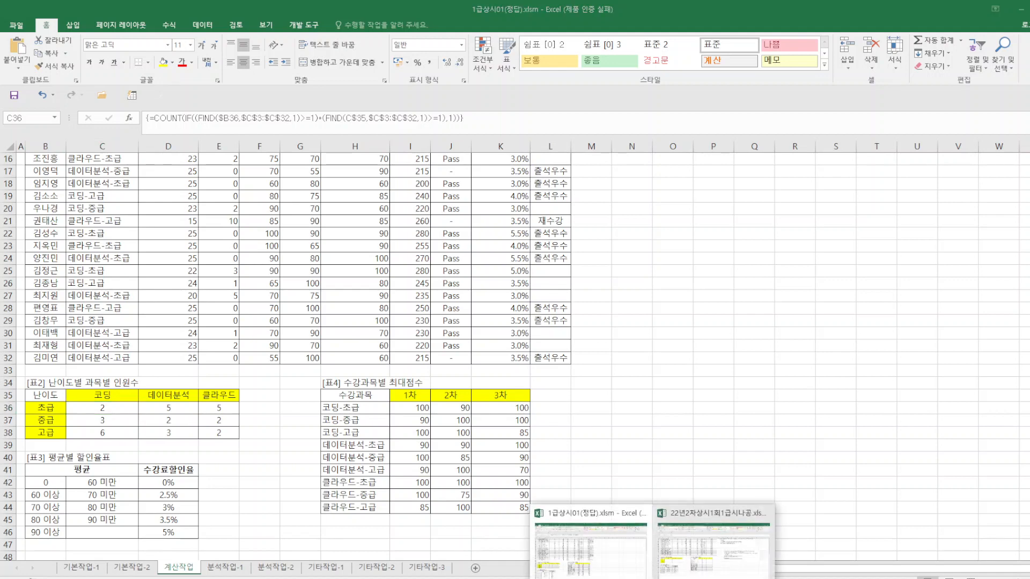
pyautogui.moveTo(684, 575)
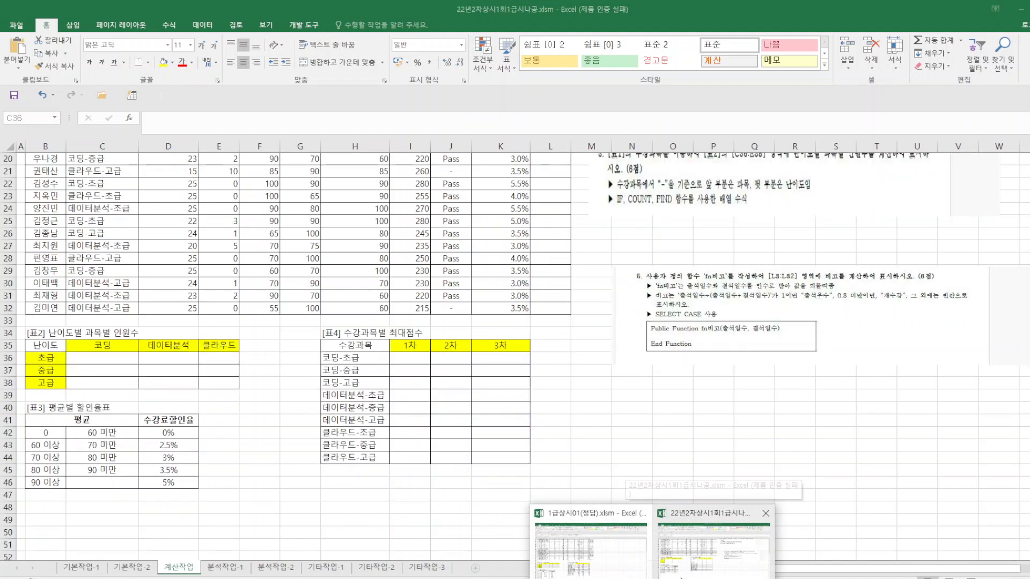
pyautogui.moveTo(604, 568)
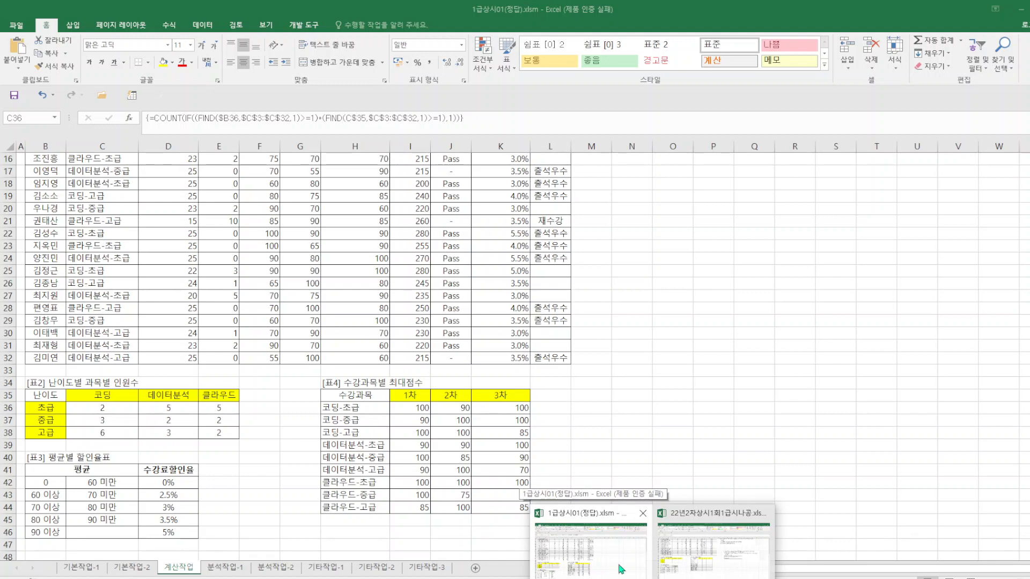
pyautogui.click(690, 565)
pyautogui.scroll(5, 325, 406)
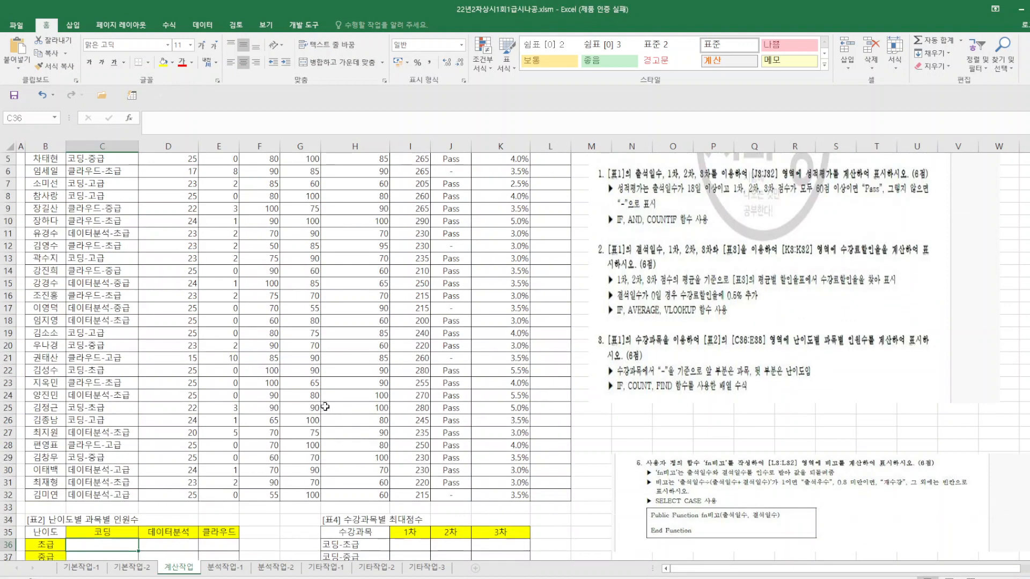
pyautogui.click(166, 122)
pyautogui.write('=c')
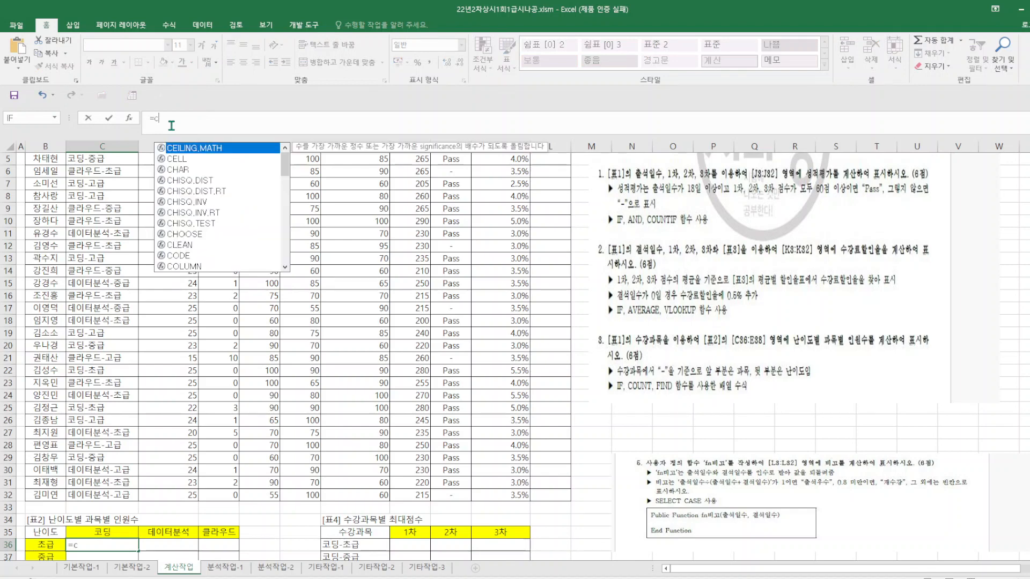
pyautogui.write('ount(if')
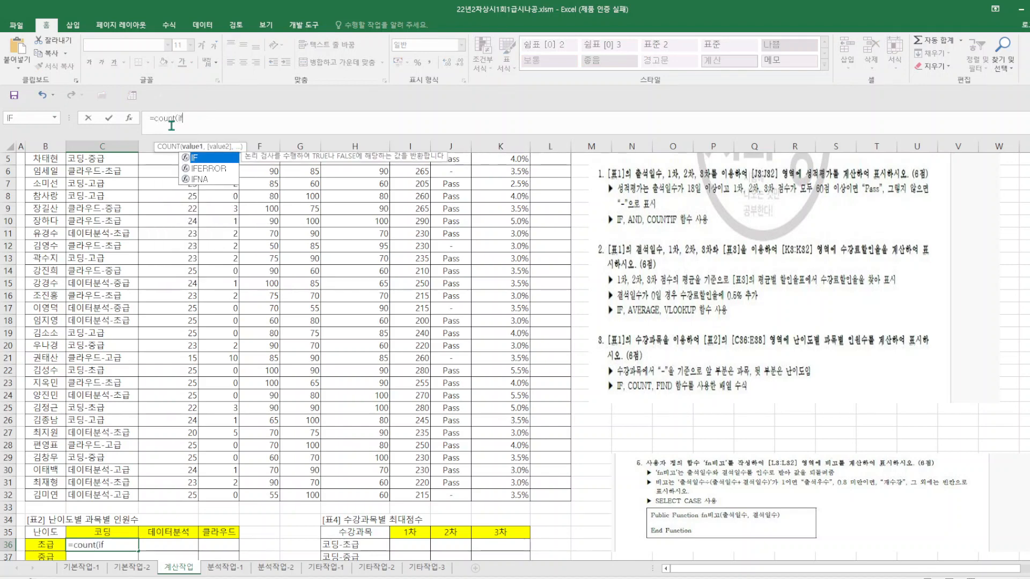
pyautogui.write('((find')
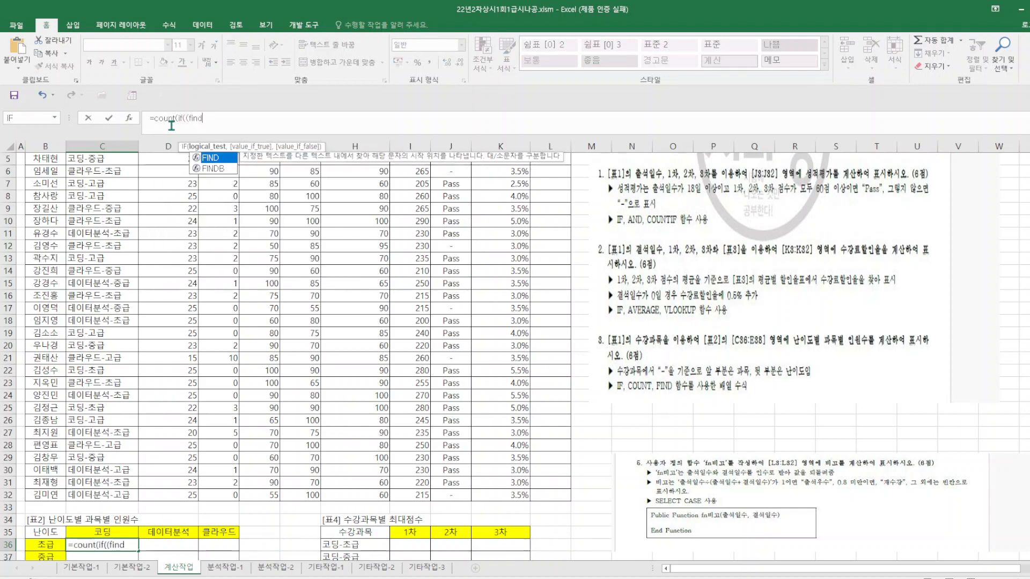
pyautogui.write('(')
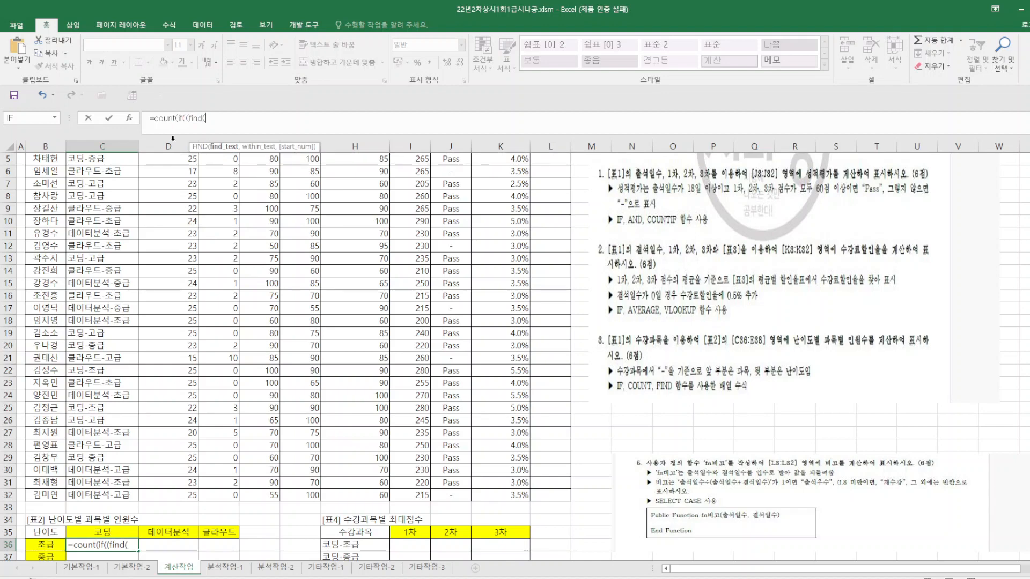
# Use the 초급 difficulty cell as the first FIND's search text, with only its column fixed as $B36.
pyautogui.click(53, 544)
pyautogui.press('F4')
pyautogui.press('F4')
pyautogui.press('F4')
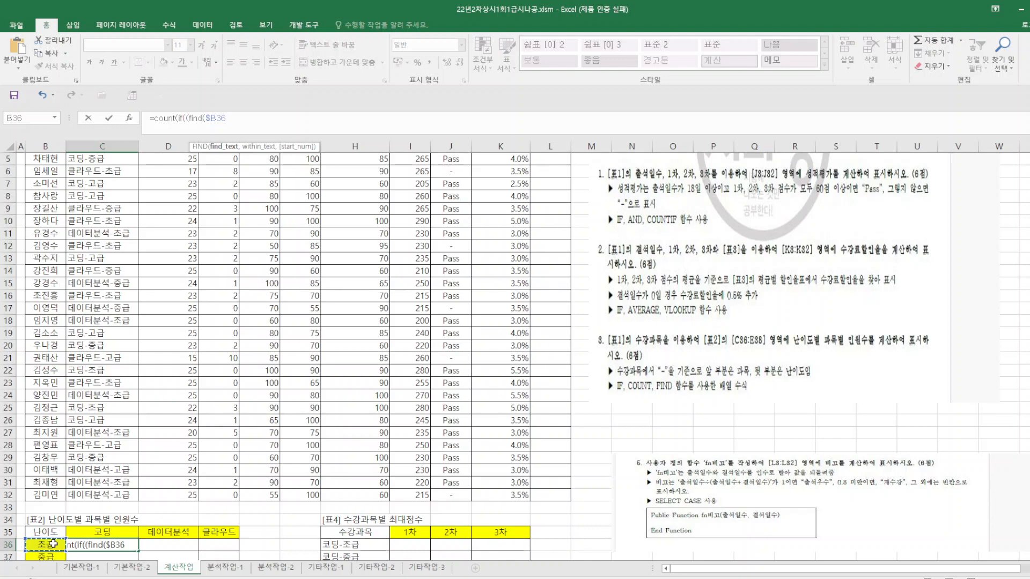
pyautogui.write(',')
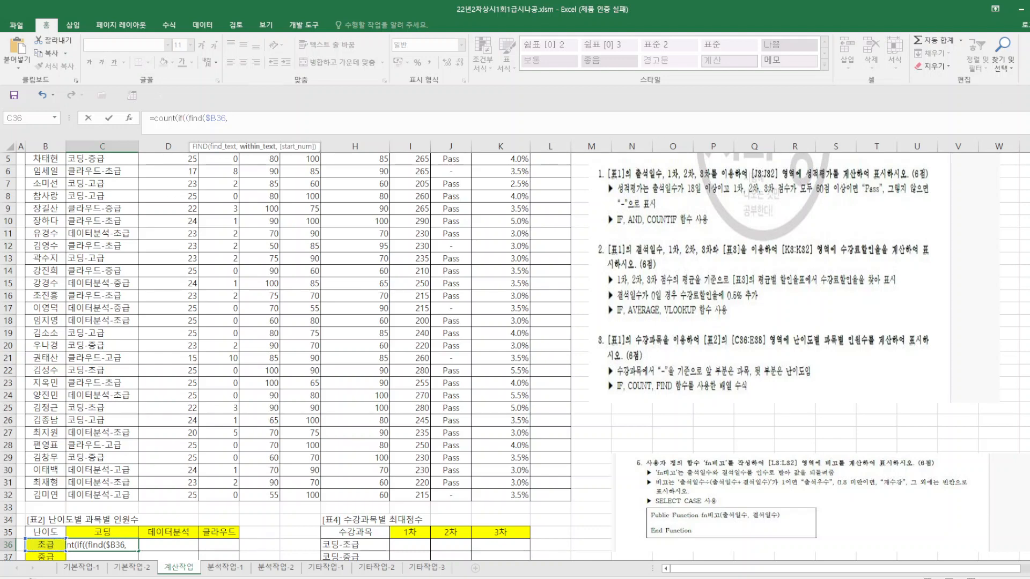
# Give the first FIND the 수강과목 range $C$3:$C$32 and start position 1, test it for >=1, and multiply by a second FIND.
pyautogui.scroll(2, 295, 354)
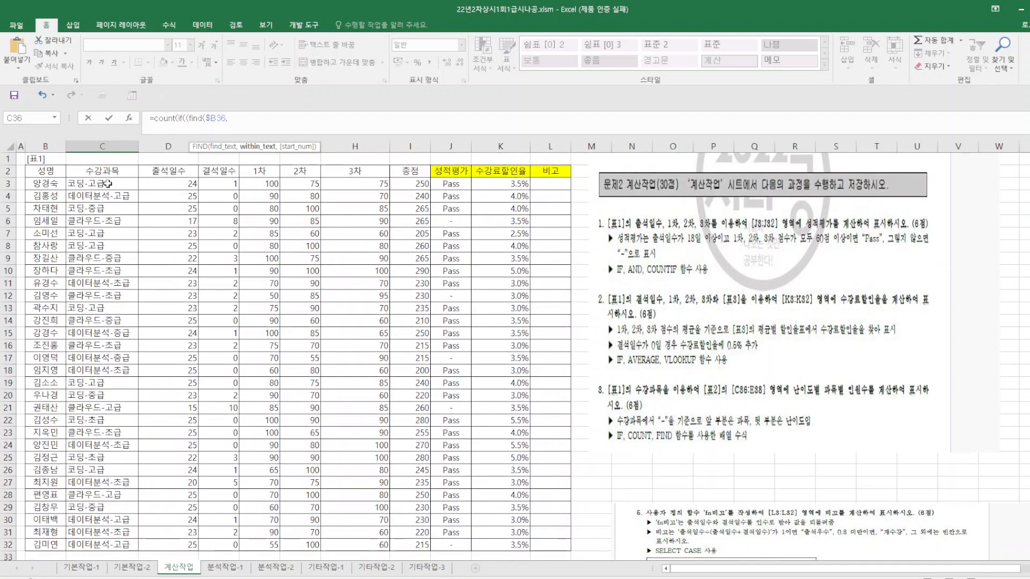
pyautogui.moveTo(108, 184); pyautogui.dragTo(136, 550)
pyautogui.press('F4')
pyautogui.scroll(-7, 513, 538)
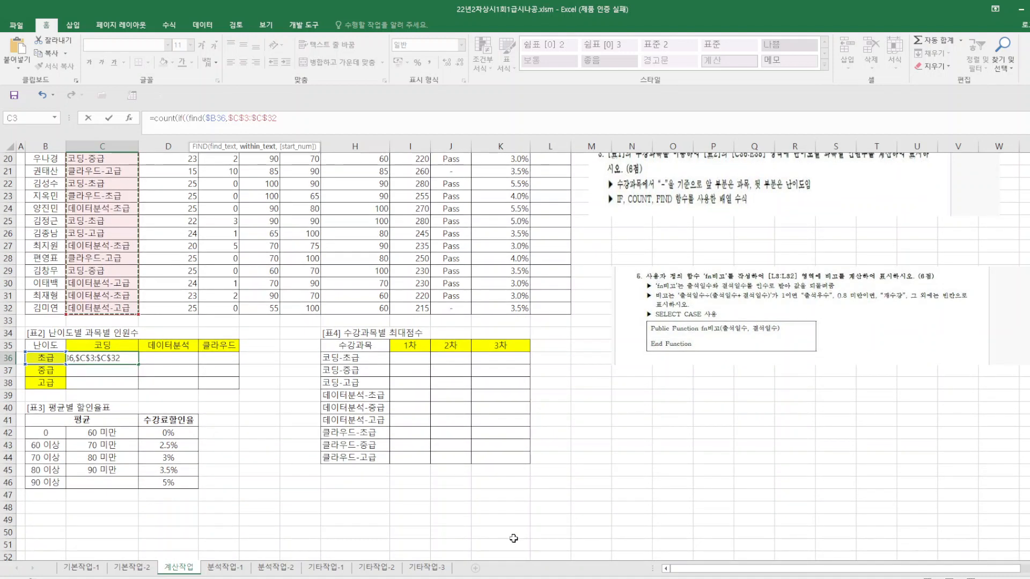
pyautogui.write(',')
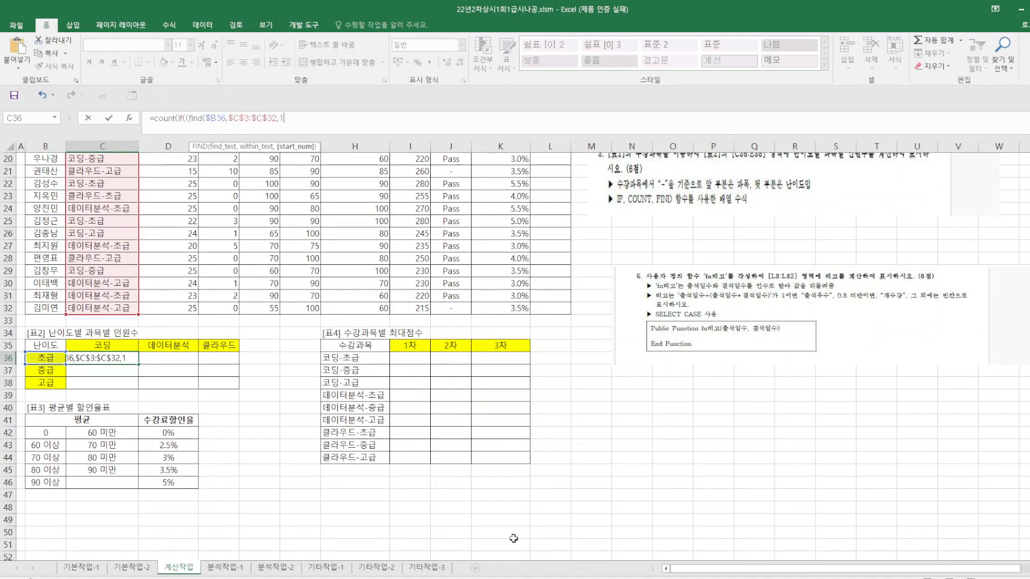
pyautogui.write('1)>')
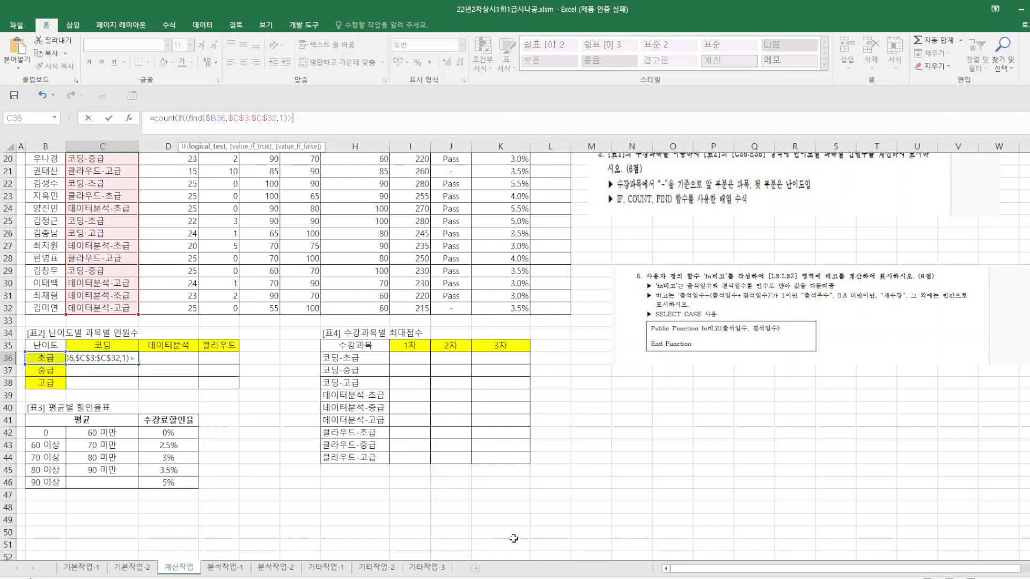
pyautogui.write('=1)*(find(')
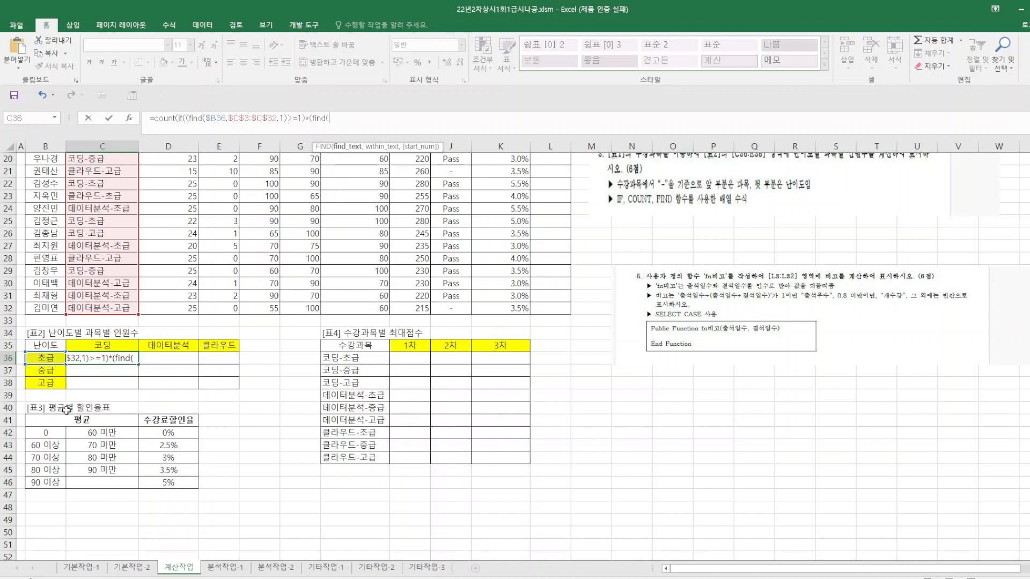
# Use the 코딩 subject header as the second FIND's search text, with only its row fixed as C$35.
pyautogui.click(119, 347)
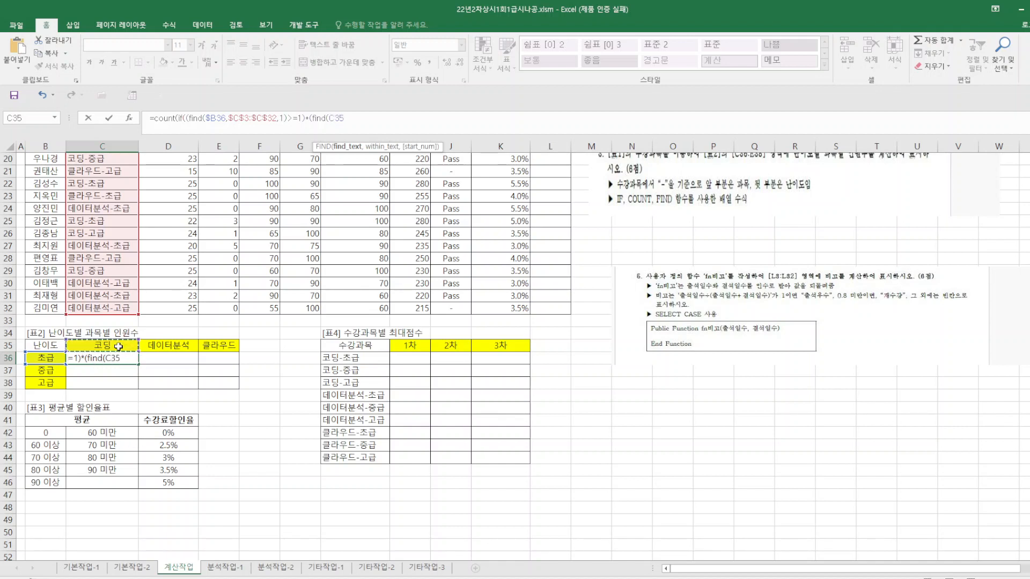
pyautogui.press('F4')
pyautogui.press('F4')
pyautogui.write(',')
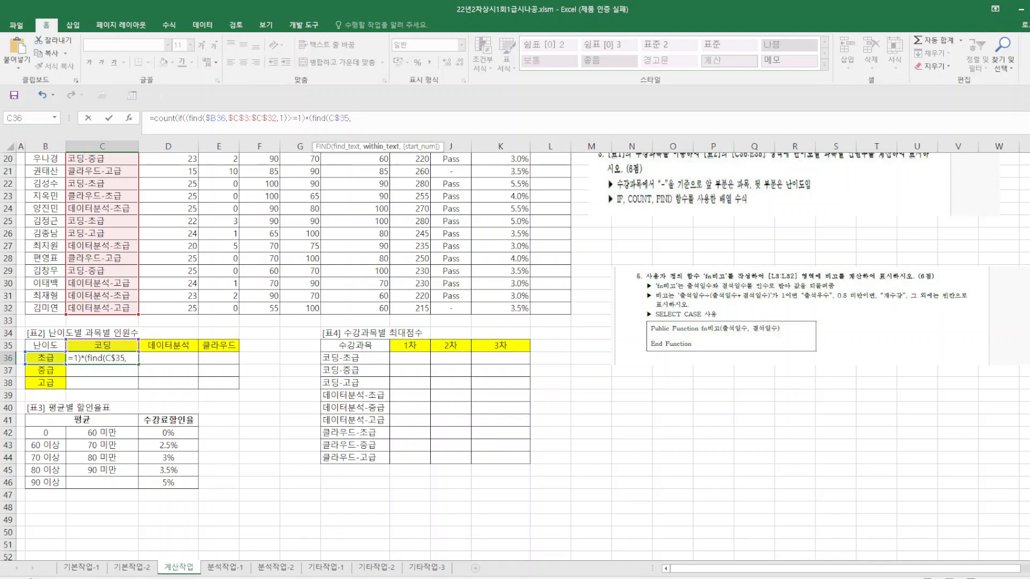
# Give the second FIND the absolute 수강과목 range $C$3:$C$32 and start position 1, and close it.
pyautogui.scroll(6, 514, 356)
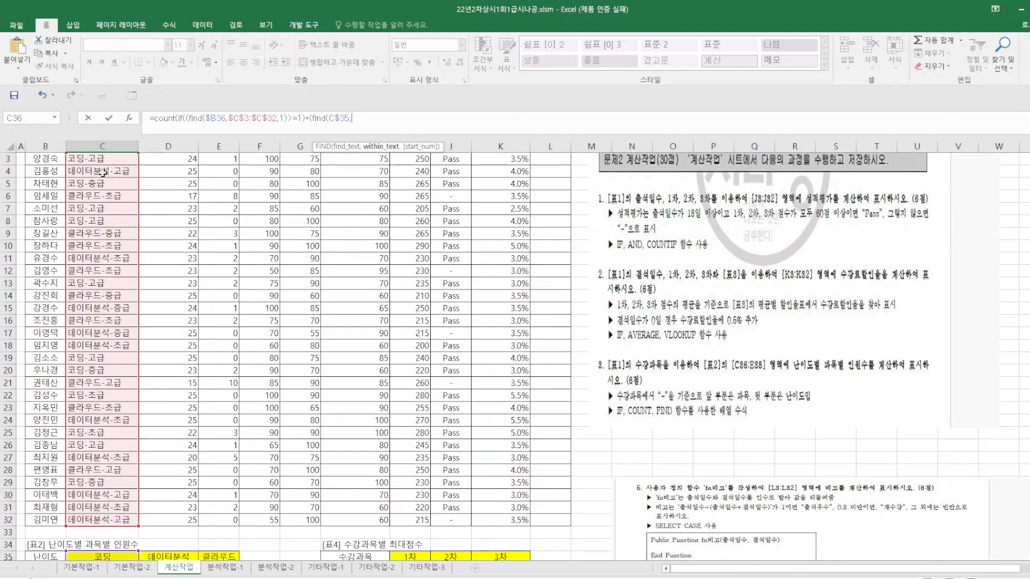
pyautogui.moveTo(110, 161); pyautogui.dragTo(80, 519)
pyautogui.press('F4')
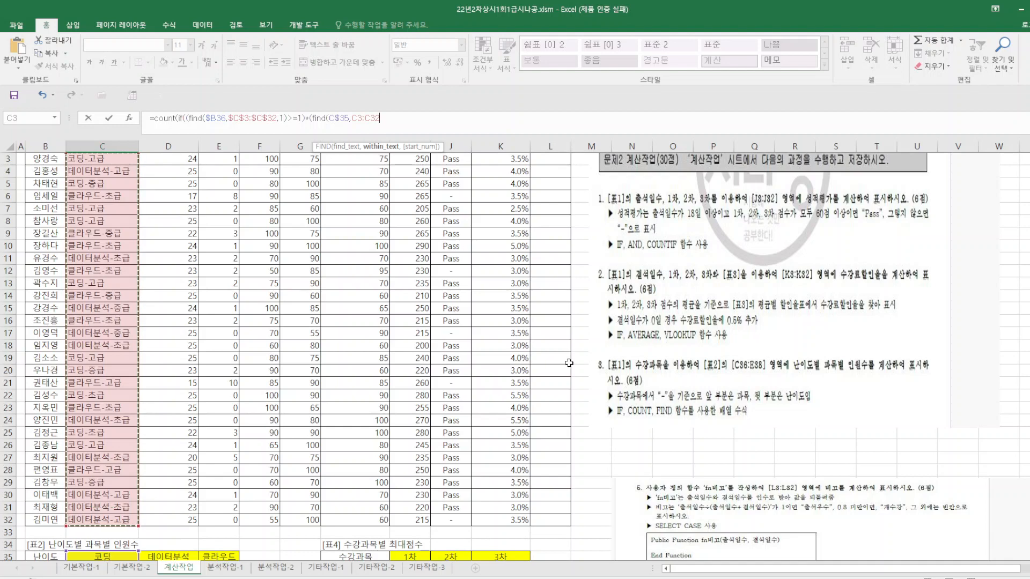
pyautogui.scroll(-5, 569, 363)
pyautogui.write(',1)')
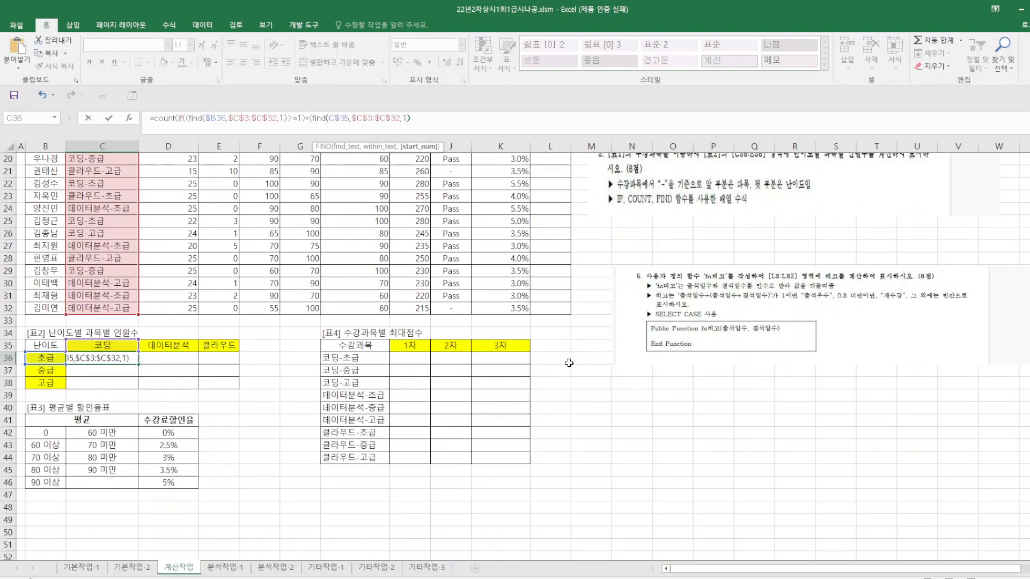
# Complete the C36 formula with >=1),1)) and enter it as an array formula.
pyautogui.write('>=1,')
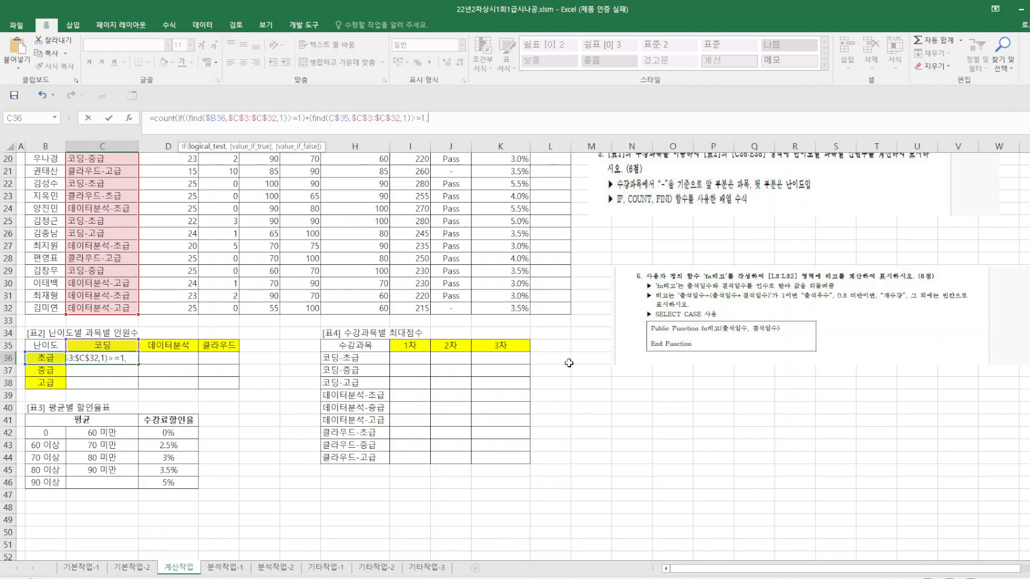
pyautogui.press('BackSpace')
pyautogui.write(',1)')
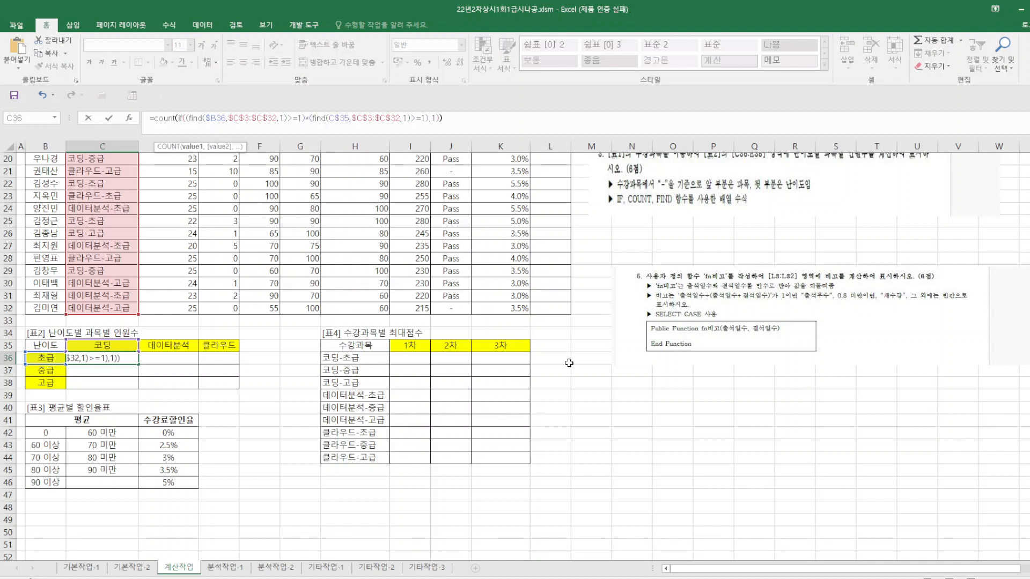
pyautogui.hotkey('ctrl', 'shift', 'Return')
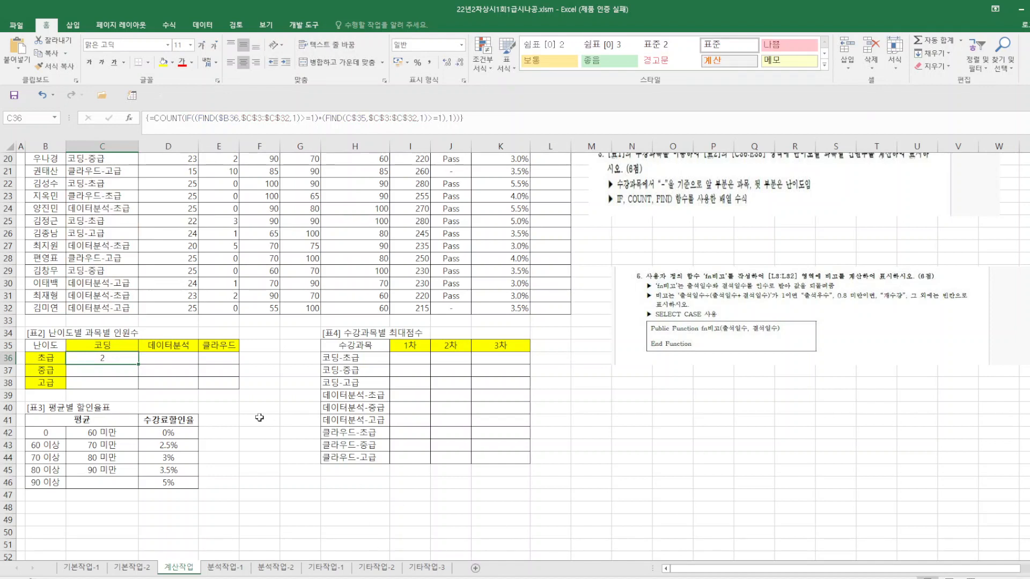
# Fill the C36 array formula across the whole [표2] range C36:E38 and save the workbook.
pyautogui.moveTo(139, 365); pyautogui.dragTo(239, 390)
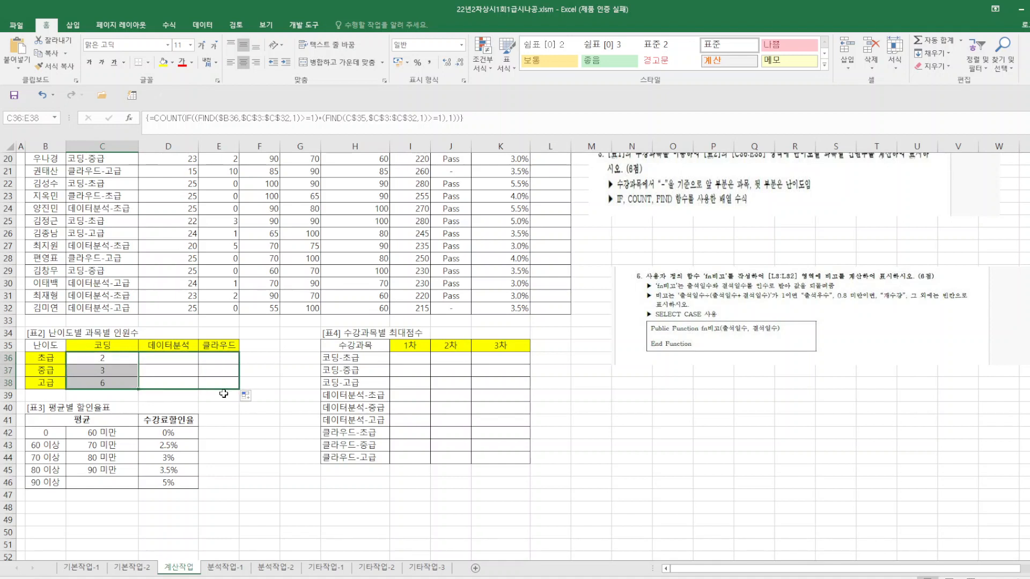
pyautogui.click(276, 507)
pyautogui.click(15, 97)
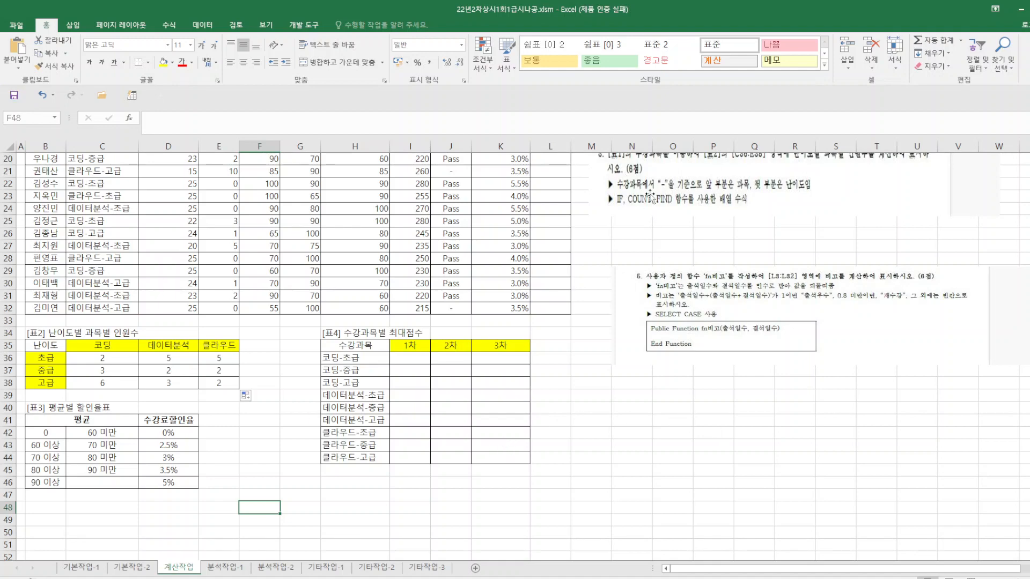
# Move the fn비고 question picture slightly down and delete the picture showing questions 1 to 3 on the 계산작업 sheet.
pyautogui.scroll(2, 683, 239)
pyautogui.scroll(1, 683, 232)
pyautogui.moveTo(690, 410); pyautogui.dragTo(664, 460)
pyautogui.scroll(4, 665, 450)
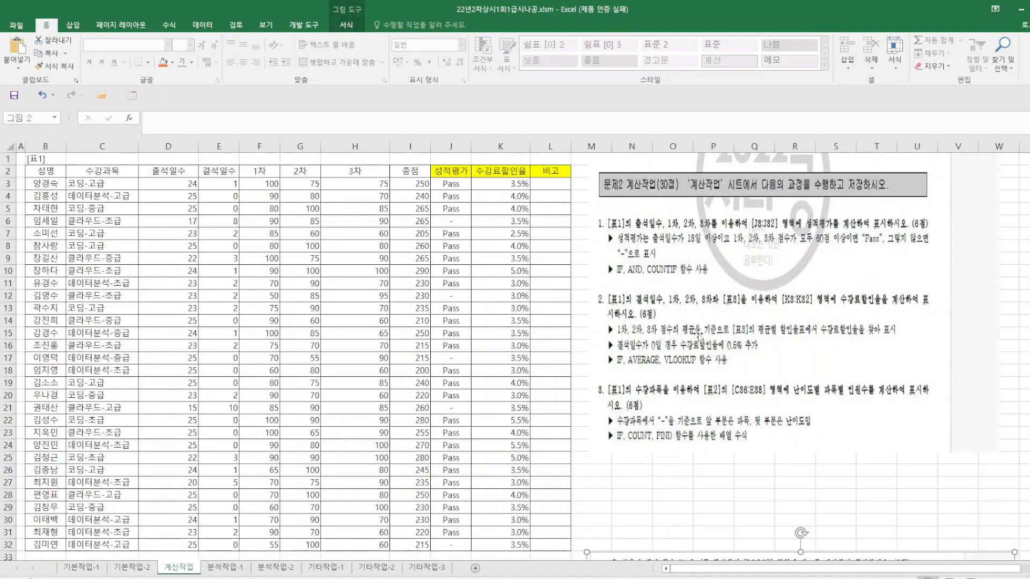
pyautogui.click(698, 335)
pyautogui.press('Delete')
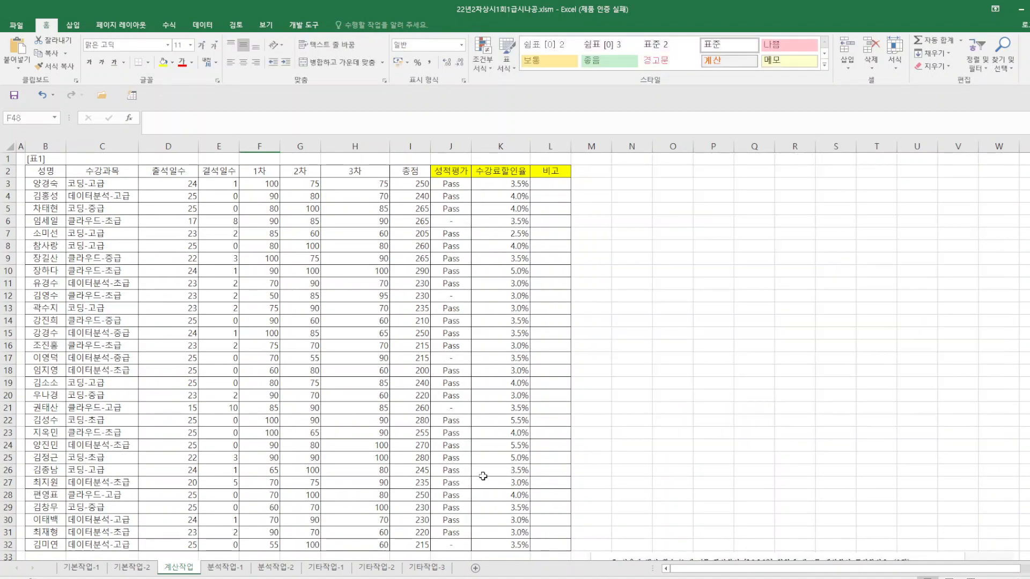
# Find the question picture containing calculation question 4 on the 기본작업-2 sheet and copy it.
pyautogui.scroll(-3, 483, 476)
pyautogui.click(234, 569)
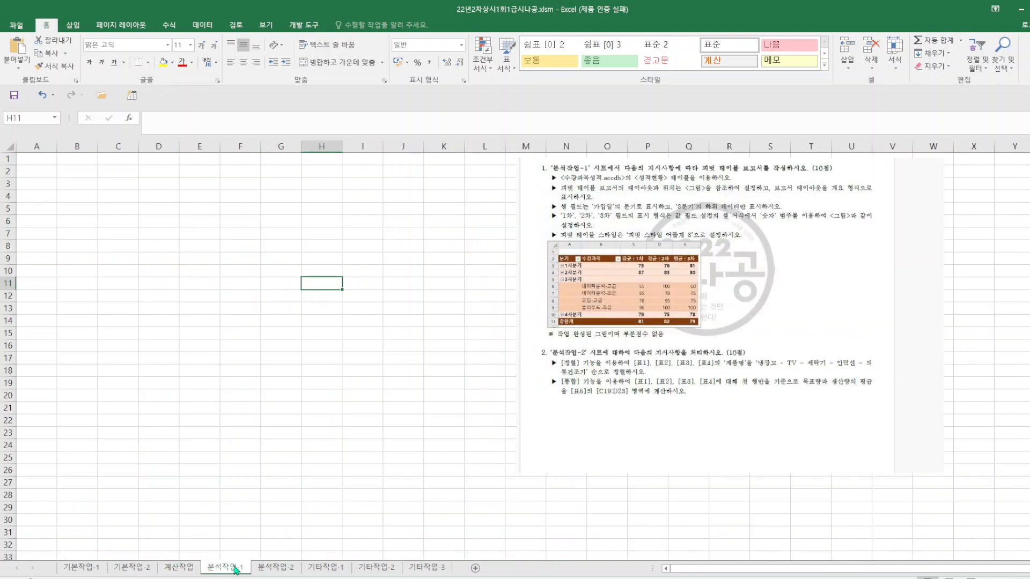
pyautogui.click(171, 570)
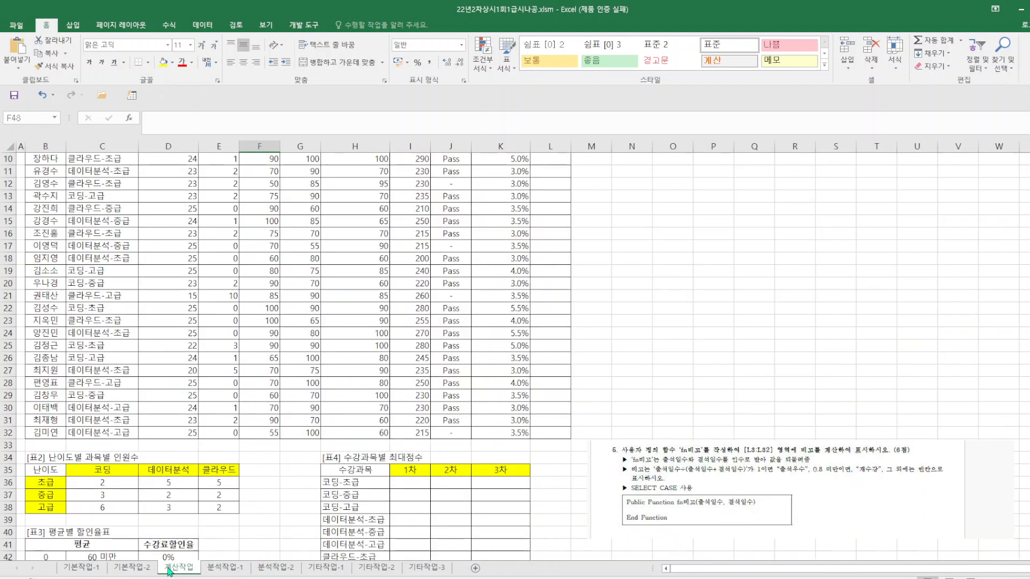
pyautogui.click(132, 568)
pyautogui.scroll(-2, 645, 460)
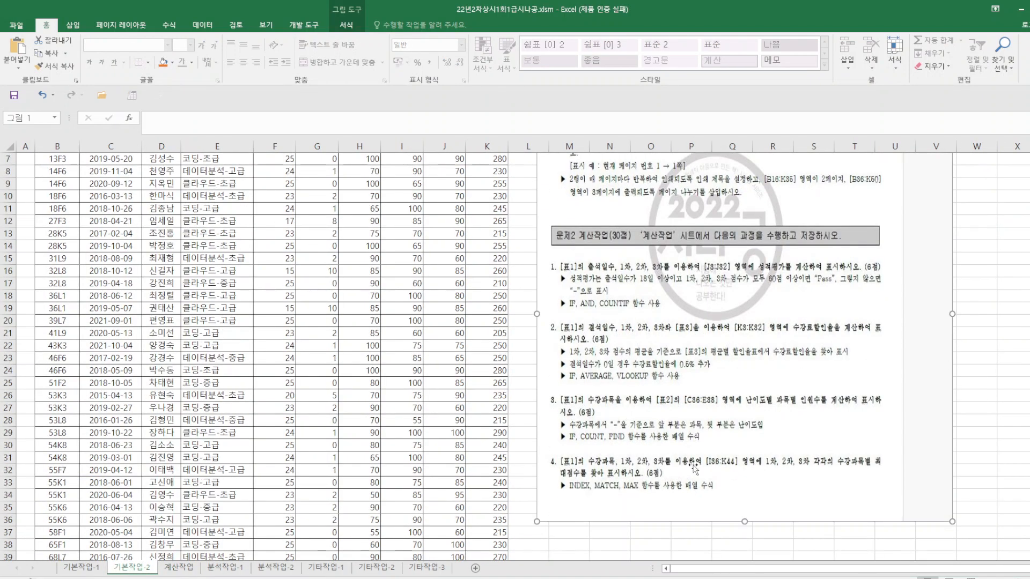
pyautogui.rightClick(832, 434)
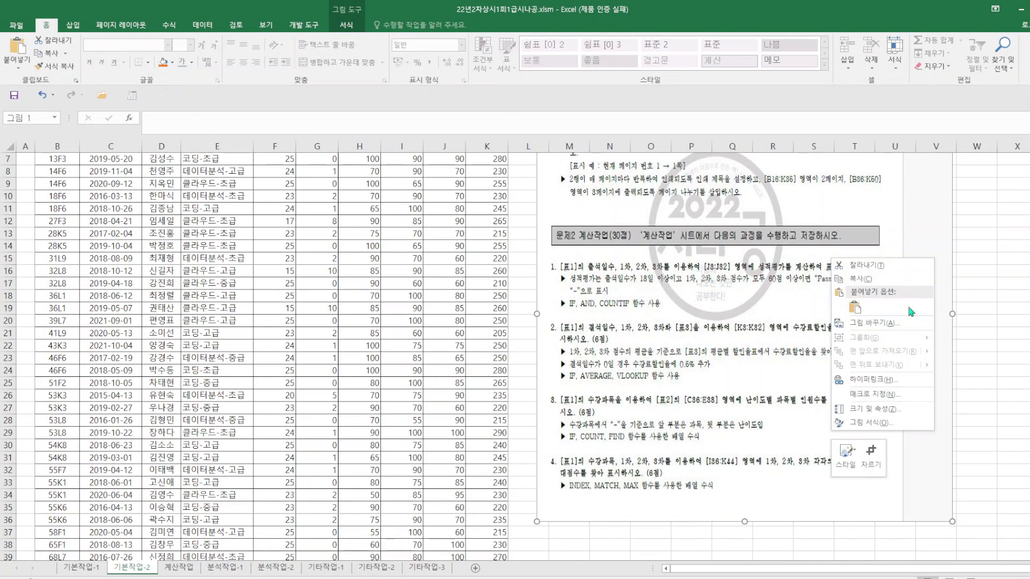
pyautogui.click(877, 279)
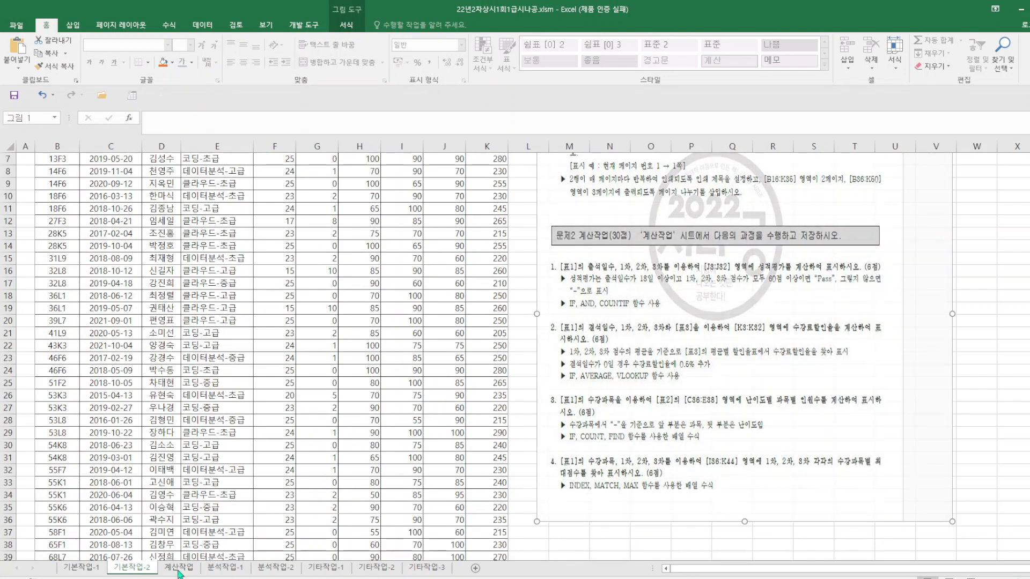
# Paste the copied question picture at cell P17 on the 계산작업 sheet.
pyautogui.click(180, 571)
pyautogui.rightClick(702, 245)
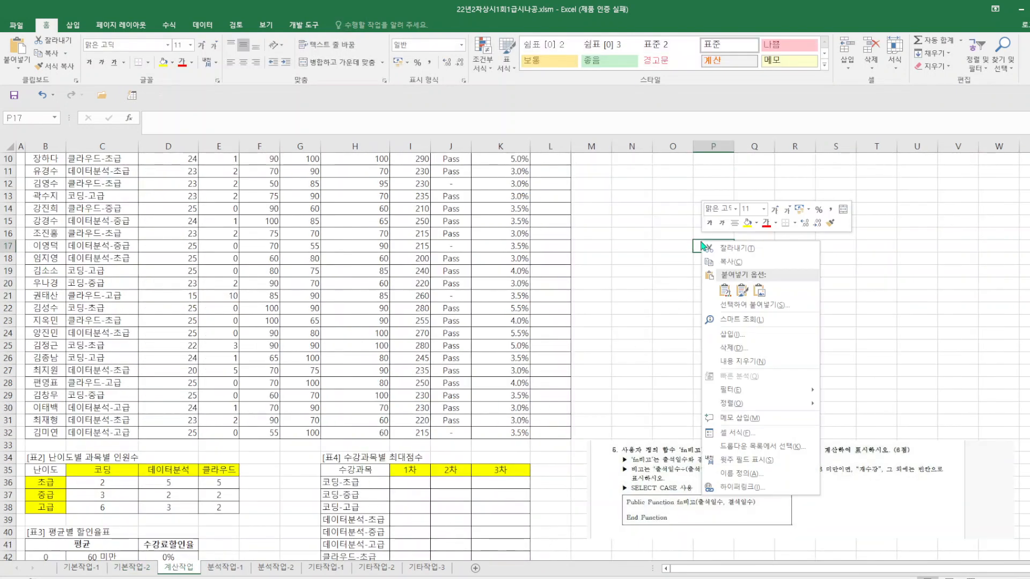
pyautogui.click(724, 290)
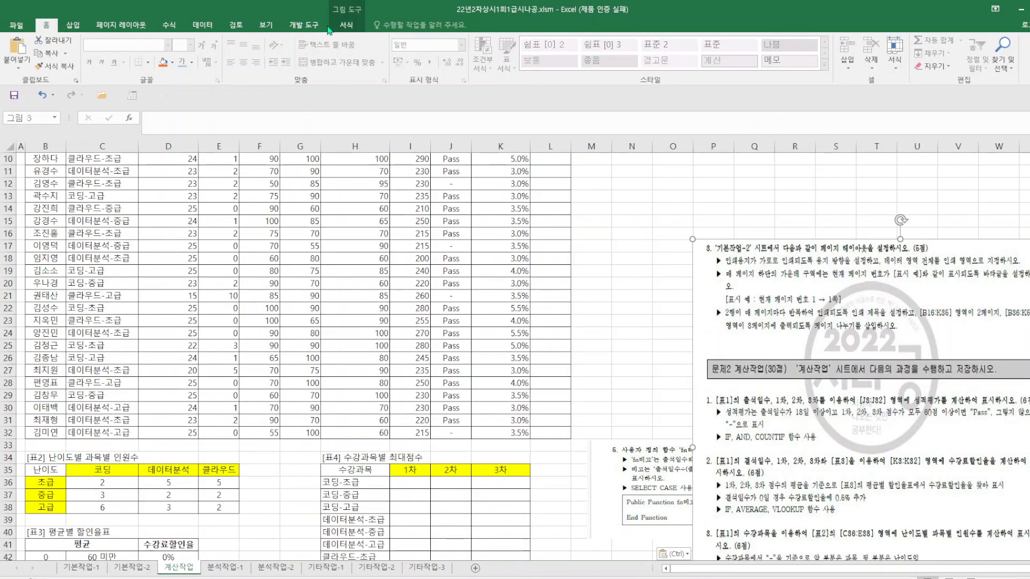
pyautogui.click(346, 25)
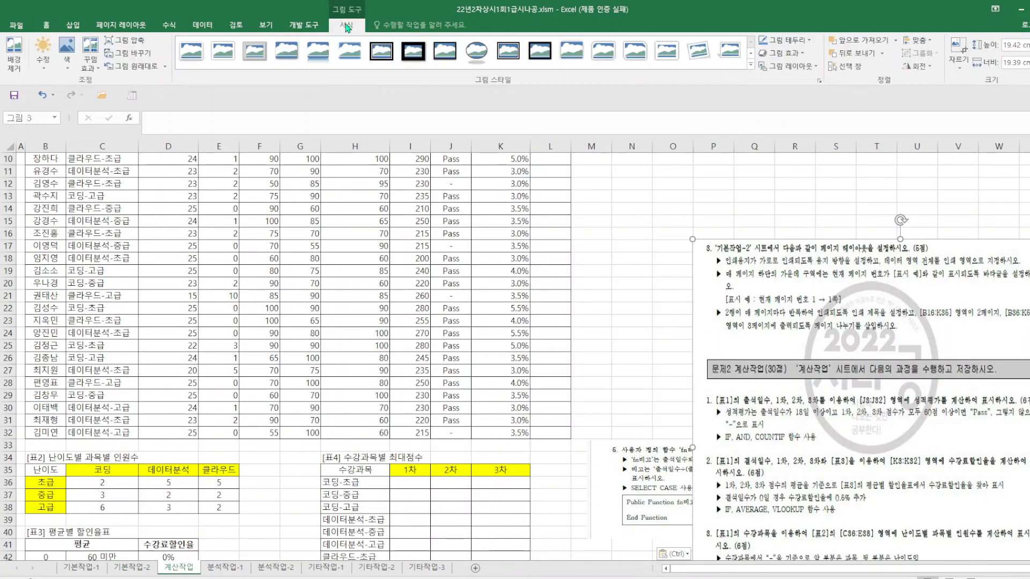
pyautogui.click(958, 47)
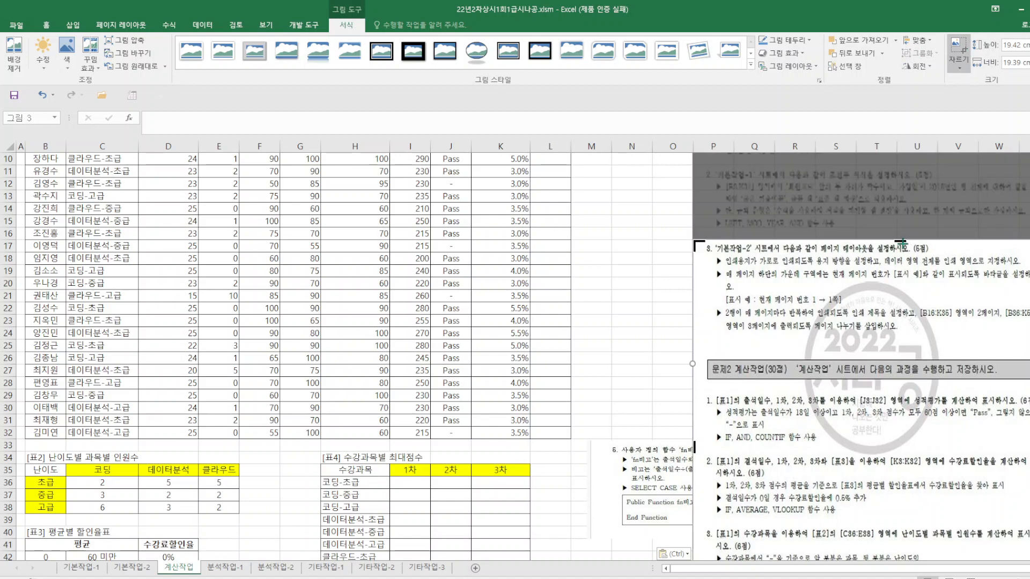
pyautogui.moveTo(901, 243); pyautogui.dragTo(878, 569)
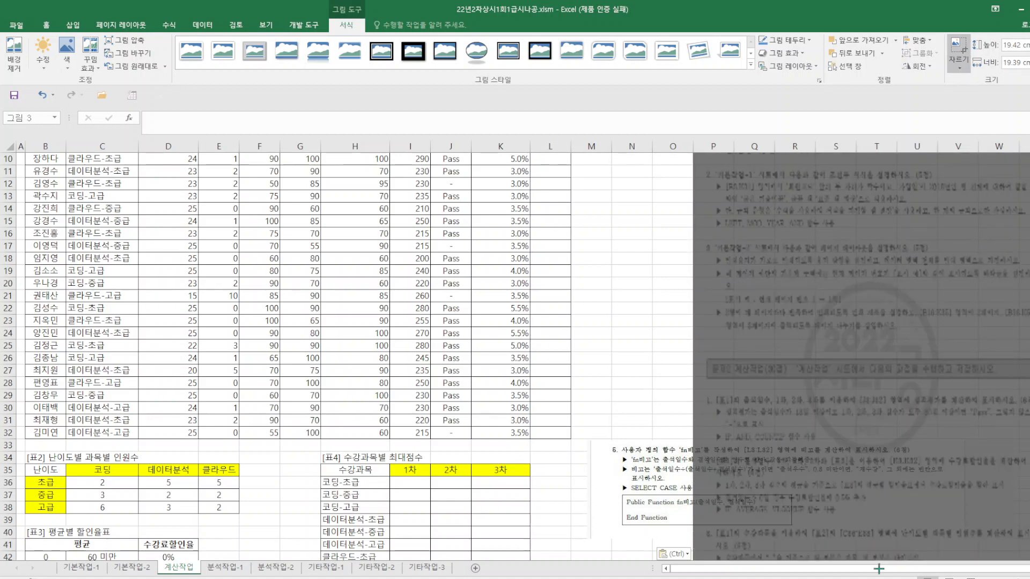
pyautogui.click(655, 307)
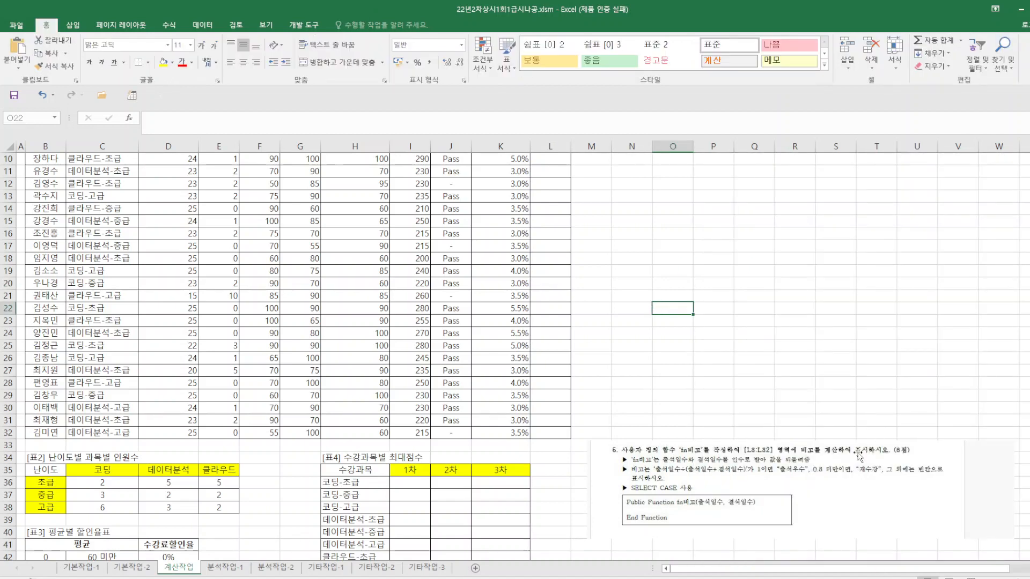
pyautogui.scroll(-7, 825, 354)
pyautogui.scroll(10, 826, 332)
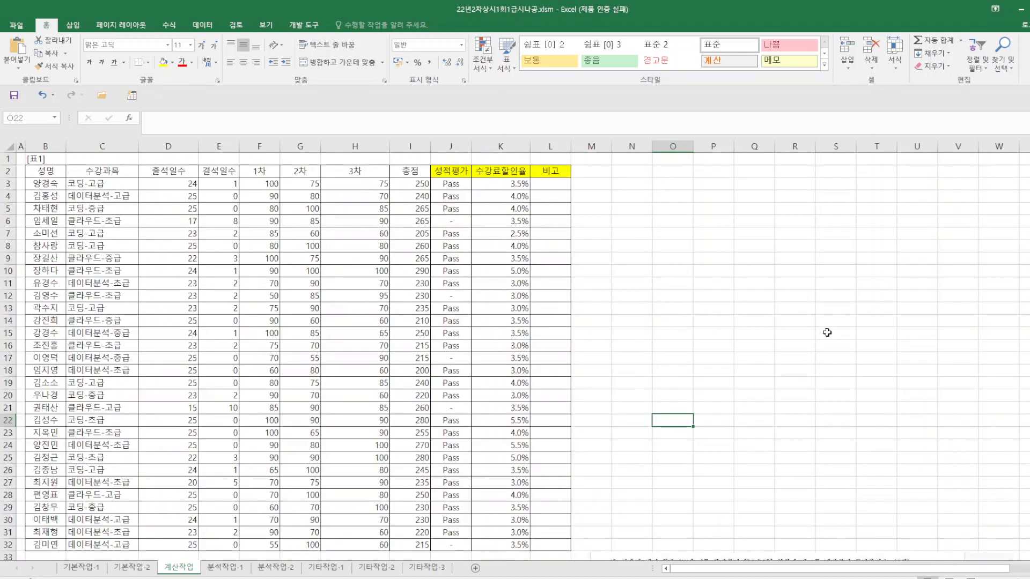
pyautogui.scroll(-3, 816, 293)
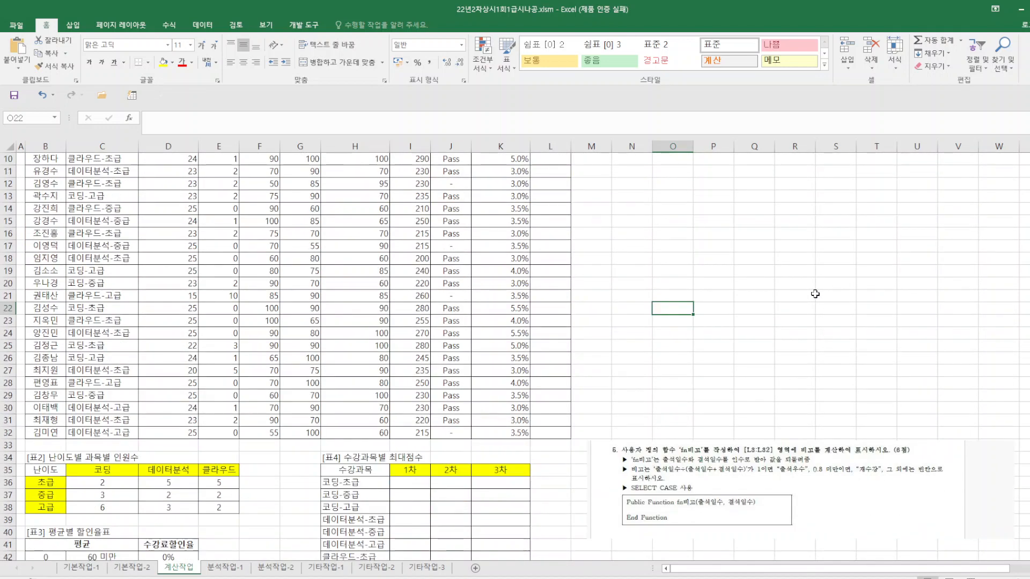
pyautogui.click(42, 95)
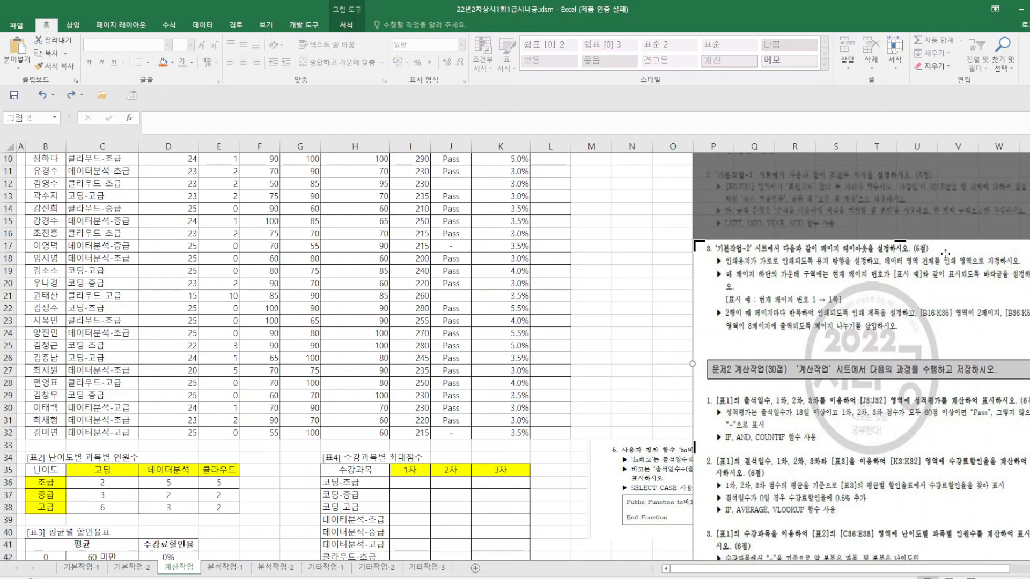
# Crop the pasted picture down to questions 3 and 4 and place it, stretched taller, above the fn비고 question picture.
pyautogui.moveTo(900, 242); pyautogui.dragTo(901, 521)
pyautogui.click(648, 343)
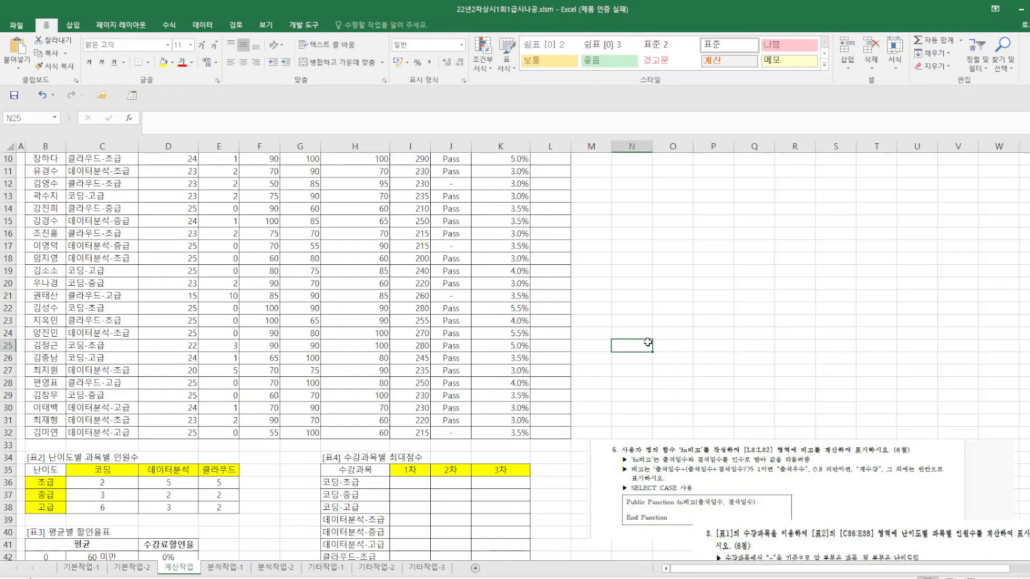
pyautogui.moveTo(854, 553); pyautogui.dragTo(752, 239)
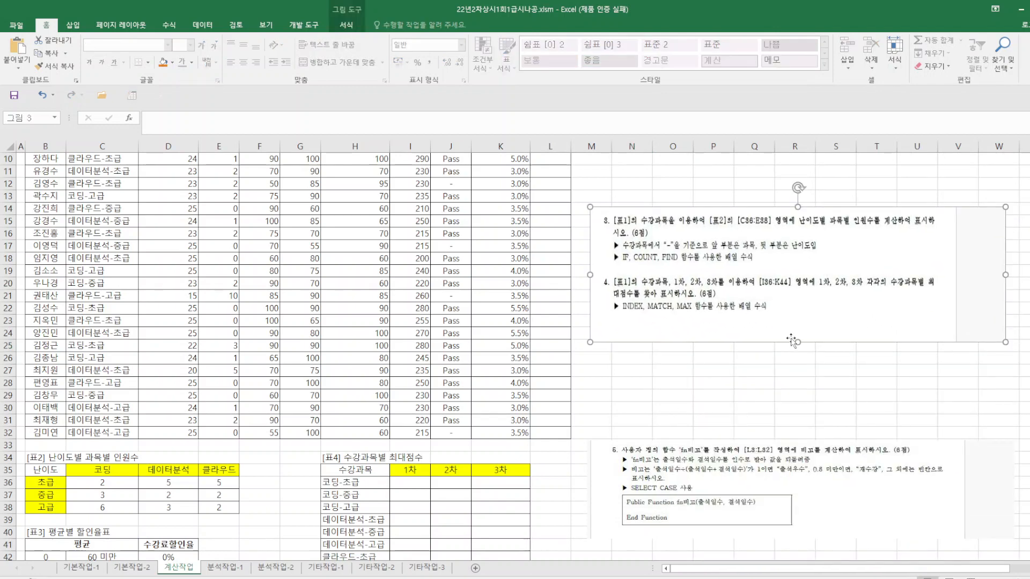
pyautogui.moveTo(794, 341); pyautogui.dragTo(764, 384)
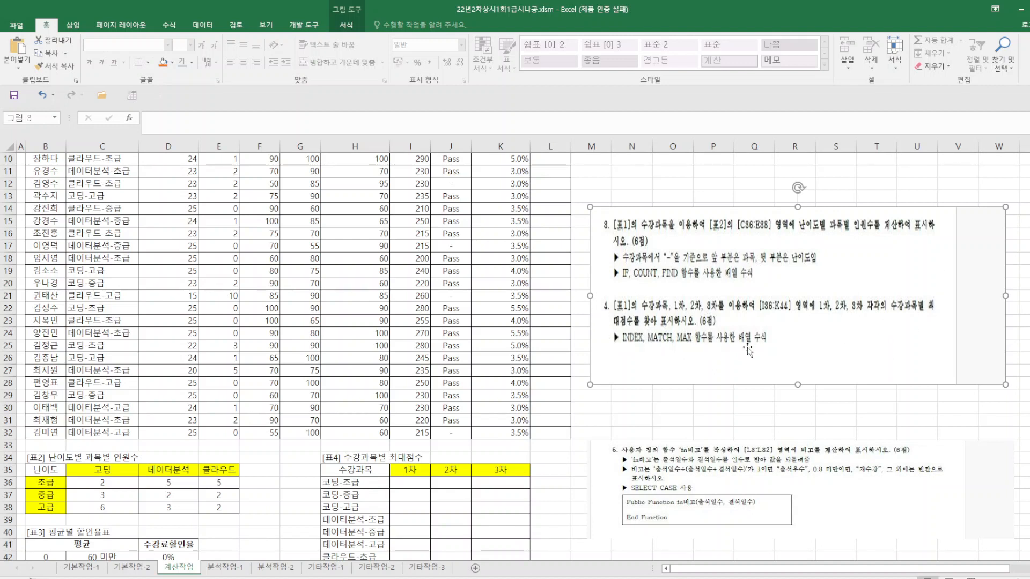
# Start the formula in I36 with =index( and the 1차 score range as F$3:F$32, locking only the rows.
pyautogui.click(417, 482)
pyautogui.write('=')
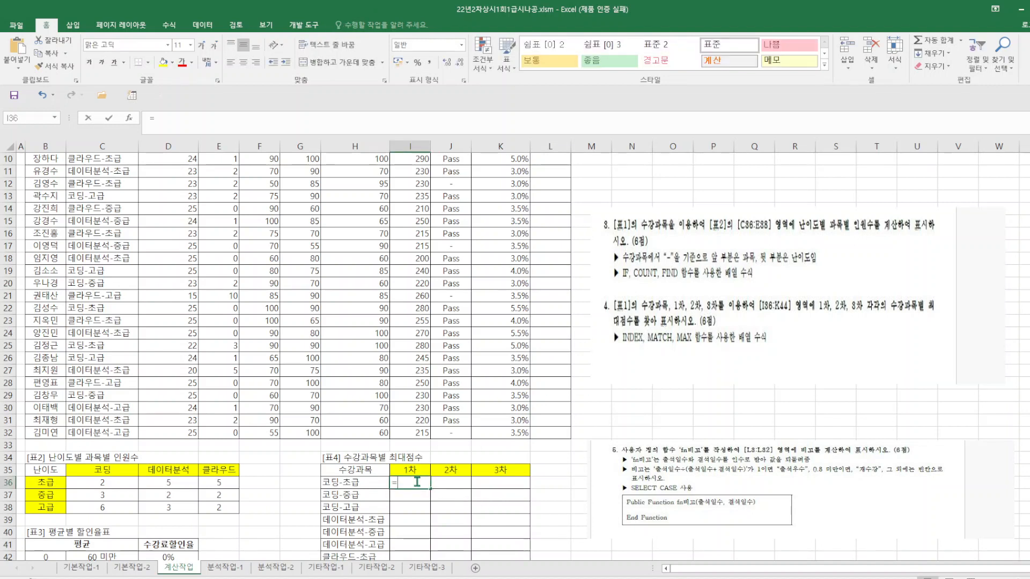
pyautogui.write('index')
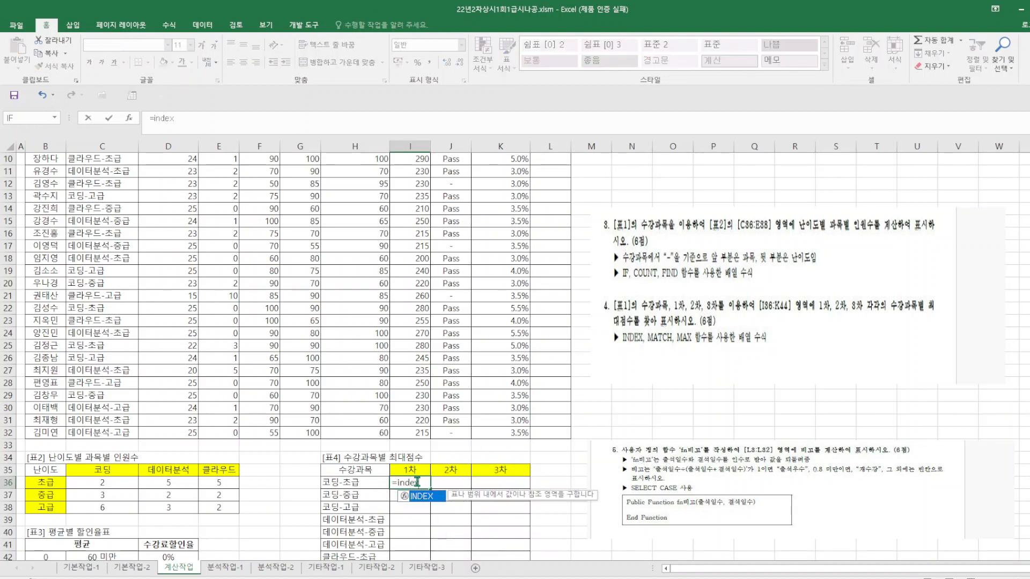
pyautogui.write('(')
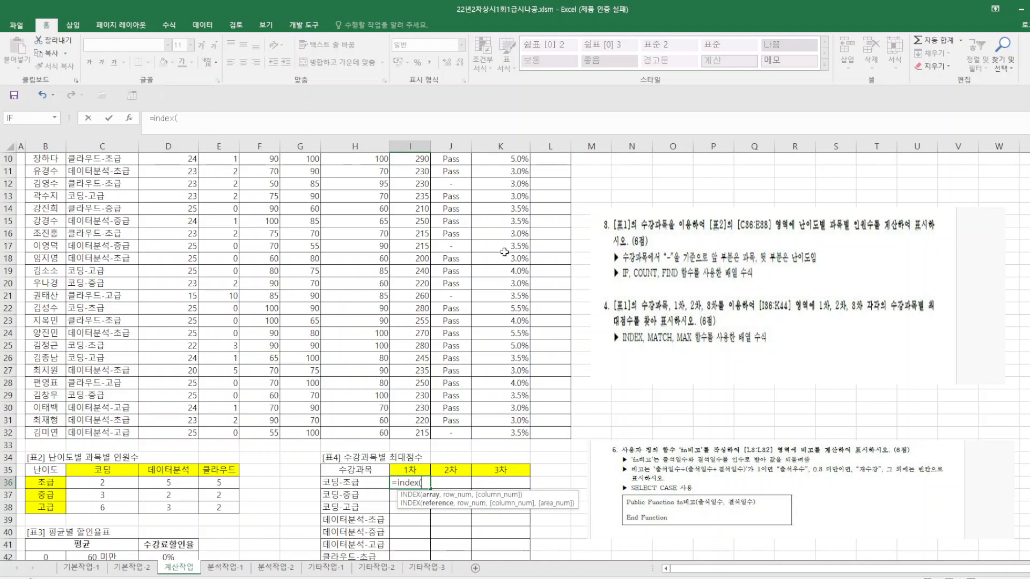
pyautogui.scroll(3, 504, 252)
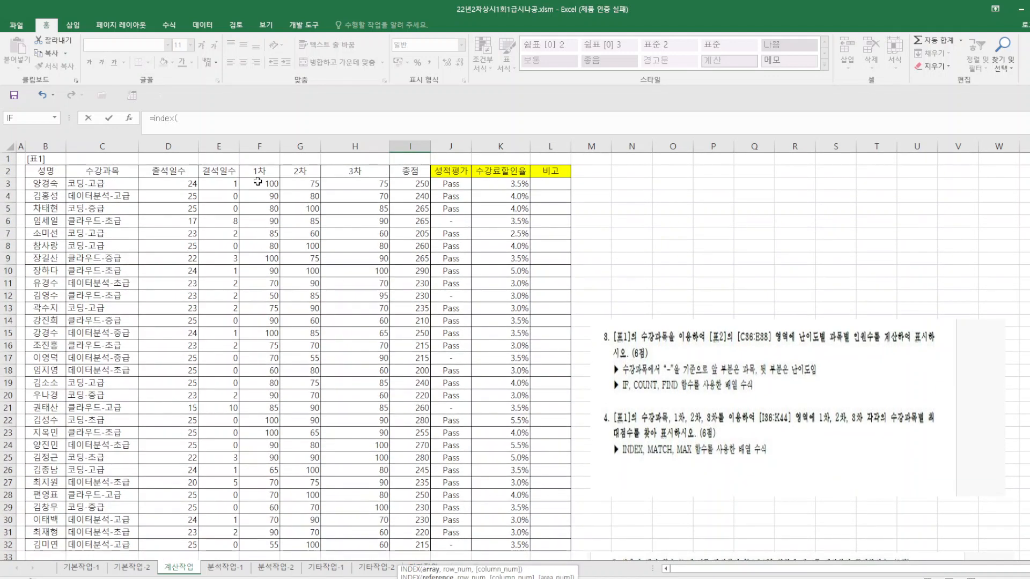
pyautogui.moveTo(220, 184); pyautogui.dragTo(258, 545)
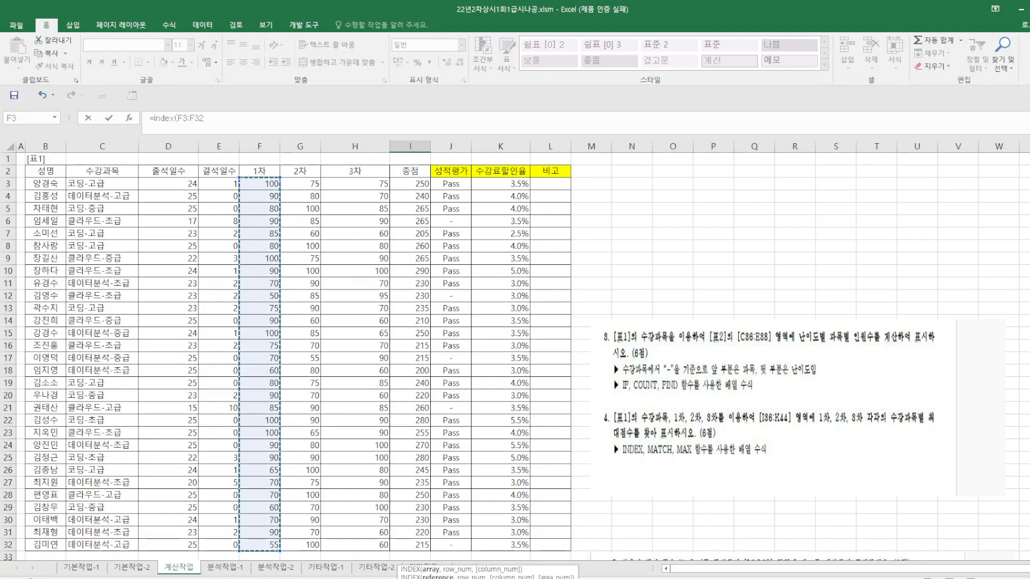
pyautogui.press('F4')
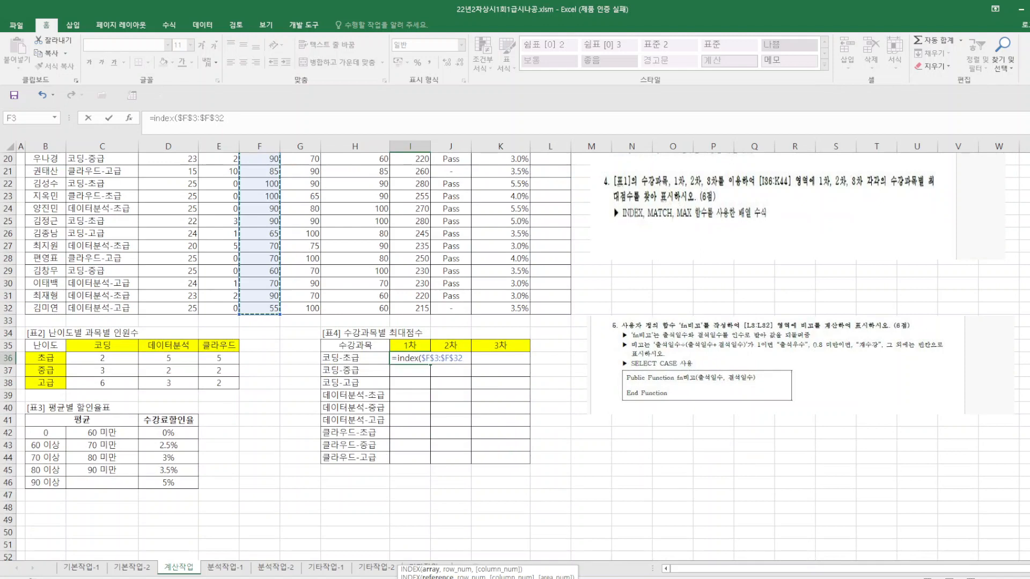
pyautogui.press('F4')
pyautogui.press('F4')
pyautogui.press('F4')
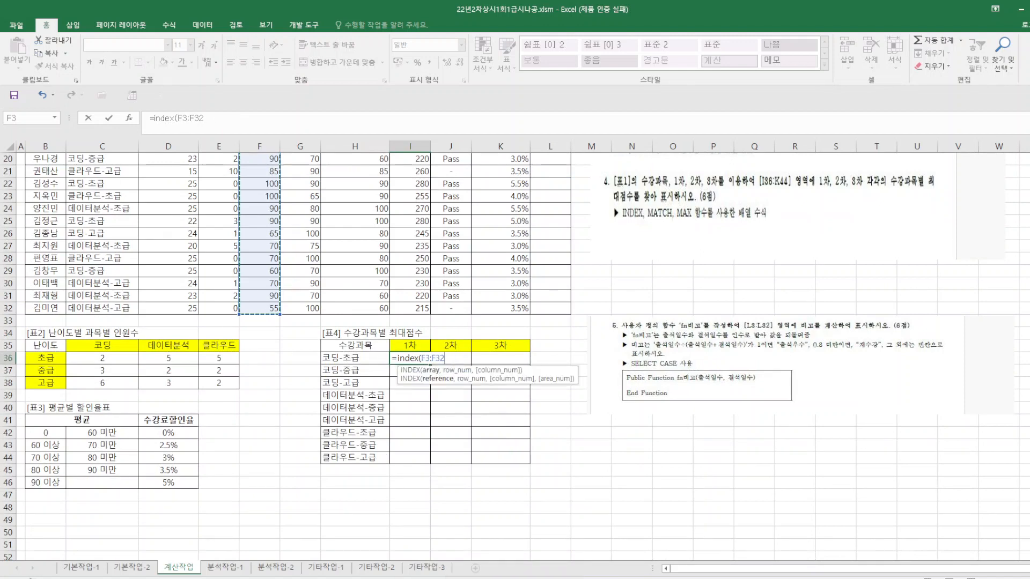
pyautogui.press('F4')
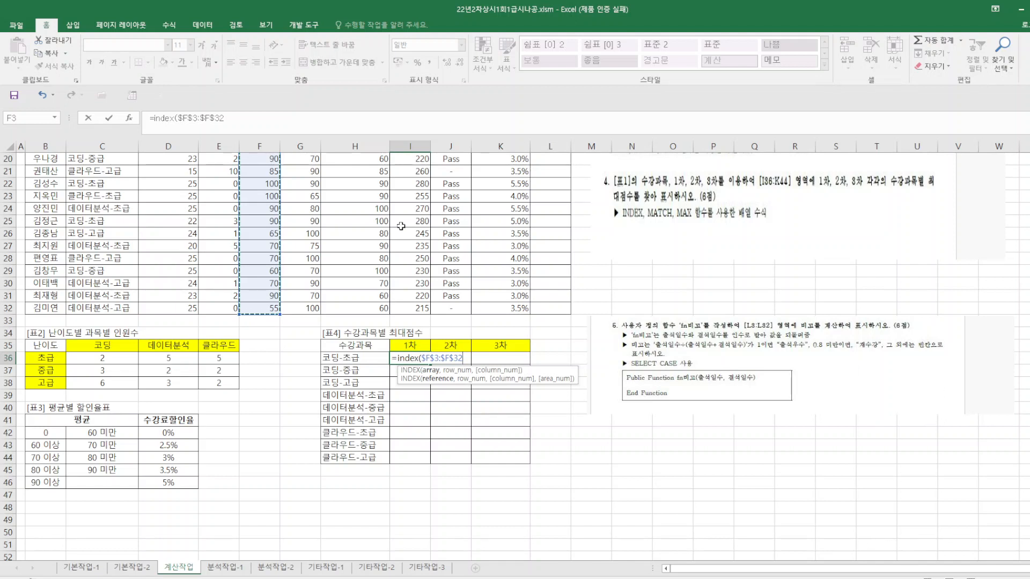
pyautogui.press('F4')
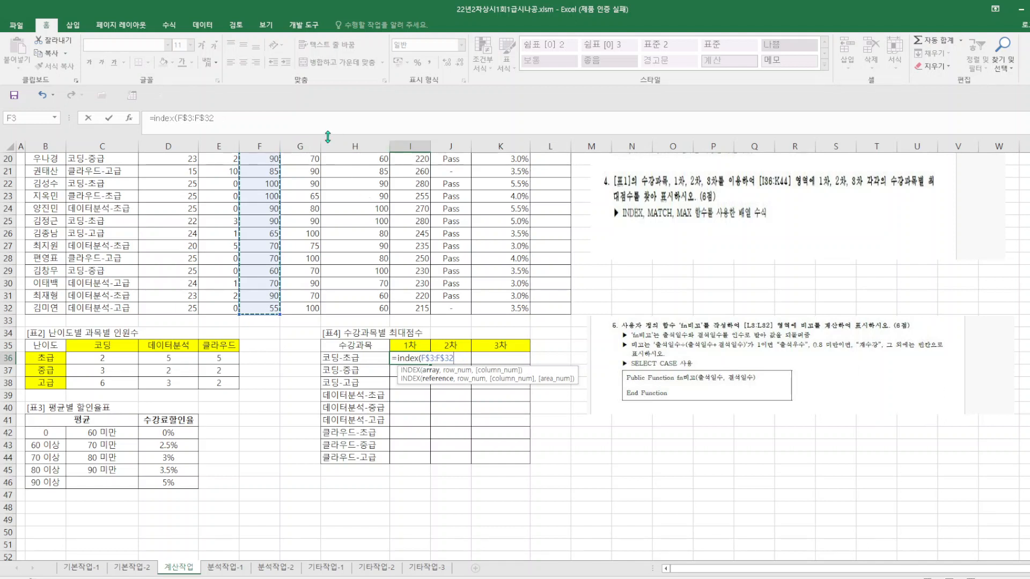
pyautogui.click(233, 120)
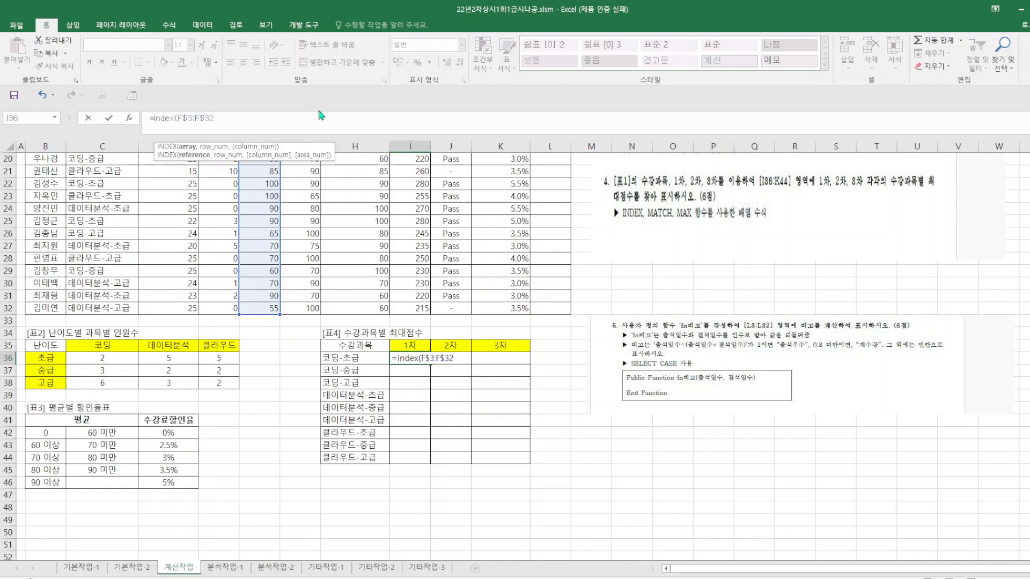
# Add match(max(( as the row argument of the I36 formula, followed by the absolute 수강과목 range $C$3:$C$32.
pyautogui.write(',match')
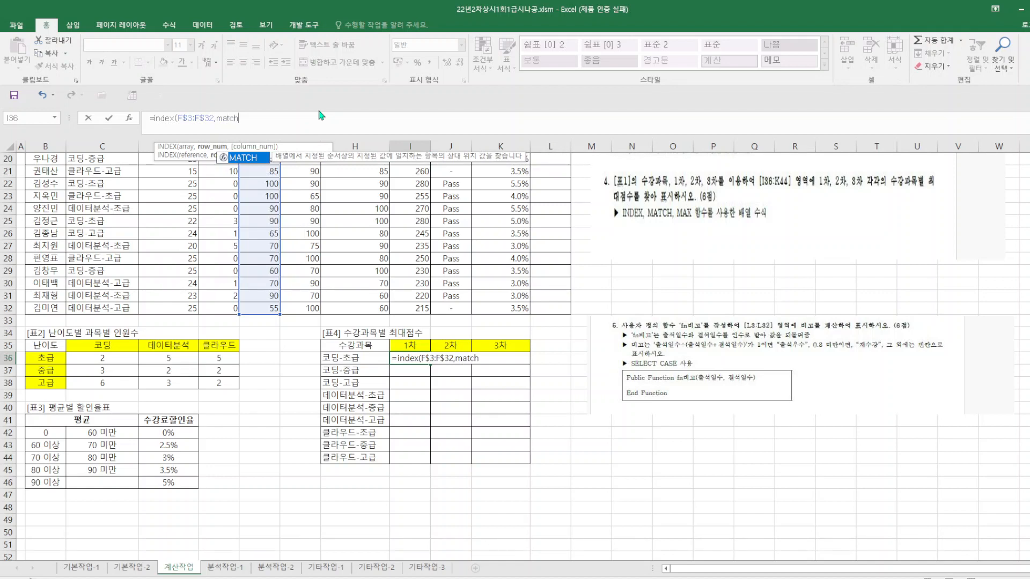
pyautogui.write('(max')
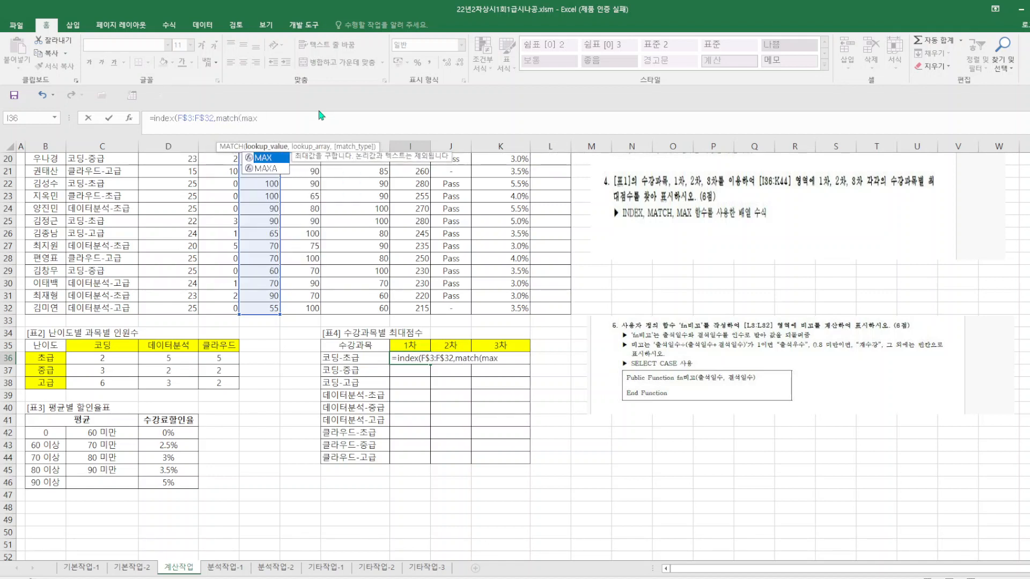
pyautogui.write('((')
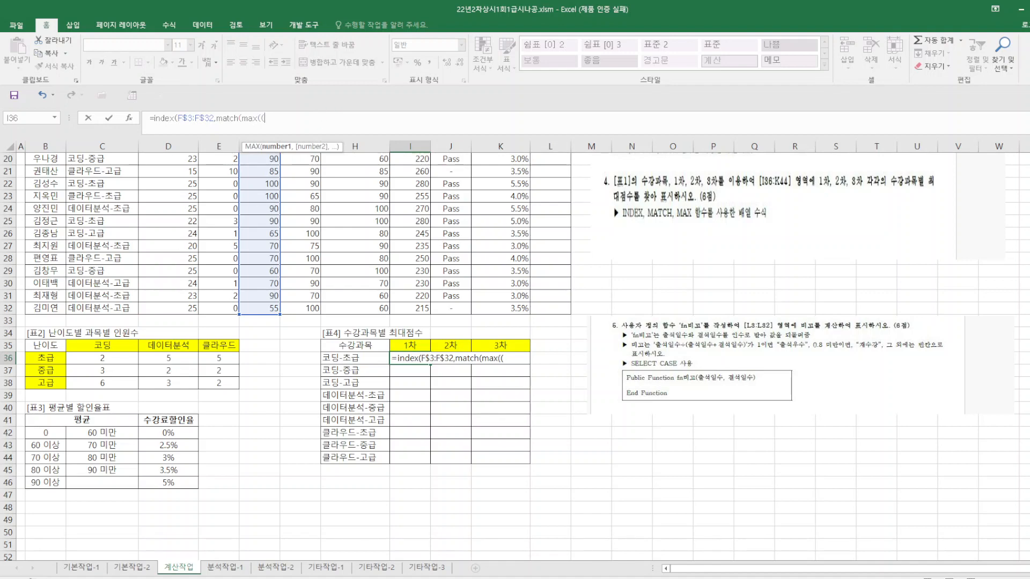
pyautogui.scroll(6, 608, 266)
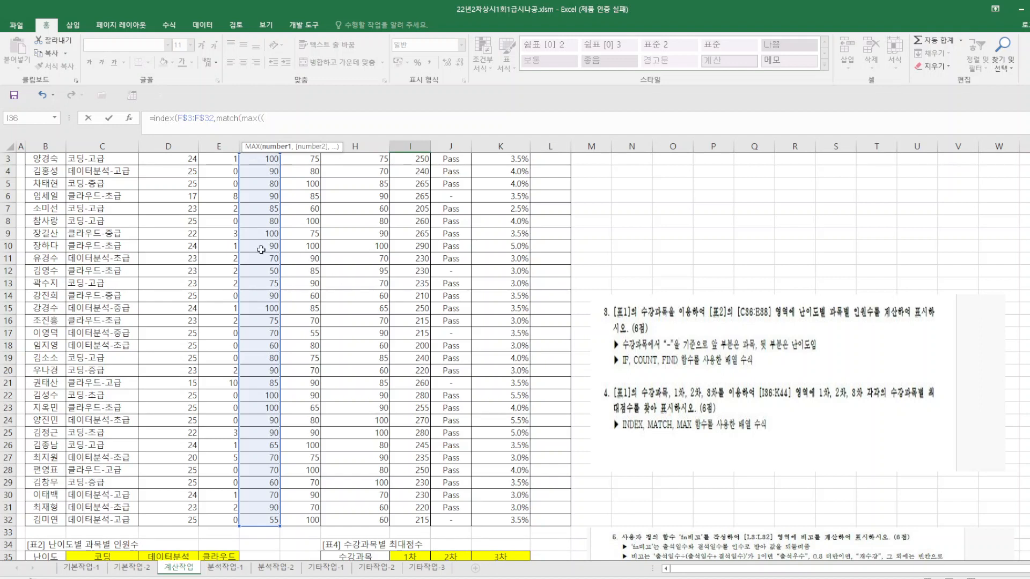
pyautogui.moveTo(106, 161); pyautogui.dragTo(114, 519)
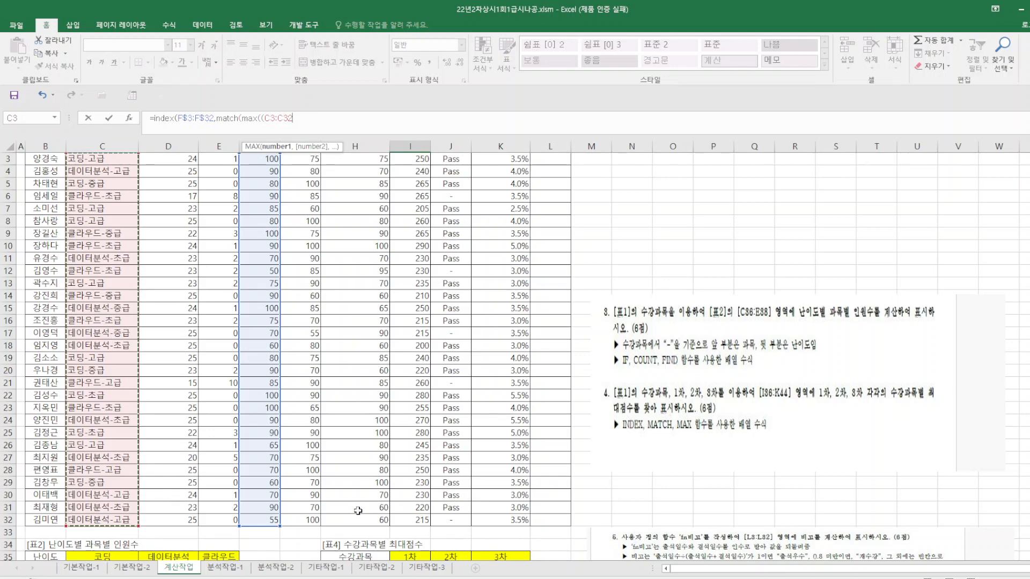
pyautogui.press('F4')
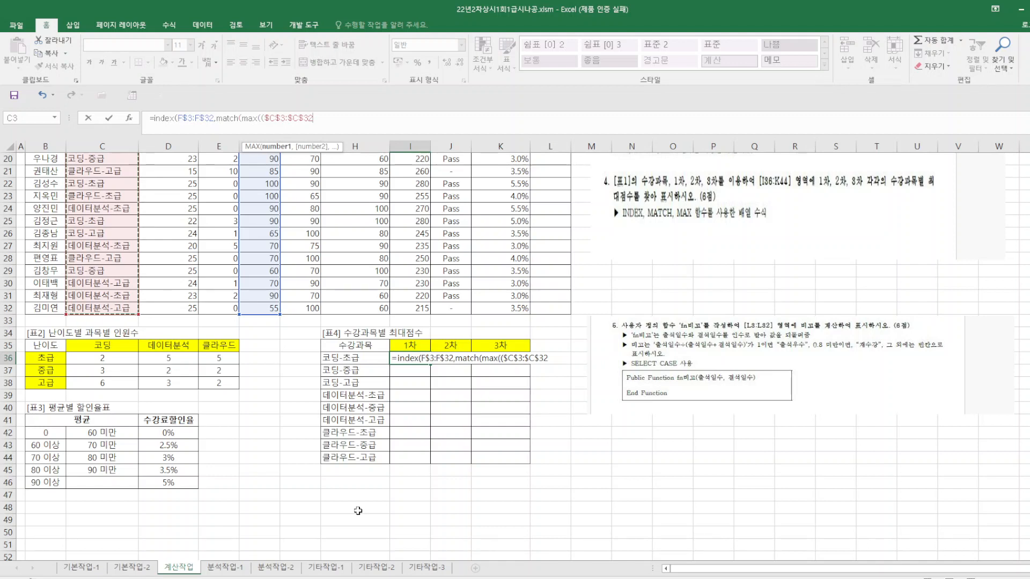
# Complete the condition by comparing the 수강과목 range with $H36, locking only the column, and close its parenthesis.
pyautogui.write('=')
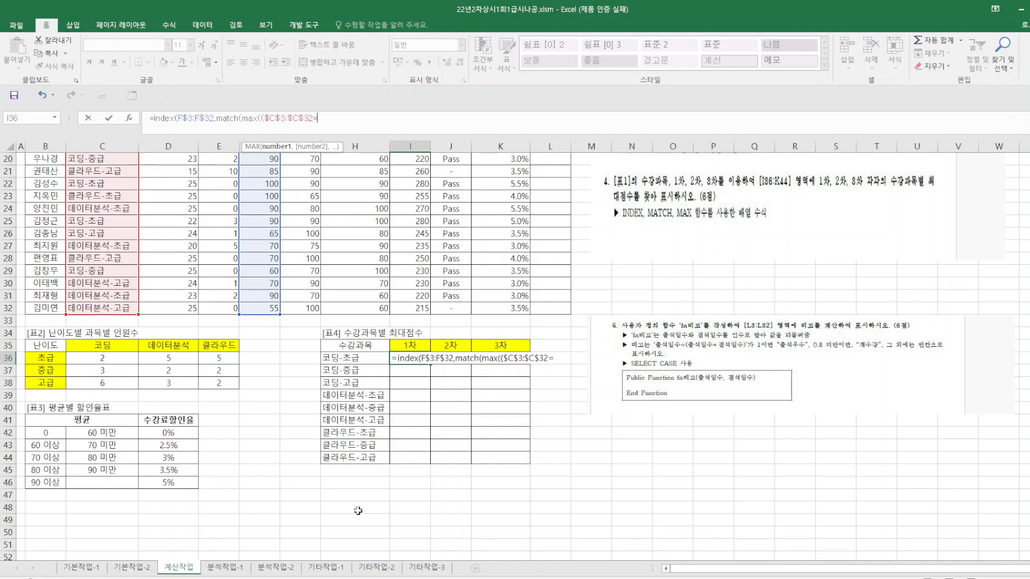
pyautogui.click(371, 358)
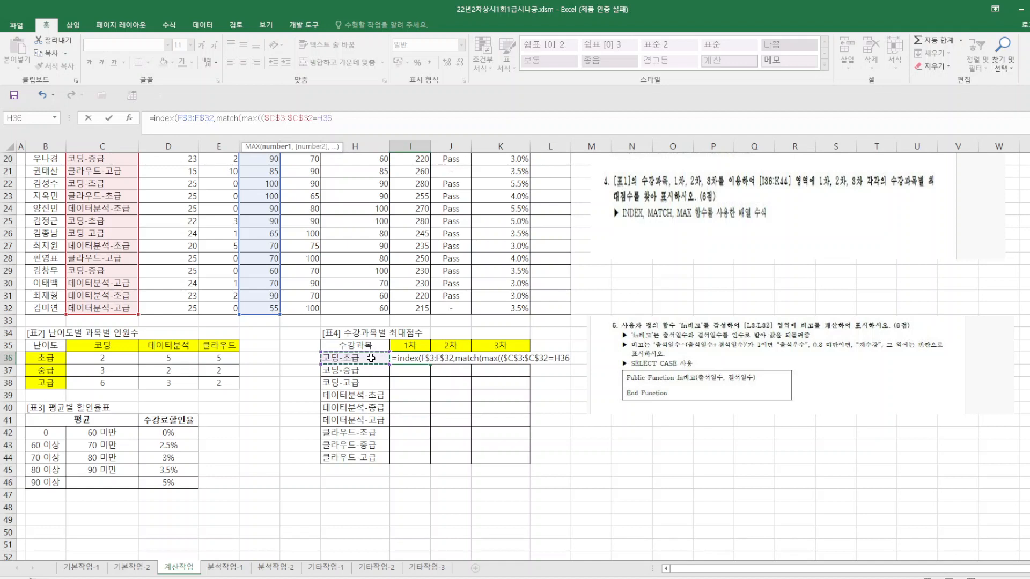
pyautogui.press('F4')
pyautogui.press('F4')
pyautogui.press('F4')
pyautogui.write(')')
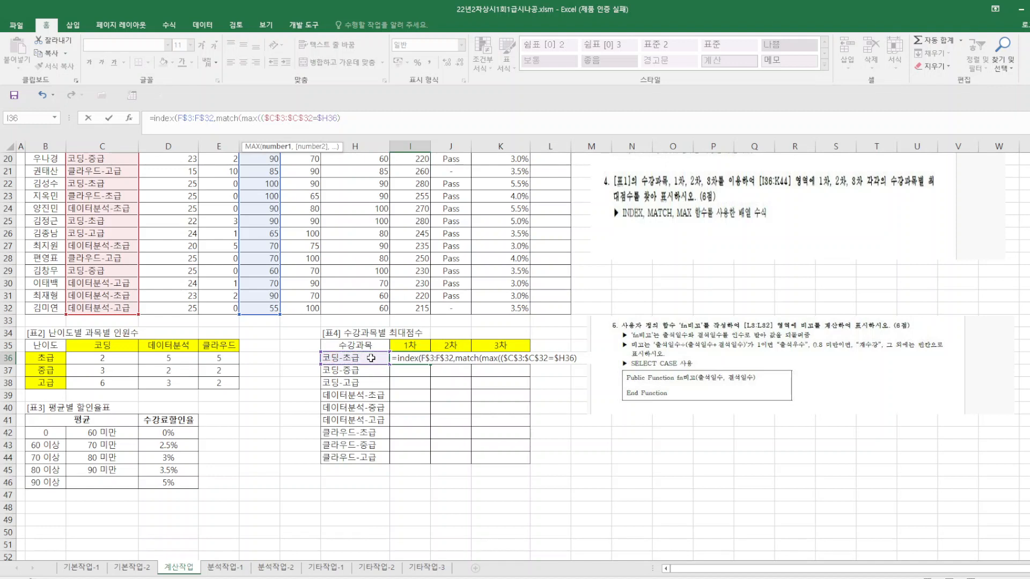
# Add a comma and a copy of the condition ($C$3:$C$32=$H36) as the second part of the I36 formula.
pyautogui.write(',')
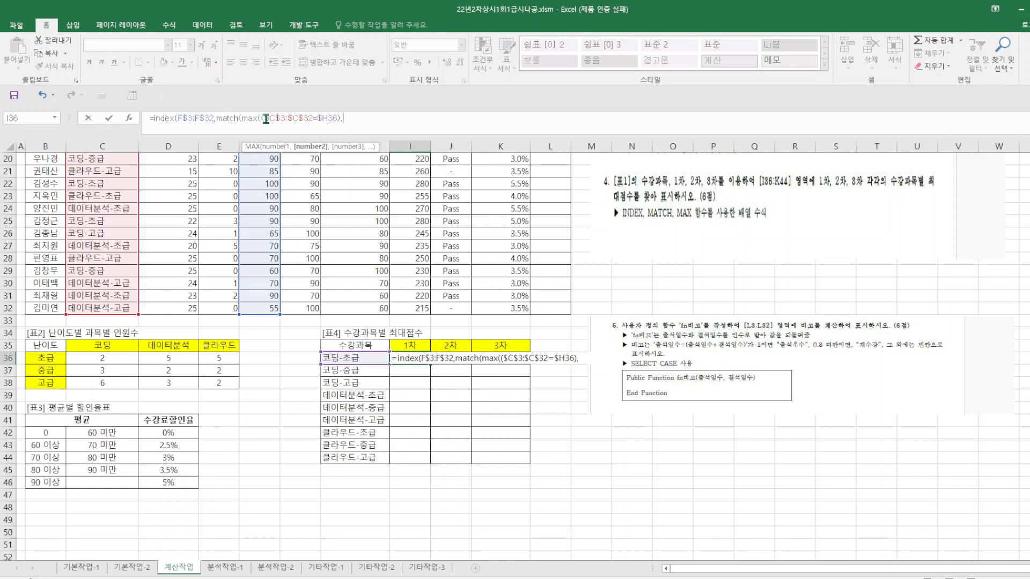
pyautogui.moveTo(262, 118); pyautogui.dragTo(344, 119)
pyautogui.hotkey('ctrl', 'c')
pyautogui.rightClick(353, 121)
pyautogui.press('Escape')
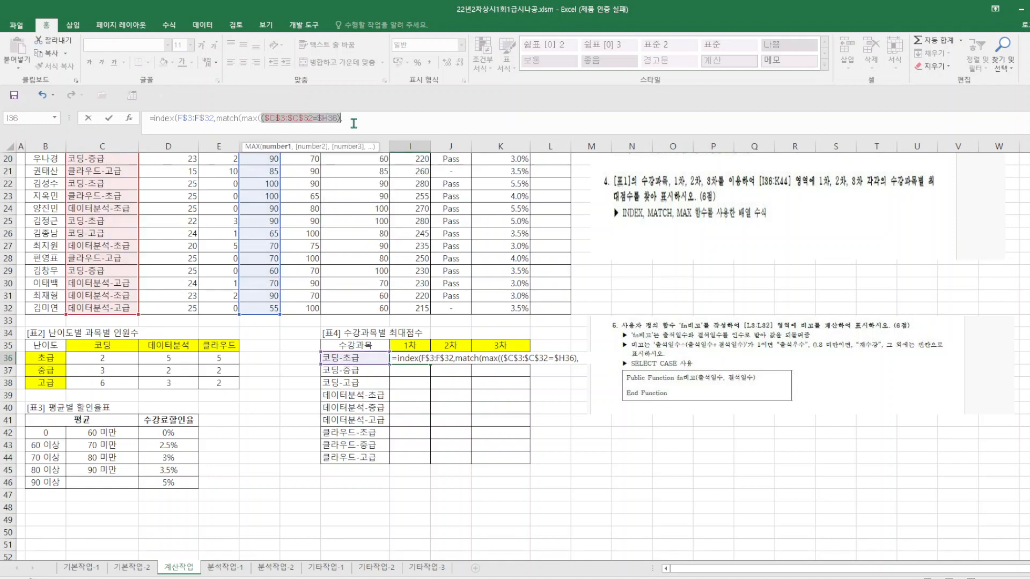
pyautogui.click(355, 122)
pyautogui.hotkey('ctrl', 'v')
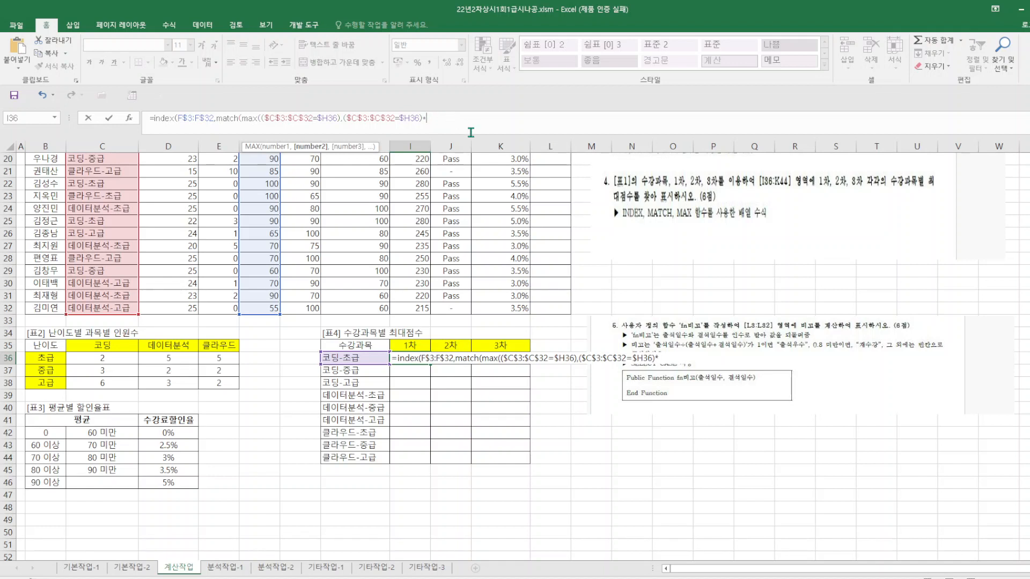
# Multiply the second condition in I36 by the 1차 range F$3:F$32 with only rows locked, and end the formula with match type 0.
pyautogui.click(475, 124)
pyautogui.scroll(3, 515, 349)
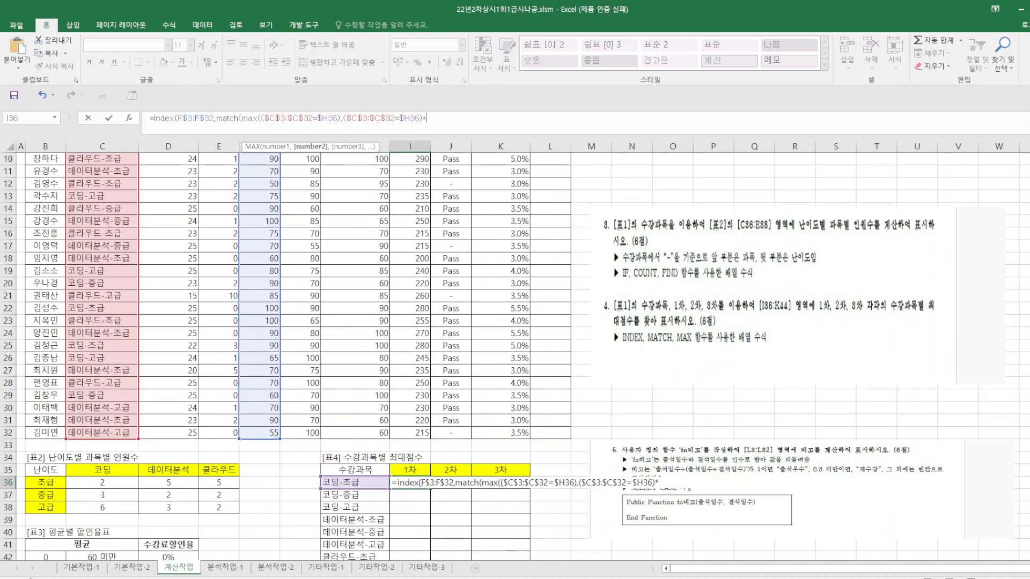
pyautogui.scroll(3, 515, 357)
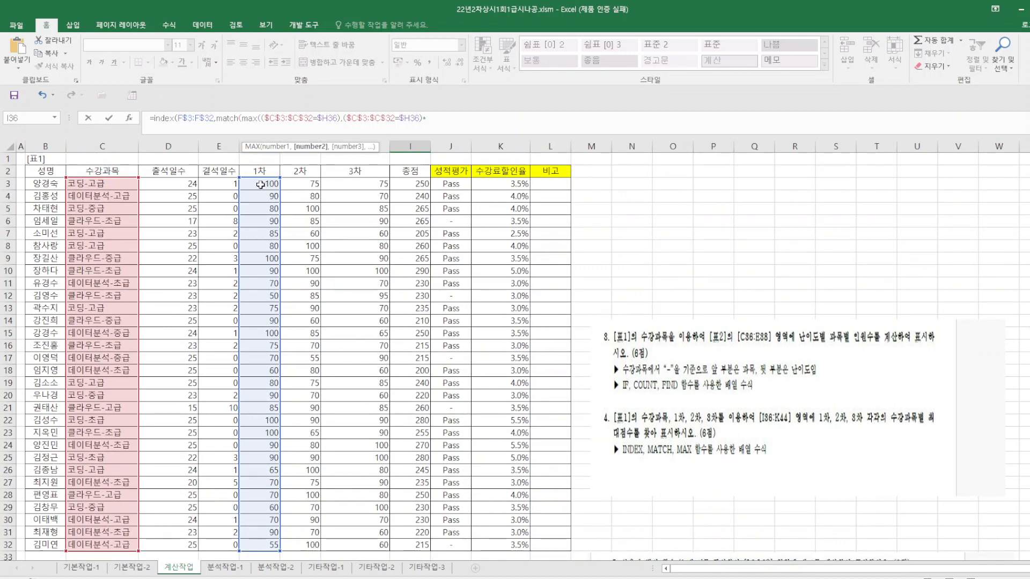
pyautogui.moveTo(264, 184); pyautogui.dragTo(263, 510)
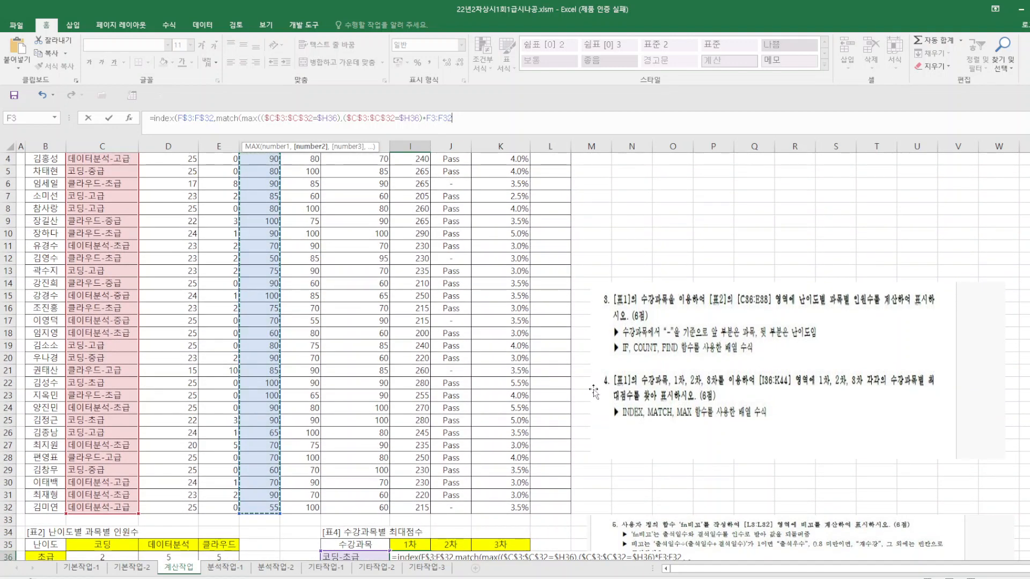
pyautogui.press('F4')
pyautogui.press('F4')
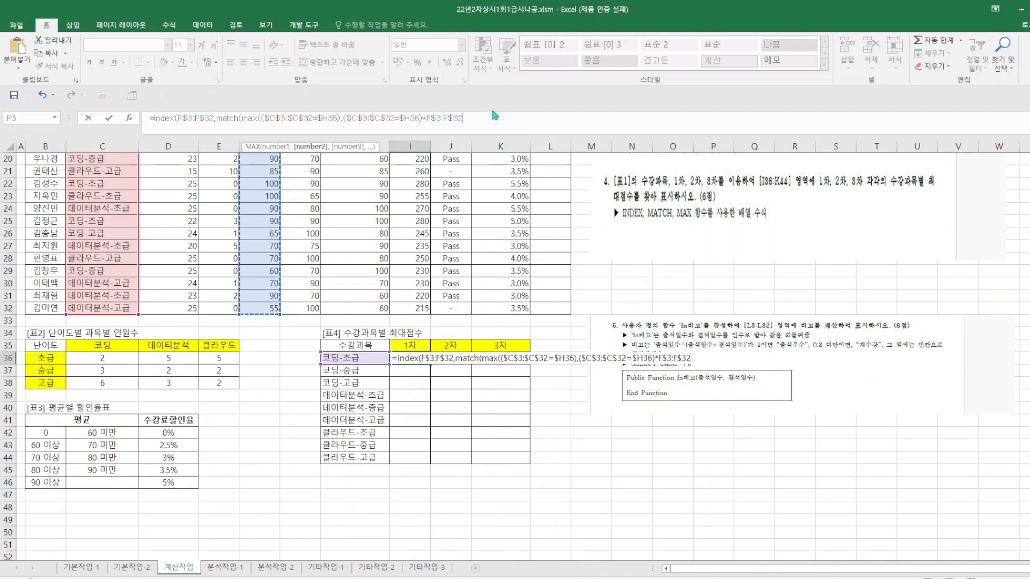
pyautogui.write(',0')
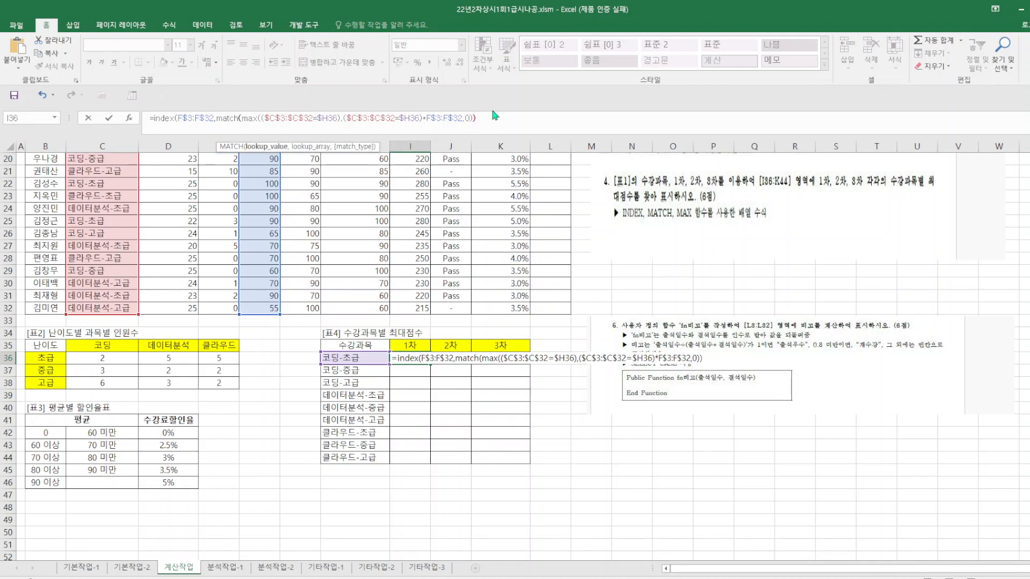
pyautogui.write(')')
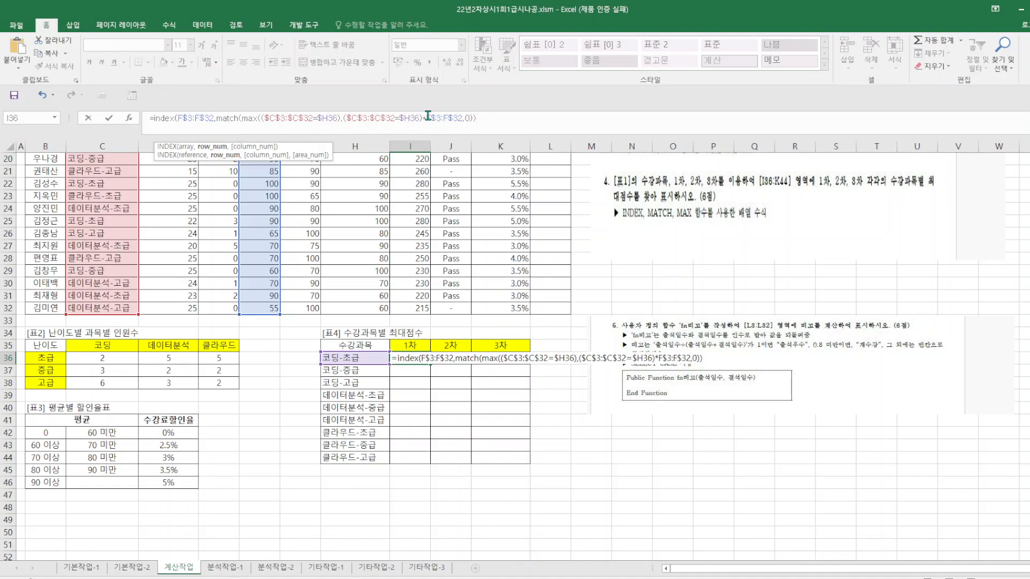
# Multiply the first condition inside MAX by a copy of F$3:F$32 as well, and close the MAX parenthesis.
pyautogui.moveTo(427, 118); pyautogui.dragTo(457, 119)
pyautogui.rightClick(456, 119)
pyautogui.click(481, 139)
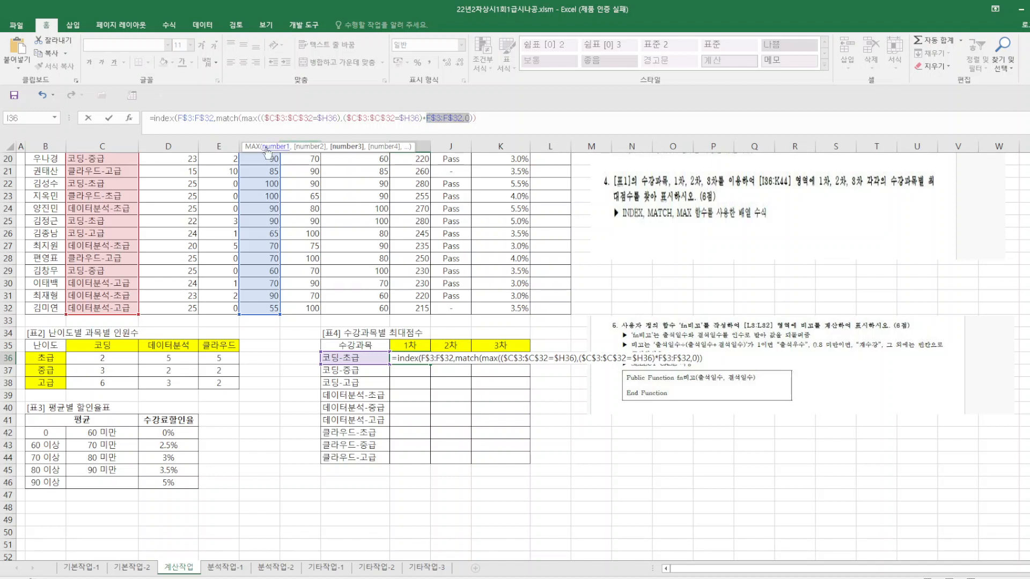
pyautogui.click(341, 117)
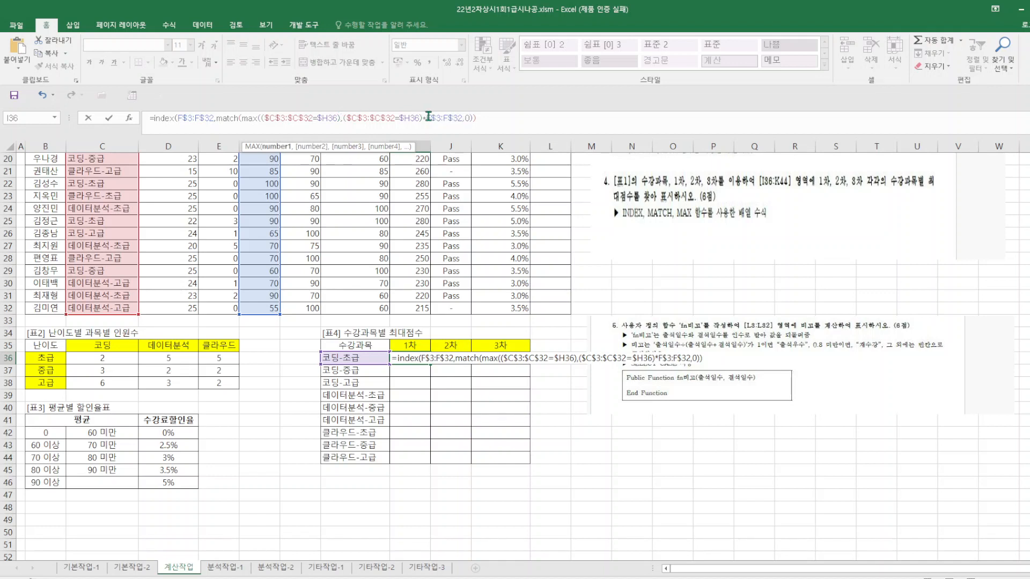
pyautogui.write('*')
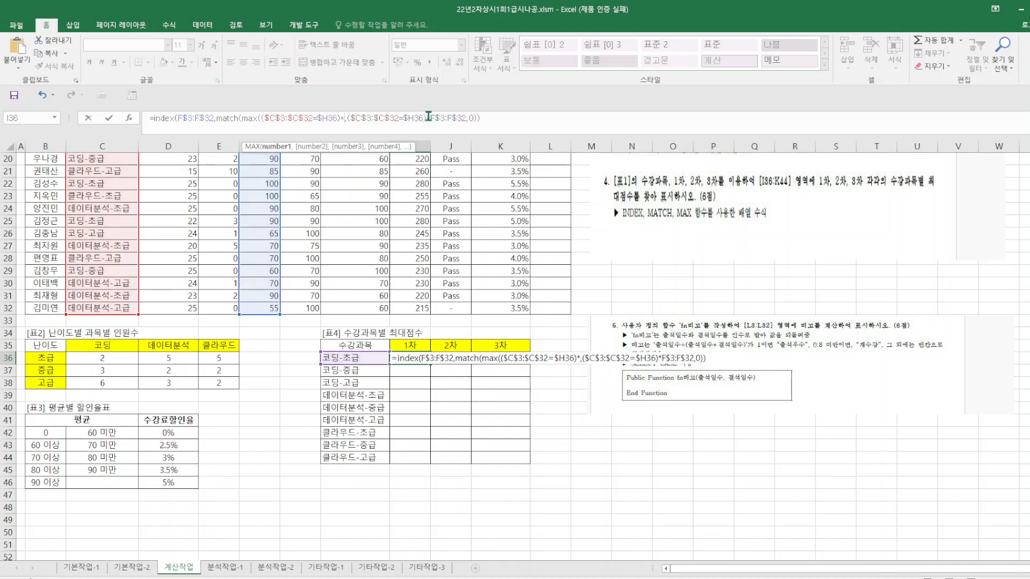
pyautogui.hotkey('ctrl', 'v')
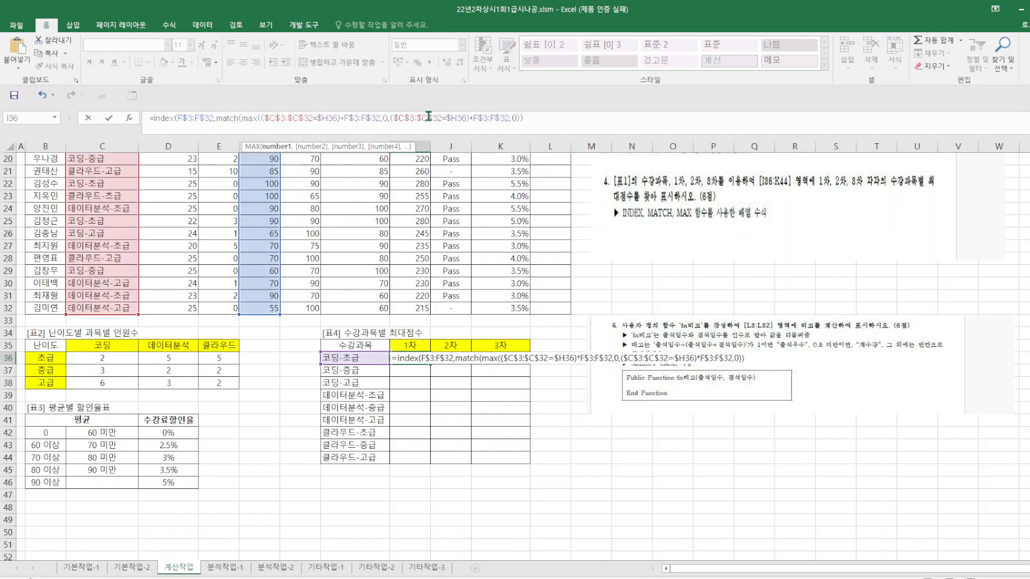
pyautogui.press('BackSpace')
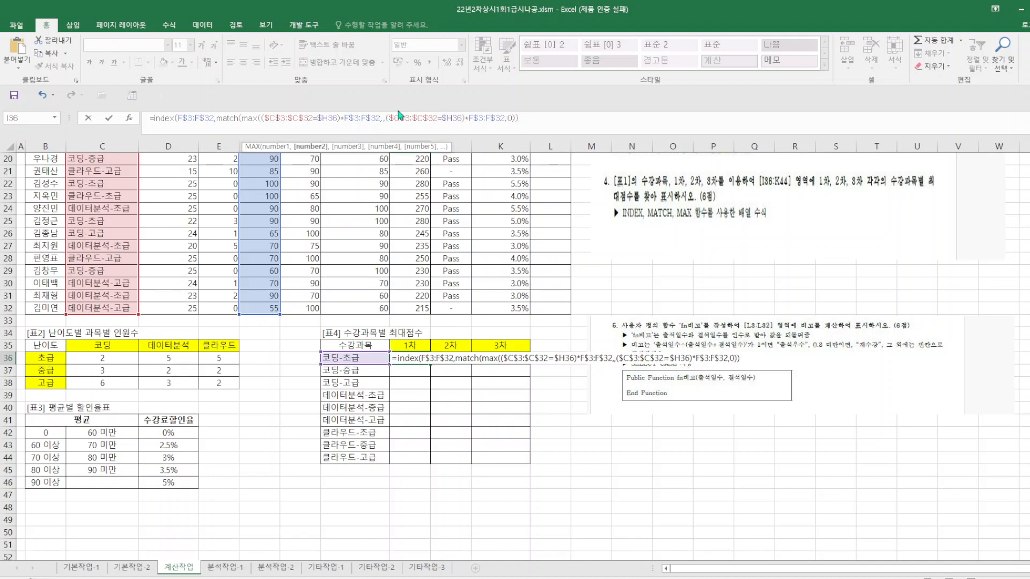
pyautogui.press('BackSpace')
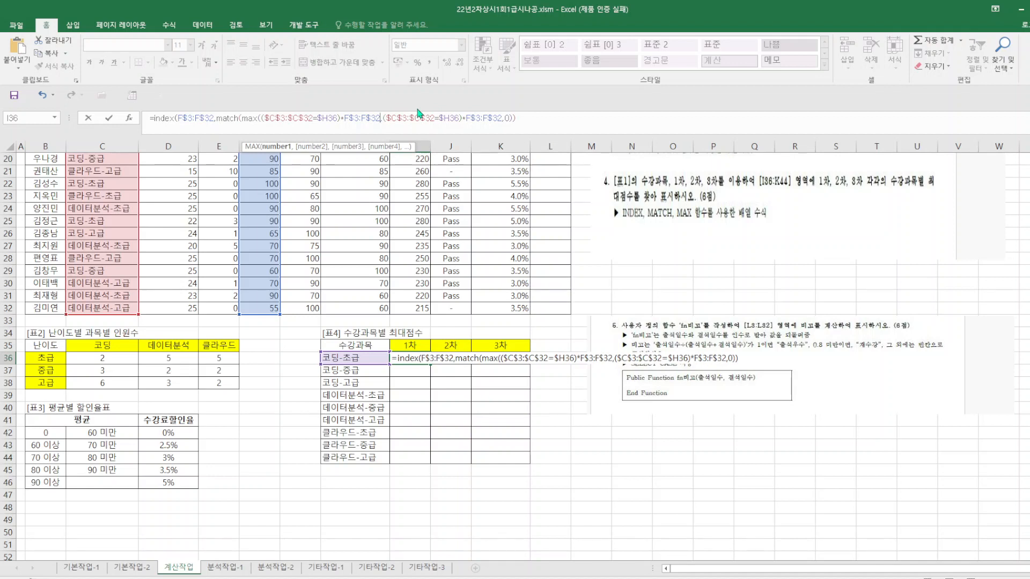
pyautogui.write(')')
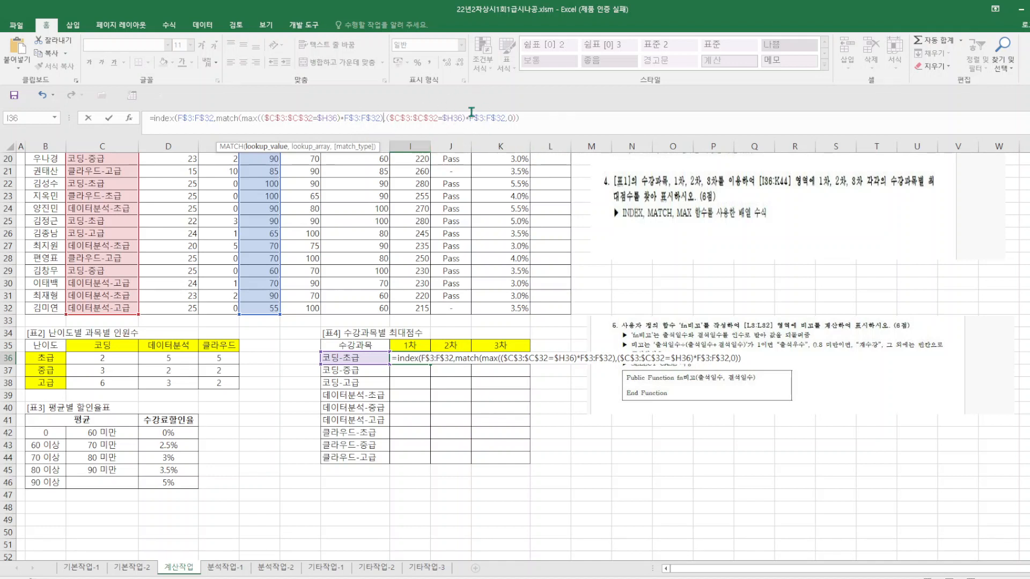
# Enter the I36 formula as an array formula and fill it across I36:K44.
pyautogui.click(531, 120)
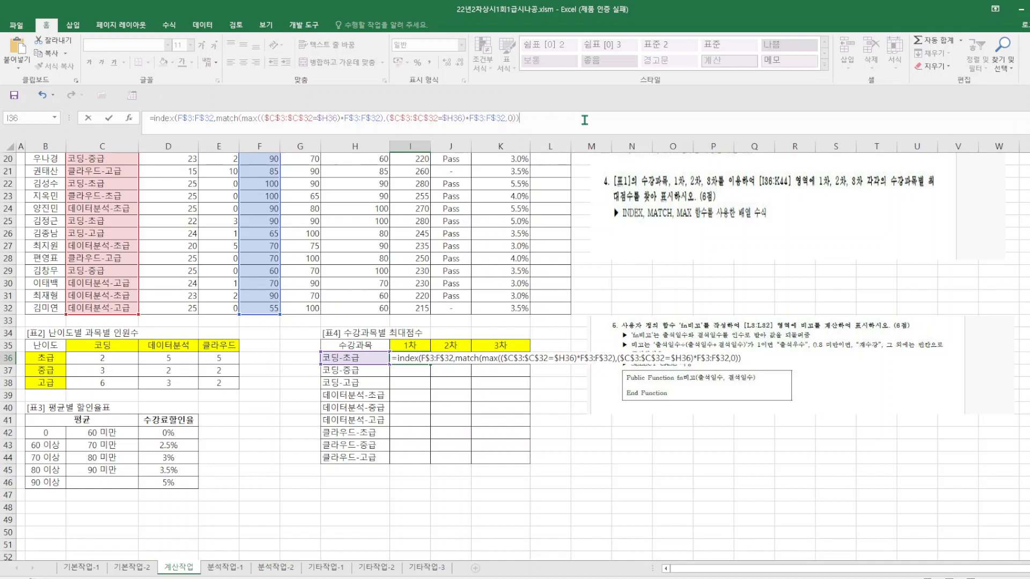
pyautogui.hotkey('ctrl', 'shift', 'Return')
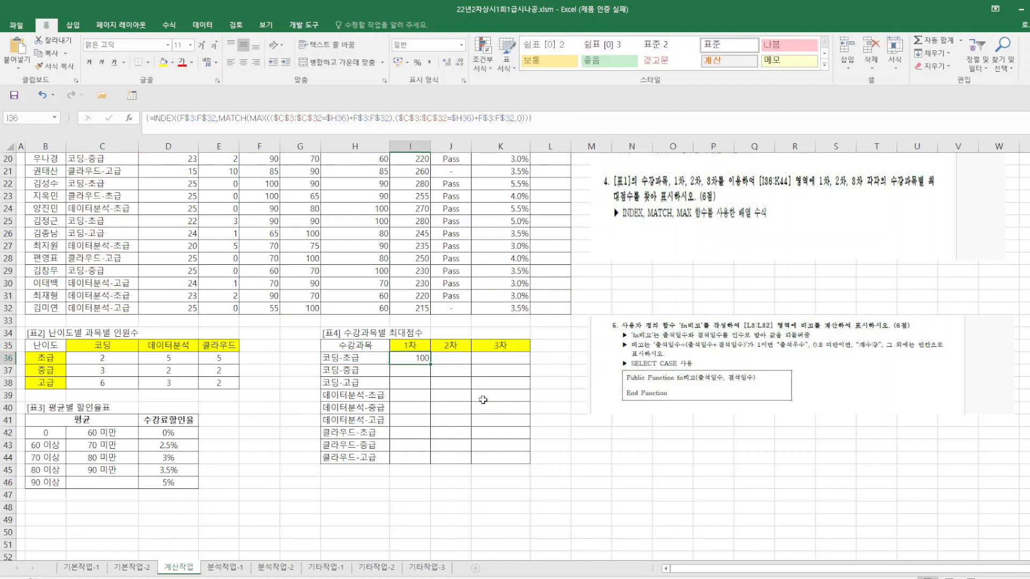
pyautogui.moveTo(431, 365); pyautogui.dragTo(531, 465)
pyautogui.click(664, 497)
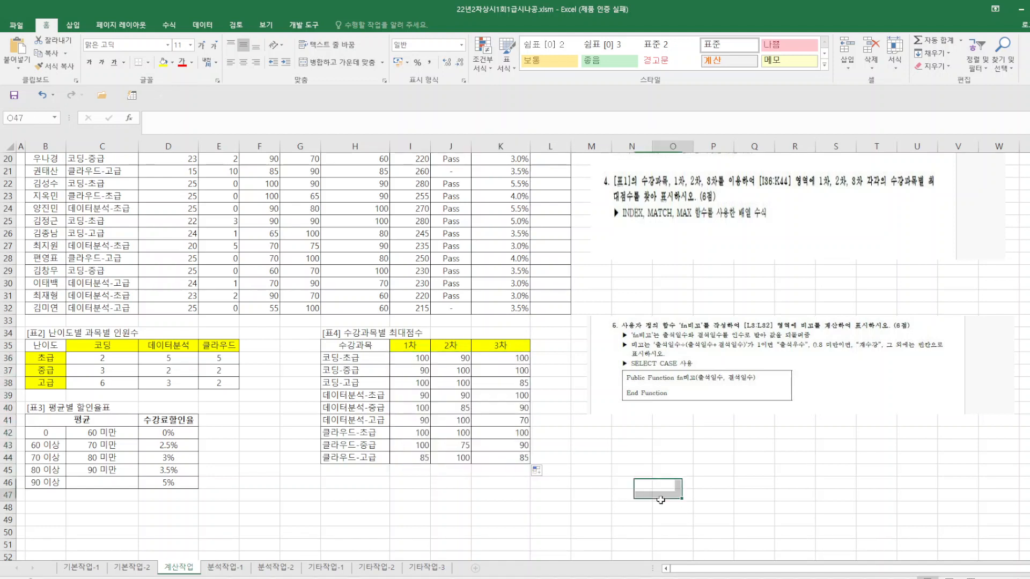
# Copy the full text of the formula in I36.
pyautogui.click(413, 358)
pyautogui.moveTo(561, 119); pyautogui.dragTo(133, 105)
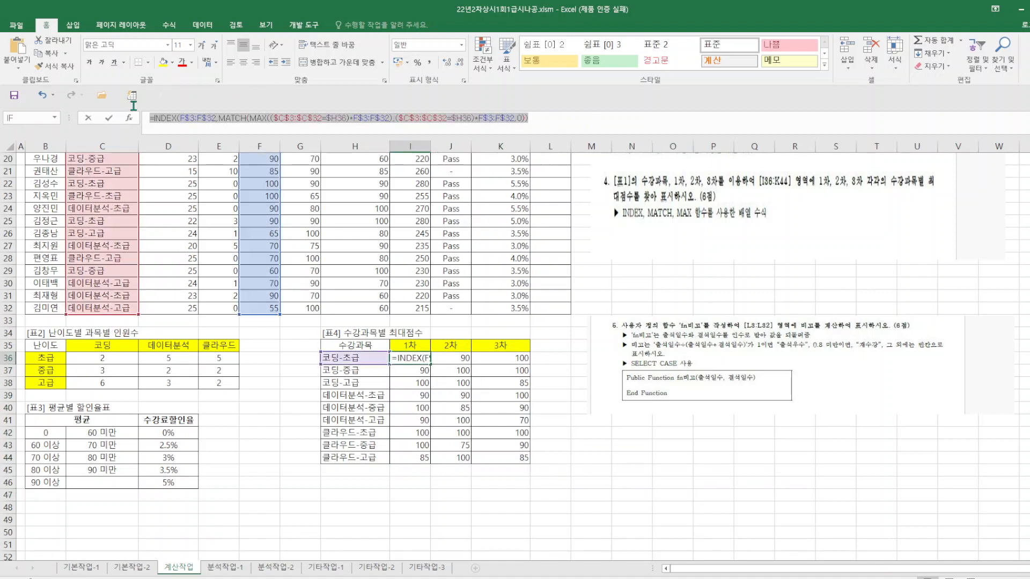
pyautogui.rightClick(177, 119)
pyautogui.click(201, 138)
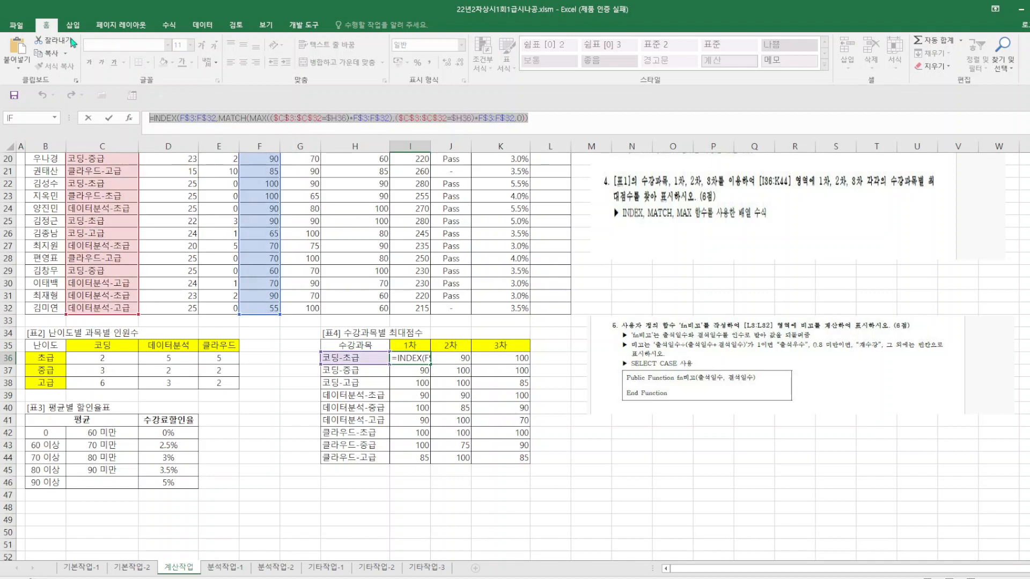
pyautogui.click(71, 25)
pyautogui.click(672, 470)
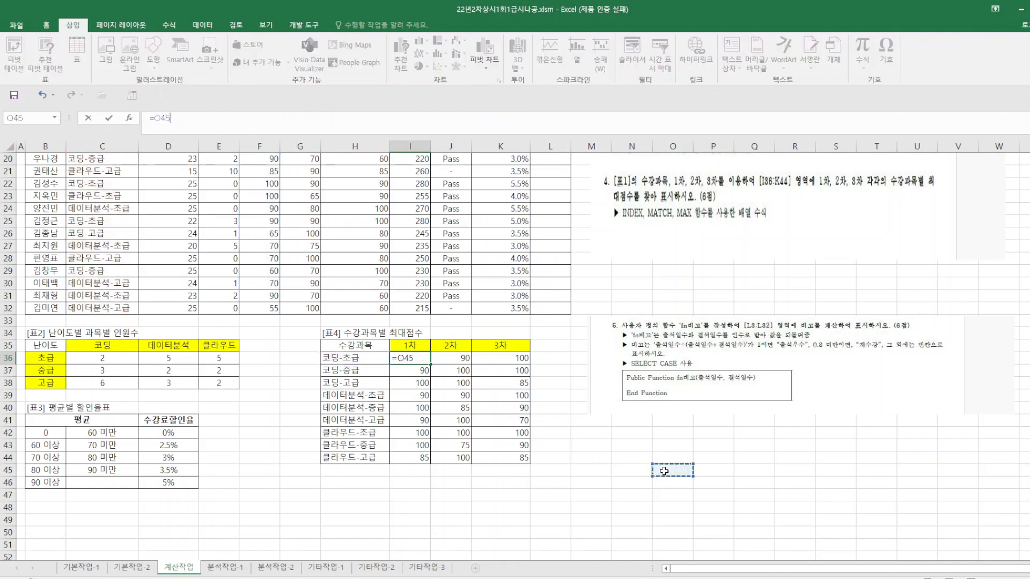
pyautogui.click(181, 544)
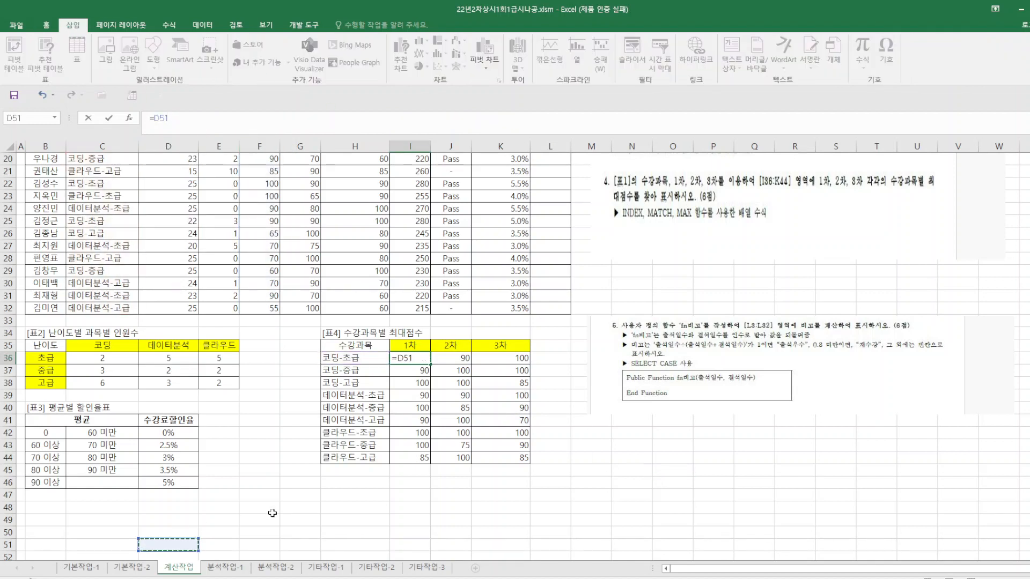
pyautogui.click(272, 511)
pyautogui.press('Escape')
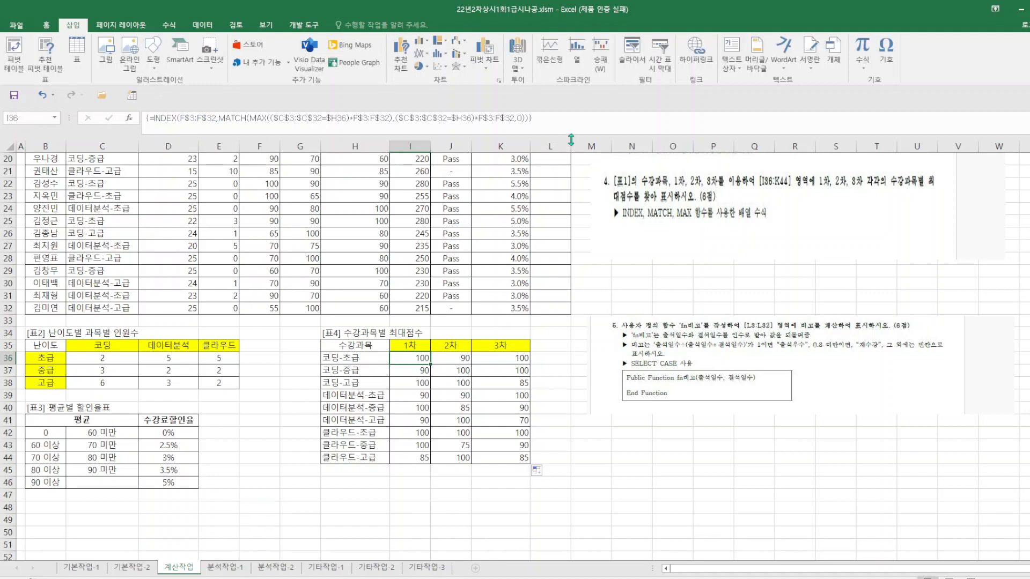
pyautogui.moveTo(558, 119); pyautogui.dragTo(54, 89)
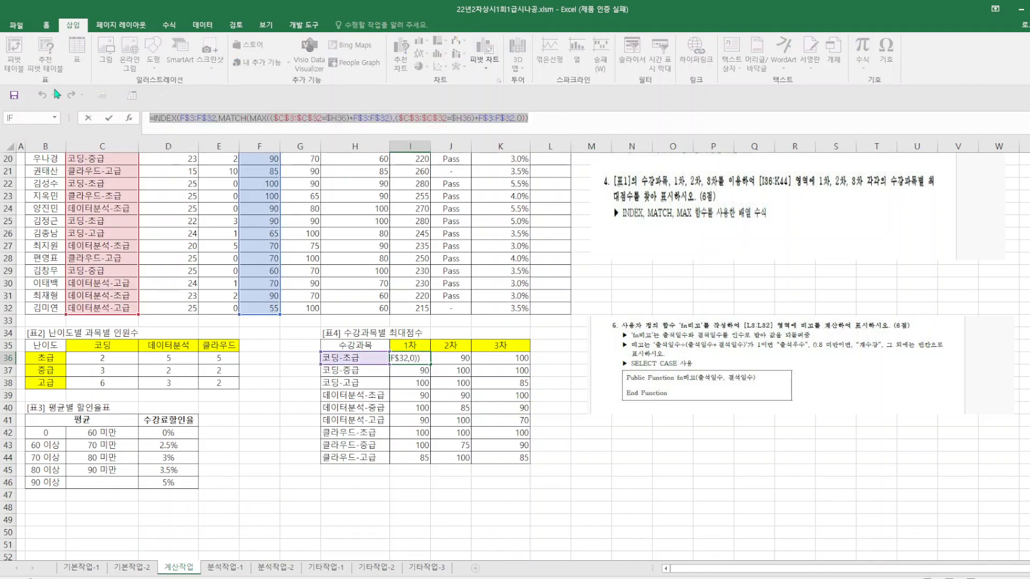
pyautogui.hotkey('ctrl', 'shift', 'Return')
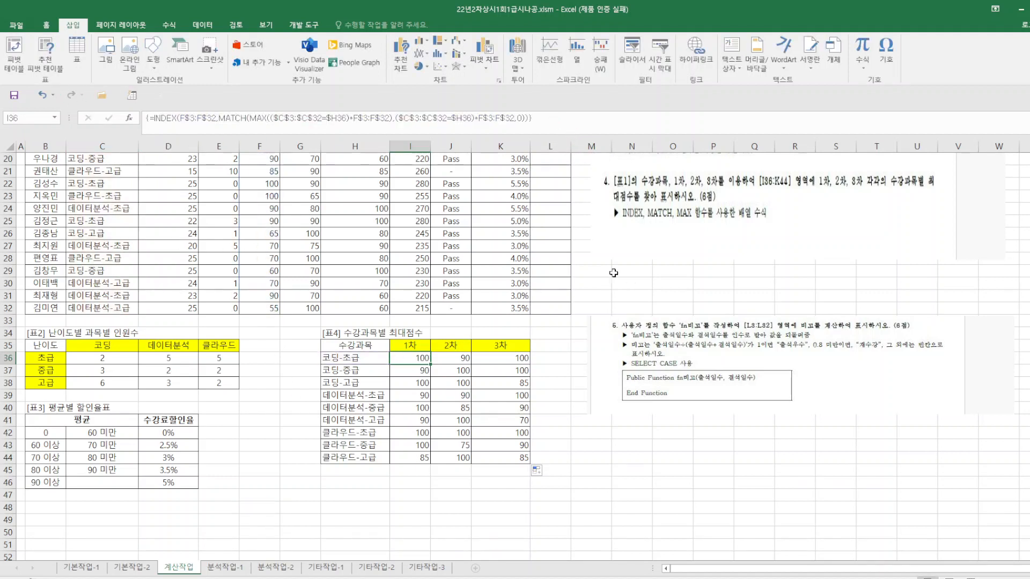
pyautogui.moveTo(535, 114); pyautogui.dragTo(43, 95)
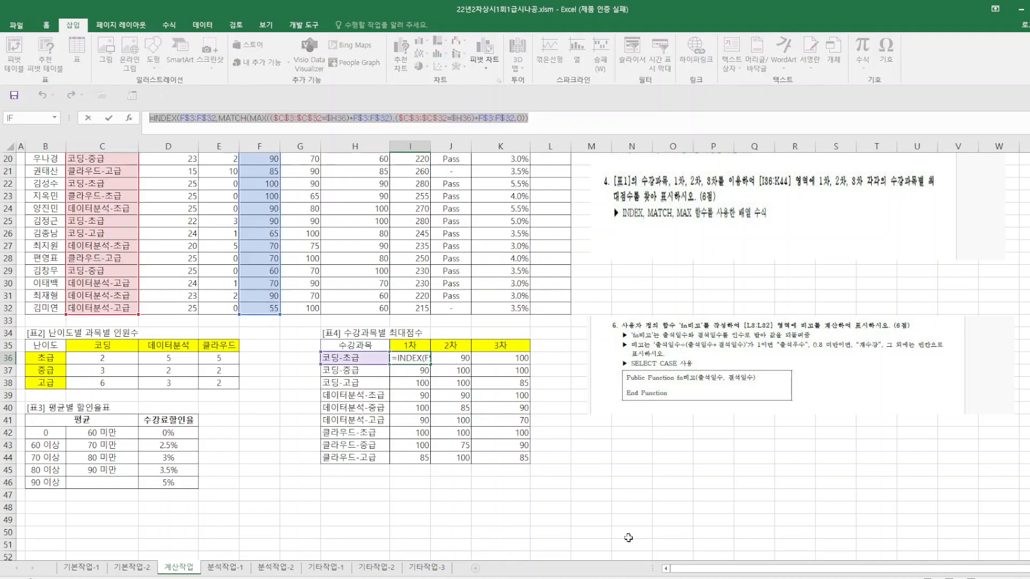
pyautogui.press('Escape')
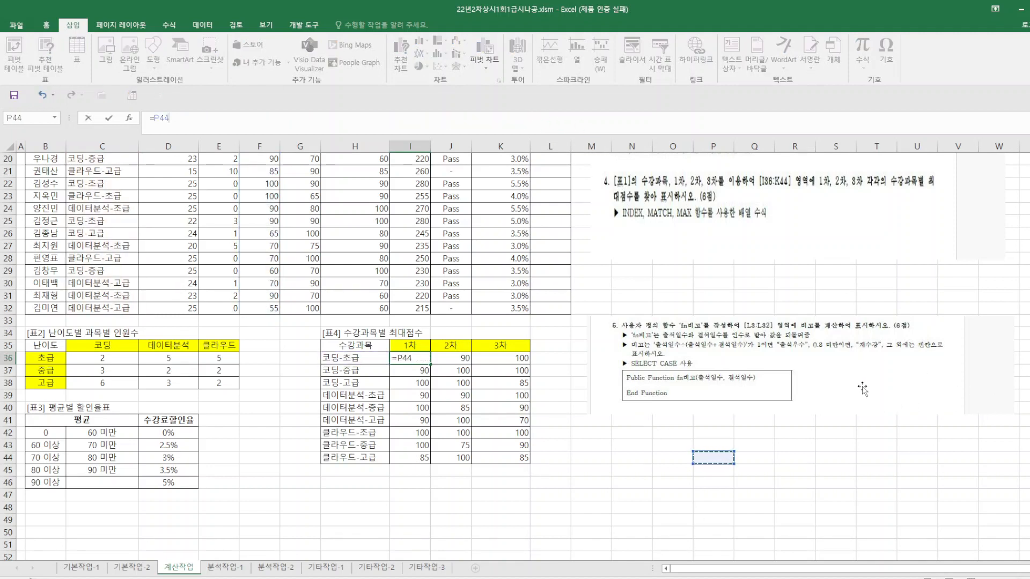
# Draw a bevel shape about 15.35 cm wide and 2.59 cm high below [표4], across rows 47 to 51.
pyautogui.click(185, 517)
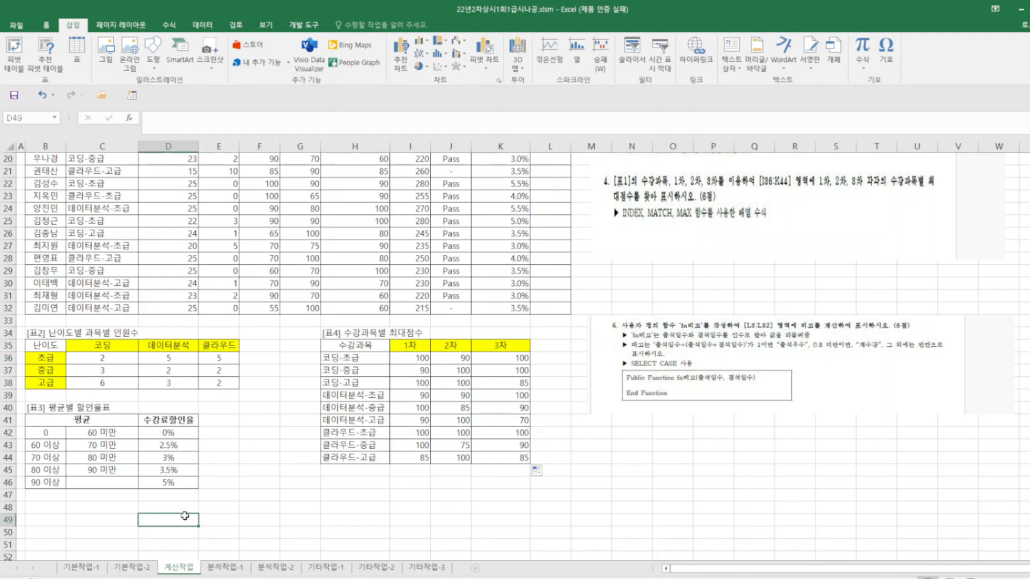
pyautogui.click(154, 68)
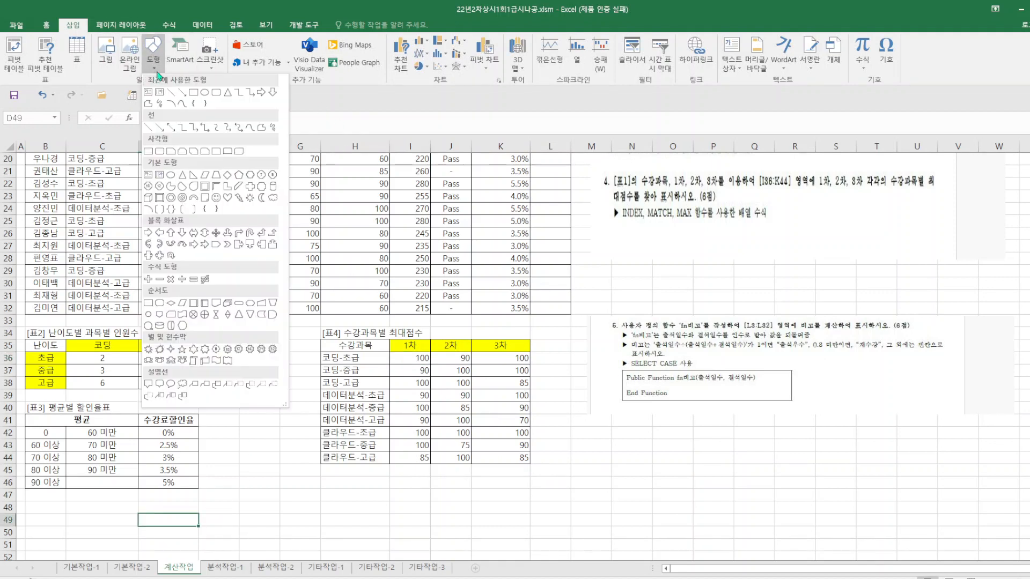
pyautogui.click(159, 198)
pyautogui.moveTo(227, 490)
pyautogui.mouseDown()
pyautogui.moveTo(529, 551)
pyautogui.moveTo(555, 547)
pyautogui.mouseUp()
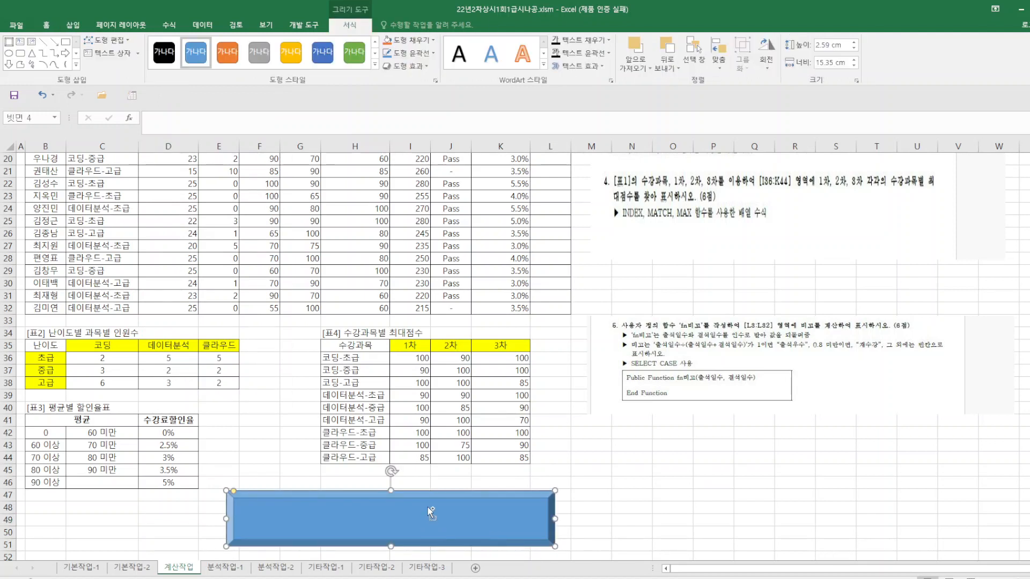
# Paste the copied formula as a text box and place it over the bevel shape, widened to about 15.95 cm.
pyautogui.hotkey('ctrl', 'v')
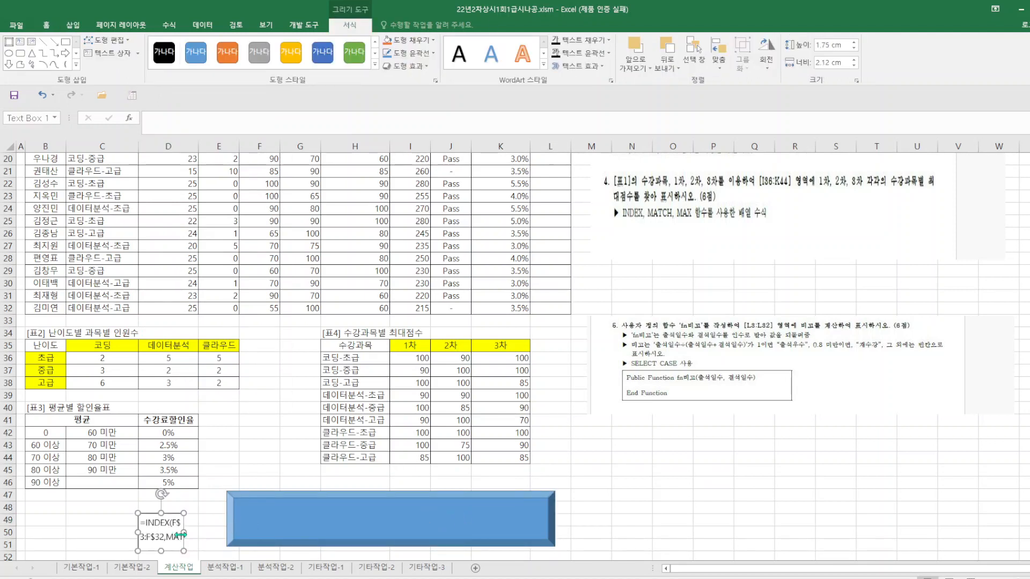
pyautogui.moveTo(184, 532); pyautogui.dragTo(479, 532)
pyautogui.moveTo(391, 513); pyautogui.dragTo(474, 502)
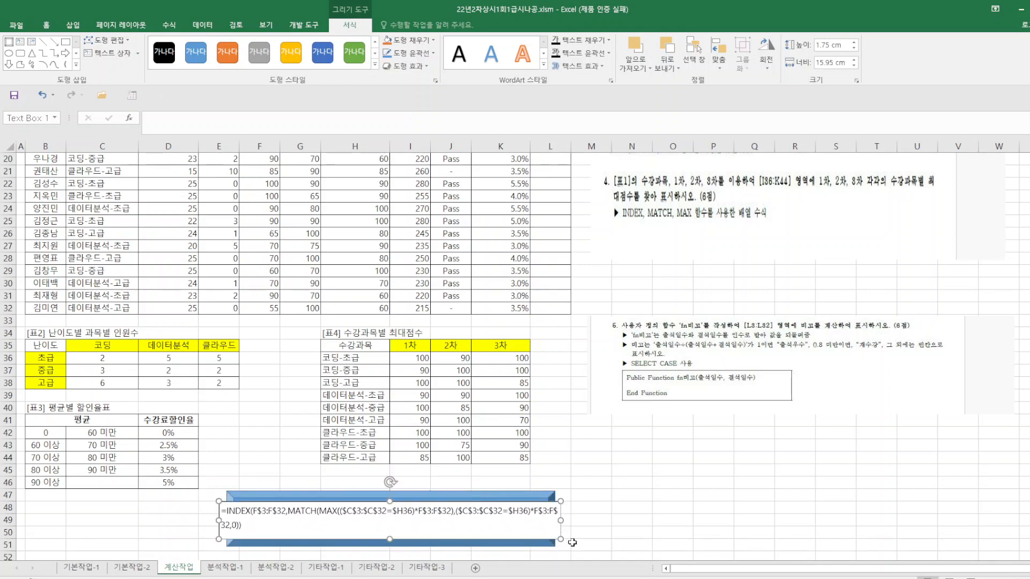
# Resize the formula text box to about 11.11 cm by 2.01 cm and centre it on the bevel shape.
pyautogui.moveTo(560, 541); pyautogui.dragTo(228, 525)
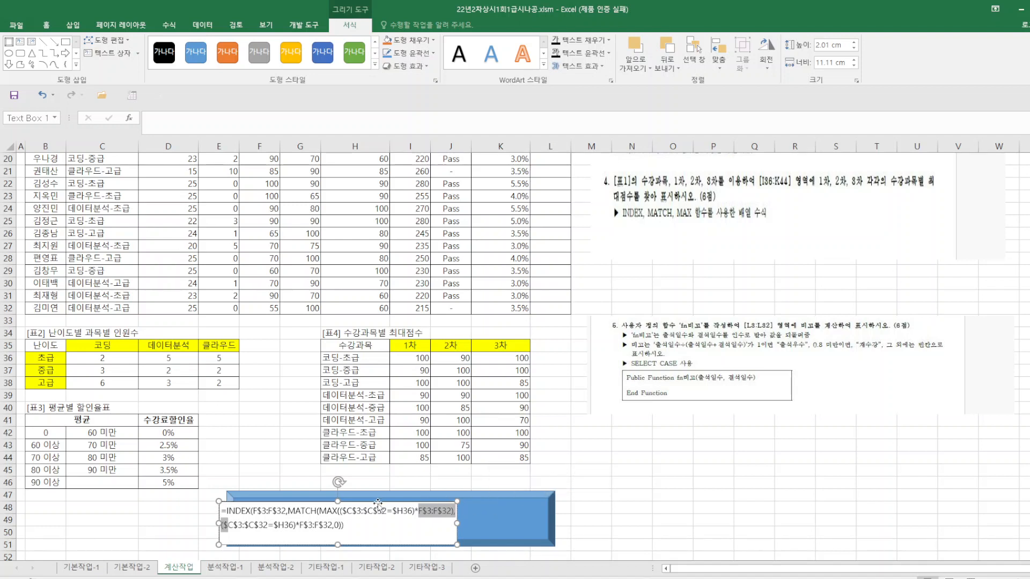
pyautogui.moveTo(378, 504); pyautogui.dragTo(338, 502)
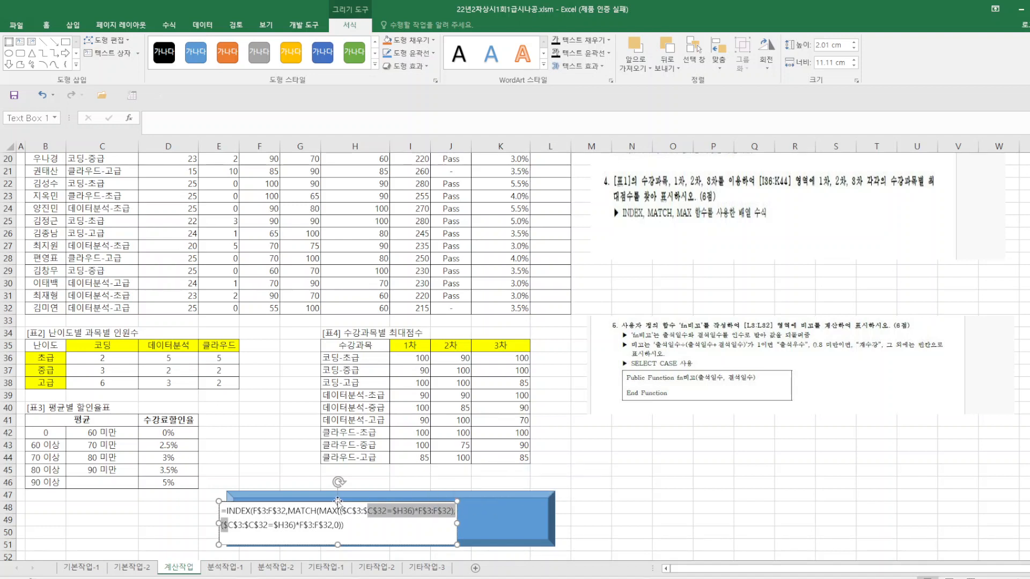
pyautogui.click(236, 504)
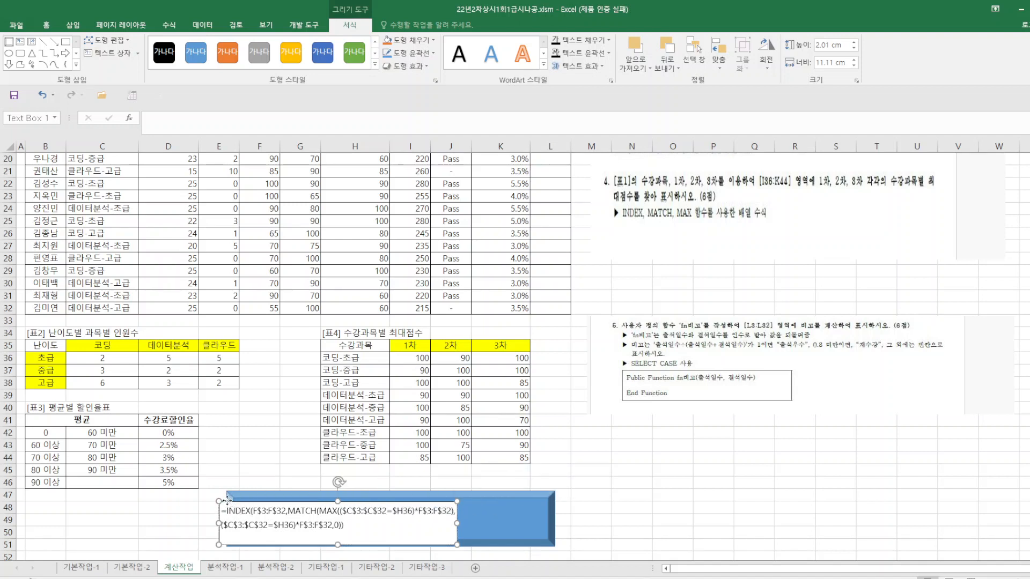
pyautogui.moveTo(227, 502)
pyautogui.mouseDown()
pyautogui.moveTo(293, 500)
pyautogui.moveTo(275, 500)
pyautogui.mouseUp()
pyautogui.click(670, 519)
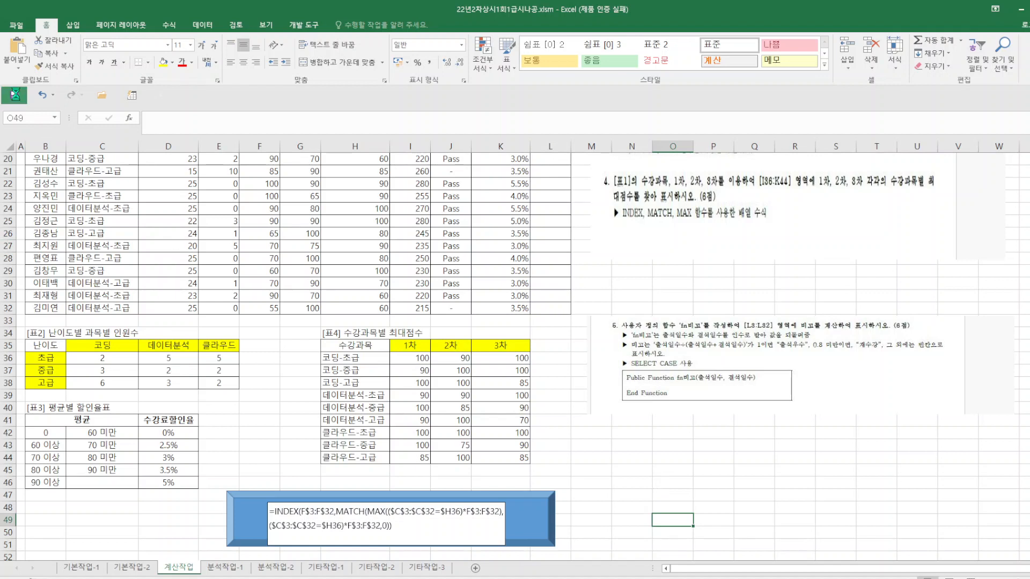
# Enlarge the question 5 picture by stretching its upper edge to about row 28.
pyautogui.click(737, 366)
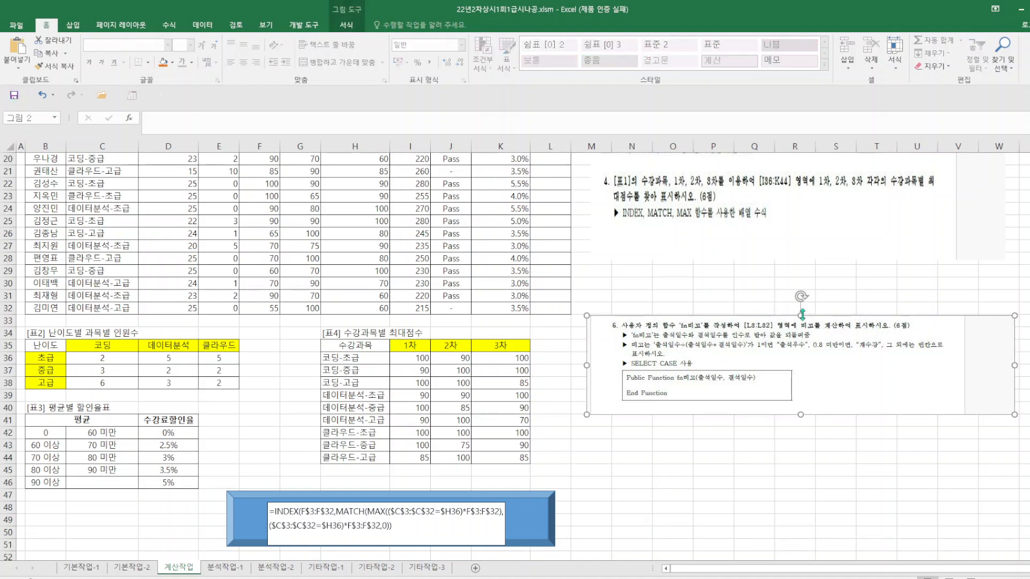
pyautogui.moveTo(800, 314); pyautogui.dragTo(800, 262)
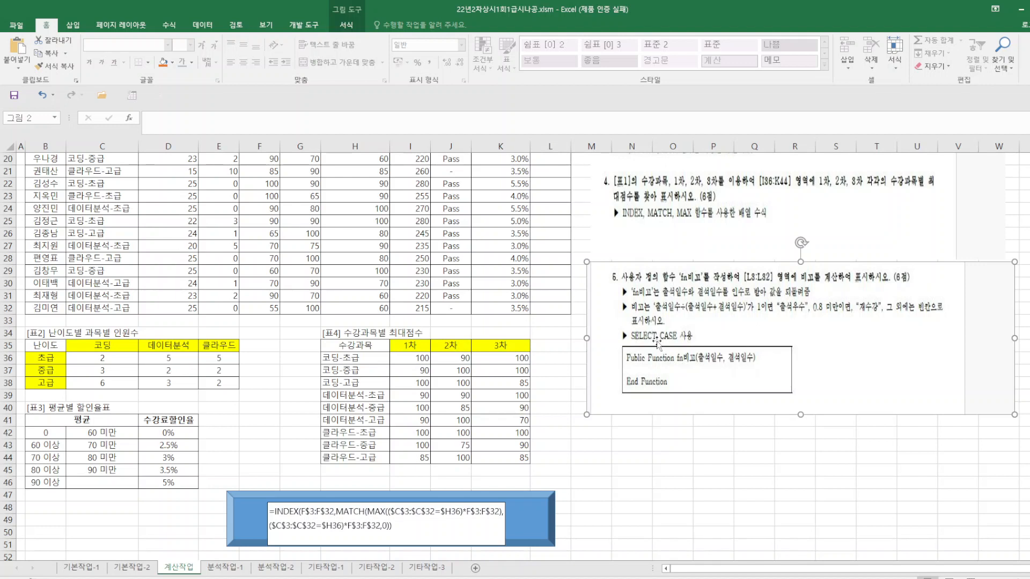
# Open the Visual Basic editor and insert a new module into the 22년2차상시1회1급시나공.xlsm project.
pyautogui.click(310, 26)
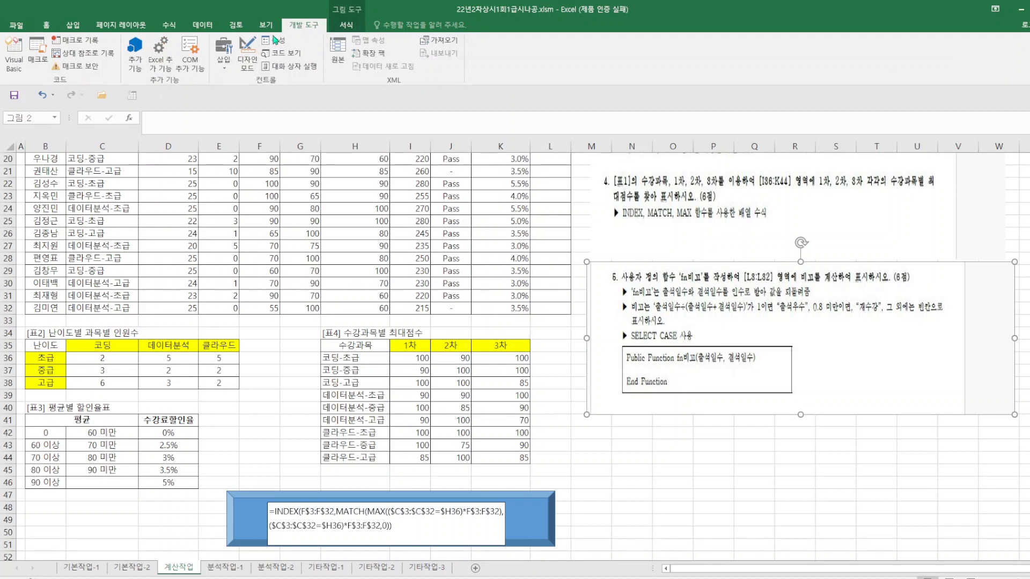
pyautogui.click(13, 64)
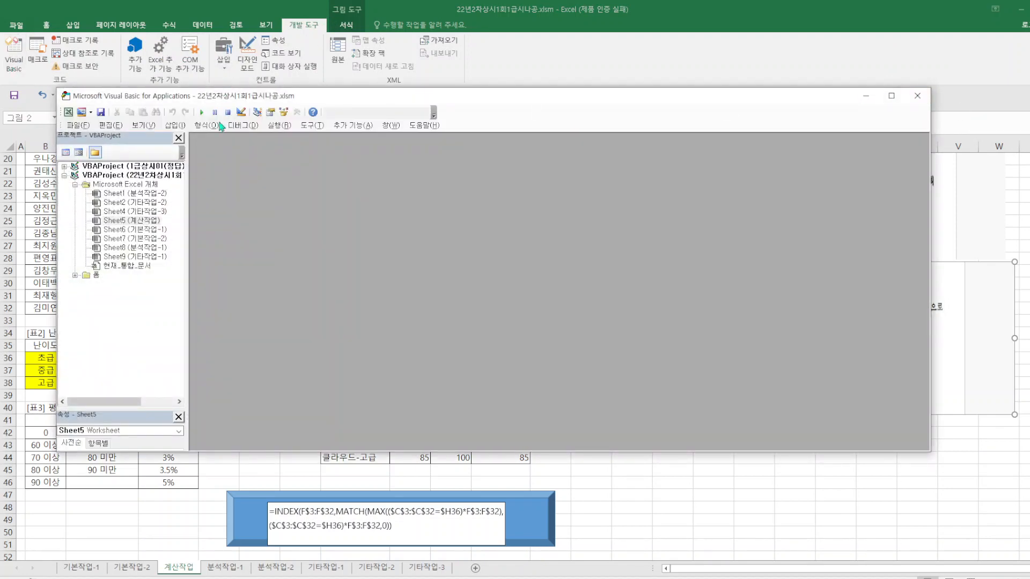
pyautogui.click(174, 125)
pyautogui.click(196, 164)
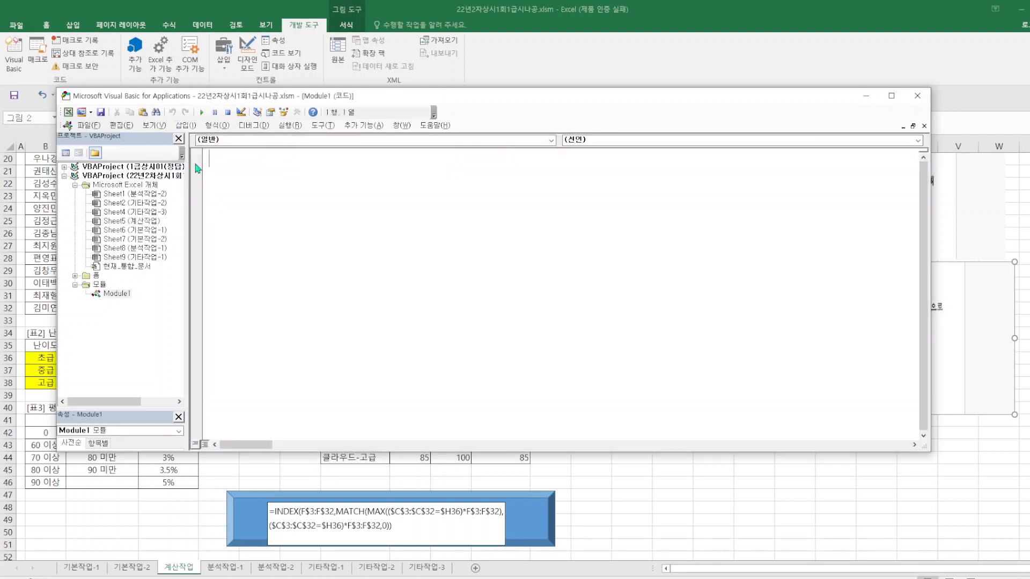
# Declare the public function fn비고 with the arguments 출석일수 and 결석일수 in the module.
pyautogui.write('public fu')
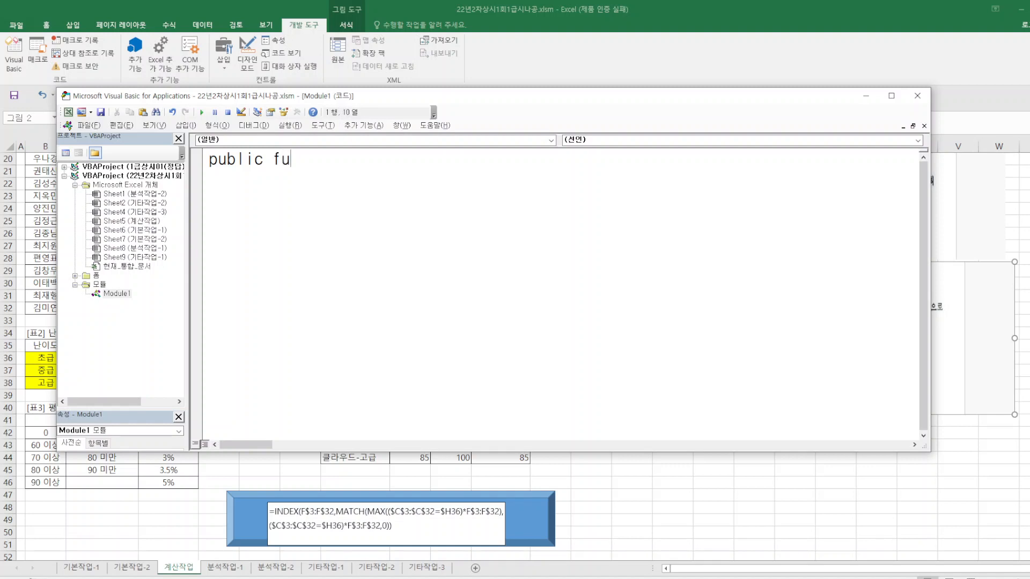
pyautogui.write('nction fn비고(출')
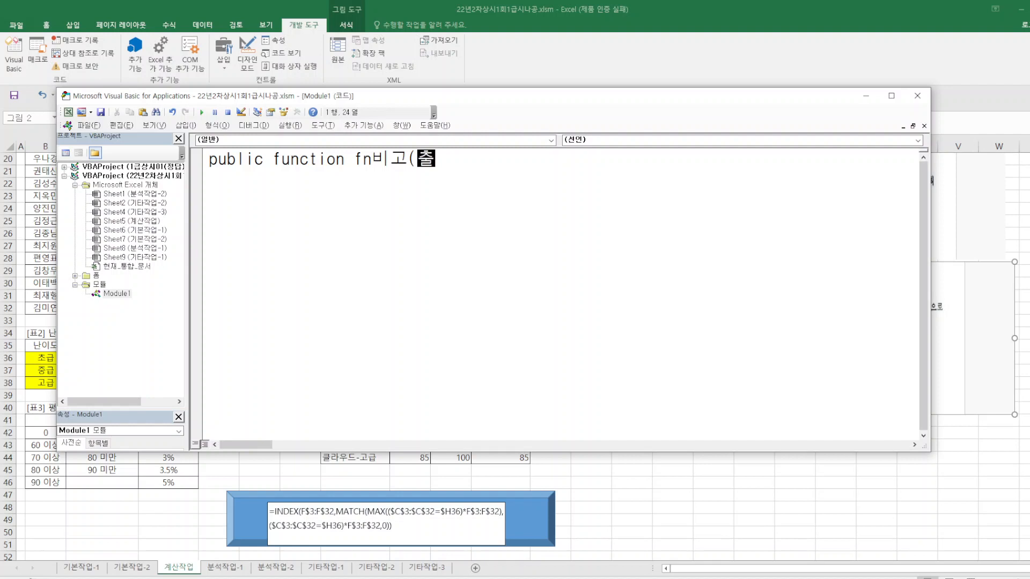
pyautogui.write('석일수, 겨')
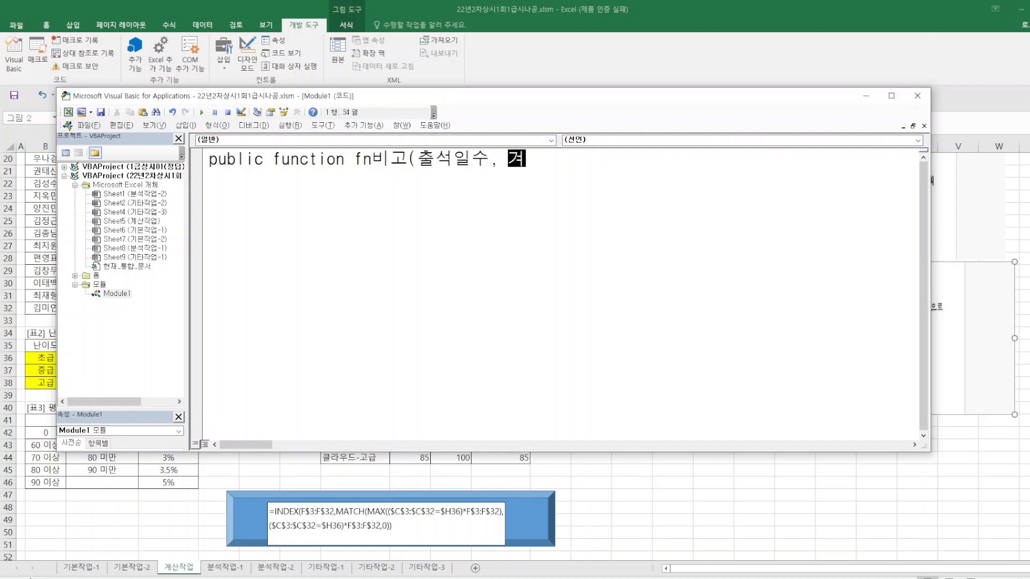
pyautogui.write('결석일수0')
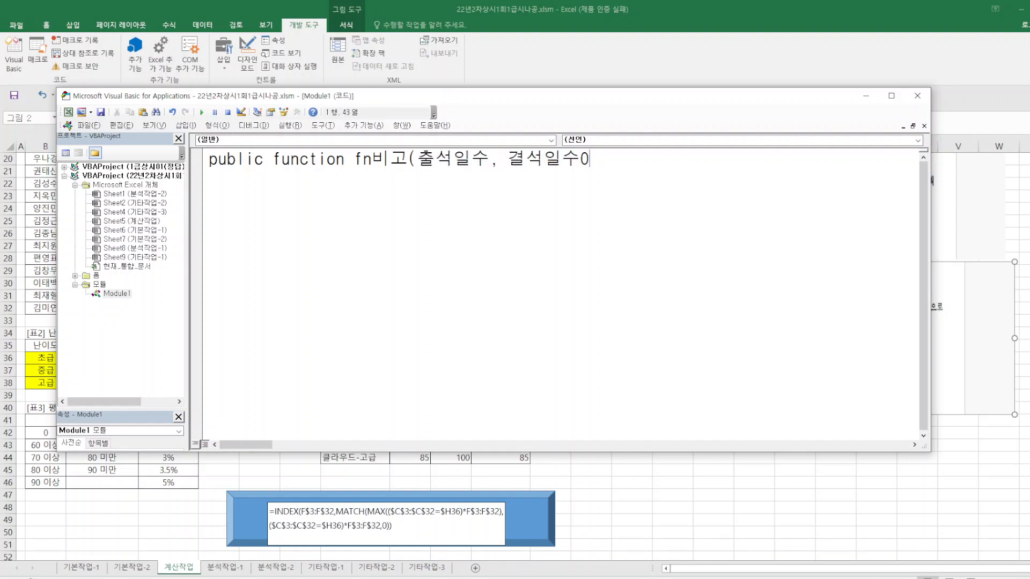
pyautogui.write(')')
pyautogui.press('Return')
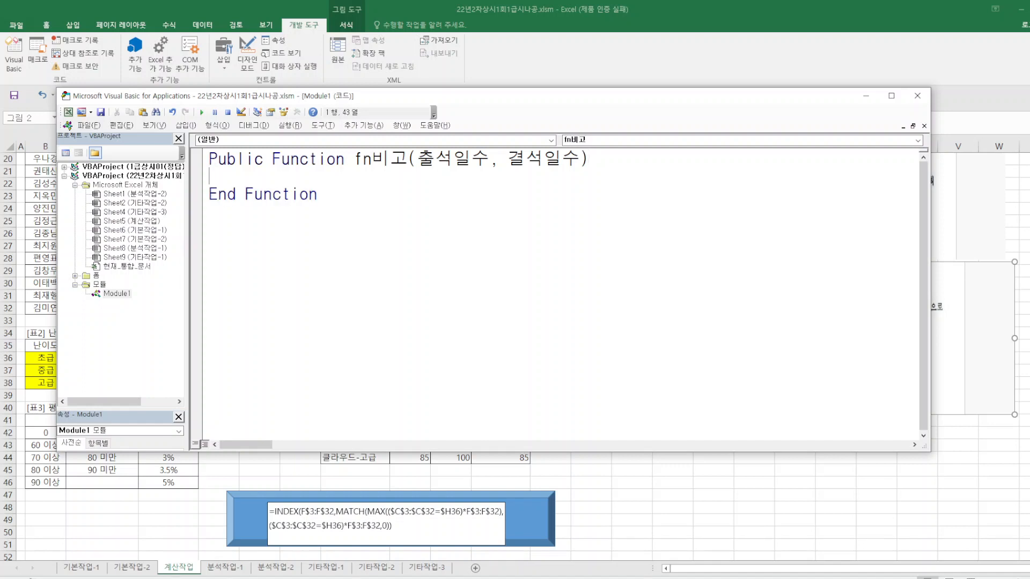
# Start a Select Case statement inside fn비고 on the expression 출석일수 / (출석일수 + 결석일수).
pyautogui.write('ㄴ')
pyautogui.press('BackSpace')
pyautogui.write('select ca')
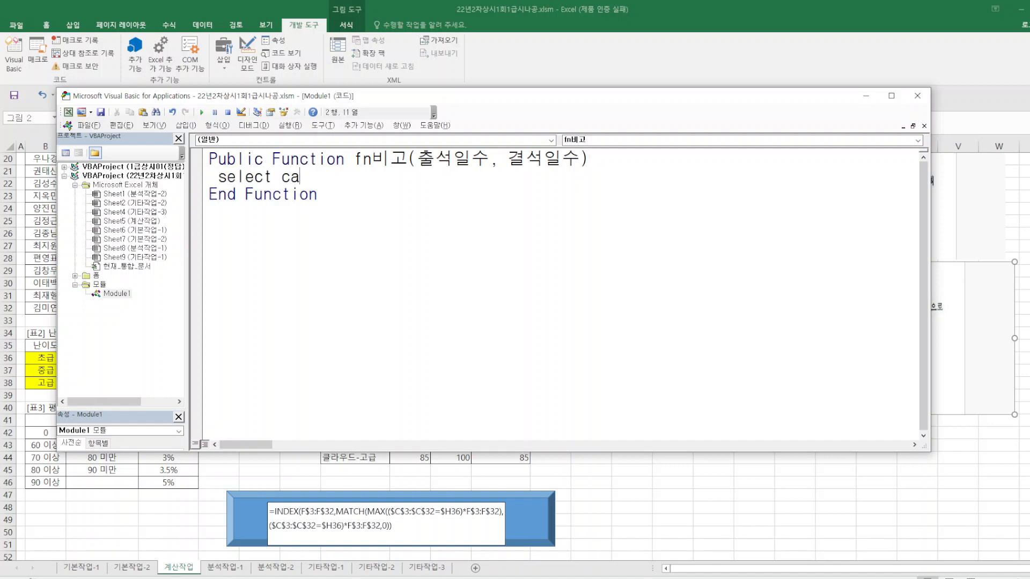
pyautogui.write('se 출석일수')
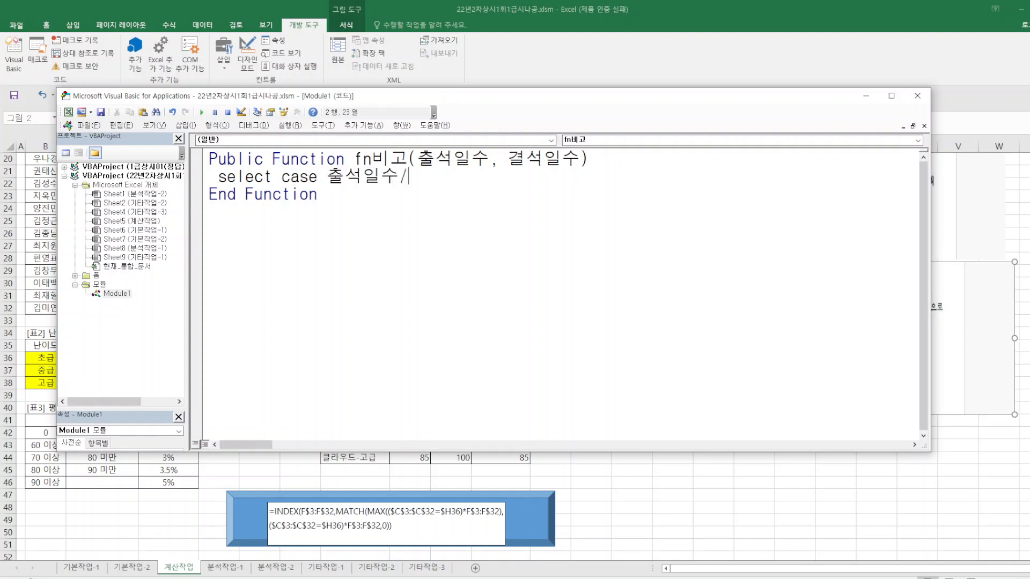
pyautogui.write('/(출석일')
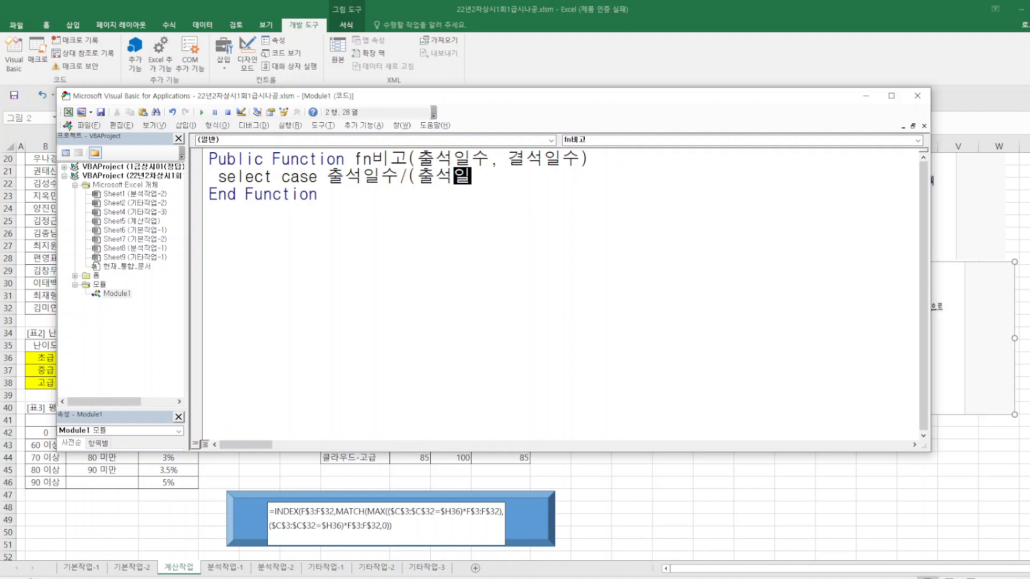
pyautogui.write('수+결')
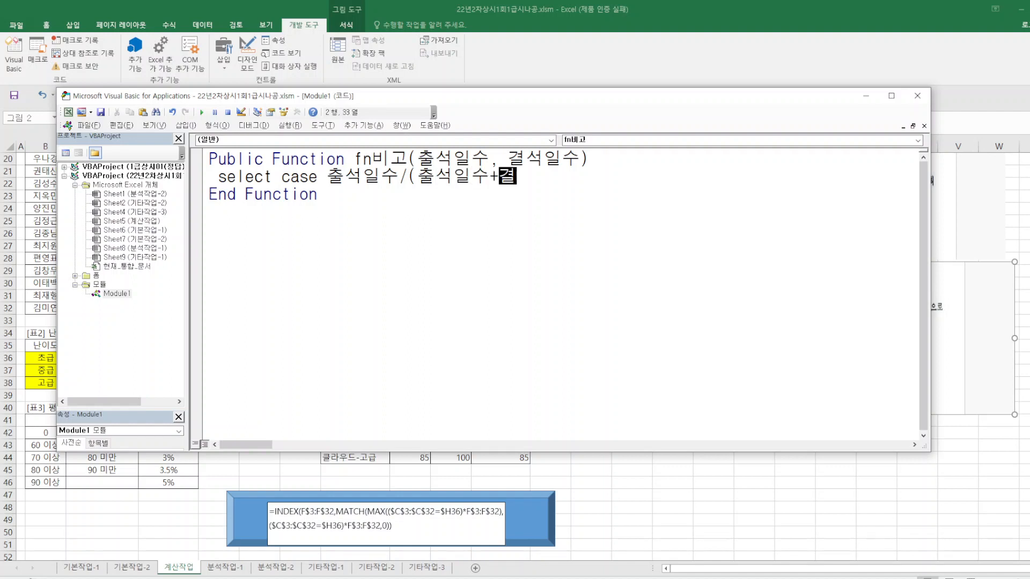
pyautogui.write('석일수)')
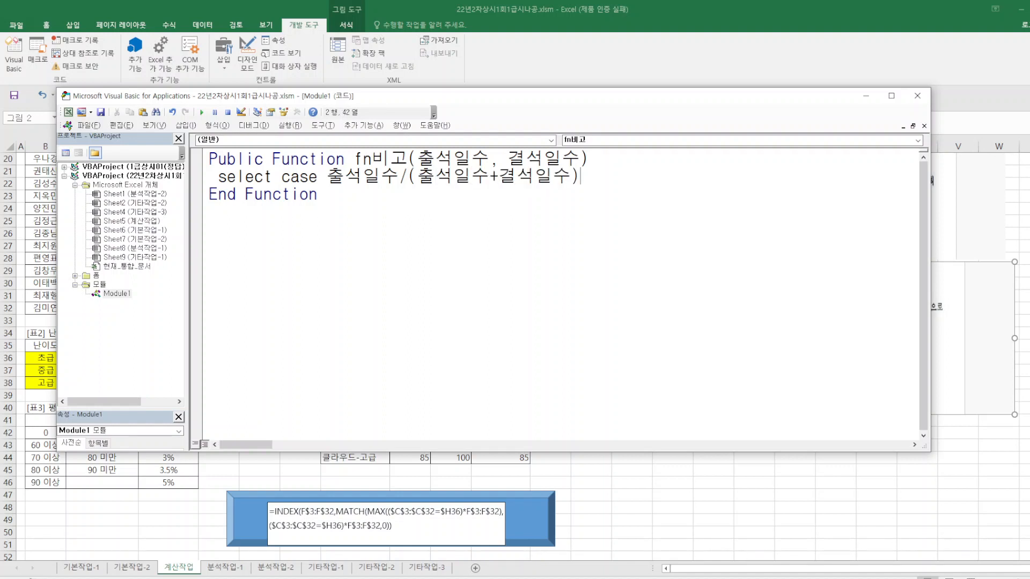
pyautogui.press('Return')
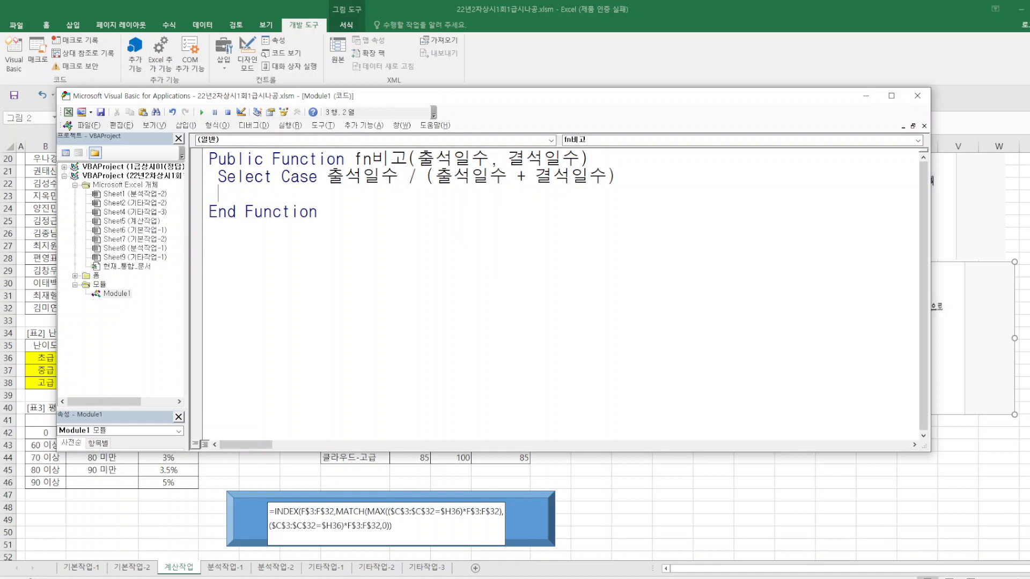
# Add a Case 1 branch that sets fn비고 to "출석우수".
pyautogui.write('case 1')
pyautogui.press('Return')
pyautogui.write('fn')
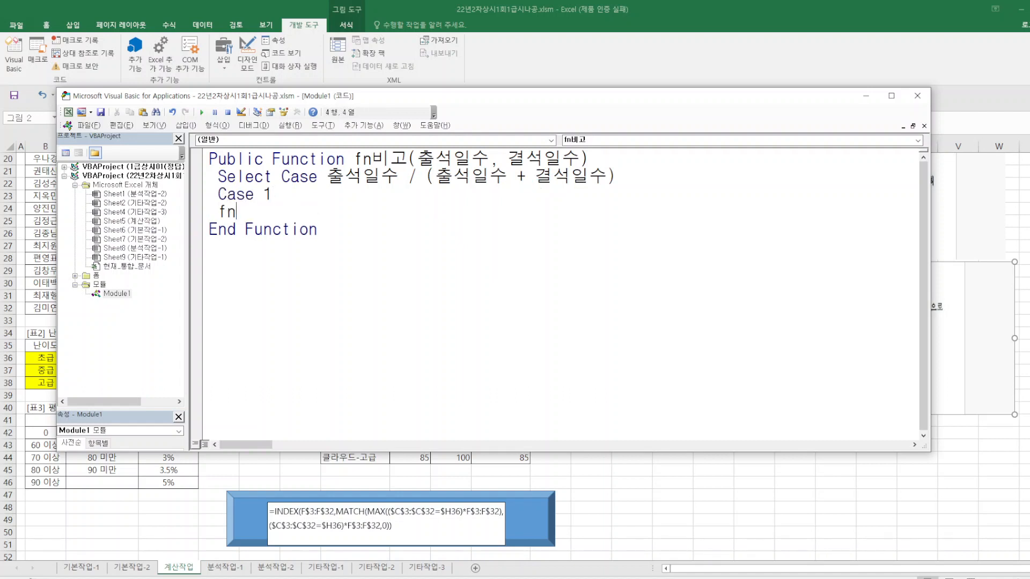
pyautogui.write('배고 = "출석우')
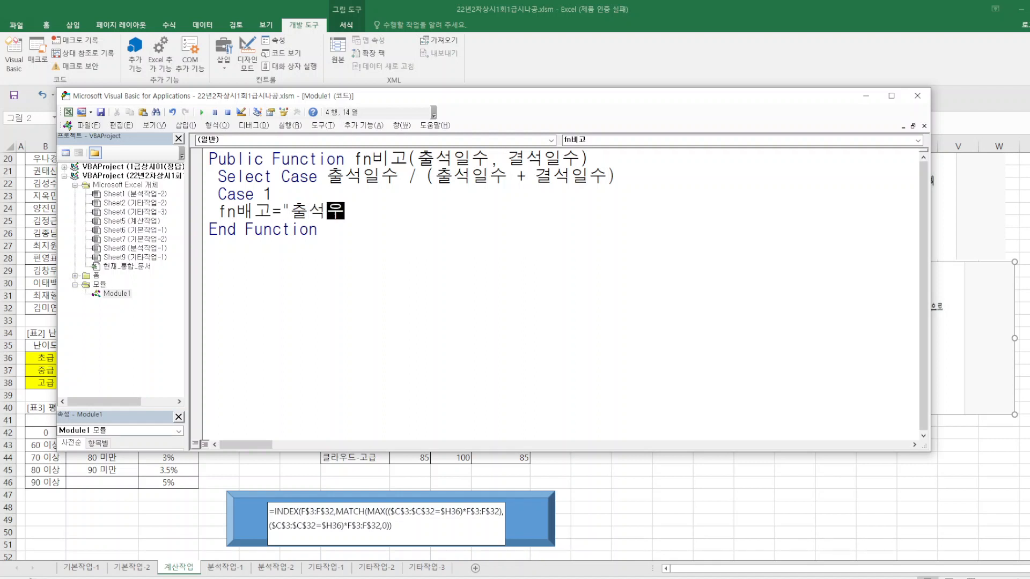
pyautogui.write('수"')
pyautogui.press('Return')
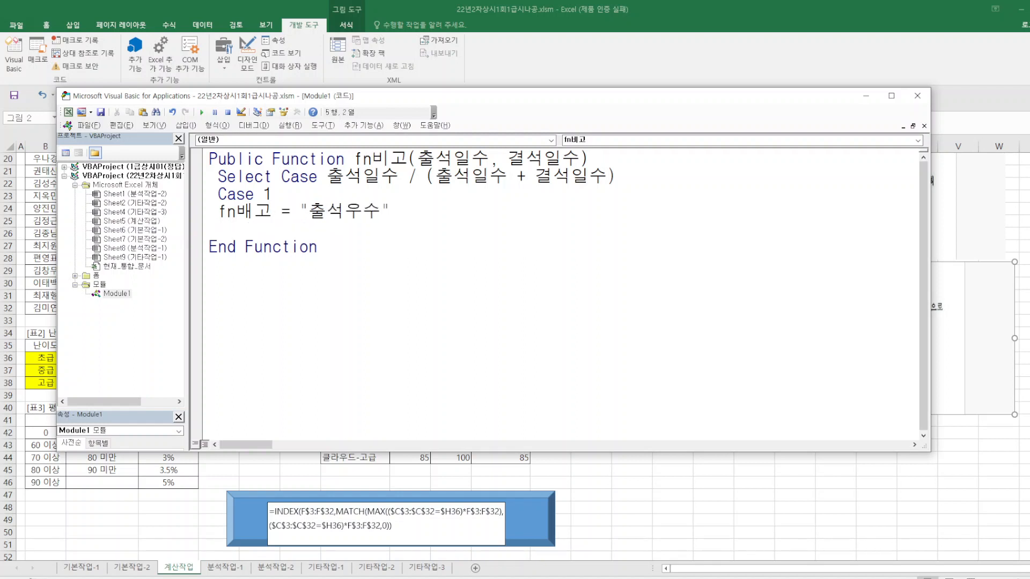
pyautogui.click(256, 214)
pyautogui.press('BackSpace')
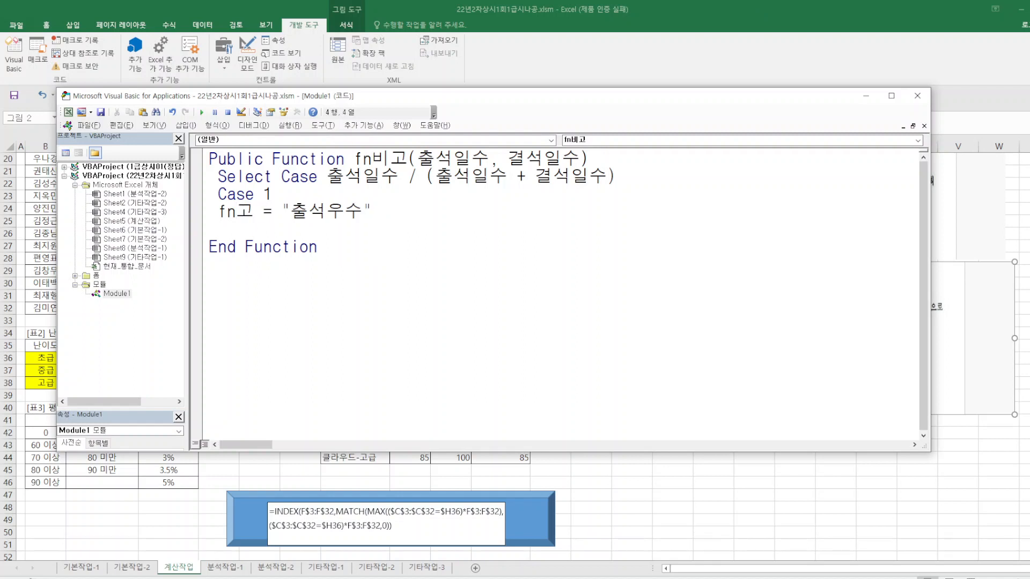
pyautogui.write('비')
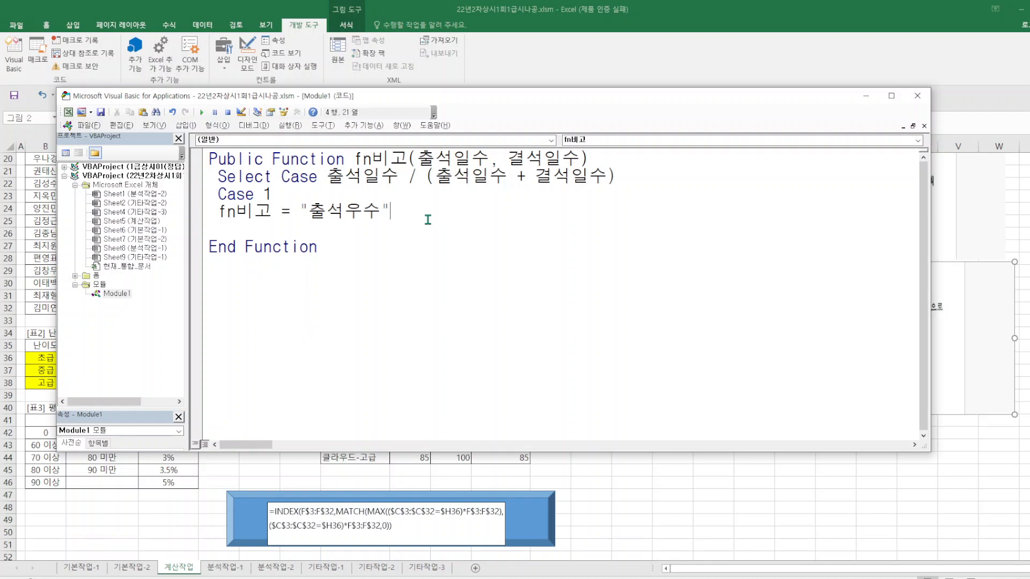
# Add a second branch, Case Is < 0.8, below the "출석우수" line.
pyautogui.press('Return')
pyautogui.write('ㅊ')
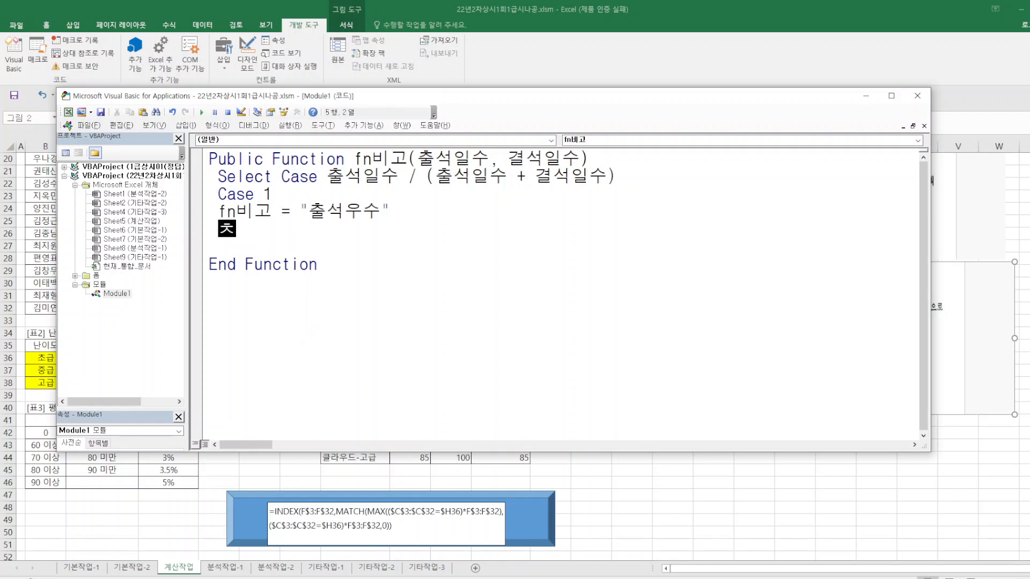
pyautogui.press('BackSpace')
pyautogui.write('ㅊㅁㄴ')
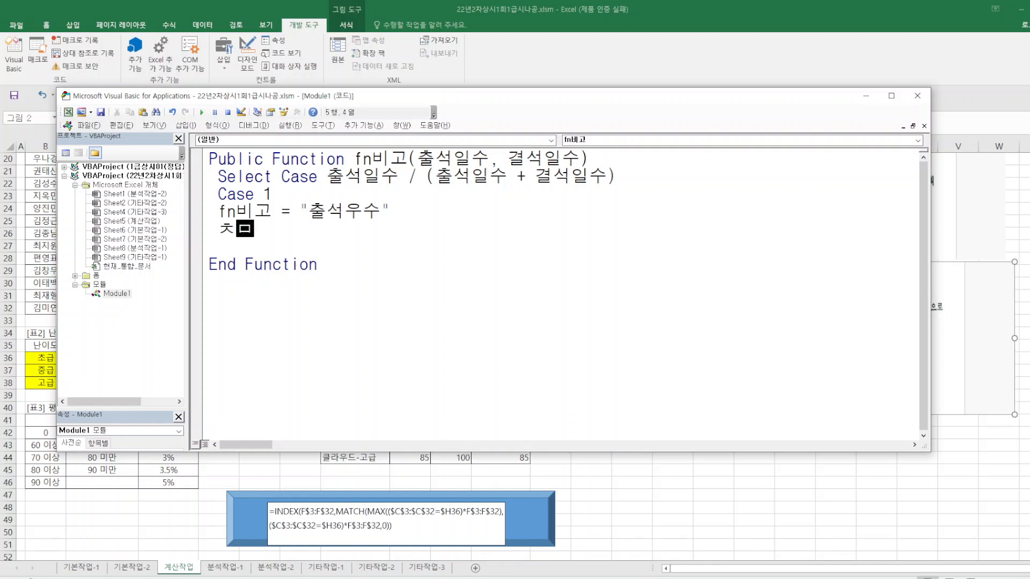
pyautogui.press('BackSpace')
pyautogui.press('BackSpace')
pyautogui.press('BackSpace')
pyautogui.write('case is ')
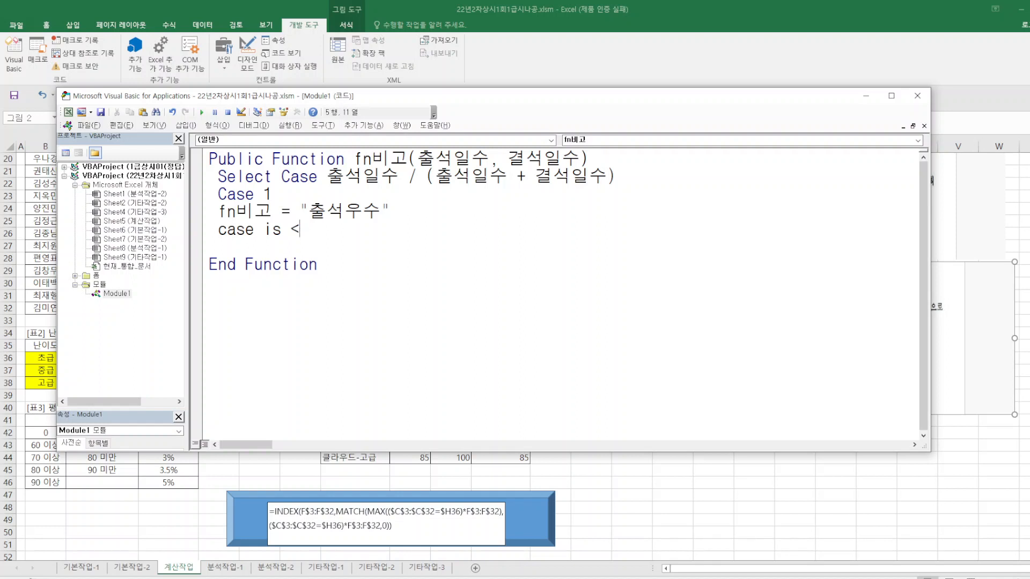
pyautogui.write('<0.8')
pyautogui.press('Return')
# Make the Case Is < 0.8 branch set fn비고 to "재수강".
pyautogui.write('fn')
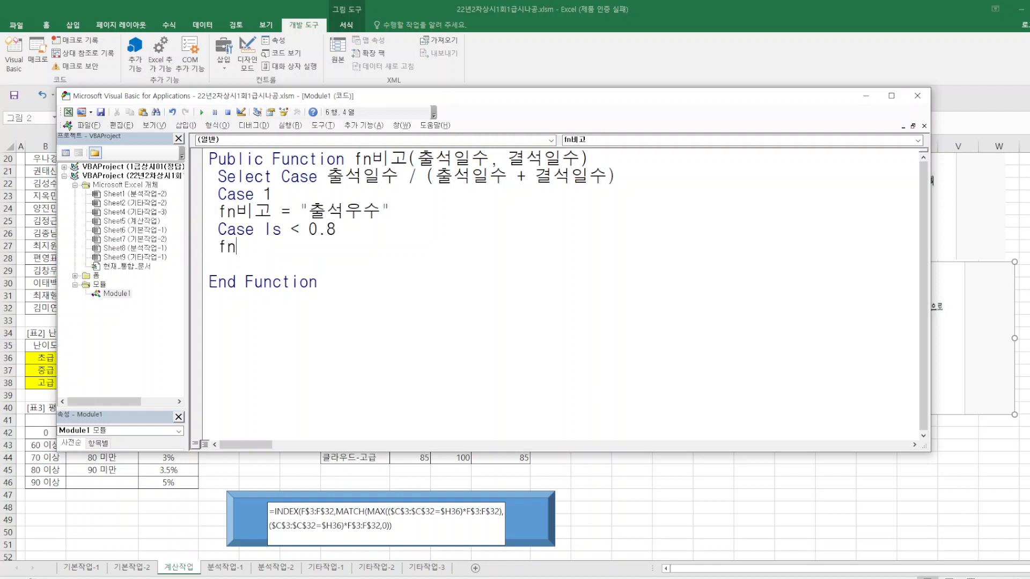
pyautogui.write('qlrh')
pyautogui.press('BackSpace')
pyautogui.press('BackSpace')
pyautogui.write('비고="재수강"ㅈ')
pyautogui.write('재수강"')
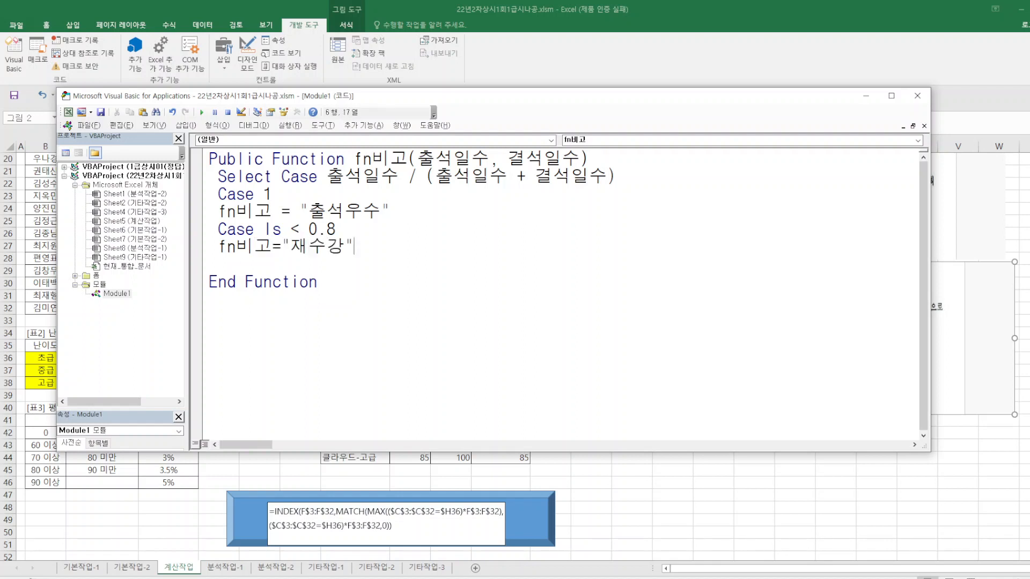
pyautogui.press('Return')
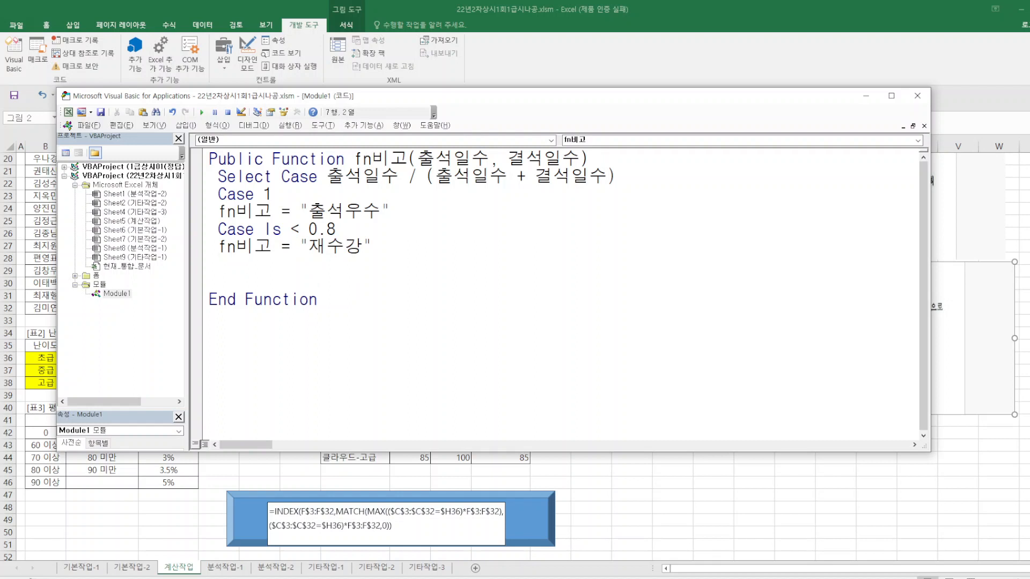
# Add a Case Else branch that sets fn비고 to "" and close the block with End Select.
pyautogui.write('ㅊ')
pyautogui.press('BackSpace')
pyautogui.write('case else')
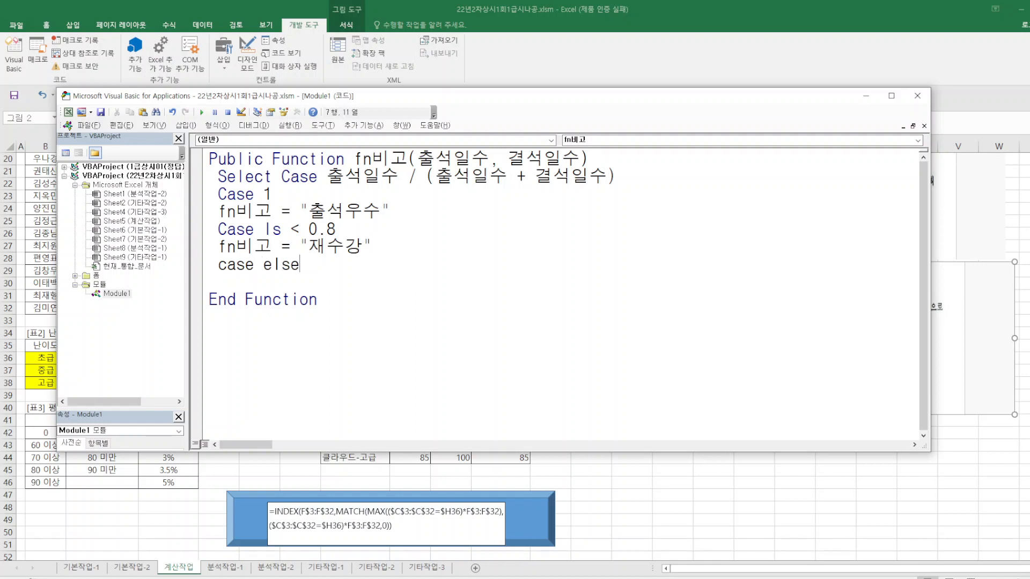
pyautogui.press('Return')
pyautogui.write('fnqlr')
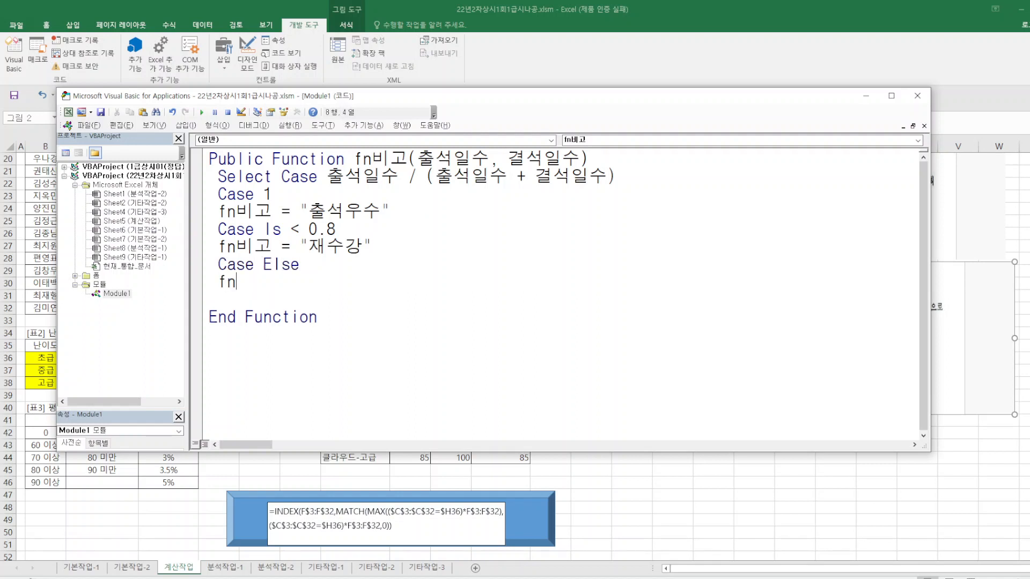
pyautogui.press('BackSpace')
pyautogui.press('BackSpace')
pyautogui.press('BackSpace')
pyautogui.write('비고="')
pyautogui.press('Return')
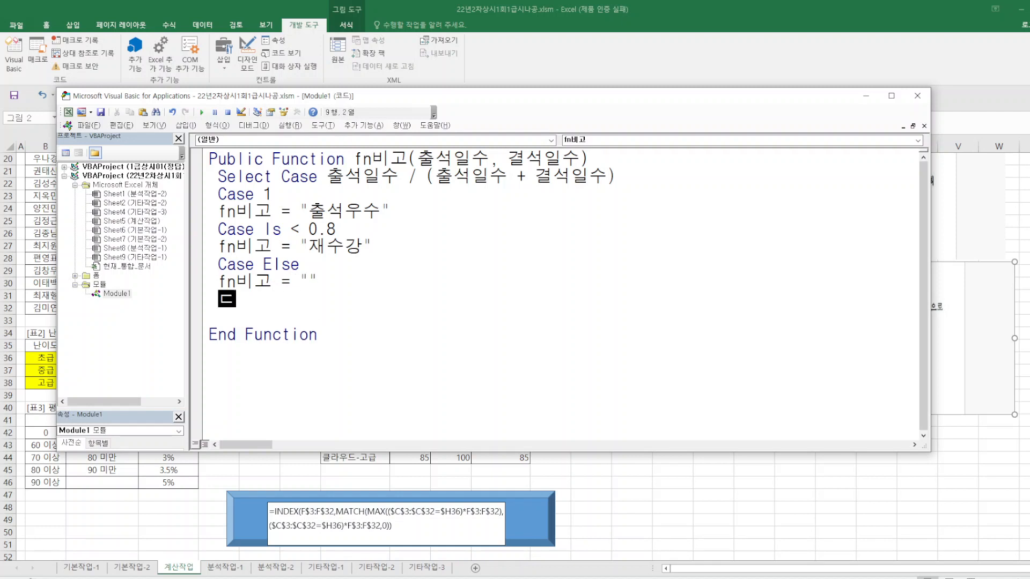
pyautogui.write('end select')
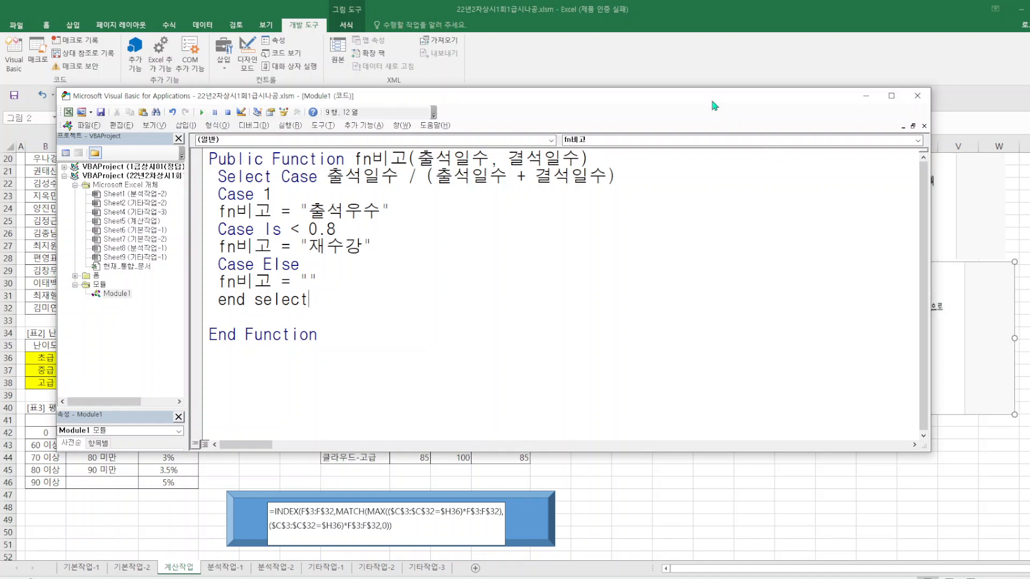
# Lower the Visual Basic editor window and move the question 5 picture up to about row 24 so the picture is uncovered.
pyautogui.moveTo(710, 96); pyautogui.dragTo(846, 344)
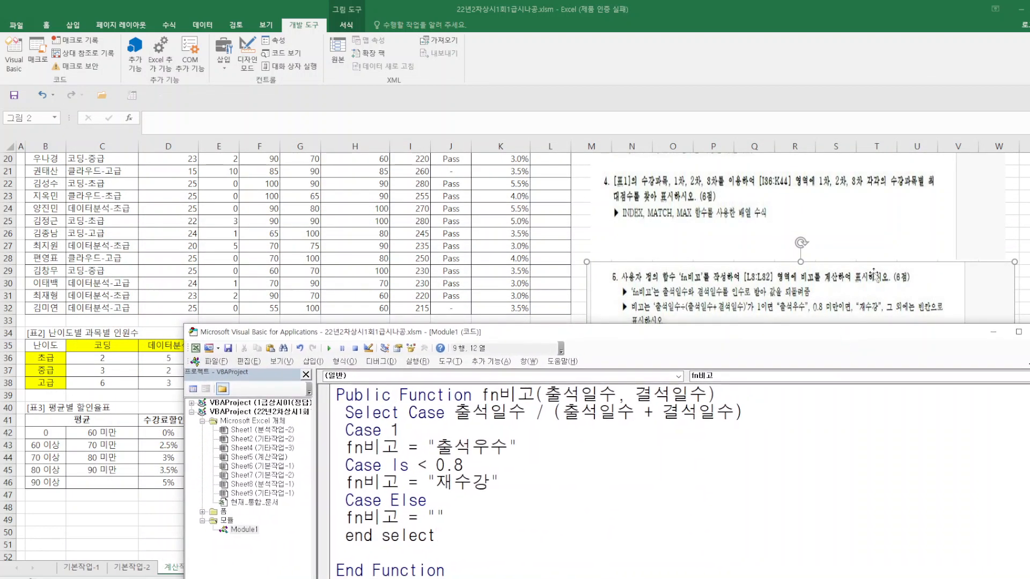
pyautogui.moveTo(870, 271); pyautogui.dragTo(861, 213)
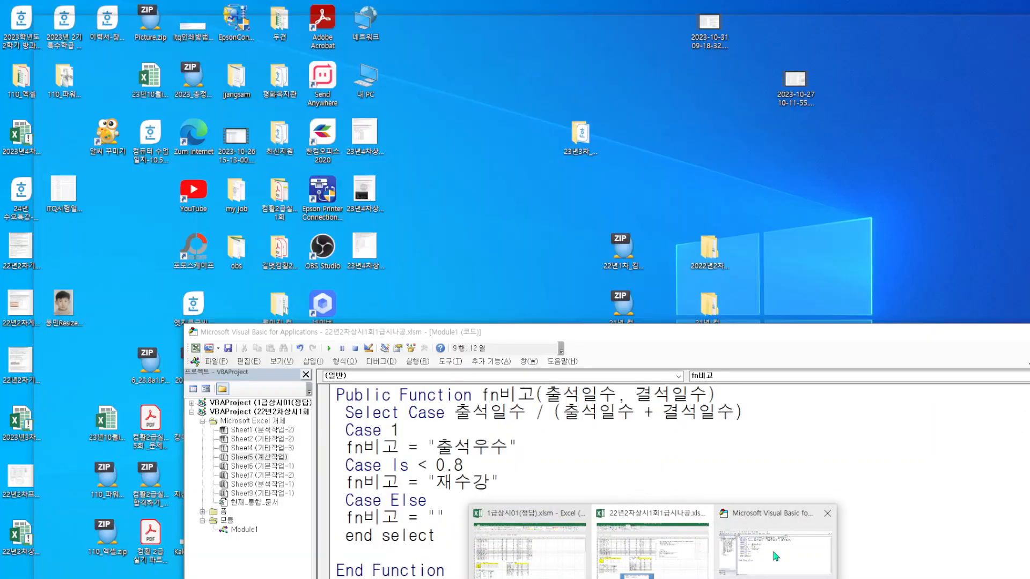
pyautogui.click(771, 548)
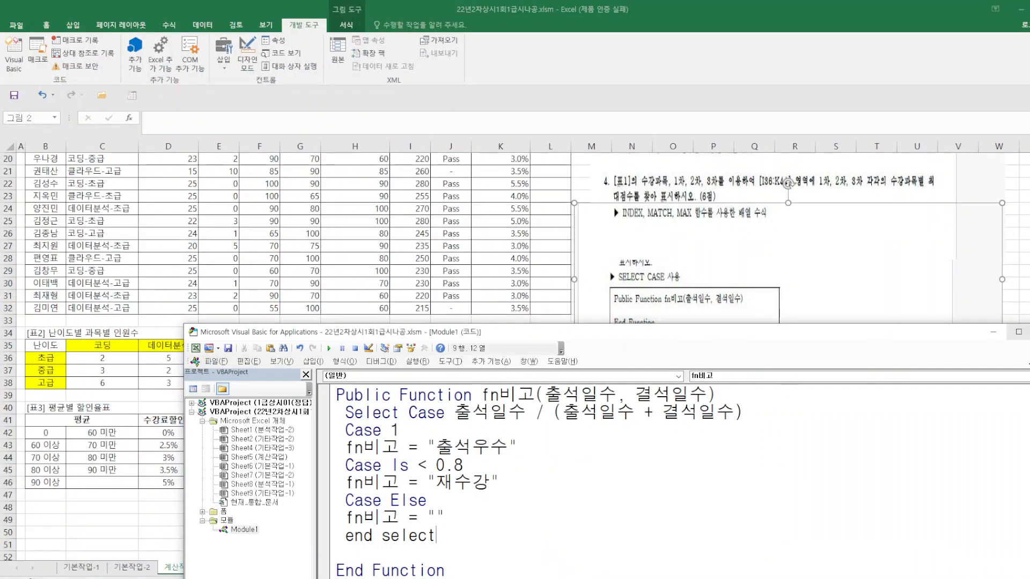
pyautogui.moveTo(913, 325); pyautogui.dragTo(908, 437)
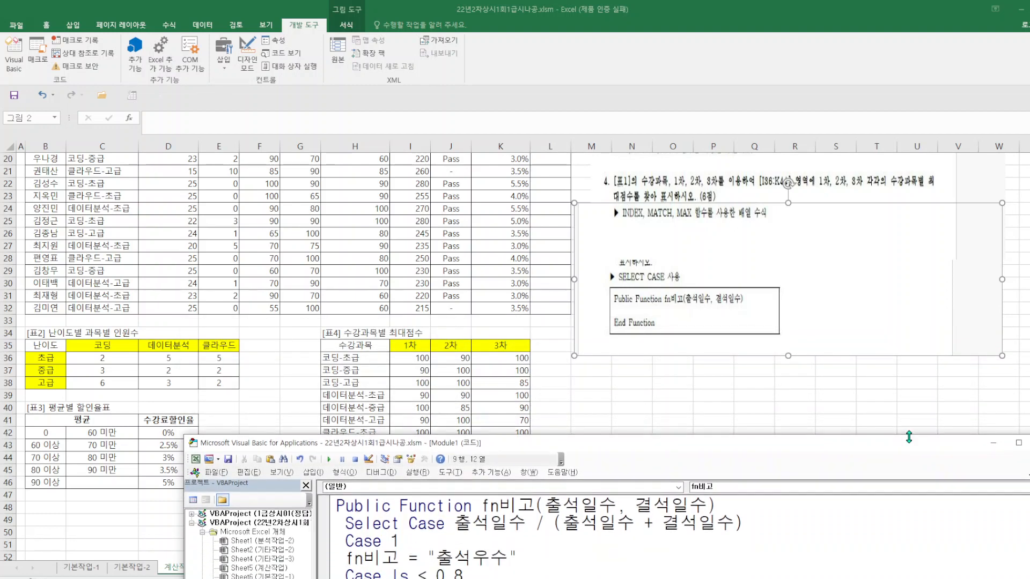
# Move the Visual Basic editor window back up to show the whole fn비고 code, and close it to return to the worksheet.
pyautogui.moveTo(909, 438); pyautogui.dragTo(908, 436)
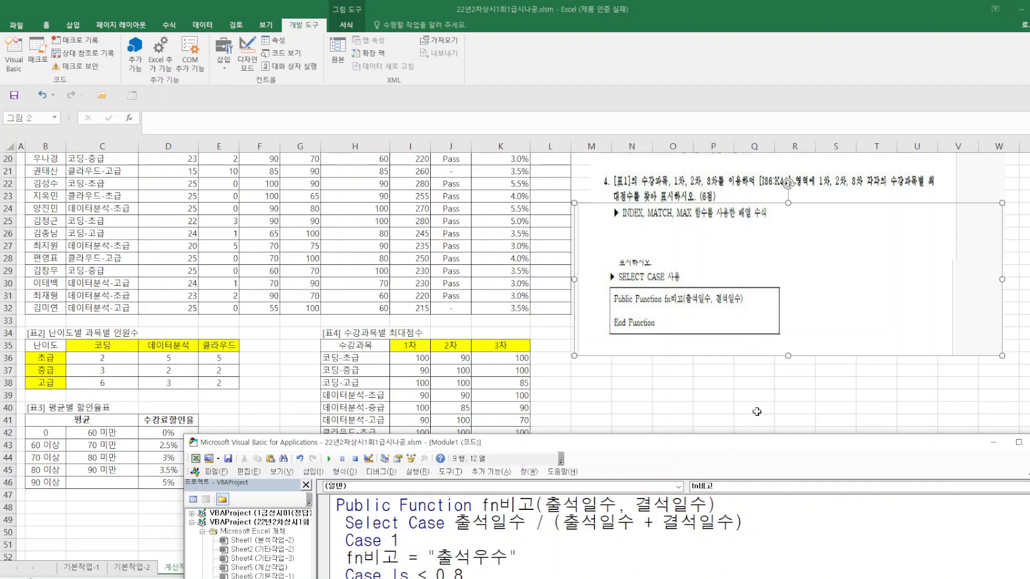
pyautogui.moveTo(641, 448); pyautogui.dragTo(629, 212)
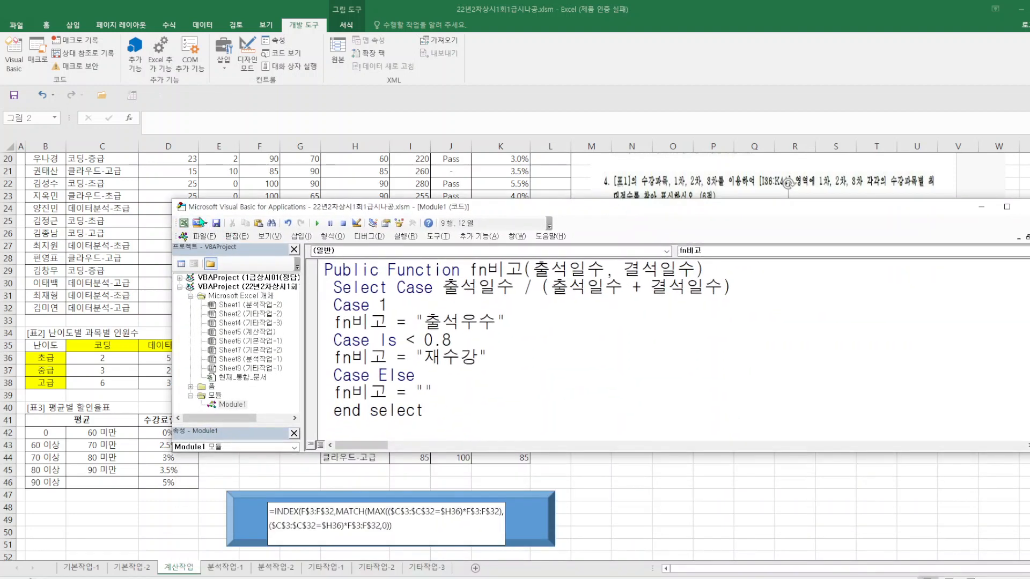
pyautogui.click(204, 236)
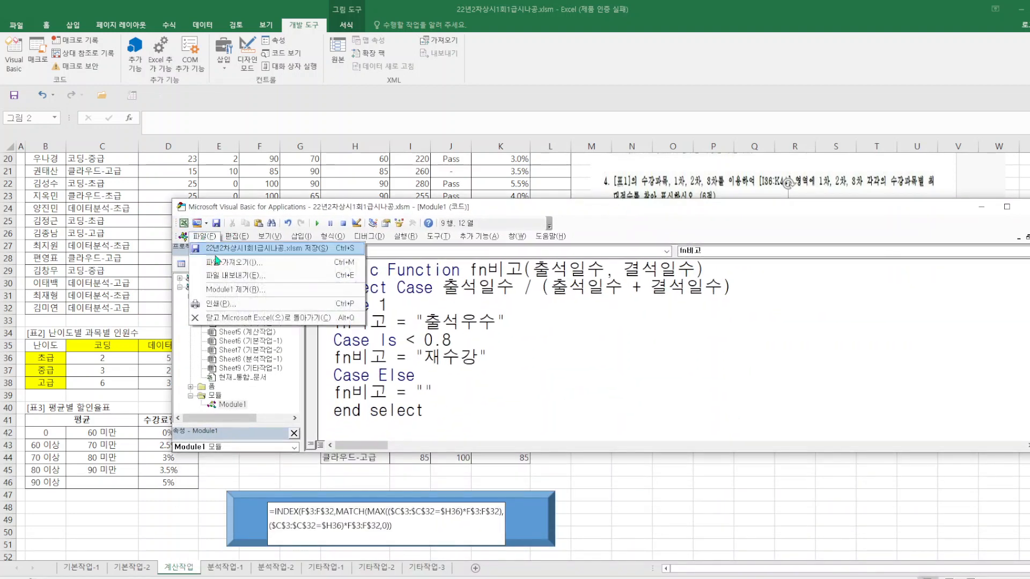
pyautogui.click(240, 322)
# Enter =fn비고(D3,E3) in L3, passing the first row's 출석일수 and 결석일수 to the custom function.
pyautogui.scroll(7, 515, 247)
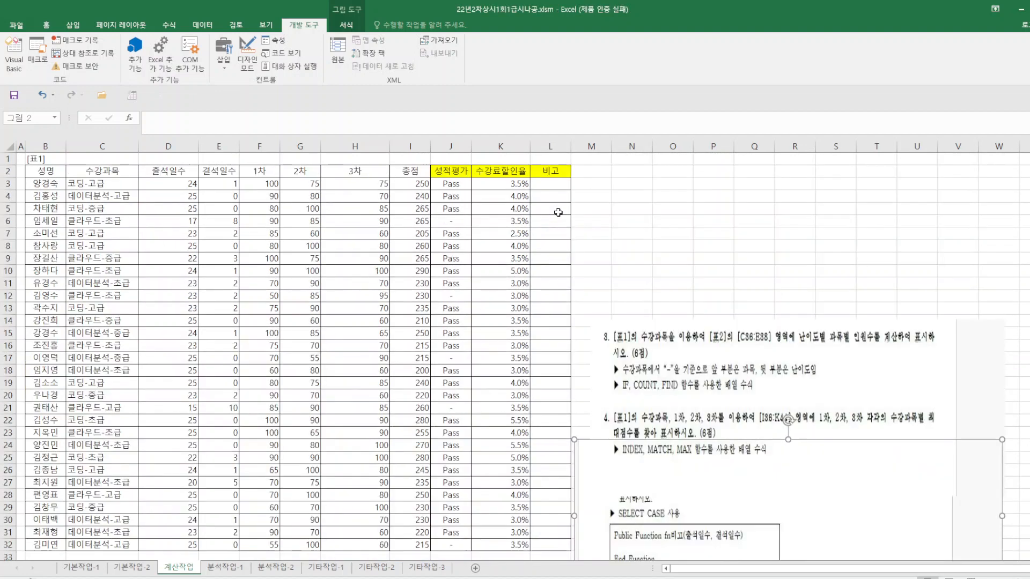
pyautogui.click(552, 185)
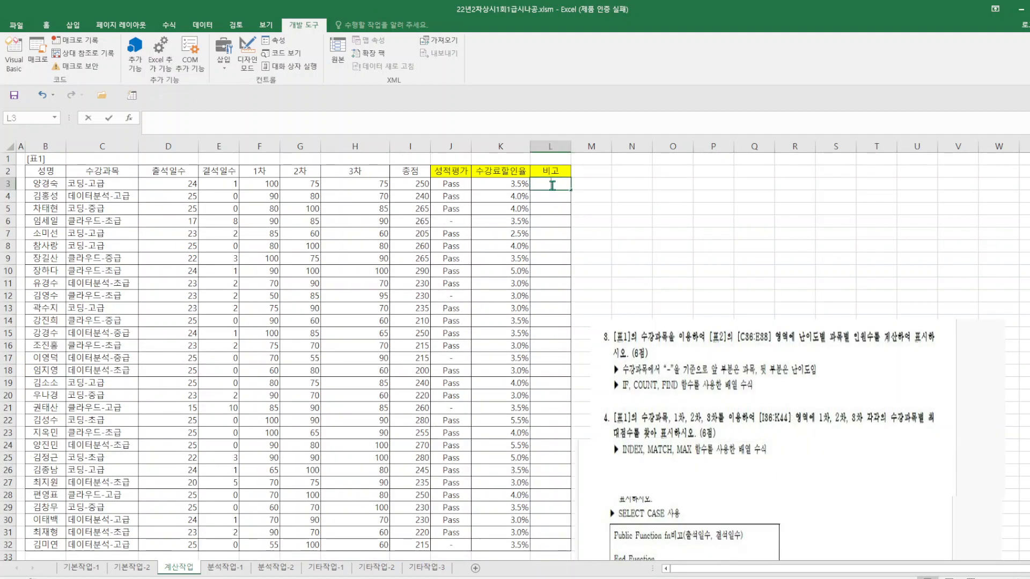
pyautogui.write('=ㄹ')
pyautogui.press('BackSpace')
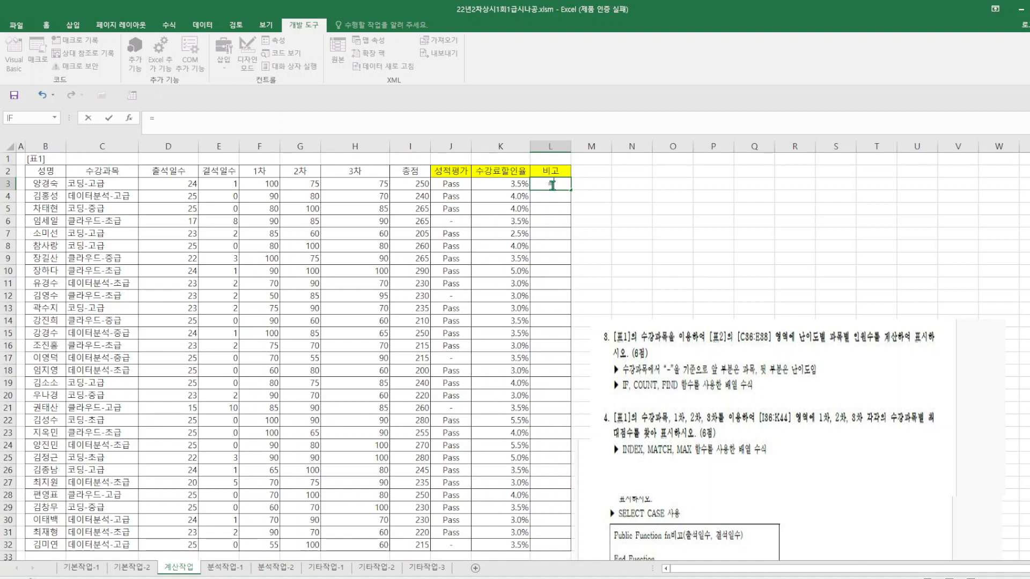
pyautogui.write('fn')
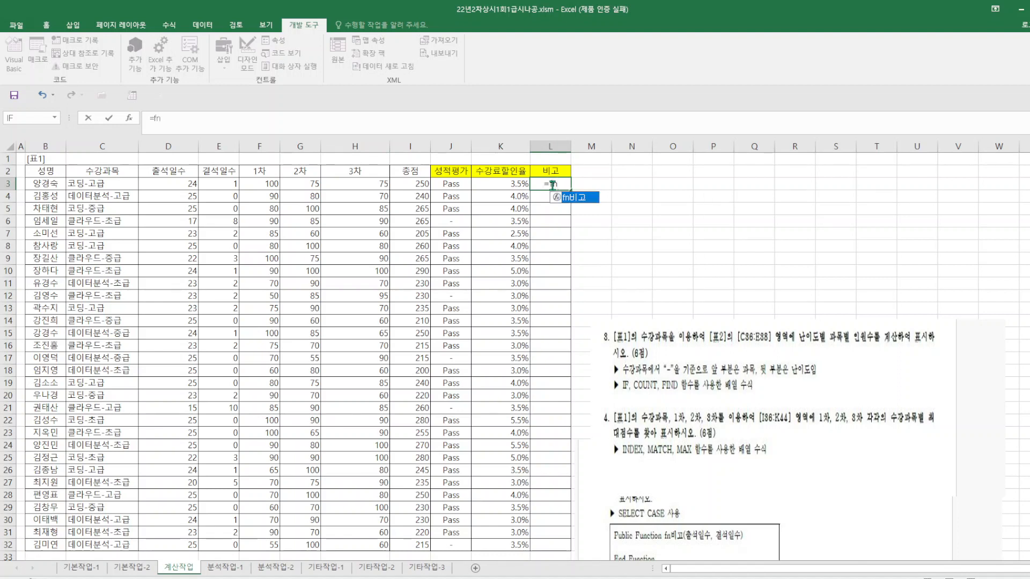
pyautogui.doubleClick(589, 196)
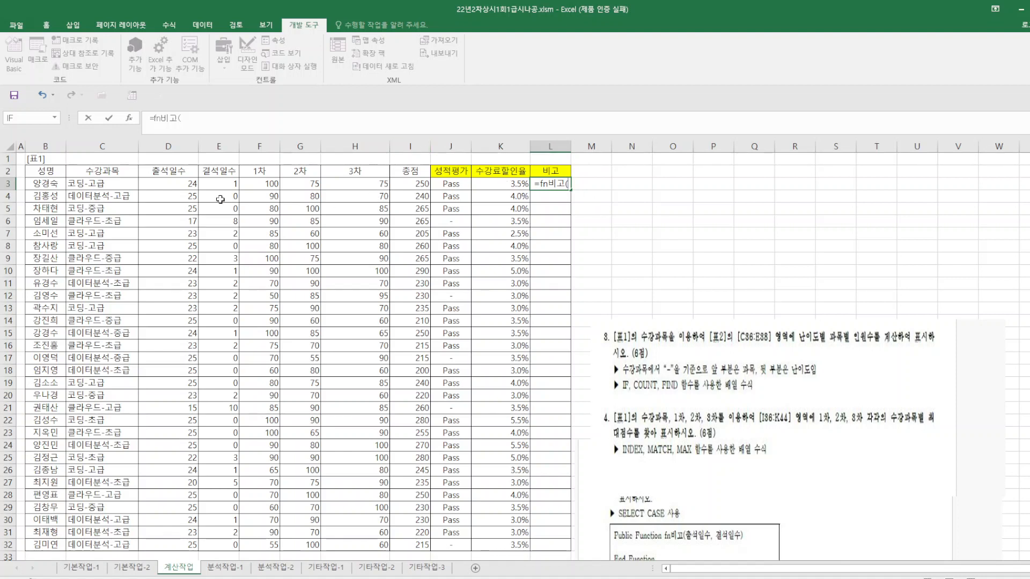
pyautogui.click(176, 184)
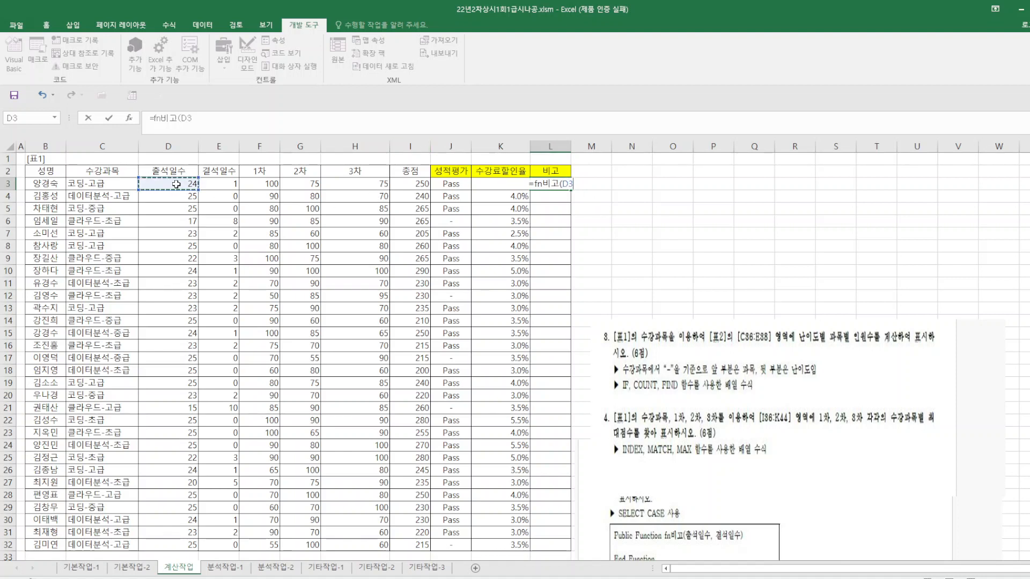
pyautogui.write(',')
pyautogui.click(237, 185)
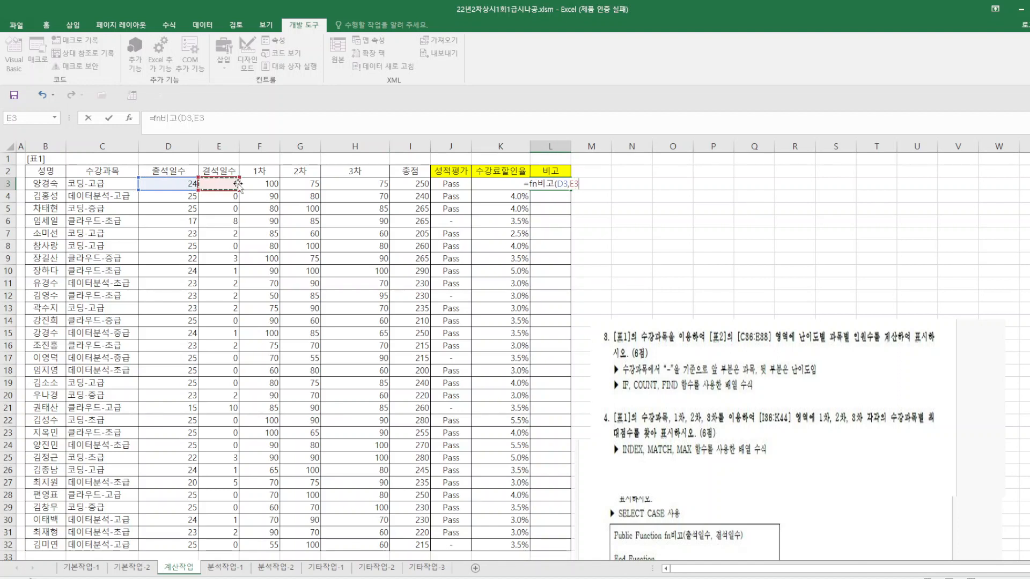
pyautogui.press('Return')
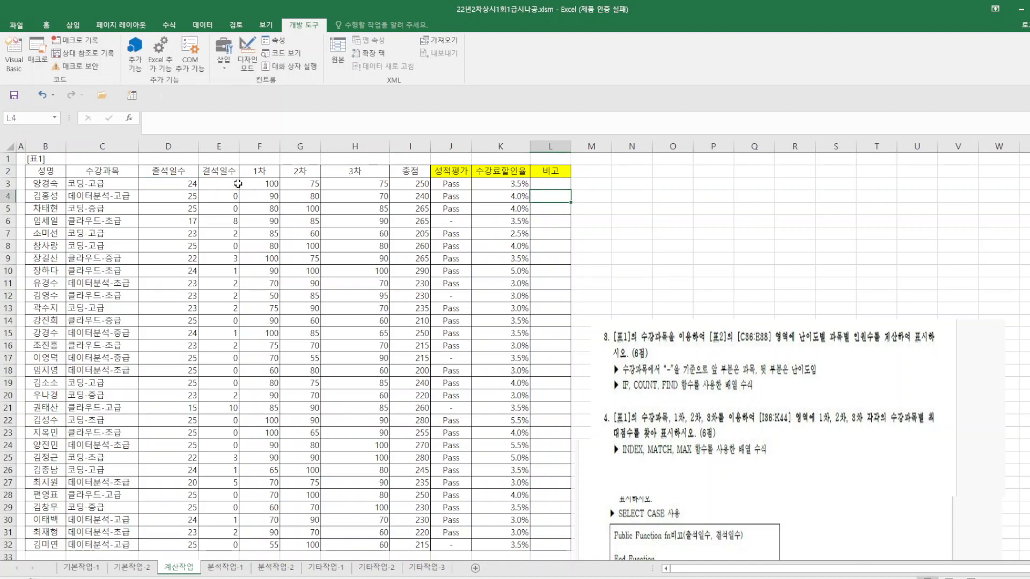
# Fill the fn비고 formula from L3 down the 비고 column to L32.
pyautogui.click(538, 184)
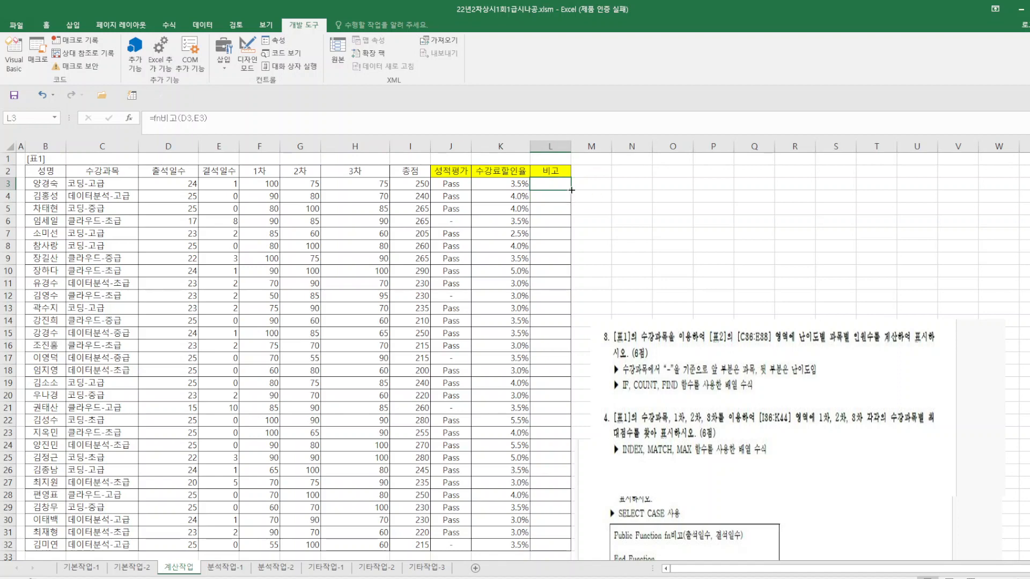
pyautogui.moveTo(570, 190); pyautogui.dragTo(565, 490)
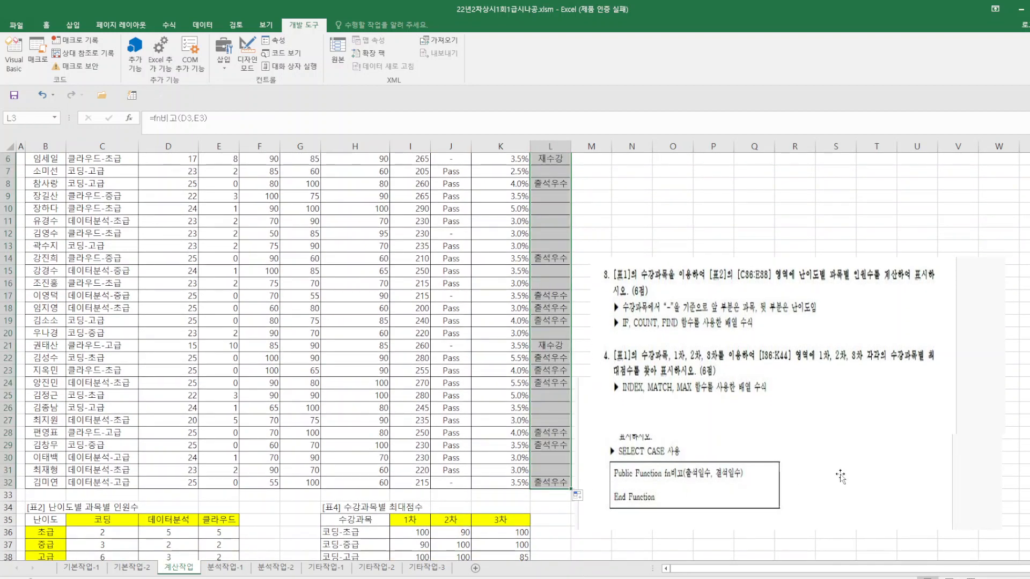
pyautogui.click(878, 457)
pyautogui.scroll(2, 832, 423)
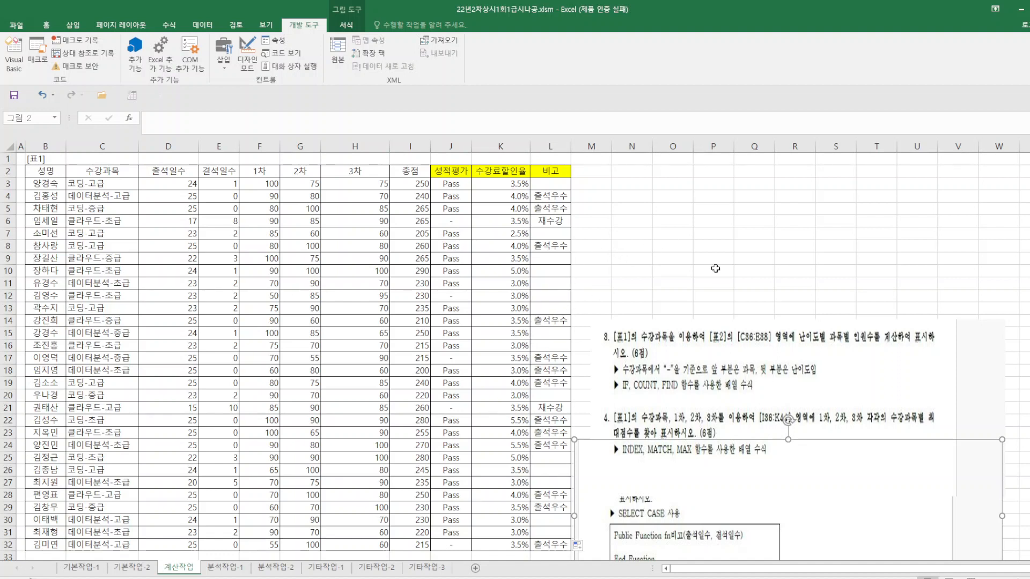
# Check the copied fn비고 formula in L4 and save the workbook.
pyautogui.click(538, 199)
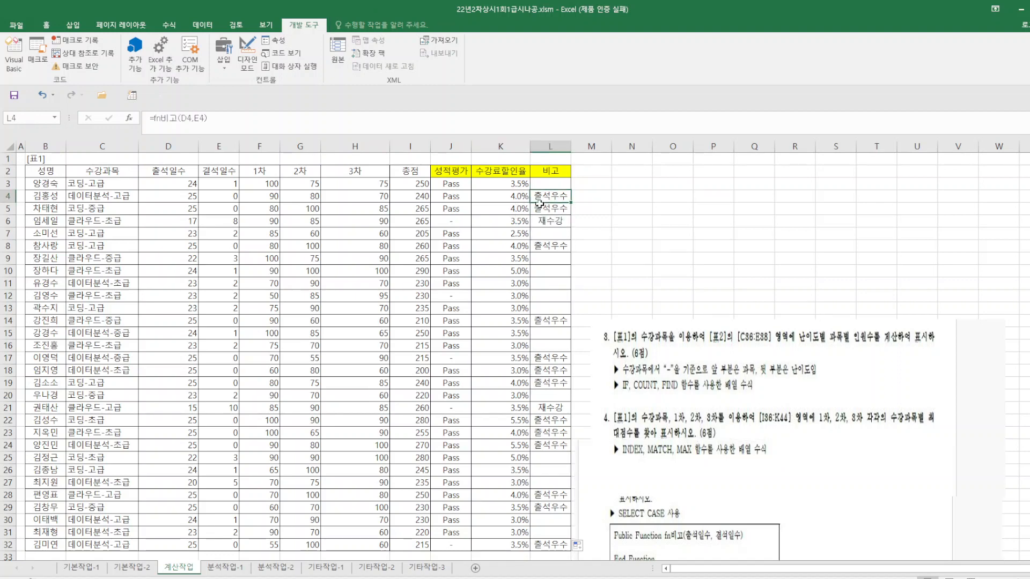
pyautogui.click(779, 218)
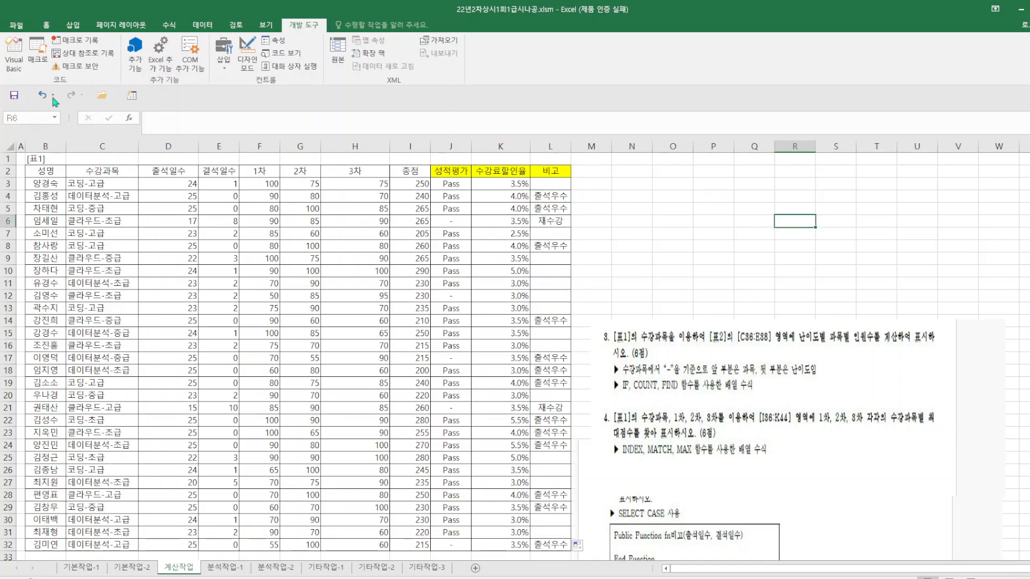
pyautogui.click(13, 95)
# Switch from the 계산작업 sheet to the 분석작업-1 sheet with the pivot table task.
pyautogui.scroll(-2, 712, 382)
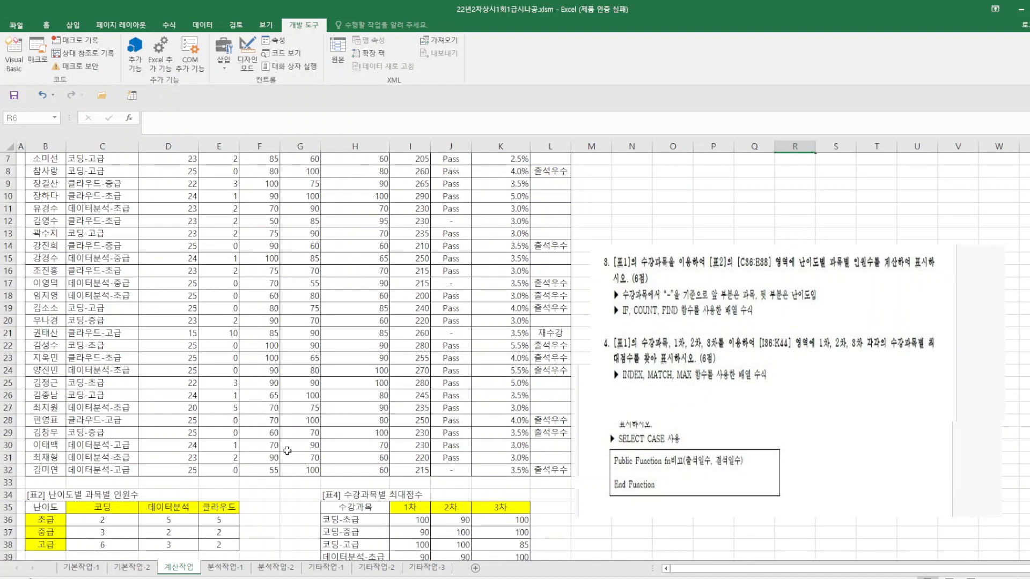
pyautogui.click(225, 567)
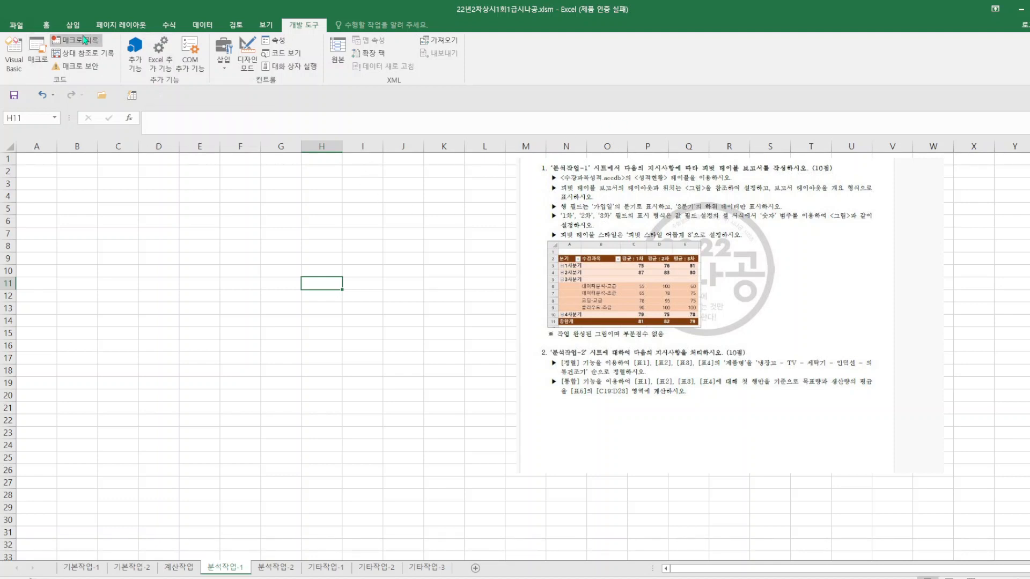
pyautogui.click(48, 27)
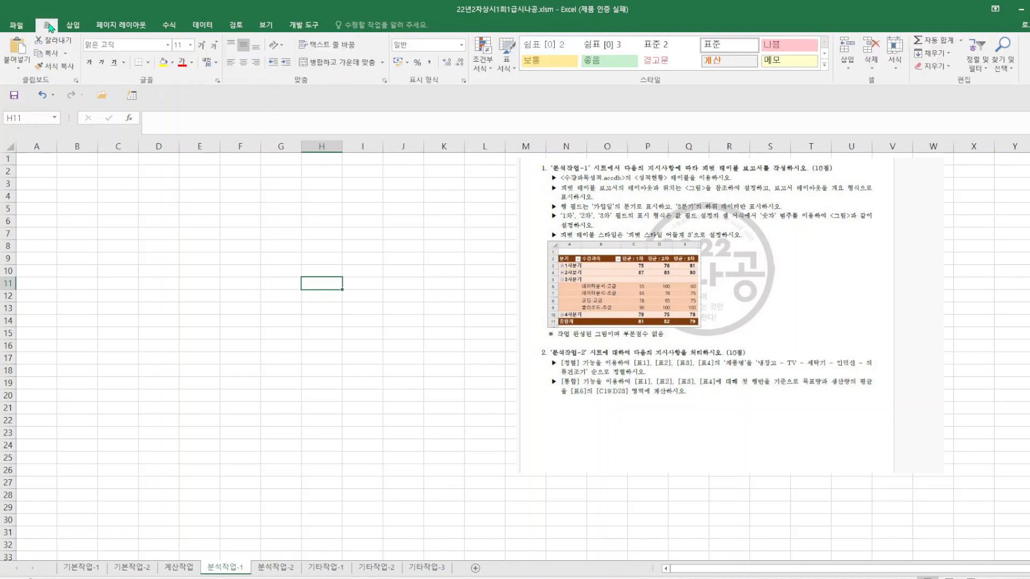
# Start a Microsoft Query import of external data using MS Access Database as the data source.
pyautogui.click(73, 25)
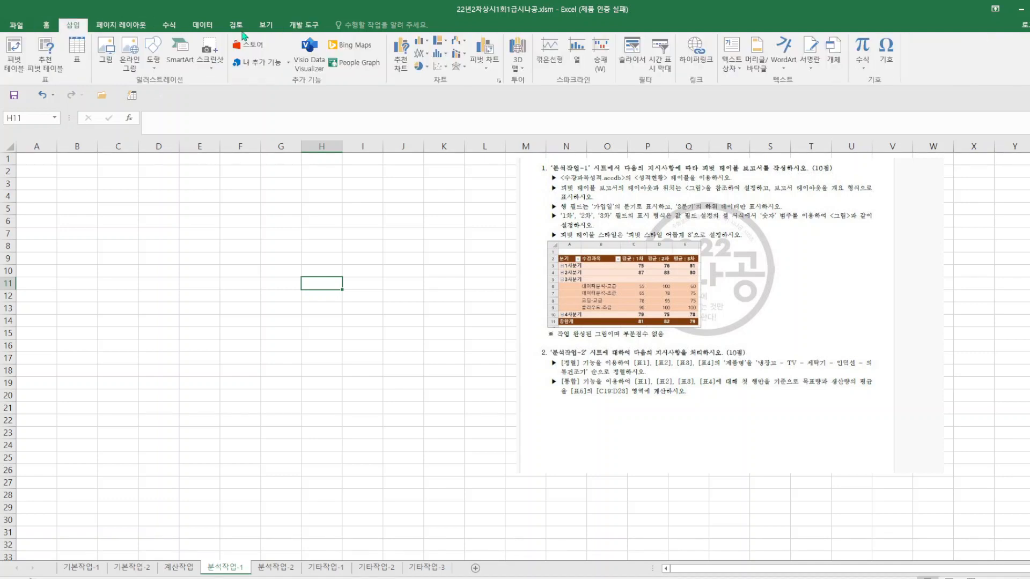
pyautogui.click(202, 25)
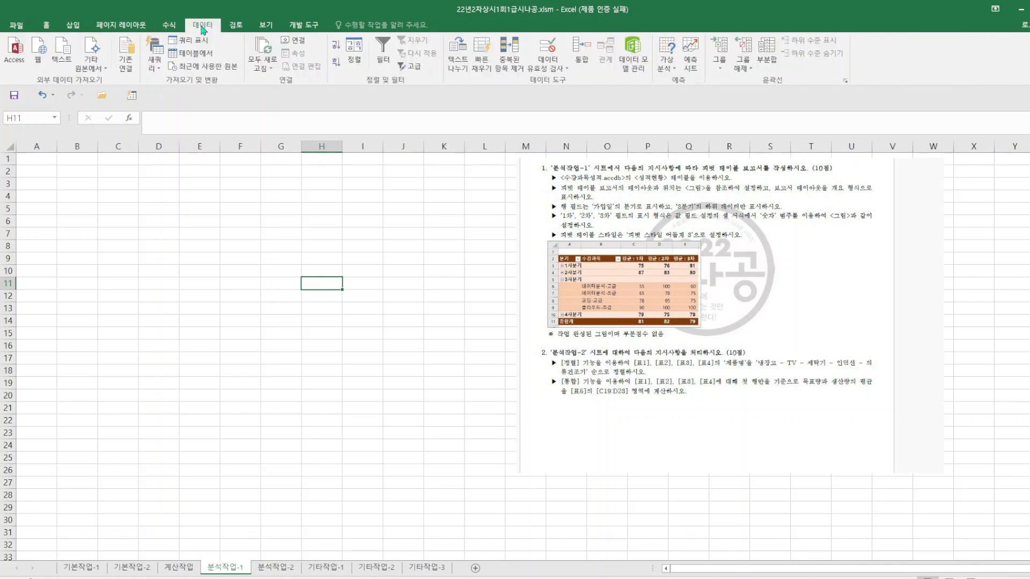
pyautogui.click(91, 57)
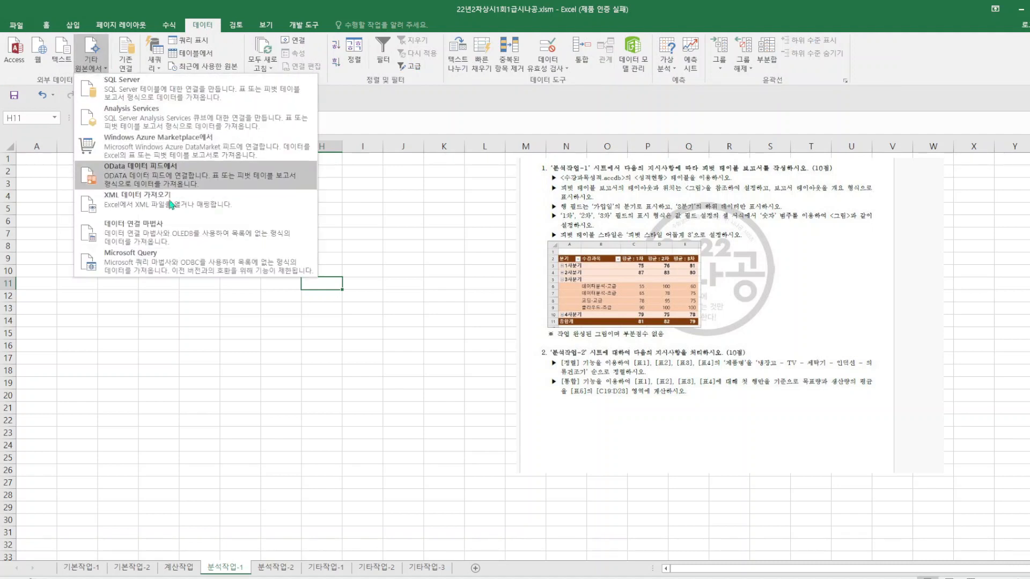
pyautogui.click(165, 269)
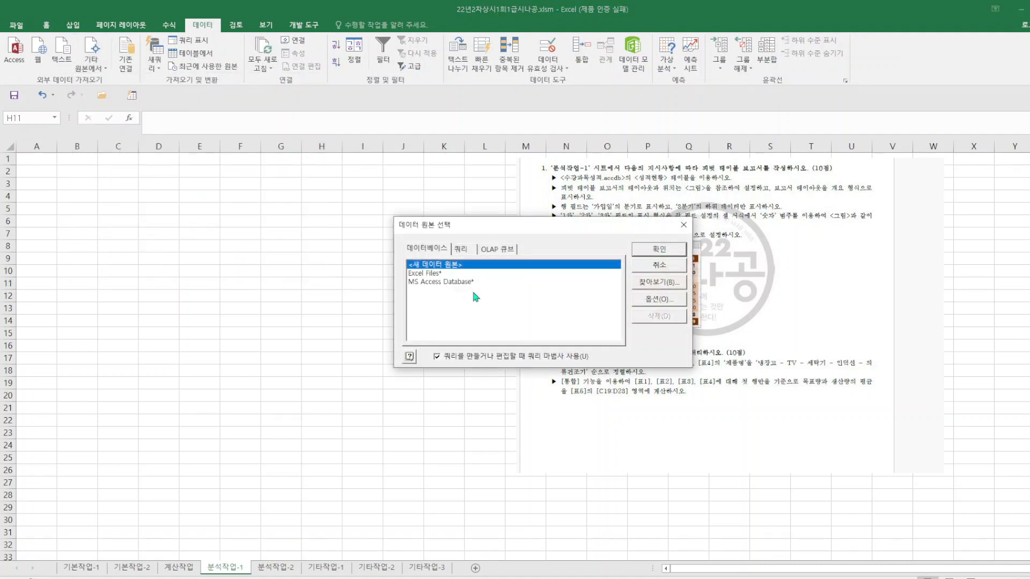
pyautogui.doubleClick(473, 283)
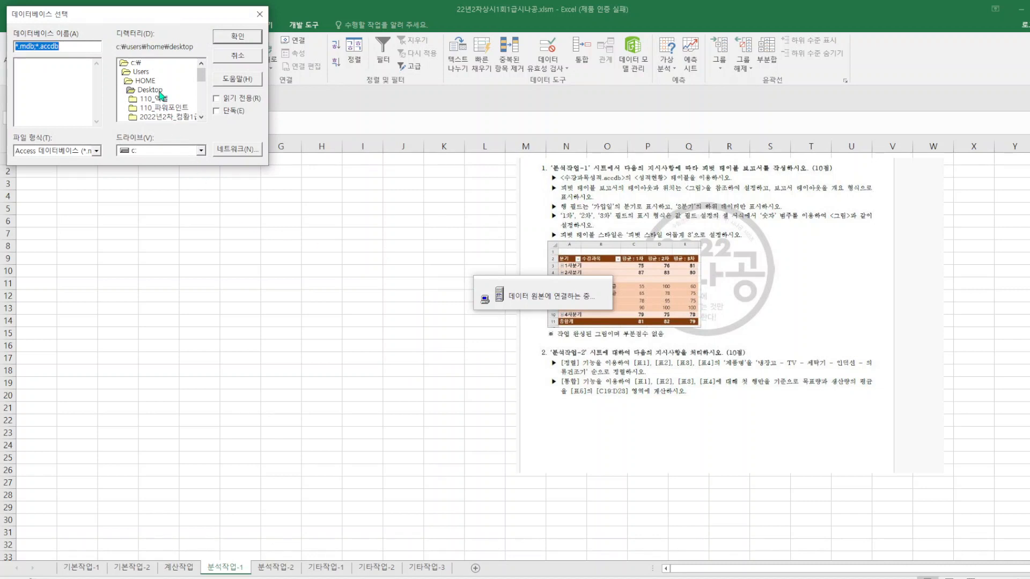
# Select the 수강과목성적.accdb database from the subfolder numbered 2 within the desktop's 2022년2차 folder.
pyautogui.doubleClick(168, 118)
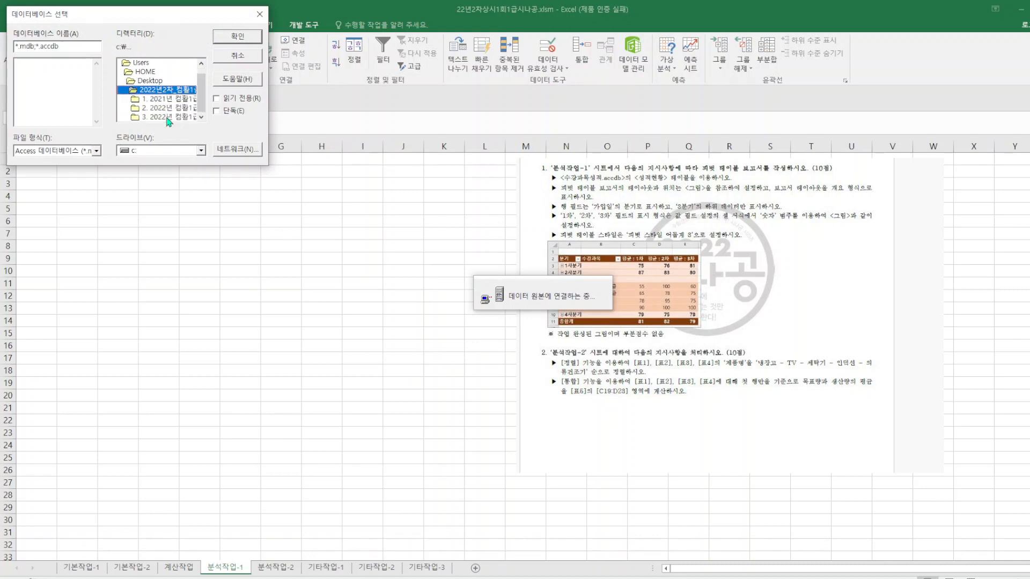
pyautogui.doubleClick(166, 117)
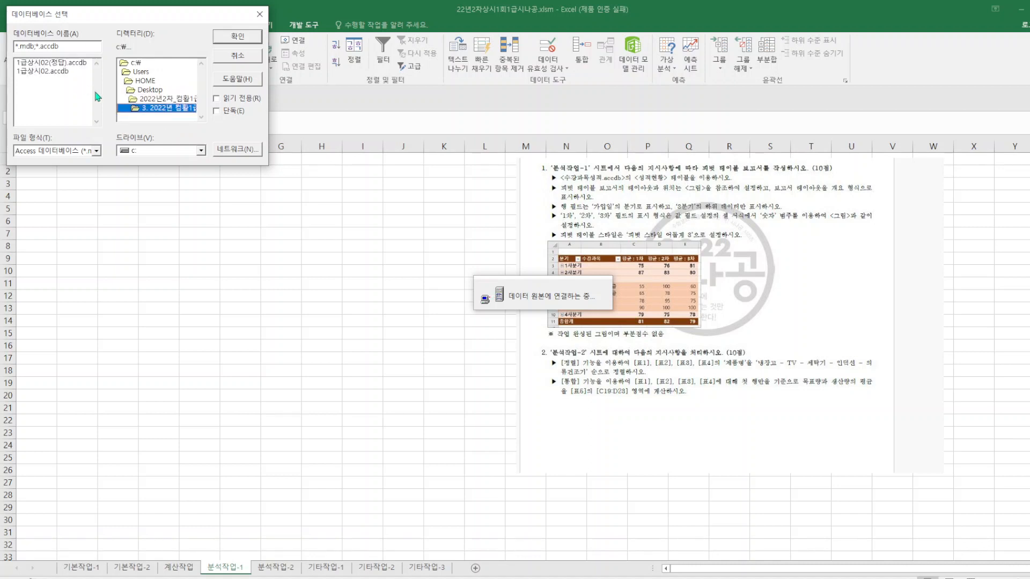
pyautogui.doubleClick(177, 100)
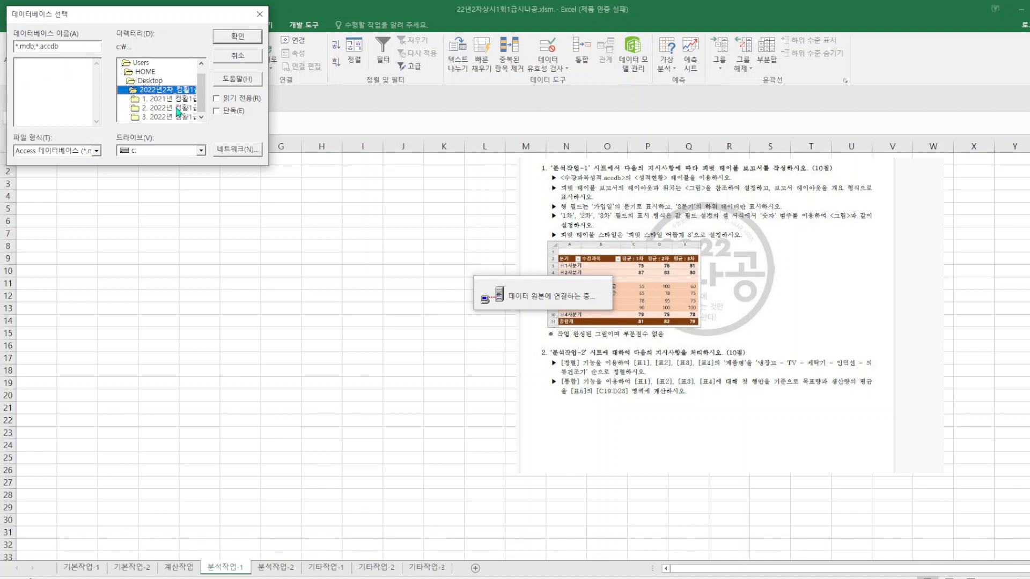
pyautogui.doubleClick(180, 107)
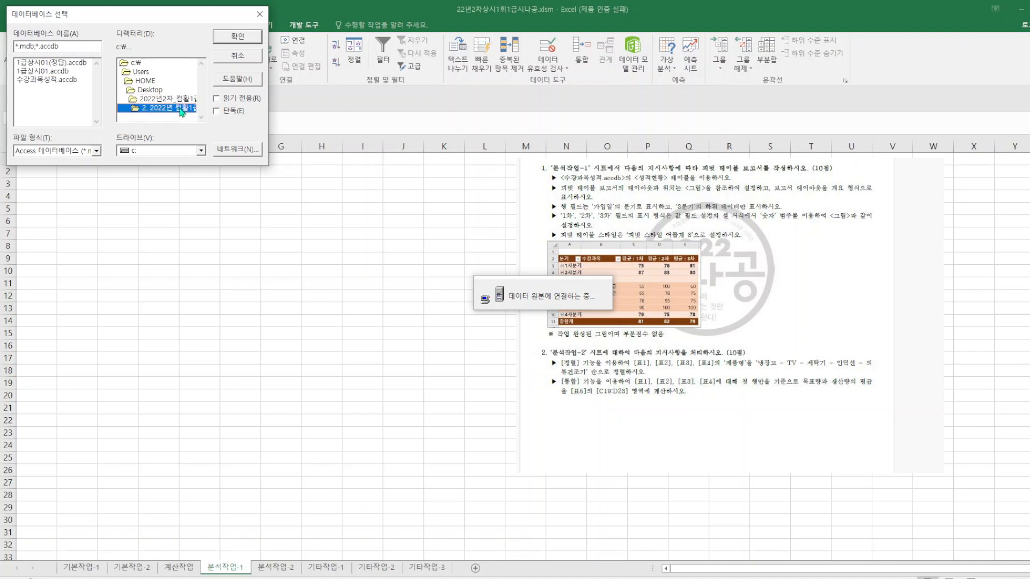
pyautogui.doubleClick(57, 80)
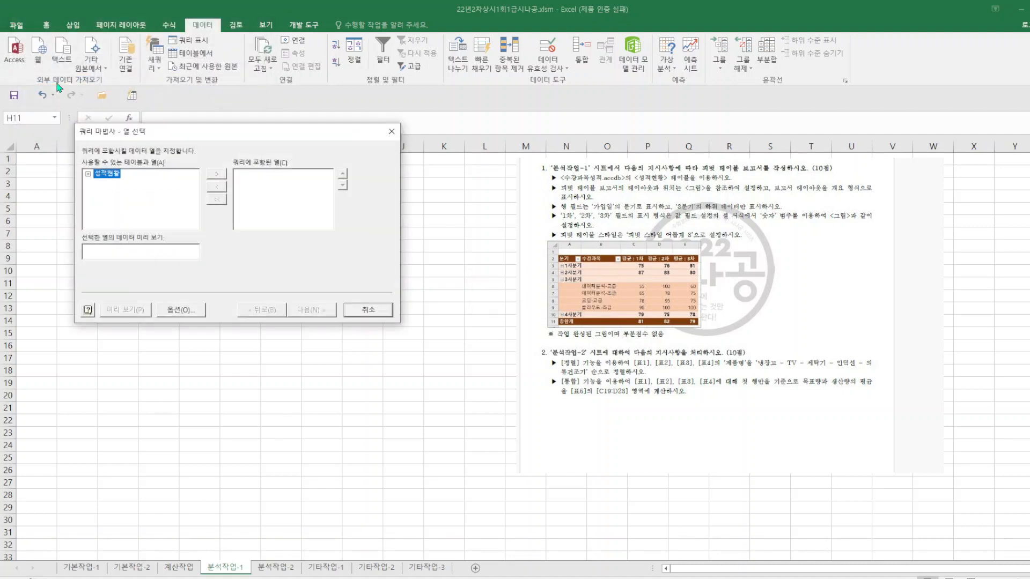
# Add the 가입일, 수강과목, 1차, 2차 and 3차 columns of the 성적현황 table to the query.
pyautogui.click(87, 174)
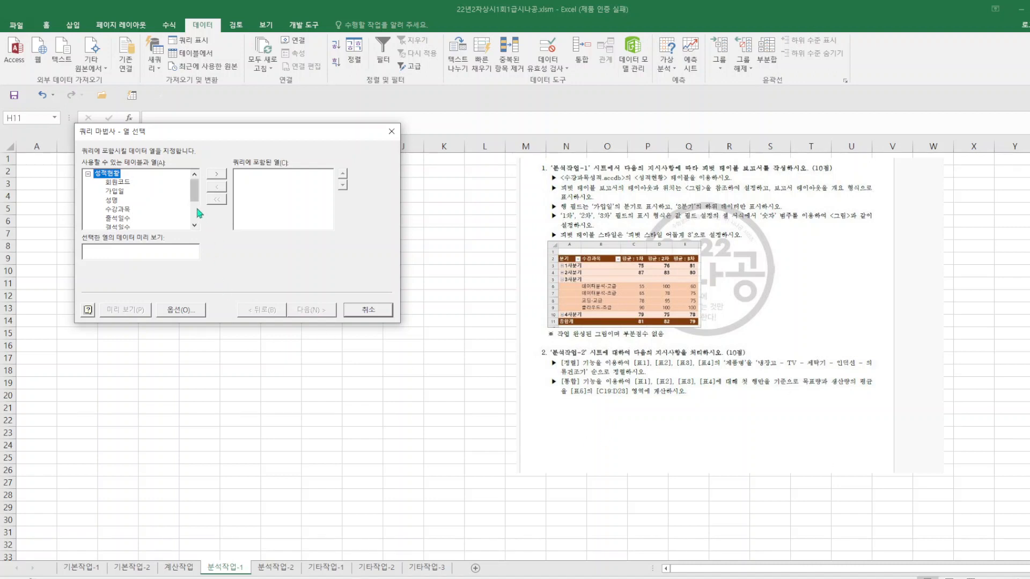
pyautogui.moveTo(195, 200); pyautogui.dragTo(198, 211)
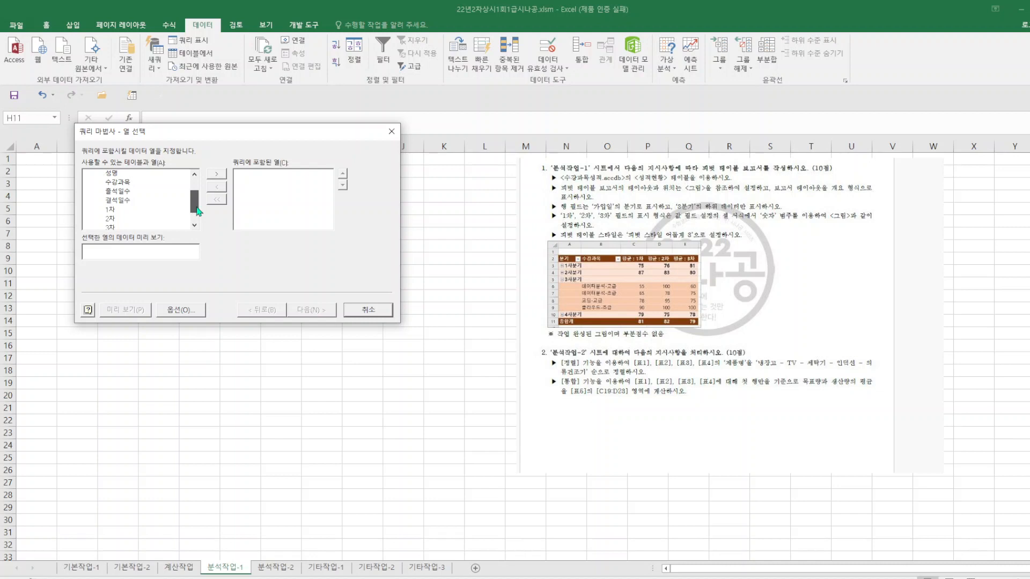
pyautogui.moveTo(198, 211); pyautogui.dragTo(196, 181)
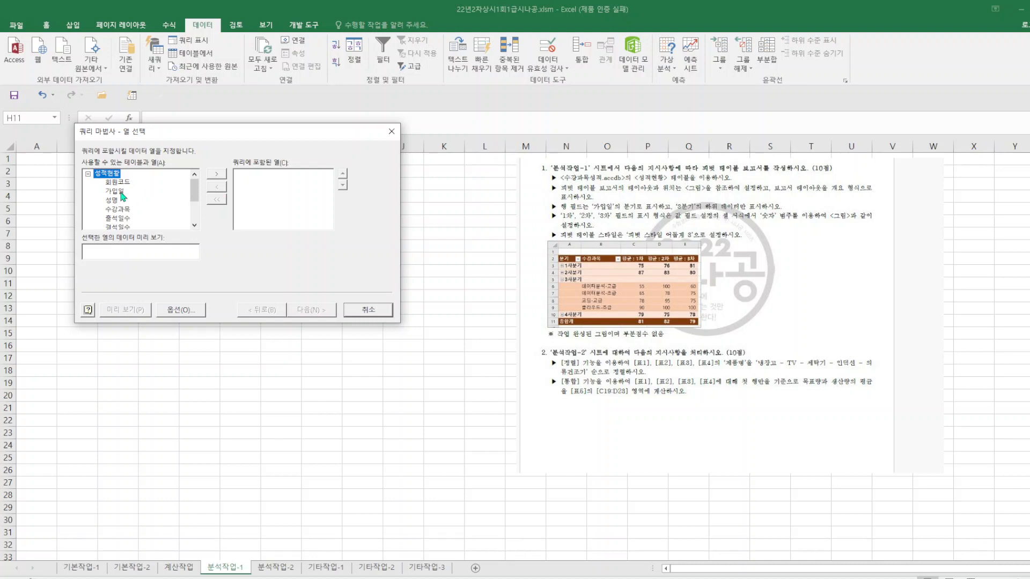
pyautogui.click(126, 192)
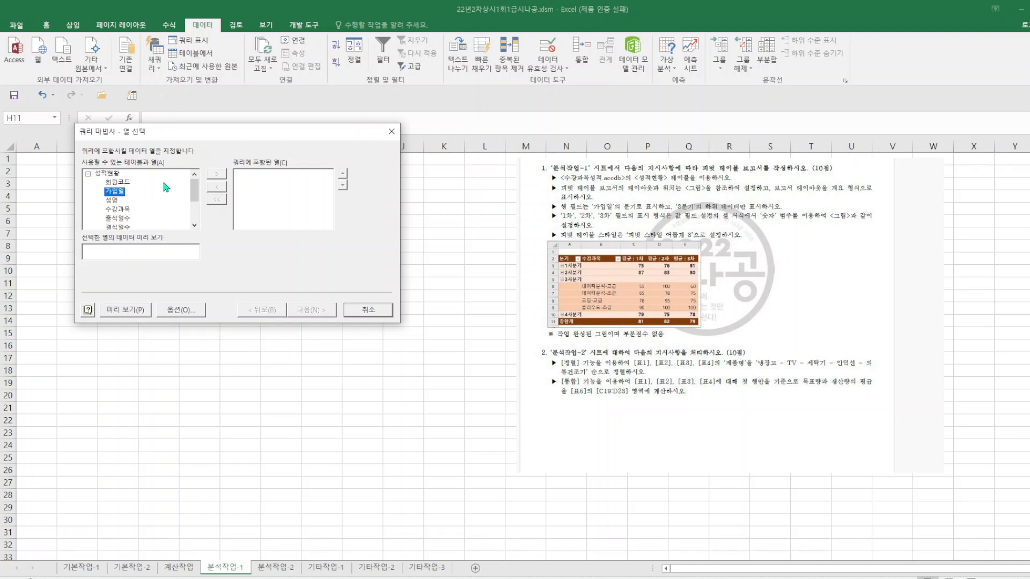
pyautogui.doubleClick(122, 193)
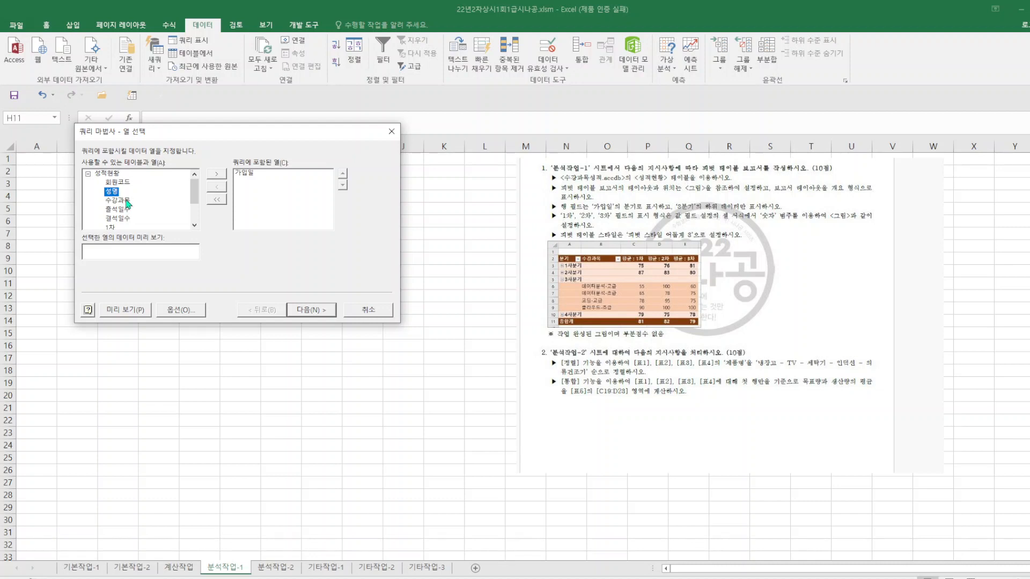
pyautogui.doubleClick(127, 200)
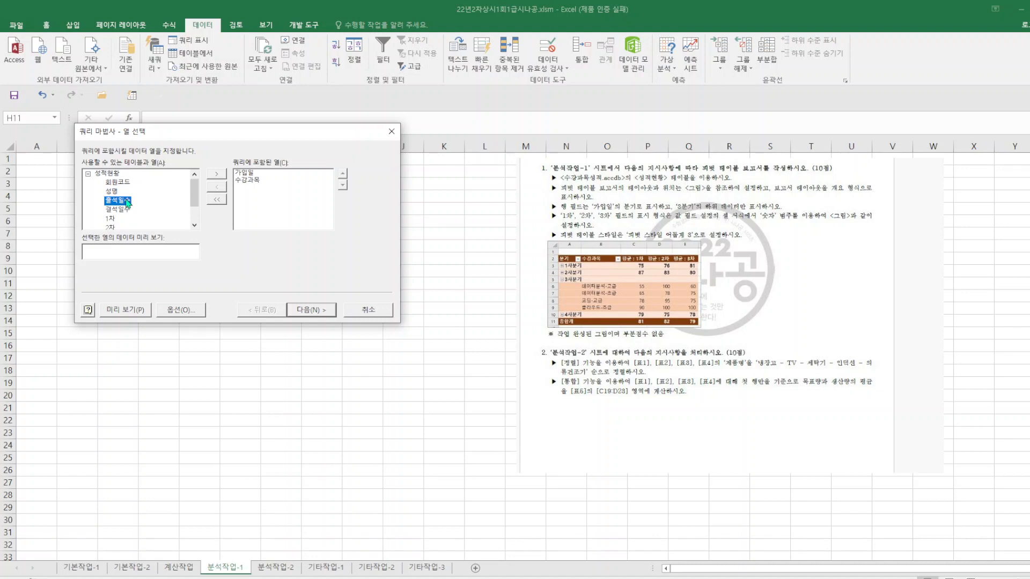
pyautogui.doubleClick(116, 220)
pyautogui.doubleClick(115, 220)
pyautogui.doubleClick(114, 219)
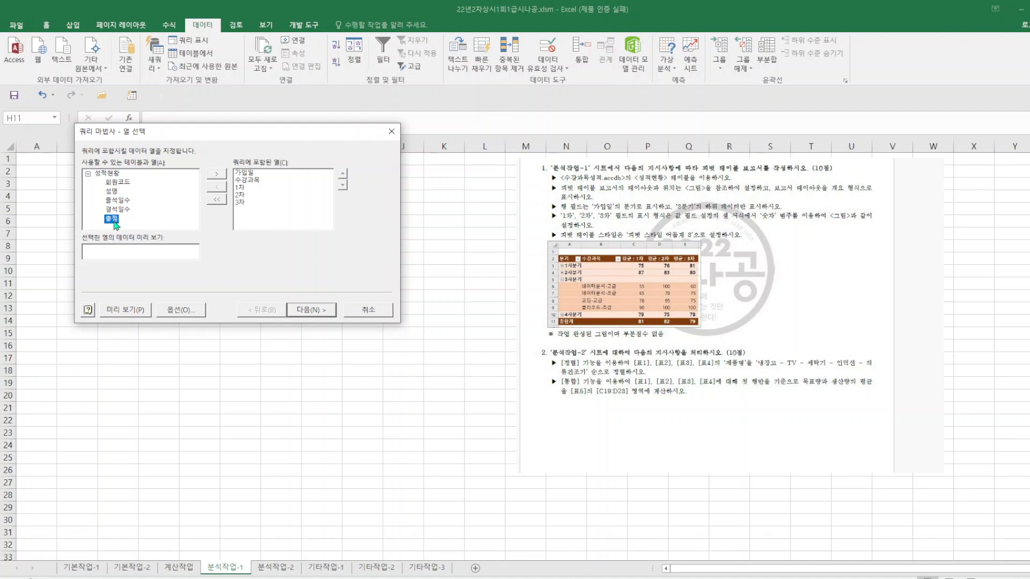
# Complete the query without any filter or sort criteria.
pyautogui.click(321, 311)
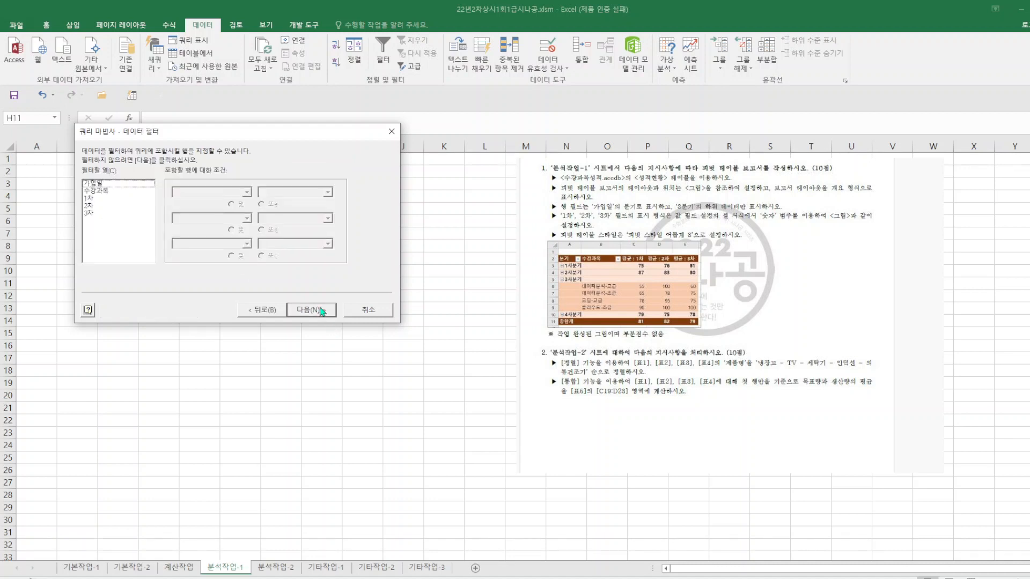
pyautogui.click(321, 311)
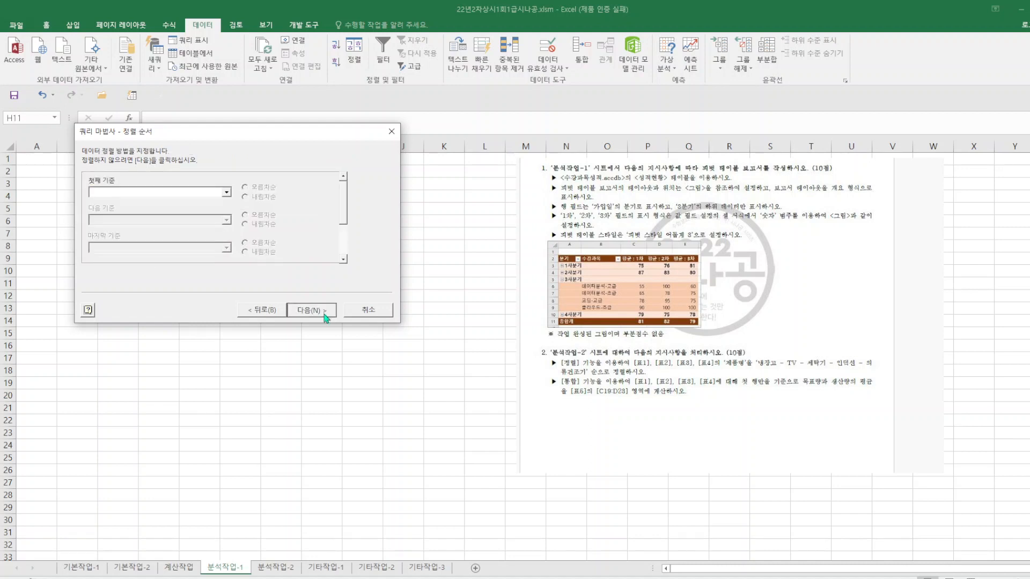
pyautogui.click(321, 310)
pyautogui.click(313, 311)
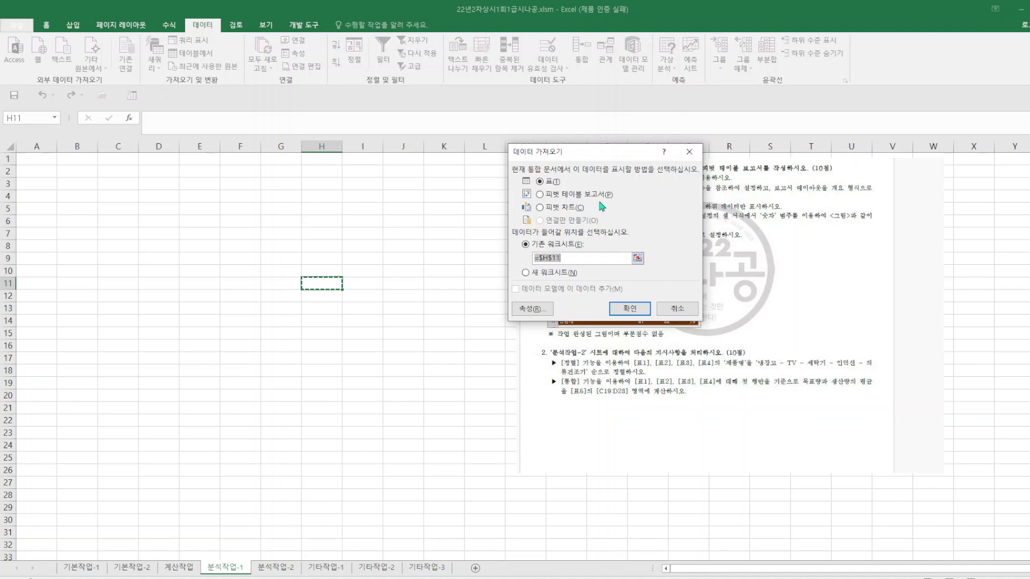
# Import the data as a PivotTable report into cell A2 of the existing 분석작업-1 worksheet.
pyautogui.click(562, 195)
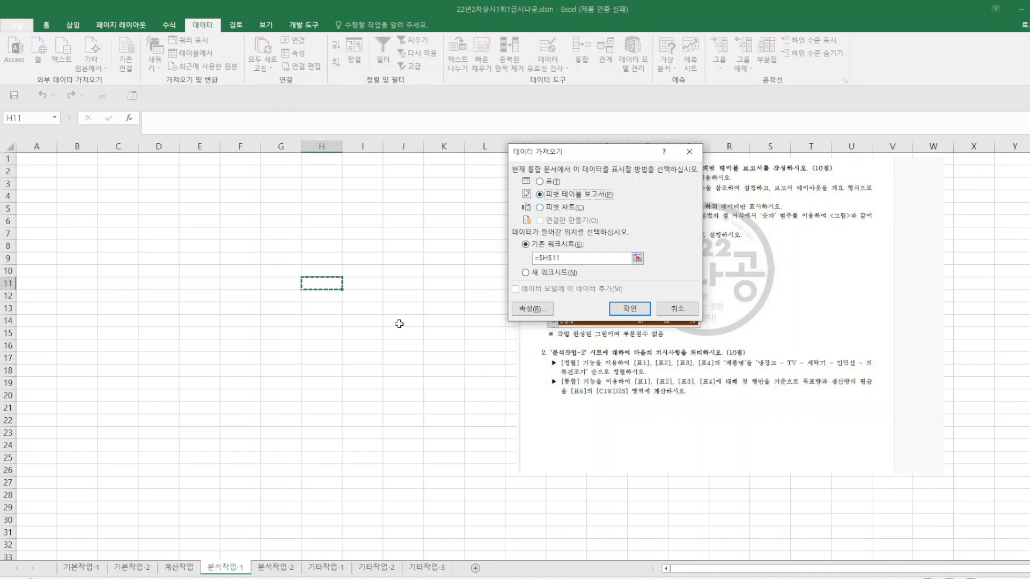
pyautogui.click(566, 258)
pyautogui.moveTo(566, 258); pyautogui.dragTo(533, 258)
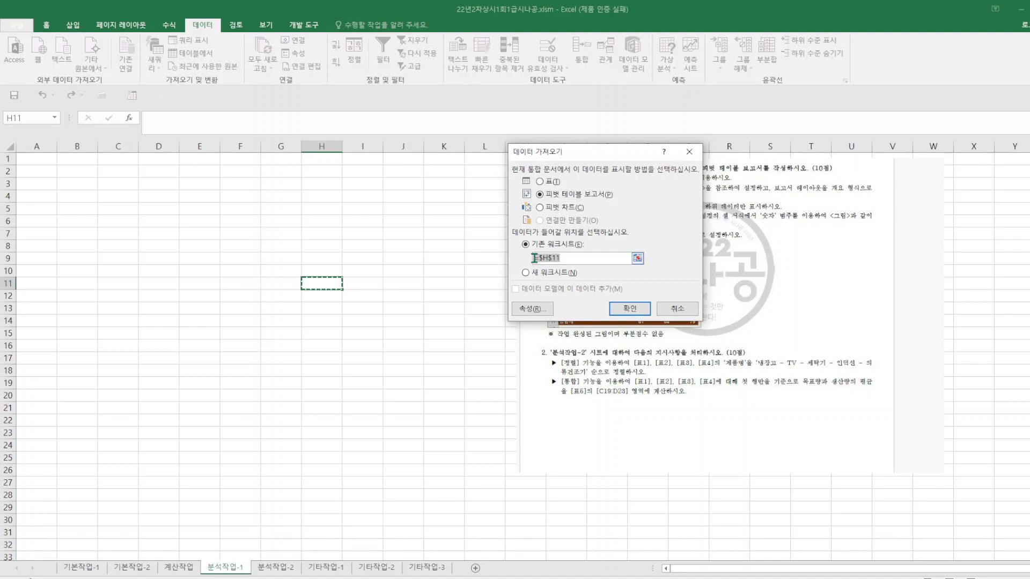
pyautogui.click(39, 171)
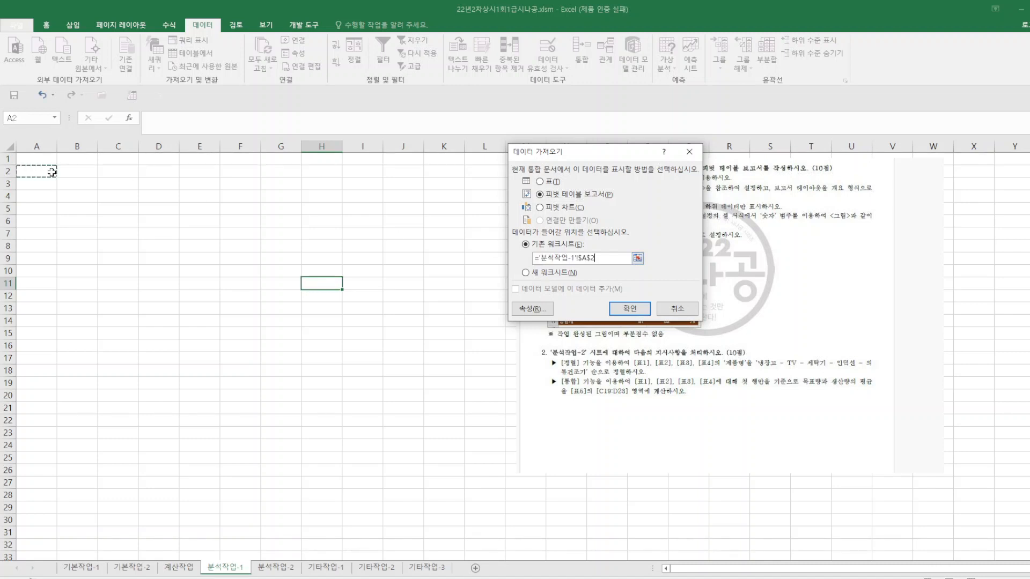
pyautogui.click(629, 308)
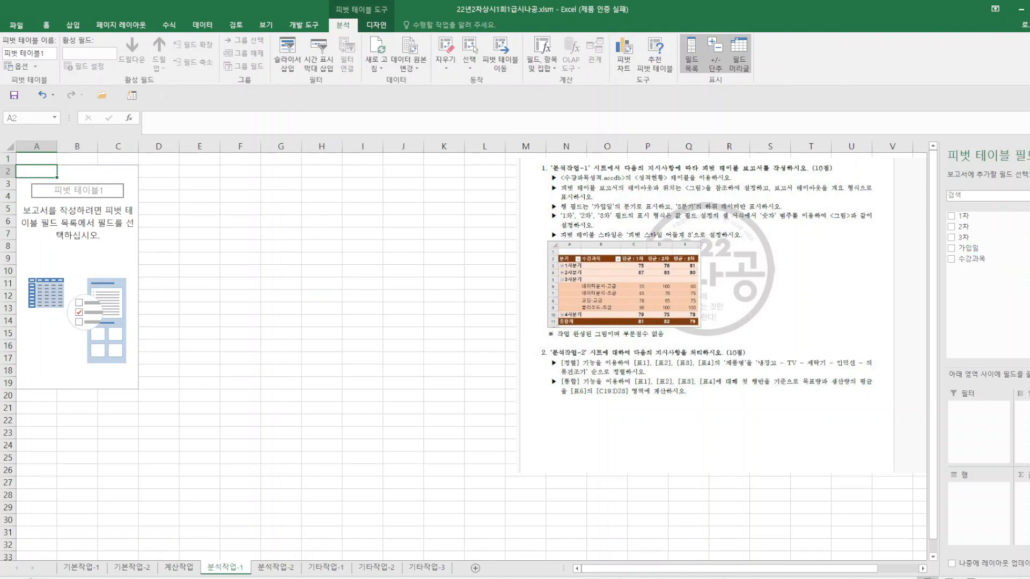
# Lay out the PivotTable with 가입일 in rows, 수강과목 in columns, and 1차, 2차 and 3차 as values.
pyautogui.moveTo(991, 249); pyautogui.dragTo(987, 496)
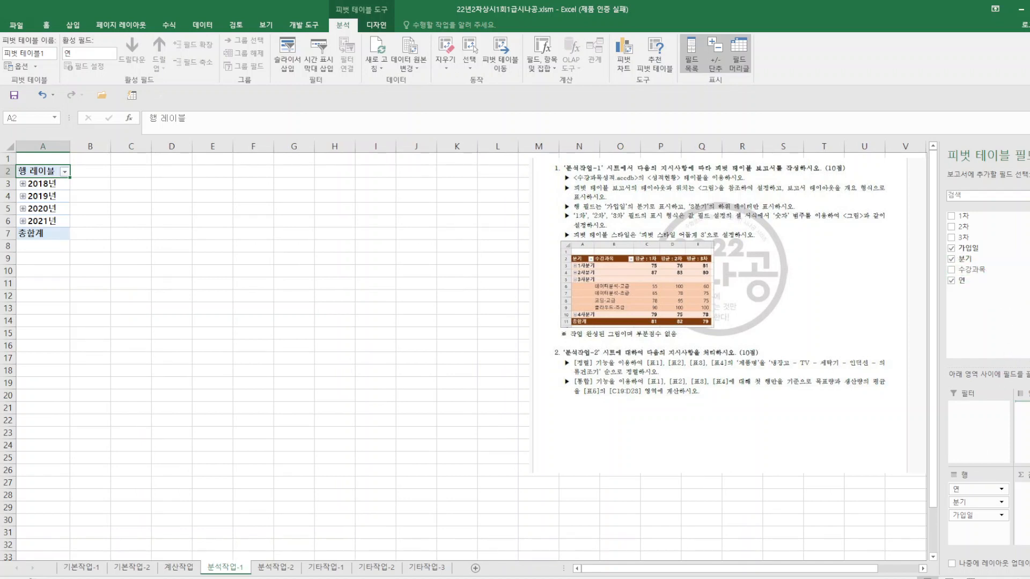
pyautogui.moveTo(1019, 270); pyautogui.dragTo(1025, 423)
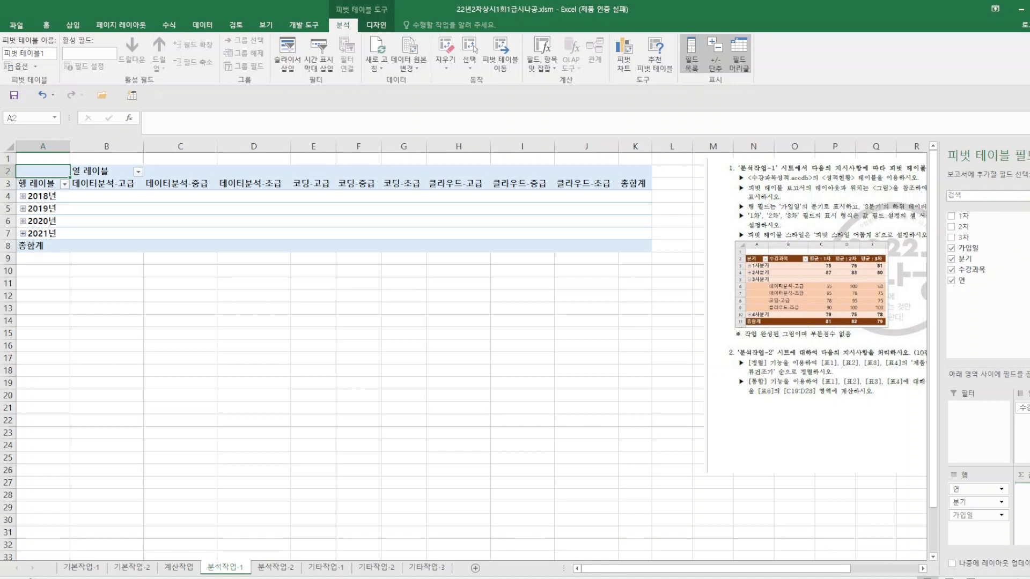
pyautogui.click(952, 215)
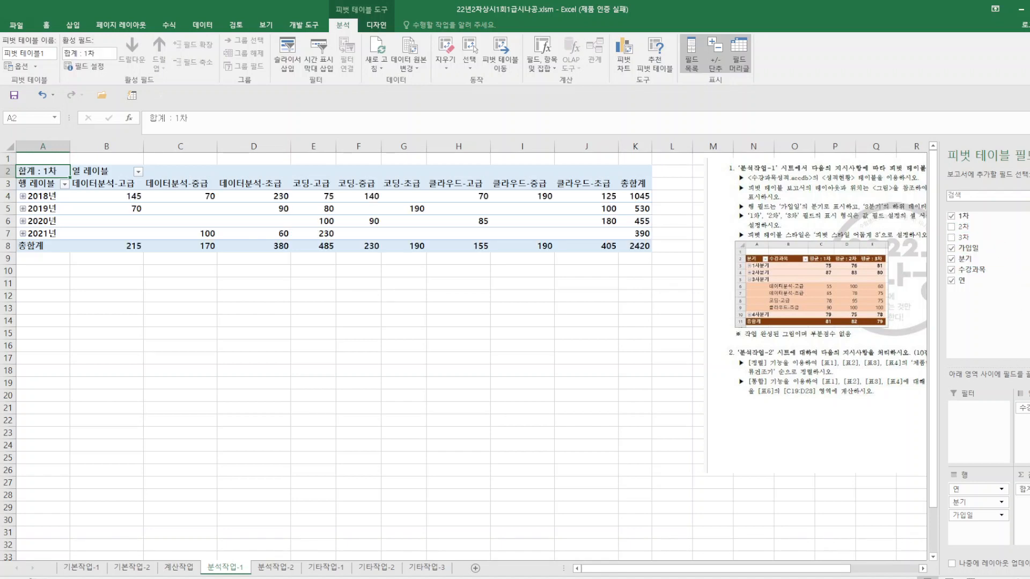
pyautogui.click(952, 226)
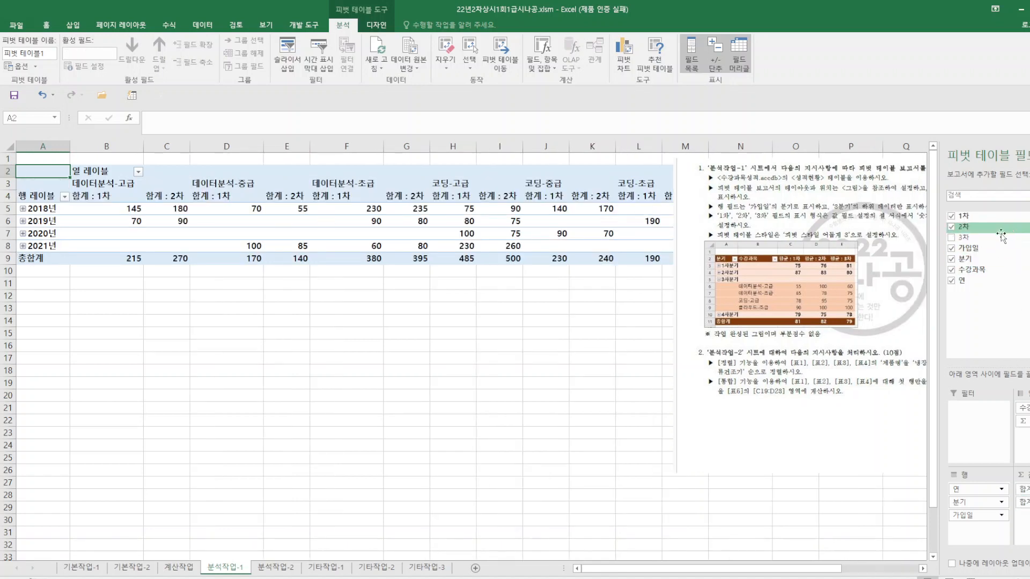
pyautogui.moveTo(963, 237); pyautogui.dragTo(1021, 515)
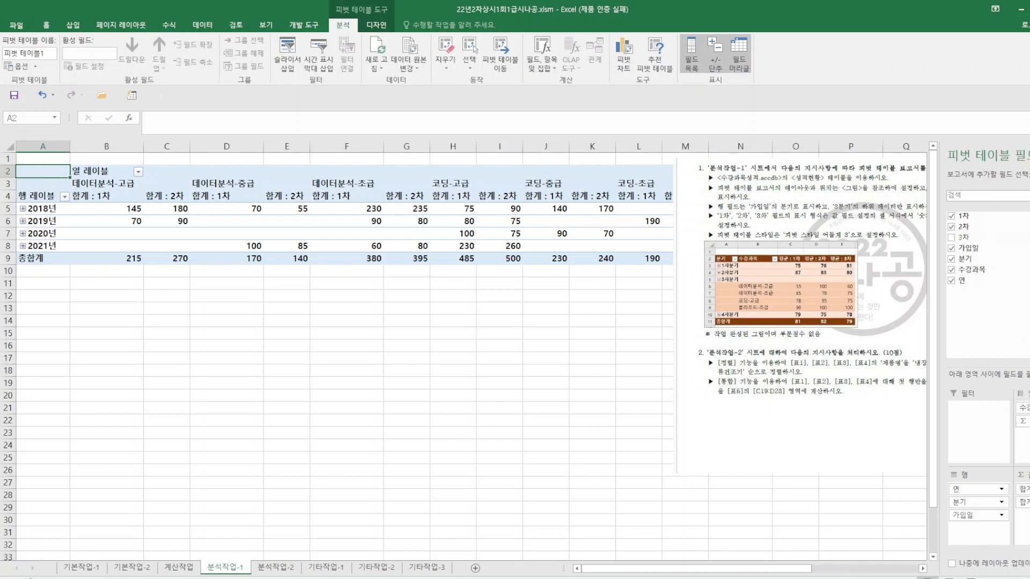
# Change the summary calculation of the 1차, 2차 and 3차 value fields to 평균.
pyautogui.click(1022, 489)
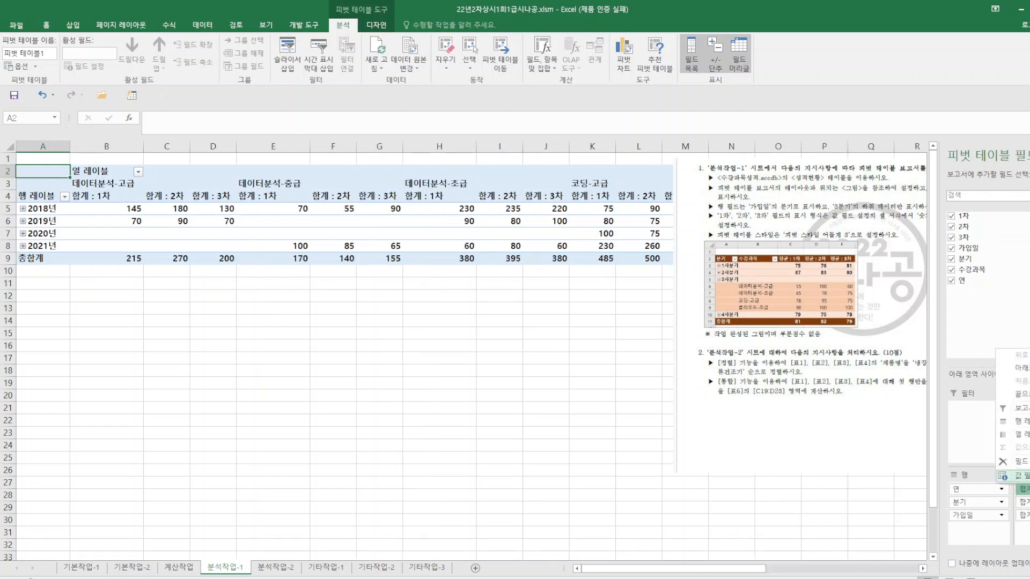
pyautogui.click(1019, 476)
pyautogui.click(523, 262)
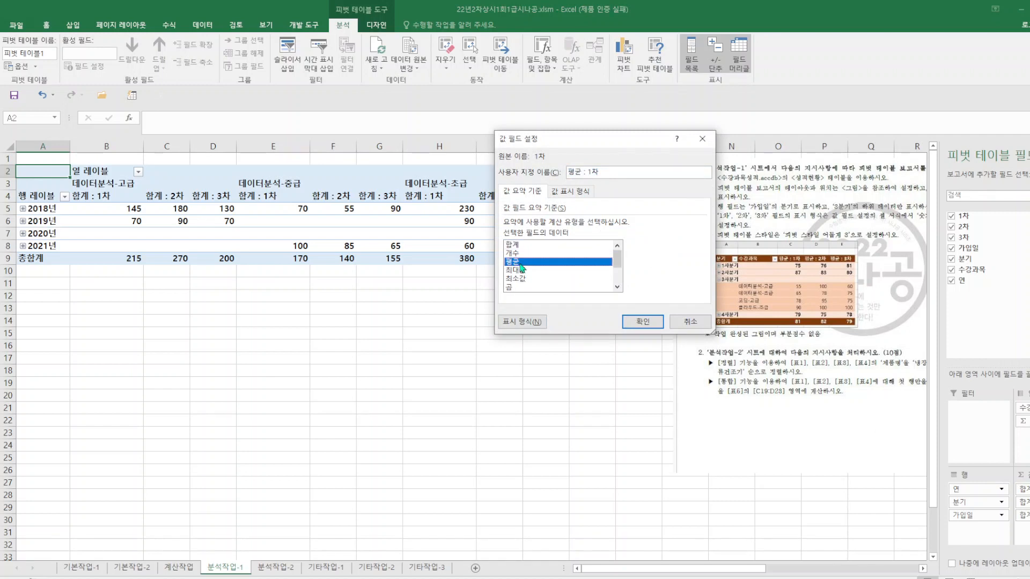
pyautogui.click(643, 322)
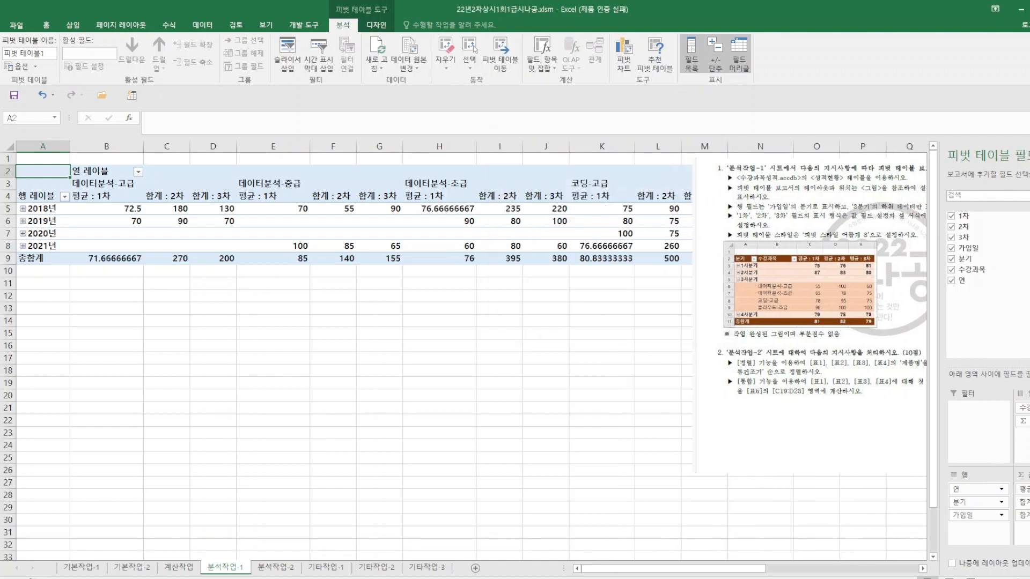
pyautogui.click(1022, 502)
pyautogui.click(1019, 488)
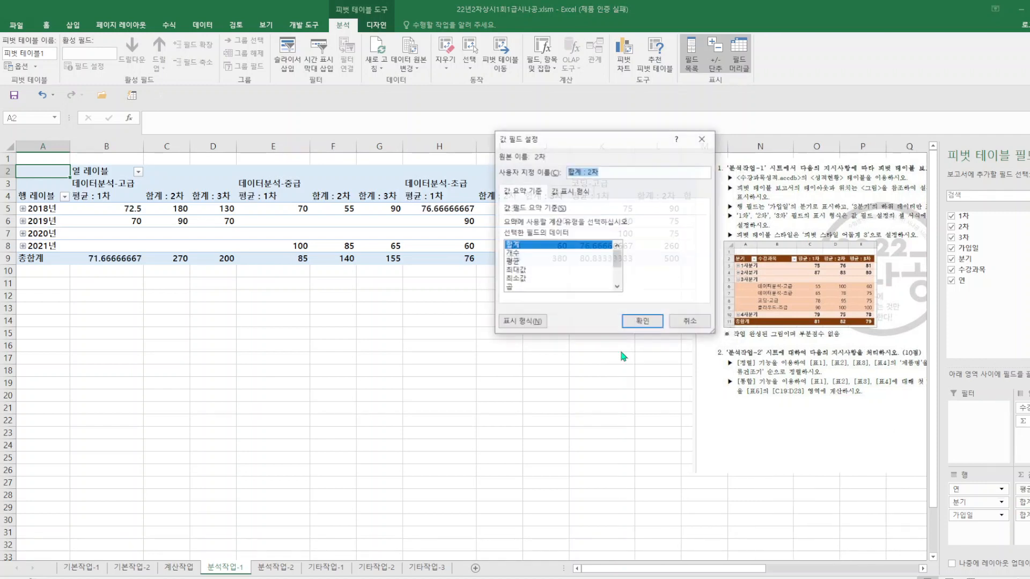
pyautogui.click(515, 262)
pyautogui.click(643, 322)
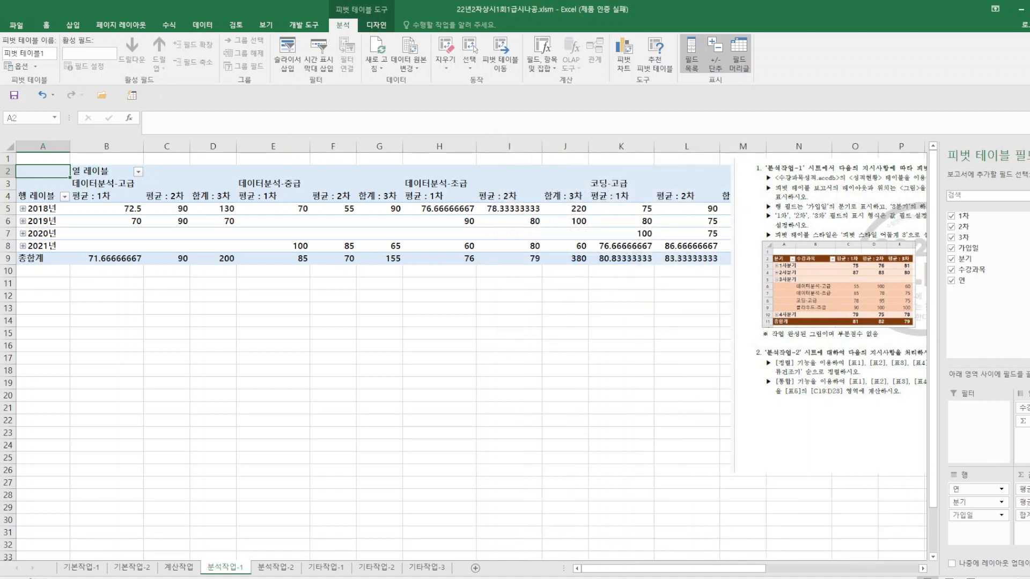
pyautogui.click(1022, 515)
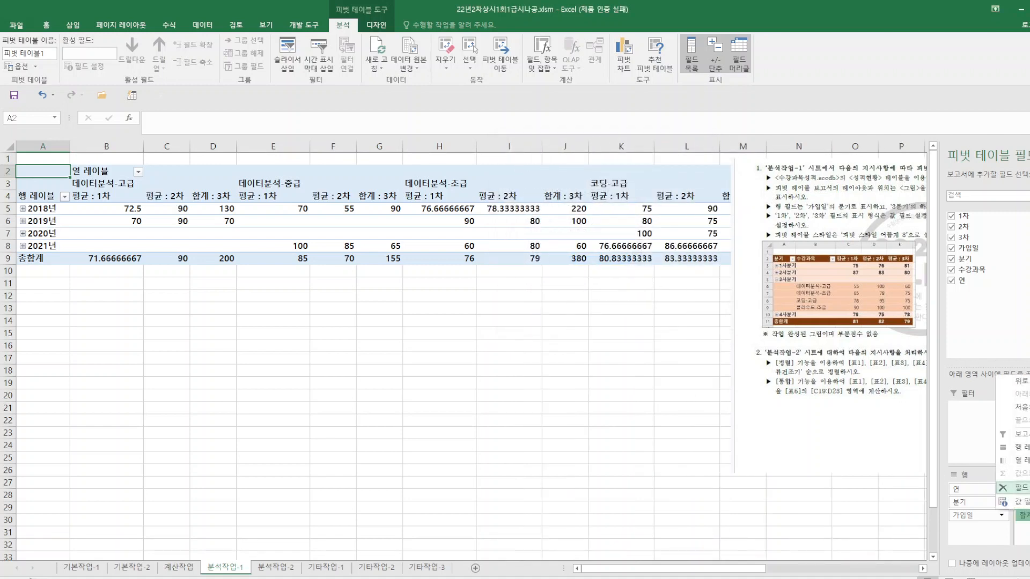
pyautogui.click(1019, 501)
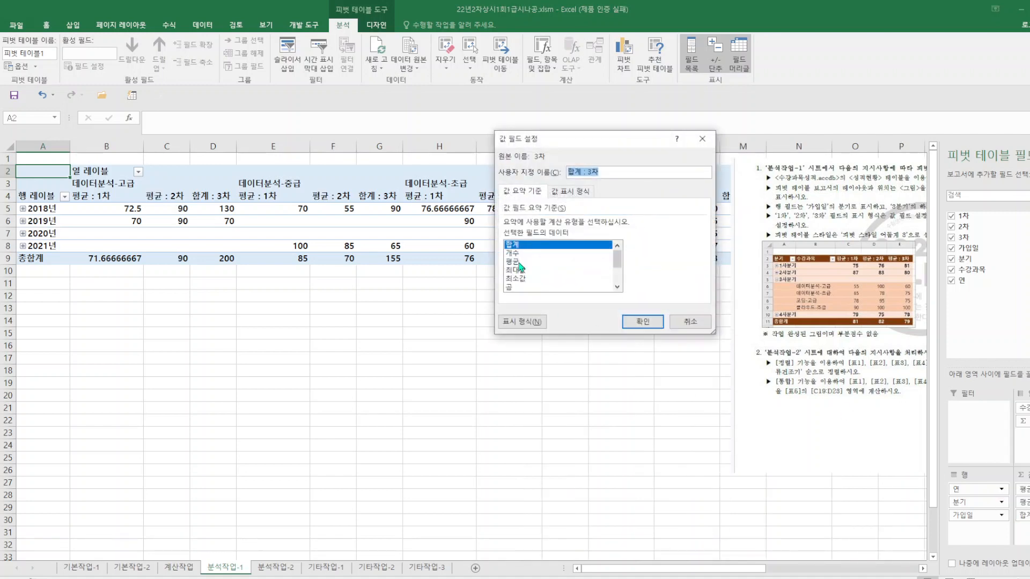
pyautogui.click(515, 262)
pyautogui.click(643, 322)
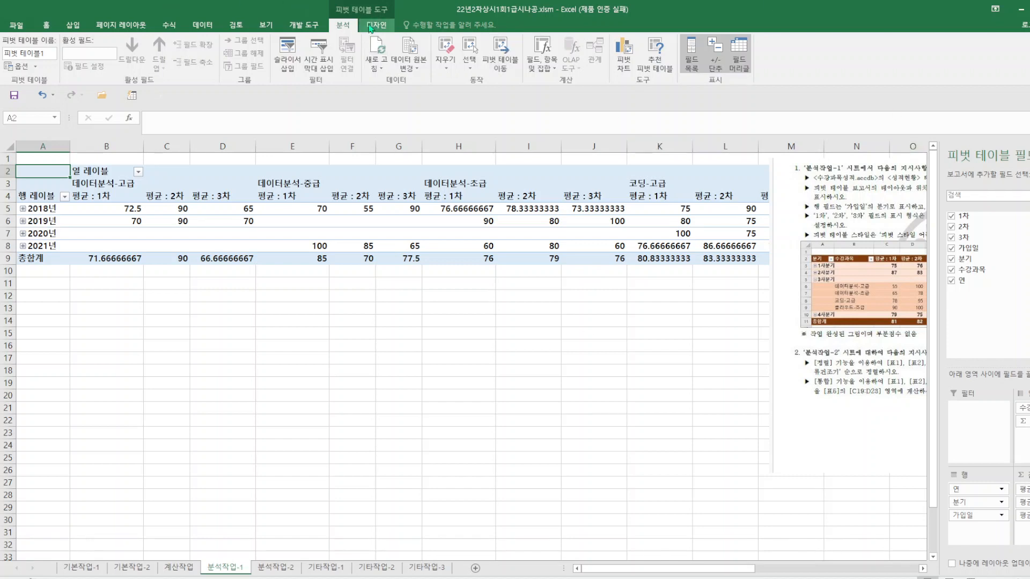
# Show the PivotTable report in outline form (개요 형식).
pyautogui.click(371, 25)
pyautogui.click(70, 54)
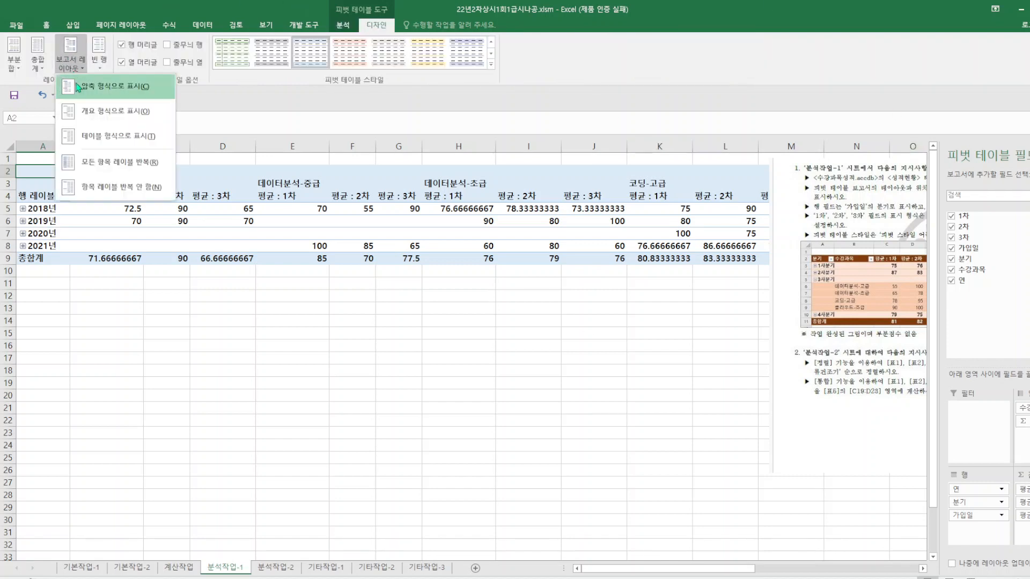
pyautogui.click(93, 113)
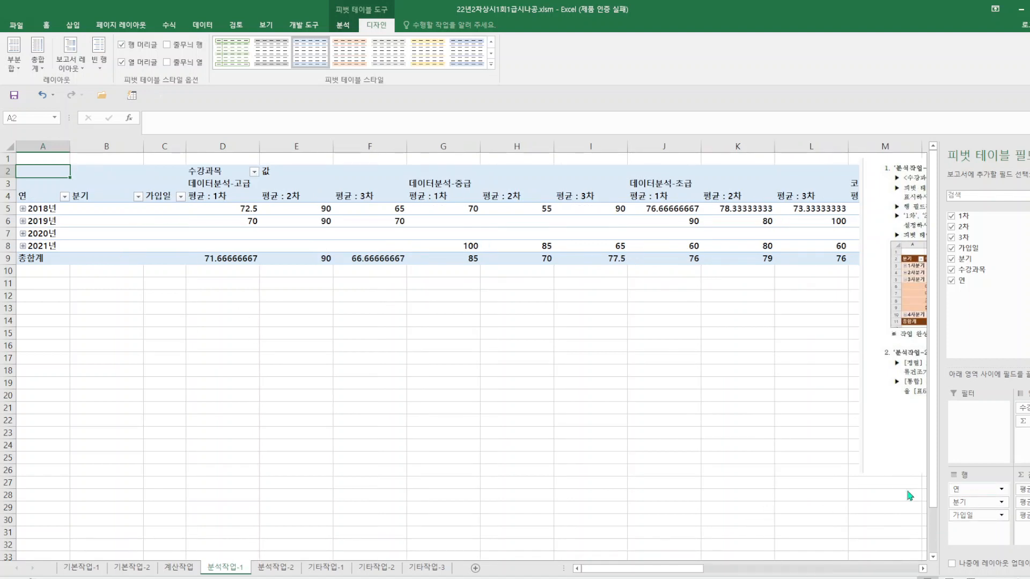
# Regroup the 가입일 dates by 분기 only, leaving 월 and 연 out of the grouping.
pyautogui.rightClick(33, 210)
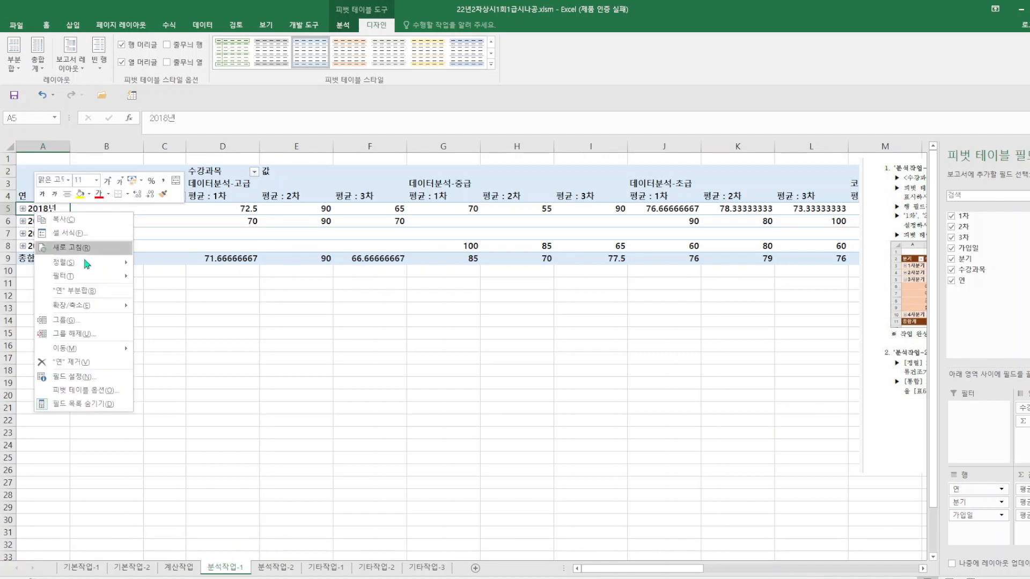
pyautogui.click(64, 324)
pyautogui.click(28, 337)
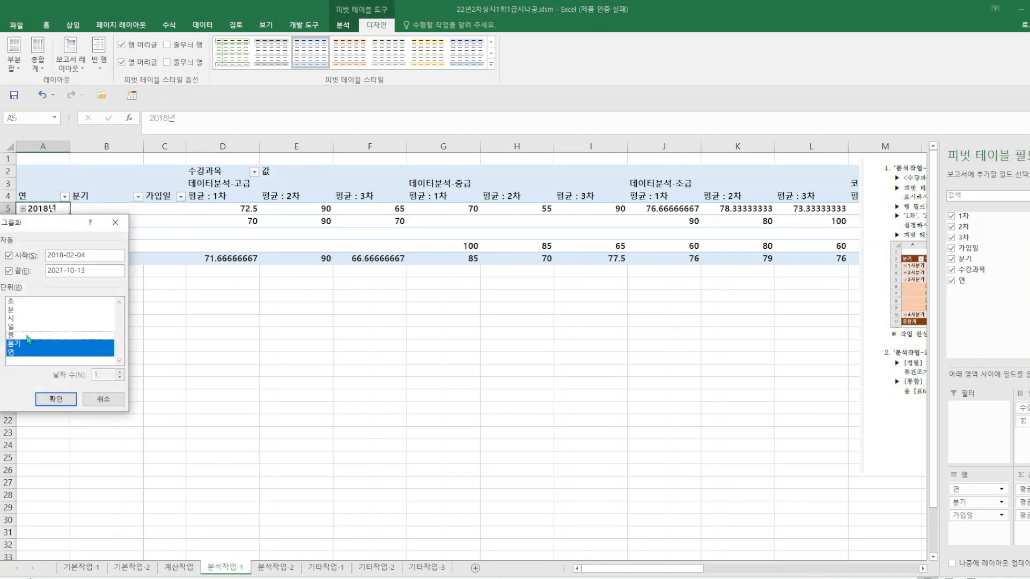
pyautogui.click(21, 354)
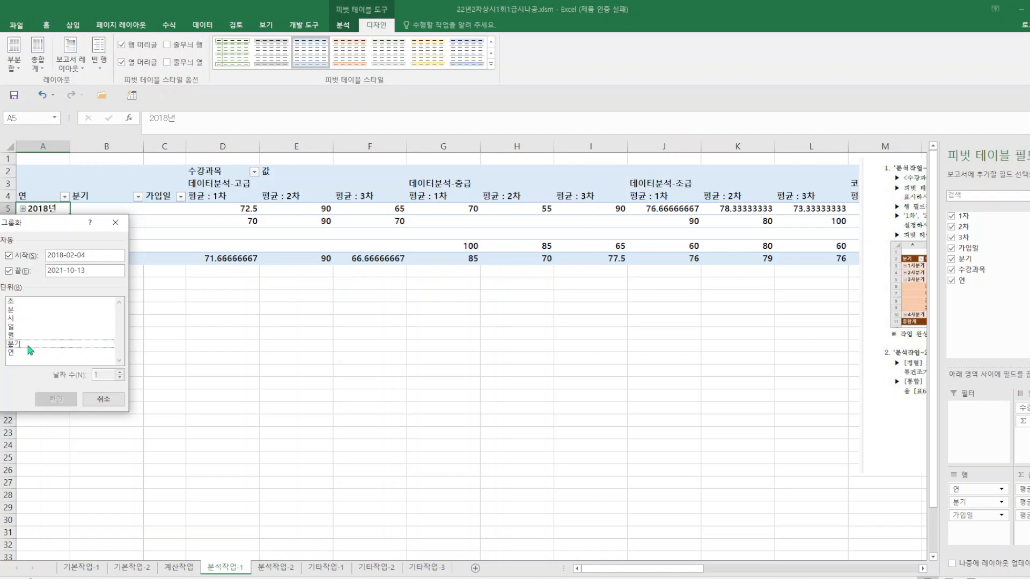
pyautogui.click(55, 399)
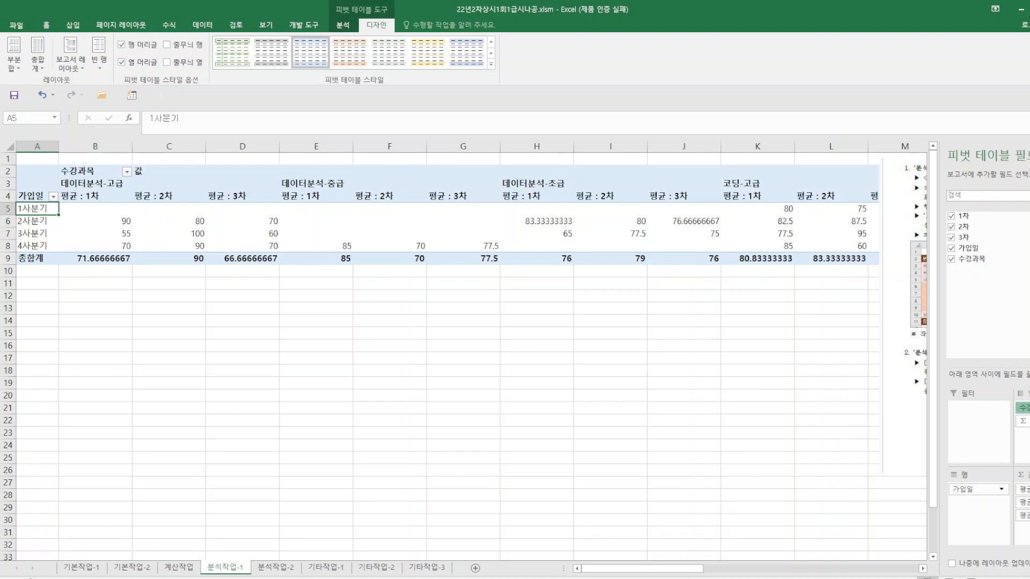
# Move the 수강과목 field from columns to rows beneath 가입일, keeping the report in outline form.
pyautogui.moveTo(1022, 407); pyautogui.dragTo(993, 516)
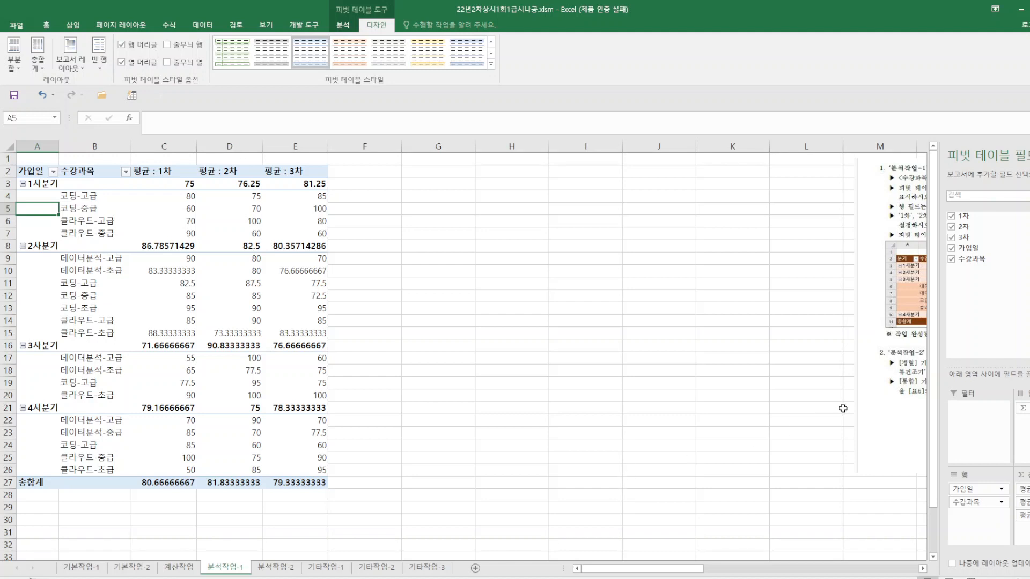
pyautogui.click(75, 70)
pyautogui.click(115, 112)
# Collapse the course details of 1사분기, 2사분기 and 4사분기, leaving only 3사분기 expanded.
pyautogui.click(23, 184)
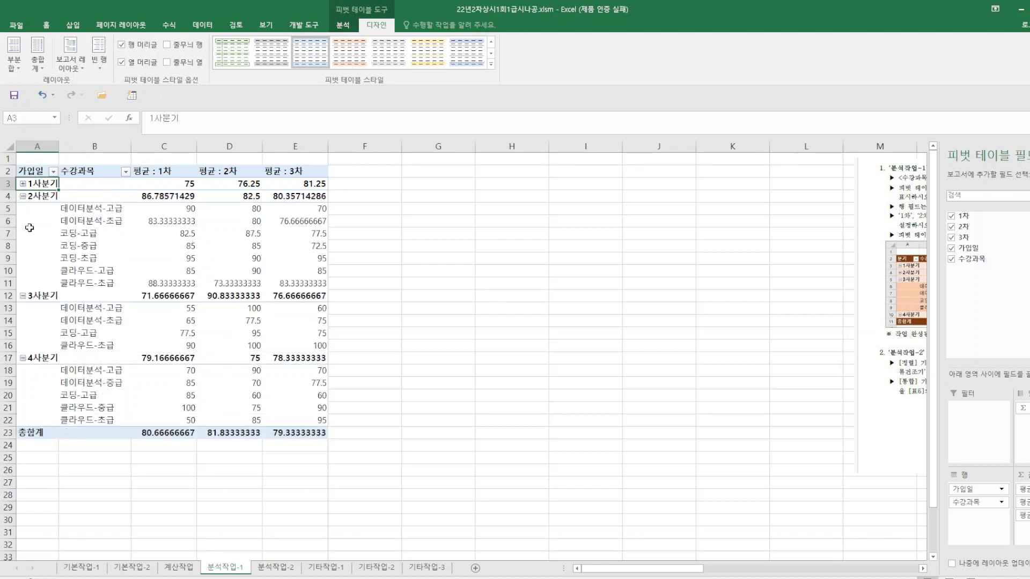
pyautogui.click(23, 196)
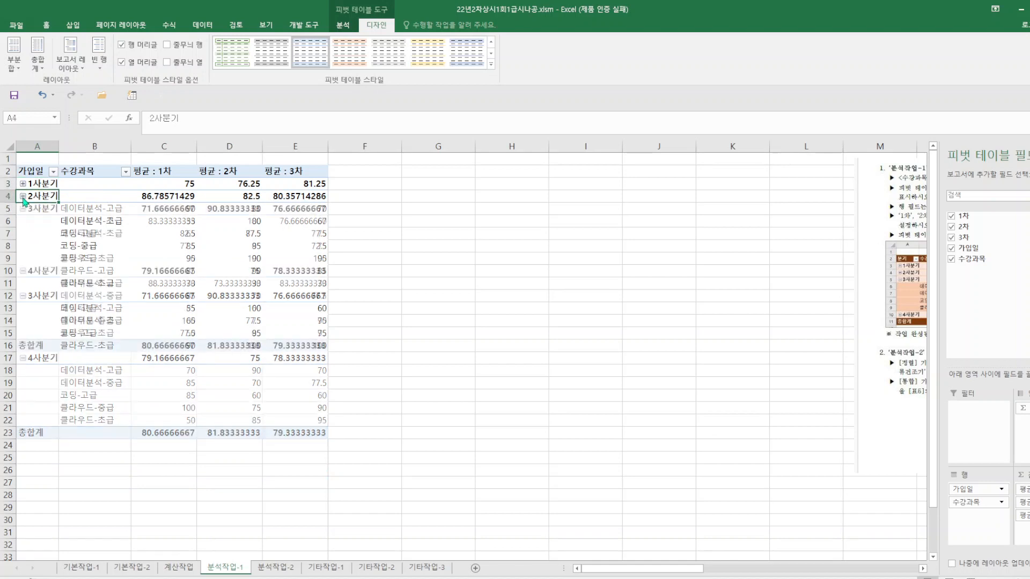
pyautogui.click(23, 271)
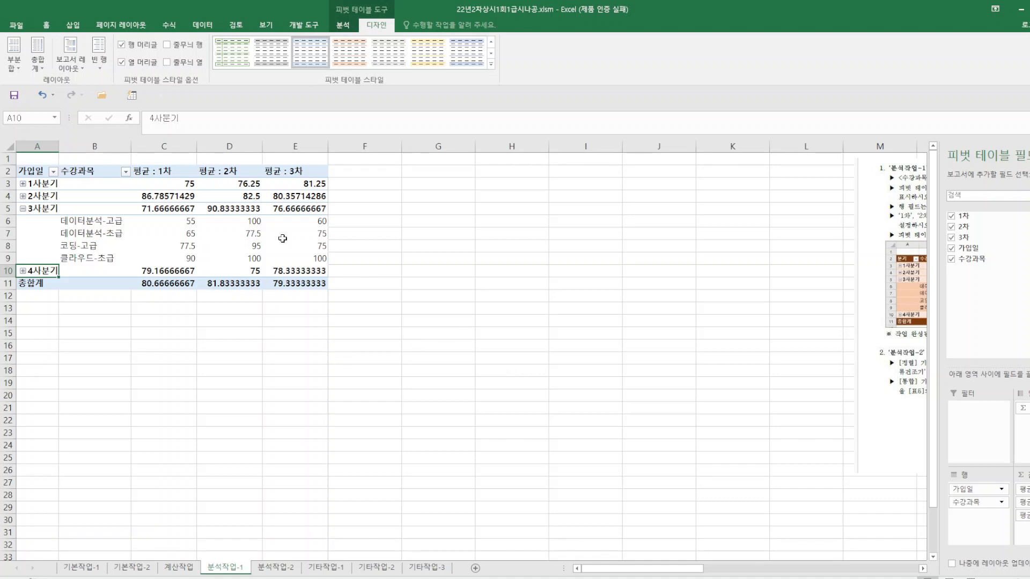
# Format the 평균 : 1차 value field as 숫자 with 0 decimal places and the thousands separator enabled.
pyautogui.click(163, 184)
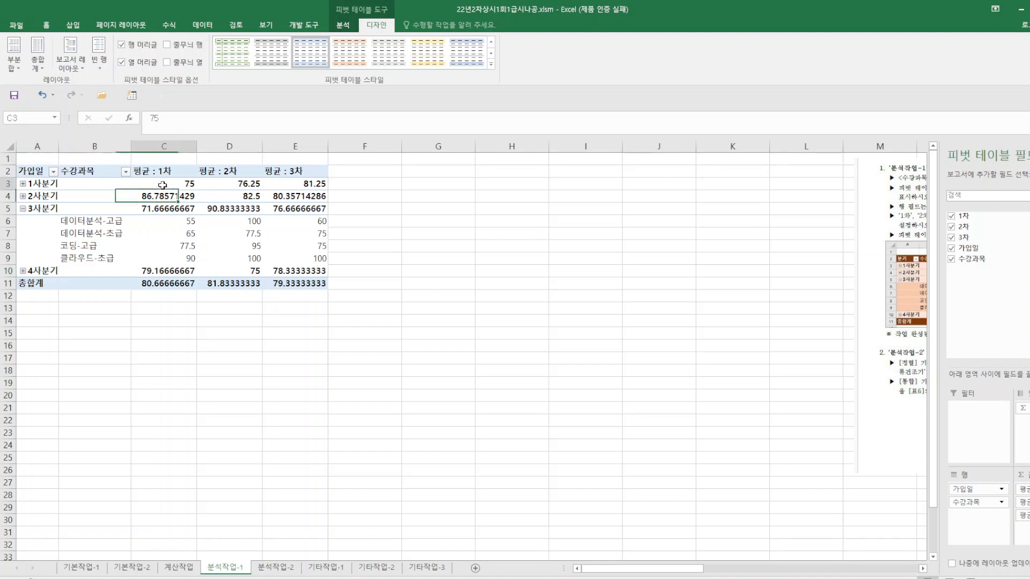
pyautogui.moveTo(163, 185); pyautogui.dragTo(303, 284)
pyautogui.rightClick(305, 267)
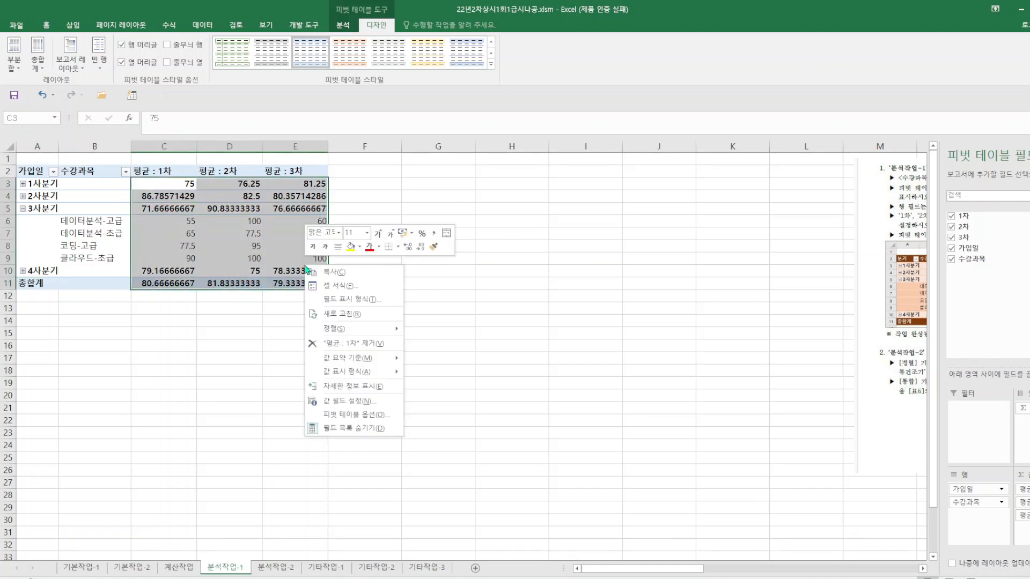
pyautogui.click(346, 401)
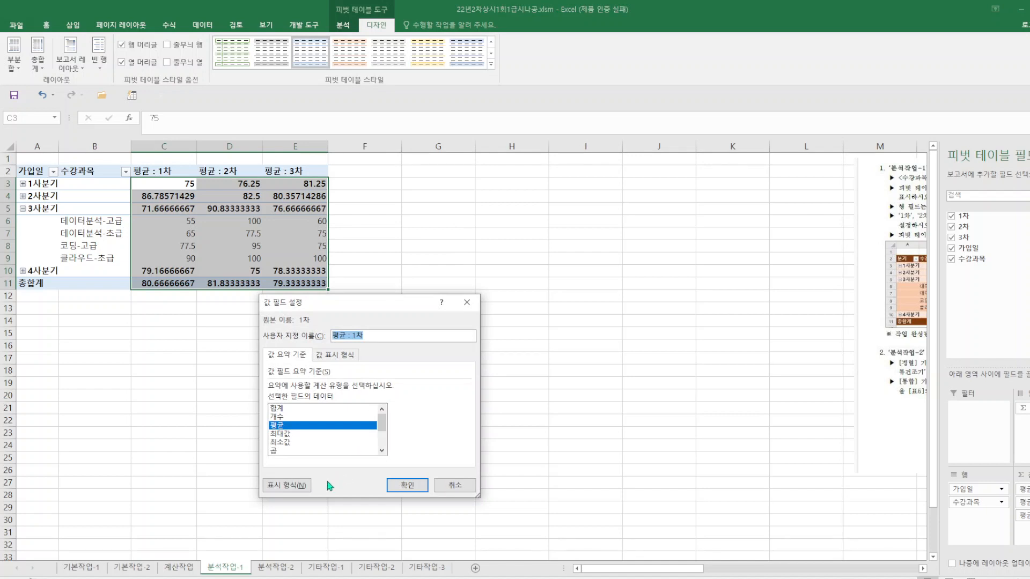
pyautogui.click(300, 485)
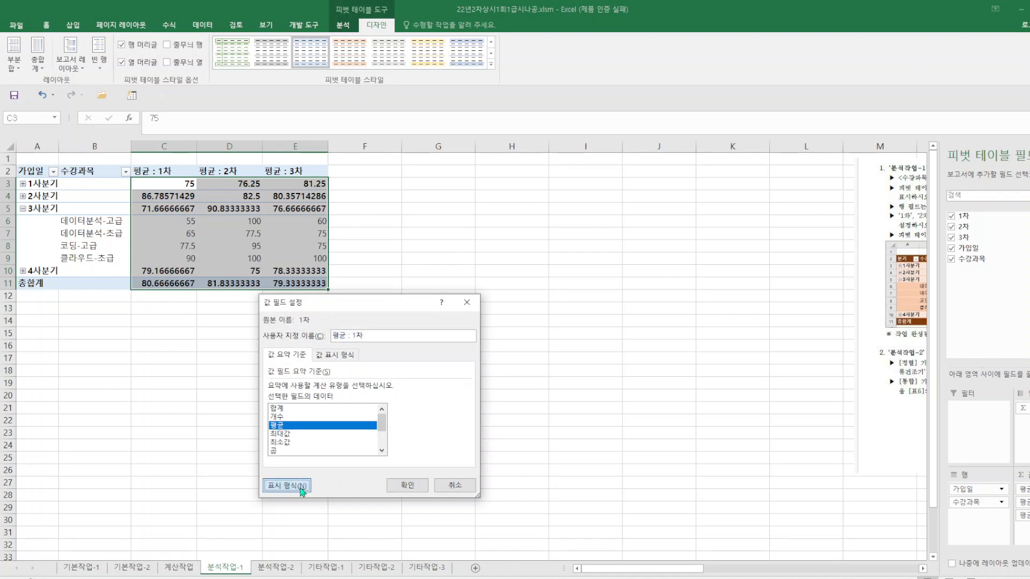
pyautogui.click(233, 312)
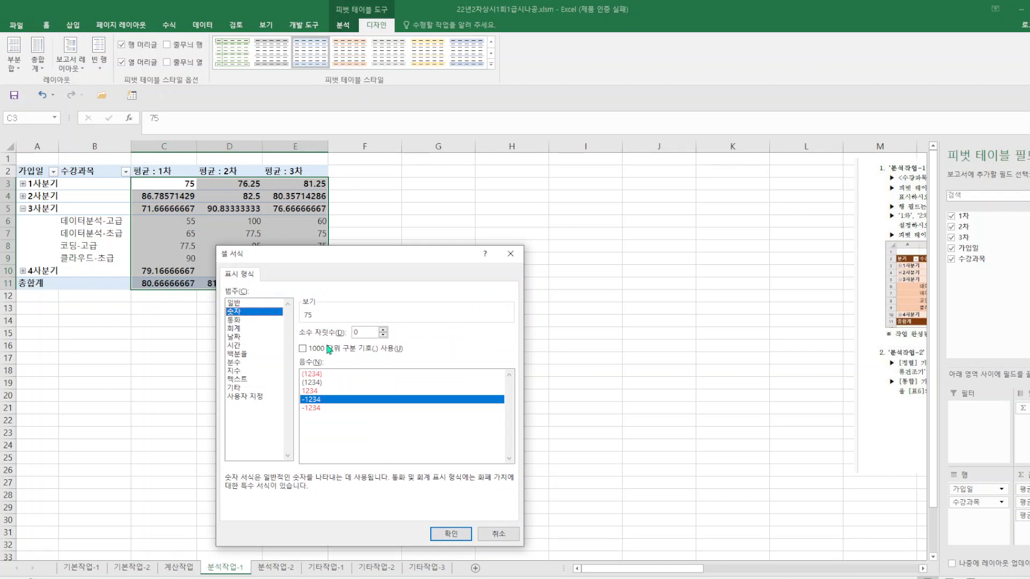
pyautogui.click(303, 348)
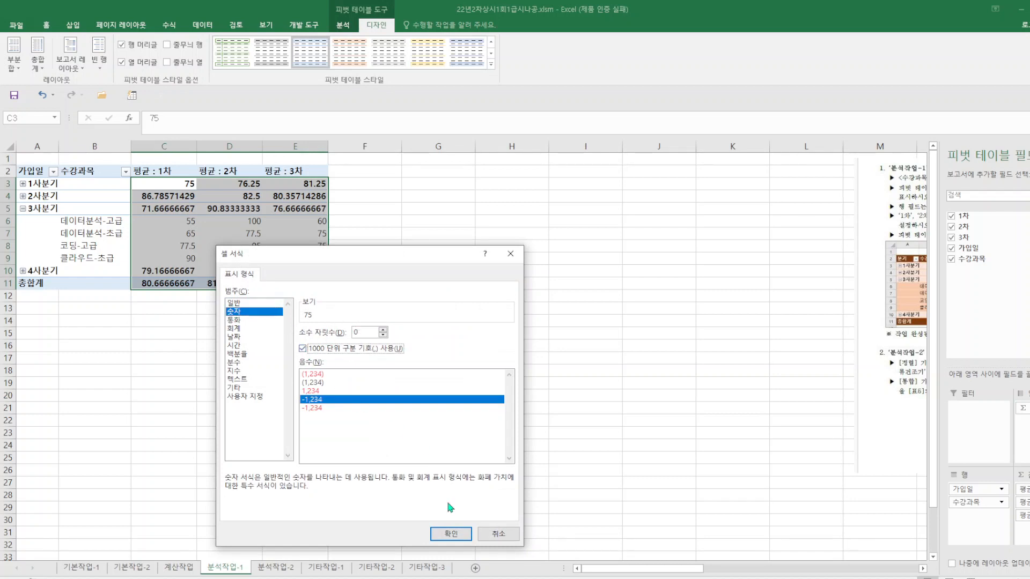
pyautogui.click(456, 534)
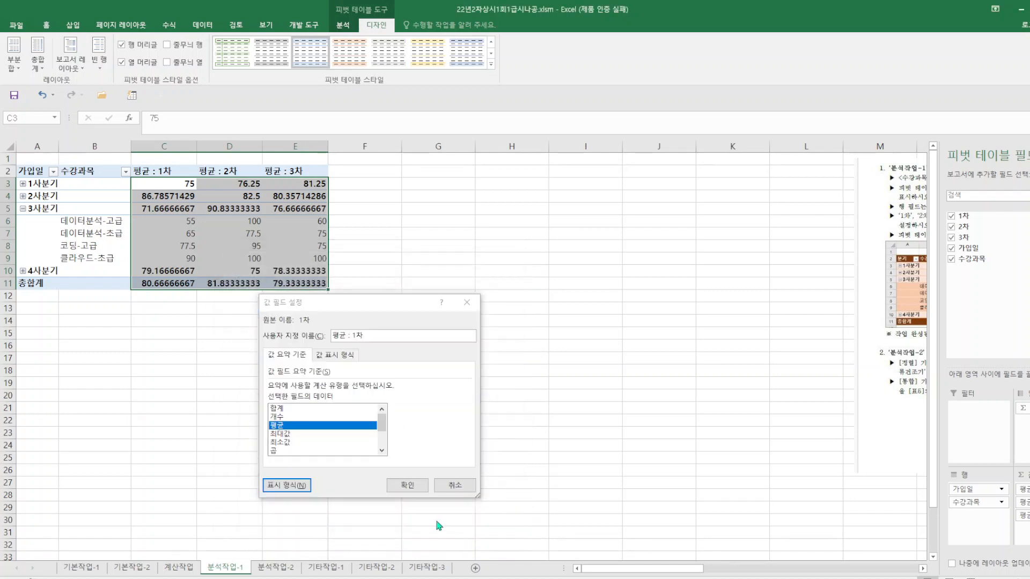
pyautogui.click(409, 485)
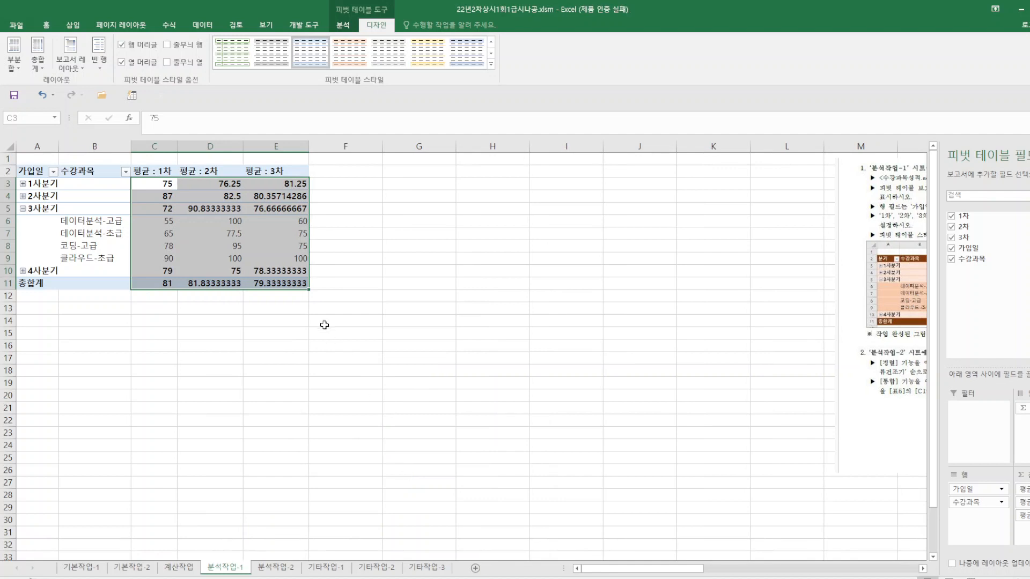
# Format the 평균 : 2차 value field as 숫자 with 0 decimal places and the thousands separator enabled.
pyautogui.click(387, 298)
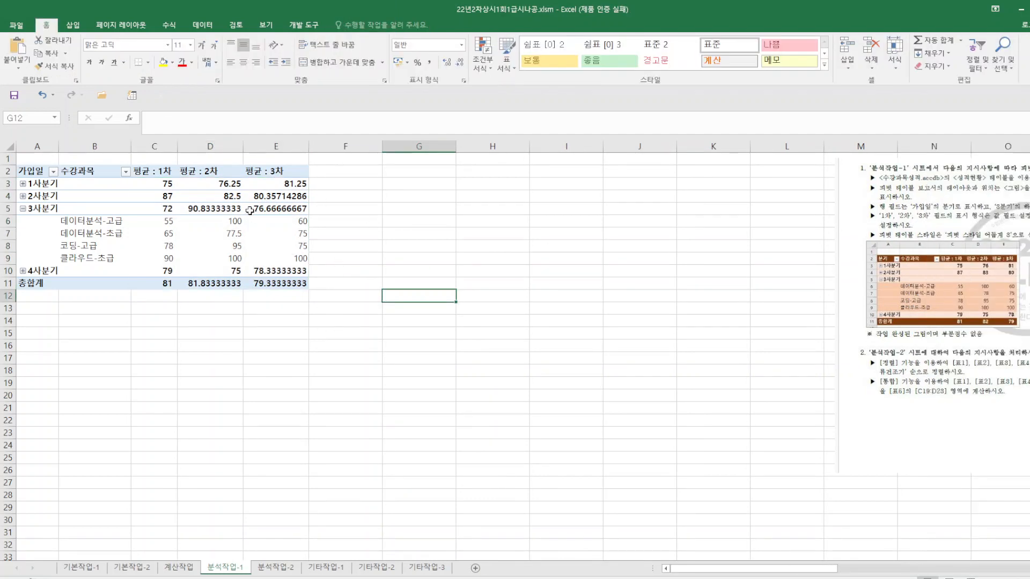
pyautogui.moveTo(209, 185); pyautogui.dragTo(271, 204)
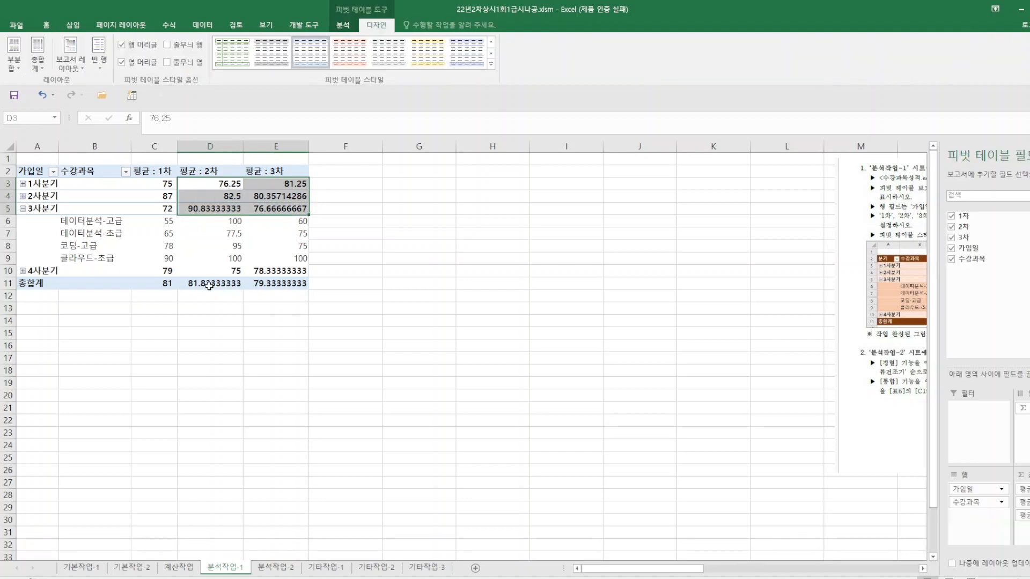
pyautogui.keyDown('ctrl'); pyautogui.click(255, 270); pyautogui.keyUp('ctrl')
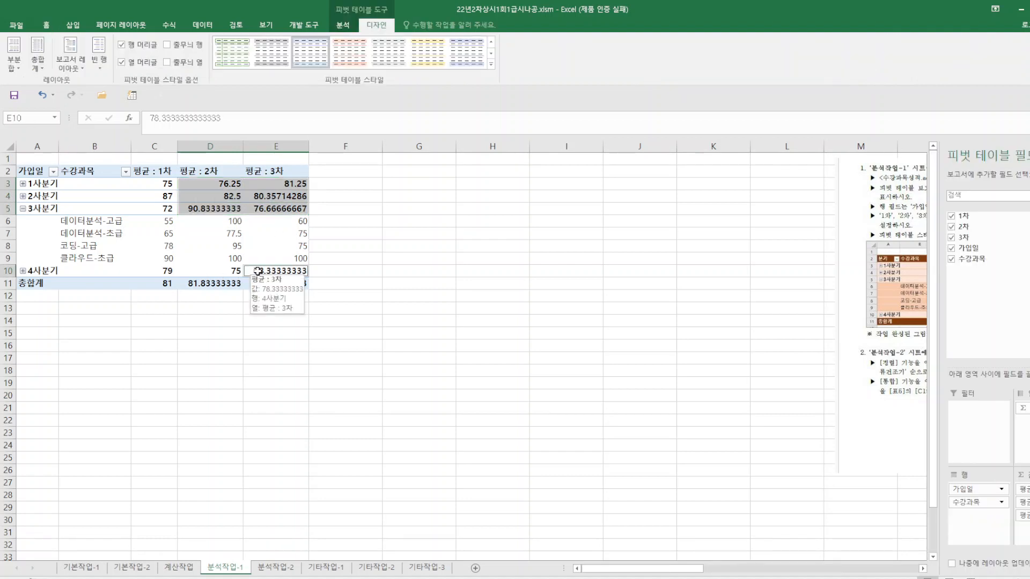
pyautogui.keyDown('ctrl'); pyautogui.click(206, 284); pyautogui.keyUp('ctrl')
pyautogui.keyDown('ctrl'); pyautogui.click(248, 284); pyautogui.keyUp('ctrl')
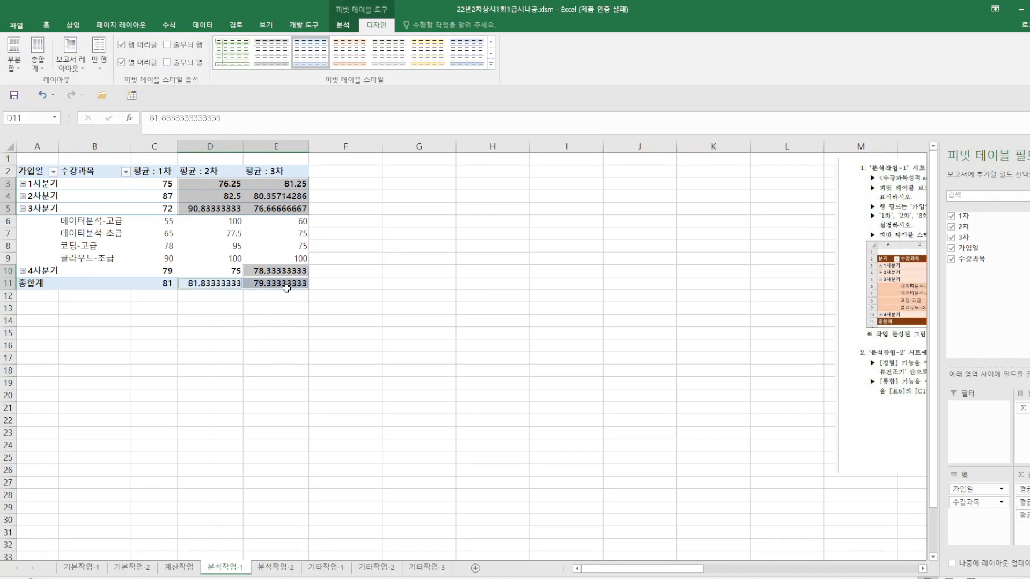
pyautogui.rightClick(287, 285)
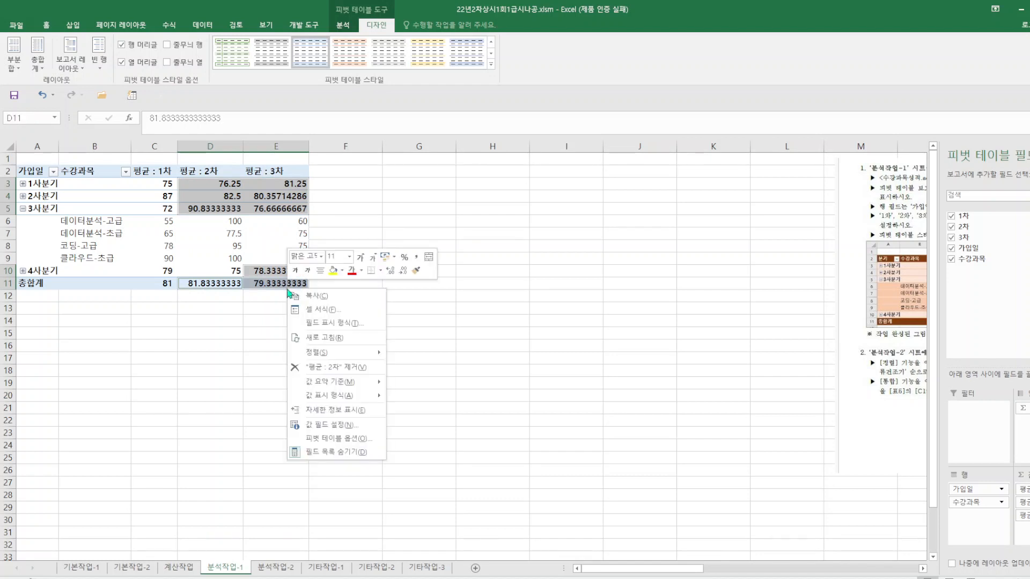
pyautogui.click(335, 427)
pyautogui.click(267, 506)
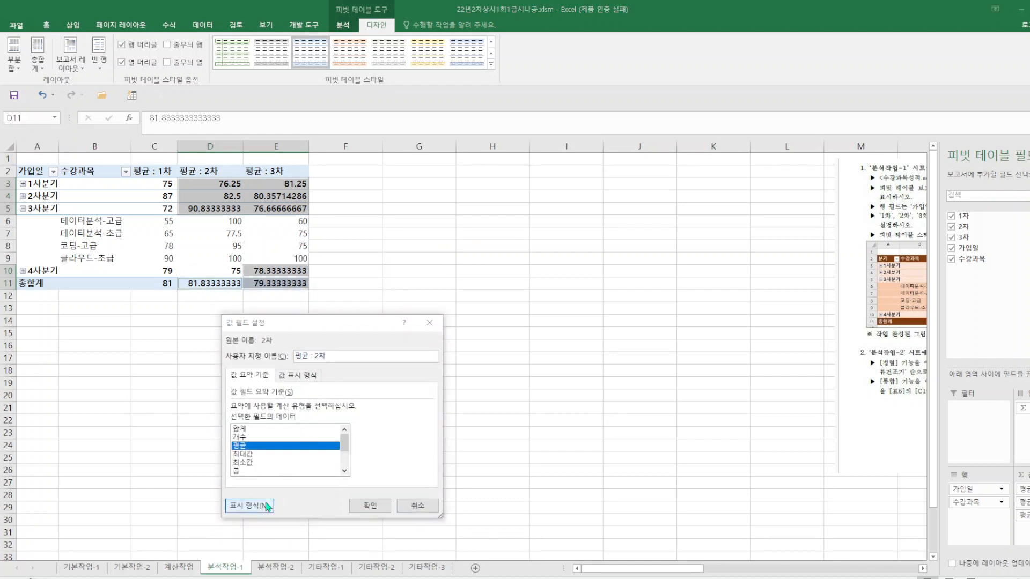
pyautogui.click(198, 332)
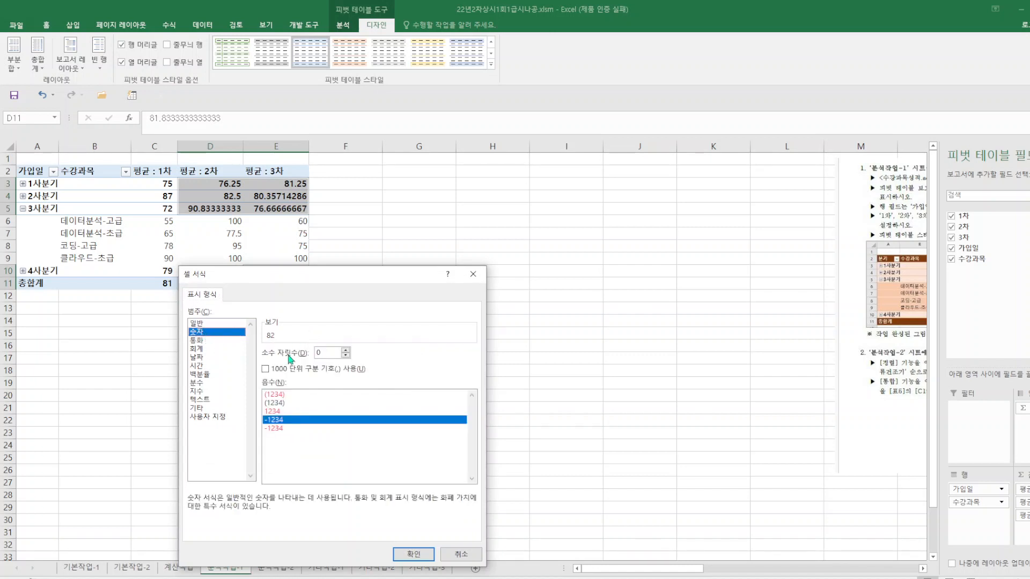
pyautogui.click(266, 369)
pyautogui.click(416, 555)
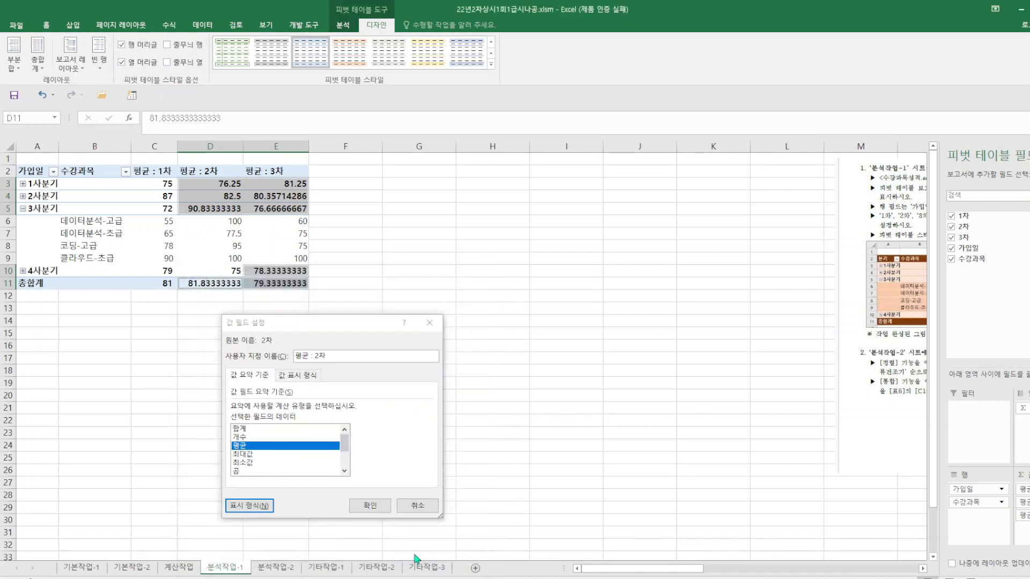
pyautogui.click(376, 505)
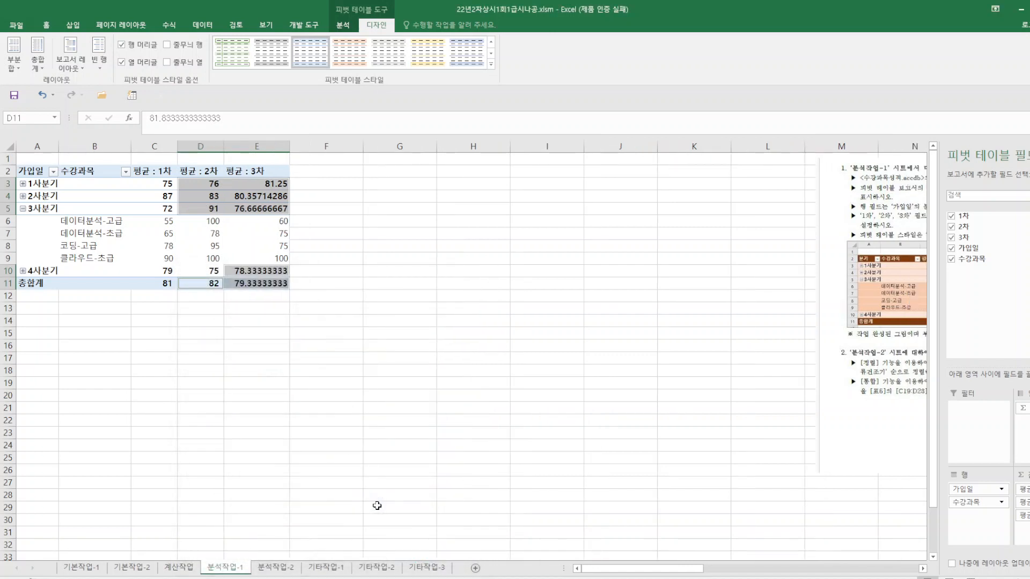
# Format the 평균 : 3차 value field as 숫자 with 0 decimal places and the thousands separator enabled.
pyautogui.click(372, 384)
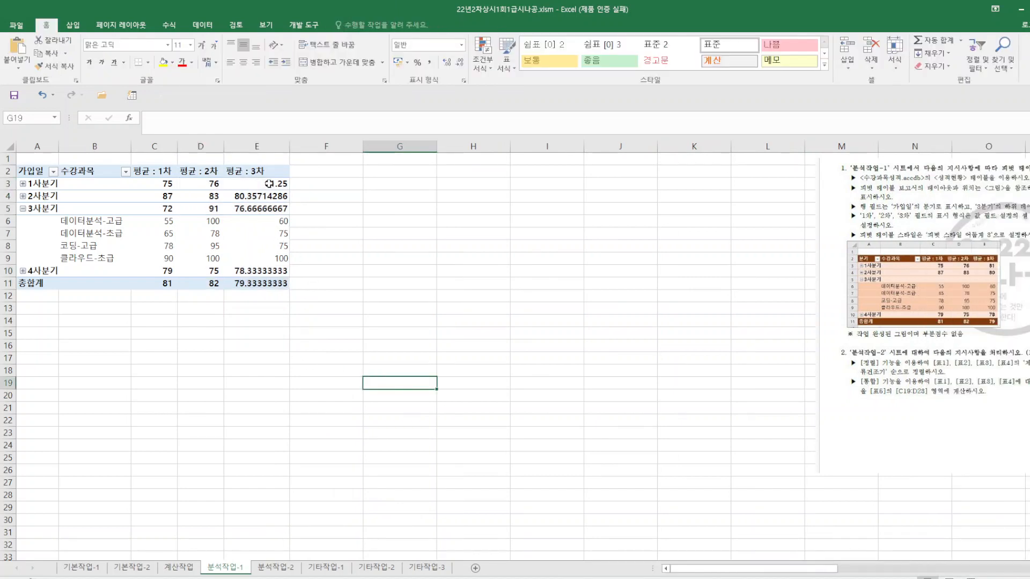
pyautogui.moveTo(269, 184); pyautogui.dragTo(268, 209)
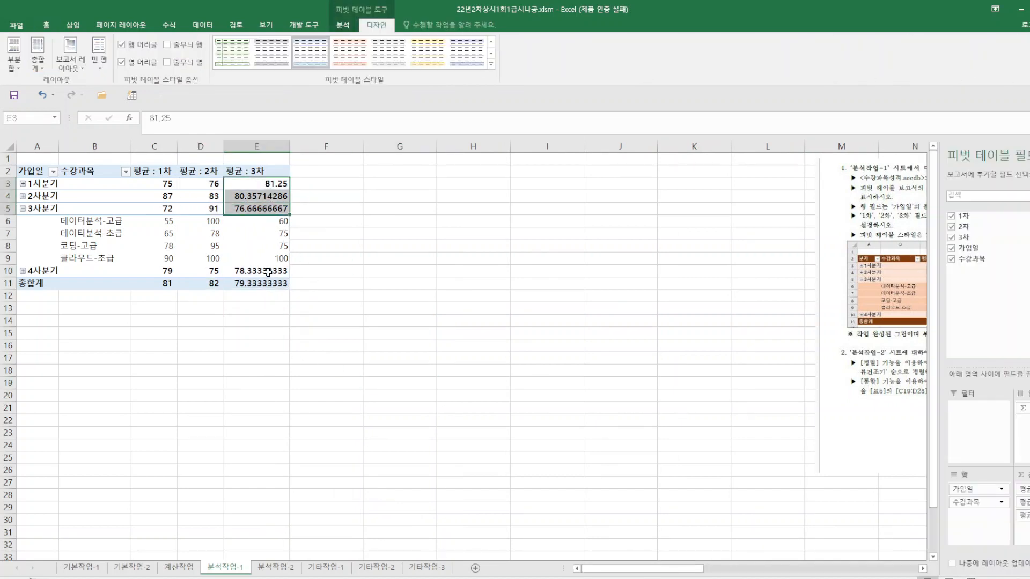
pyautogui.moveTo(267, 271); pyautogui.dragTo(267, 284)
pyautogui.rightClick(267, 282)
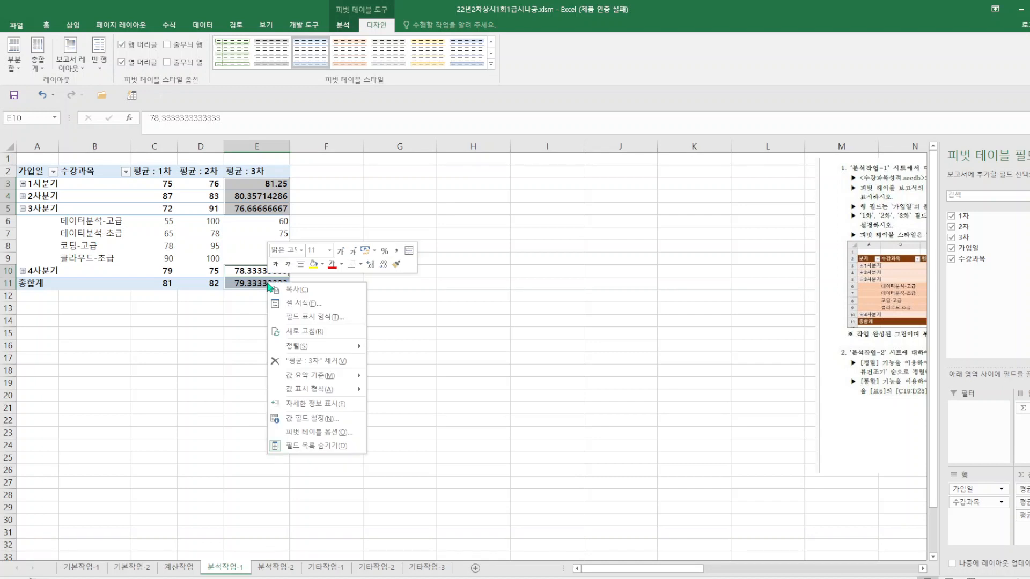
pyautogui.click(322, 423)
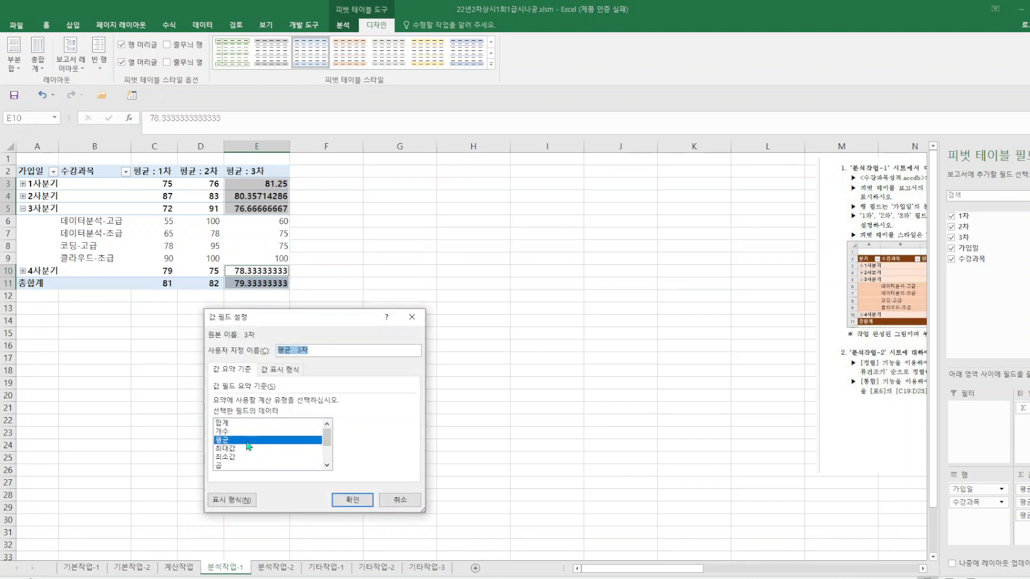
pyautogui.click(230, 498)
pyautogui.click(191, 326)
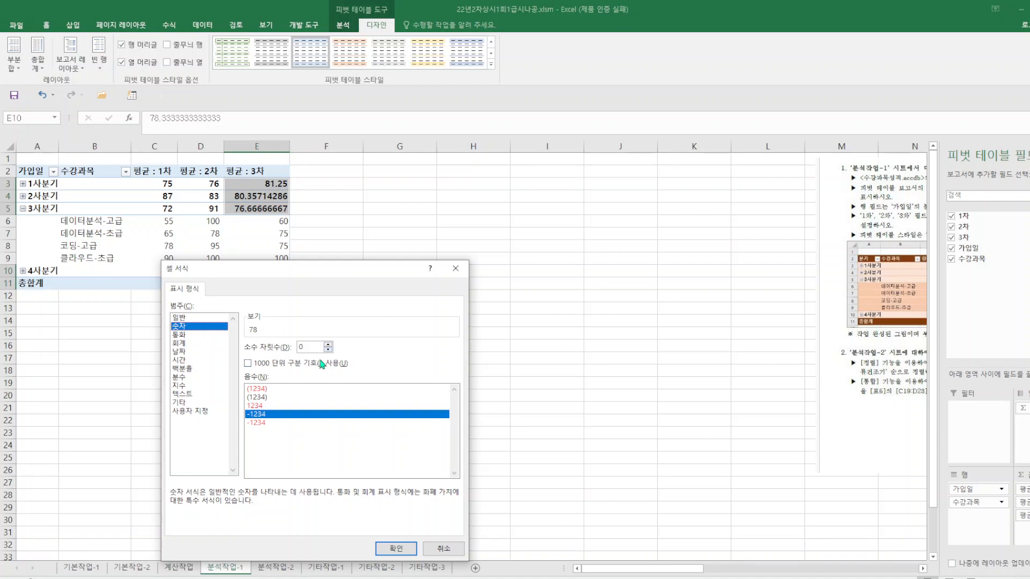
pyautogui.click(249, 364)
pyautogui.click(396, 548)
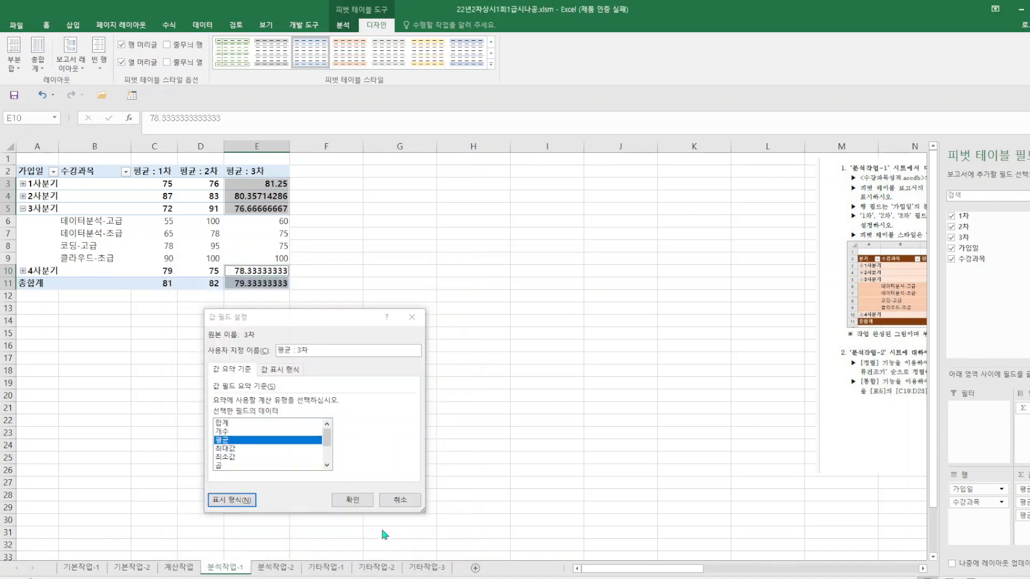
pyautogui.click(352, 500)
pyautogui.click(481, 414)
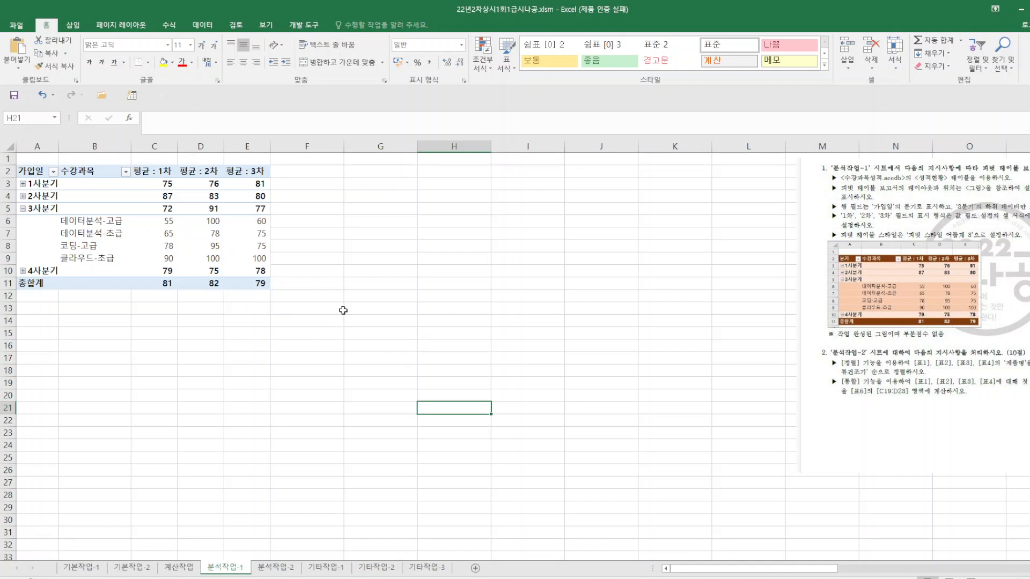
# Apply the 피벗 스타일 어둡게 3 style to the whole PivotTable and save the workbook.
pyautogui.moveTo(38, 176); pyautogui.dragTo(230, 283)
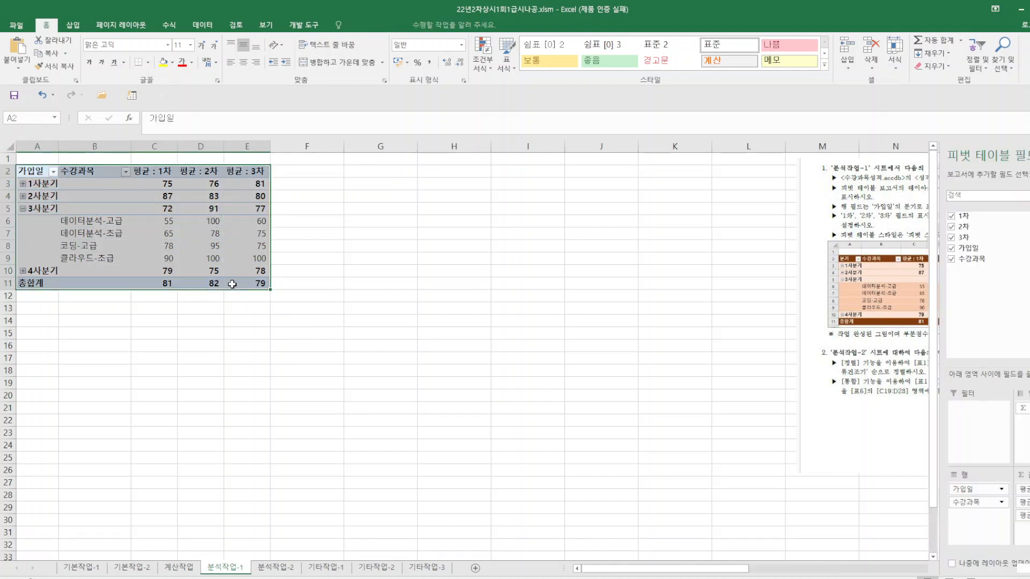
pyautogui.click(513, 71)
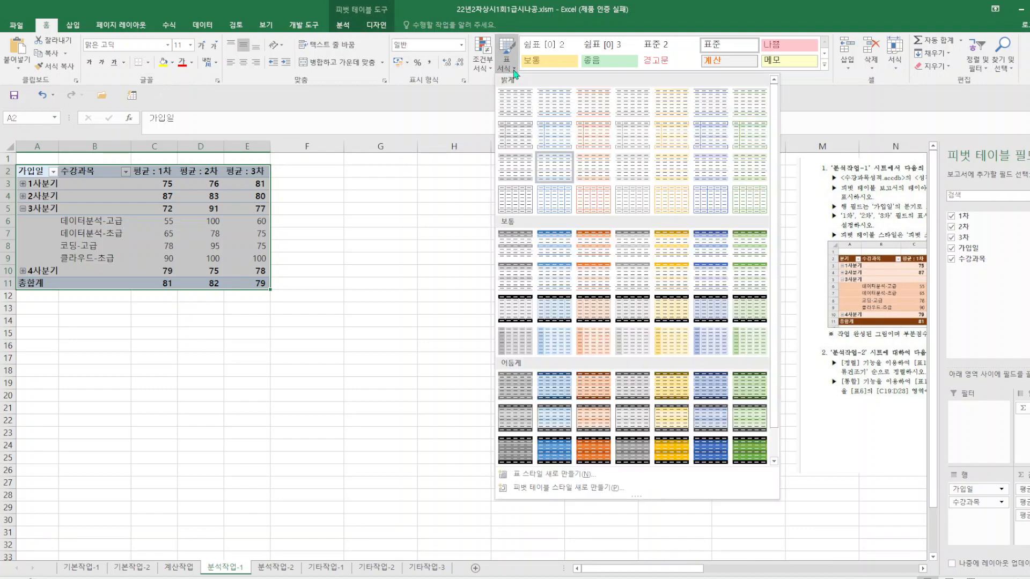
pyautogui.click(595, 388)
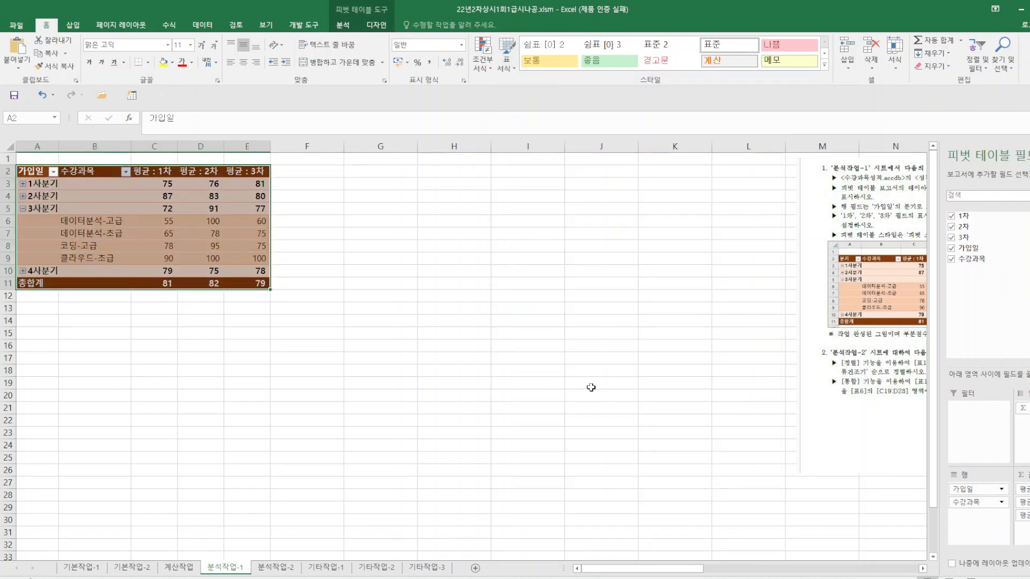
pyautogui.click(406, 294)
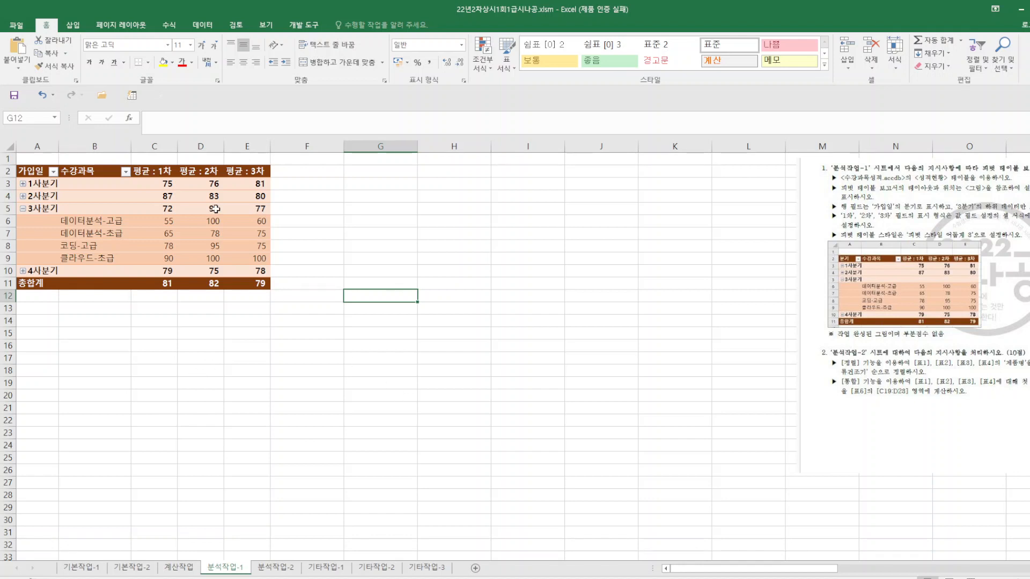
pyautogui.click(13, 99)
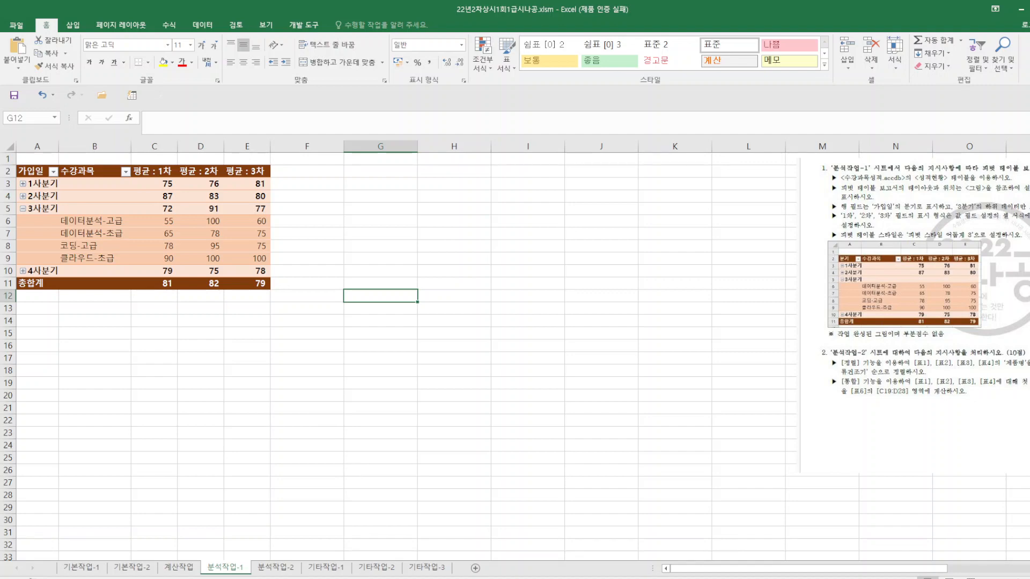
# On the 분석작업-2 sheet, crop the instruction picture so that only the question 2 text remains.
pyautogui.click(280, 568)
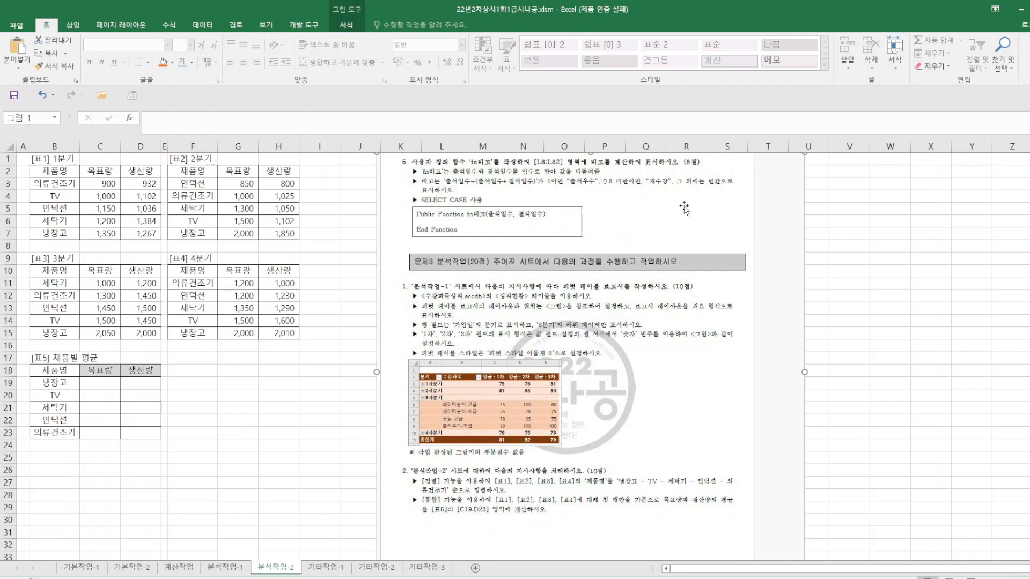
pyautogui.click(346, 25)
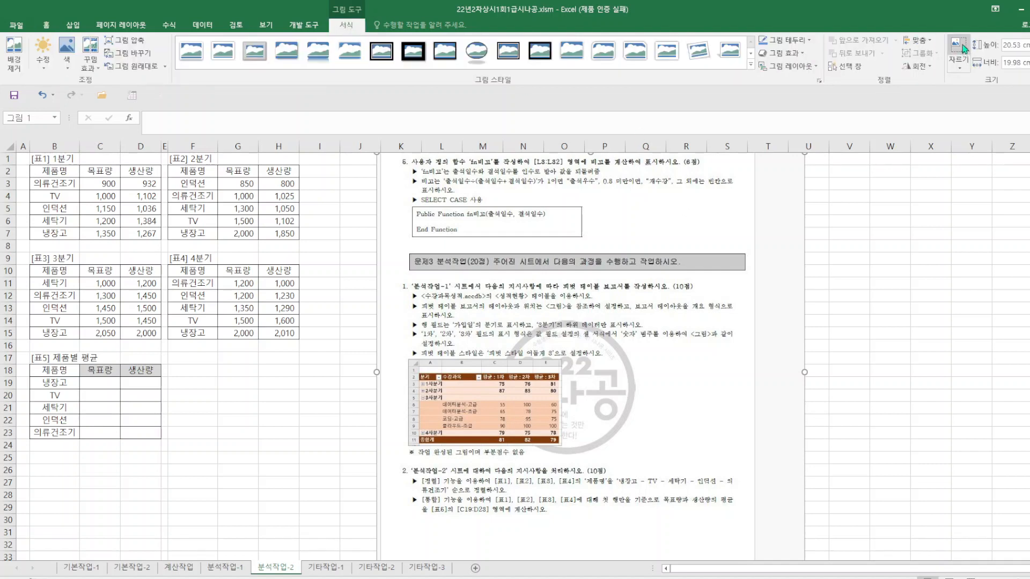
pyautogui.click(959, 48)
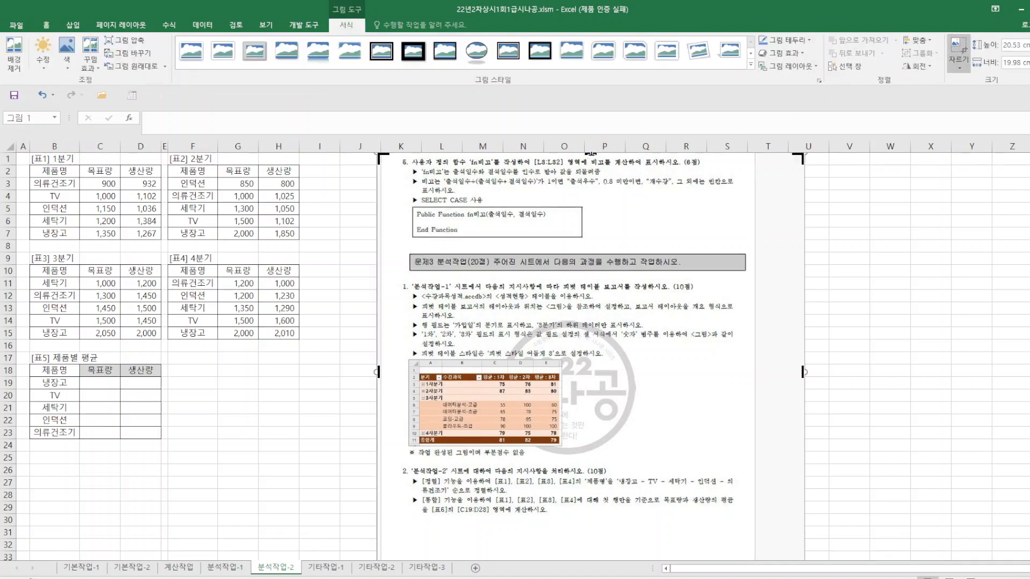
pyautogui.moveTo(590, 154)
pyautogui.mouseDown()
pyautogui.moveTo(612, 405)
pyautogui.moveTo(628, 458)
pyautogui.moveTo(590, 193)
pyautogui.mouseUp()
pyautogui.click(961, 409)
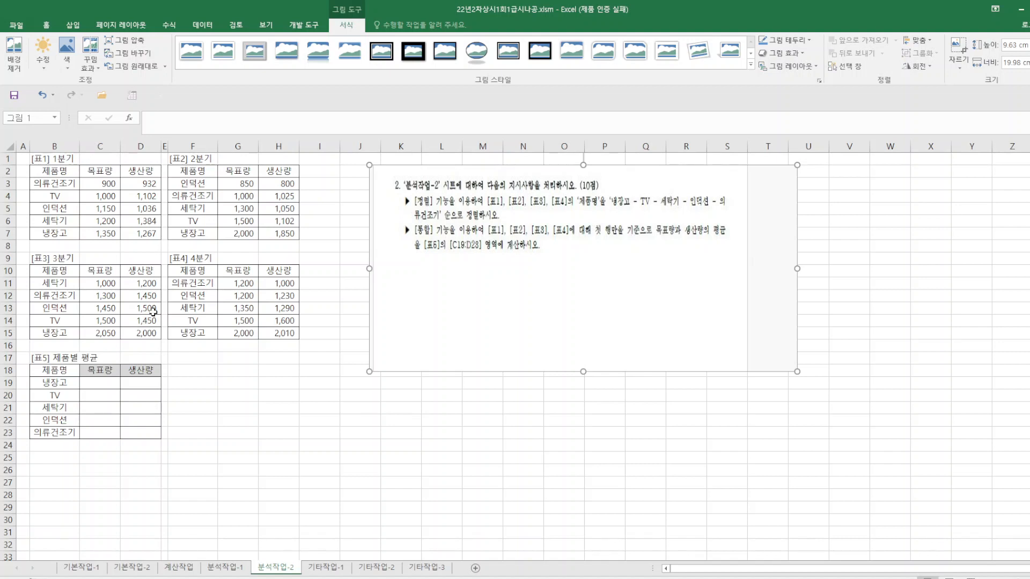
# Set up a sort of [표1] keyed on 제품명 values, with 사용자 지정 목록 as the order.
pyautogui.click(66, 172)
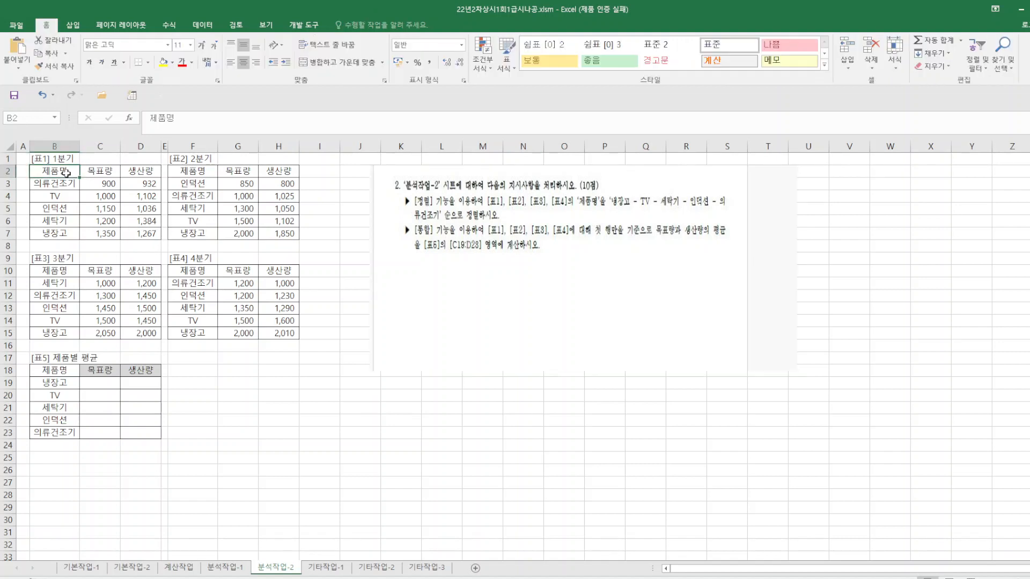
pyautogui.click(210, 31)
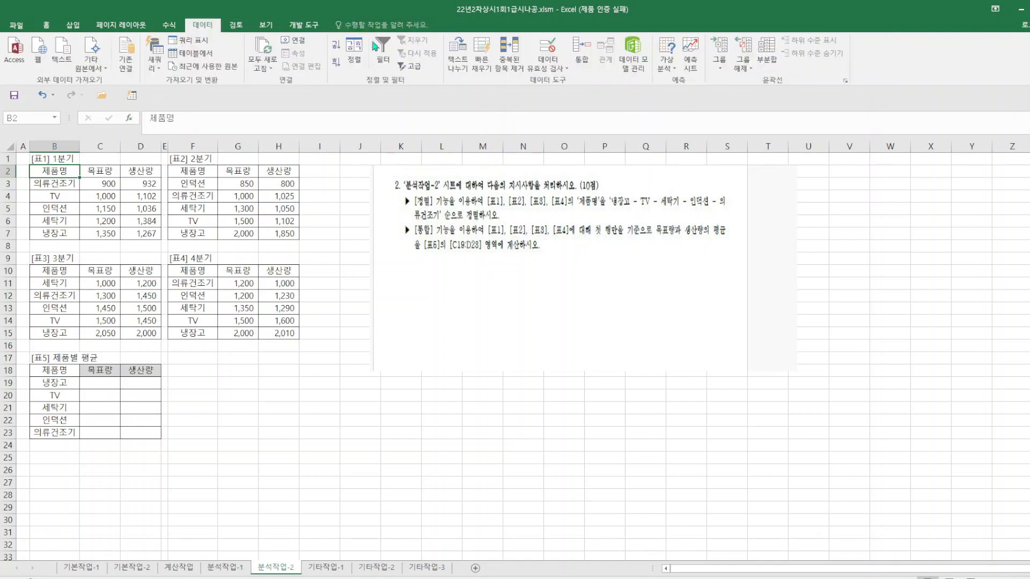
pyautogui.click(357, 51)
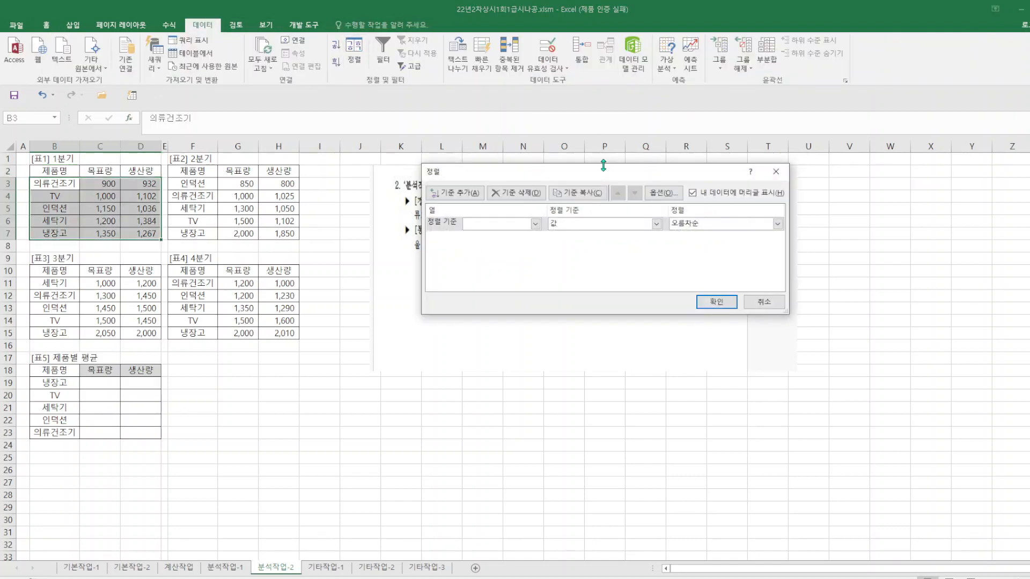
pyautogui.moveTo(600, 175); pyautogui.dragTo(321, 226)
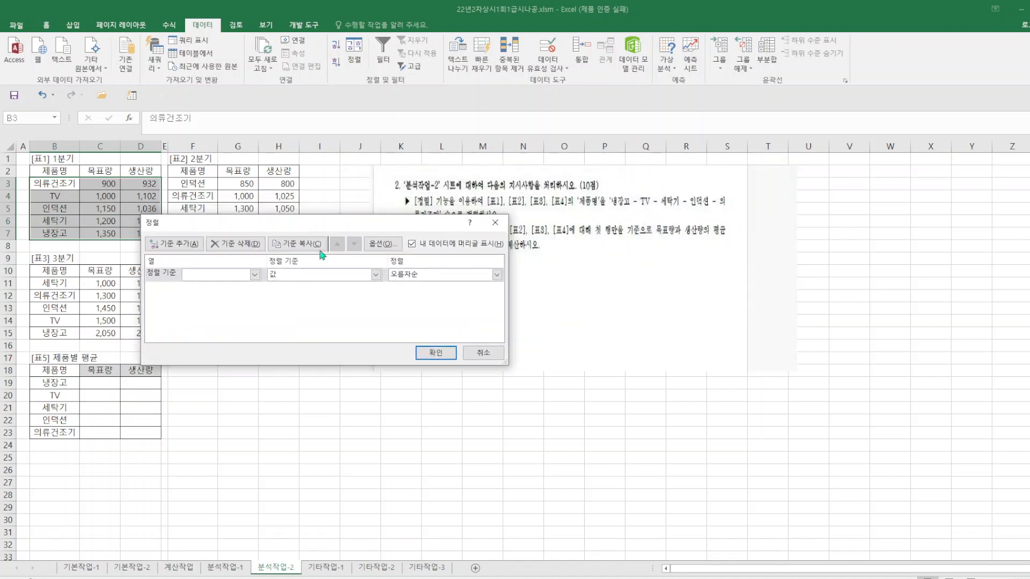
pyautogui.click(255, 274)
pyautogui.click(206, 290)
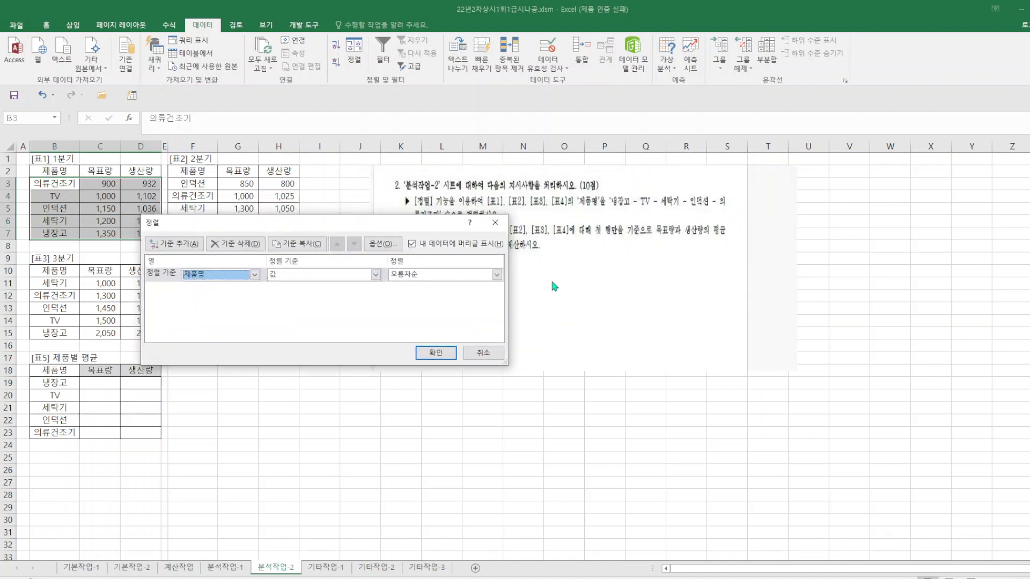
pyautogui.click(496, 275)
pyautogui.click(436, 309)
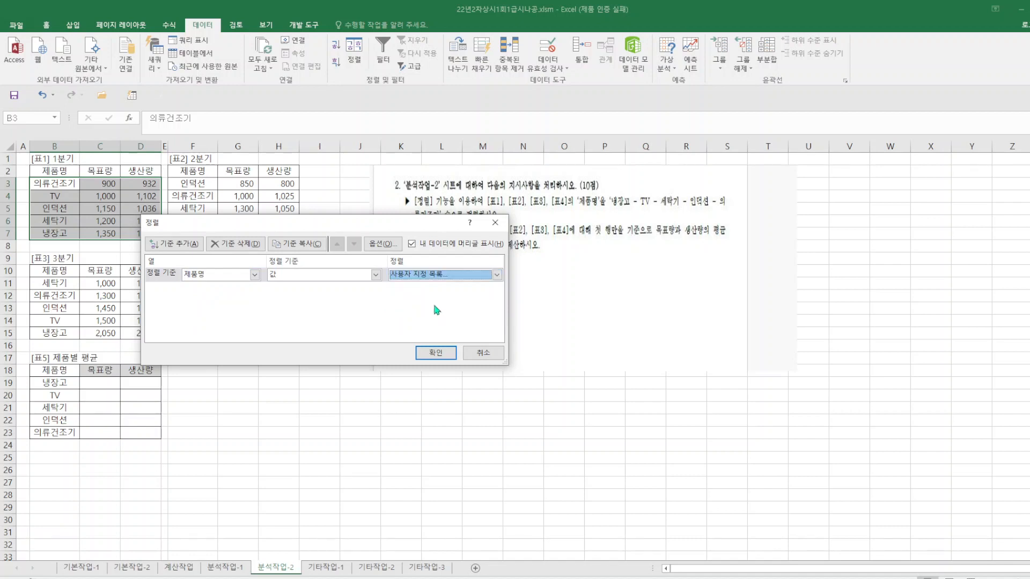
# Try to add a new custom list with the items 냉장고, TV, 세탁기, 인덕션 and 의류건조기.
pyautogui.moveTo(588, 119); pyautogui.dragTo(320, 259)
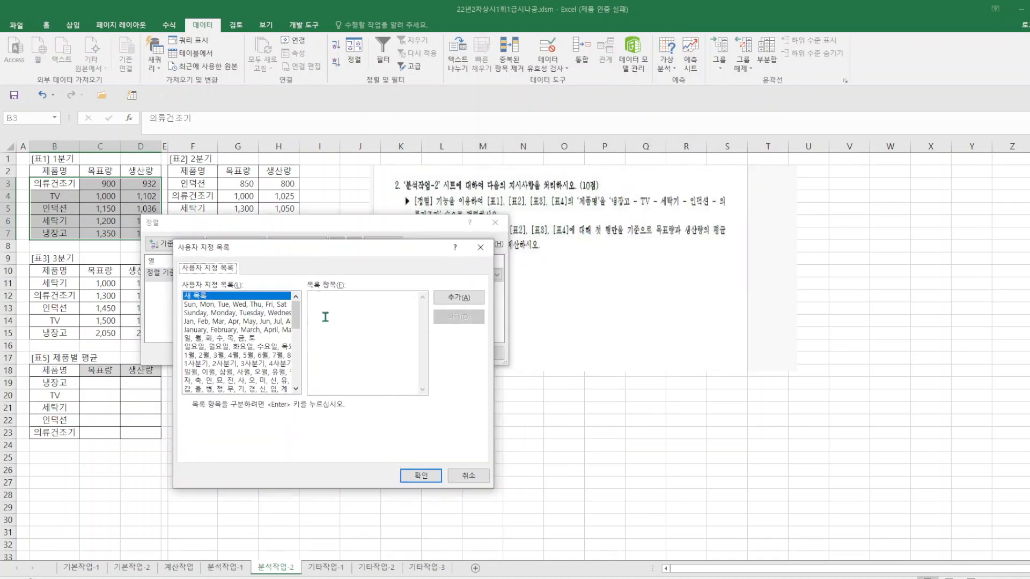
pyautogui.click(337, 297)
pyautogui.write('냉장고')
pyautogui.press('BackSpace')
pyautogui.write('ㅣ')
pyautogui.write('탁기')
pyautogui.write('인덕션')
pyautogui.write('의류건조')
pyautogui.write('기')
pyautogui.click(483, 303)
pyautogui.click(418, 476)
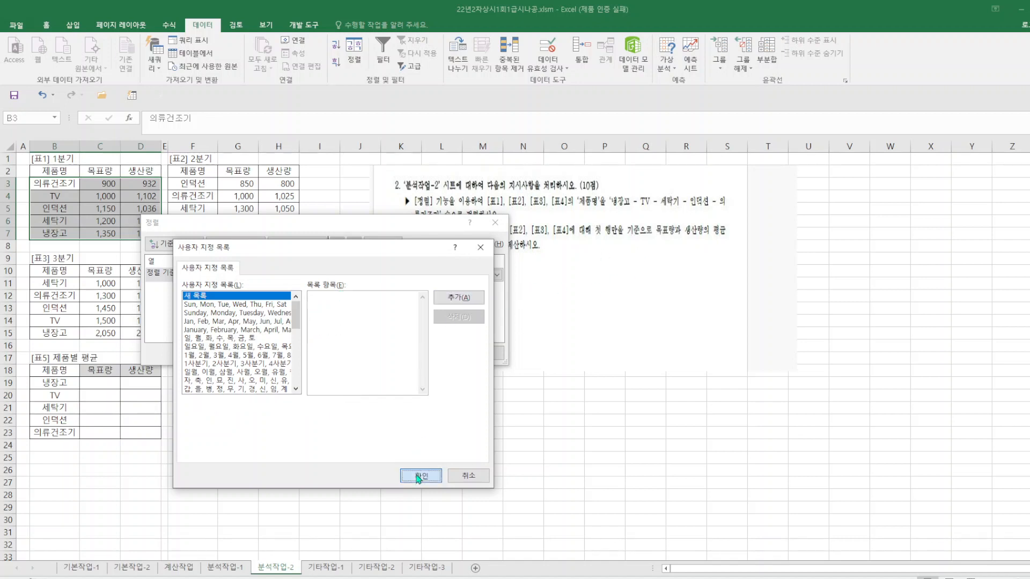
# Try to rewrite the existing custom list that starts with TV and 세탁기 so that it begins with 냉장고.
pyautogui.click(497, 275)
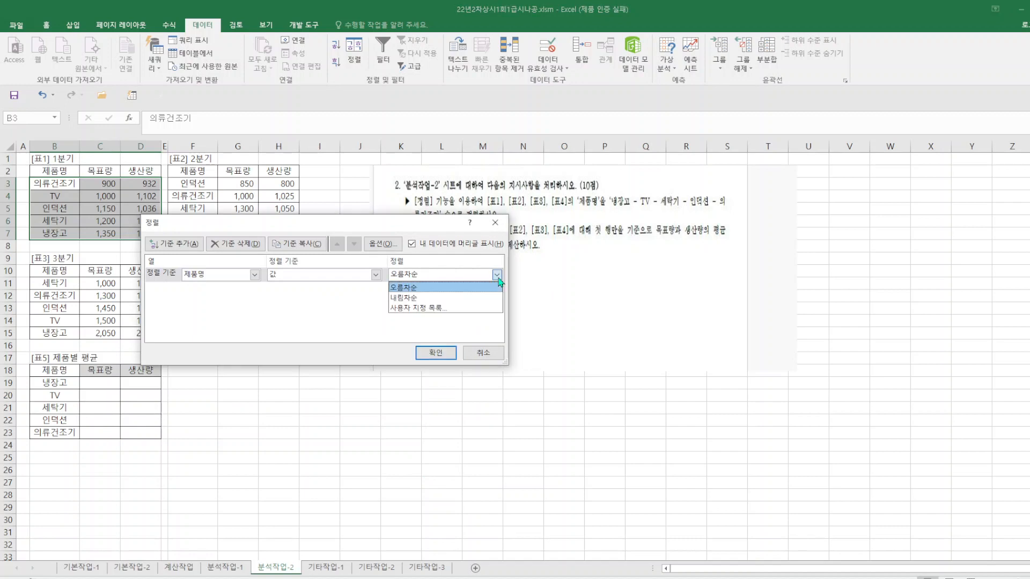
pyautogui.click(452, 309)
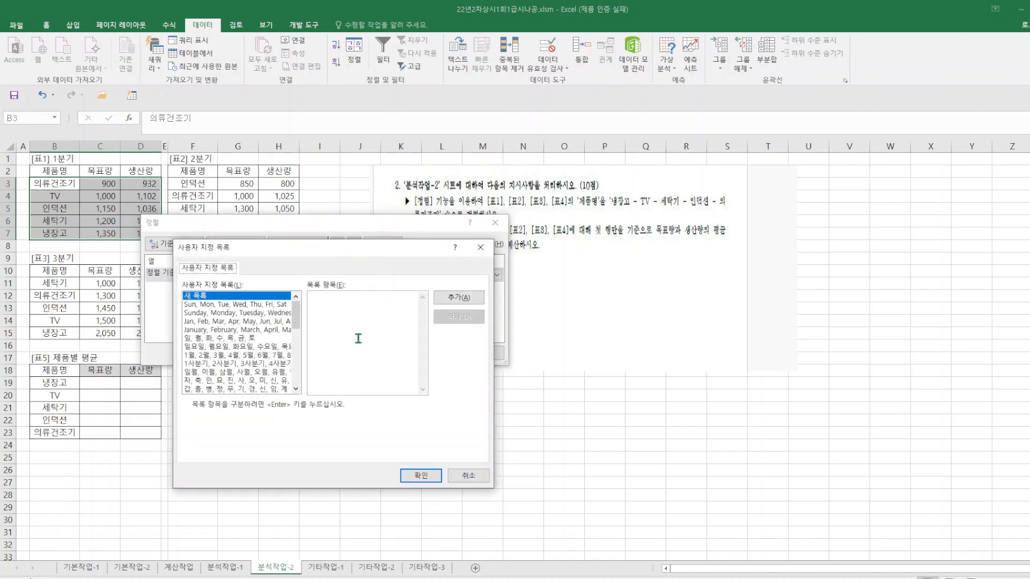
pyautogui.moveTo(297, 319); pyautogui.dragTo(278, 397)
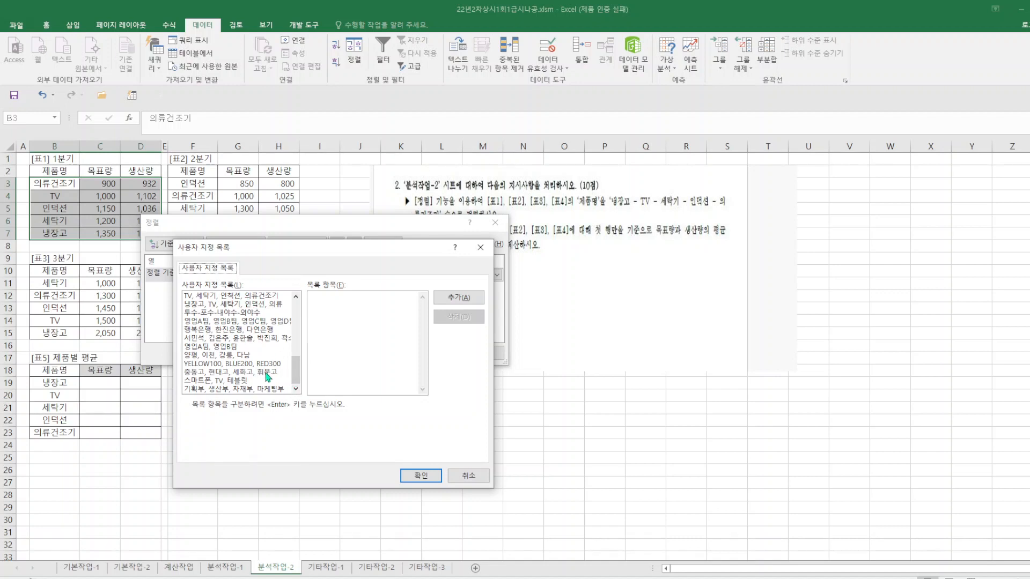
pyautogui.moveTo(298, 374)
pyautogui.mouseDown()
pyautogui.moveTo(303, 355)
pyautogui.moveTo(296, 386)
pyautogui.mouseUp()
pyautogui.click(221, 296)
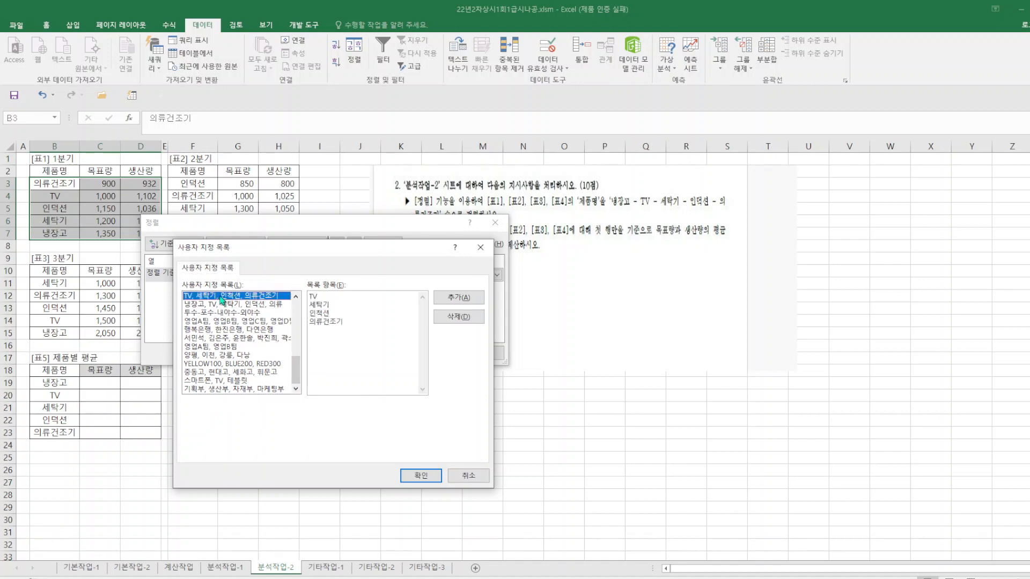
pyautogui.click(317, 296)
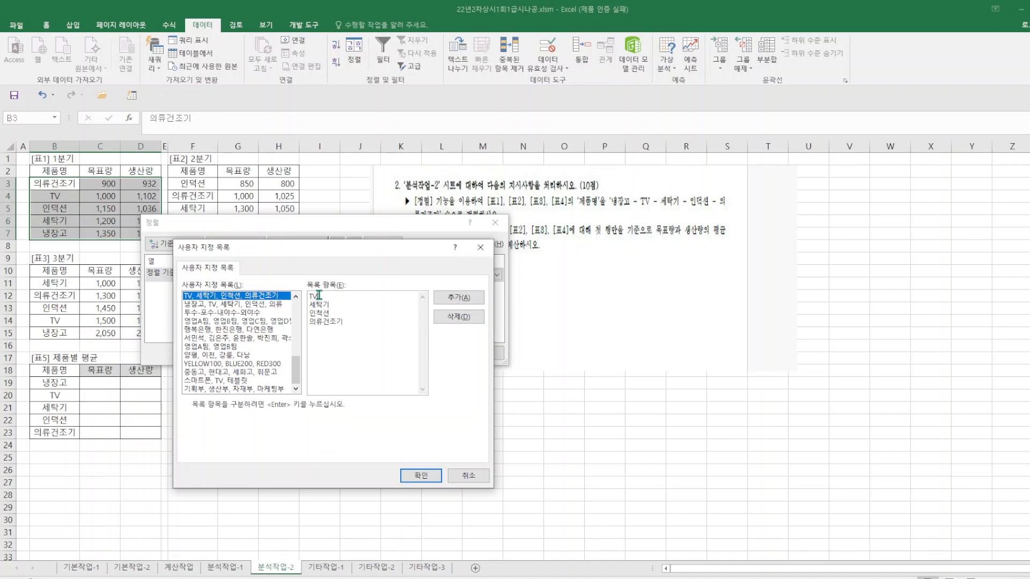
pyautogui.press('BackSpace')
pyautogui.press('BackSpace')
pyautogui.moveTo(343, 323); pyautogui.dragTo(308, 306)
pyautogui.hotkey('ctrl', 'c')
pyautogui.rightClick(320, 307)
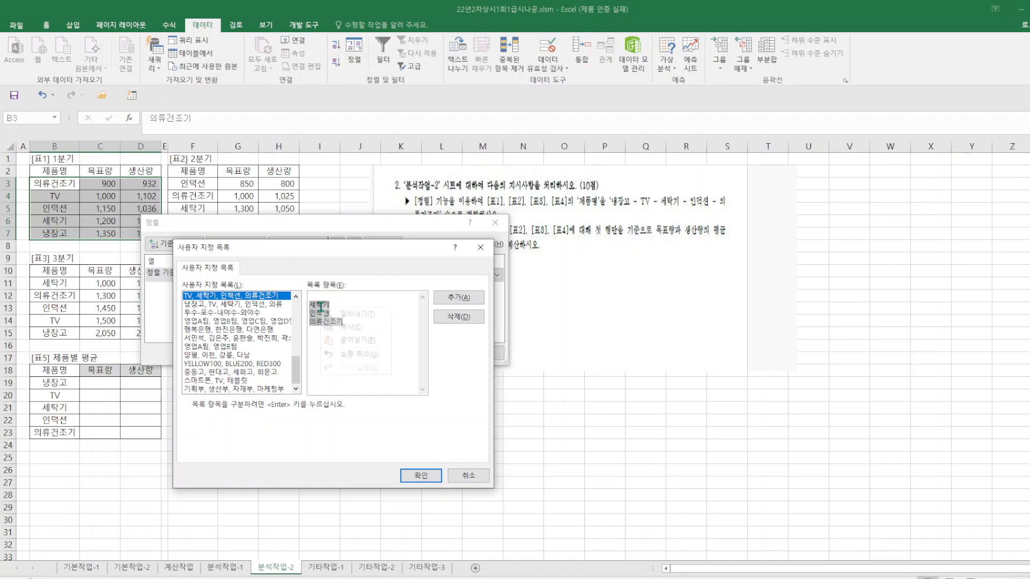
pyautogui.click(341, 314)
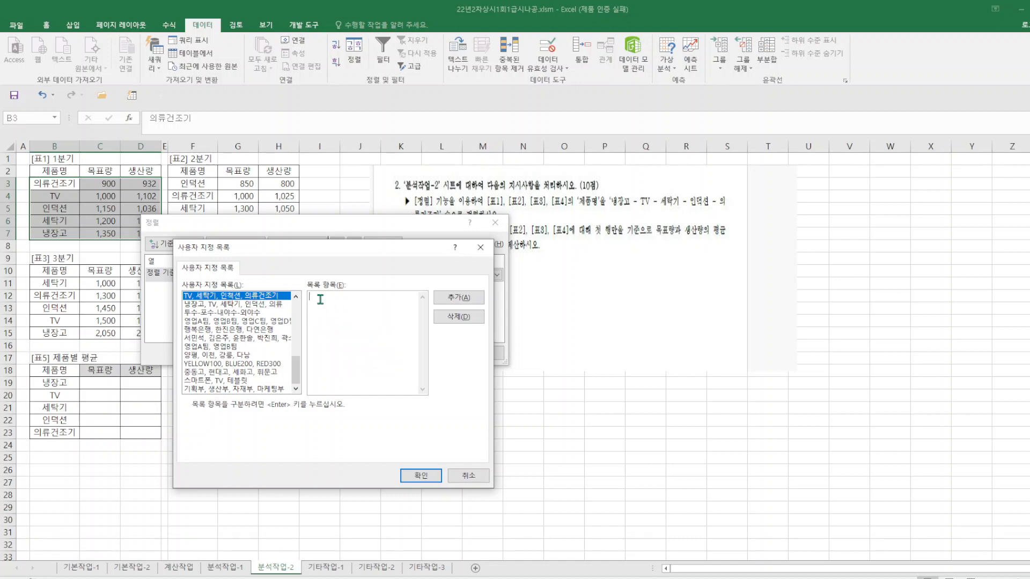
pyautogui.hotkey('ctrl', 'v')
pyautogui.click(336, 296)
pyautogui.press('Return')
pyautogui.moveTo(332, 296); pyautogui.dragTo(289, 292)
pyautogui.write('냉장고')
pyautogui.press('Return')
pyautogui.write('탁기덕세')
pyautogui.click(465, 302)
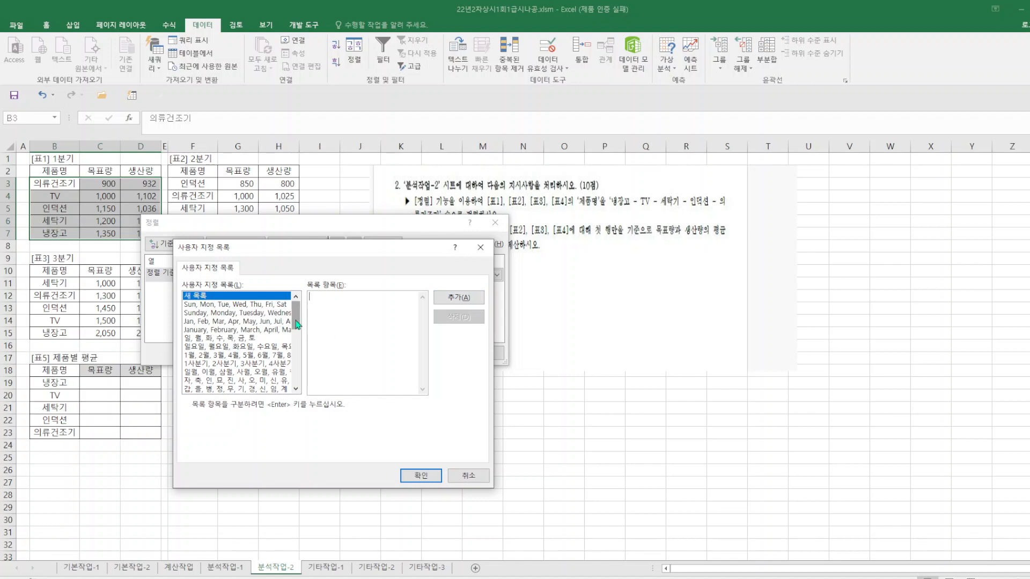
# Choose the existing custom list 냉장고, TV, 세탁기, 인덕션, 의류건조기 as the 제품명 order and sort [표1].
pyautogui.moveTo(297, 324)
pyautogui.mouseDown()
pyautogui.moveTo(299, 389)
pyautogui.moveTo(293, 307)
pyautogui.mouseUp()
pyautogui.moveTo(297, 320); pyautogui.dragTo(299, 346)
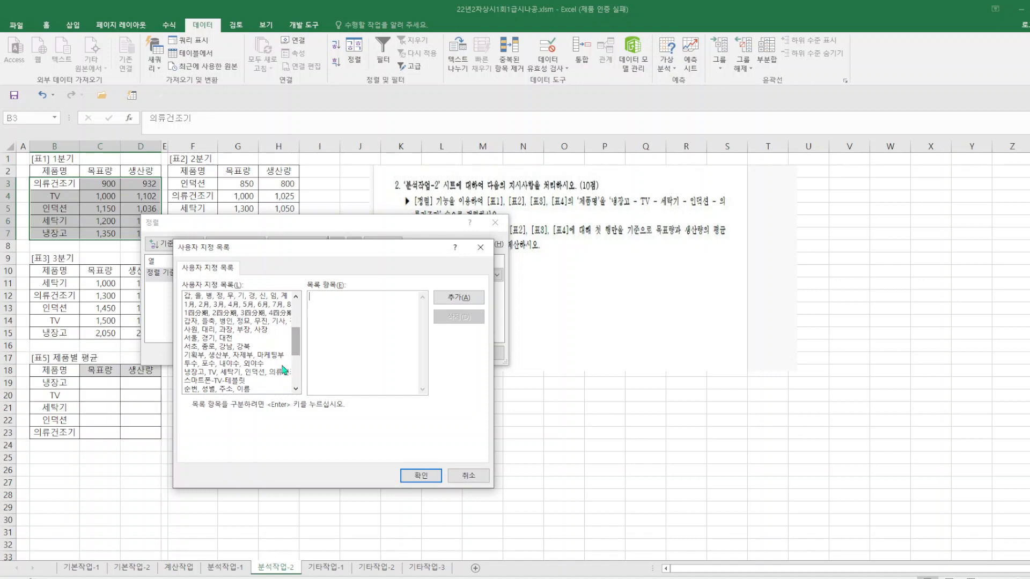
pyautogui.click(277, 373)
pyautogui.click(421, 475)
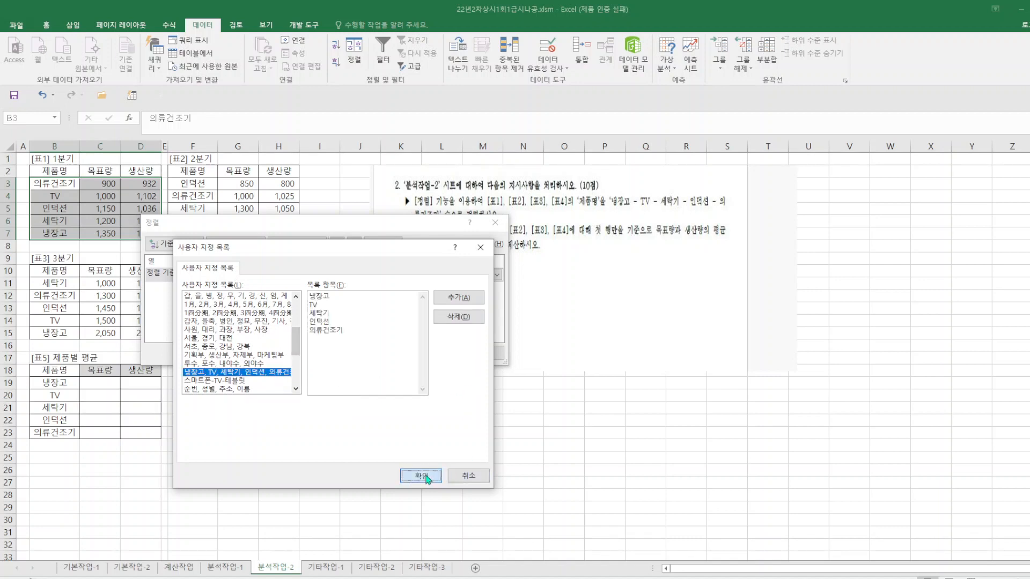
pyautogui.click(451, 353)
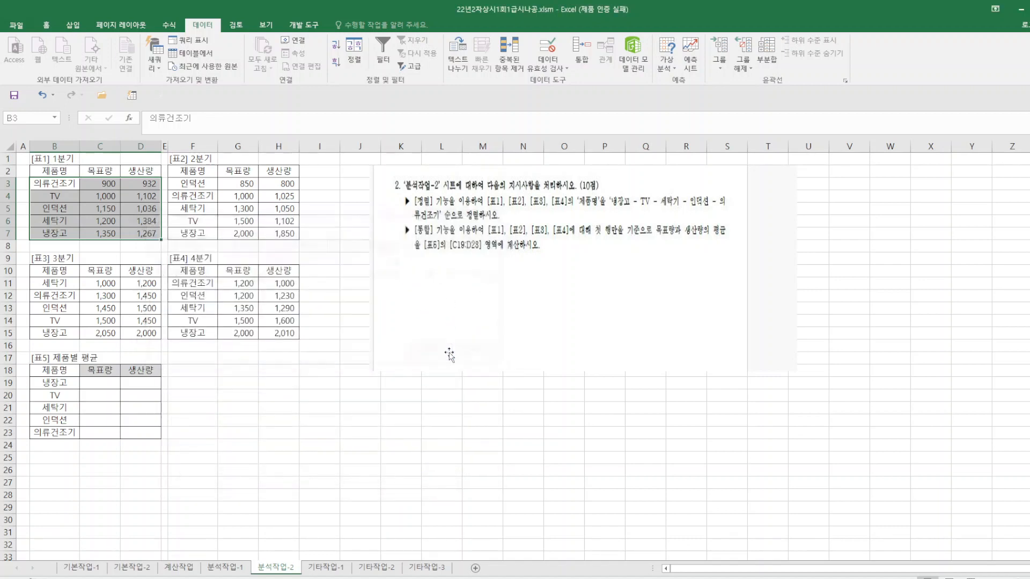
pyautogui.press('Up')
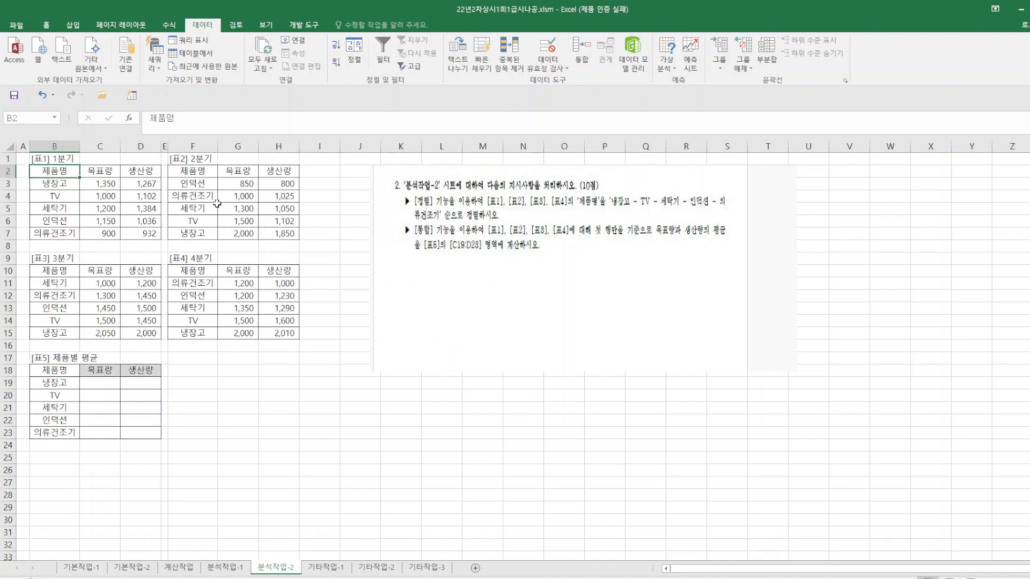
pyautogui.moveTo(201, 171); pyautogui.dragTo(197, 232)
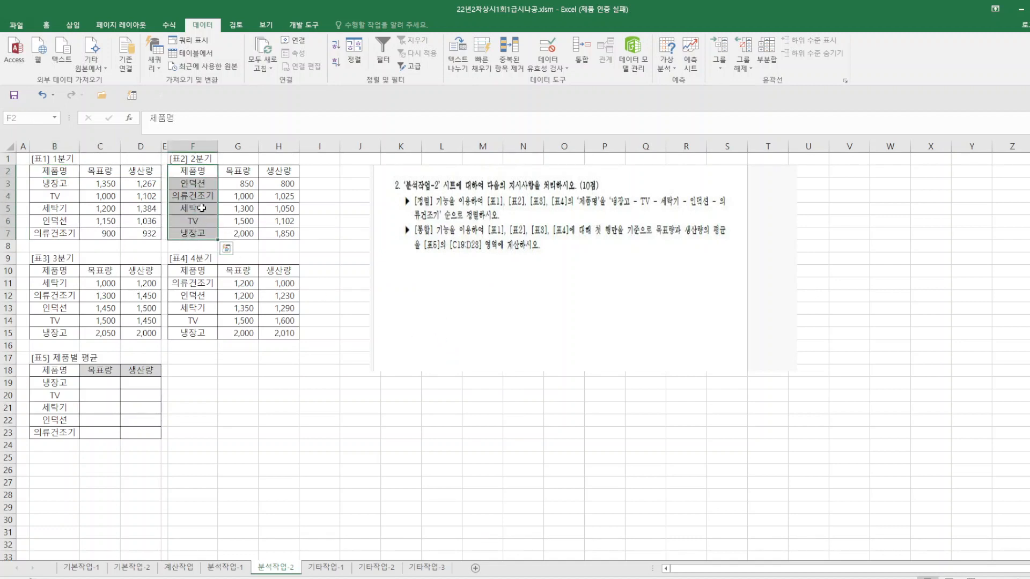
pyautogui.rightClick(202, 209)
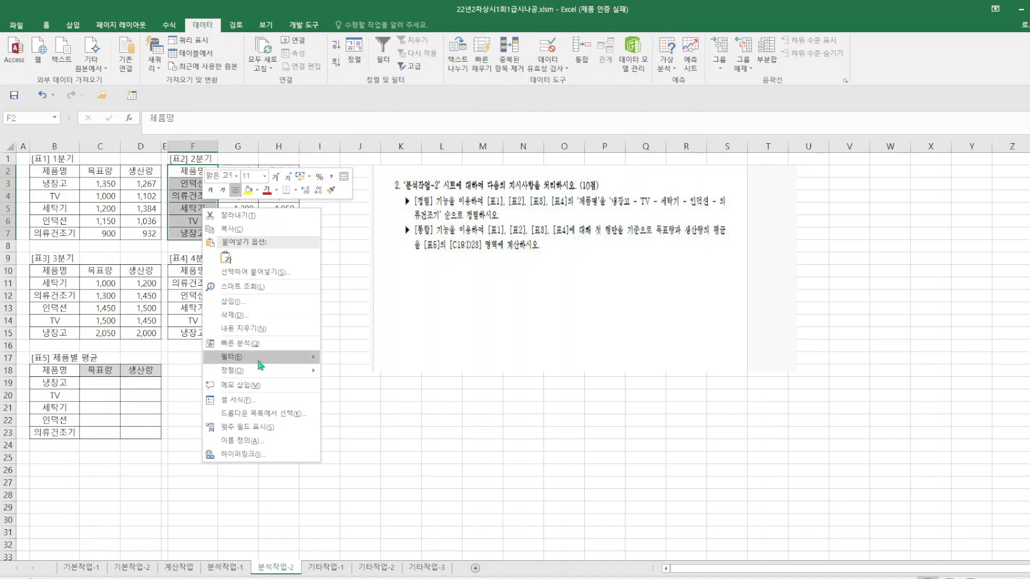
pyautogui.moveTo(260, 371)
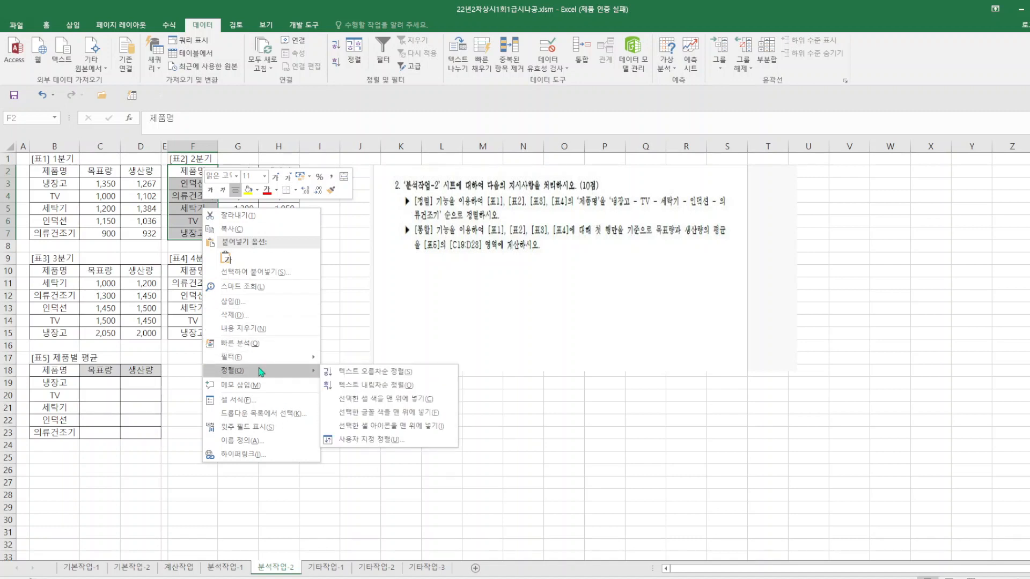
pyautogui.click(370, 439)
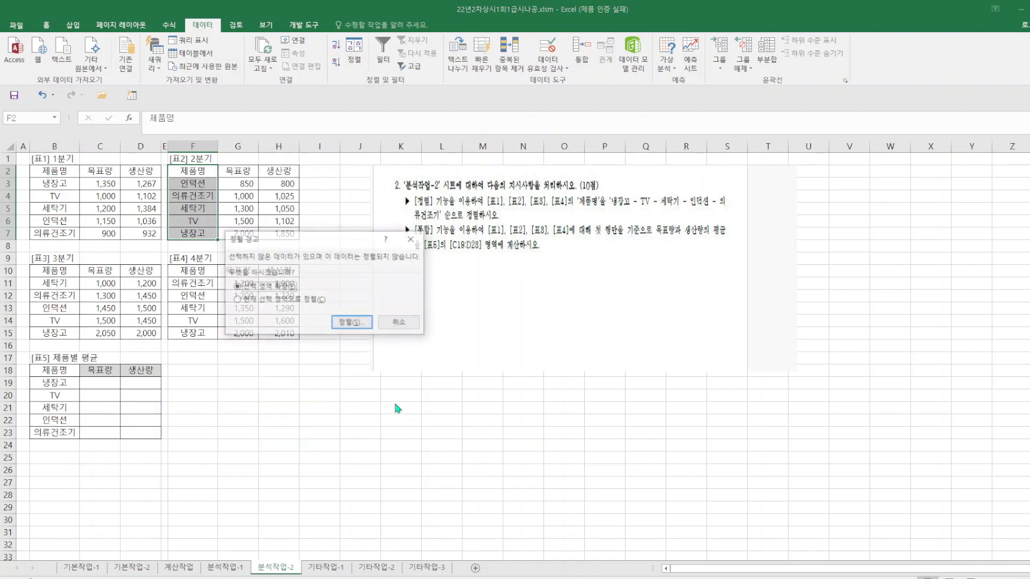
pyautogui.click(414, 241)
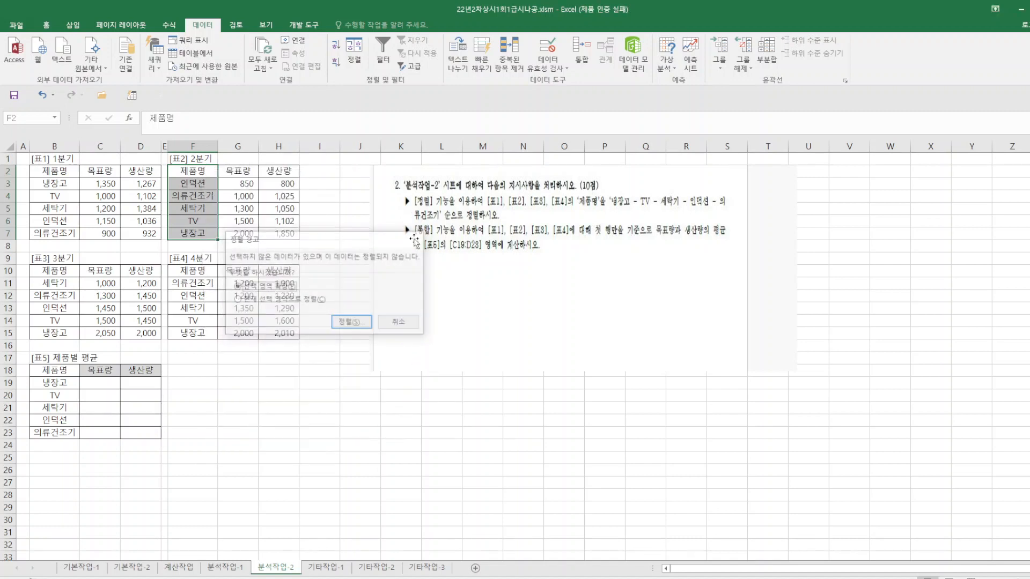
pyautogui.click(354, 59)
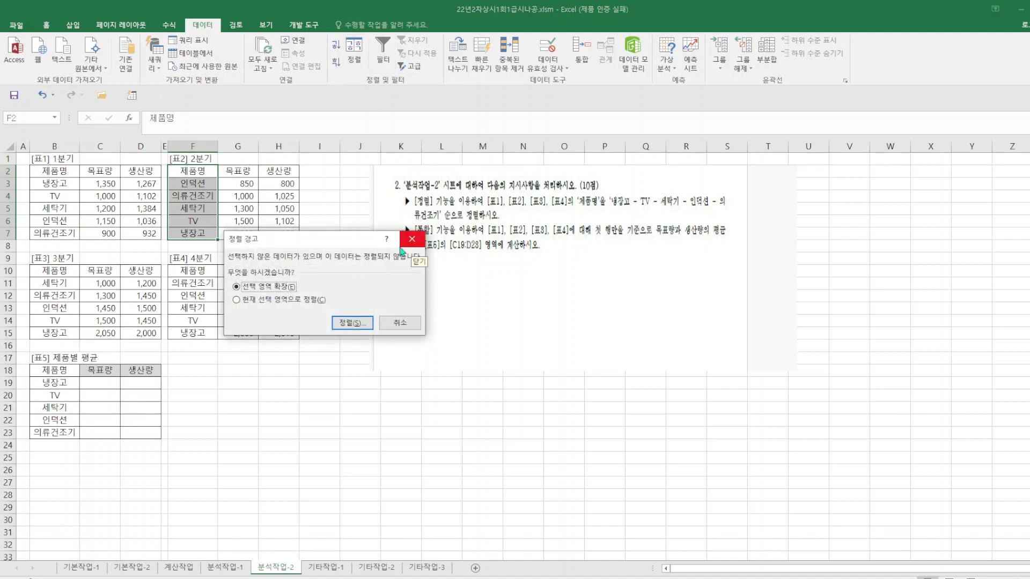
pyautogui.click(236, 300)
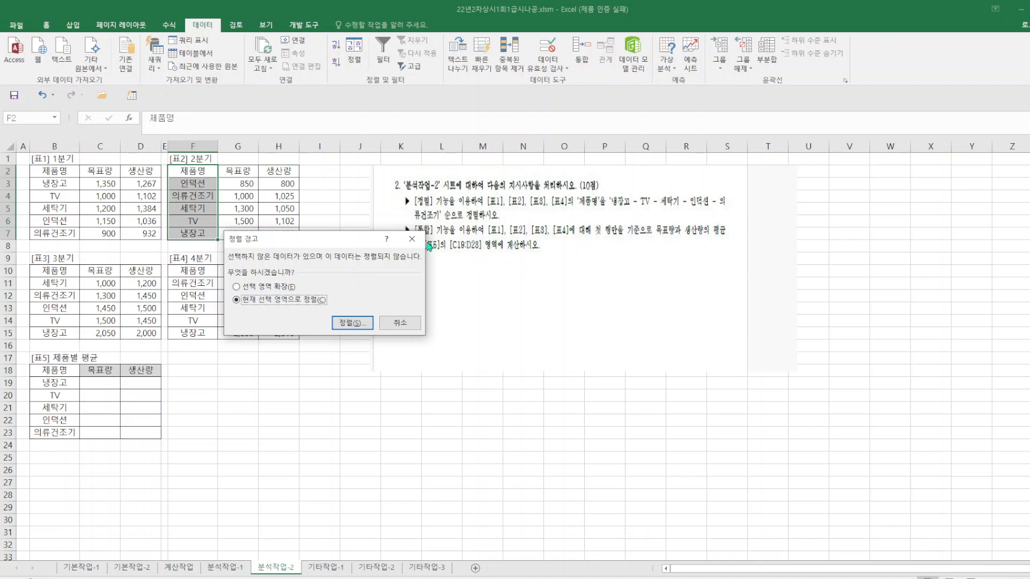
pyautogui.click(236, 287)
pyautogui.click(412, 239)
pyautogui.click(412, 238)
# Try to sort the whole of [표2] starting from its 제품명 header cell, without choosing a sort column.
pyautogui.click(195, 176)
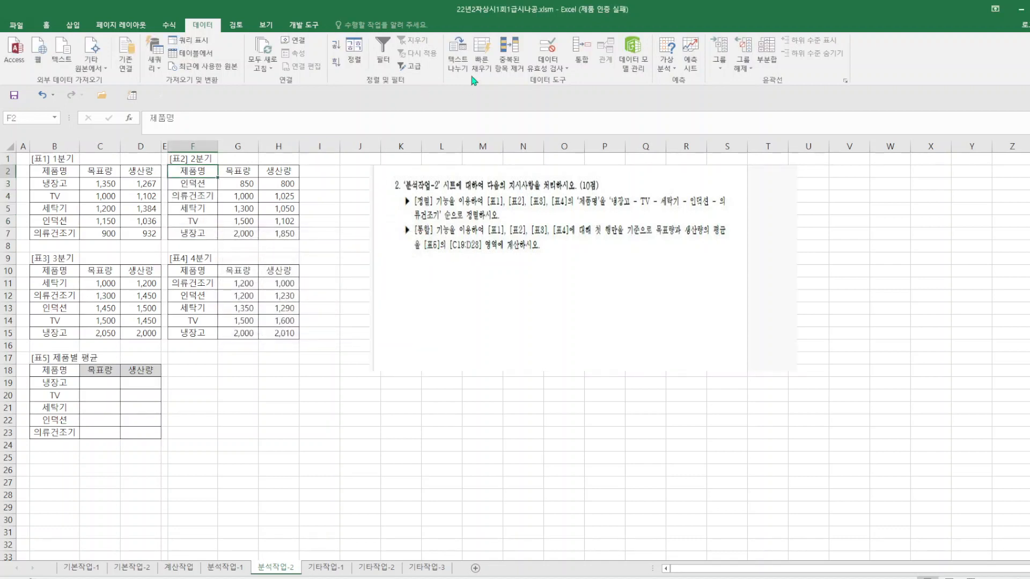
pyautogui.click(354, 50)
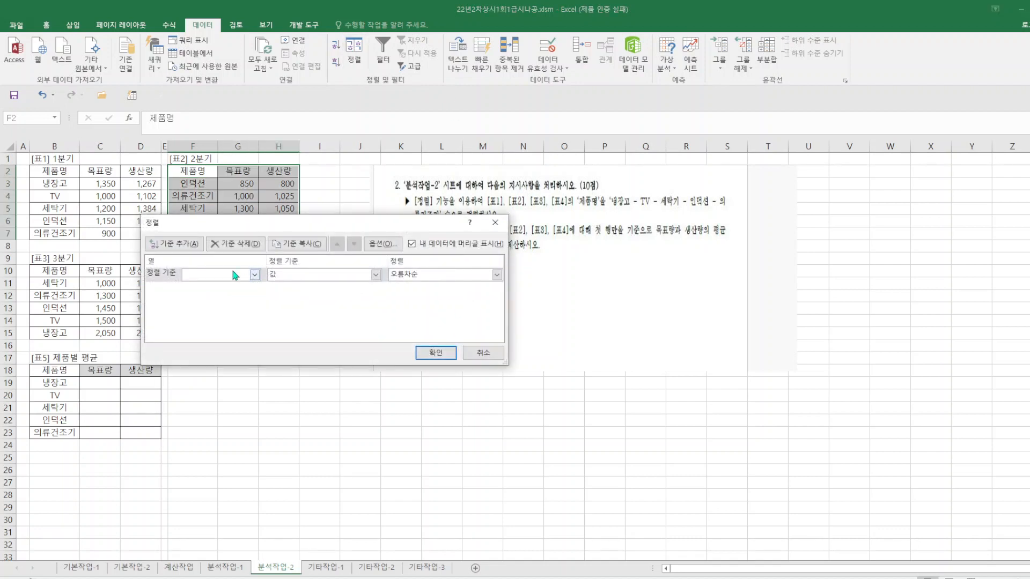
pyautogui.click(254, 275)
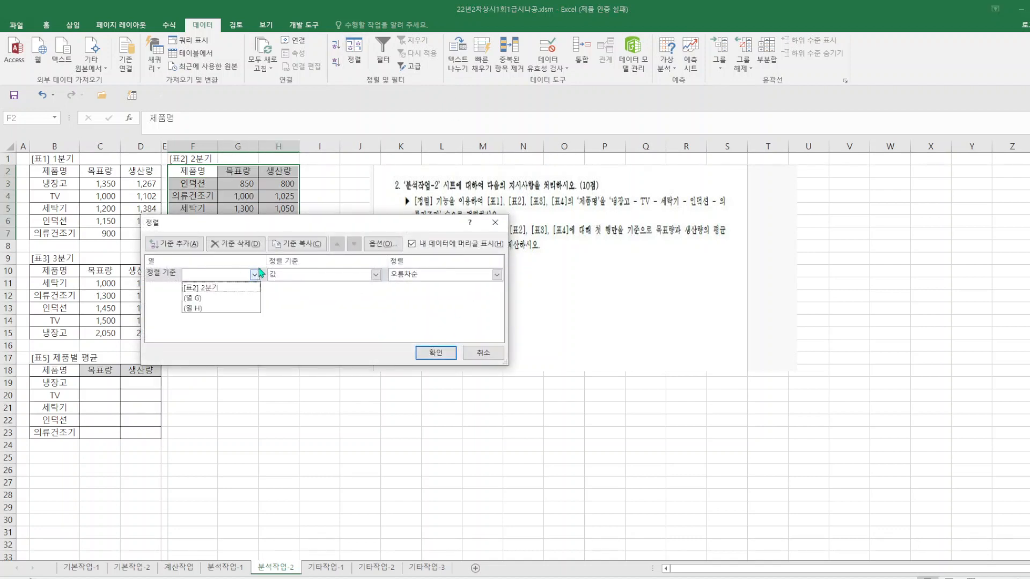
pyautogui.click(494, 223)
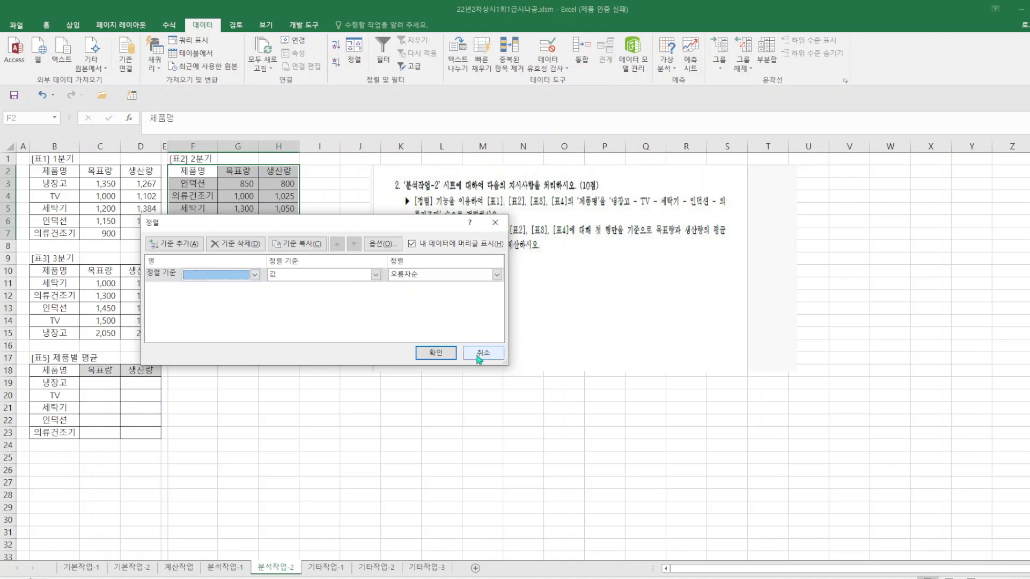
pyautogui.click(435, 352)
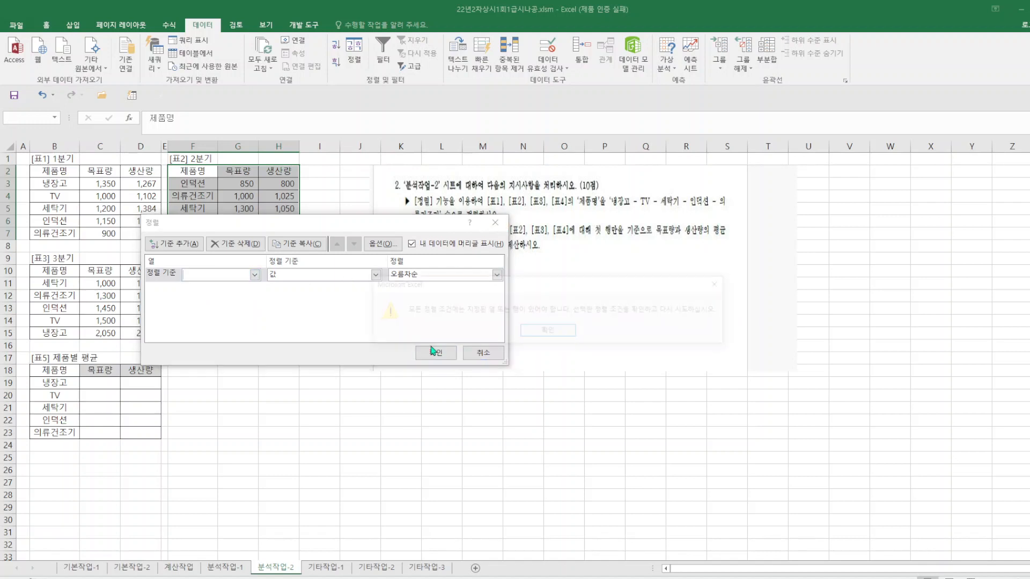
pyautogui.click(547, 333)
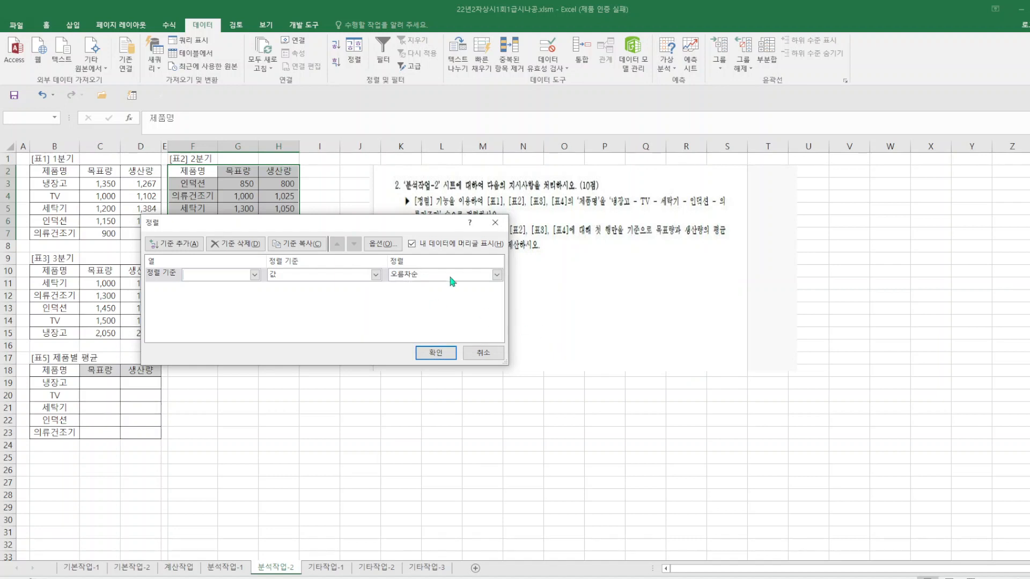
pyautogui.click(494, 222)
# Sort only the 제품명 cells B10:B15 of [표3], using the current selection and the custom list 냉장고, TV, 세탁기, 인덕션, 의류건조기.
pyautogui.moveTo(53, 273); pyautogui.dragTo(62, 333)
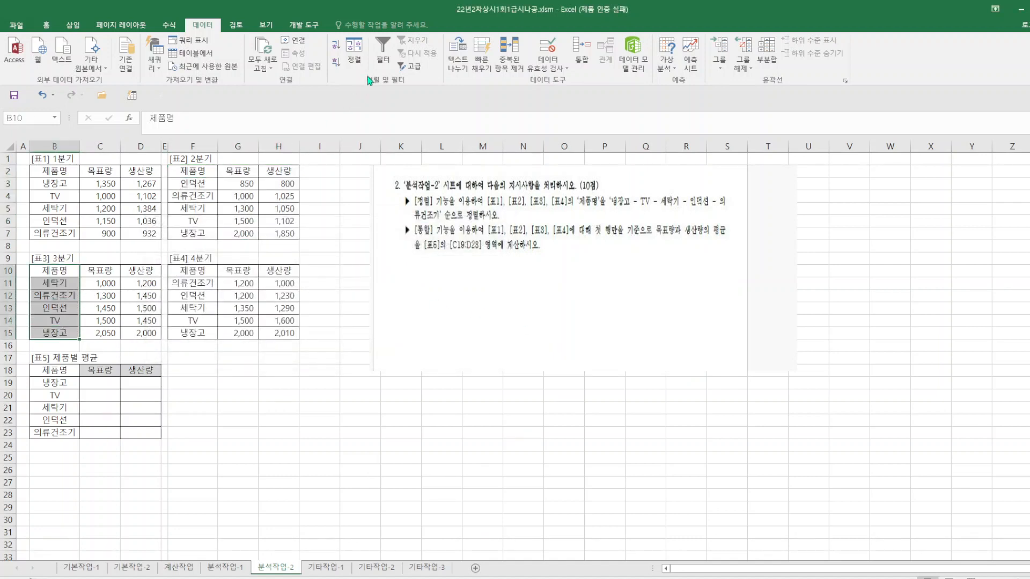
pyautogui.click(354, 51)
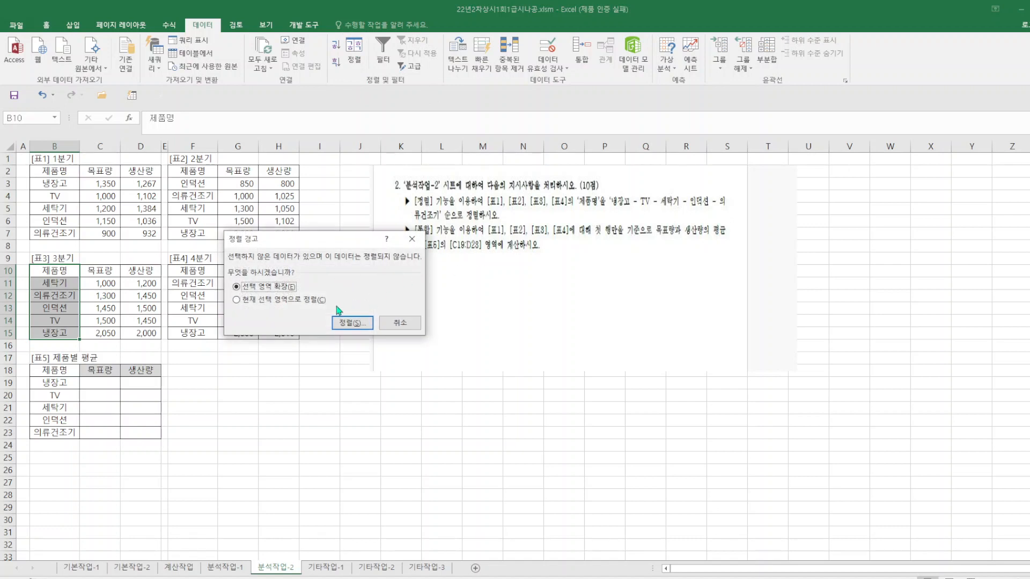
pyautogui.click(249, 301)
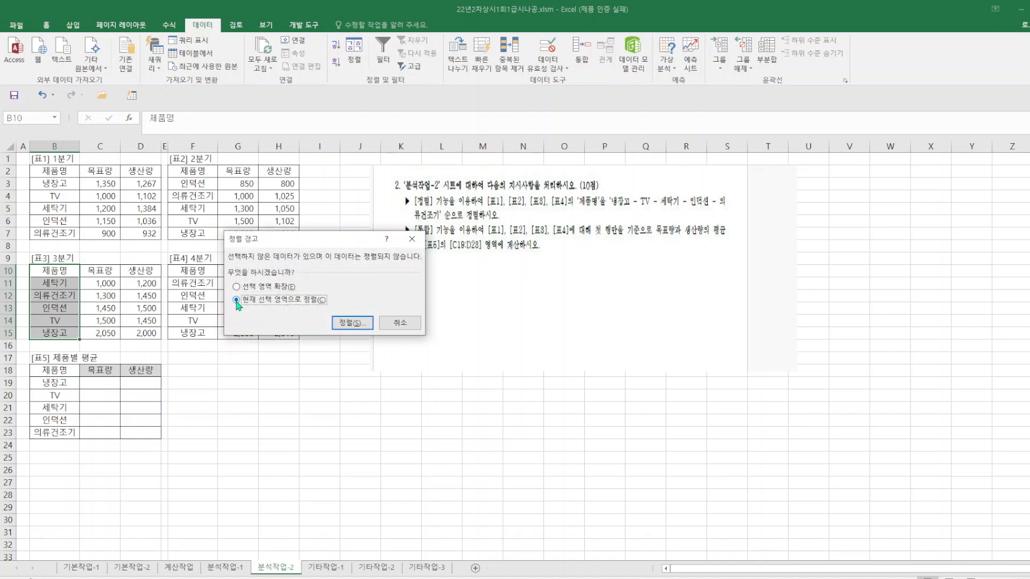
pyautogui.click(352, 322)
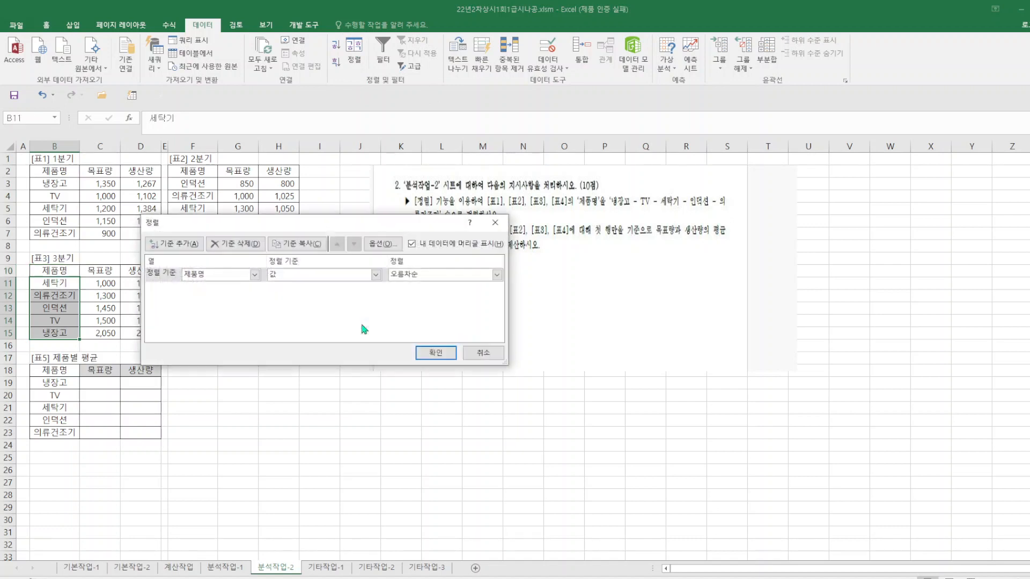
pyautogui.click(497, 275)
pyautogui.click(437, 310)
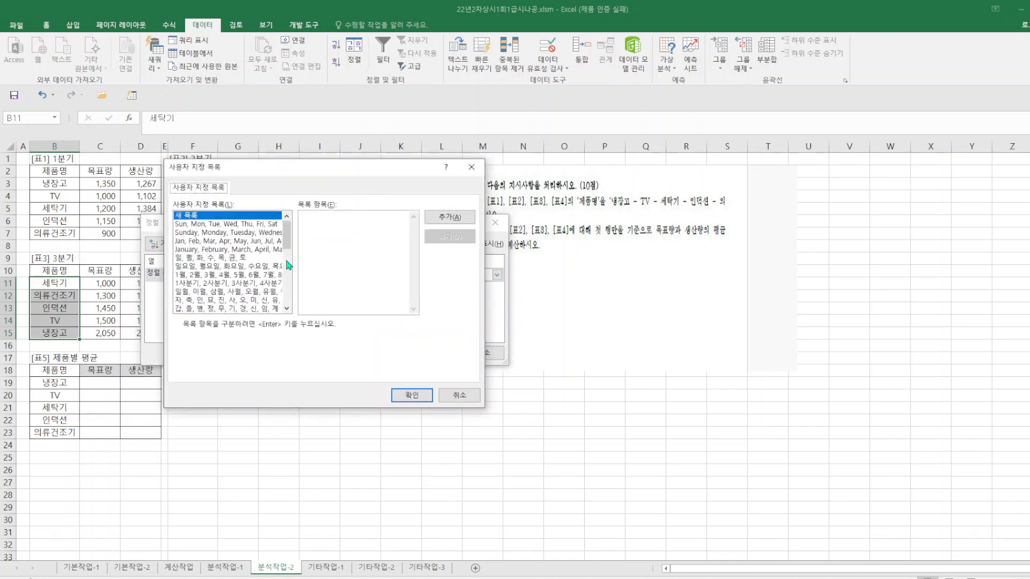
pyautogui.click(278, 302)
pyautogui.moveTo(288, 239); pyautogui.dragTo(290, 317)
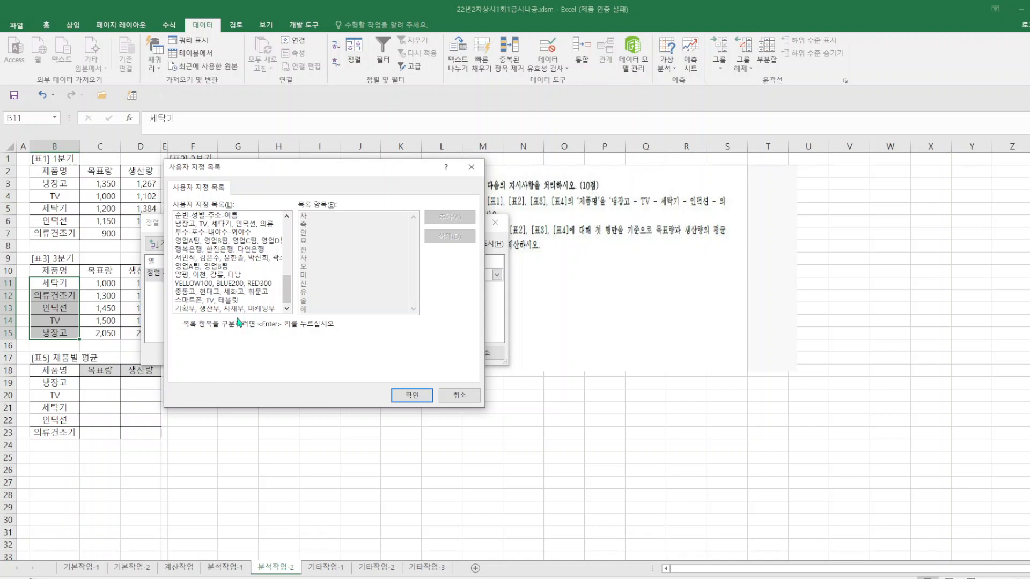
pyautogui.click(211, 224)
pyautogui.click(418, 396)
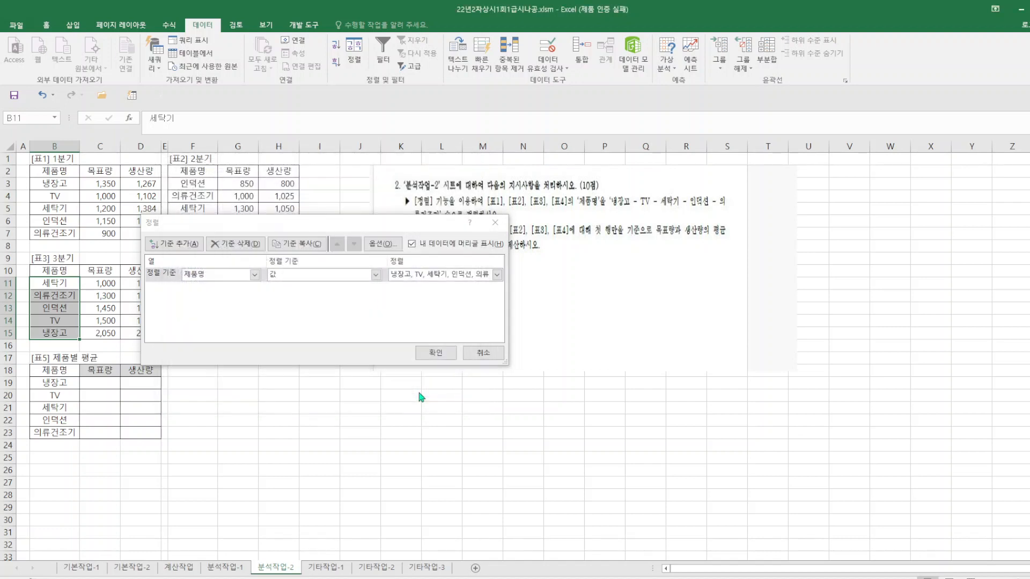
pyautogui.click(433, 352)
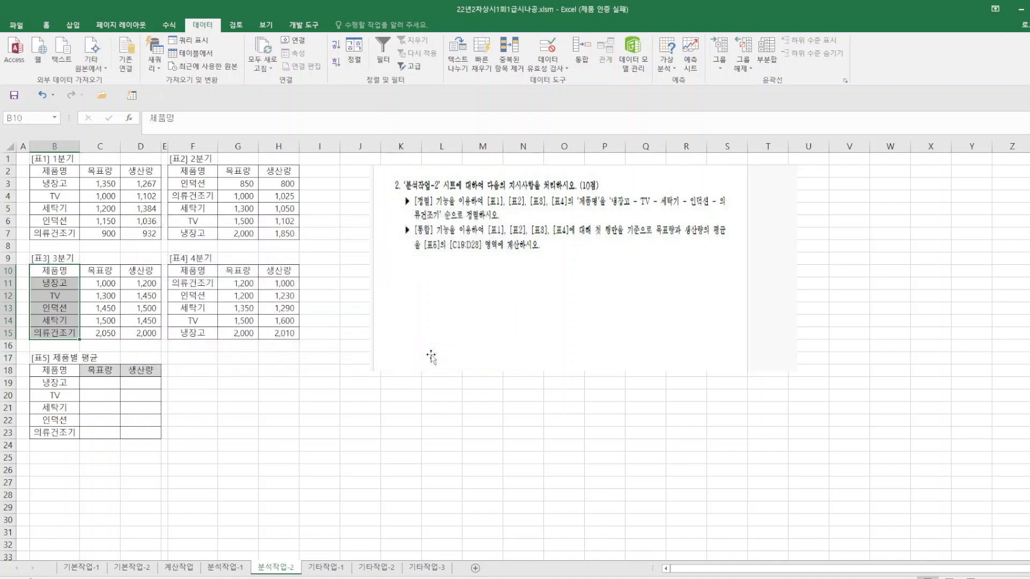
# Sort only the 제품명 cells F2:F7 of [표2], without expanding the selection, by the custom list starting with 냉장고, TV, 세탁기.
pyautogui.moveTo(186, 172); pyautogui.dragTo(191, 234)
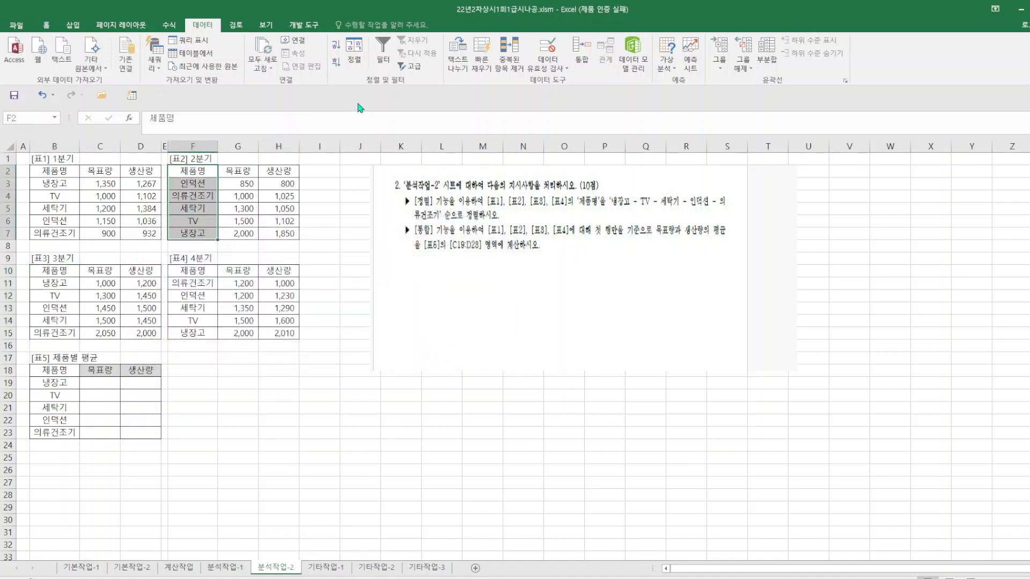
pyautogui.click(354, 51)
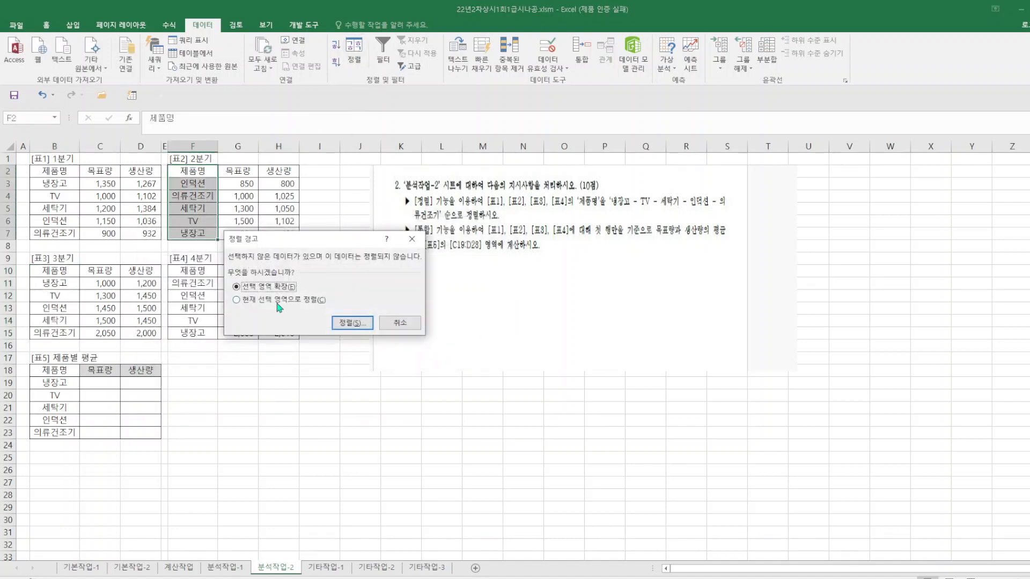
pyautogui.click(279, 303)
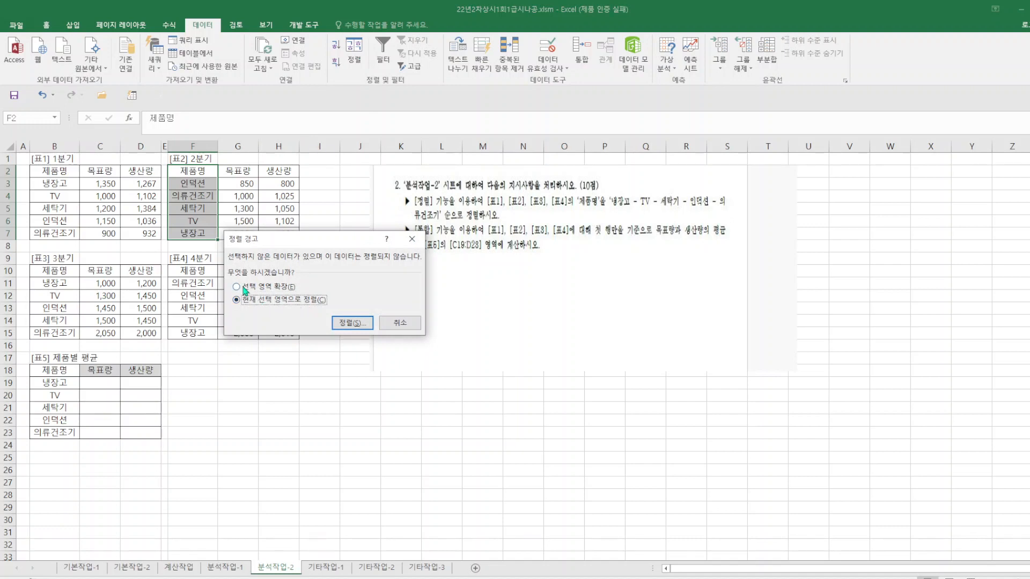
pyautogui.click(362, 323)
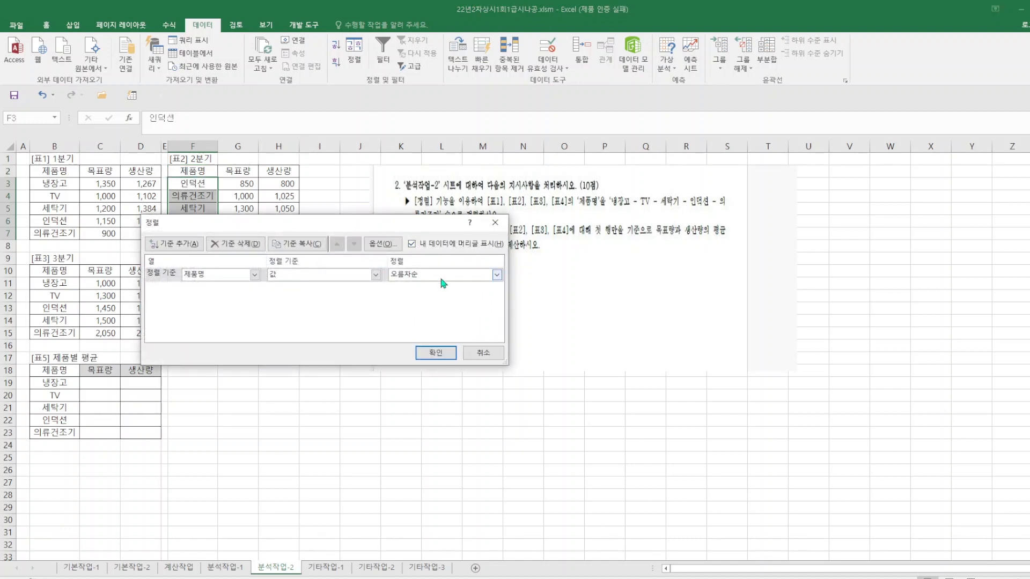
pyautogui.click(497, 275)
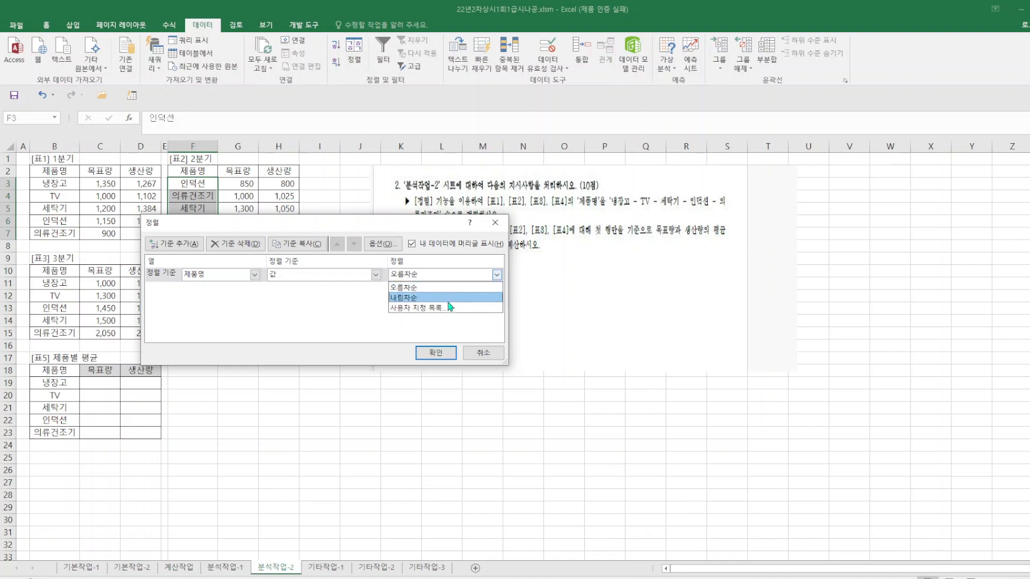
pyautogui.click(448, 307)
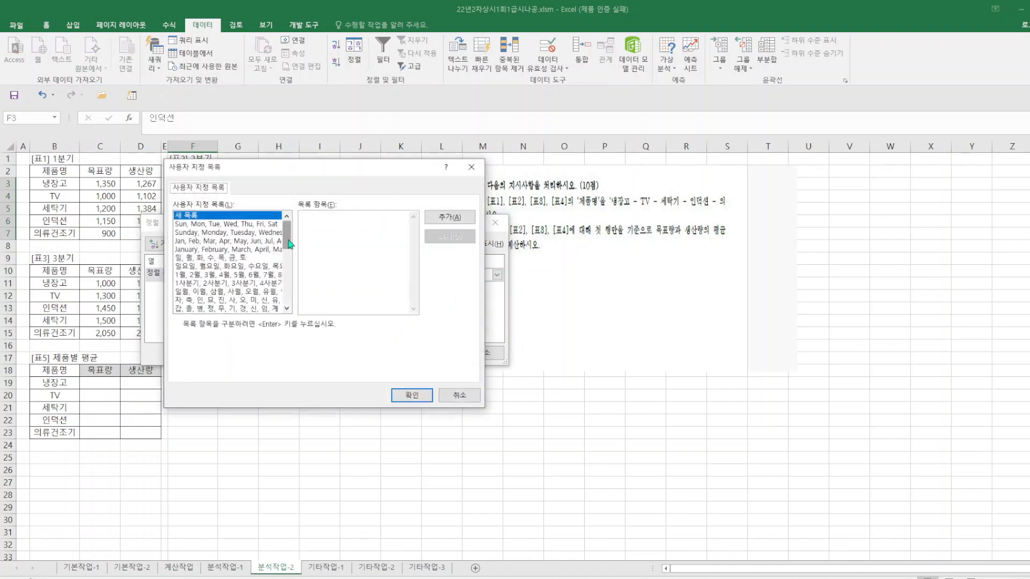
pyautogui.moveTo(289, 244); pyautogui.dragTo(288, 271)
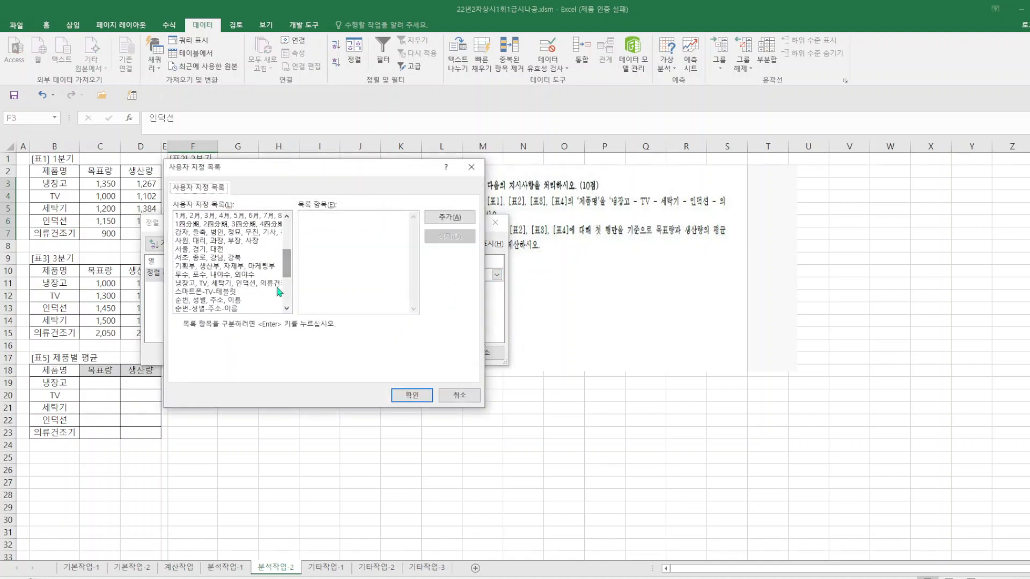
pyautogui.click(276, 283)
pyautogui.click(425, 397)
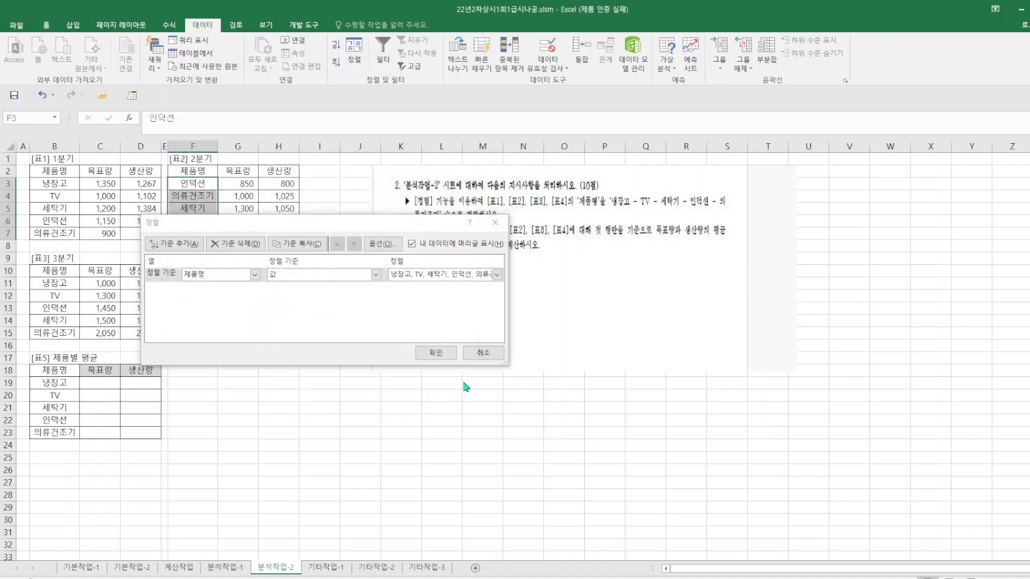
pyautogui.click(432, 354)
pyautogui.click(377, 422)
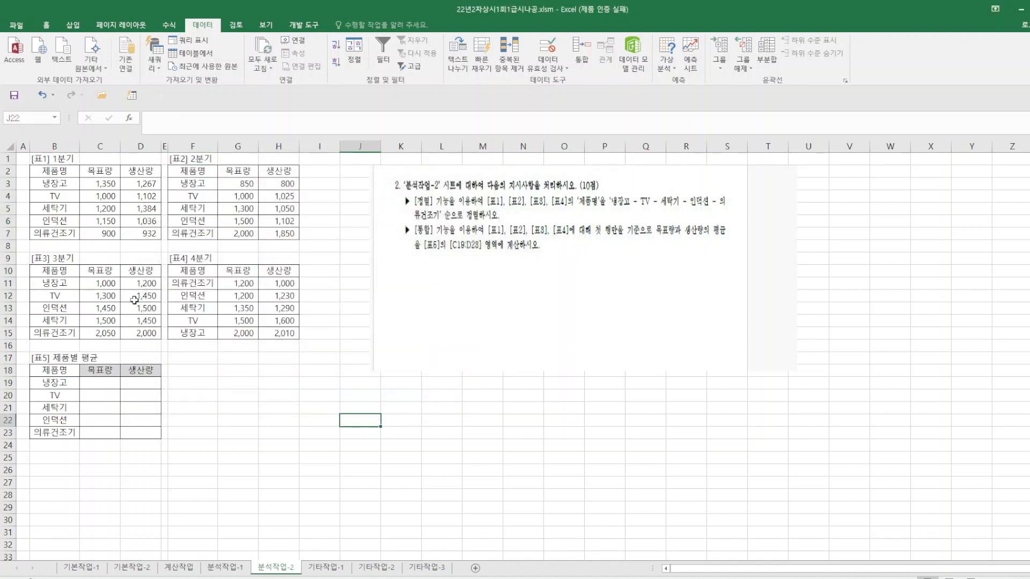
# Sort only the 제품명 cells F10:F15 of [표4], without expanding the selection, by the custom list 냉장고, TV, 세탁기, 인덕션, 의류건조기.
pyautogui.moveTo(196, 271); pyautogui.dragTo(189, 331)
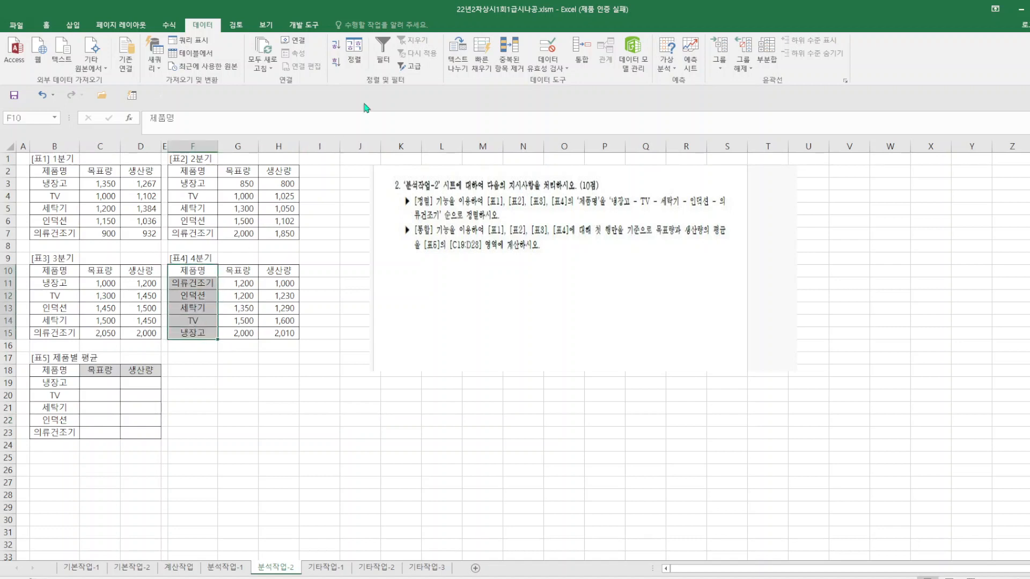
pyautogui.click(354, 54)
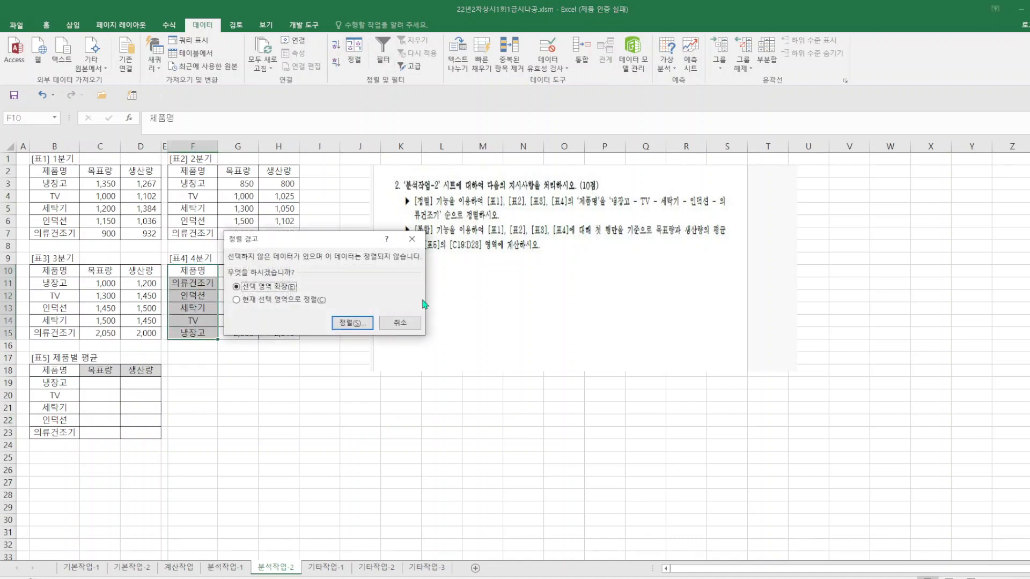
pyautogui.click(237, 300)
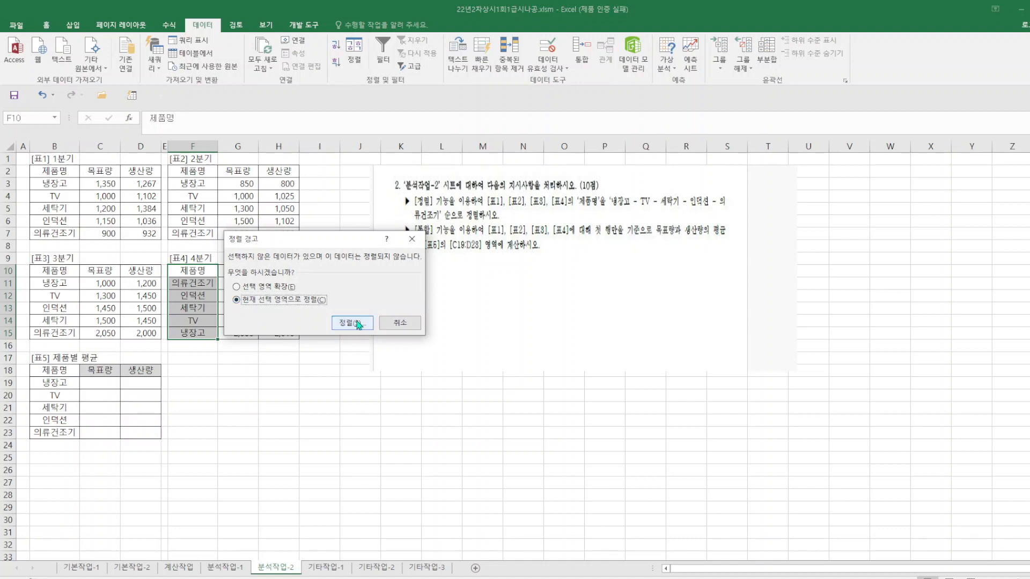
pyautogui.click(356, 324)
pyautogui.click(497, 275)
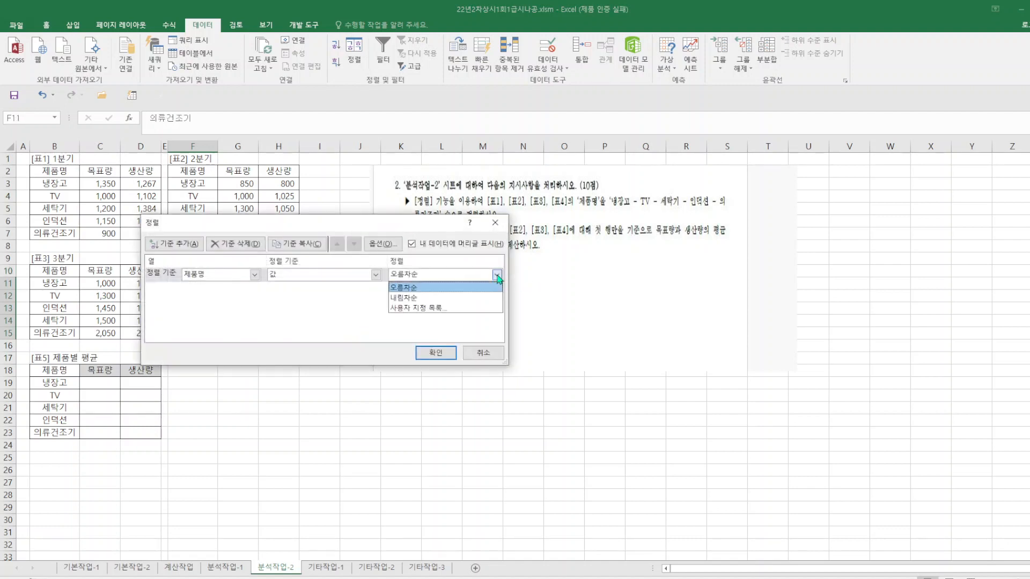
pyautogui.click(489, 307)
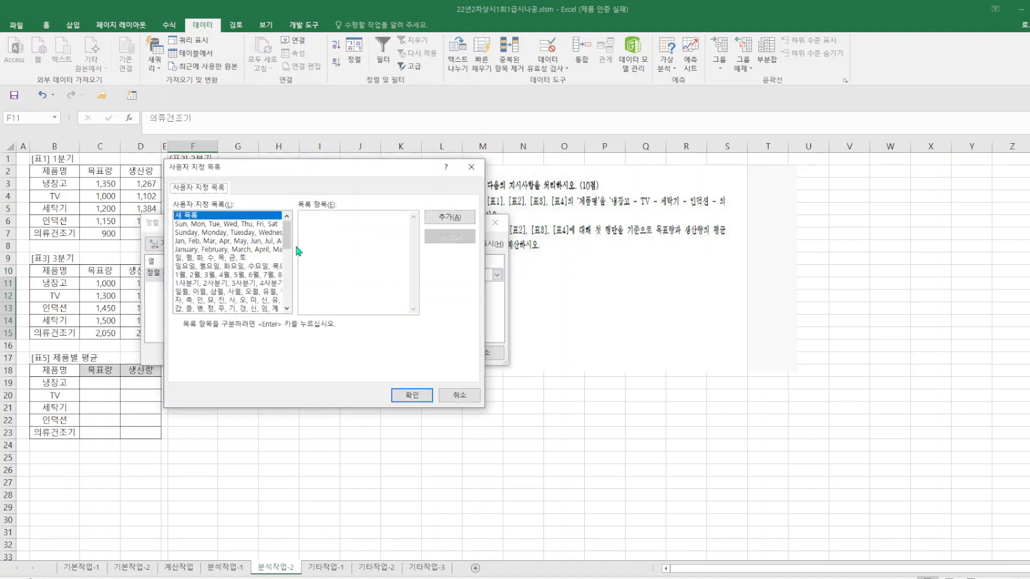
pyautogui.moveTo(289, 240); pyautogui.dragTo(289, 270)
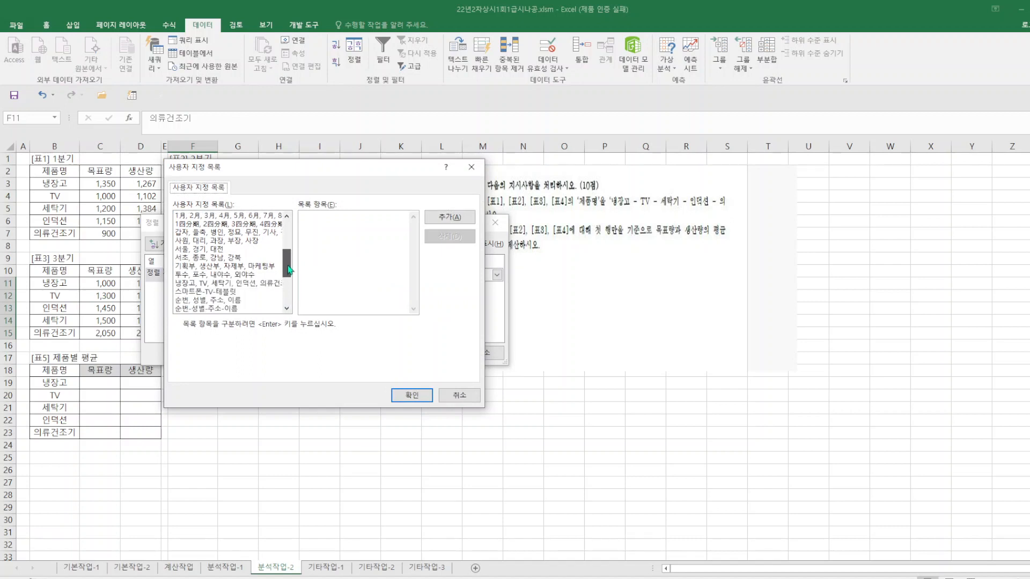
pyautogui.click(256, 284)
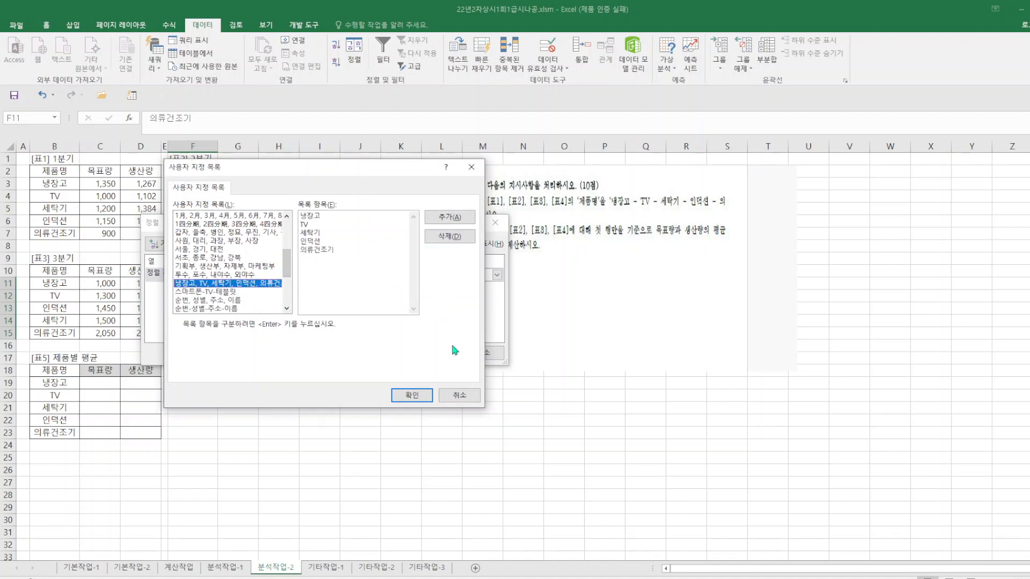
pyautogui.click(411, 395)
pyautogui.click(434, 352)
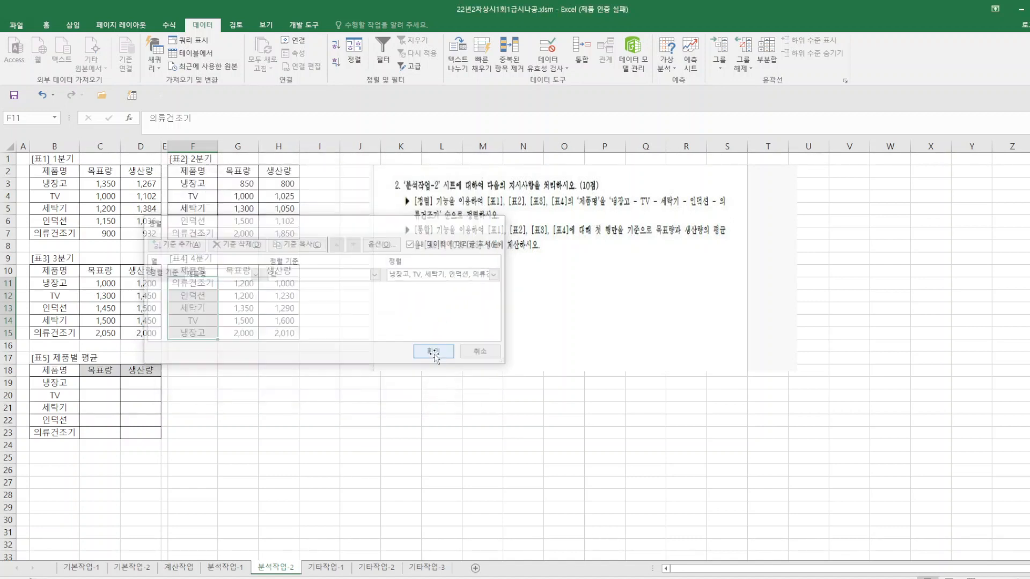
pyautogui.click(384, 446)
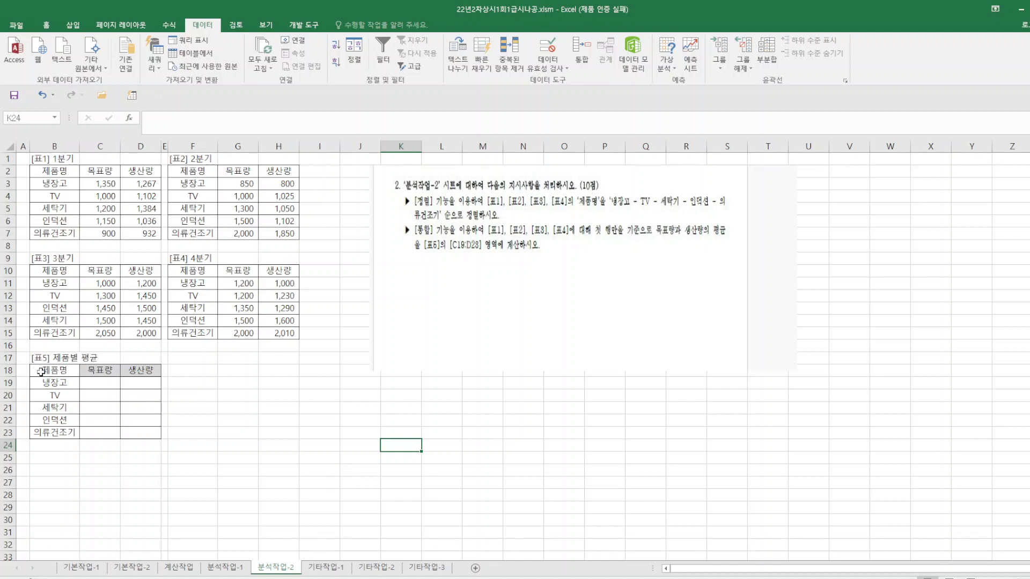
# Select B18:D23 of [표5] as the consolidation target and set the Consolidate function to 평균.
pyautogui.moveTo(40, 370)
pyautogui.mouseDown()
pyautogui.moveTo(122, 391)
pyautogui.moveTo(129, 432)
pyautogui.mouseUp()
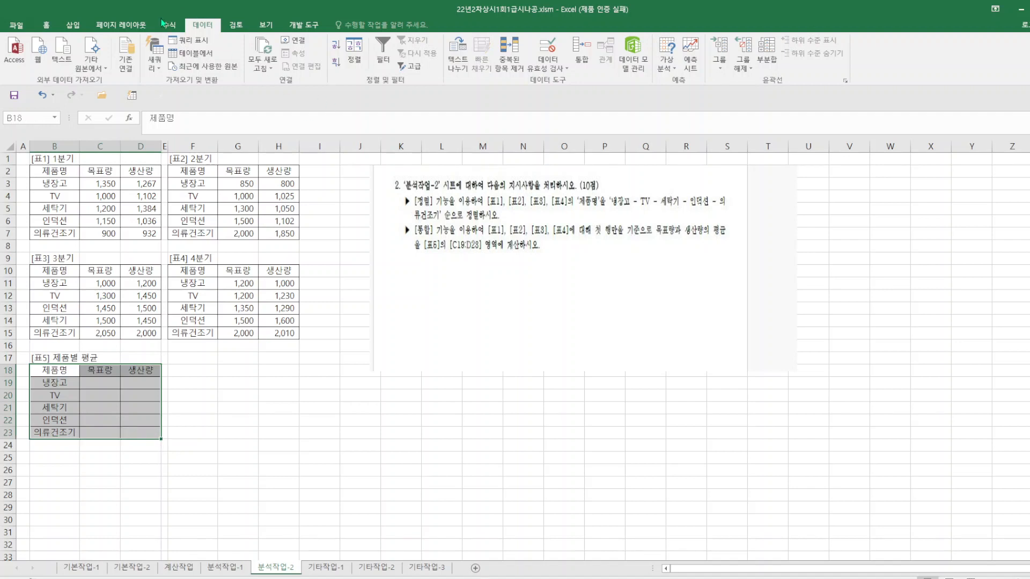
pyautogui.click(582, 54)
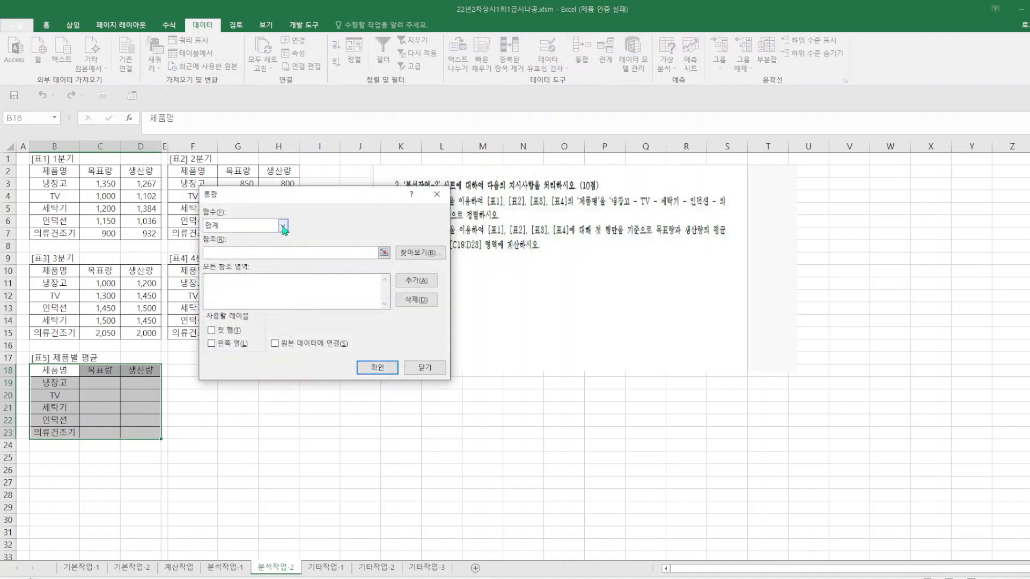
pyautogui.click(283, 227)
pyautogui.click(245, 256)
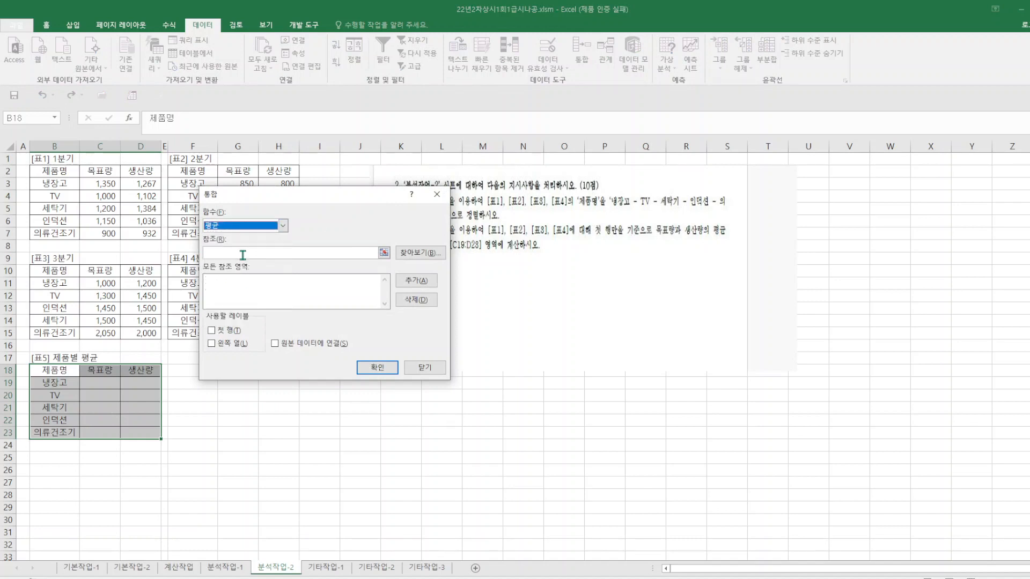
pyautogui.click(225, 283)
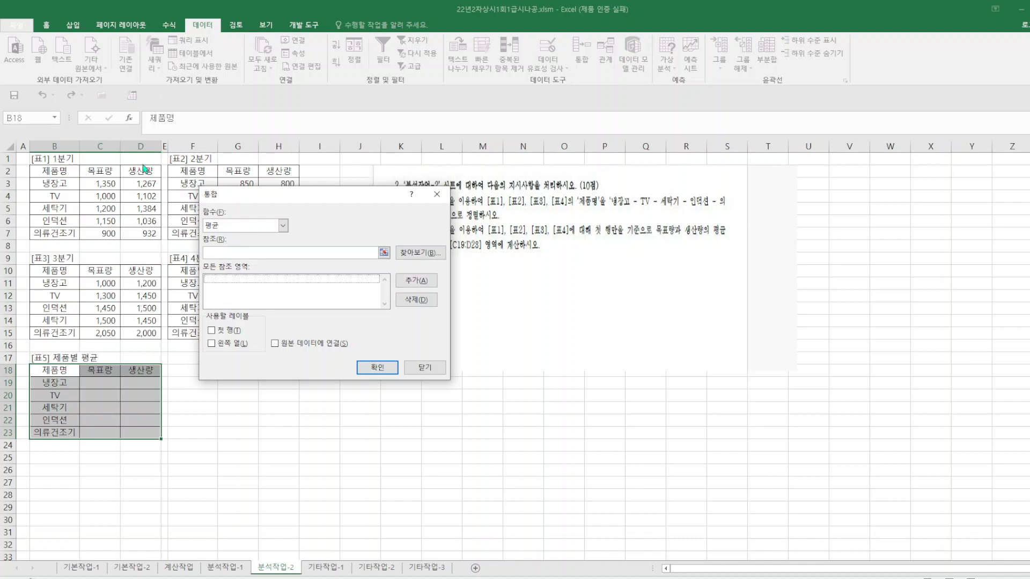
pyautogui.moveTo(315, 198); pyautogui.dragTo(430, 109)
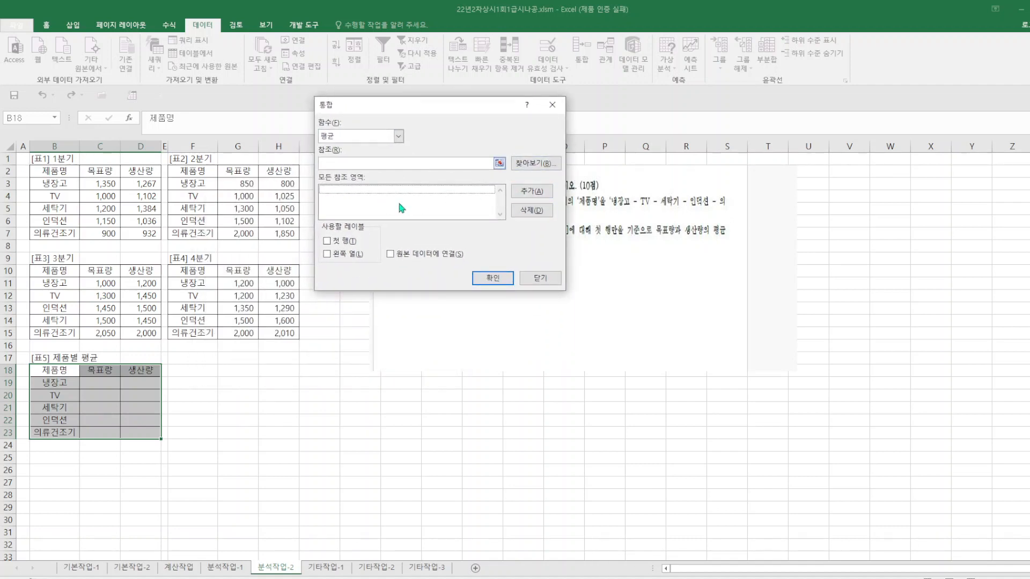
pyautogui.press('Escape')
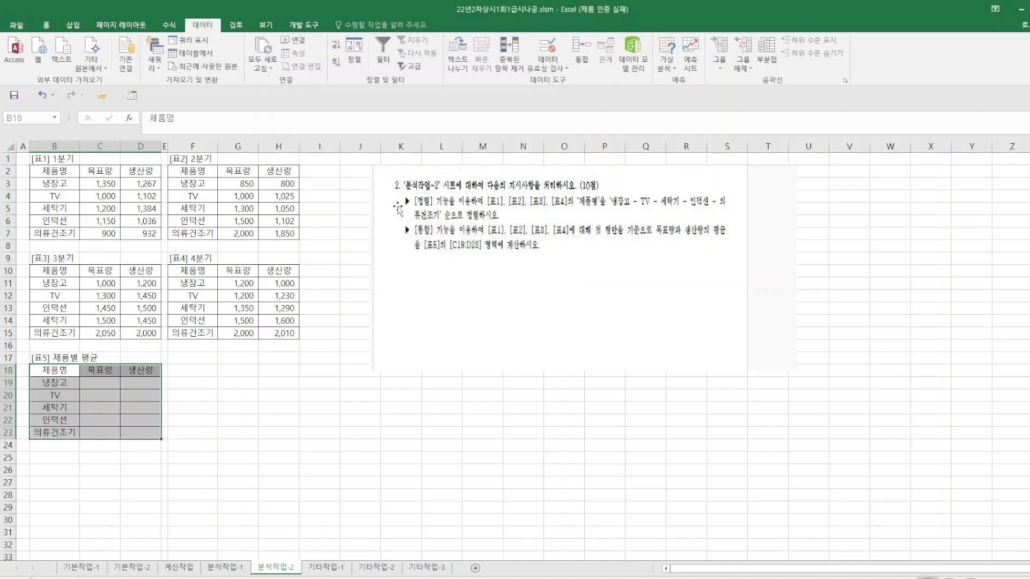
# Add the ranges B2:D7, F2:H7, B10:D15 and F10:H15 as references for consolidating into [표5].
pyautogui.click(582, 54)
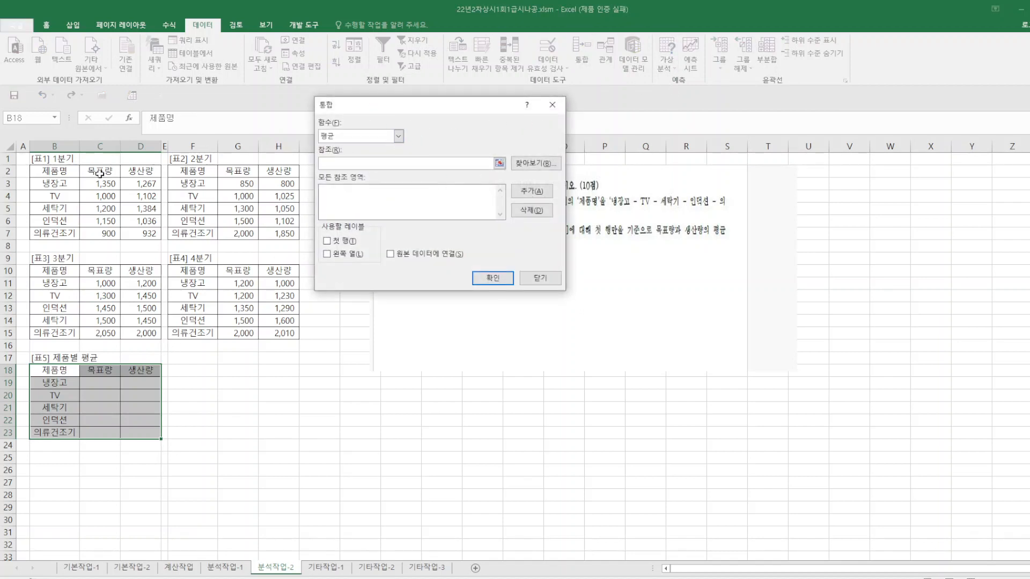
pyautogui.moveTo(47, 170); pyautogui.dragTo(141, 233)
pyautogui.click(531, 191)
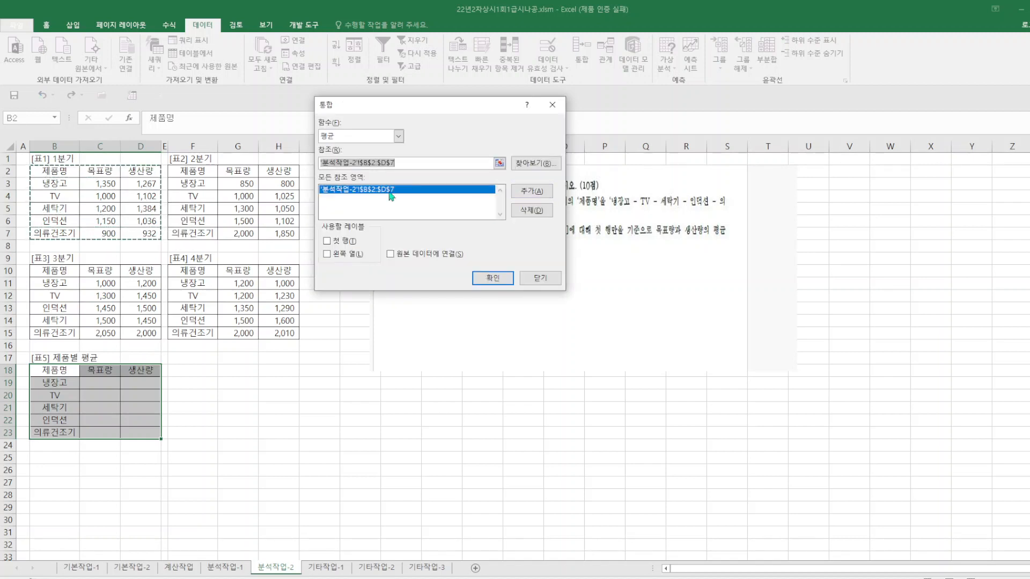
pyautogui.moveTo(182, 171); pyautogui.dragTo(288, 231)
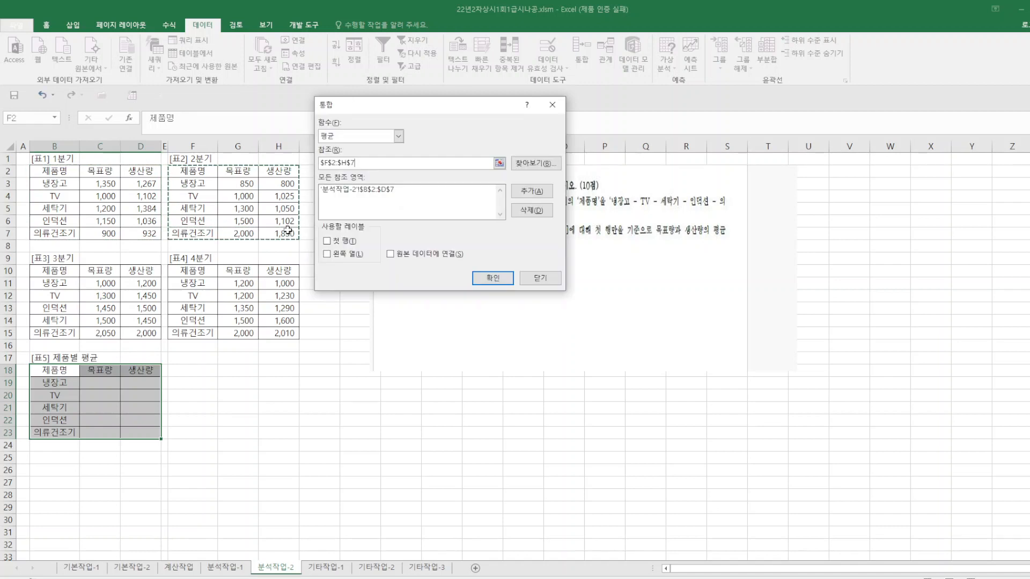
pyautogui.click(537, 193)
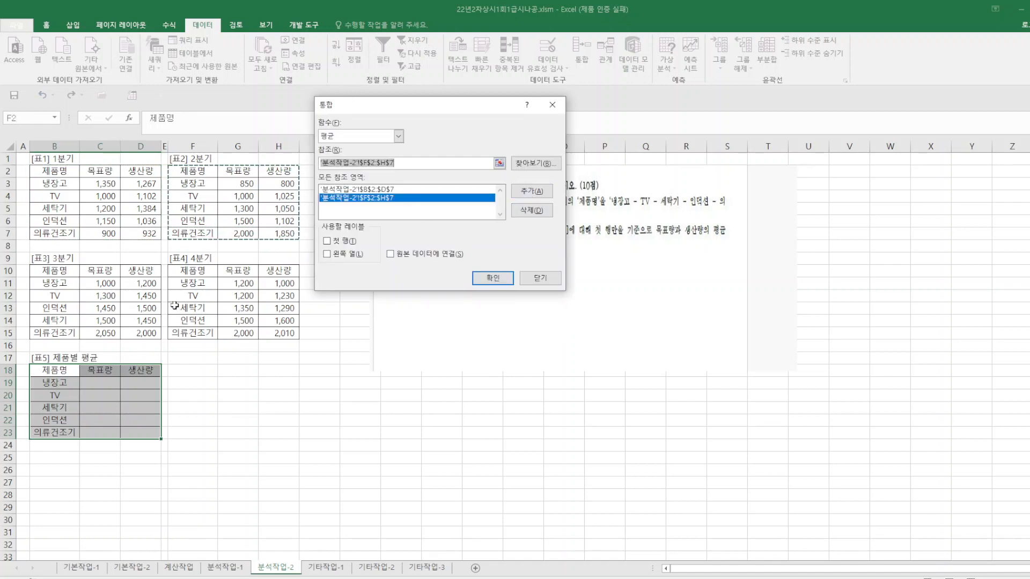
pyautogui.moveTo(54, 271); pyautogui.dragTo(154, 335)
pyautogui.click(532, 191)
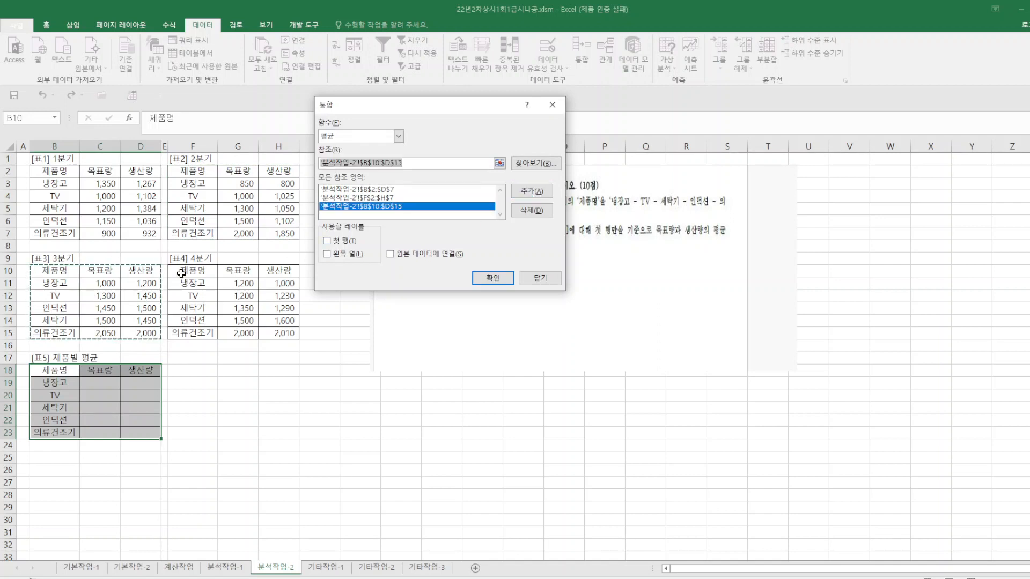
pyautogui.moveTo(181, 273); pyautogui.dragTo(285, 332)
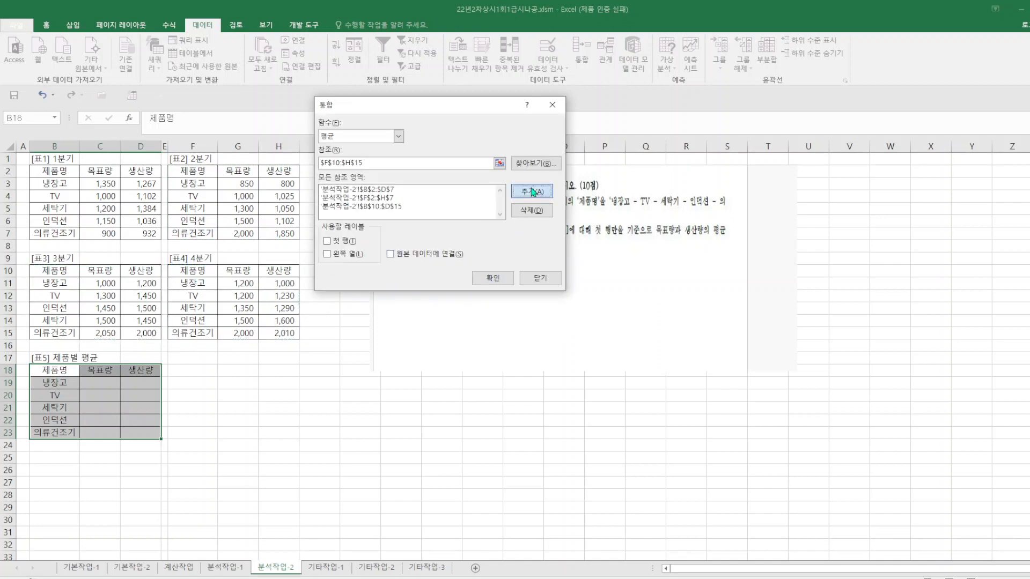
pyautogui.click(532, 191)
# Use both the 첫 행 and 왼쪽 열 labels, run the consolidation into [표5], and save the workbook.
pyautogui.click(327, 241)
pyautogui.click(327, 253)
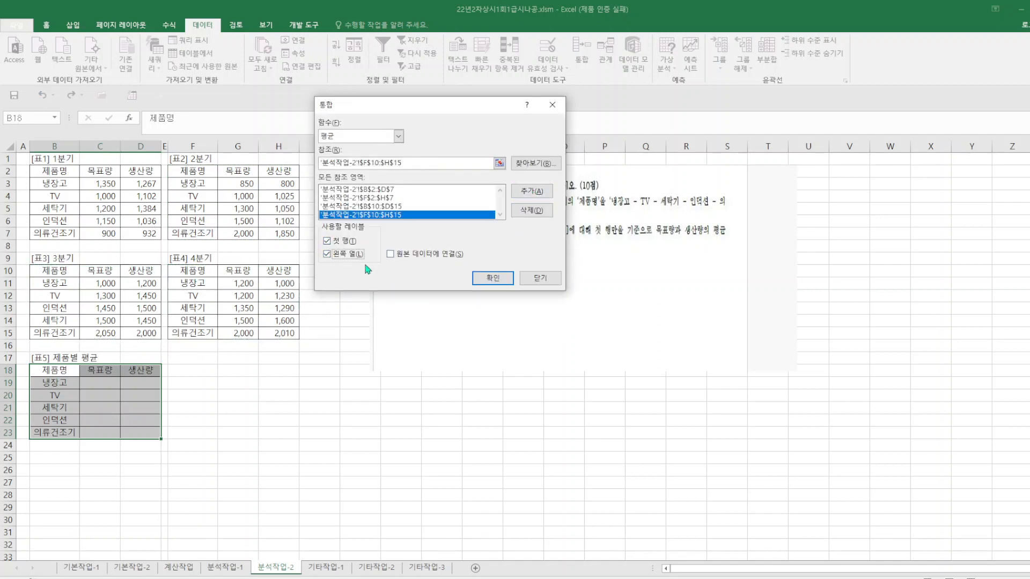
pyautogui.click(491, 278)
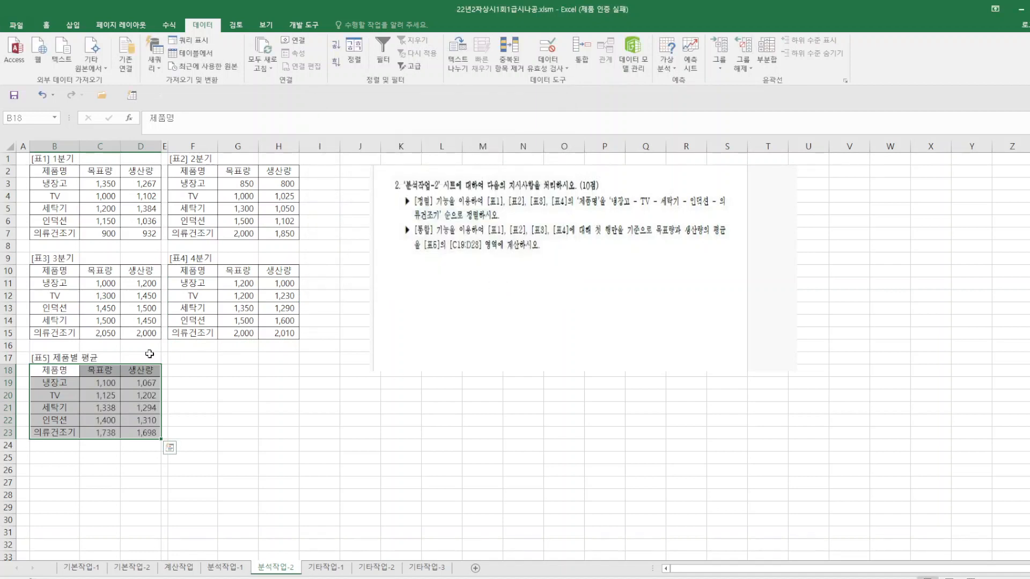
pyautogui.click(472, 444)
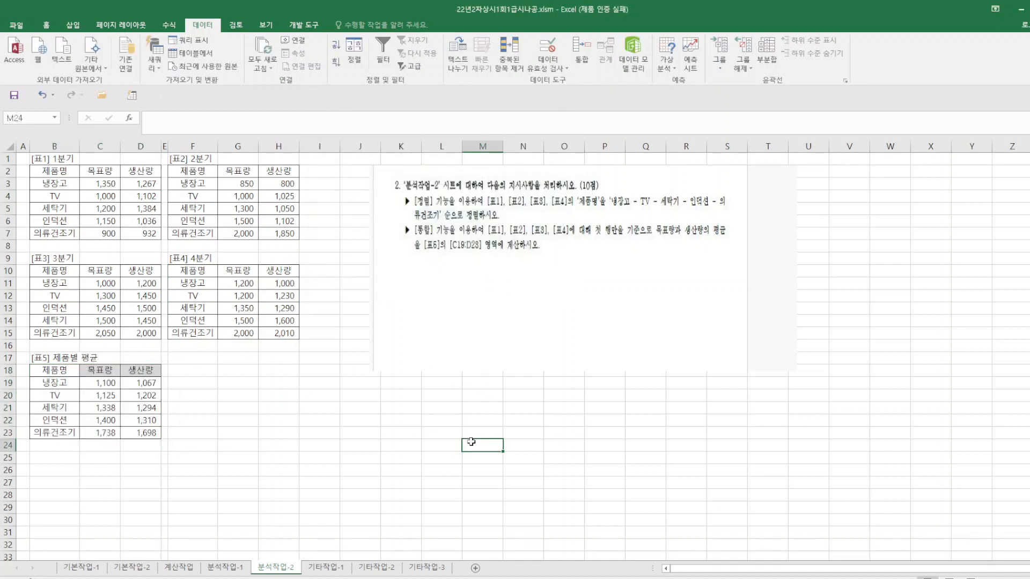
pyautogui.click(13, 96)
# On the 기타작업-1 sheet, start recording a macro named 서식적용 stored in 현재 통합 문서.
pyautogui.click(333, 570)
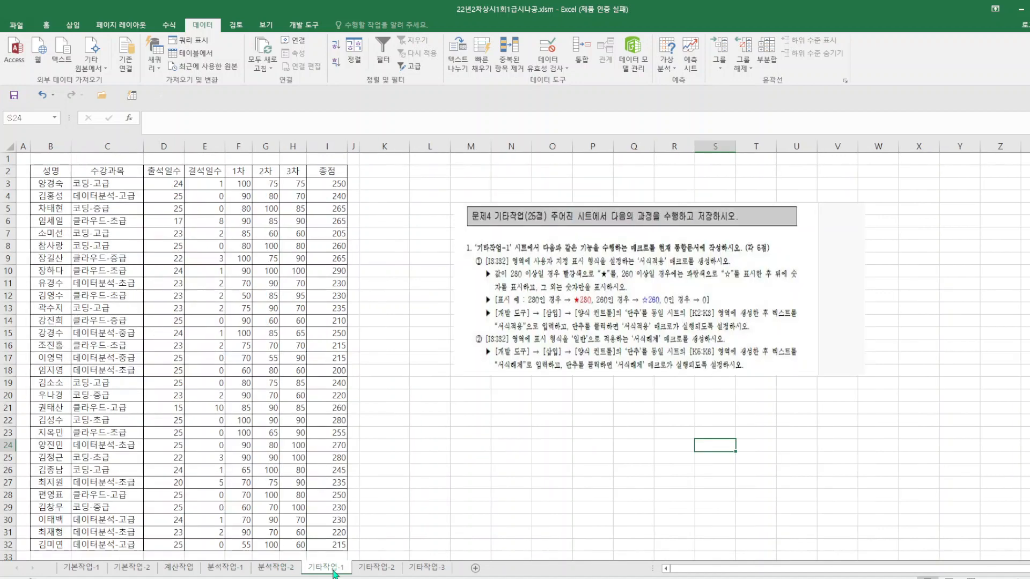
pyautogui.click(548, 324)
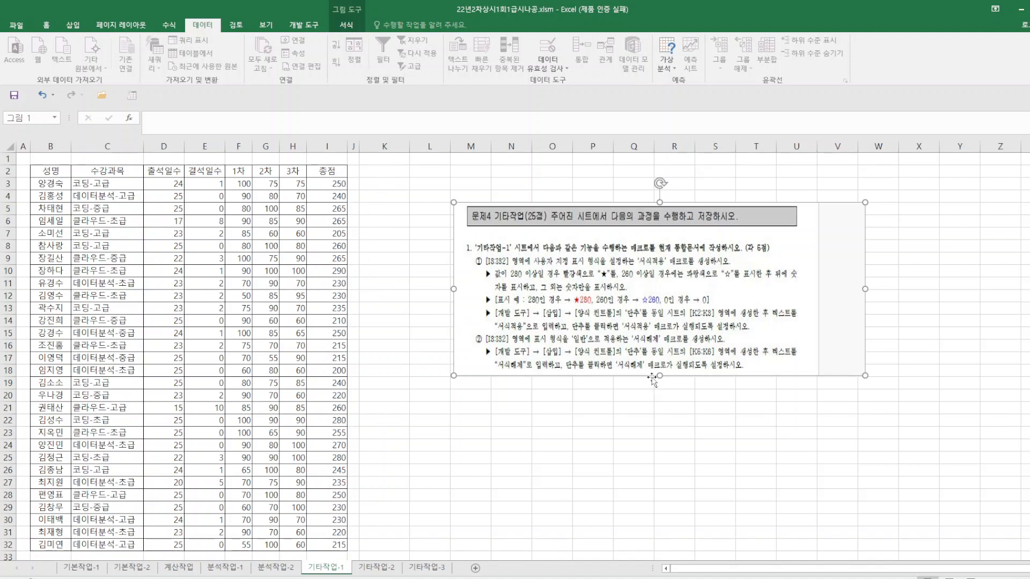
pyautogui.click(304, 24)
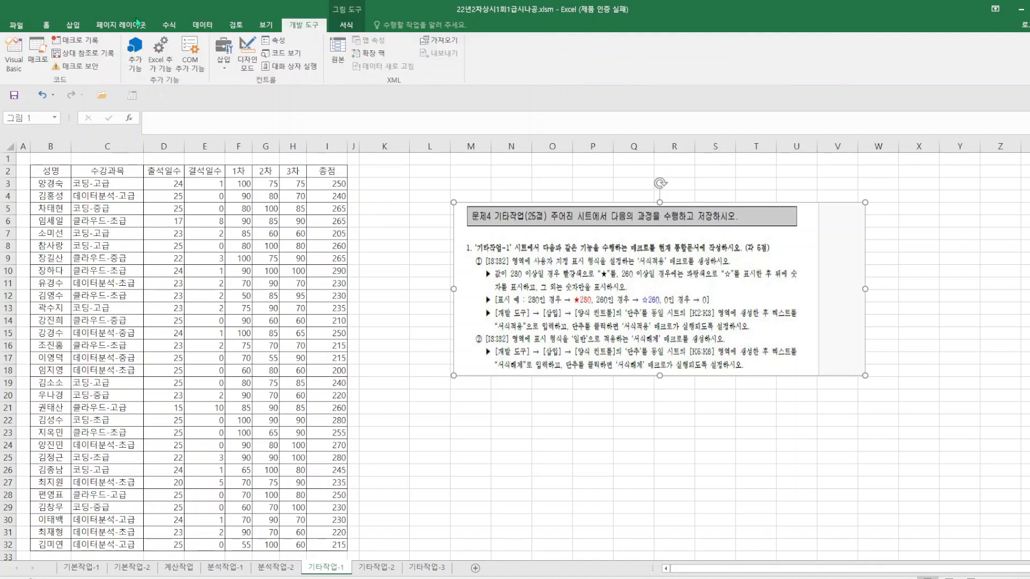
pyautogui.click(75, 39)
pyautogui.write('서식적ㅇ')
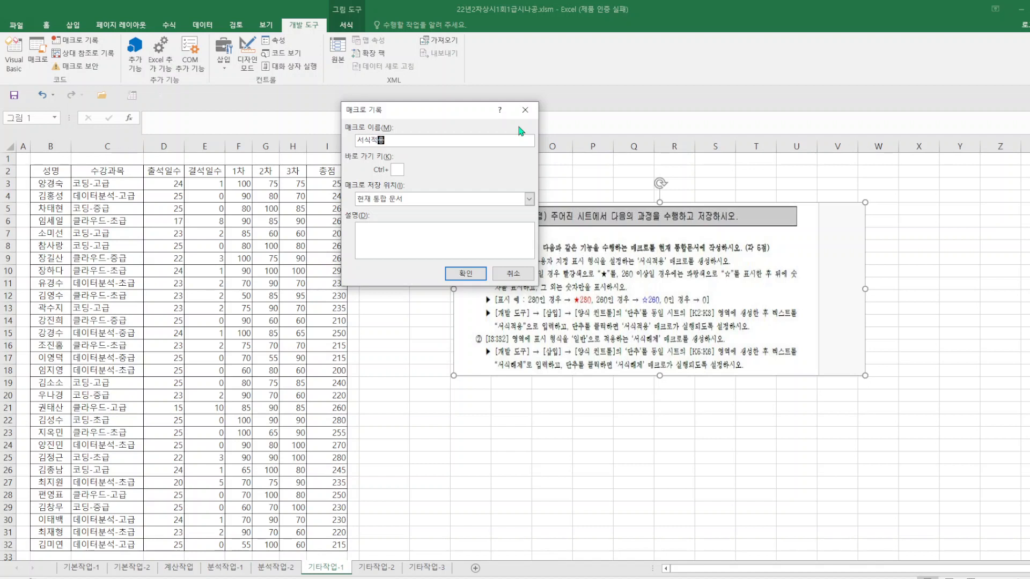
pyautogui.press('Return')
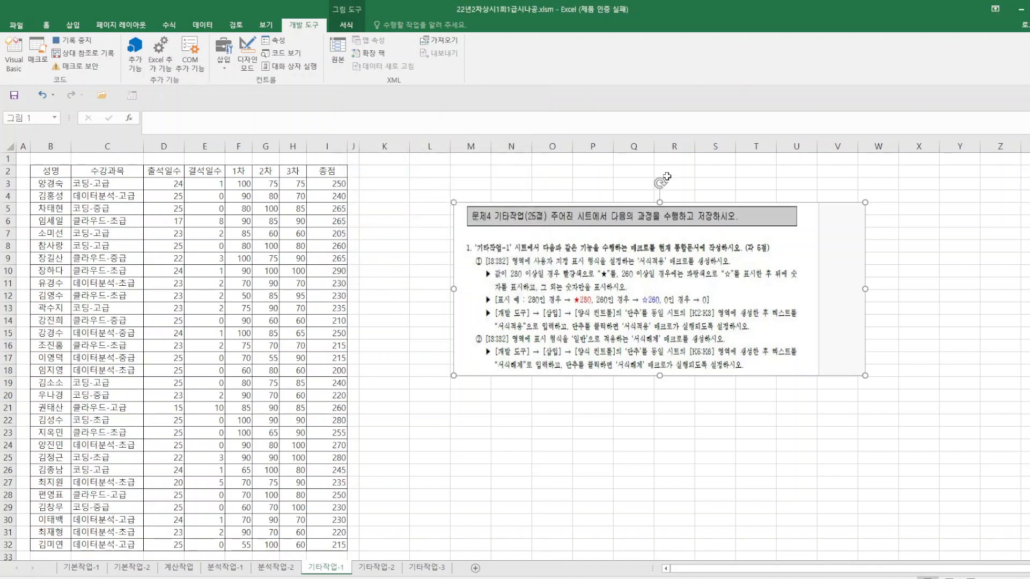
# Select I3:I32 and open its number format settings in the 사용자 지정 category.
pyautogui.moveTo(338, 185); pyautogui.dragTo(325, 543)
pyautogui.rightClick(332, 406)
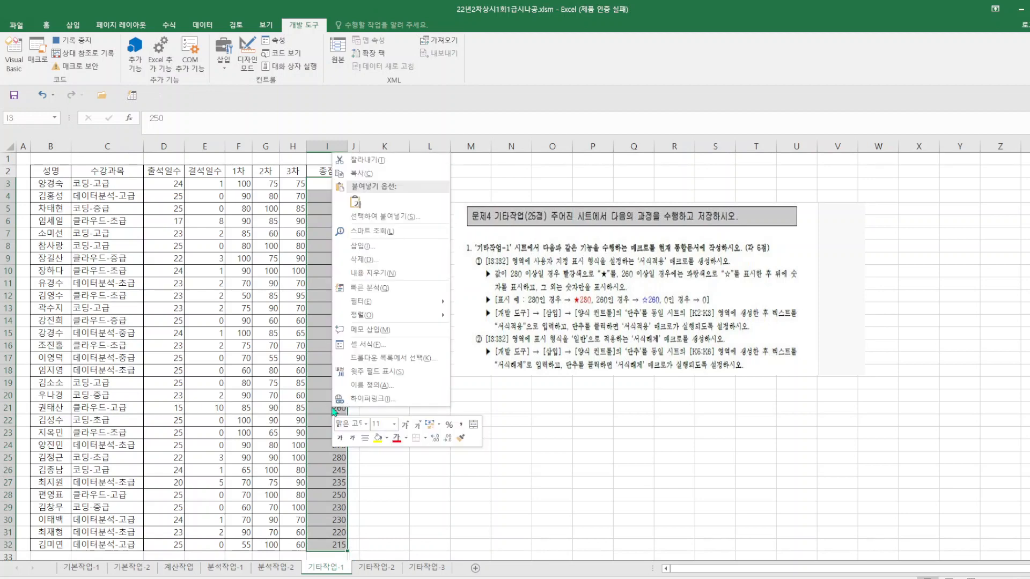
pyautogui.click(354, 348)
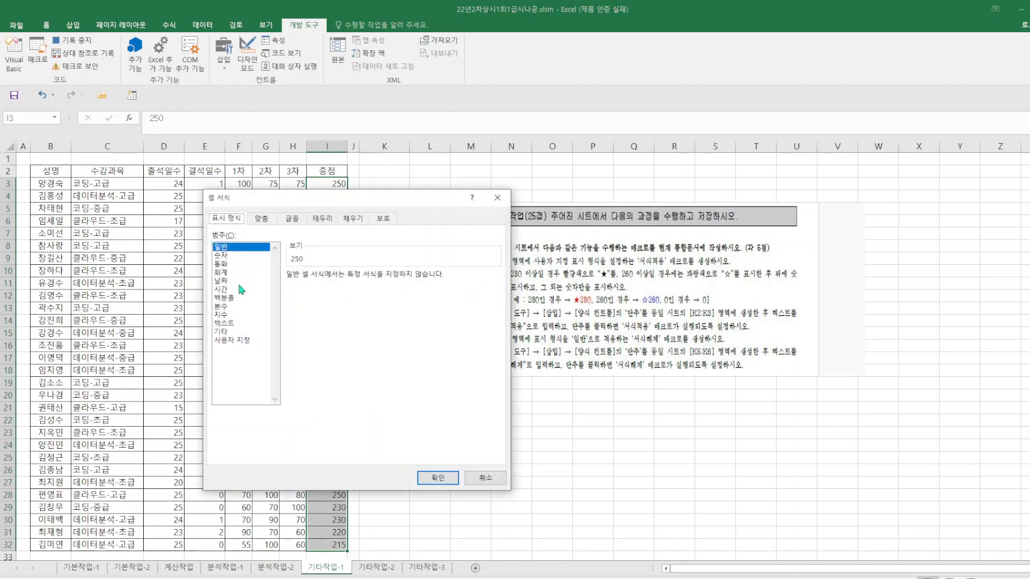
pyautogui.click(232, 340)
pyautogui.moveTo(321, 286); pyautogui.dragTo(272, 287)
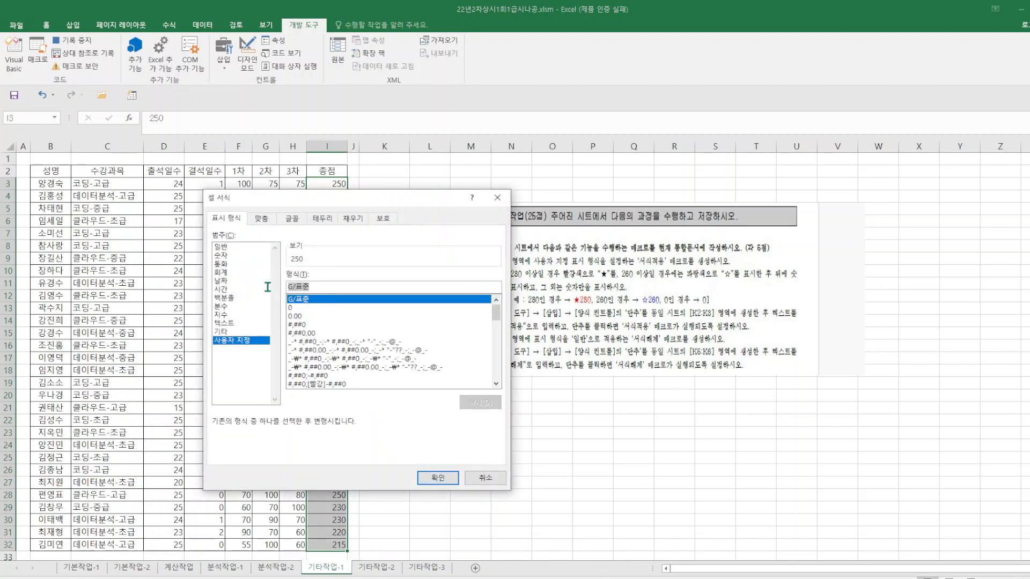
pyautogui.moveTo(403, 201); pyautogui.dragTo(322, 196)
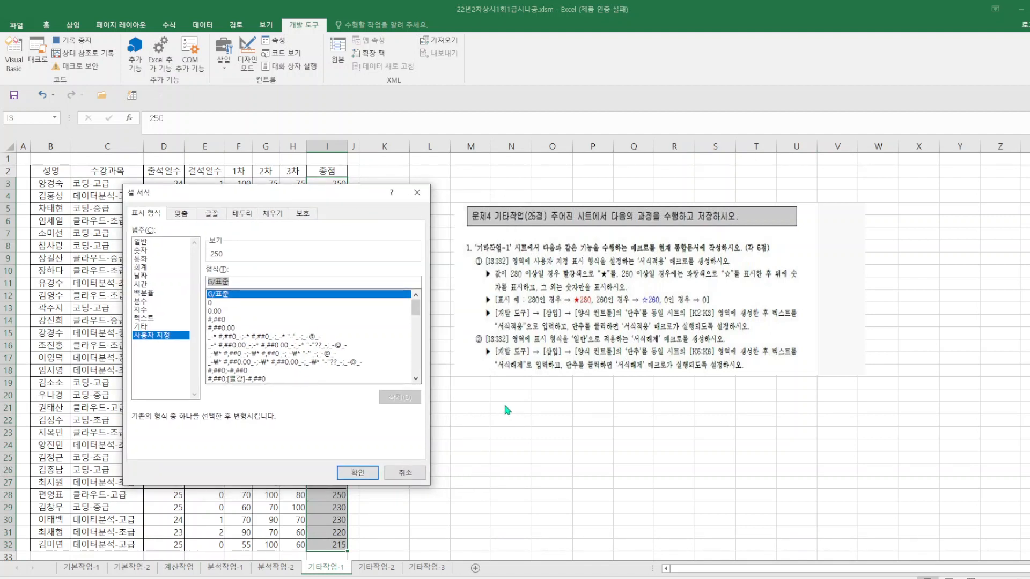
# Begin the custom format with the section [빨강][>=280]"★", inserting the filled star as a special character.
pyautogui.write('[')
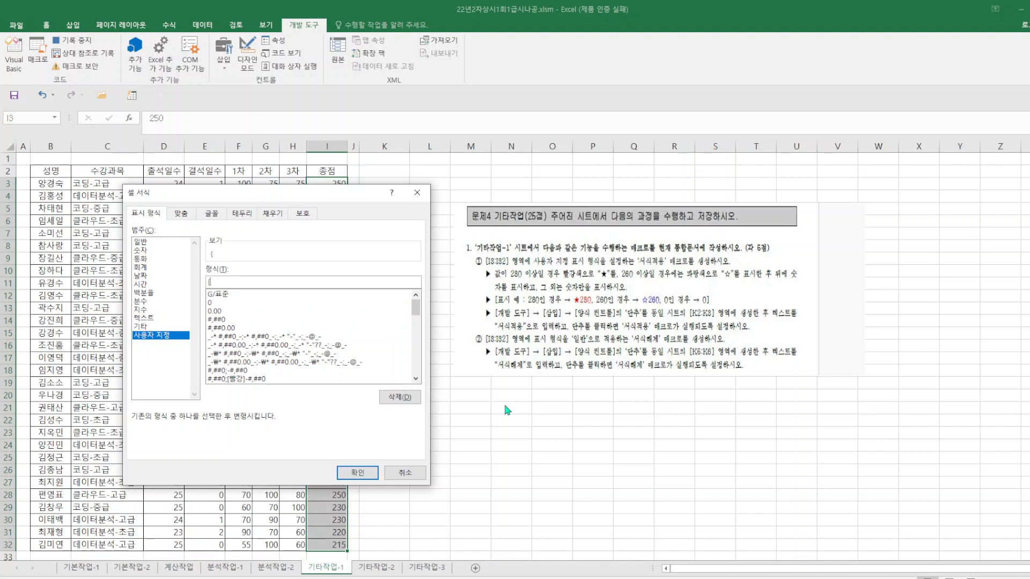
pyautogui.press('BackSpace')
pyautogui.press('BackSpace')
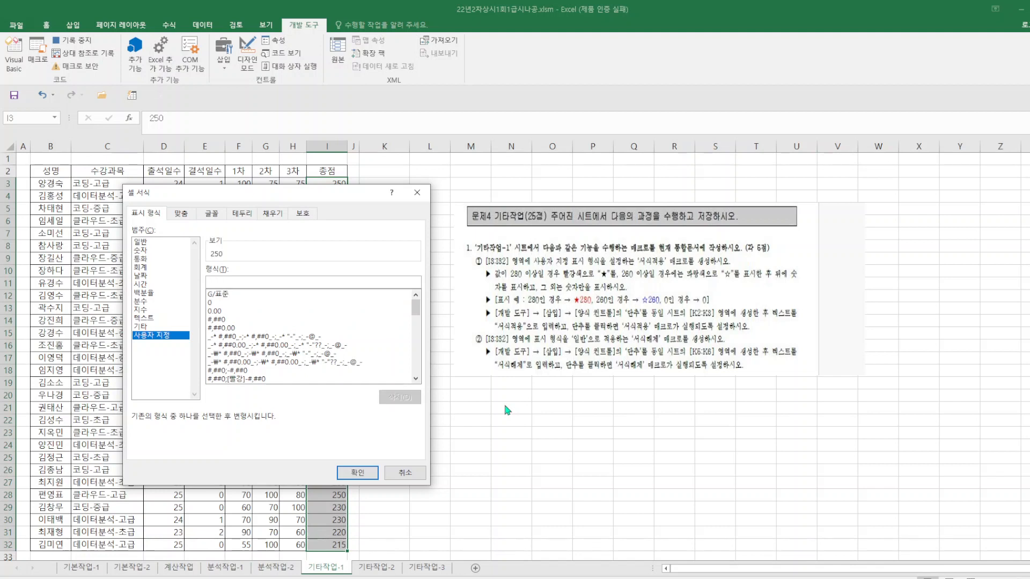
pyautogui.write('[빨강][>=280')
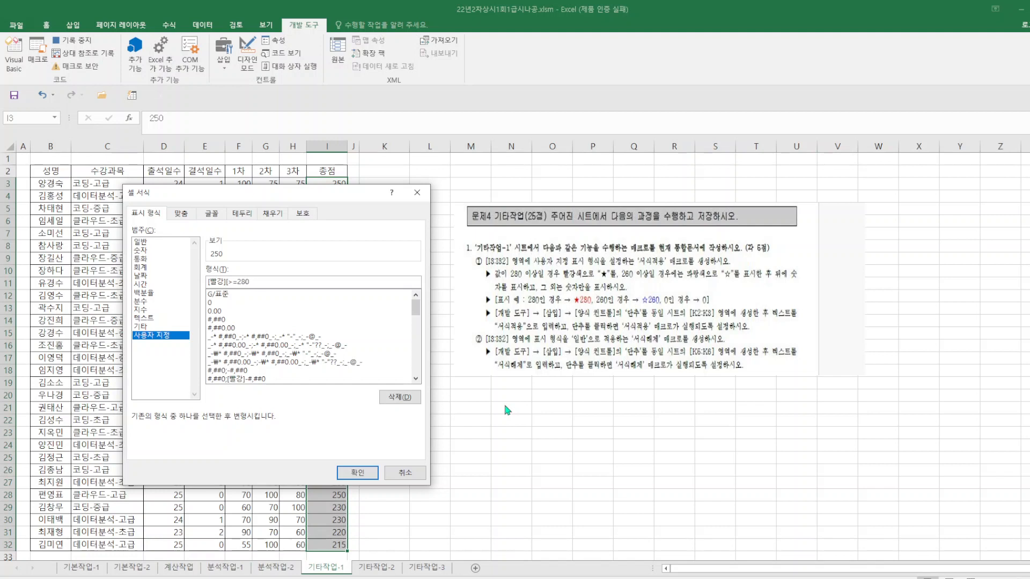
pyautogui.write(']')
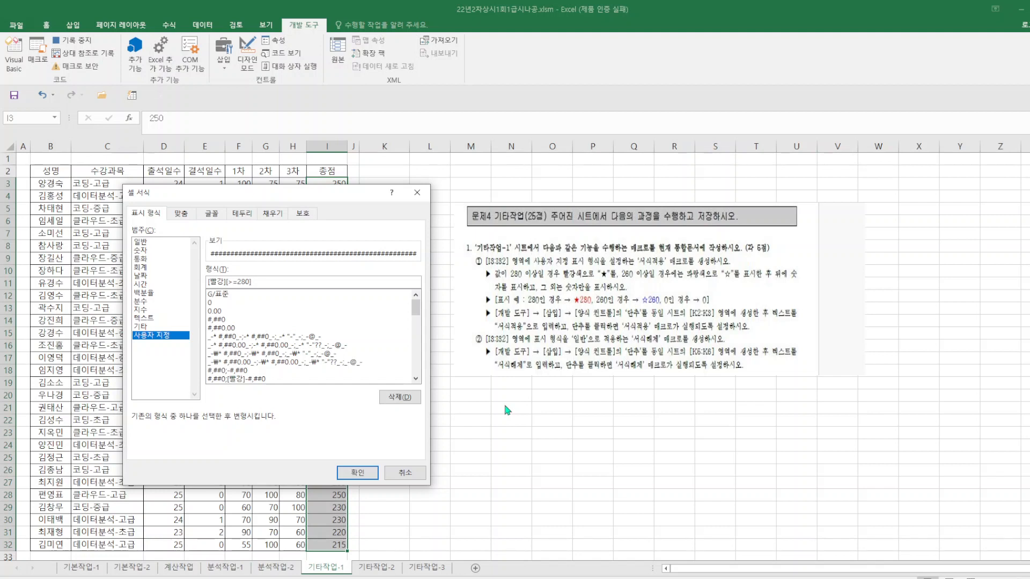
pyautogui.write('"ㅁ')
pyautogui.press('Hangul_Hanja')
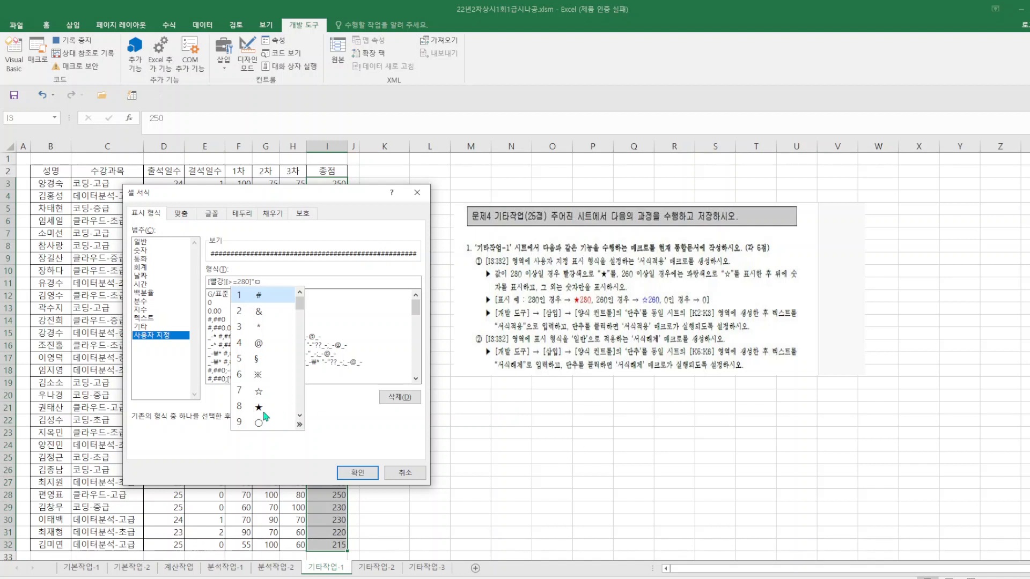
pyautogui.click(264, 413)
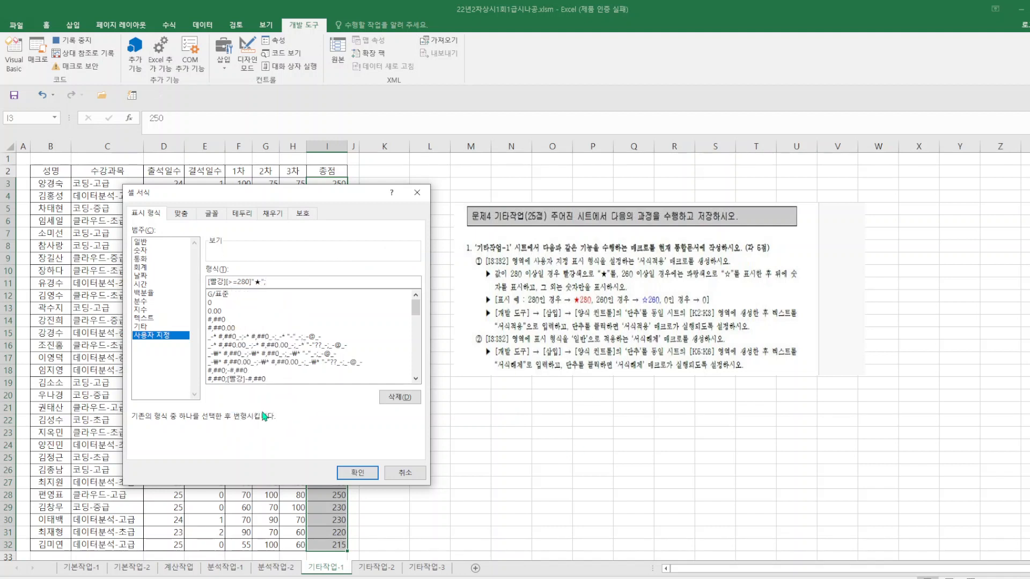
# Add the sections [파랑][>=260]"☆" and 0 to the custom format and apply it to I3:I32.
pyautogui.write(';[ㅍ')
pyautogui.write('파랑')
pyautogui.write('][>=260]')
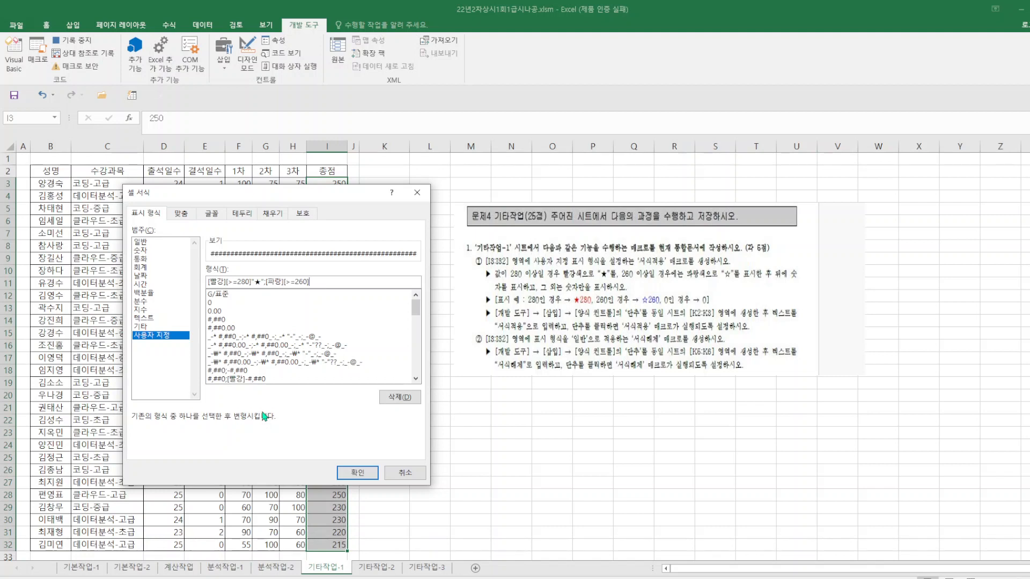
pyautogui.write('"ㅁ')
pyautogui.press('Hangul_Hanja')
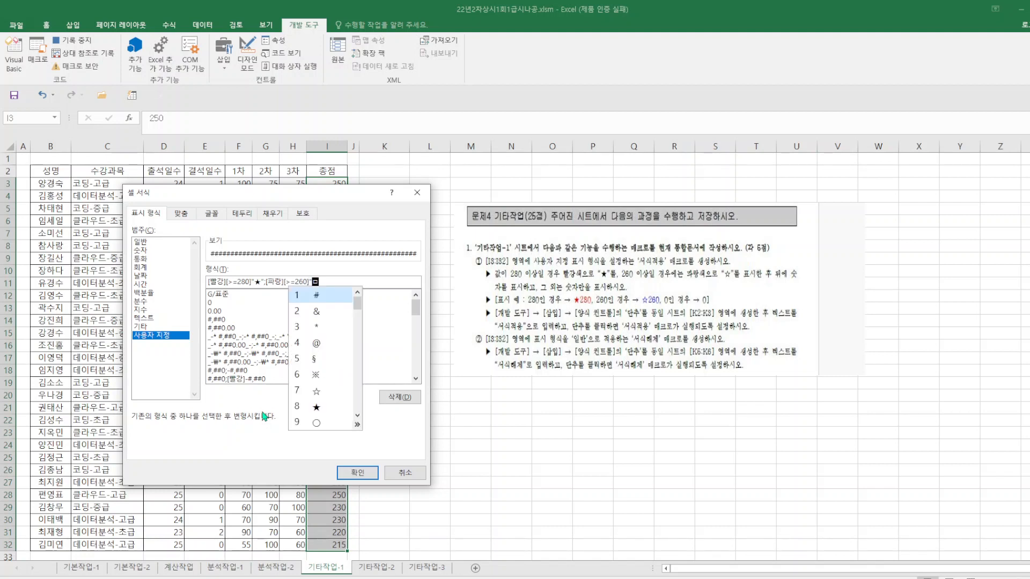
pyautogui.click(318, 392)
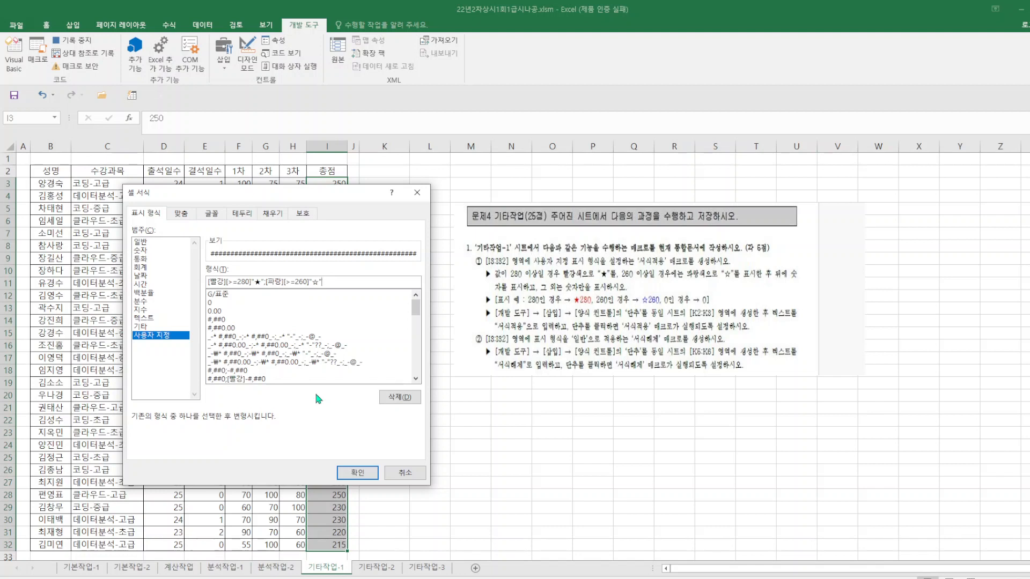
pyautogui.write(';')
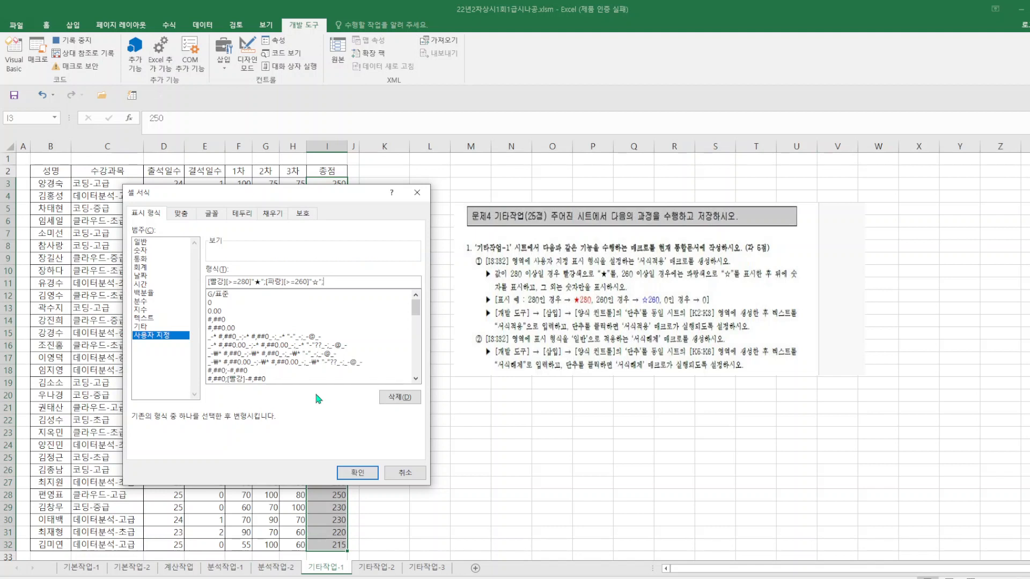
pyautogui.write('0')
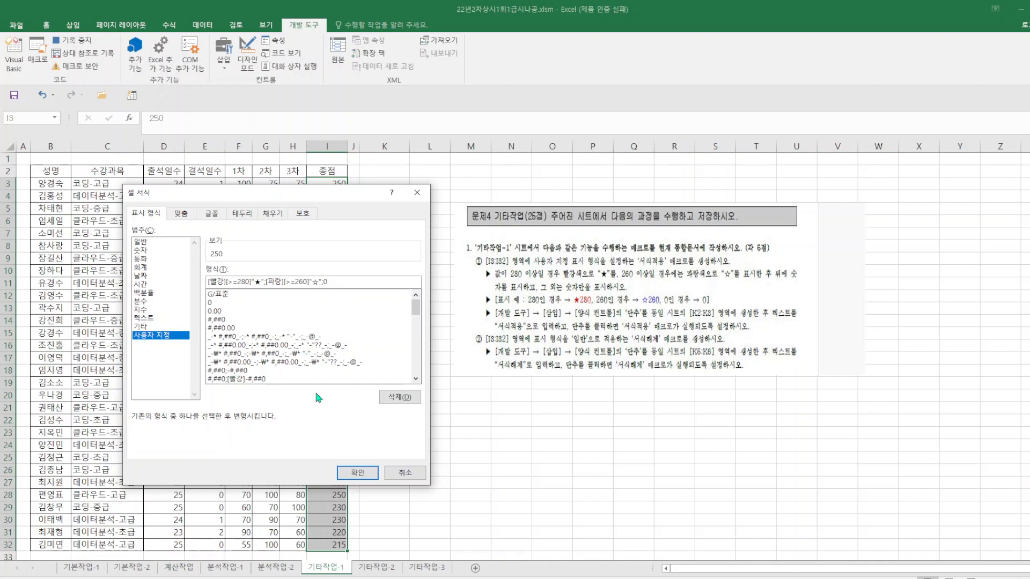
pyautogui.click(358, 472)
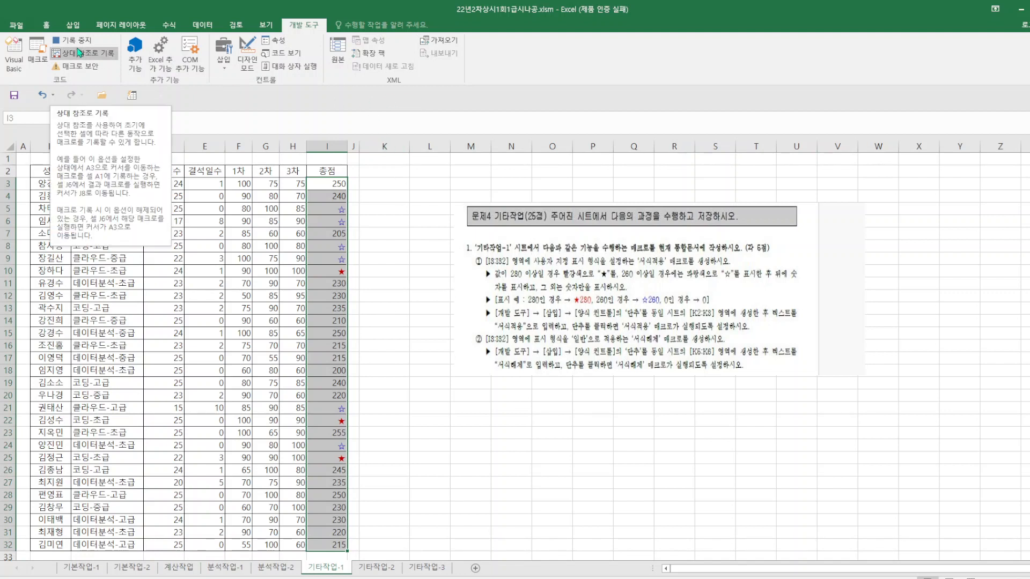
# Change the custom format of I3:I32 to [빨강][>=280]"★0";[파랑][>=260]"☆0";0.
pyautogui.rightClick(335, 326)
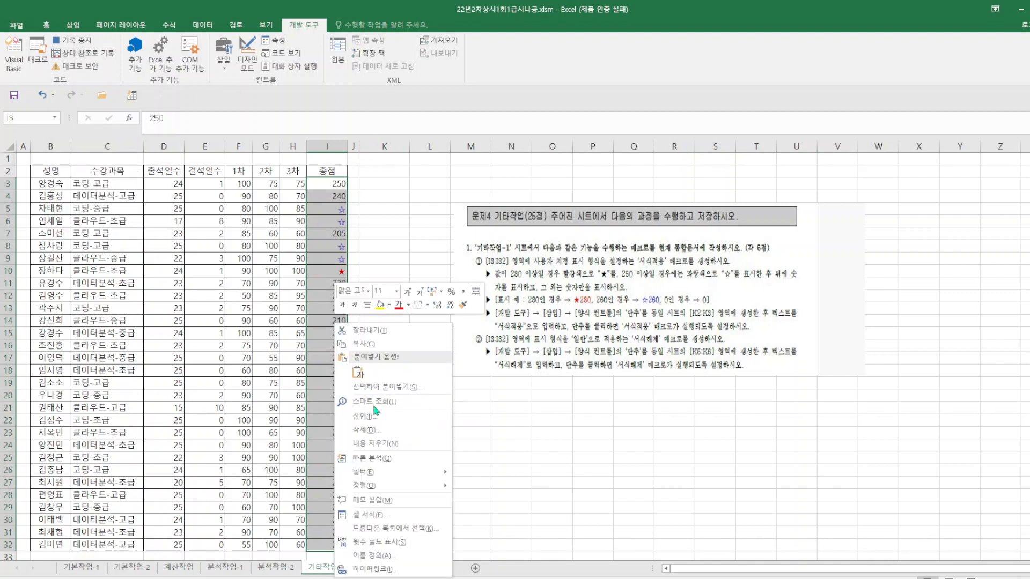
pyautogui.click(367, 515)
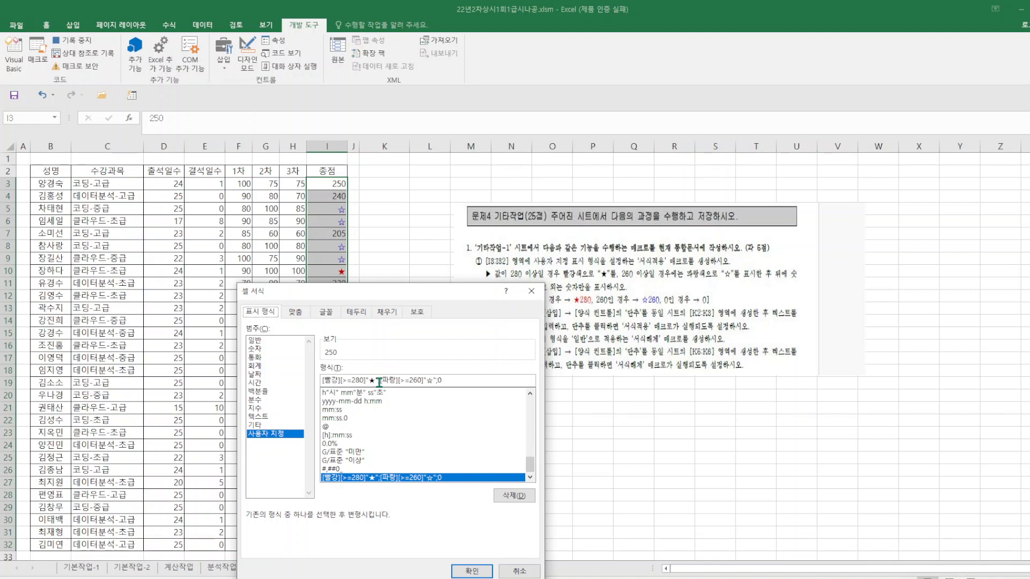
pyautogui.moveTo(447, 293); pyautogui.dragTo(287, 257)
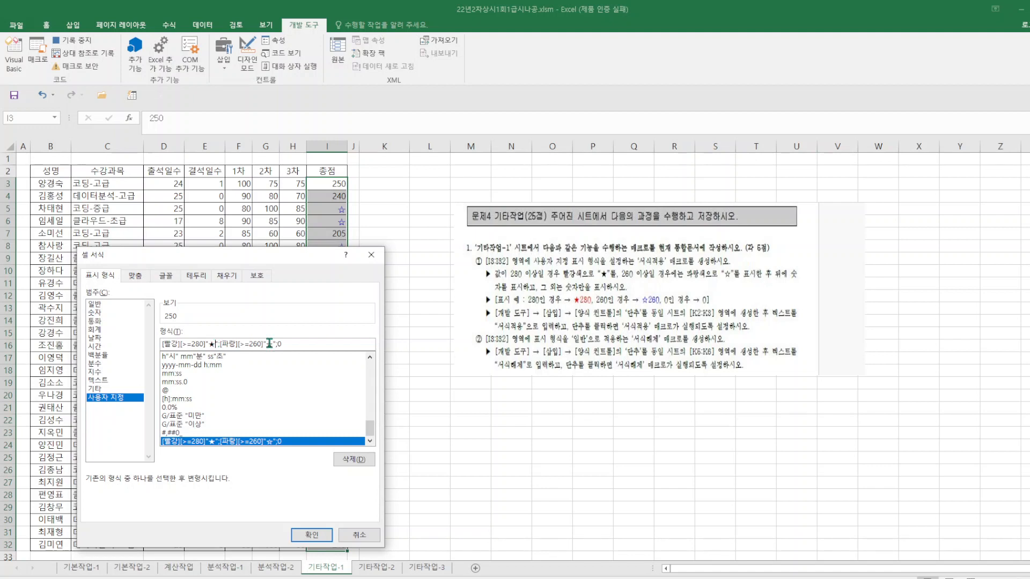
pyautogui.write('0')
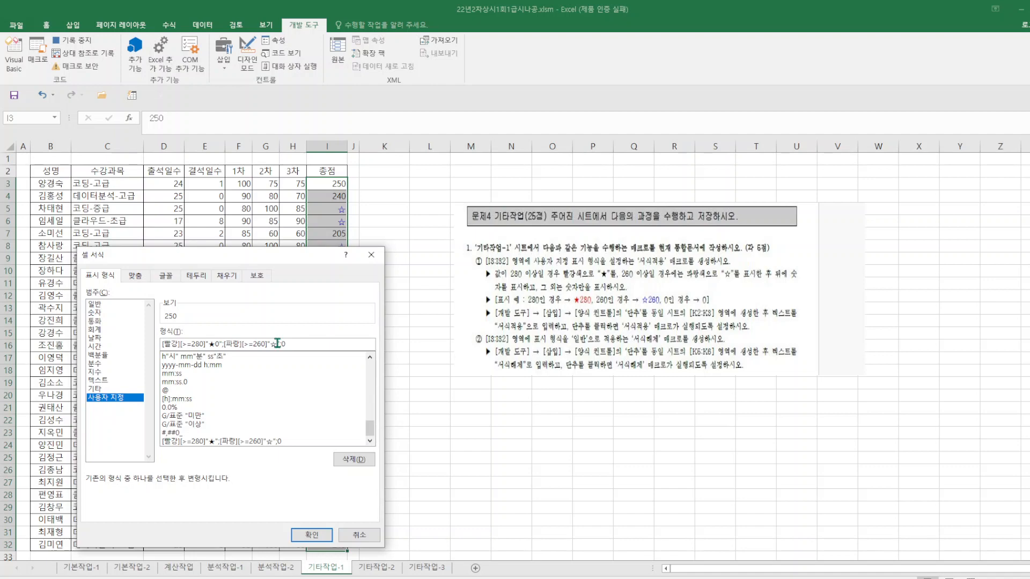
pyautogui.click(278, 343)
pyautogui.write('0')
pyautogui.click(322, 535)
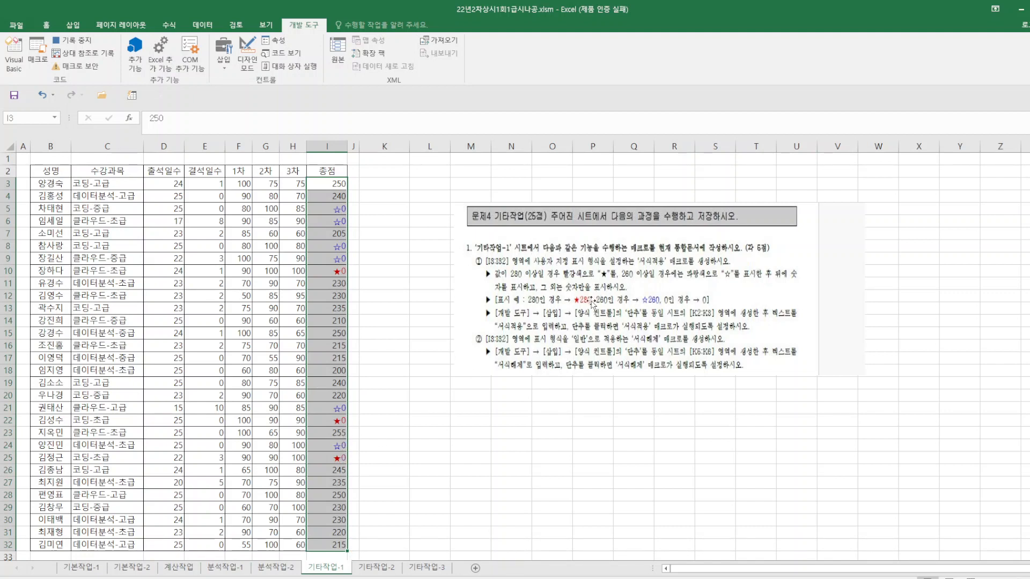
# Correct the format of I3:I32 to [빨강][>=280]"★"0;[파랑][>=260]"☆"0;0, deselect the range and stop recording the macro.
pyautogui.rightClick(315, 270)
pyautogui.click(360, 471)
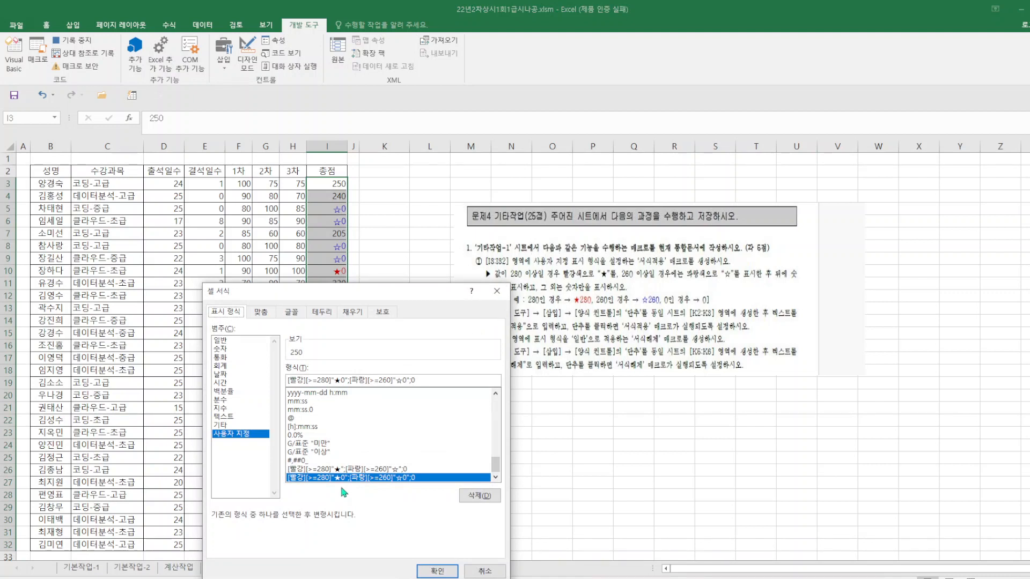
pyautogui.click(341, 380)
pyautogui.write('"')
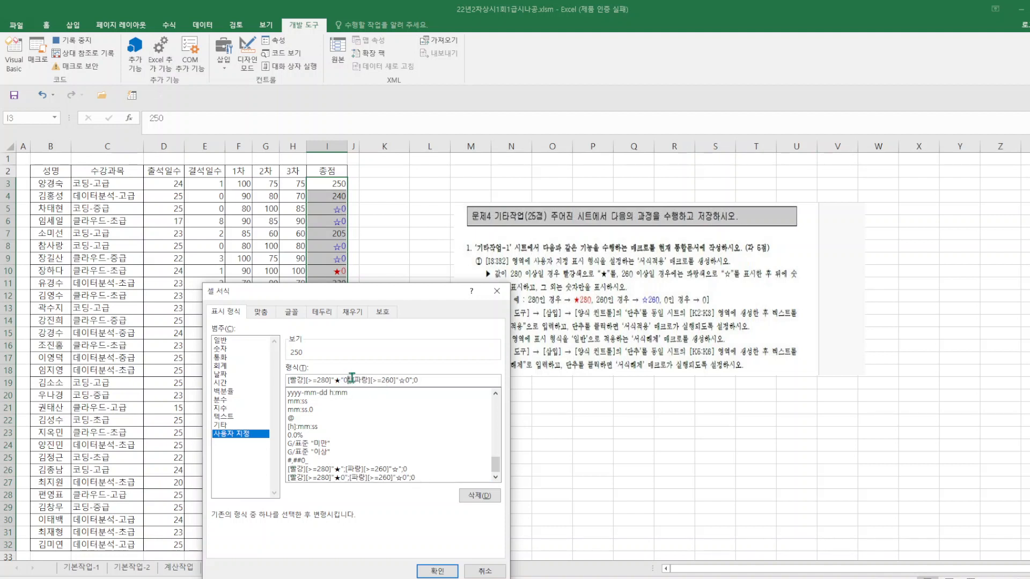
pyautogui.press('Delete')
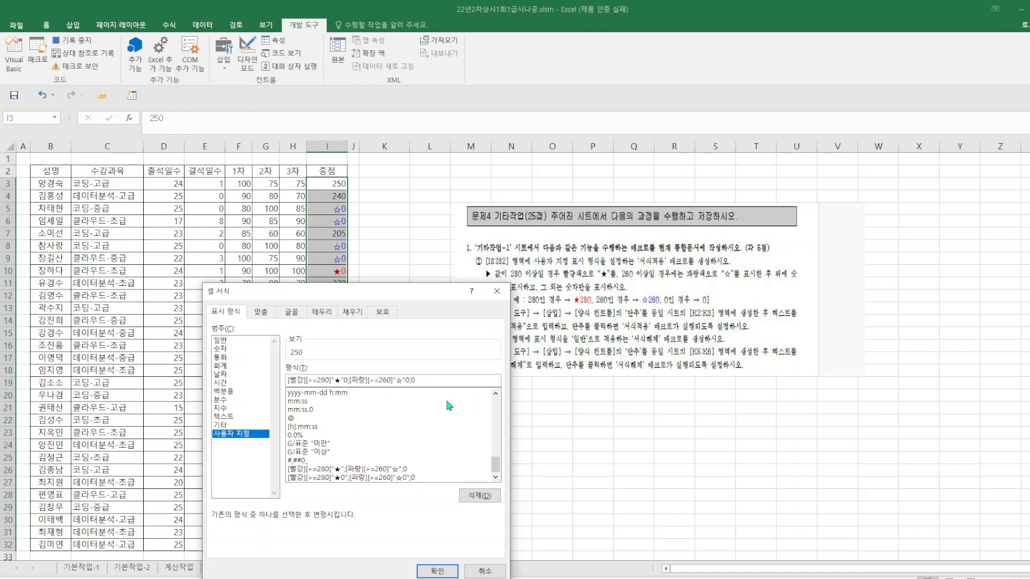
pyautogui.click(438, 572)
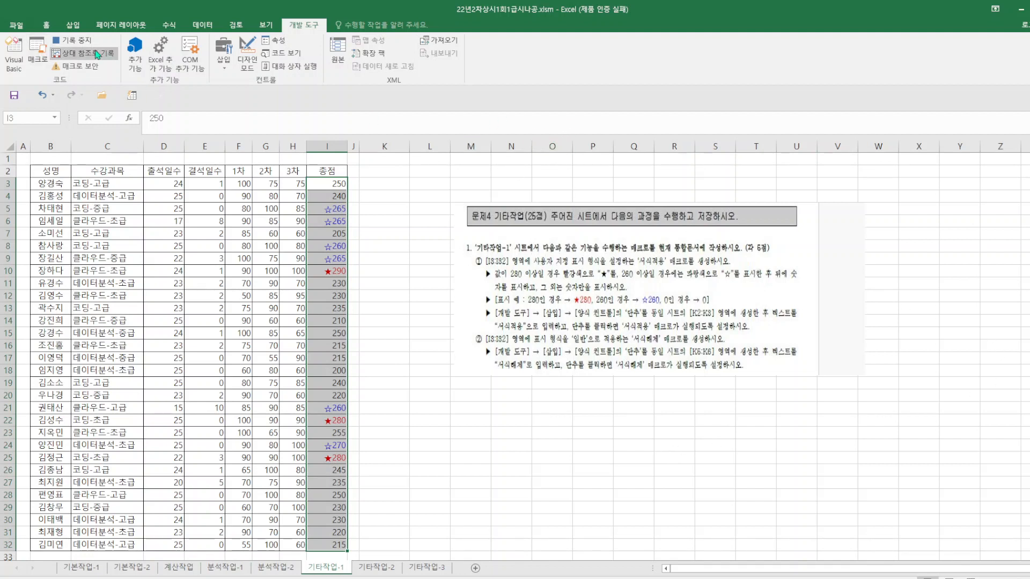
pyautogui.click(404, 260)
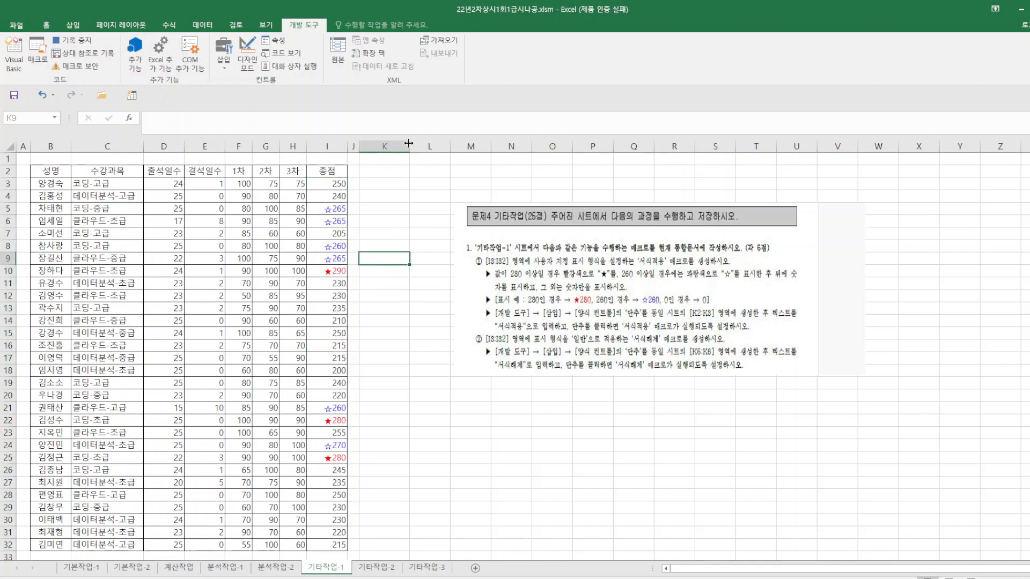
pyautogui.click(96, 43)
# Start recording a new macro named 서식해제 stored in 현재 통합 문서.
pyautogui.click(68, 44)
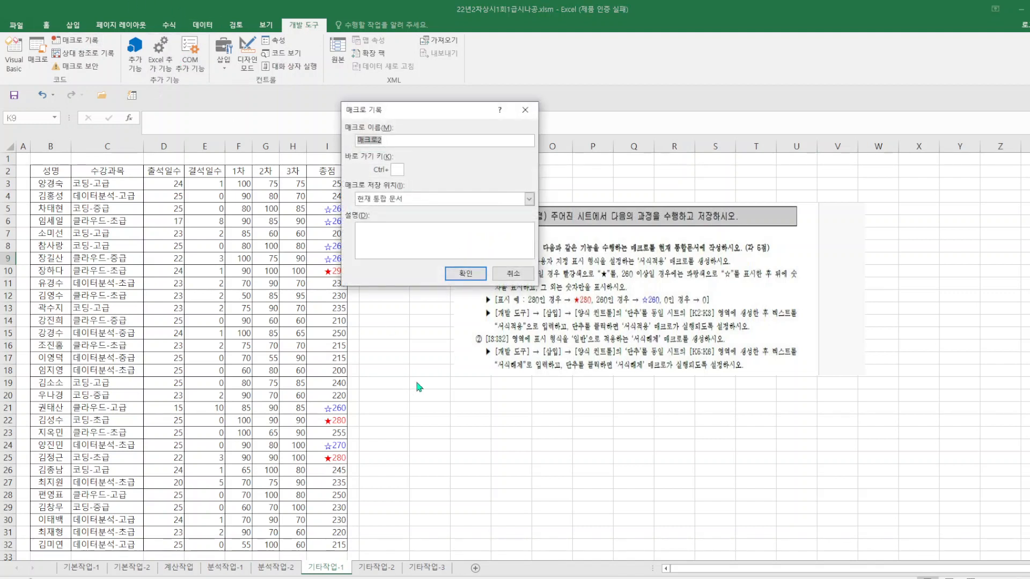
pyautogui.write('ㅅ')
pyautogui.write('식해제')
pyautogui.press('Return')
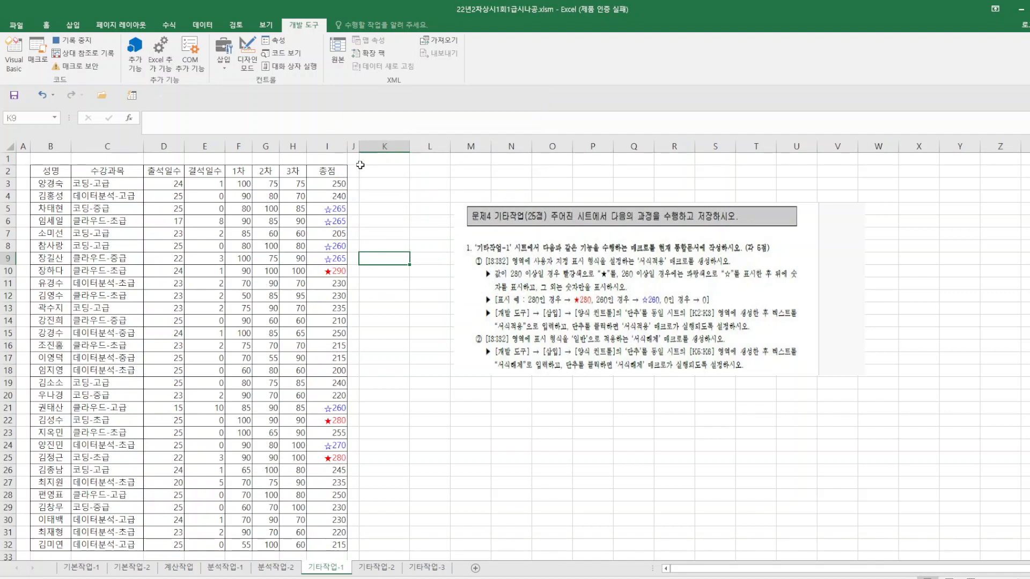
# Set the number format of I3:I32 to 일반, deselect the range and stop recording the macro.
pyautogui.moveTo(333, 183); pyautogui.dragTo(320, 544)
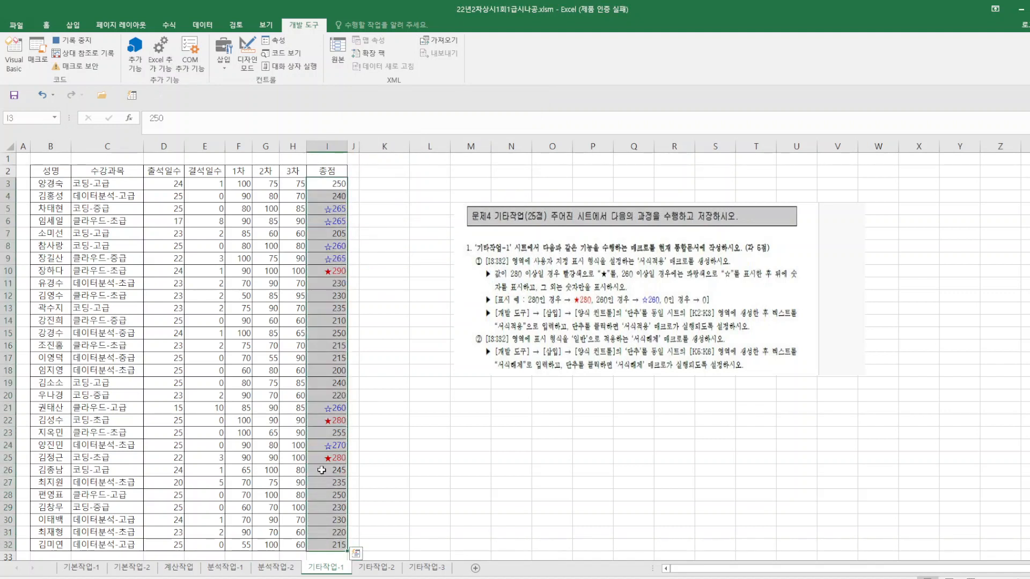
pyautogui.rightClick(335, 437)
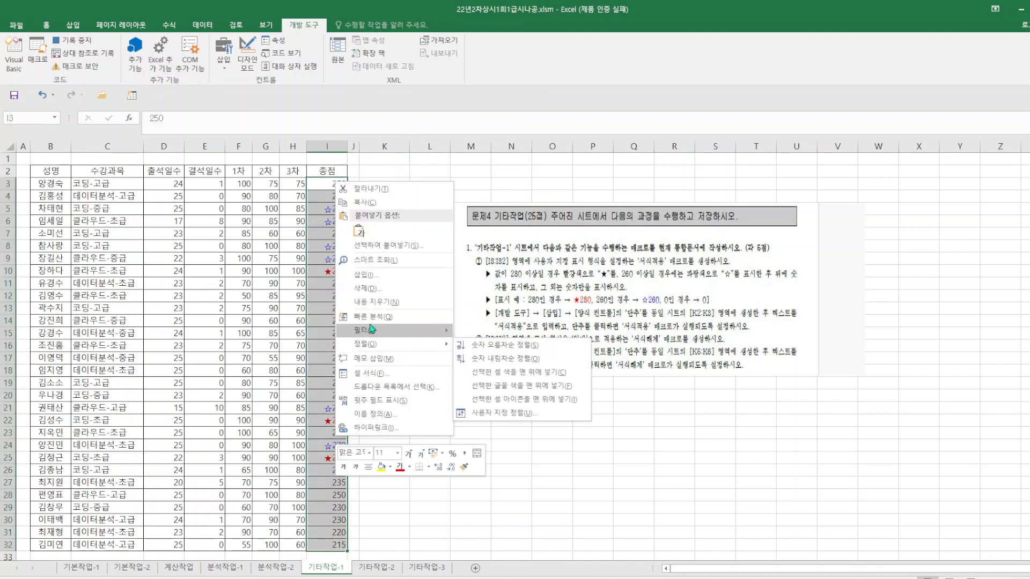
pyautogui.click(390, 374)
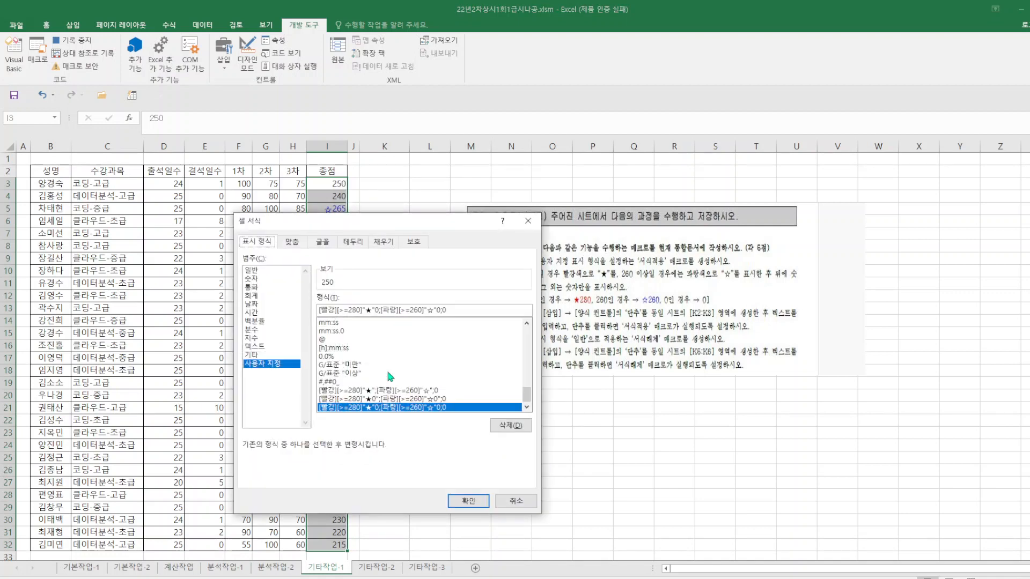
pyautogui.click(259, 271)
pyautogui.click(468, 501)
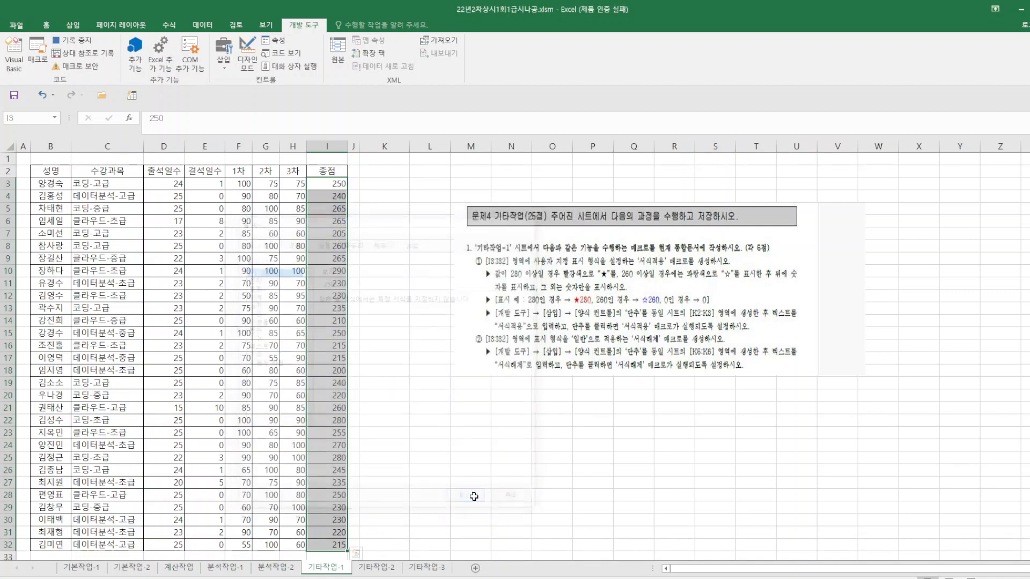
pyautogui.click(414, 328)
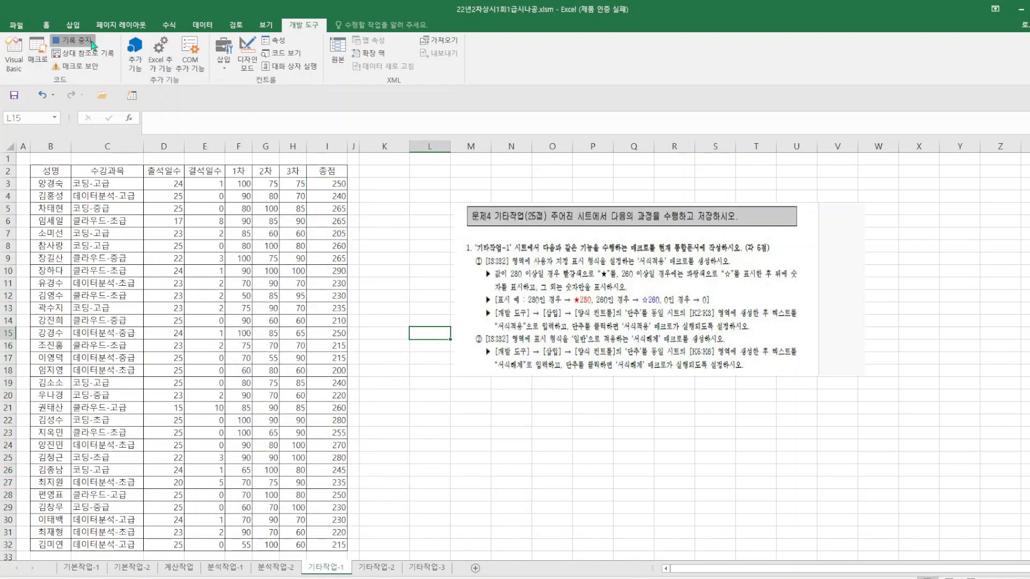
pyautogui.click(73, 40)
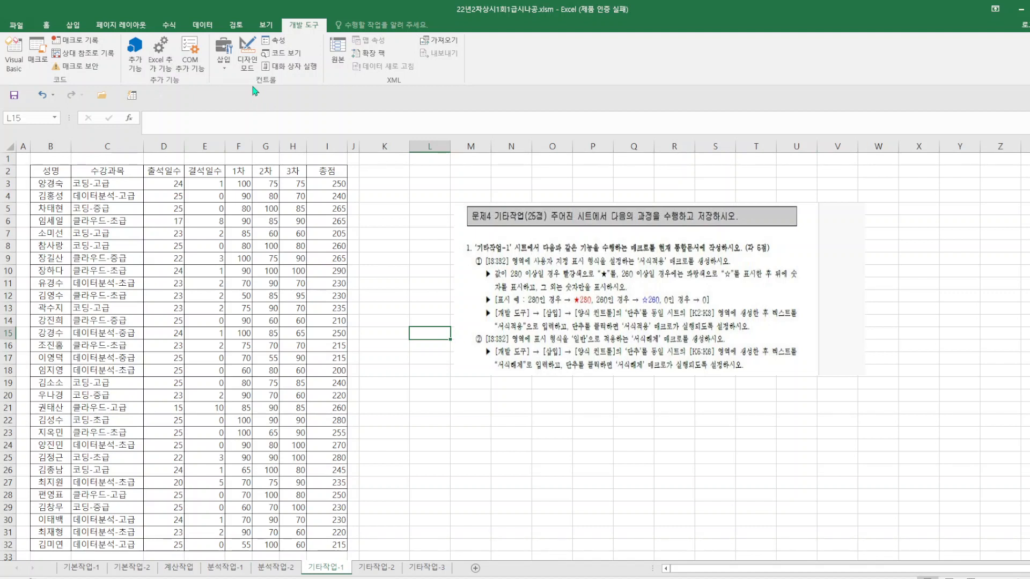
# Insert a form-control button over K2:K3 and assign the current workbook's 서식적용 macro to it.
pyautogui.click(224, 64)
pyautogui.click(218, 92)
pyautogui.moveTo(361, 165); pyautogui.dragTo(410, 196)
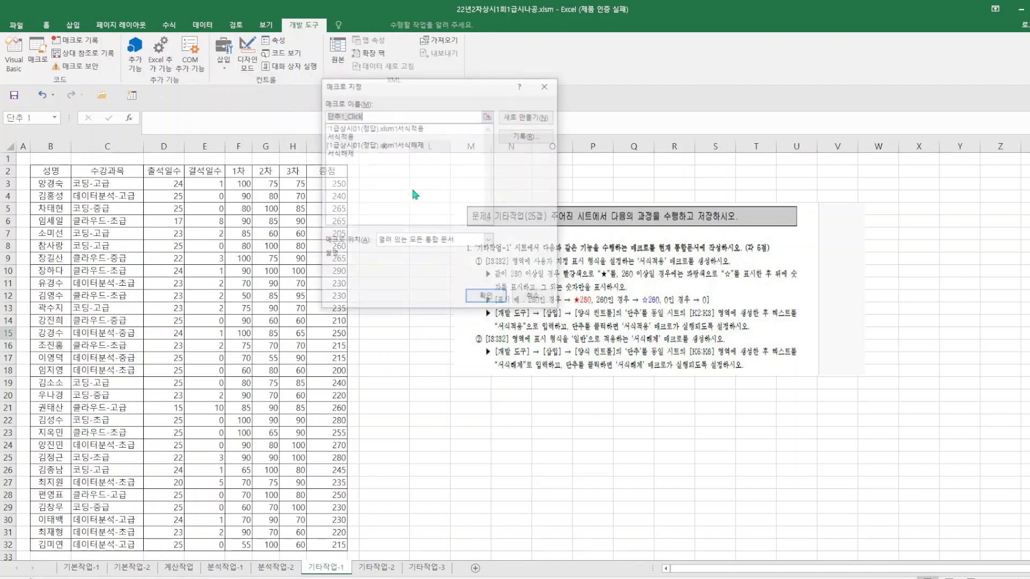
pyautogui.click(349, 137)
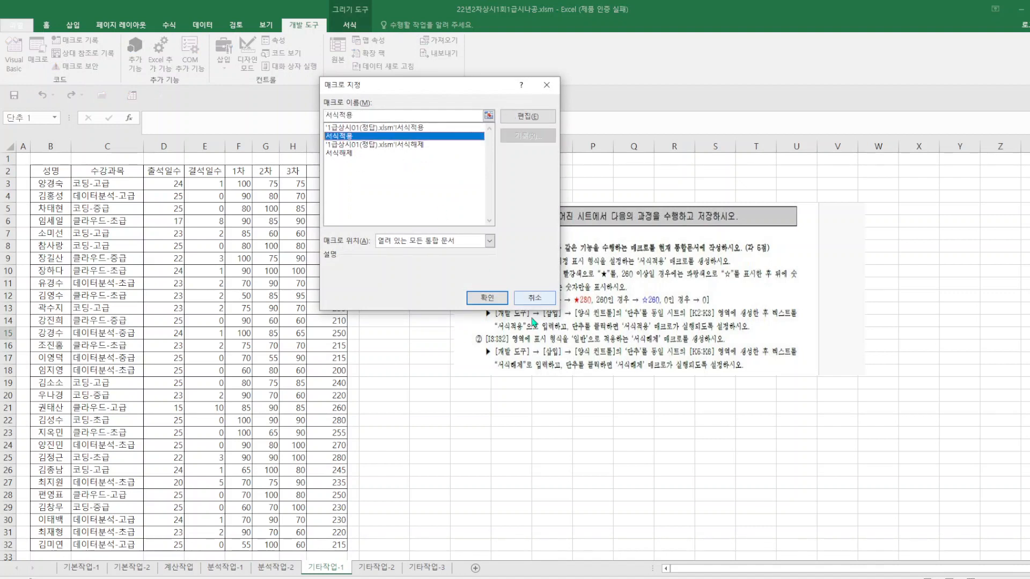
pyautogui.click(486, 298)
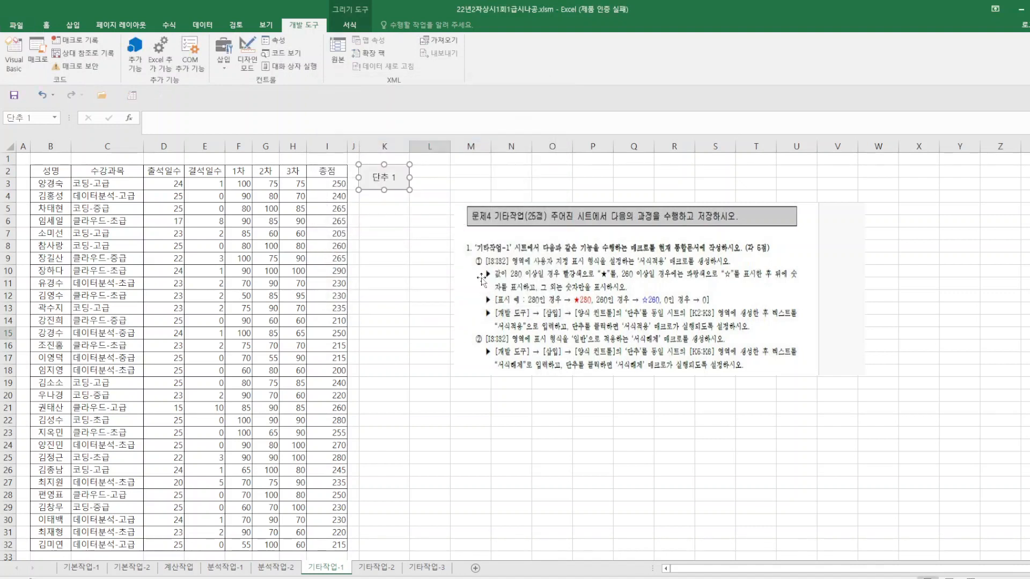
# Label the button over K2:K3 서식적용 and deselect it.
pyautogui.click(374, 176)
pyautogui.moveTo(374, 176); pyautogui.dragTo(429, 173)
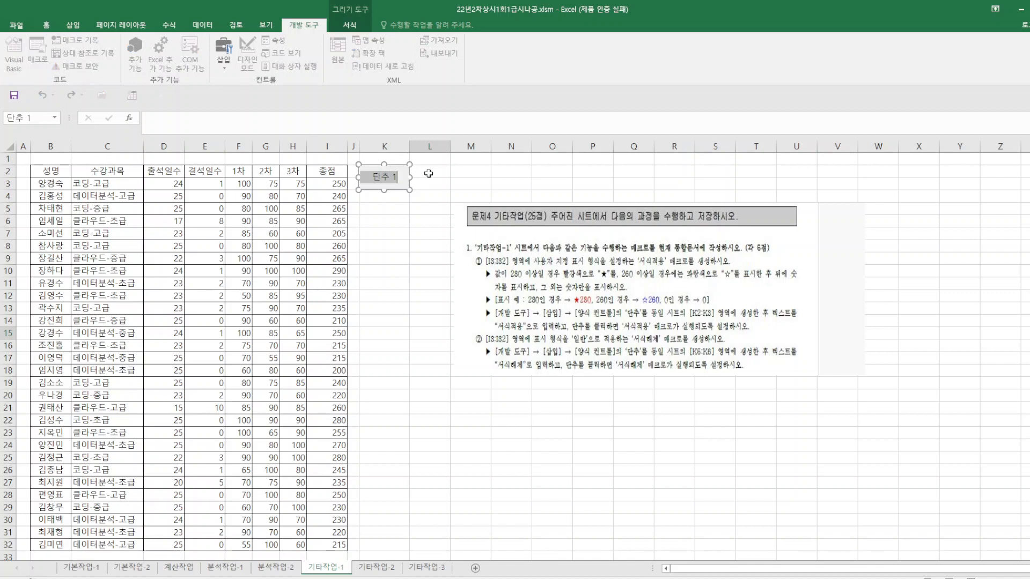
pyautogui.write('서식적요')
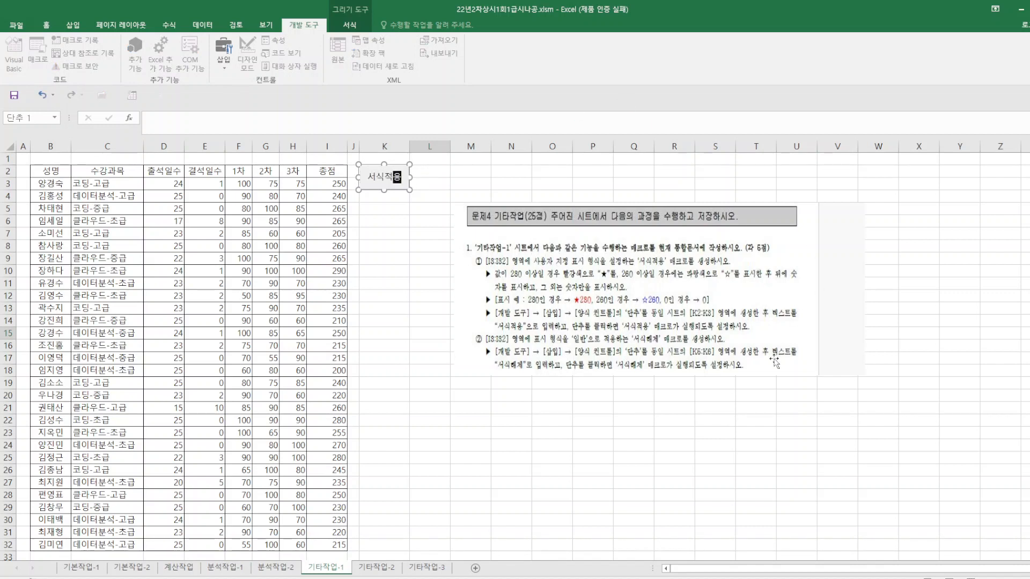
pyautogui.click(797, 457)
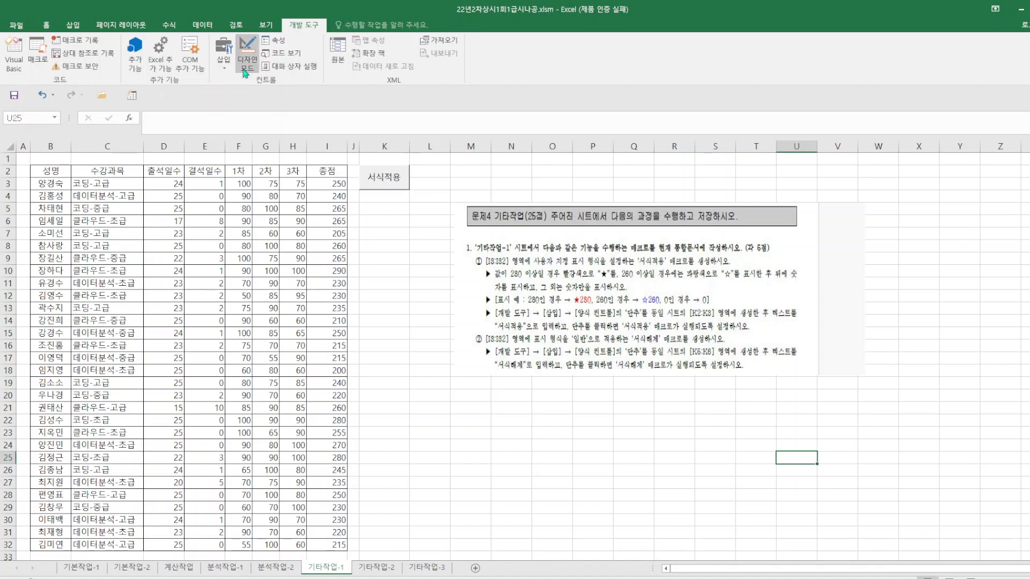
# Insert a second form-control button over K5:K6 and assign the current workbook's 서식해제 macro to it.
pyautogui.click(224, 70)
pyautogui.click(219, 91)
pyautogui.press('alt')
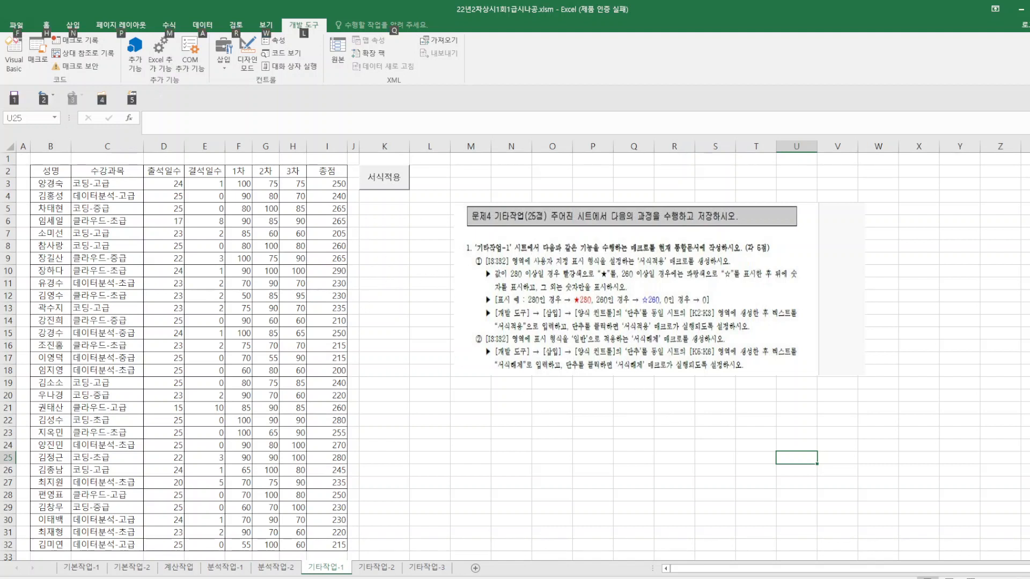
pyautogui.moveTo(360, 204); pyautogui.dragTo(379, 227)
pyautogui.click(341, 153)
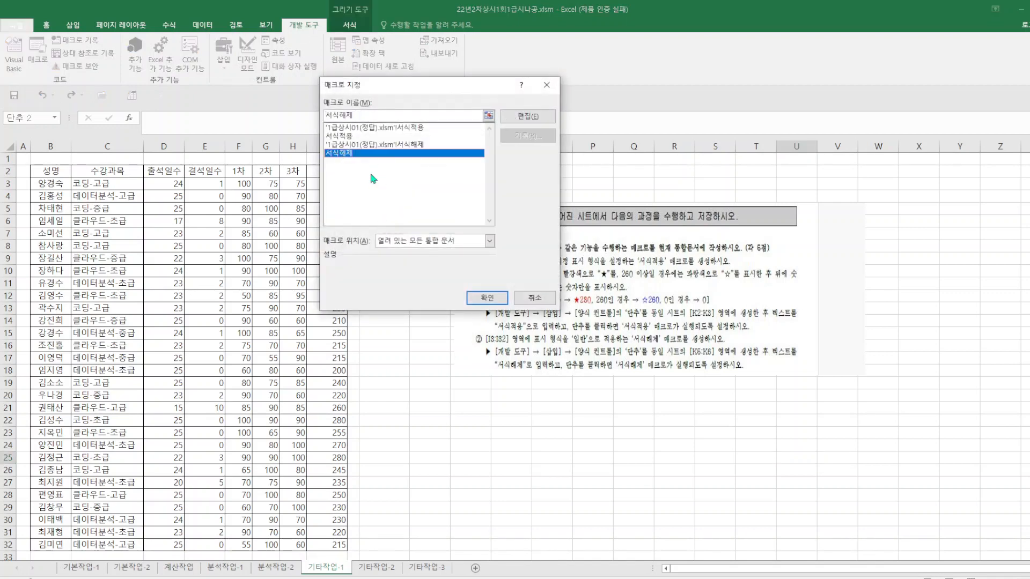
pyautogui.click(507, 303)
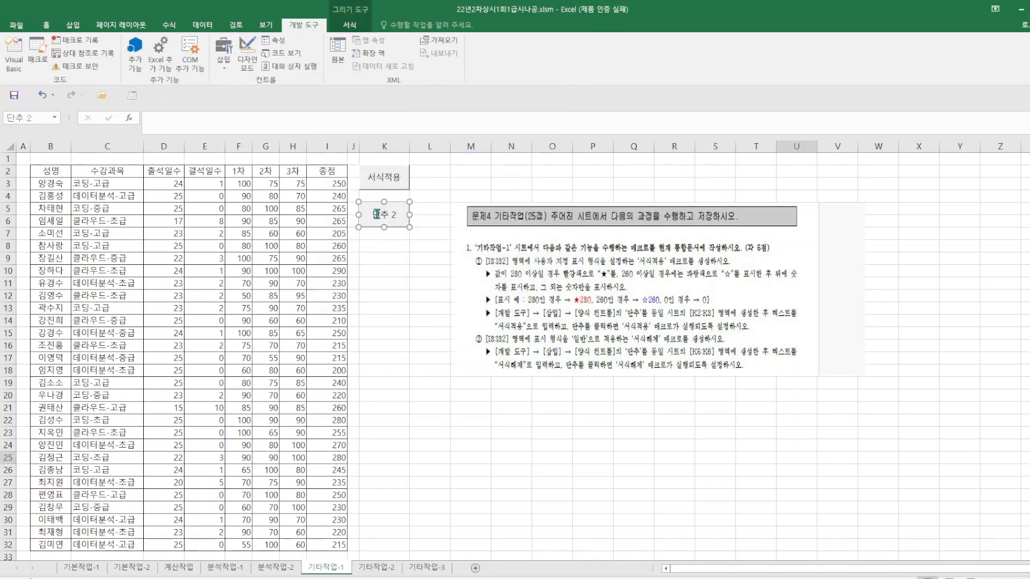
# Label the button over K5:K6 서식해제 and deselect it.
pyautogui.click(371, 215)
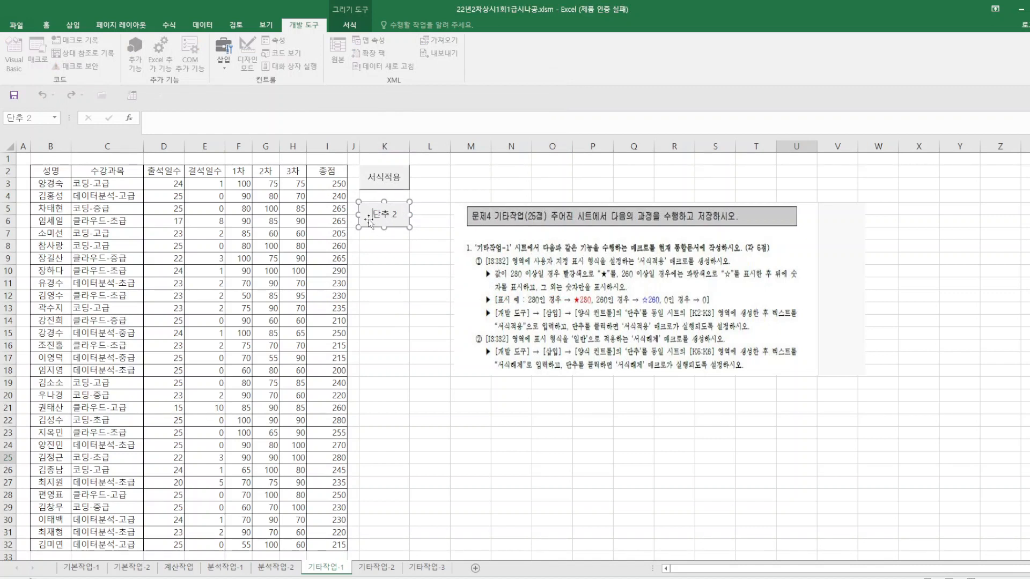
pyautogui.moveTo(374, 216); pyautogui.dragTo(402, 215)
pyautogui.write('서식해제')
pyautogui.click(657, 446)
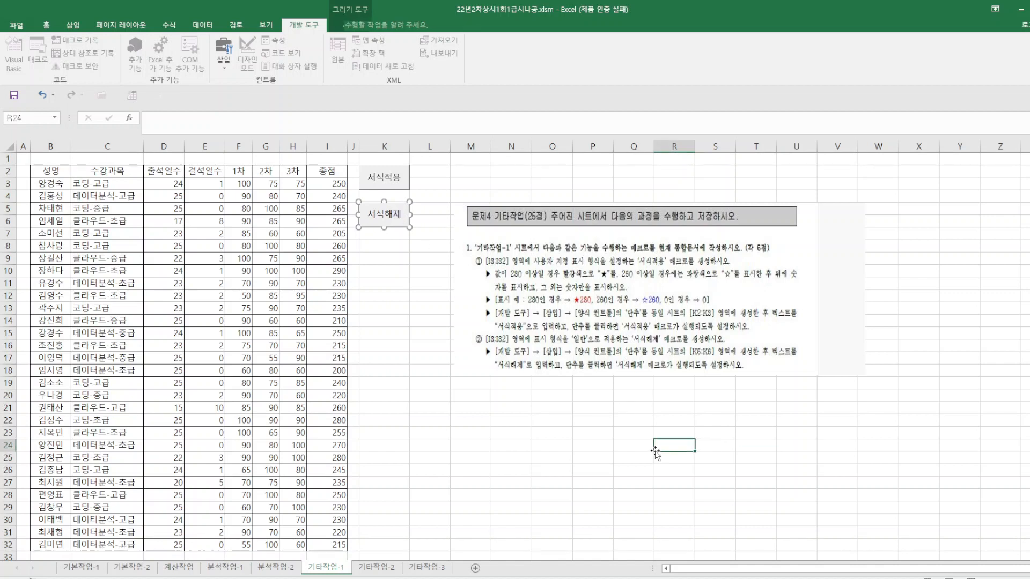
# Test the 서식적용 and 서식해제 buttons on the 총점 column.
pyautogui.click(403, 186)
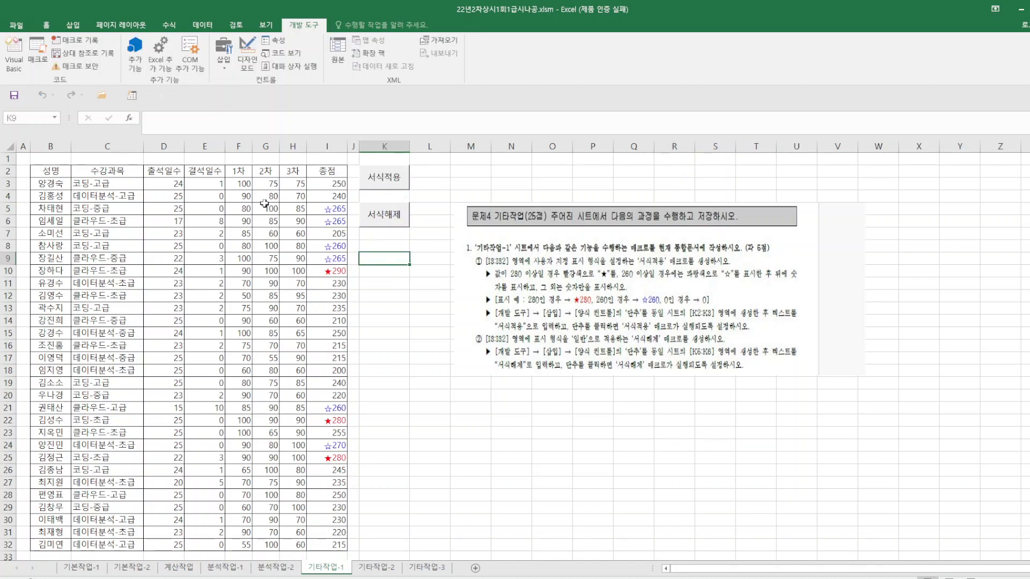
pyautogui.click(402, 220)
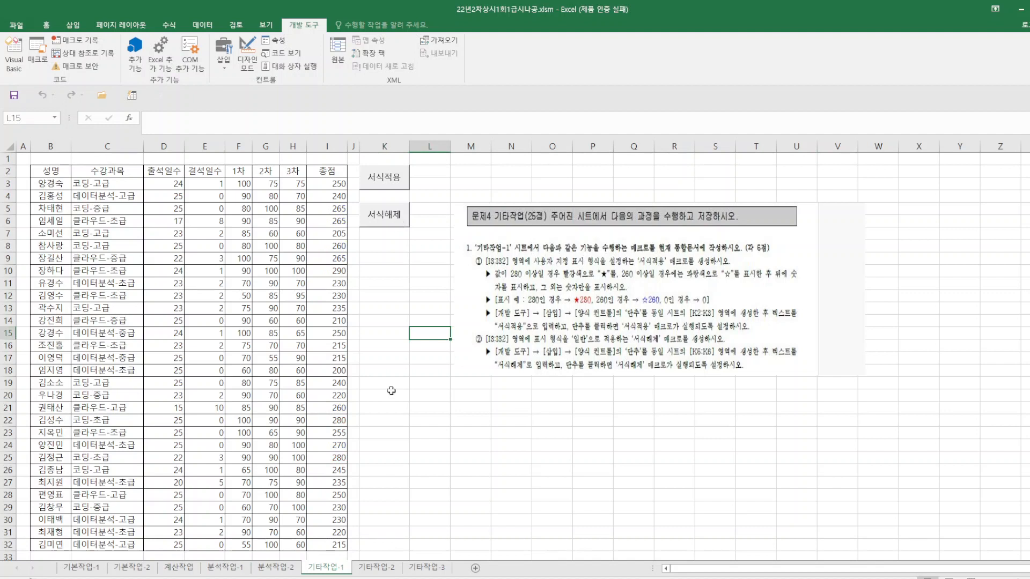
pyautogui.click(730, 474)
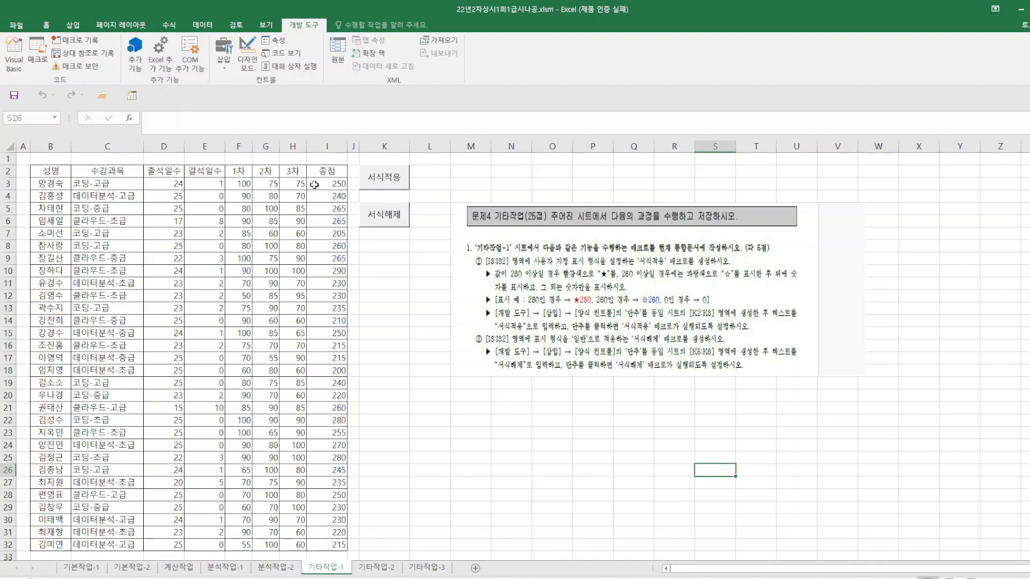
# Review the custom star formats available in the cell formatting of I3:I32, closing the dialog without applying any.
pyautogui.moveTo(322, 183); pyautogui.dragTo(351, 549)
pyautogui.rightClick(329, 485)
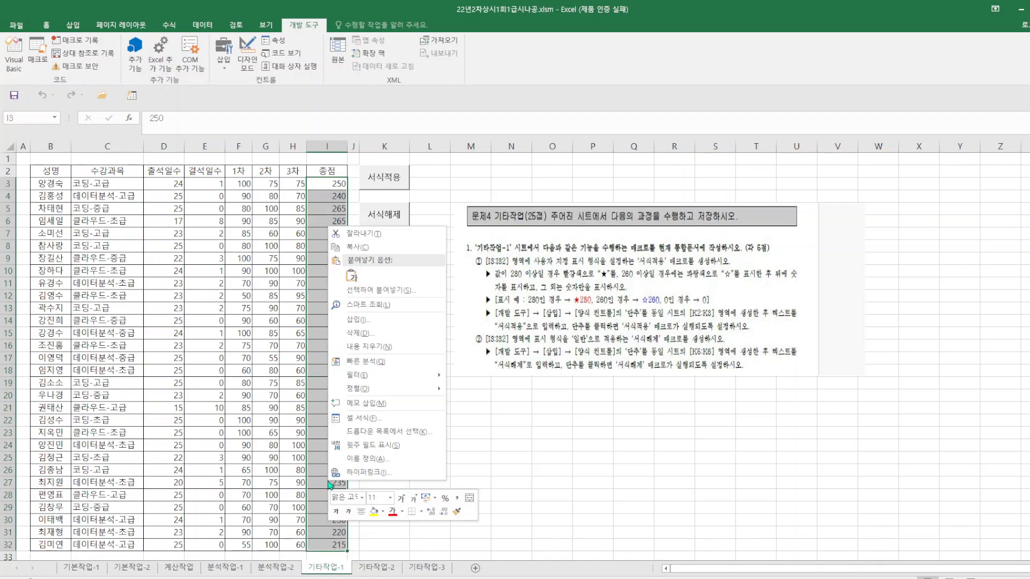
pyautogui.click(401, 419)
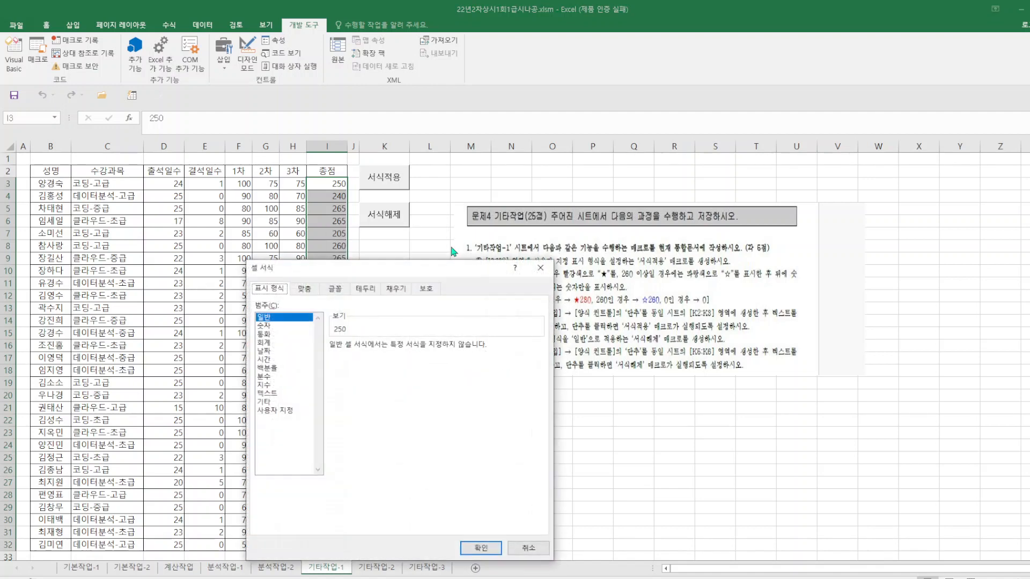
pyautogui.click(290, 410)
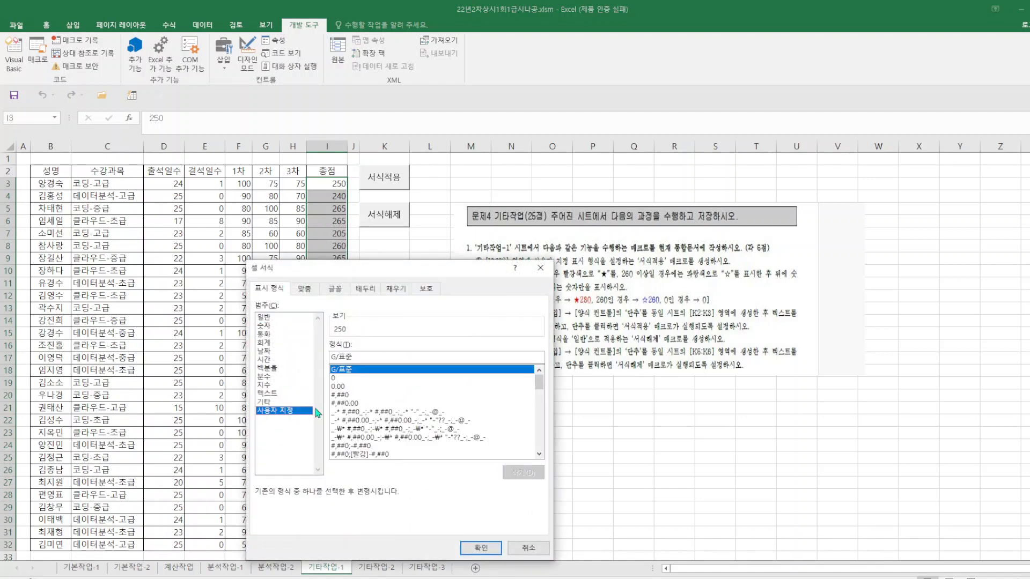
pyautogui.moveTo(539, 382); pyautogui.dragTo(535, 460)
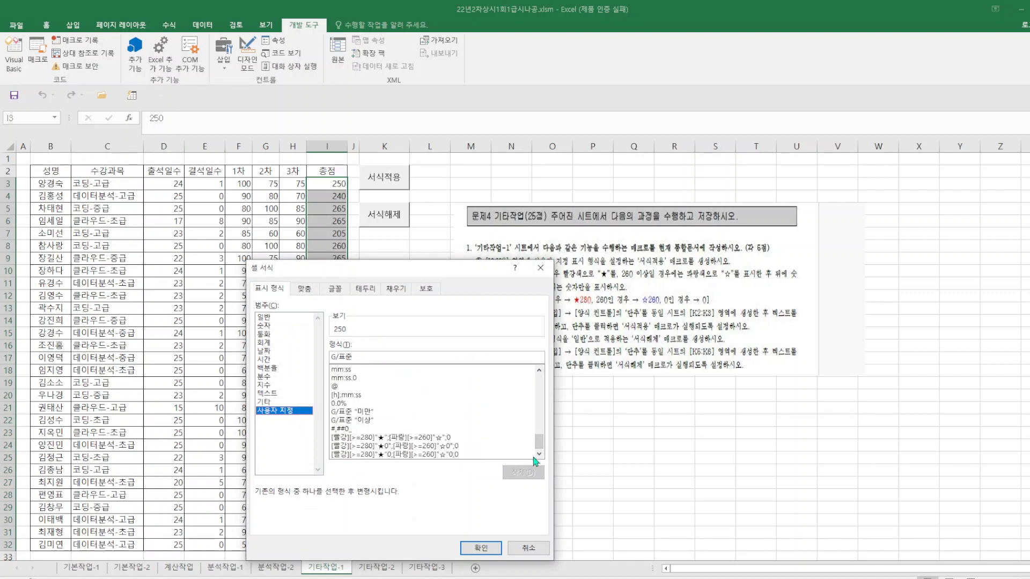
pyautogui.click(430, 439)
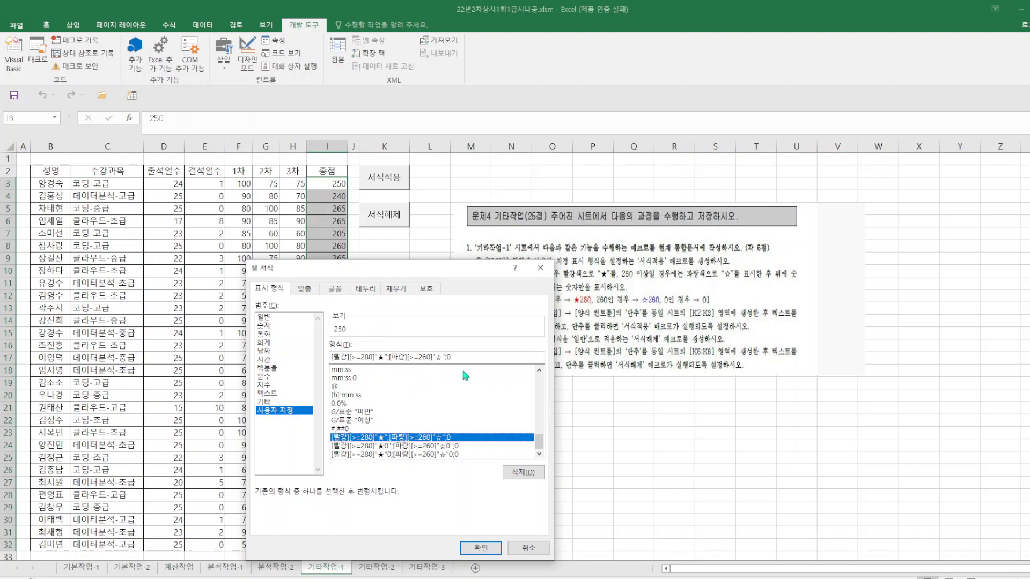
pyautogui.click(534, 553)
pyautogui.click(666, 471)
# Run the 서식적용 macro and the 서식해제 macro once more from their buttons.
pyautogui.click(395, 186)
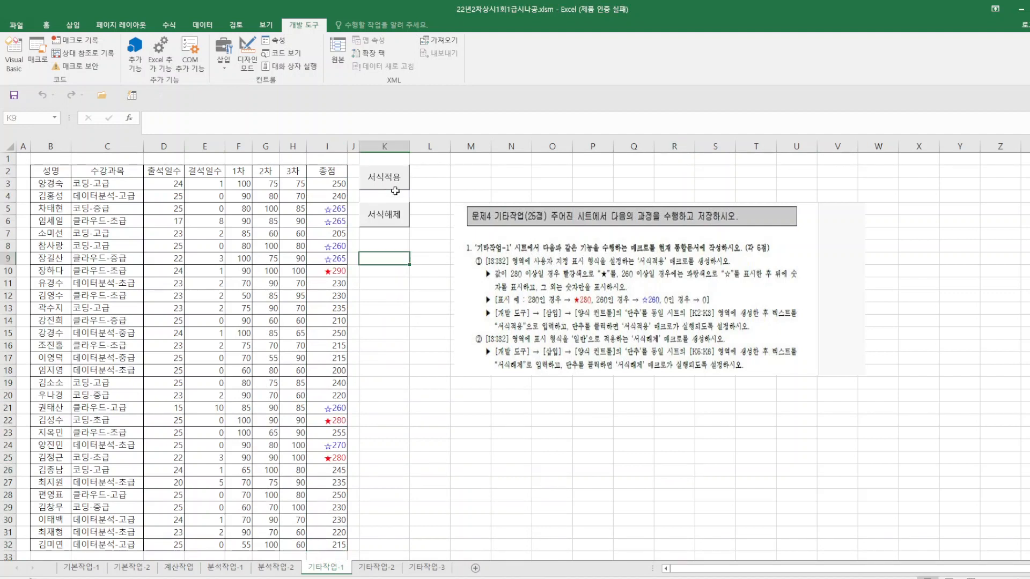
pyautogui.click(385, 221)
pyautogui.click(609, 458)
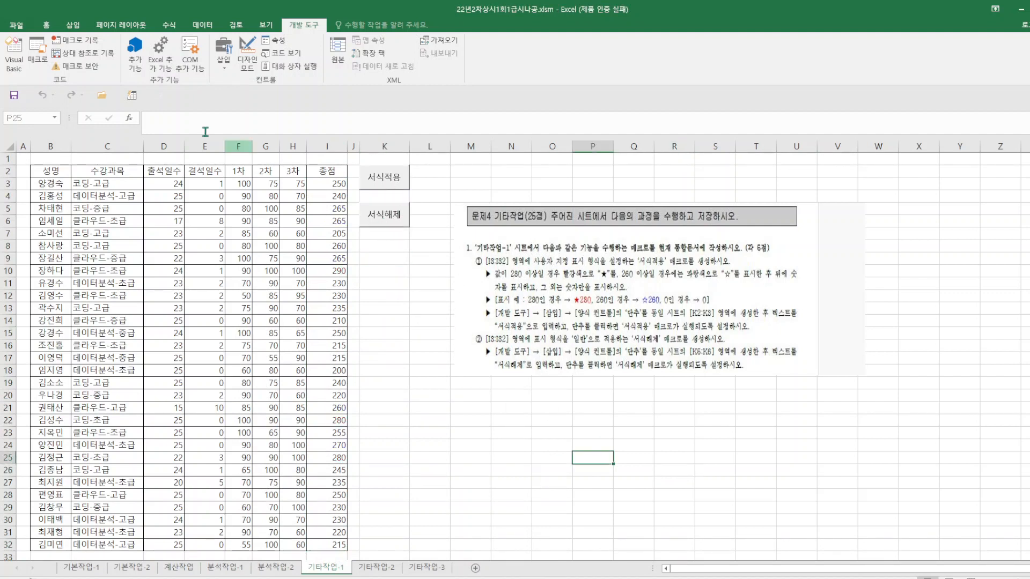
# On the 기타작업-2 sheet, switch the rows and columns of the chart's data.
pyautogui.click(382, 569)
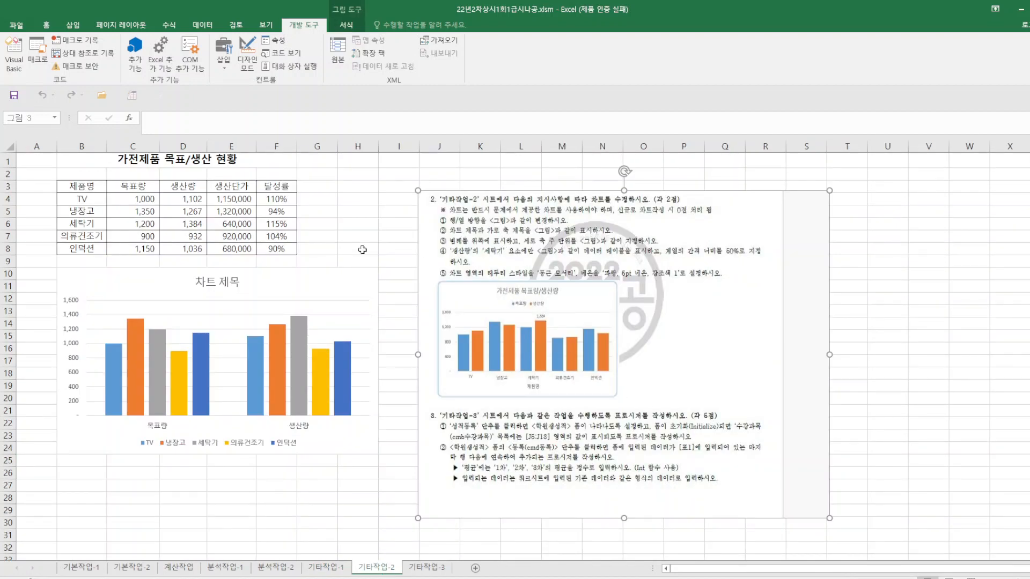
pyautogui.click(352, 313)
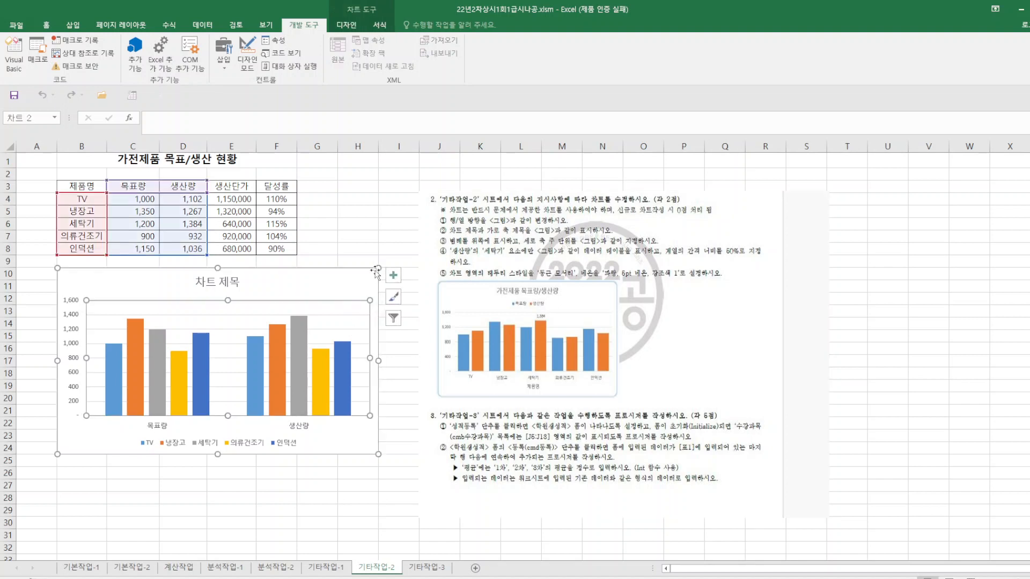
pyautogui.click(347, 25)
pyautogui.click(527, 60)
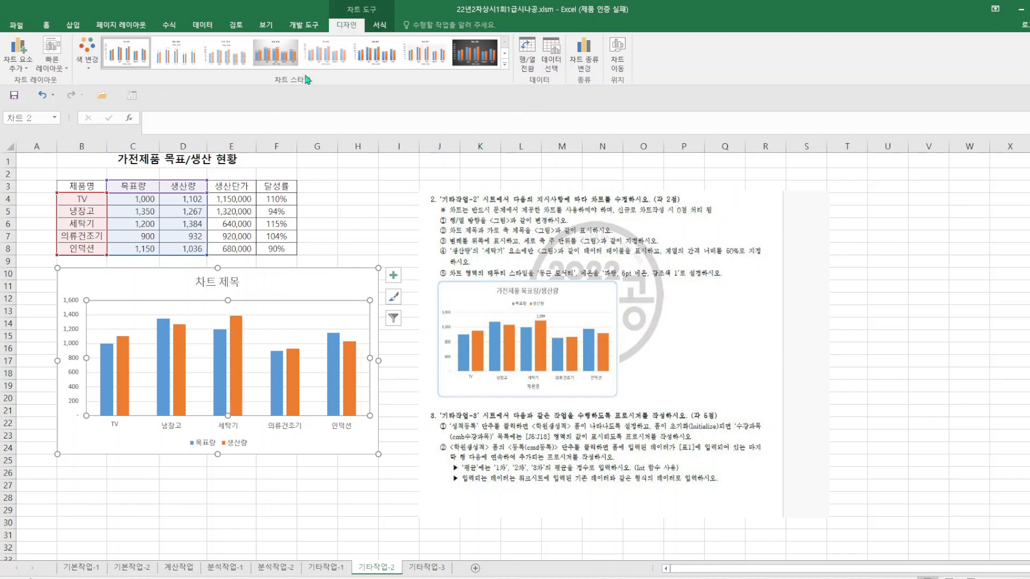
# Place the chart title above the chart and set its text to 가전제품 목표량/생산량.
pyautogui.click(27, 69)
pyautogui.moveTo(37, 108)
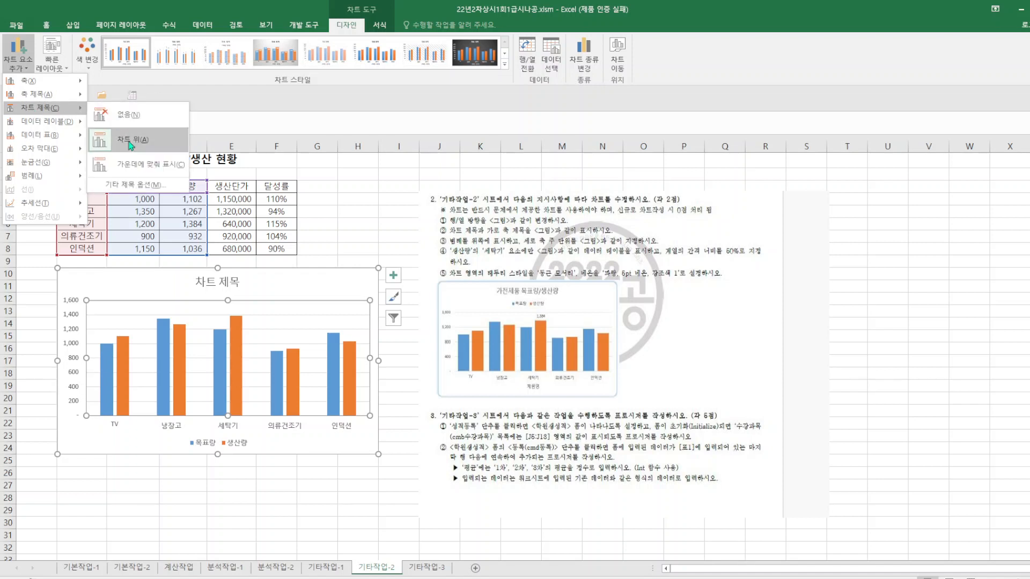
pyautogui.click(128, 139)
pyautogui.moveTo(199, 283); pyautogui.dragTo(243, 283)
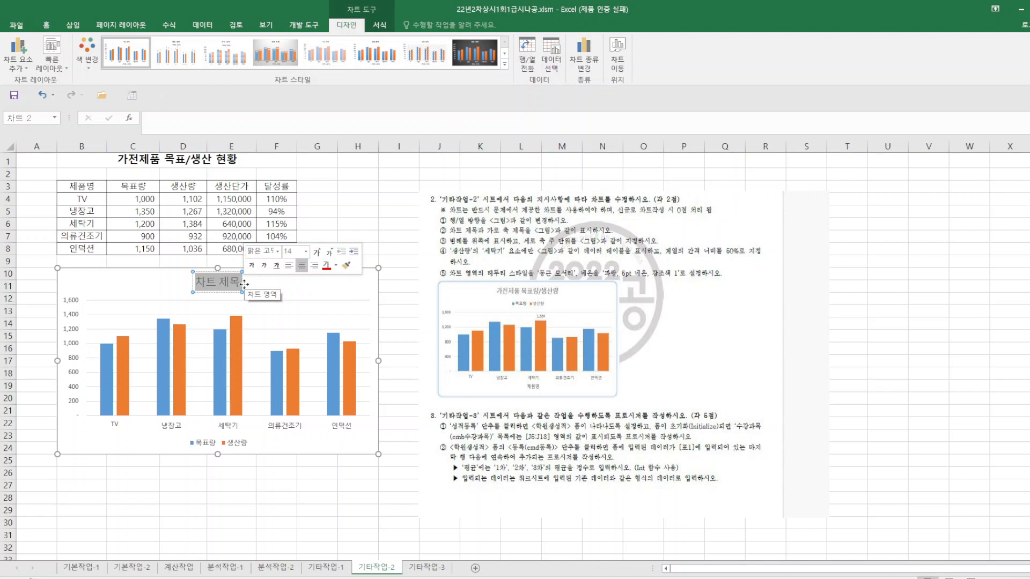
pyautogui.write('가전제품')
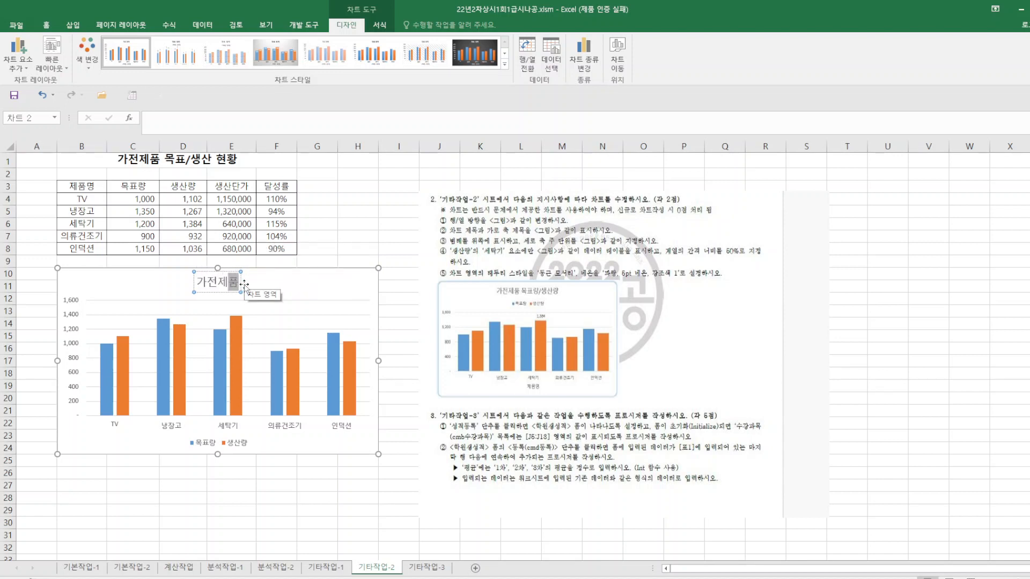
pyautogui.write(' 목')
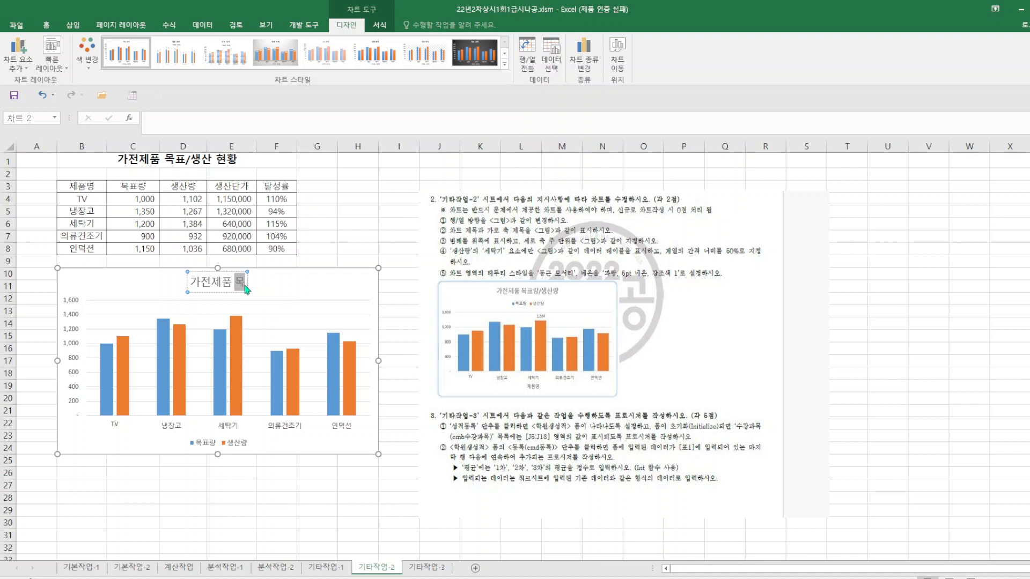
pyautogui.write('표량/생')
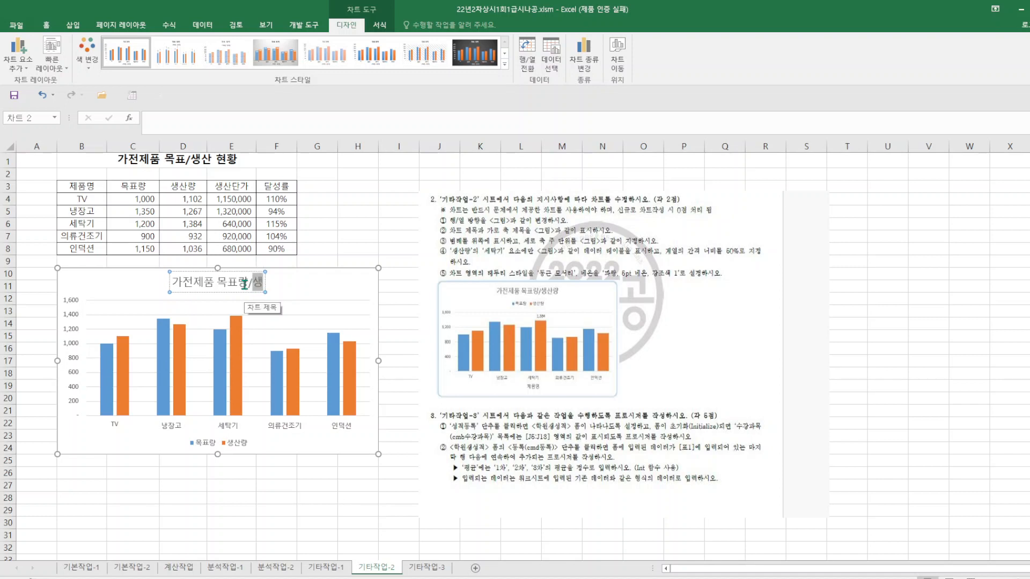
pyautogui.write('산량')
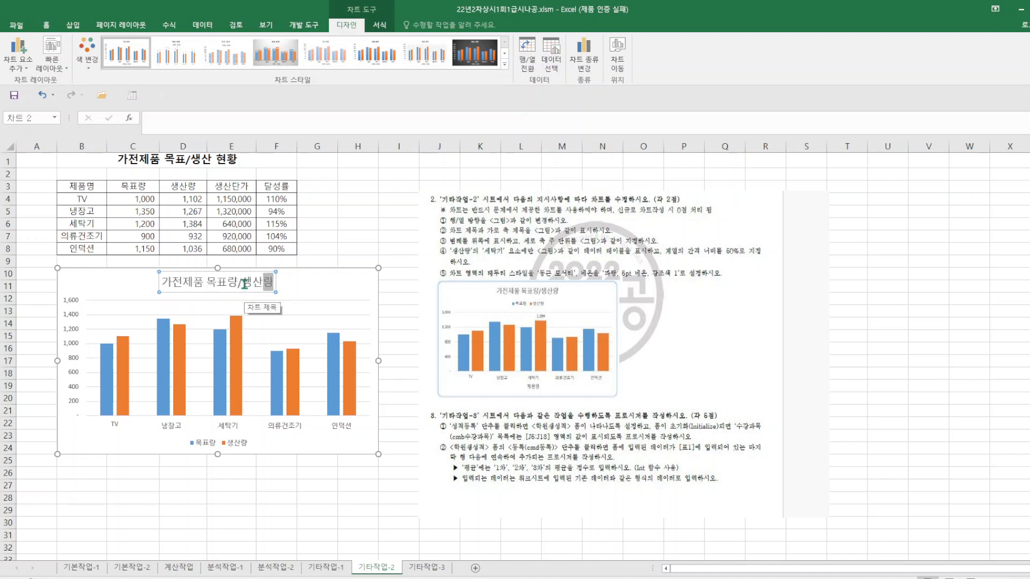
# Add a primary horizontal axis title to the chart with the text 제품명.
pyautogui.click(16, 69)
pyautogui.moveTo(38, 96)
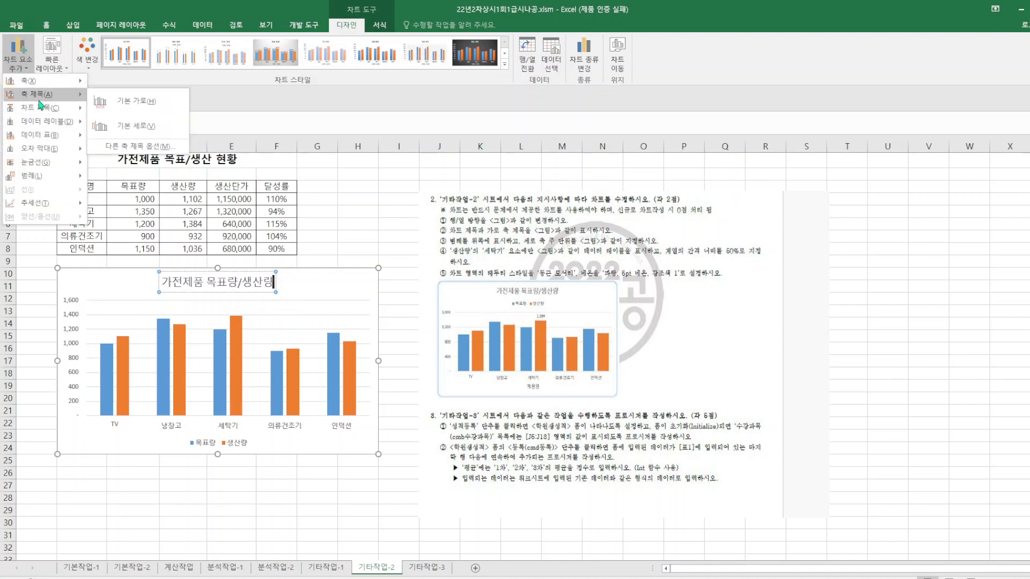
pyautogui.click(124, 101)
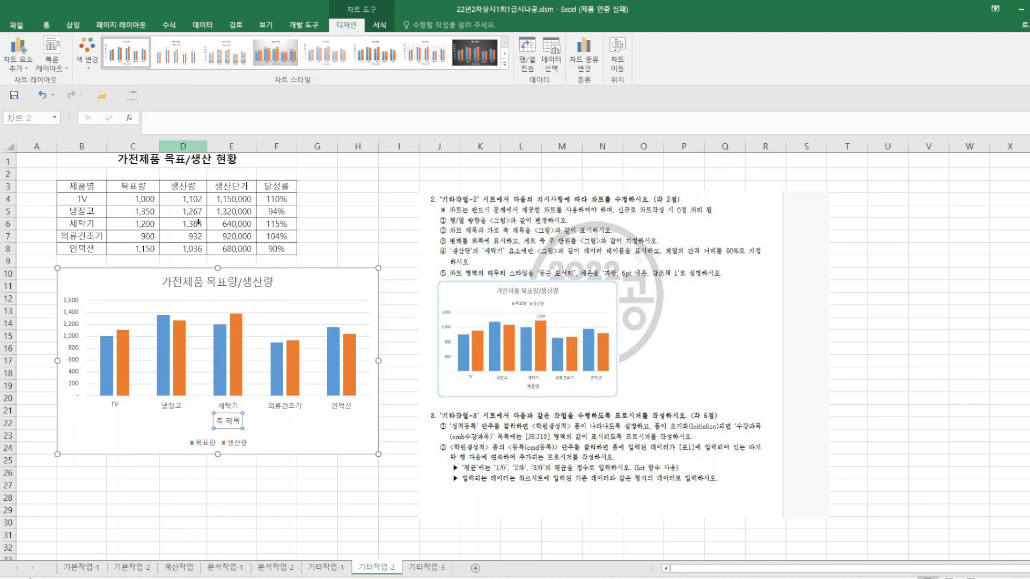
pyautogui.tripleClick(220, 423)
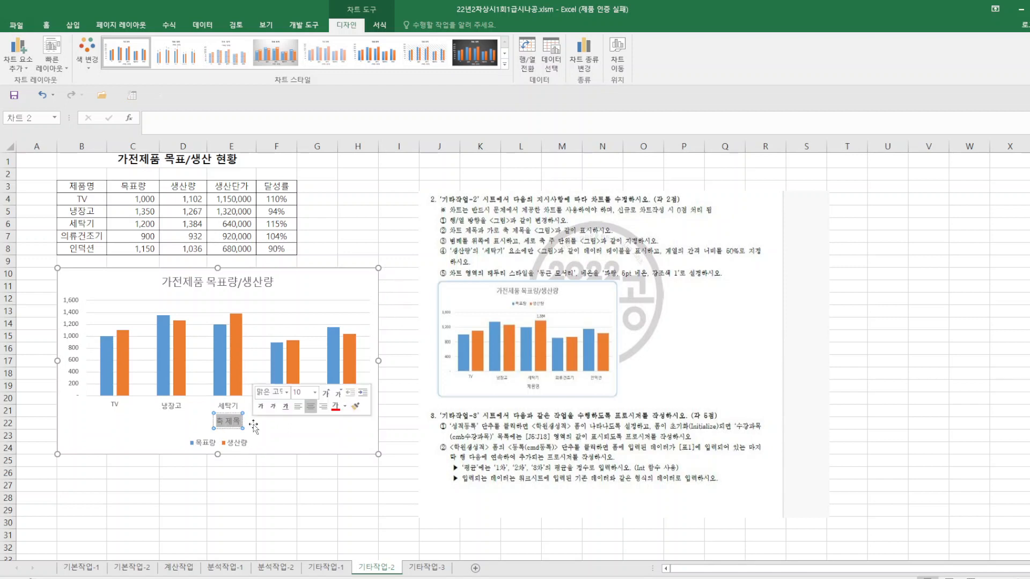
pyautogui.write('ㅈ품며')
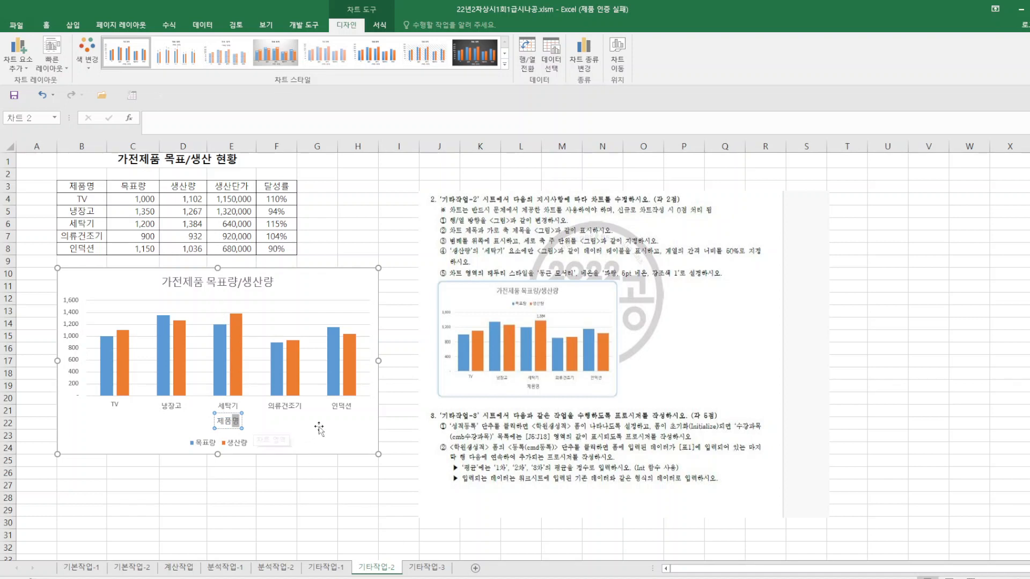
pyautogui.click(351, 469)
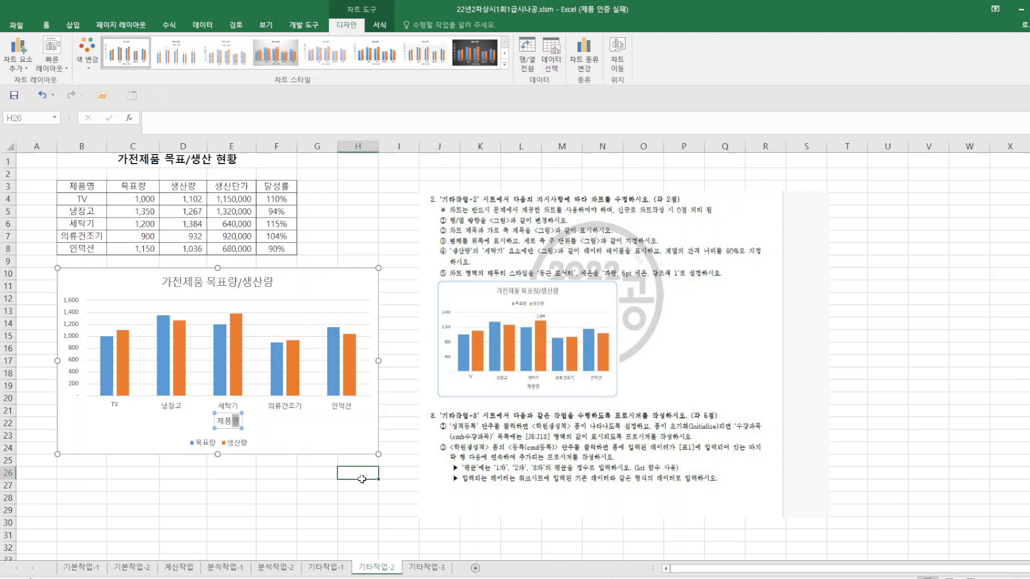
# Move the chart legend above the plot area.
pyautogui.click(237, 445)
pyautogui.rightClick(238, 445)
pyautogui.click(295, 538)
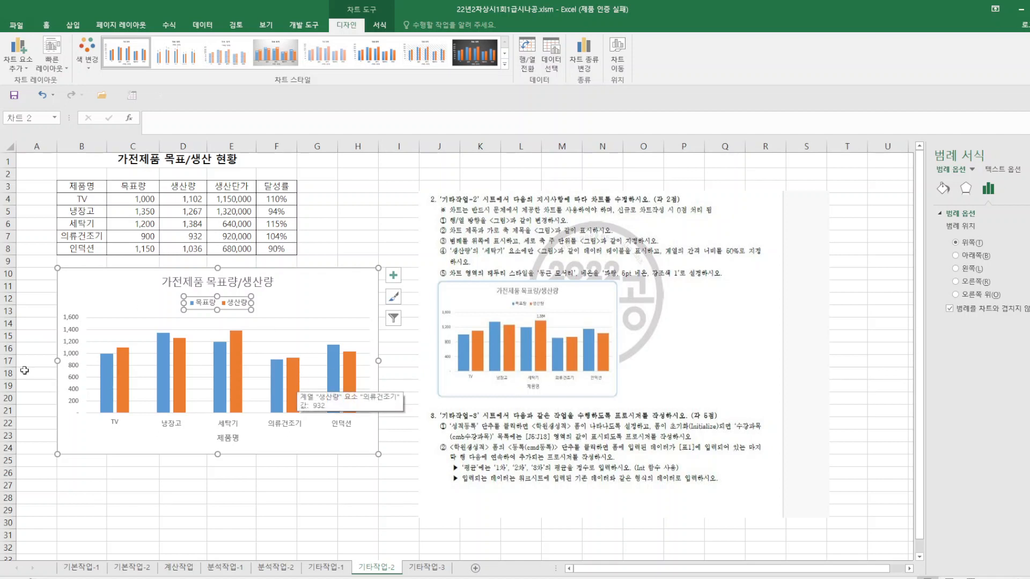
# Set the major unit of the chart's vertical value axis to 400.
pyautogui.rightClick(74, 366)
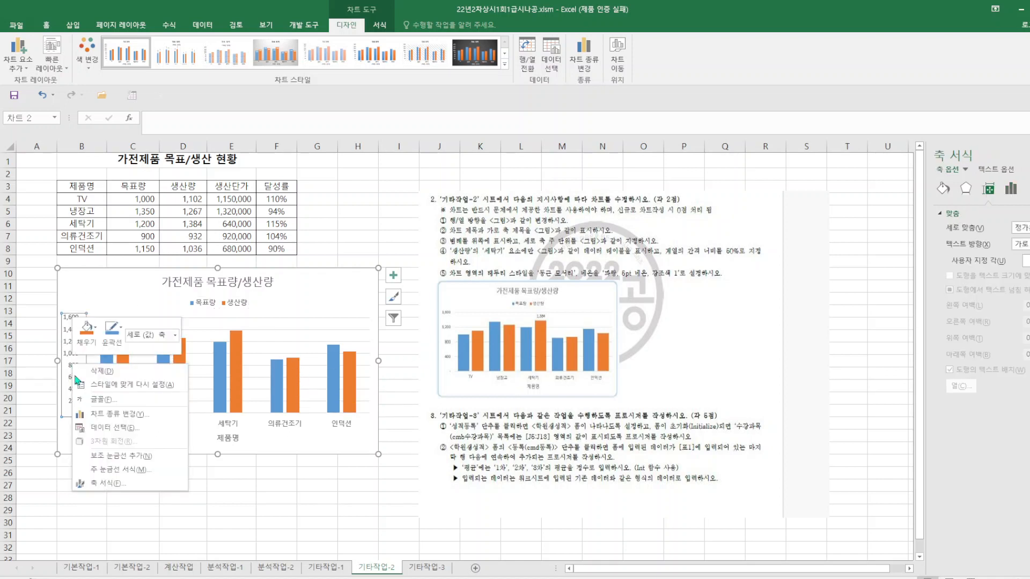
pyautogui.click(111, 484)
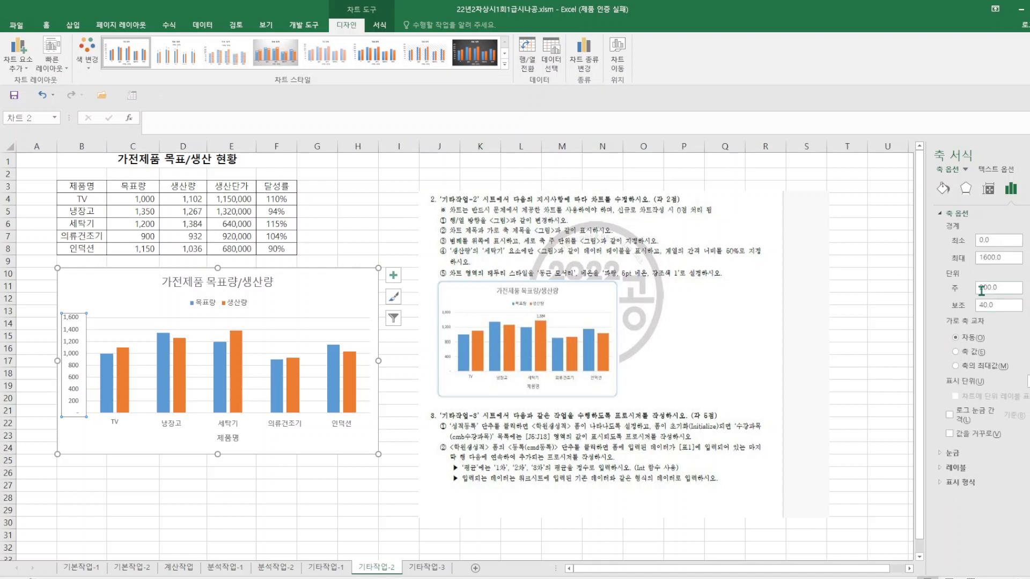
pyautogui.moveTo(983, 288); pyautogui.dragTo(965, 293)
pyautogui.press('Return')
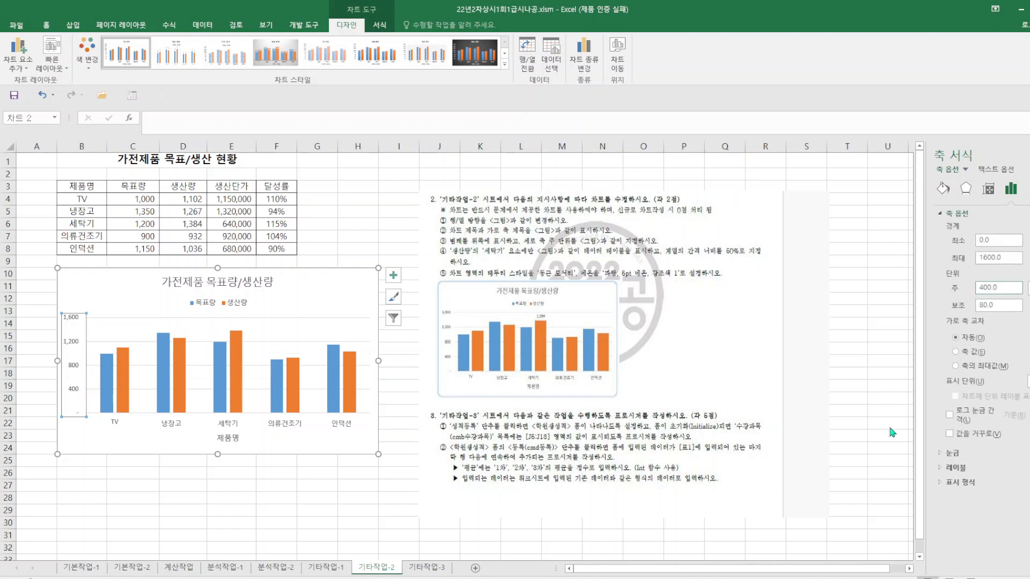
pyautogui.click(367, 544)
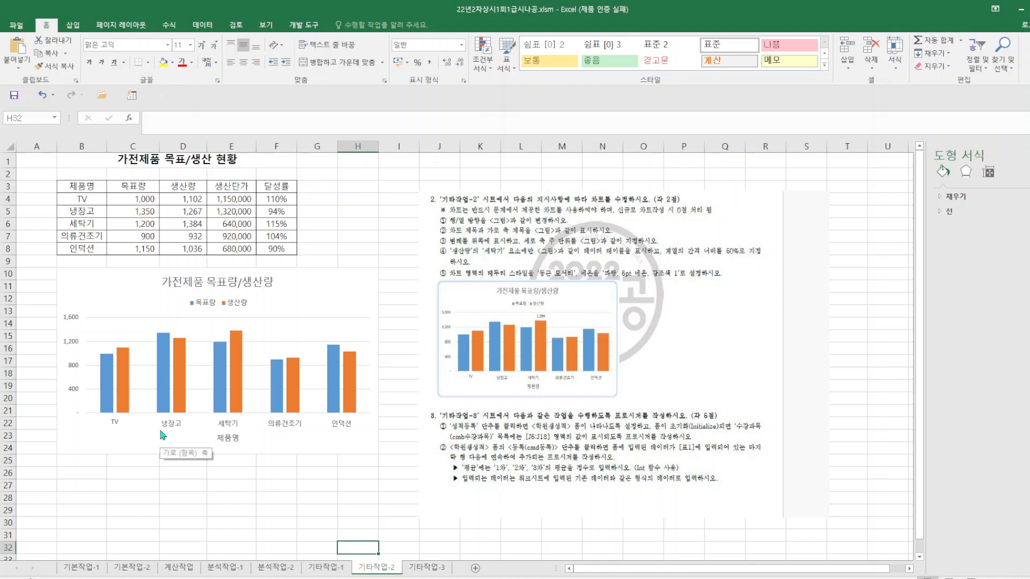
# Add a data label to only the 세탁기 element of the 생산량 series.
pyautogui.moveTo(236, 362)
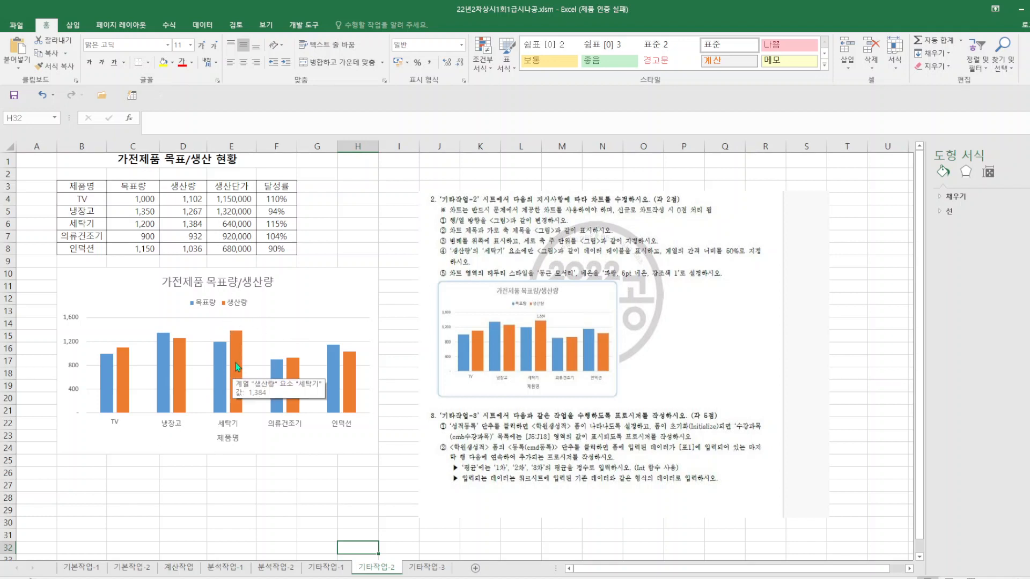
pyautogui.click(240, 364)
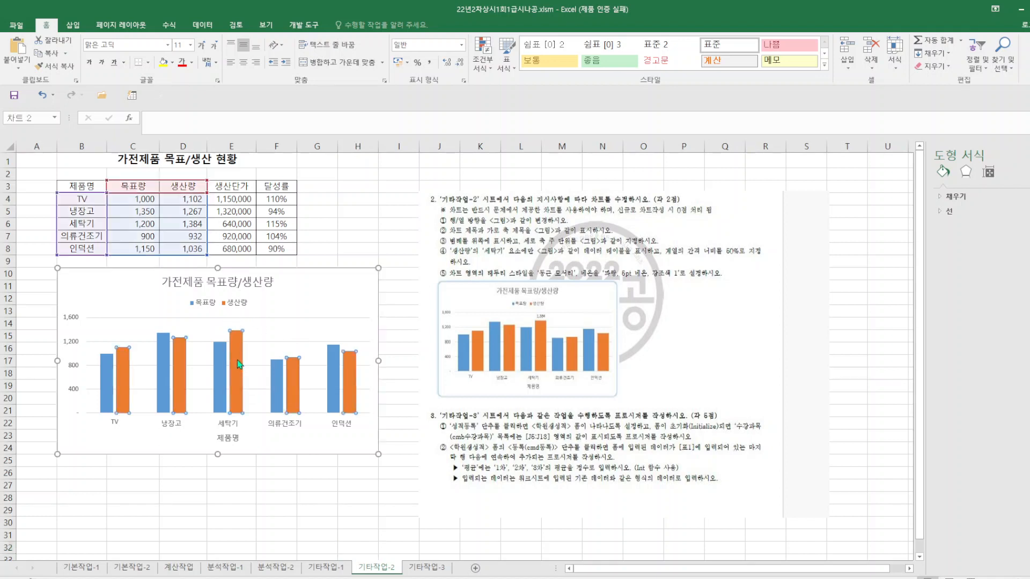
pyautogui.doubleClick(239, 364)
pyautogui.rightClick(240, 364)
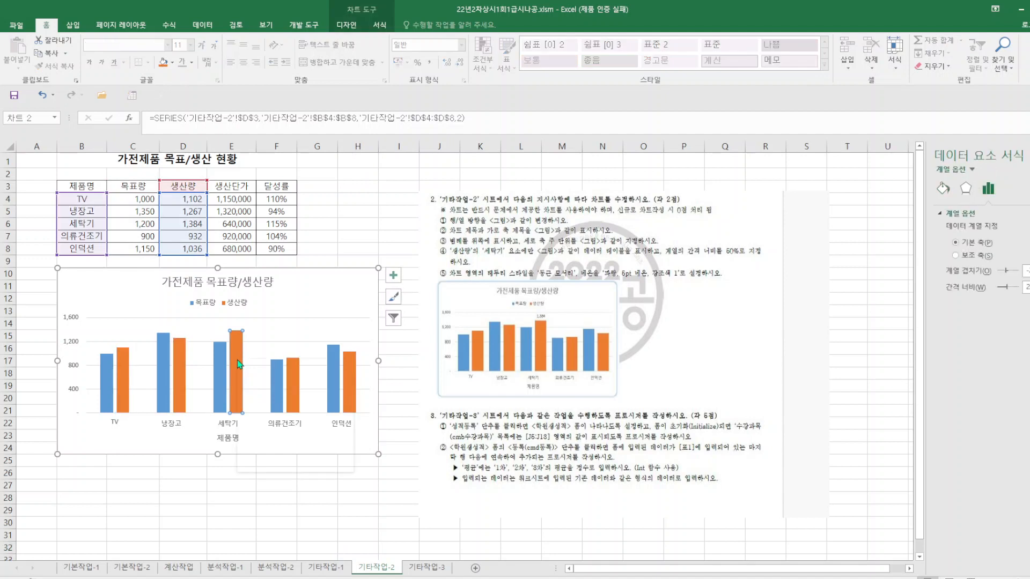
pyautogui.click(322, 438)
pyautogui.click(356, 534)
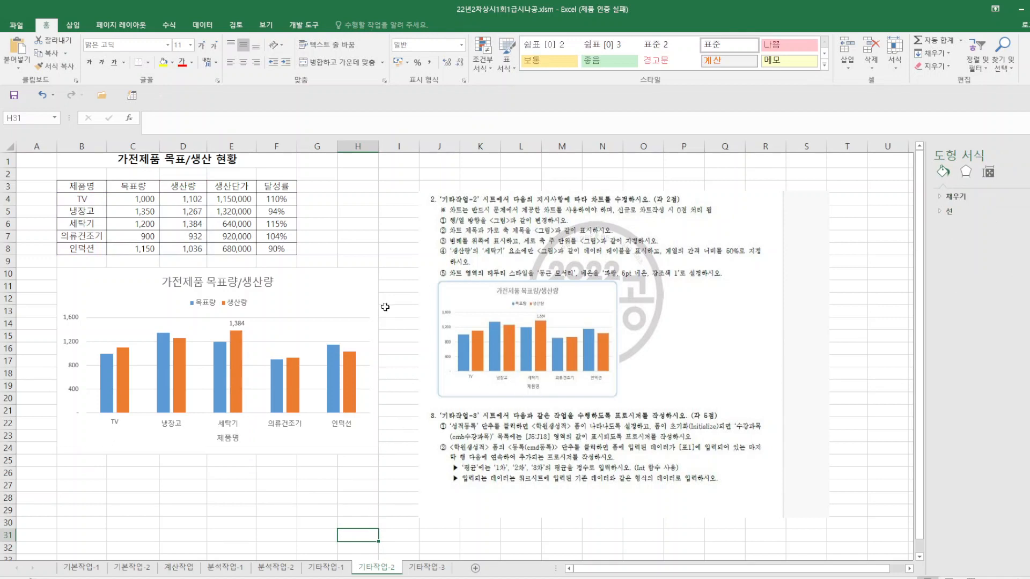
# Give the chart area border rounded corners (둥근 모서리).
pyautogui.click(345, 276)
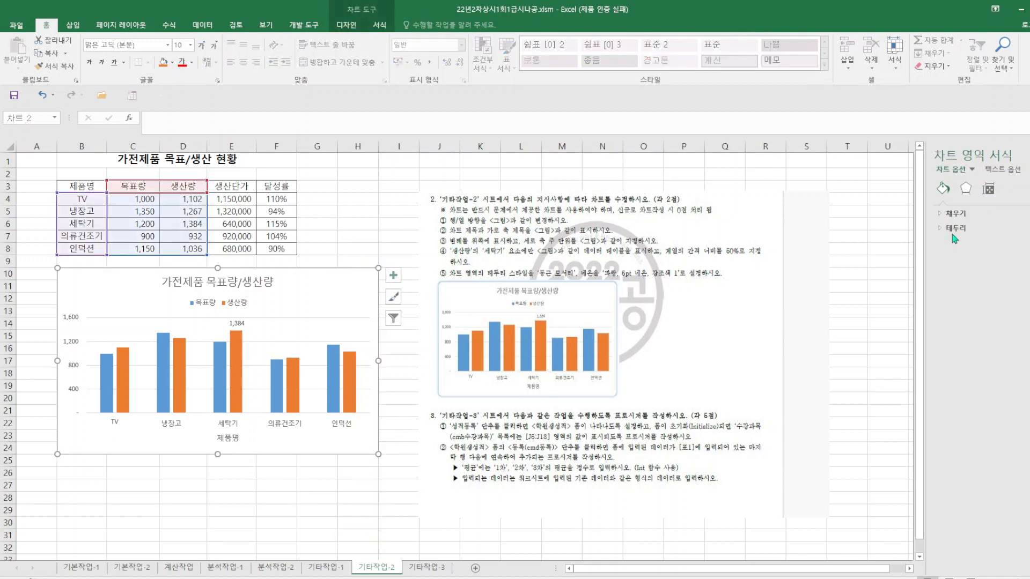
pyautogui.click(958, 229)
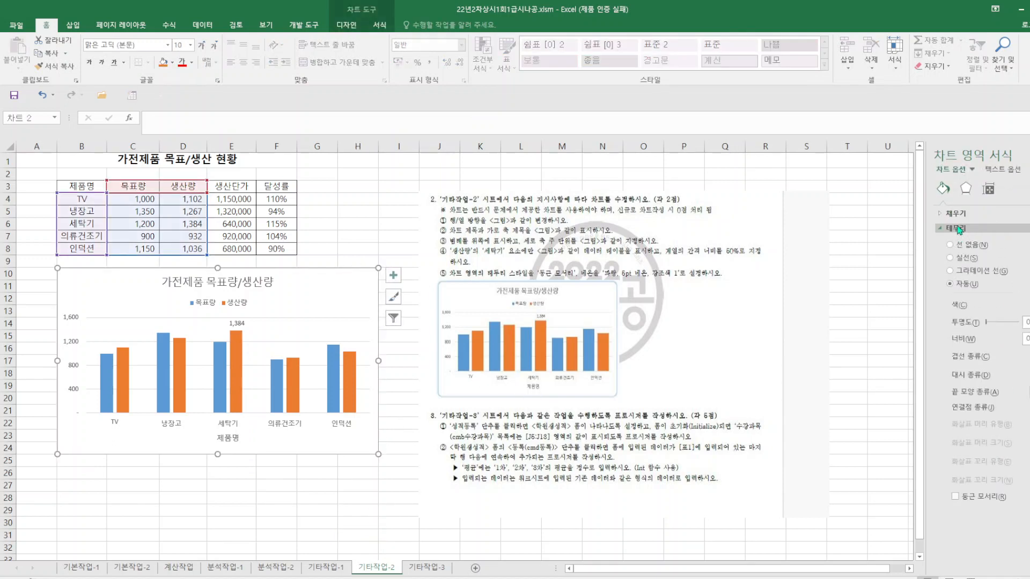
pyautogui.click(955, 496)
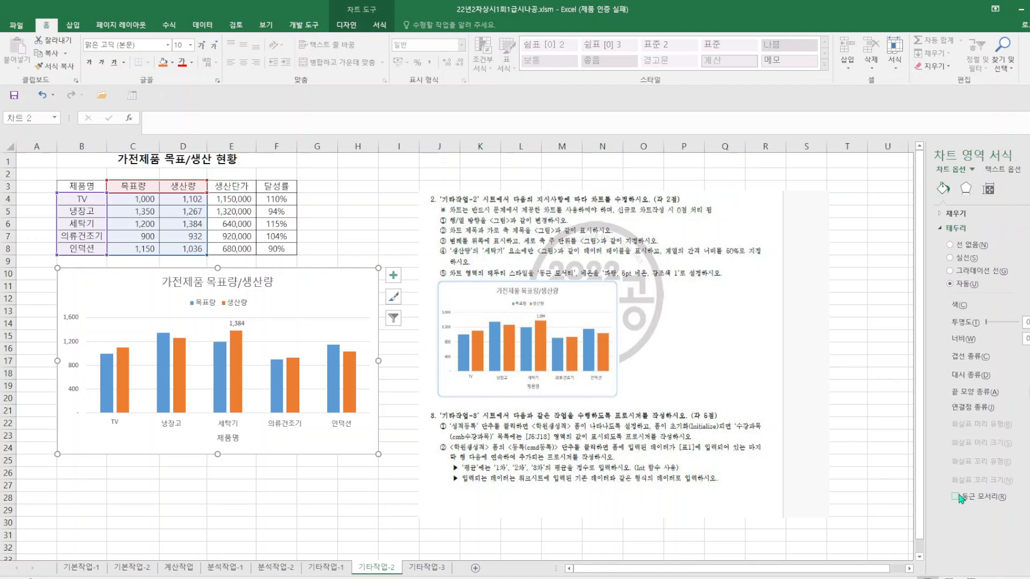
# Apply the glow preset 파랑, 5pt 네온, 강조색 1 to the chart area and save the workbook.
pyautogui.click(965, 189)
pyautogui.click(954, 229)
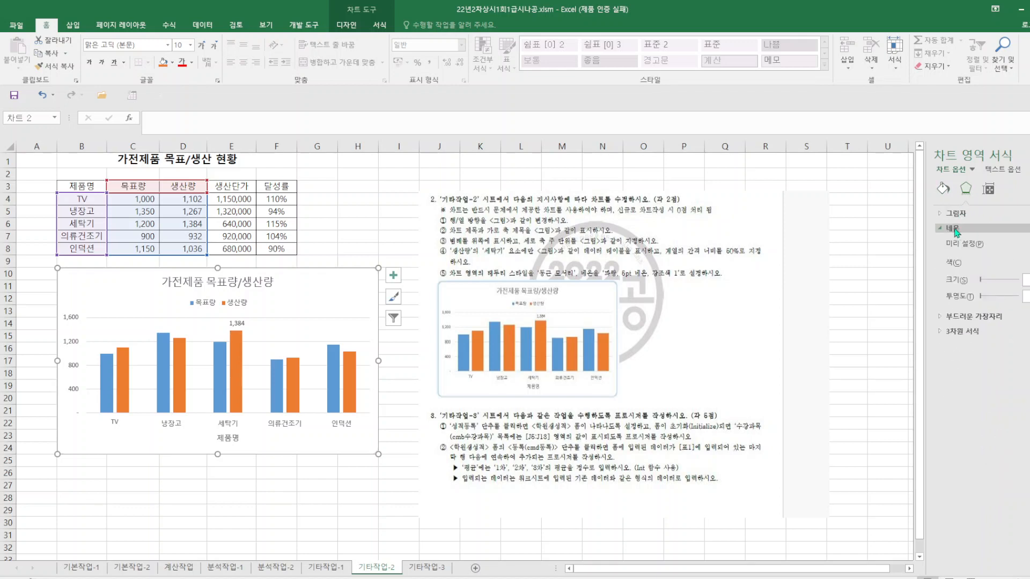
pyautogui.click(1022, 244)
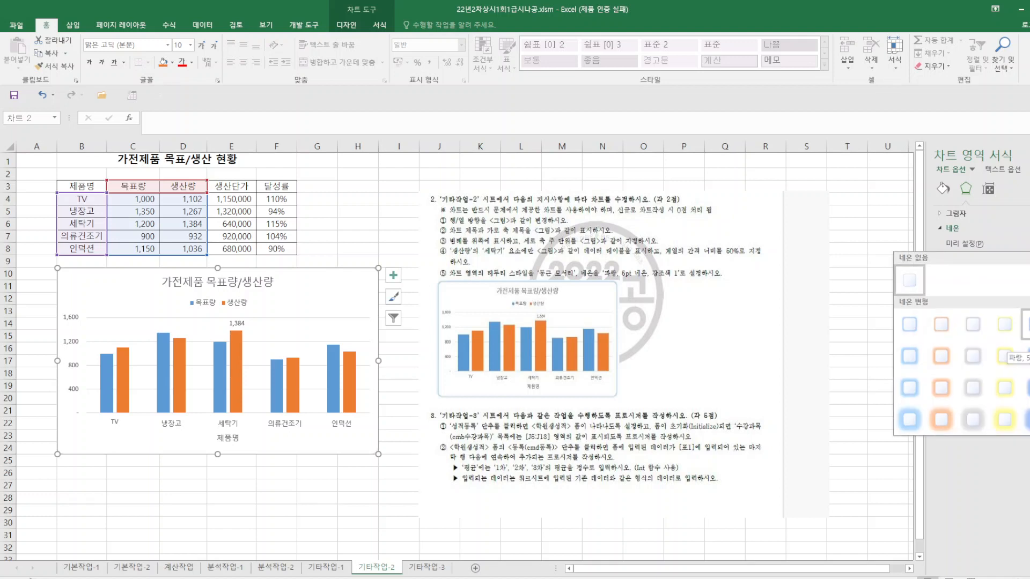
pyautogui.click(911, 325)
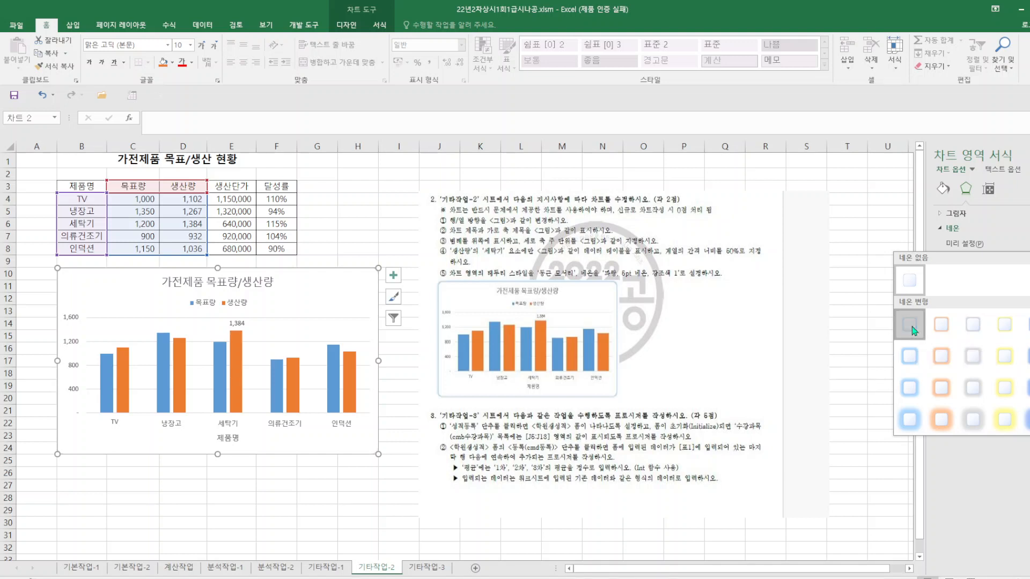
pyautogui.click(357, 533)
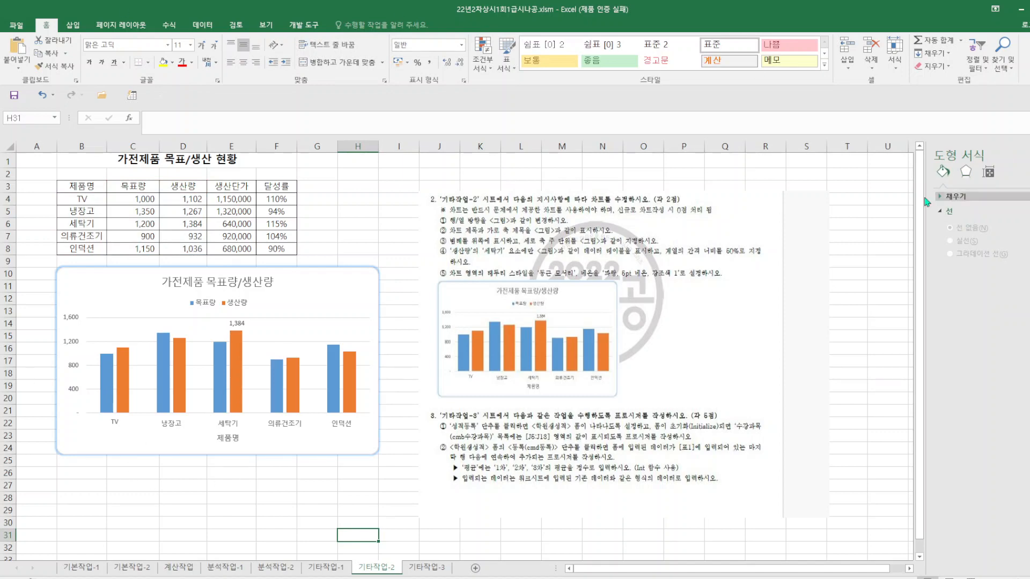
pyautogui.click(14, 95)
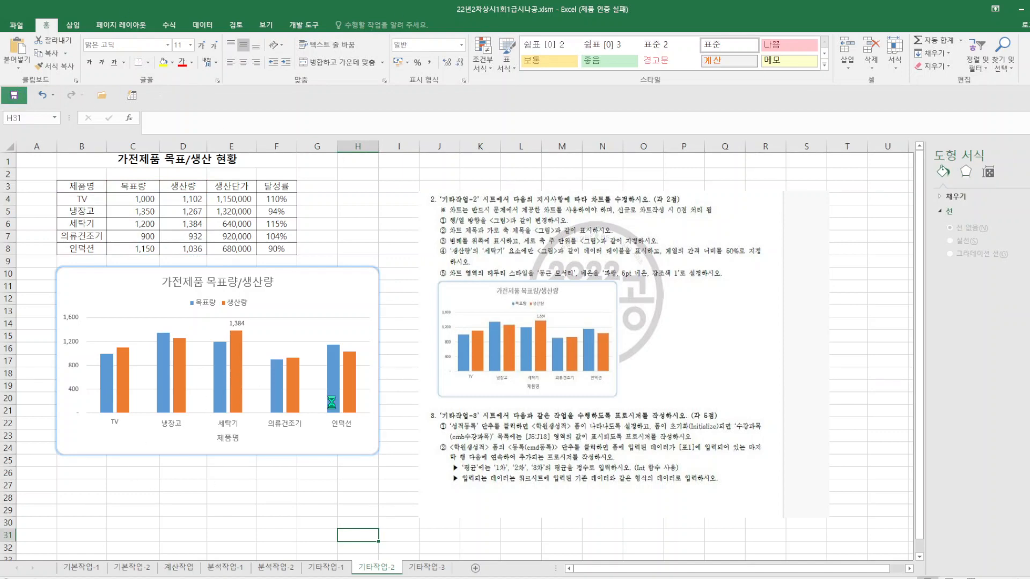
# On the 기타작업-3 sheet, move the instruction picture up to just below the 표2 list, around row 15.
pyautogui.click(322, 569)
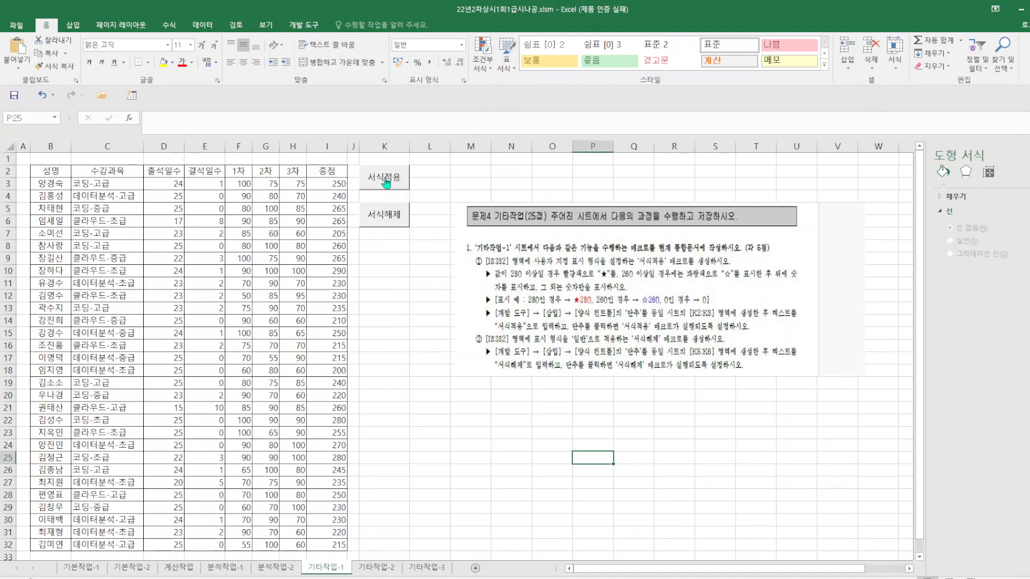
pyautogui.click(429, 570)
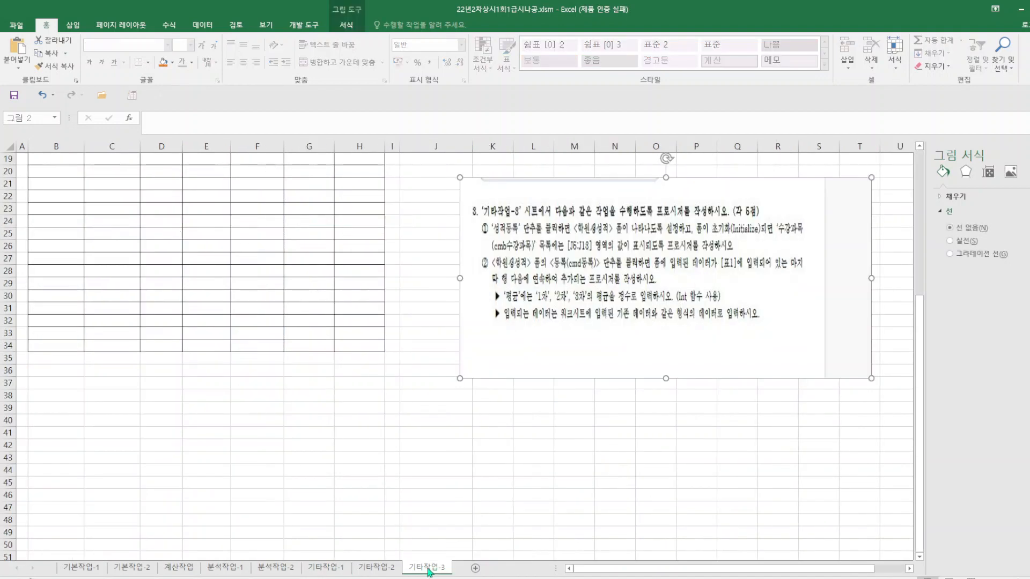
pyautogui.scroll(6, 409, 363)
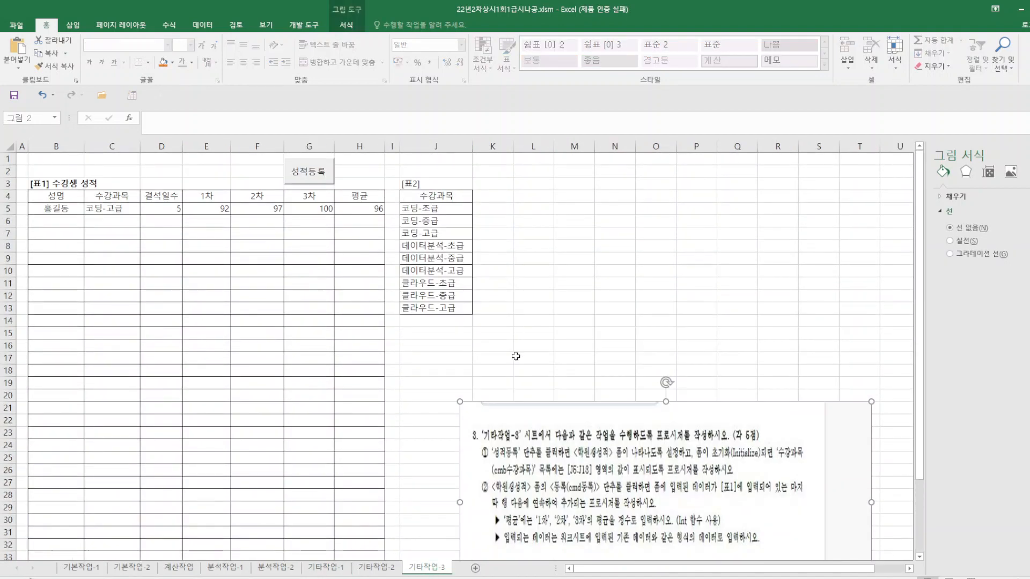
pyautogui.moveTo(524, 416); pyautogui.dragTo(506, 344)
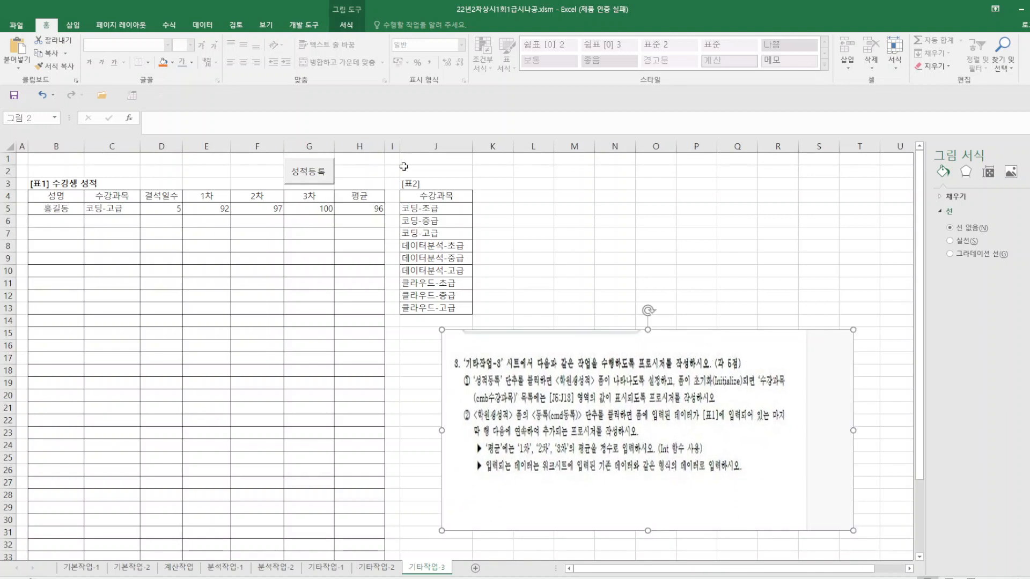
pyautogui.click(358, 28)
pyautogui.click(314, 27)
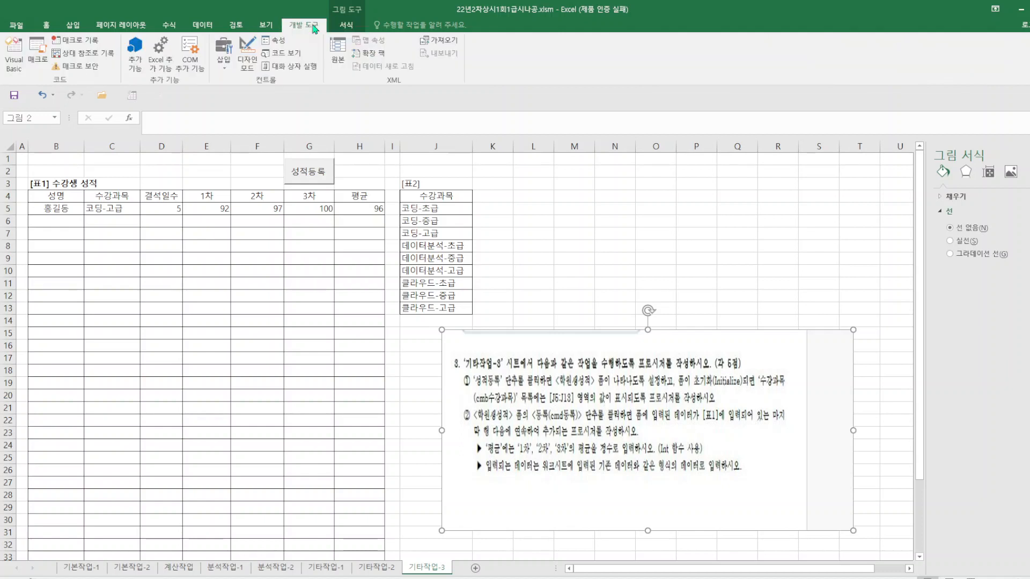
pyautogui.click(15, 60)
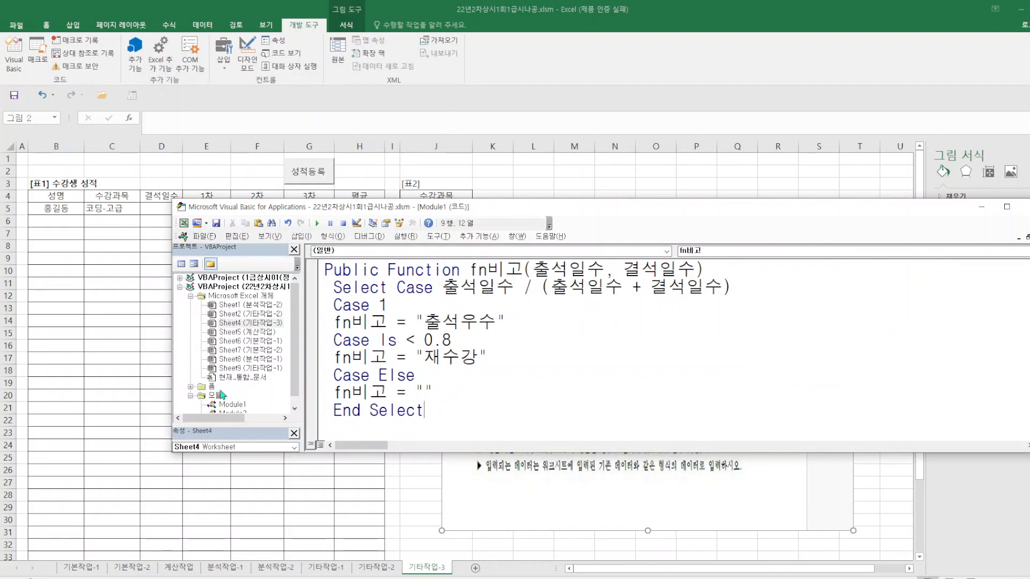
pyautogui.rightClick(240, 406)
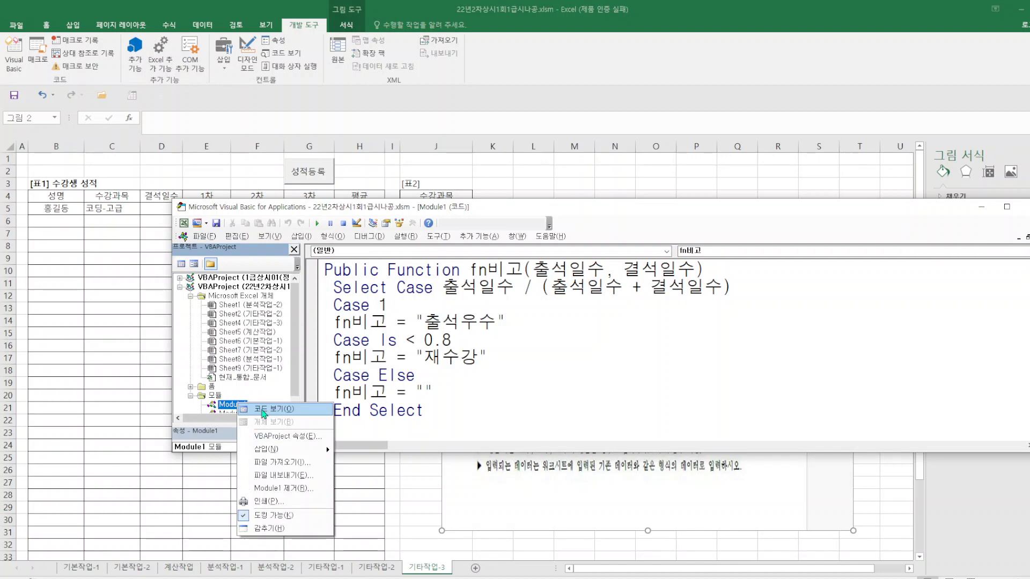
pyautogui.click(1023, 209)
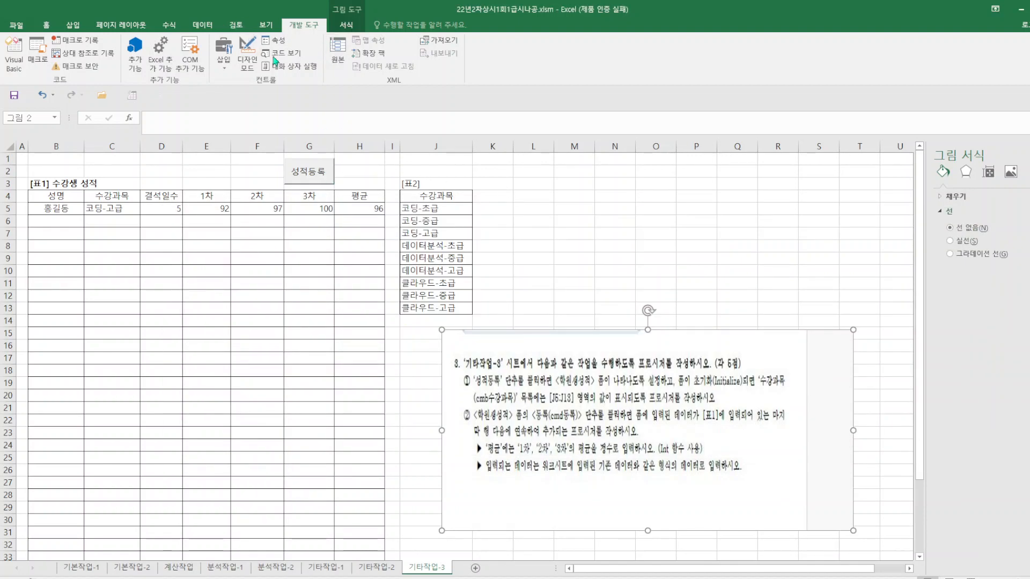
# Turn on design mode and open the Click event procedure of the 성적등록 button.
pyautogui.click(247, 53)
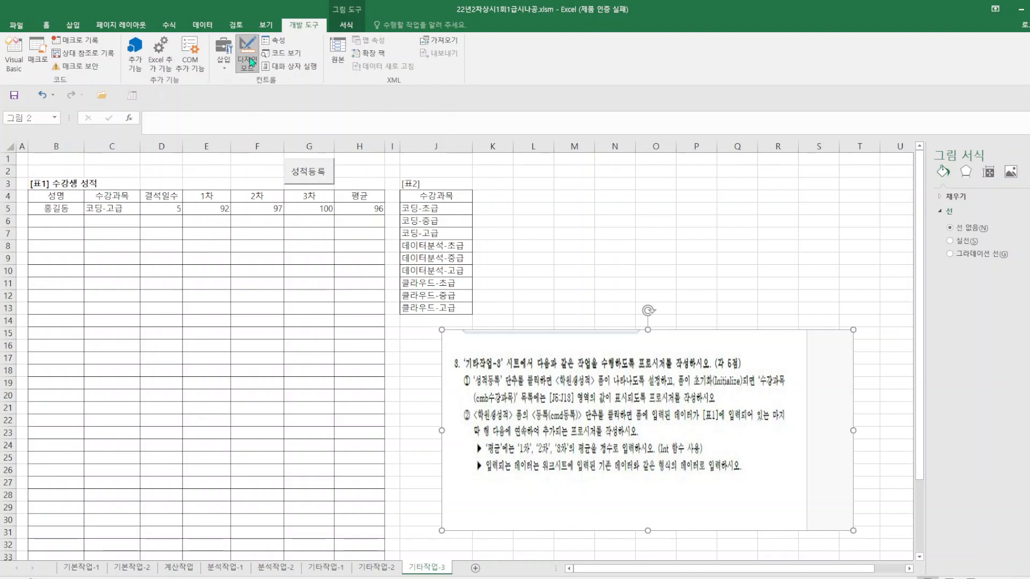
pyautogui.click(317, 176)
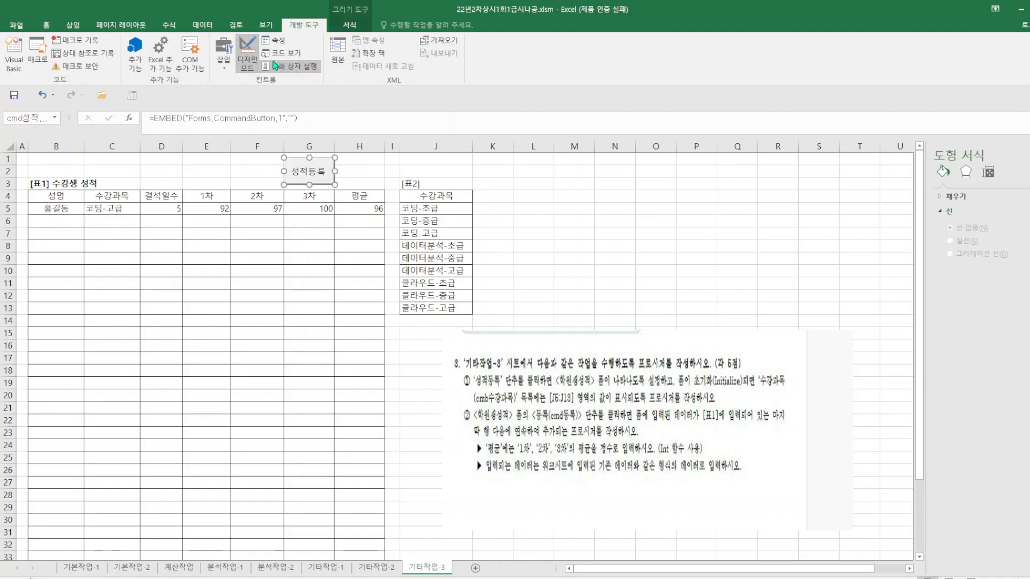
pyautogui.doubleClick(316, 169)
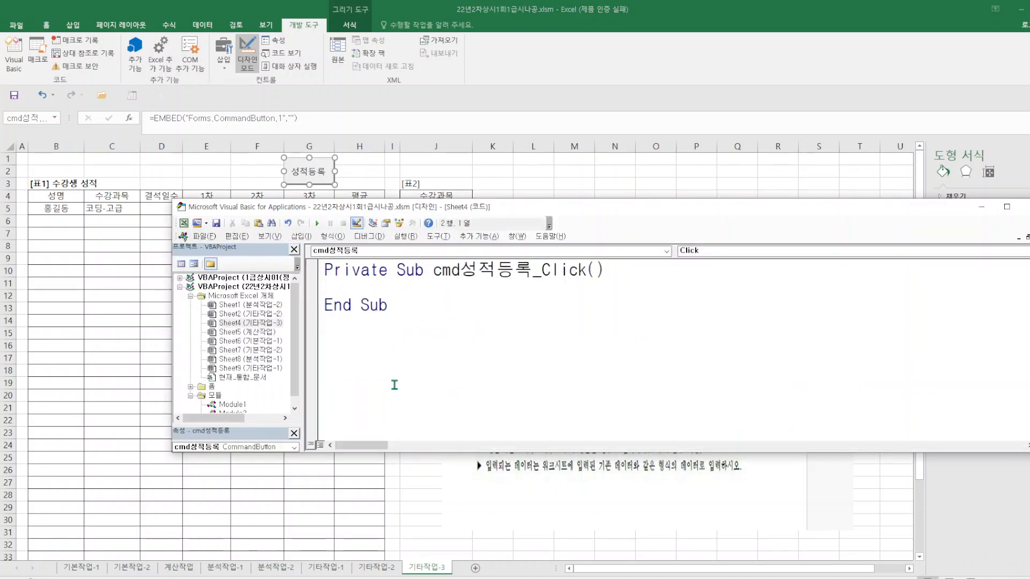
# Write 학원생성적.Show in the cmd성적등록_Click procedure so the button opens the form.
pyautogui.write('학')
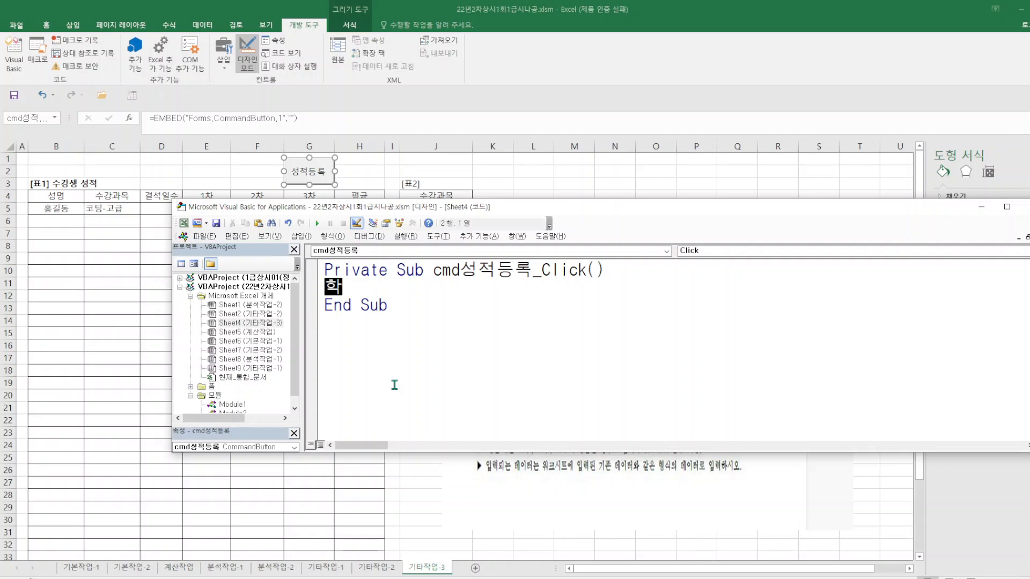
pyautogui.write('원생성적')
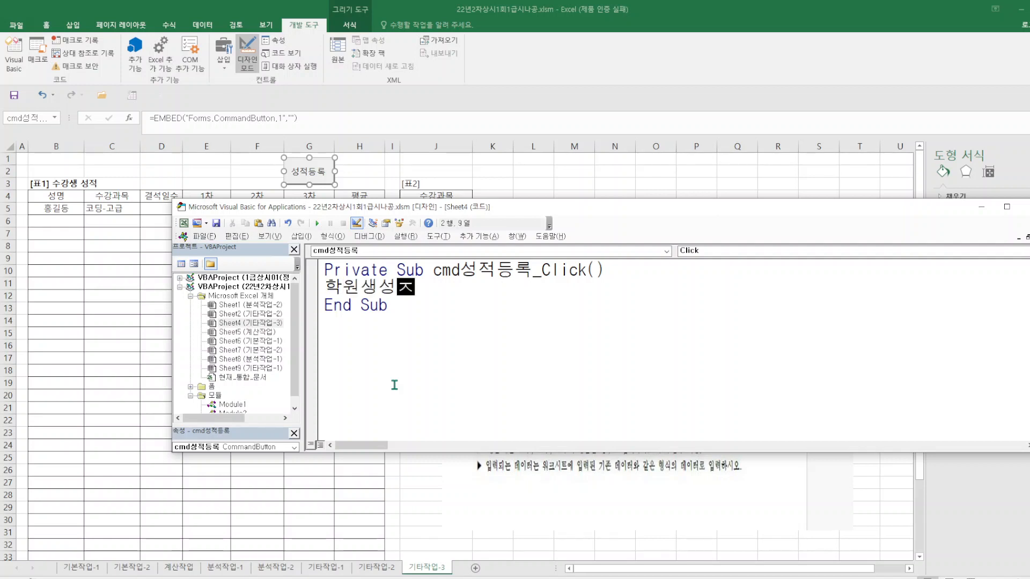
pyautogui.write('.SHOW')
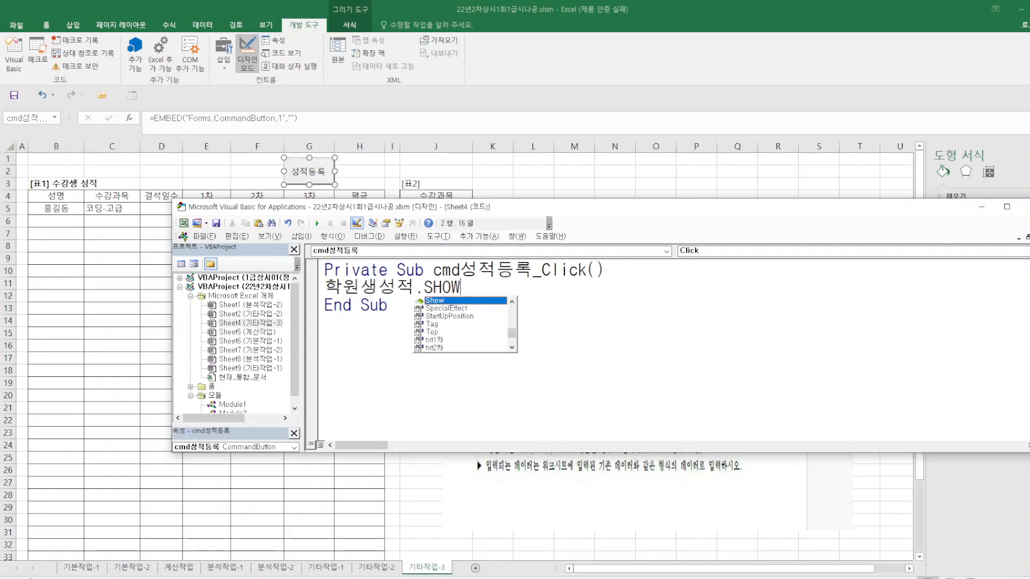
pyautogui.press('Return')
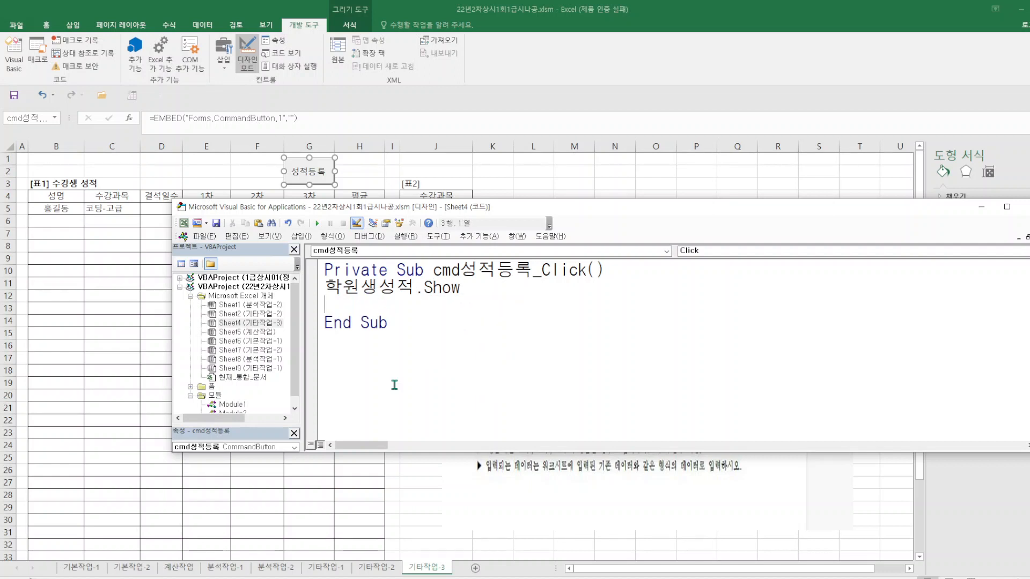
# Return to the worksheet, turn off design mode and open the 학원생성적 form with the 성적등록 button.
pyautogui.click(204, 236)
pyautogui.click(244, 319)
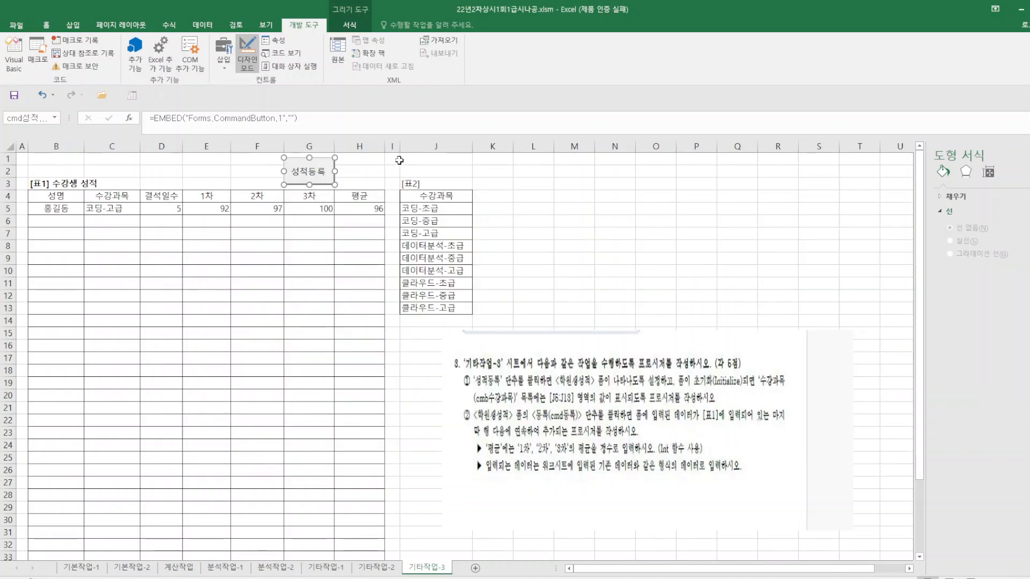
pyautogui.click(240, 54)
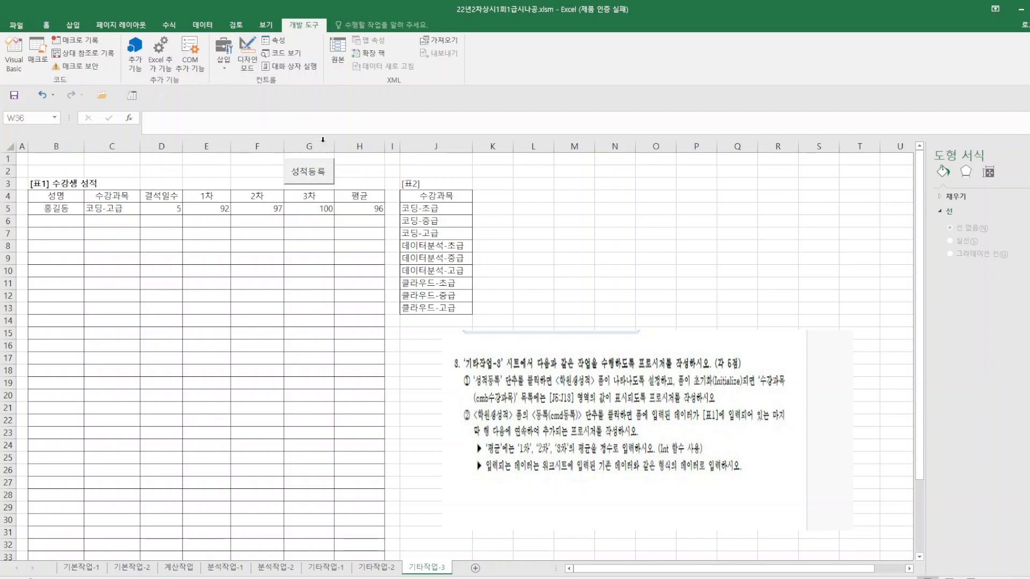
pyautogui.click(317, 175)
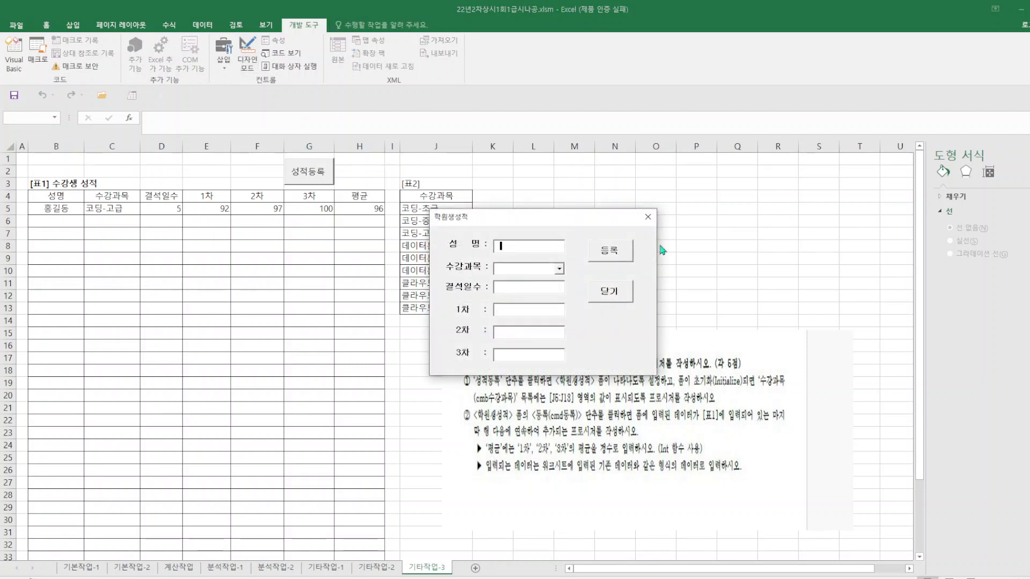
# Close the form, open the 학원생성적 form's code and create its UserForm_Initialize procedure.
pyautogui.click(648, 217)
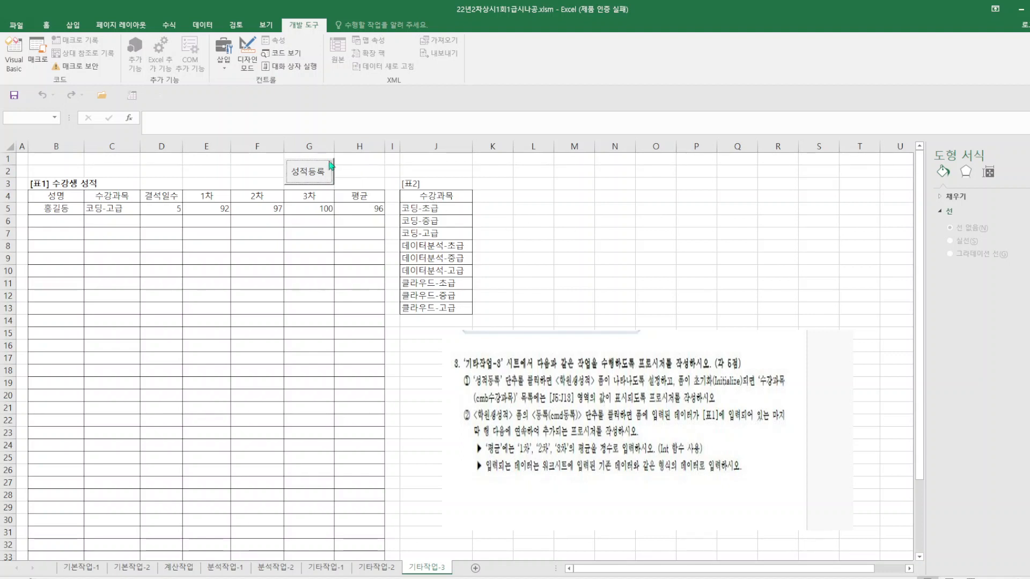
pyautogui.click(283, 52)
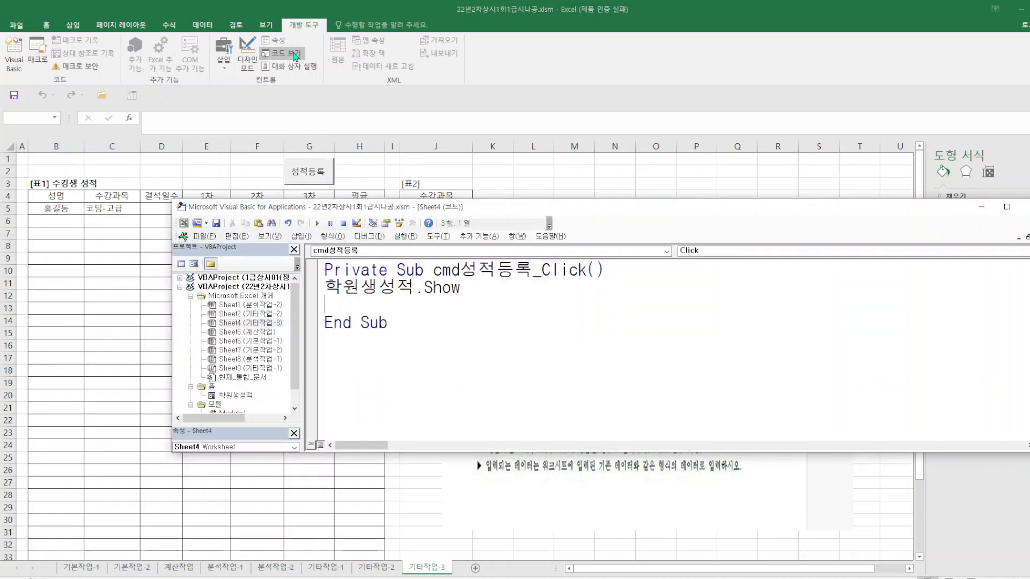
pyautogui.rightClick(242, 396)
pyautogui.click(279, 404)
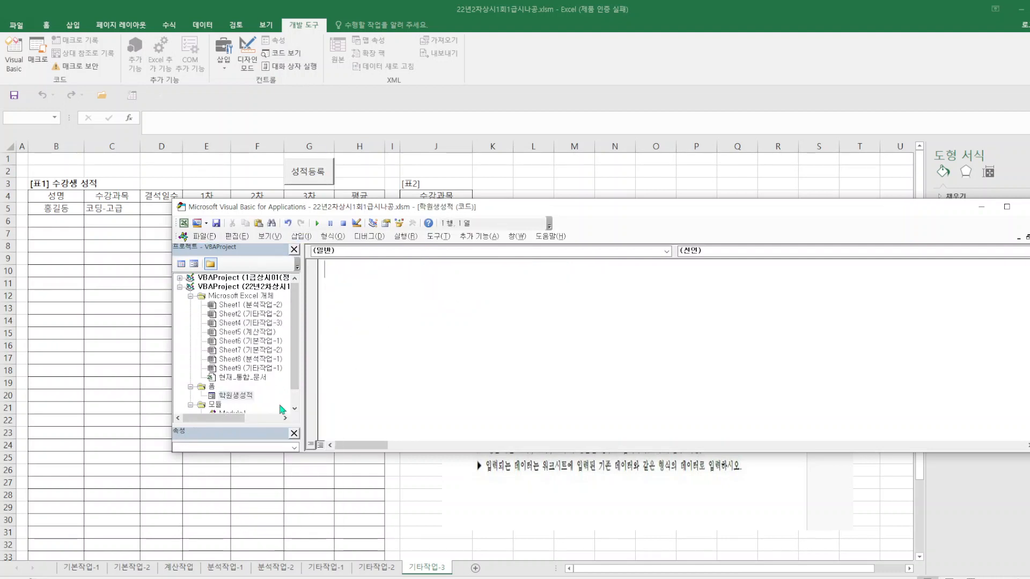
pyautogui.click(667, 251)
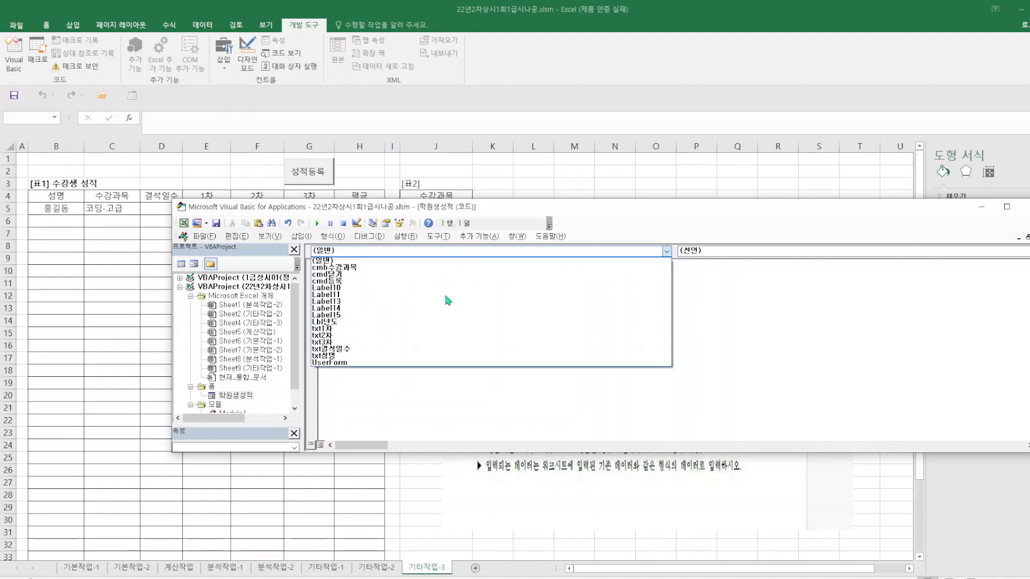
pyautogui.click(378, 365)
pyautogui.click(987, 252)
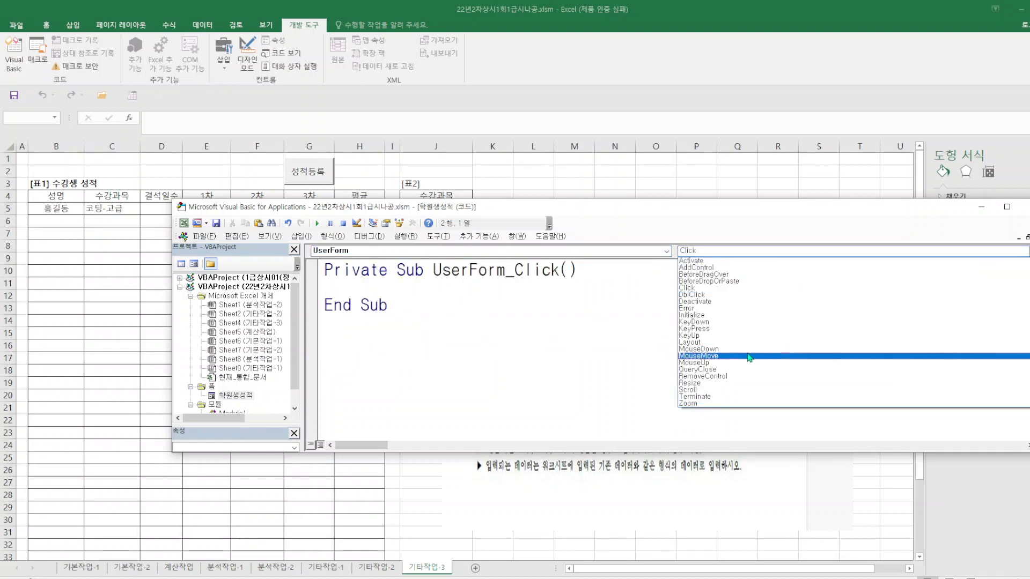
pyautogui.click(732, 316)
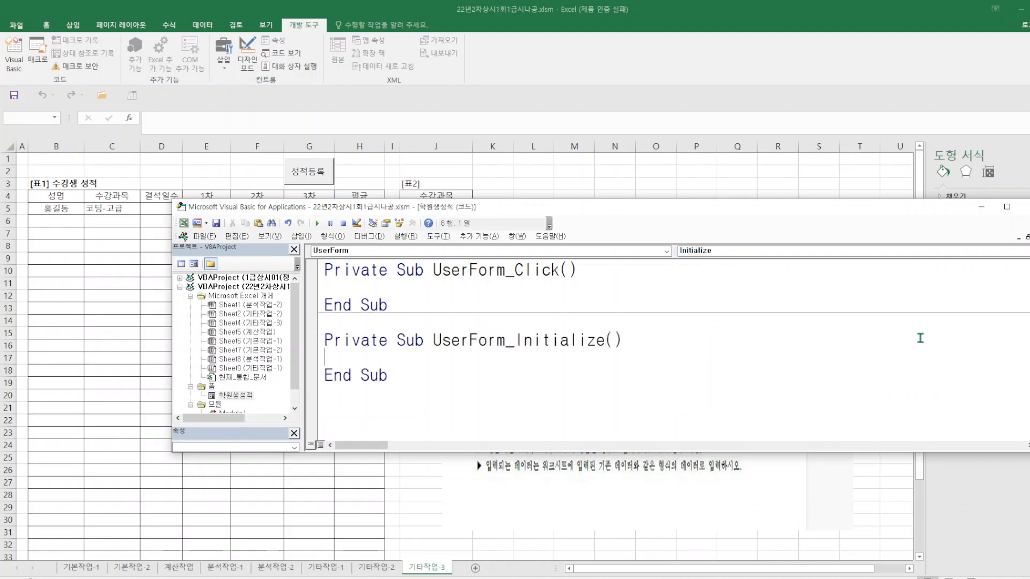
# In UserForm_Initialize, write the line cmb수강과목.RowSource = "J5:J13:" as the source of the 수강과목 list.
pyautogui.write('cmb수강')
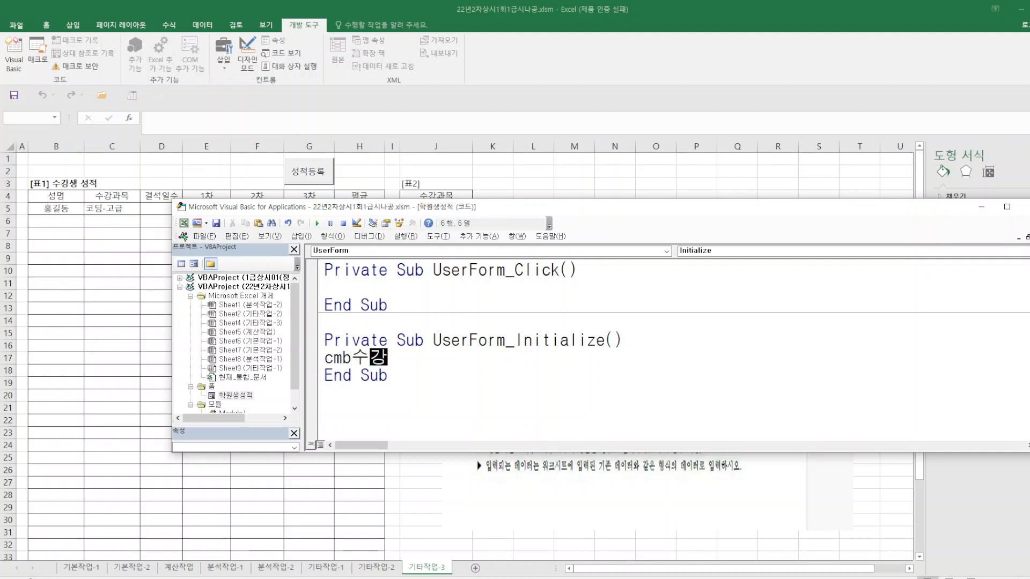
pyautogui.write('과목.')
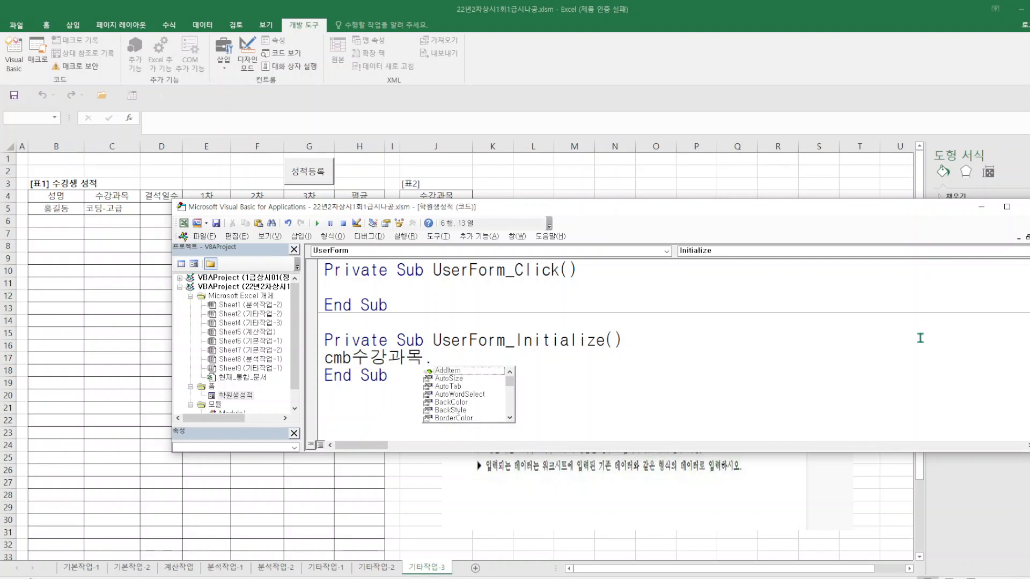
pyautogui.write('갠')
pyautogui.press('BackSpace')
pyautogui.press('BackSpace')
pyautogui.press('BackSpace')
pyautogui.write('r')
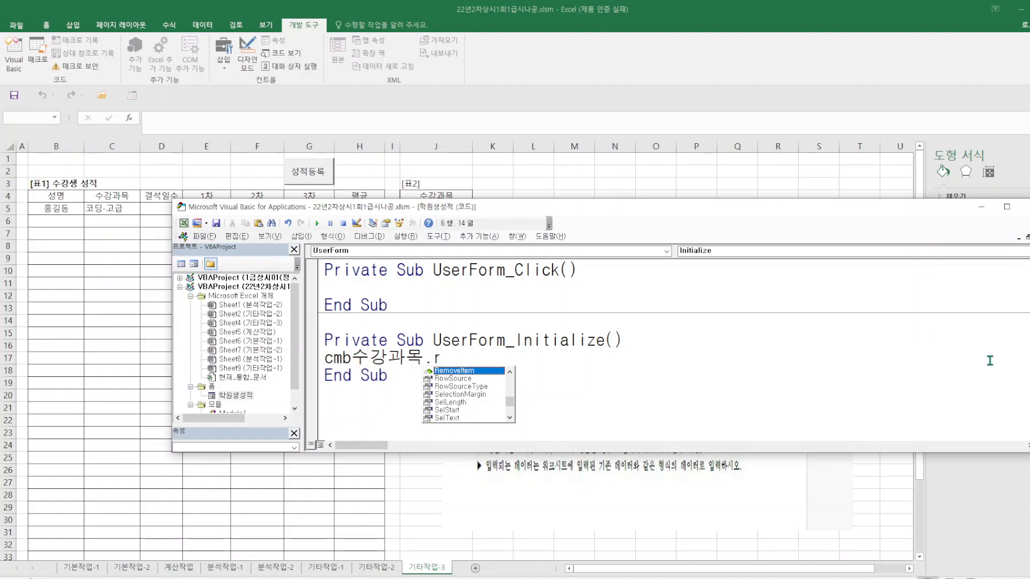
pyautogui.doubleClick(463, 379)
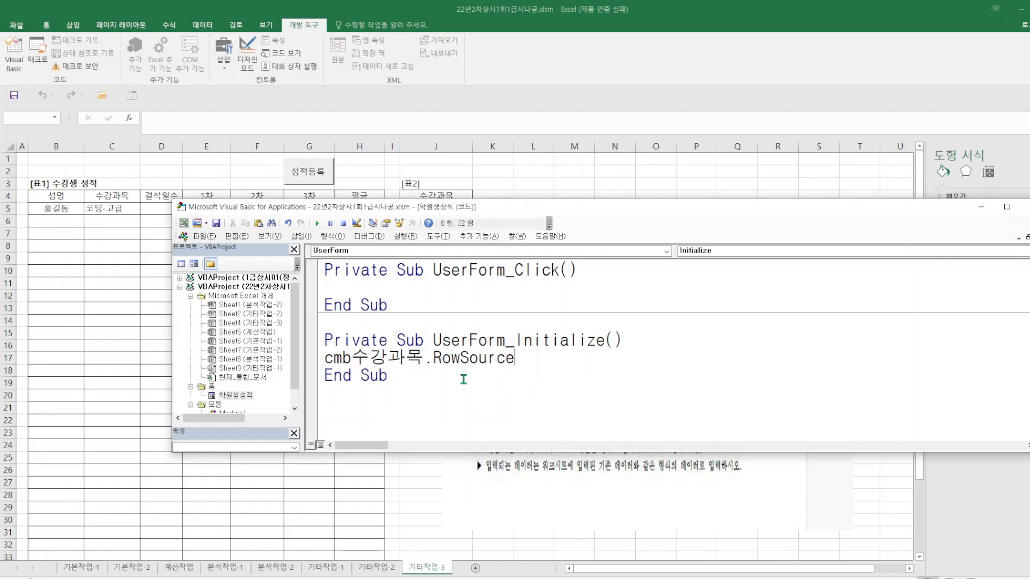
pyautogui.write('="J5:J13:')
pyautogui.click(428, 82)
# Close the code editor and try to open the 학원생성적 form with the 성적등록 button, ending the run each time.
pyautogui.click(204, 236)
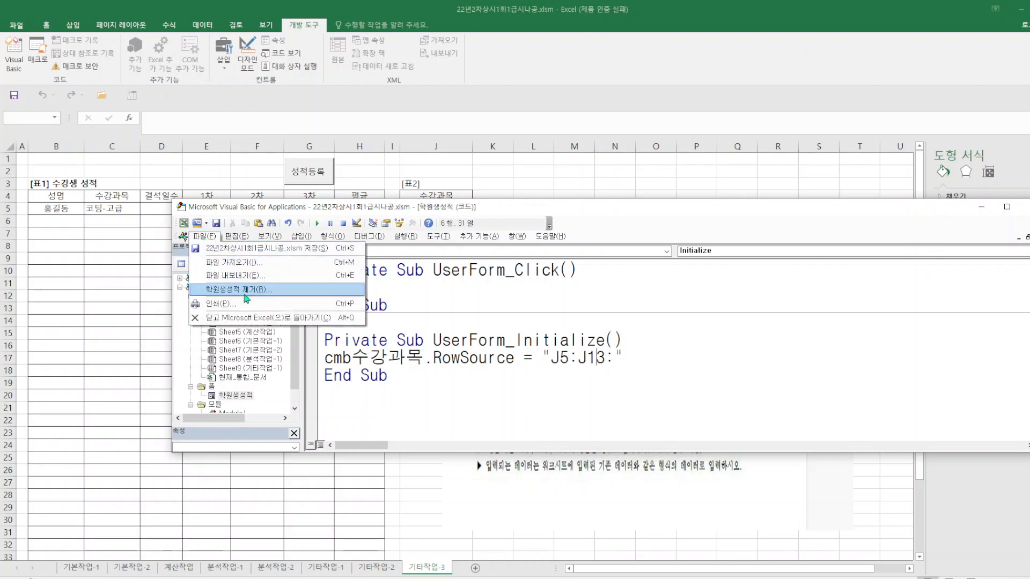
pyautogui.click(240, 319)
pyautogui.click(306, 181)
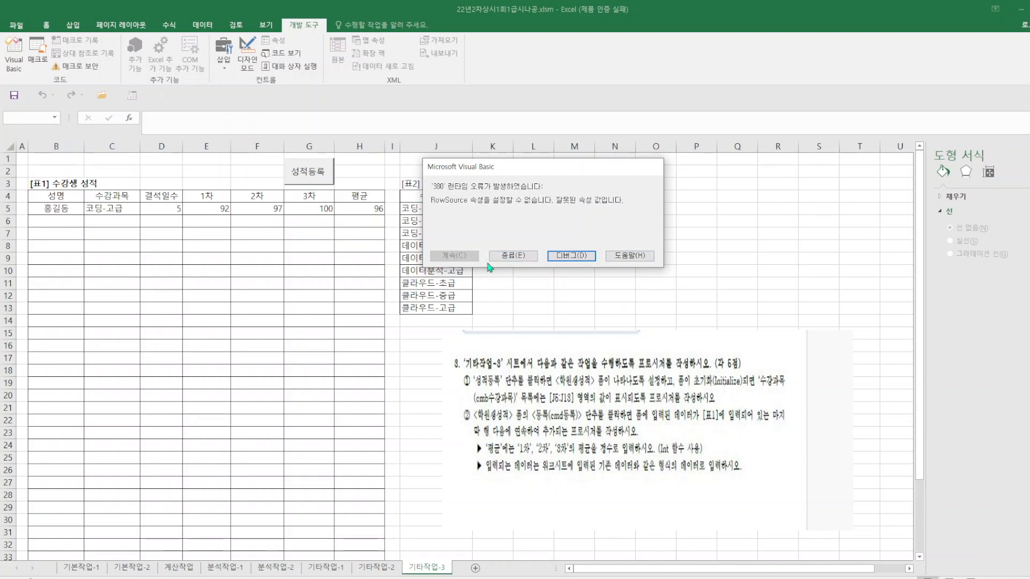
pyautogui.click(510, 256)
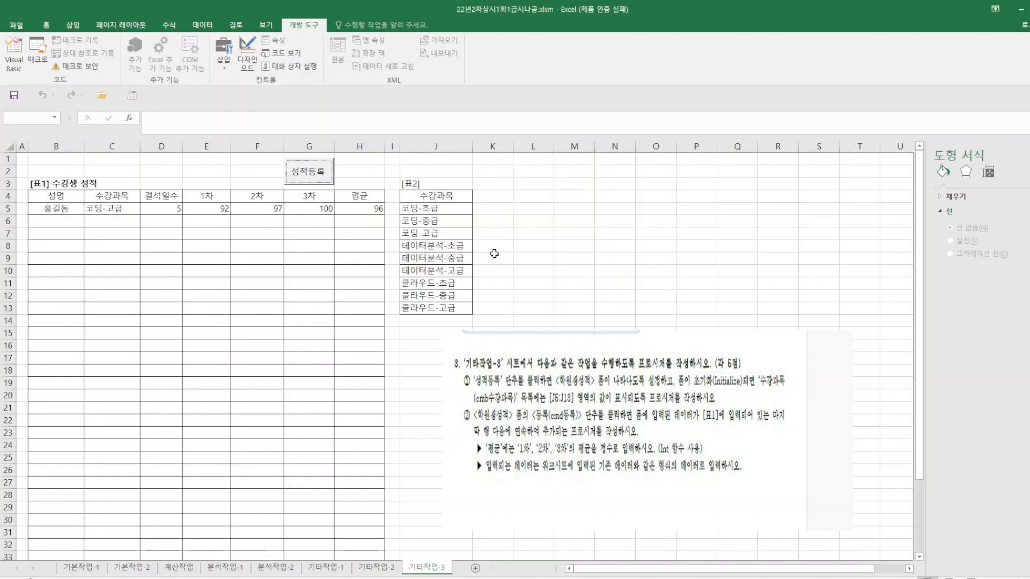
pyautogui.click(321, 180)
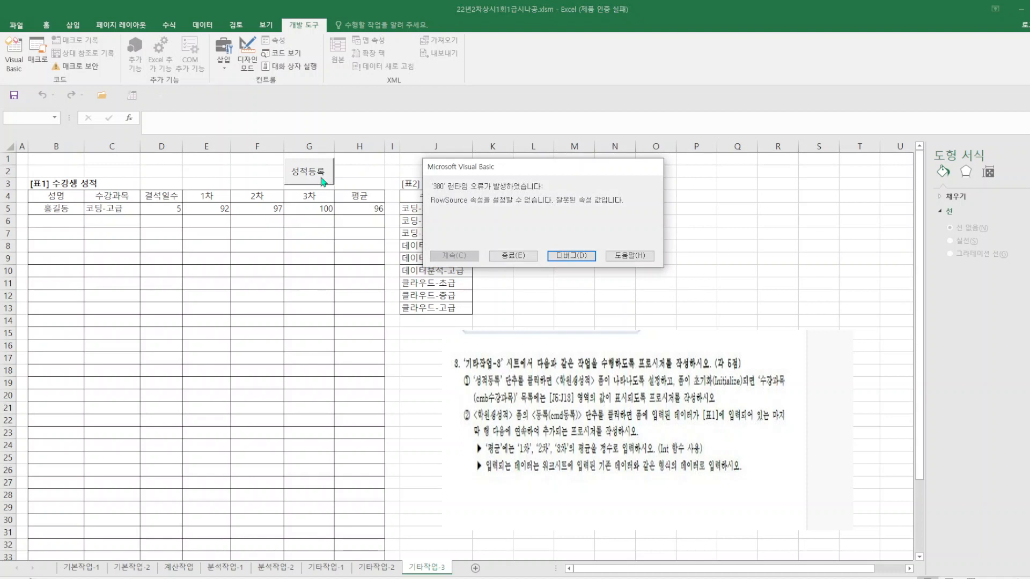
pyautogui.click(510, 256)
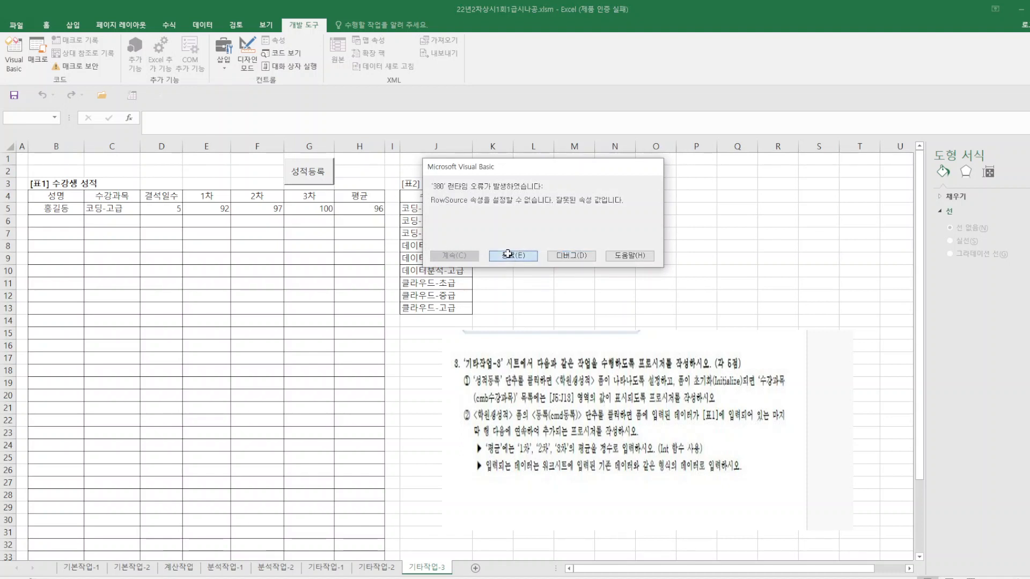
# Reopen the 학원생성적 form's code and correct the cmb수강과목 RowSource to "J5:J13" by removing the extra colon.
pyautogui.rightClick(288, 62)
pyautogui.click(208, 107)
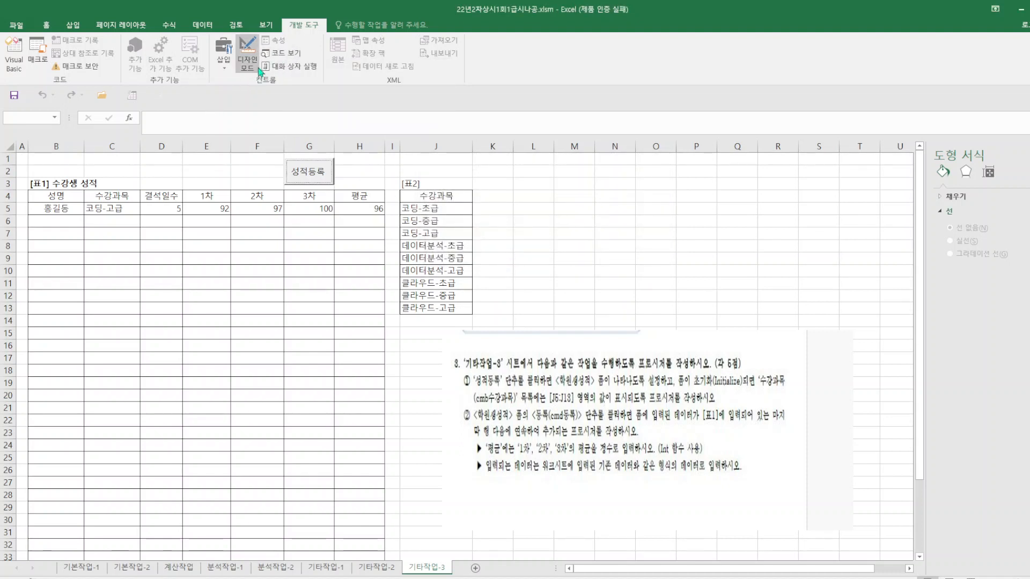
pyautogui.click(281, 53)
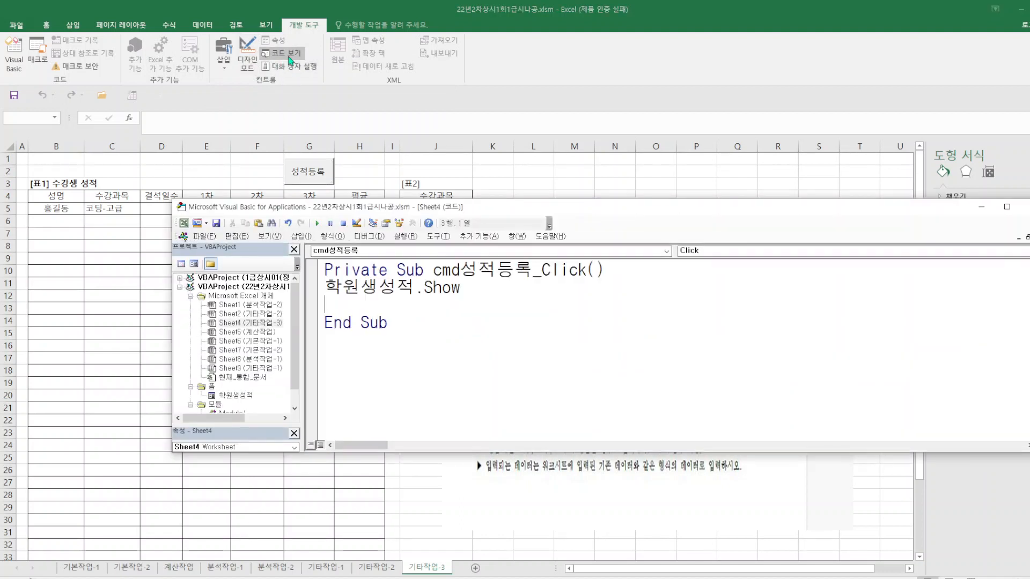
pyautogui.rightClick(246, 400)
pyautogui.click(274, 406)
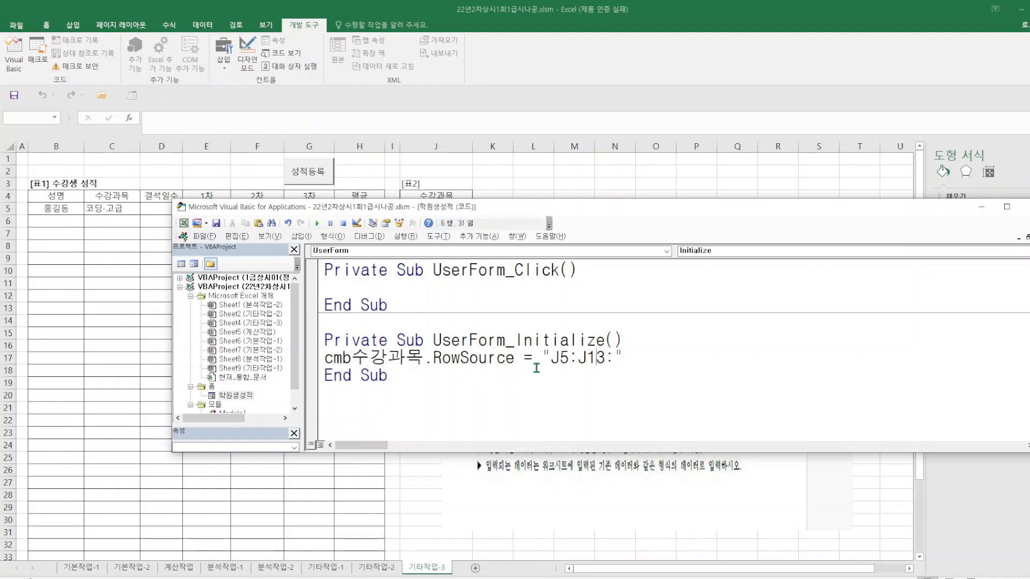
pyautogui.click(645, 357)
pyautogui.click(618, 357)
pyautogui.press('BackSpace')
# Return to the worksheet, run the 성적등록 button, check the form's 수강과목 list and close the form.
pyautogui.click(204, 236)
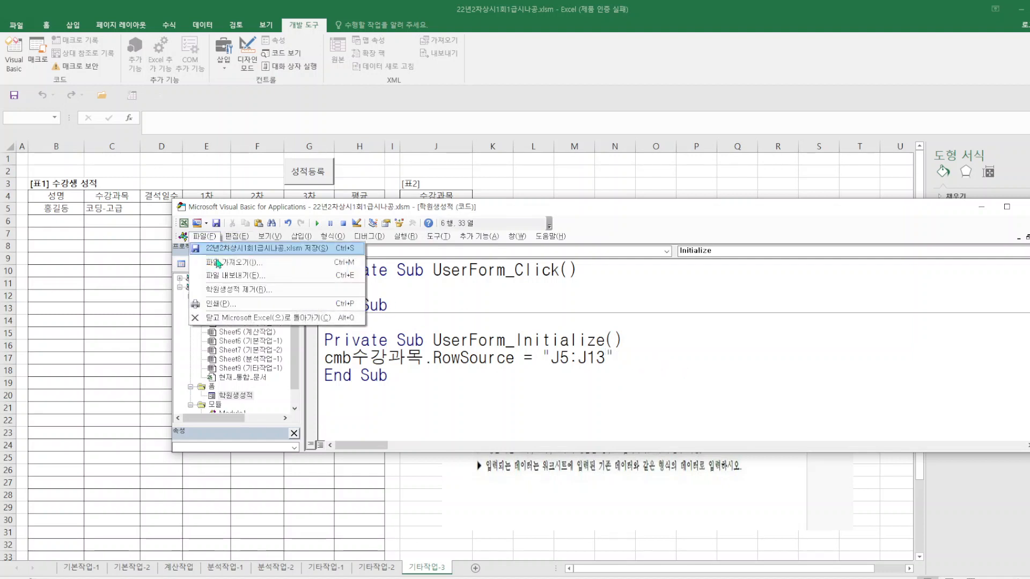
pyautogui.click(216, 318)
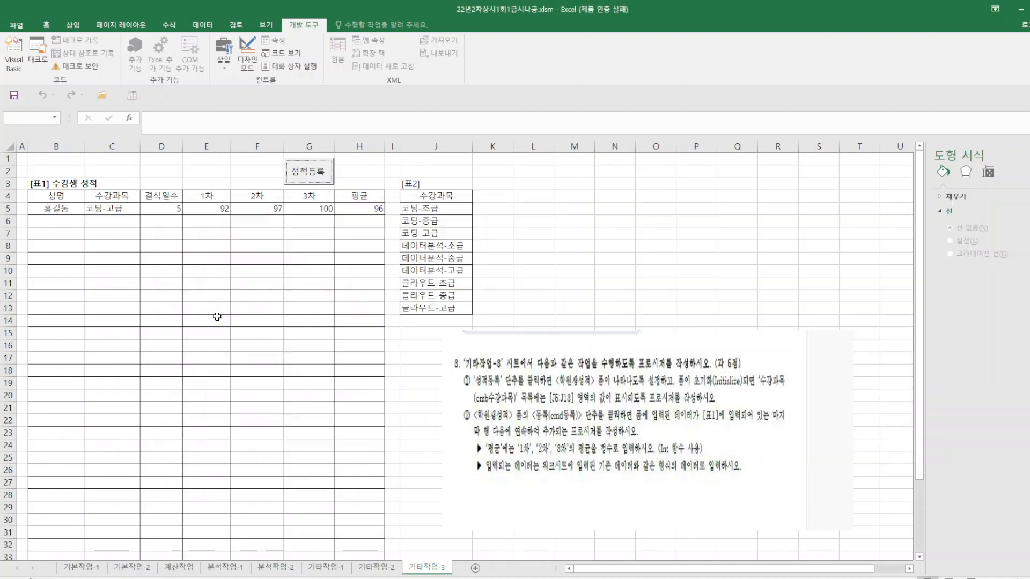
pyautogui.click(314, 179)
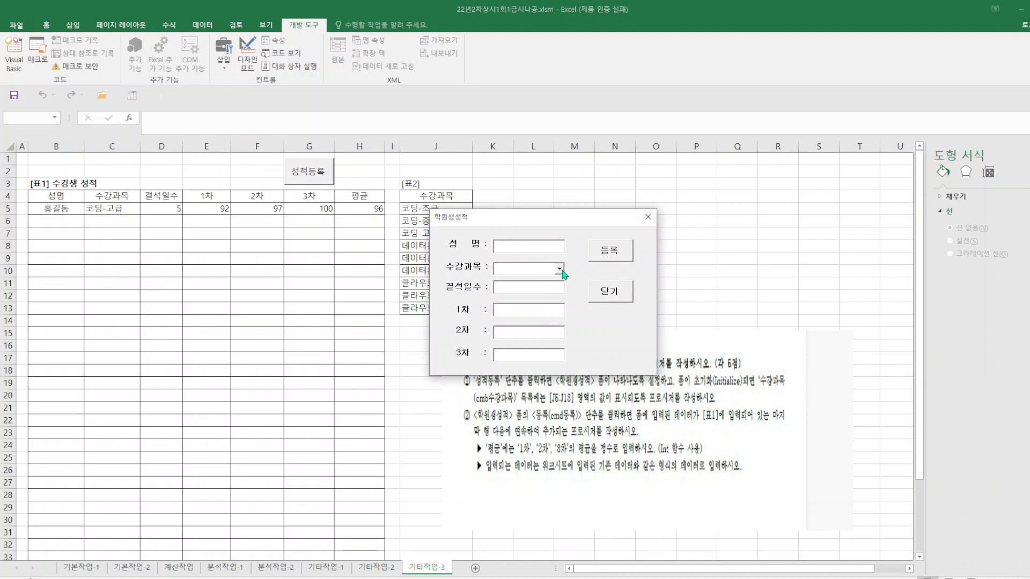
pyautogui.click(559, 269)
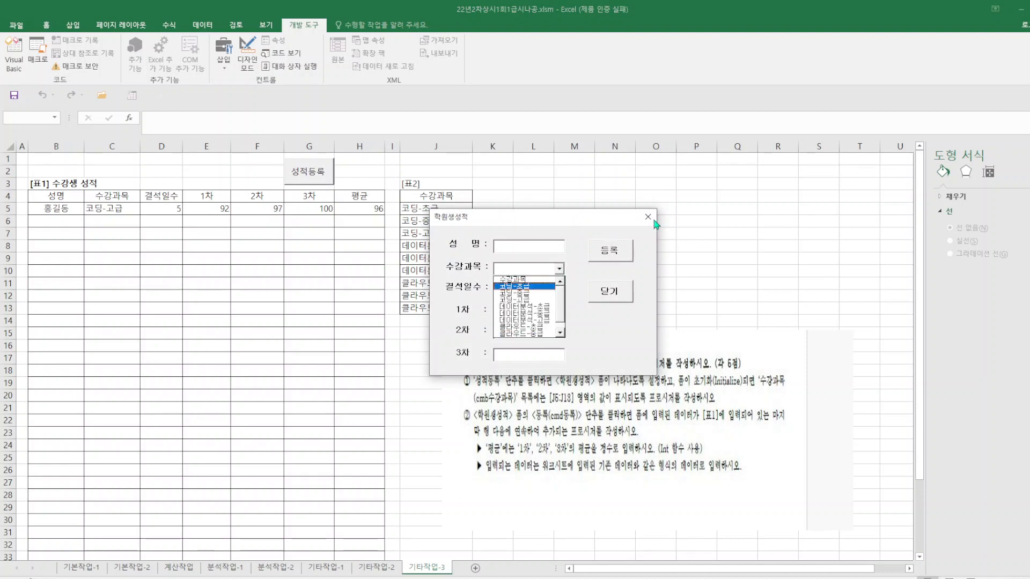
pyautogui.click(648, 217)
pyautogui.click(648, 216)
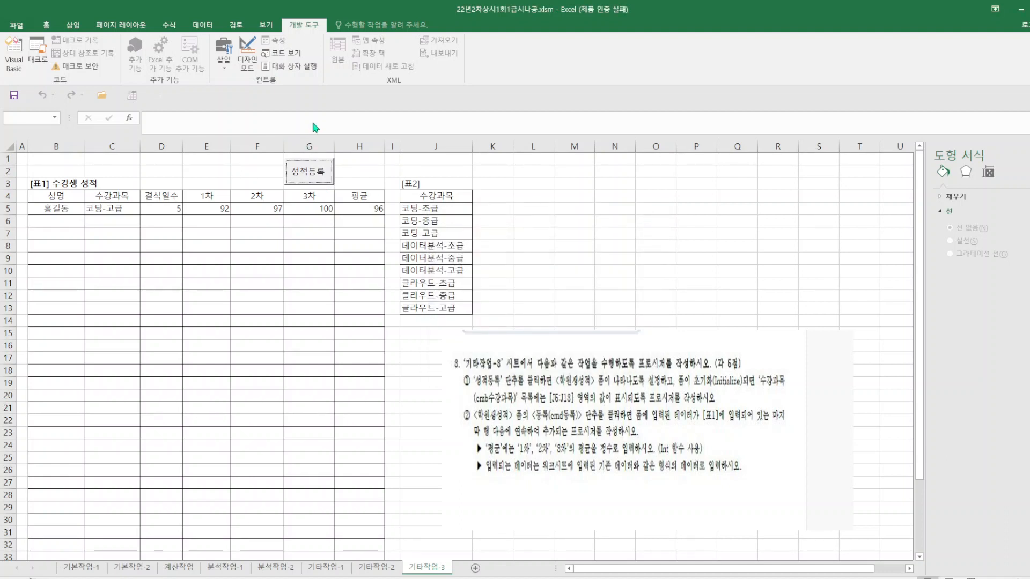
# Open the 학원생성적 form design in the code editor and create the Click procedure of its 닫기 button.
pyautogui.click(293, 53)
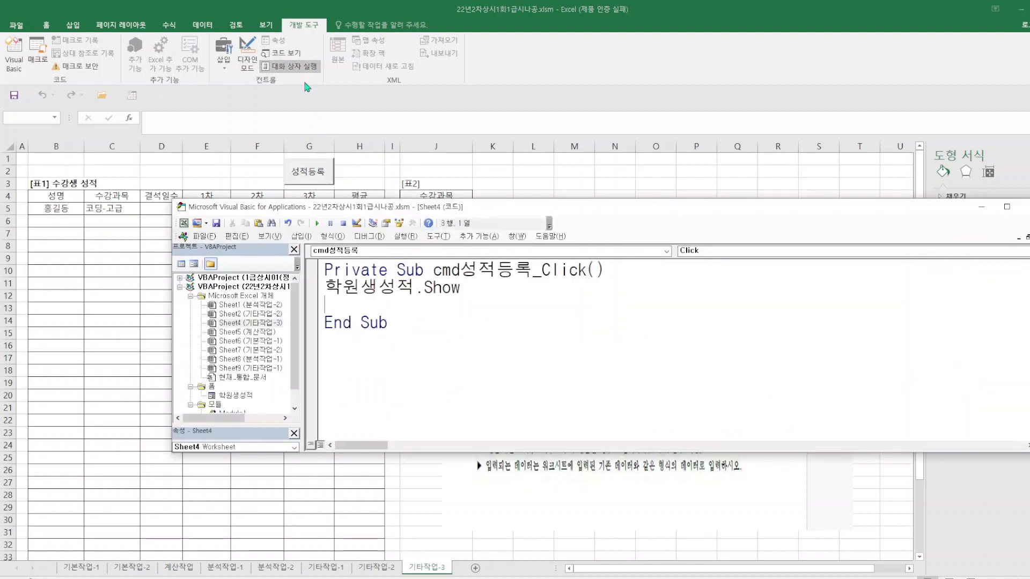
pyautogui.doubleClick(235, 395)
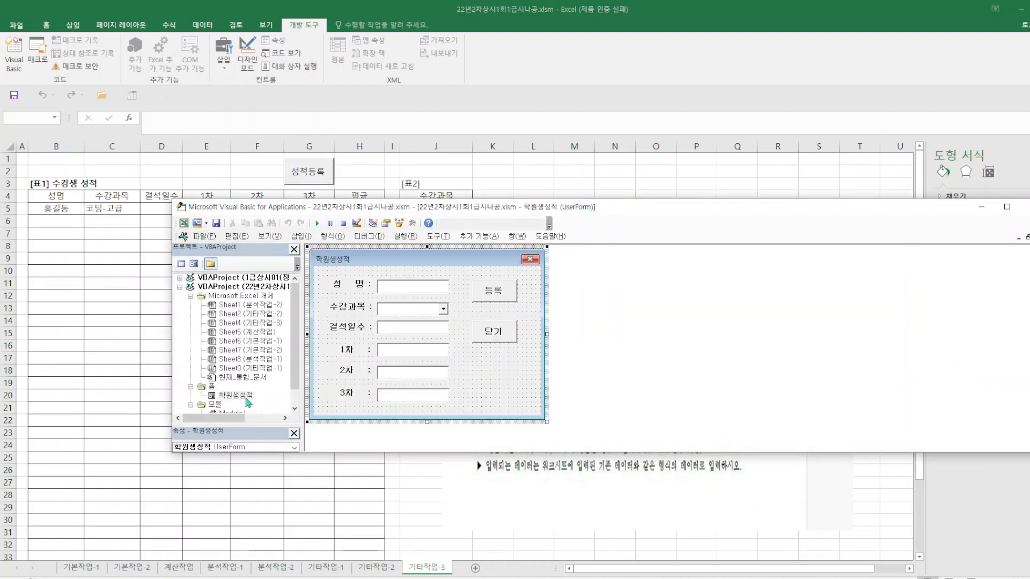
pyautogui.click(498, 336)
pyautogui.doubleClick(499, 336)
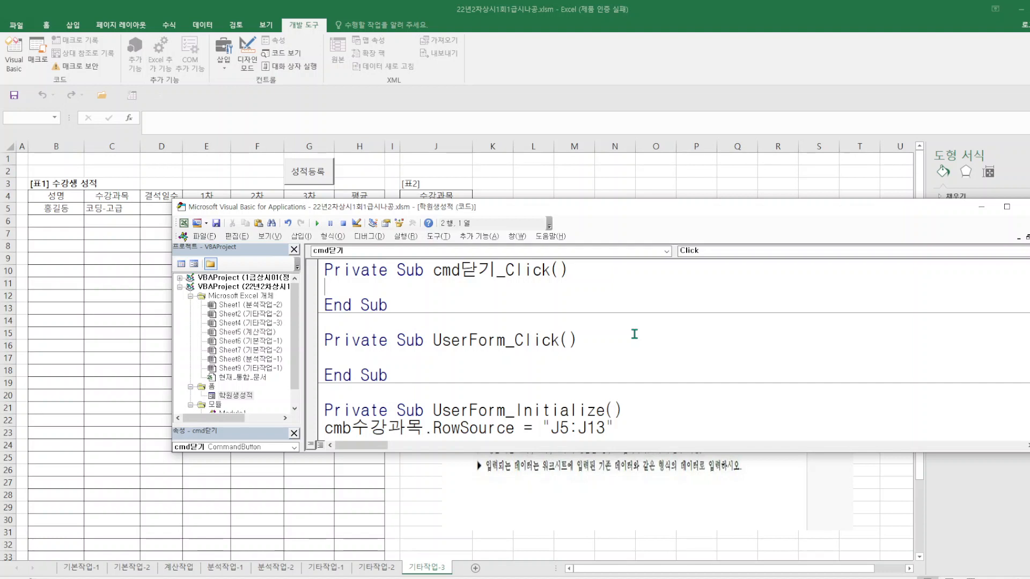
# In cmd닫기_Click, write MsgBox Time, vbOKOnly followed by Unload Me to show the time and close the form.
pyautogui.write('msgbox')
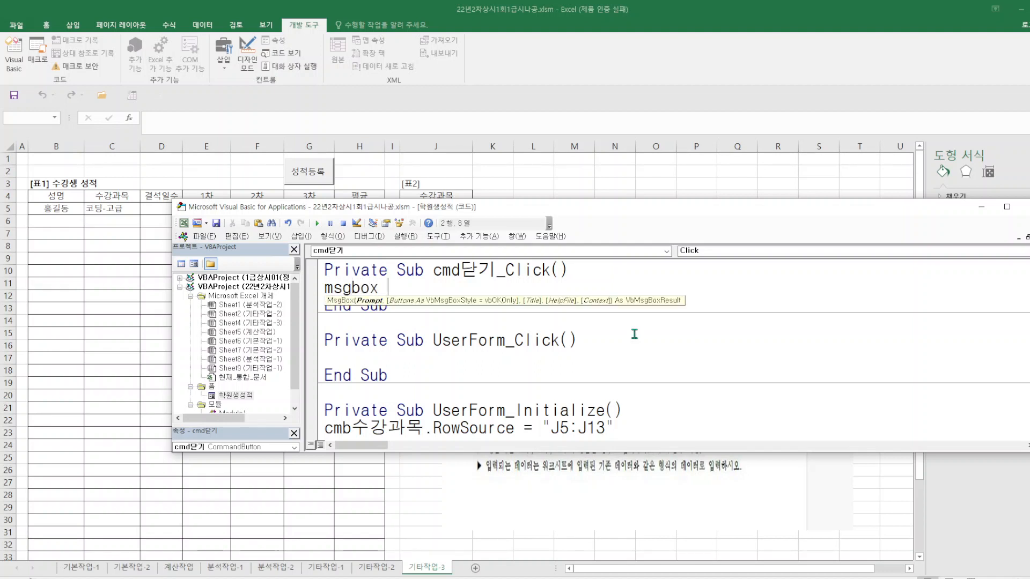
pyautogui.write(' time')
pyautogui.write(',')
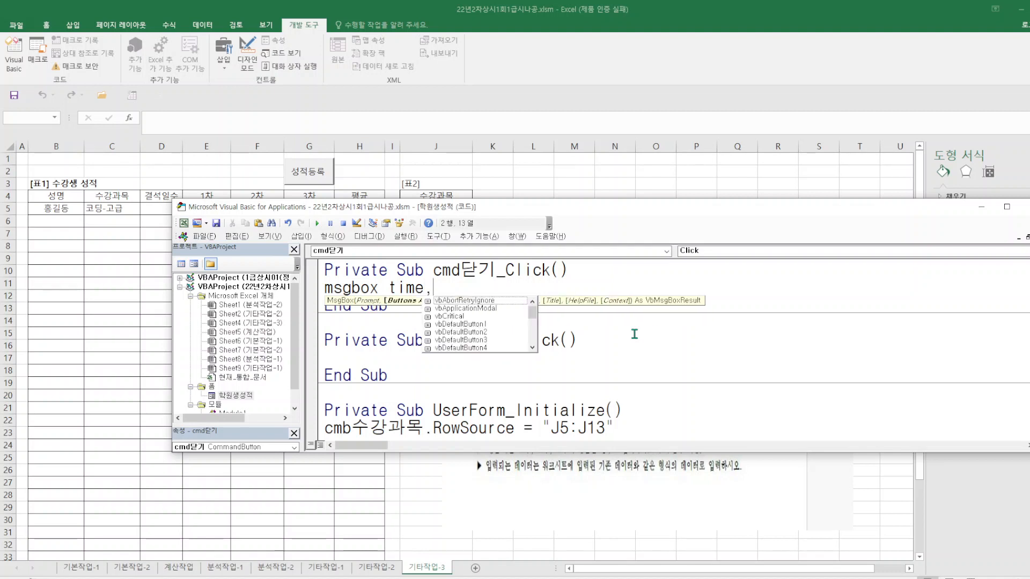
pyautogui.write('v')
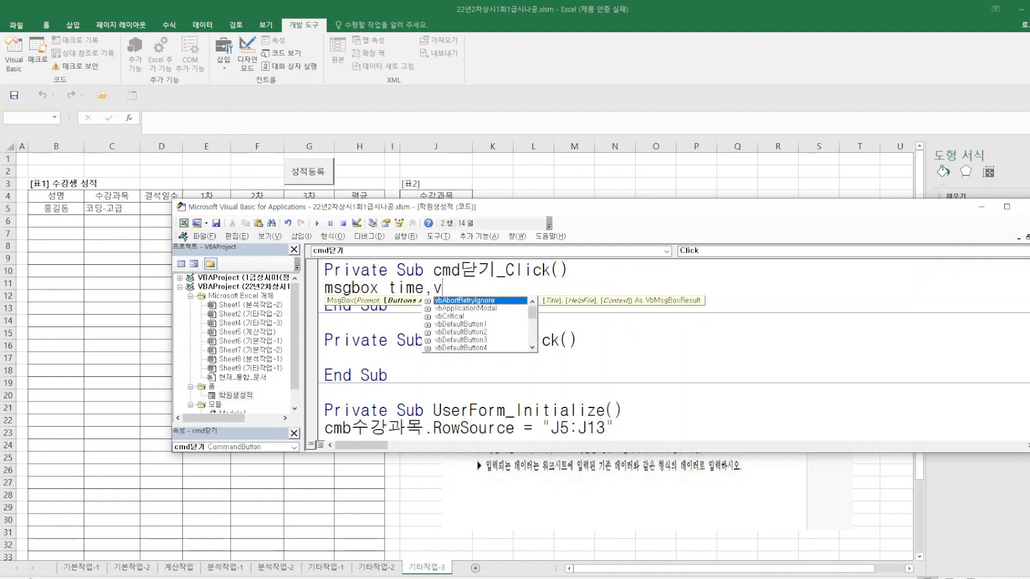
pyautogui.write('bo')
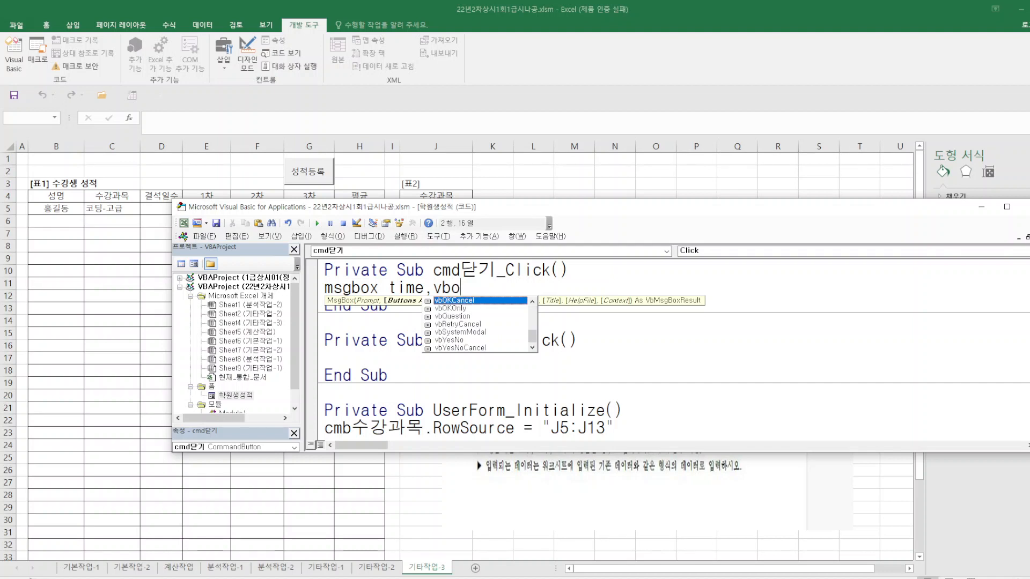
pyautogui.doubleClick(458, 309)
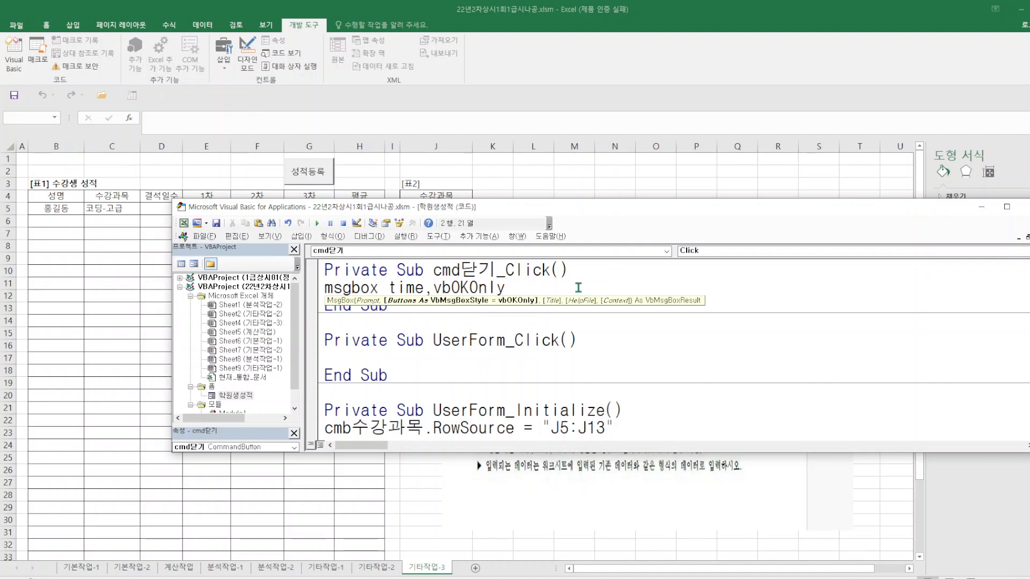
pyautogui.press('Return')
pyautogui.write('unloa')
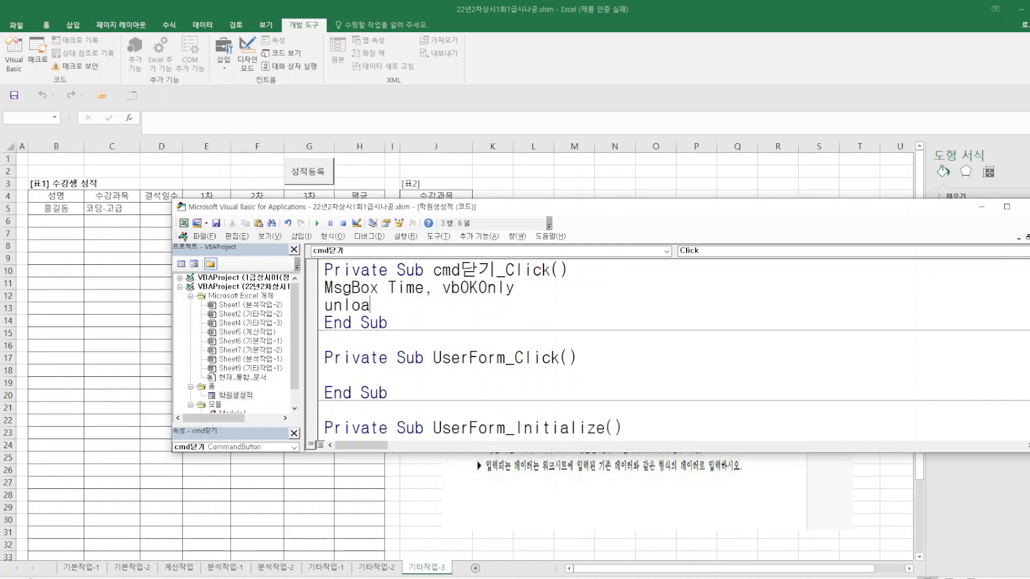
pyautogui.write('d me')
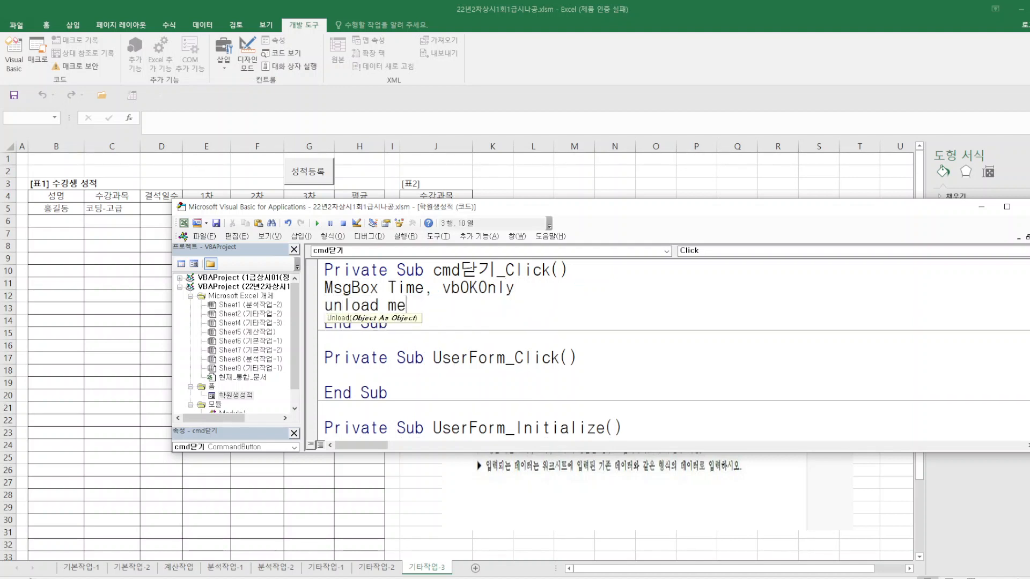
# Close the code editor and open the 학원생성적 form from the worksheet with the 성적등록 button.
pyautogui.click(204, 236)
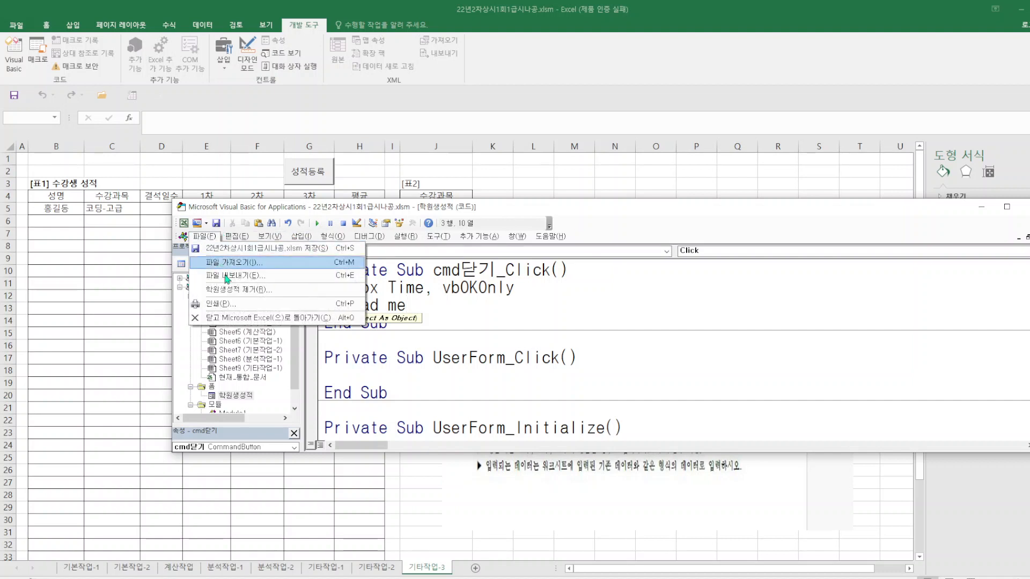
pyautogui.click(234, 318)
pyautogui.click(311, 174)
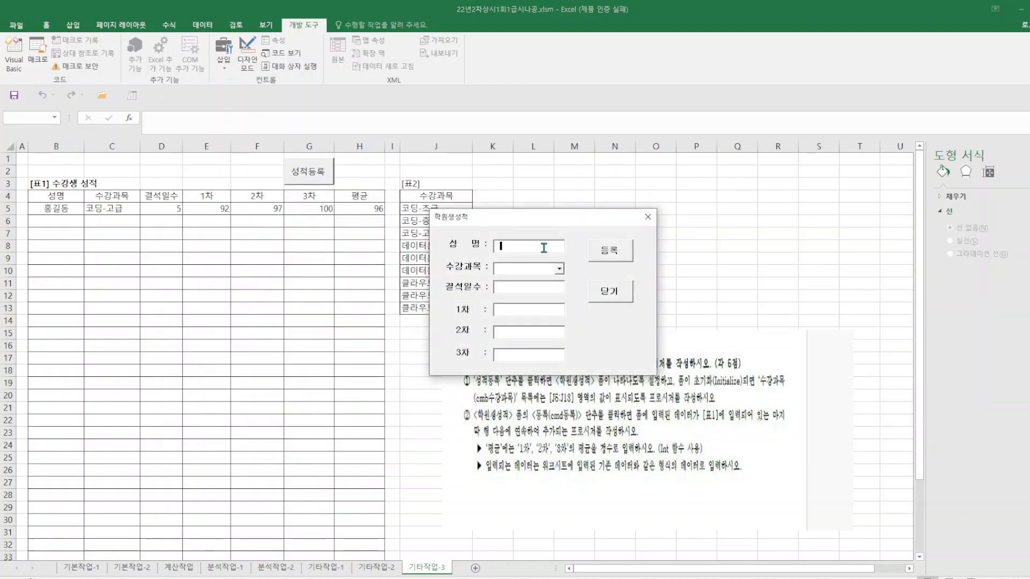
# Test the form's 닫기 button and dismiss its time message, reopen the form with 성적등록 and close it.
pyautogui.click(619, 297)
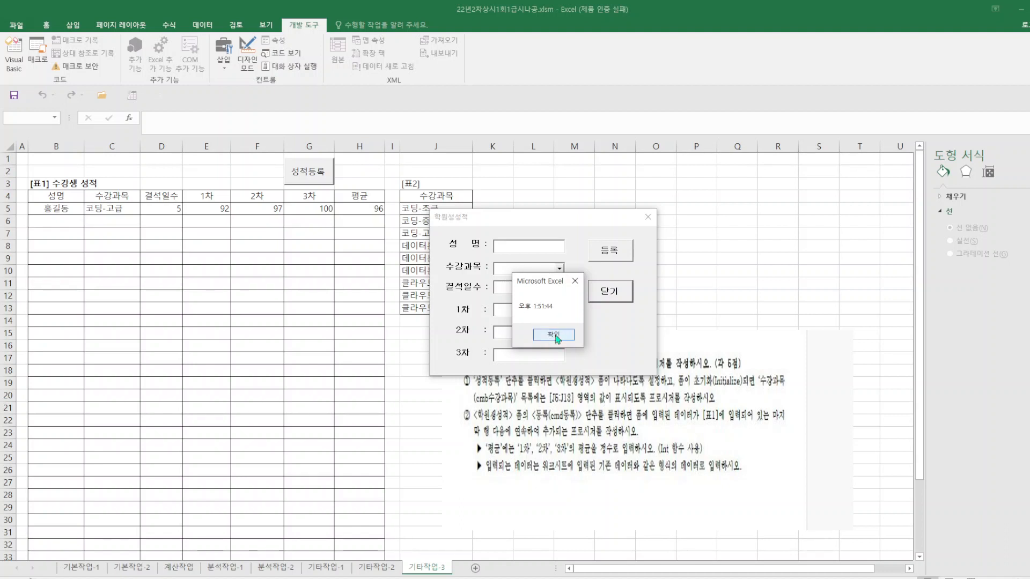
pyautogui.click(555, 336)
pyautogui.click(309, 182)
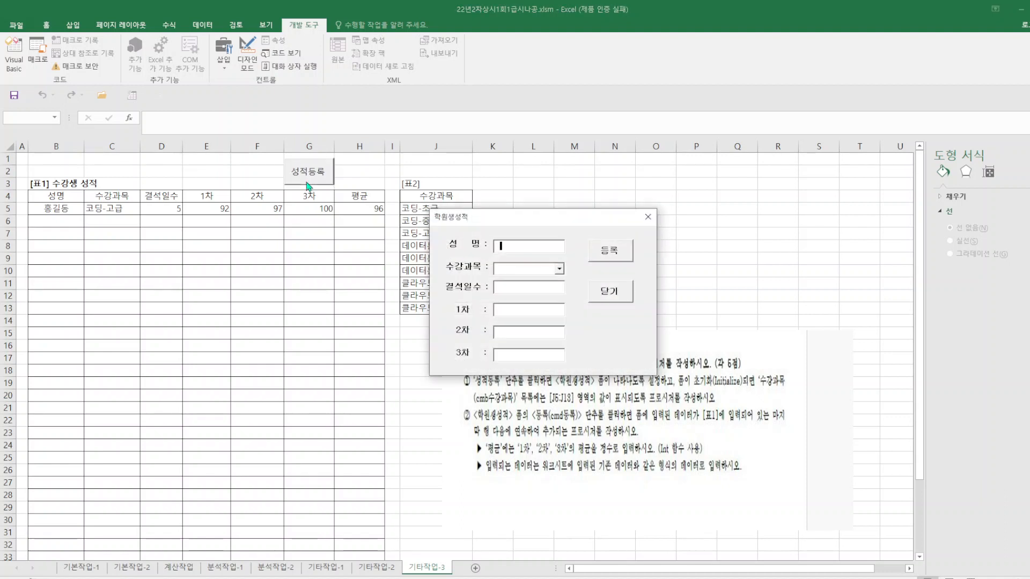
pyautogui.click(648, 217)
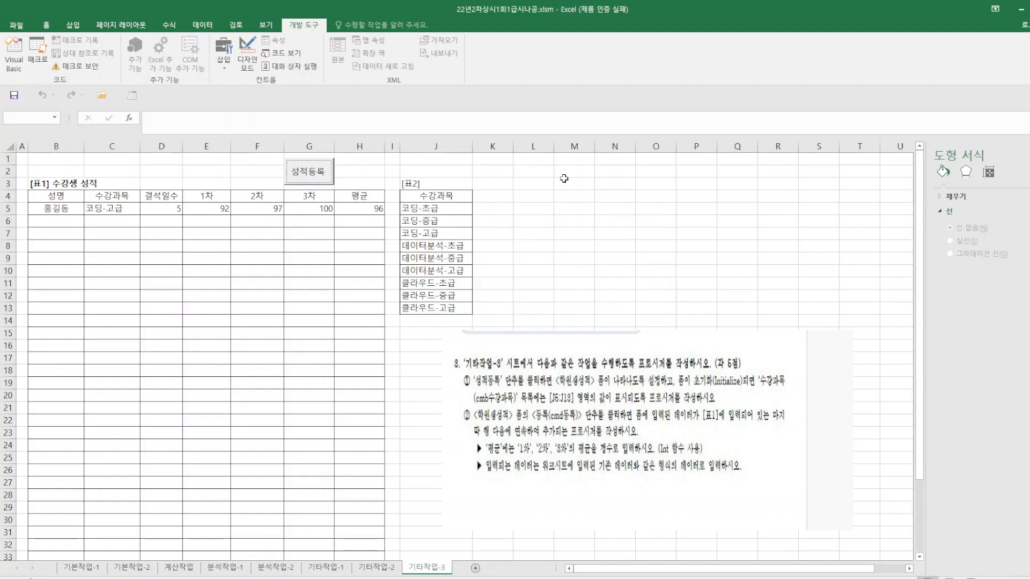
# Open the code editor and display the code of the 학원생성적 form in the 22년2차상시1회1급시나공 project.
pyautogui.click(280, 53)
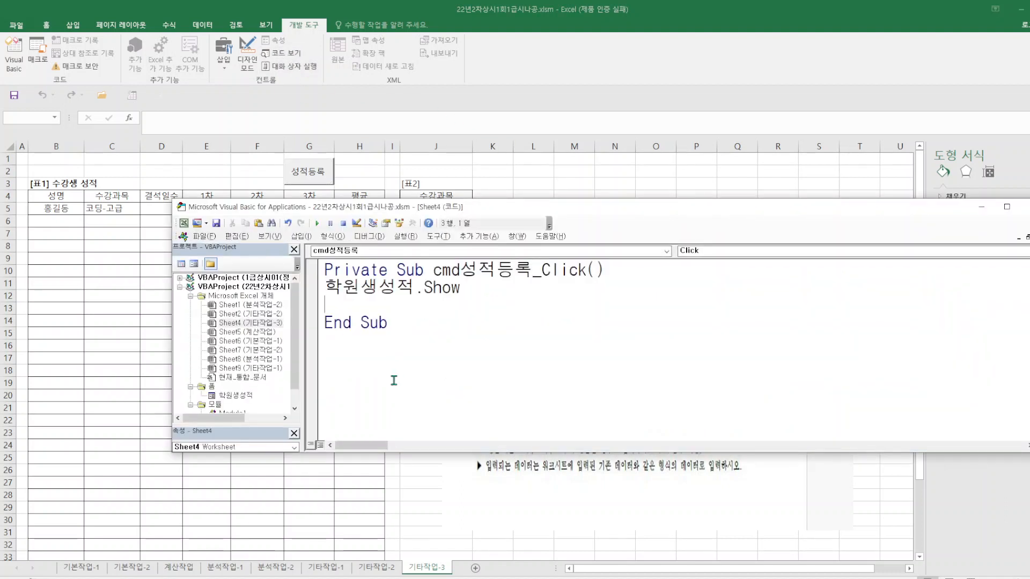
pyautogui.moveTo(296, 386); pyautogui.dragTo(293, 412)
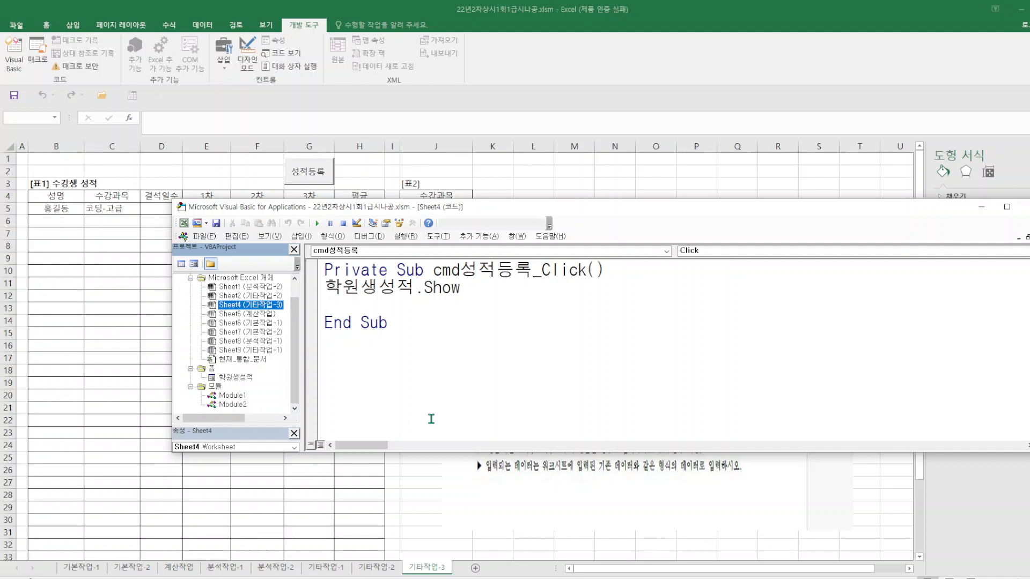
pyautogui.rightClick(244, 380)
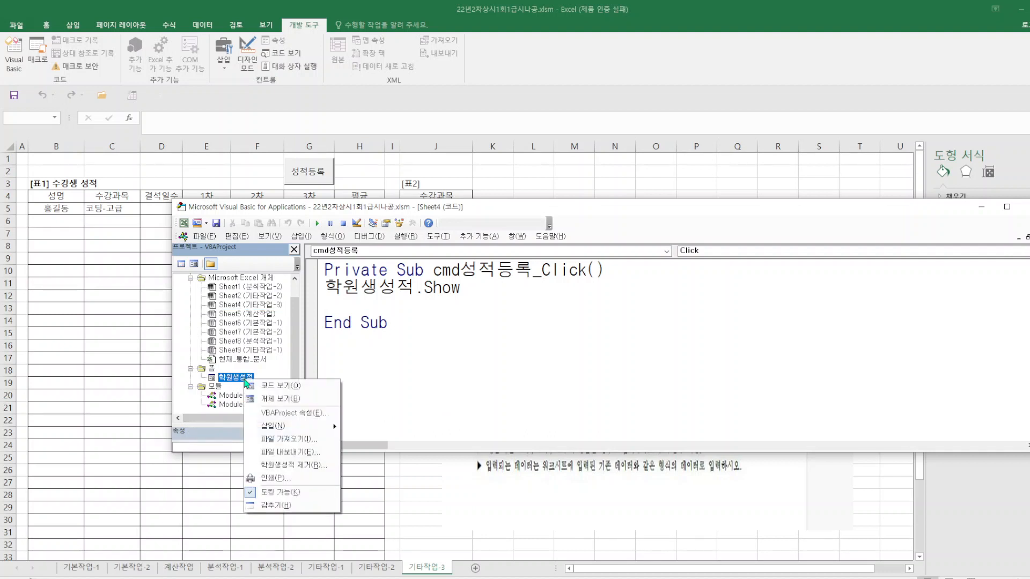
pyautogui.click(280, 385)
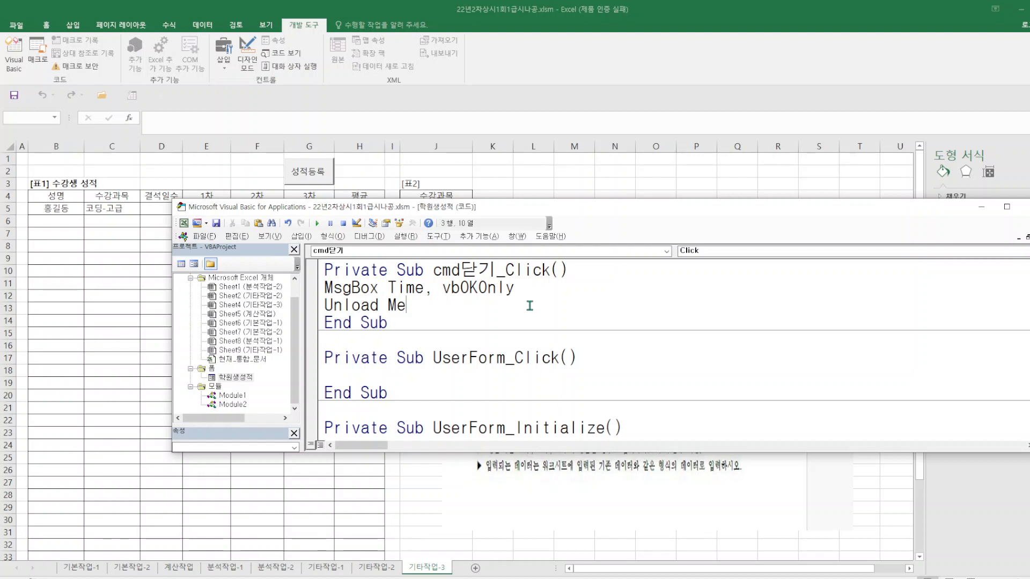
# In cmd닫기_Click, add the text "폼종료" after vbOKOnly on the MsgBox line.
pyautogui.write(':v')
pyautogui.write(':\\')
pyautogui.write('"포')
pyautogui.press('BackSpace')
pyautogui.press('BackSpace')
pyautogui.press('BackSpace')
pyautogui.press('BackSpace')
pyautogui.press('BackSpace')
pyautogui.write('"폼종')
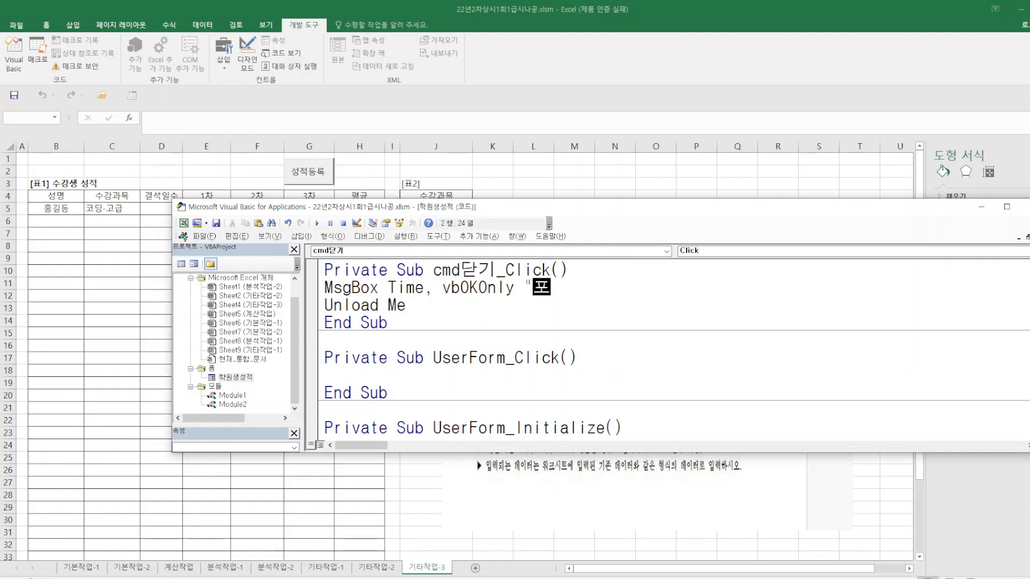
pyautogui.write('료"')
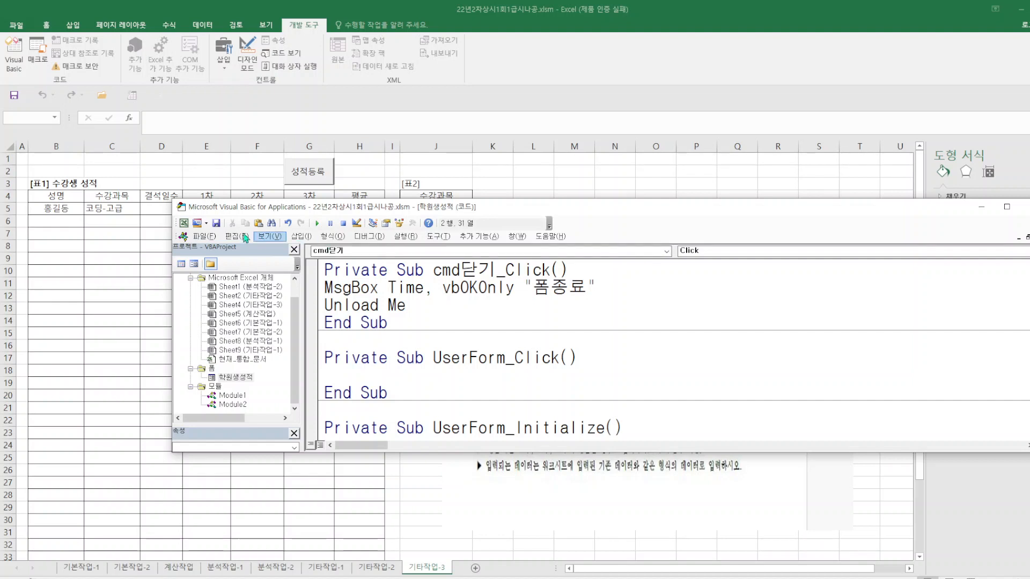
# Return to the worksheet, open the form with 성적등록 and test its 닫기 button.
pyautogui.click(204, 236)
pyautogui.click(243, 318)
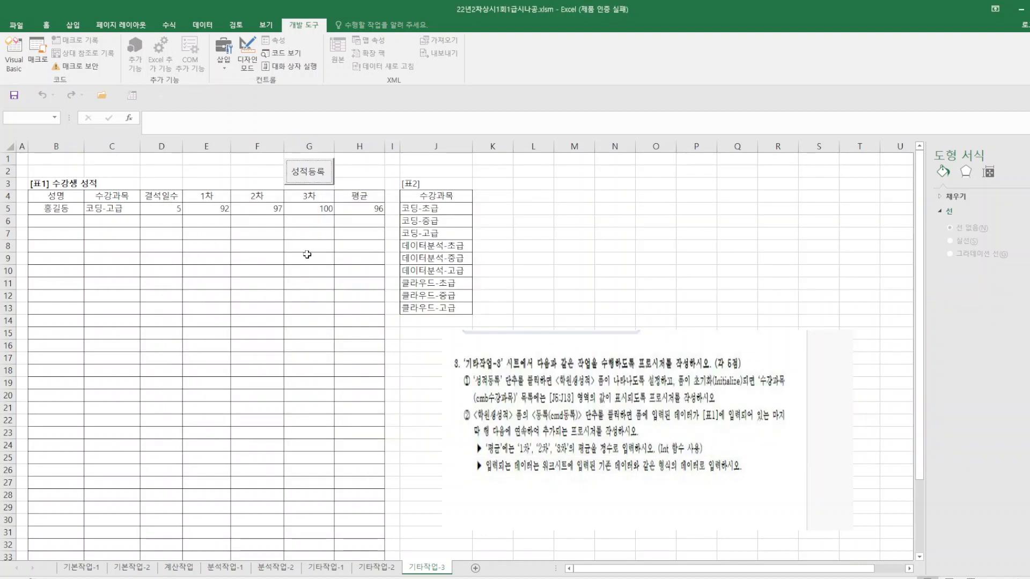
pyautogui.click(316, 179)
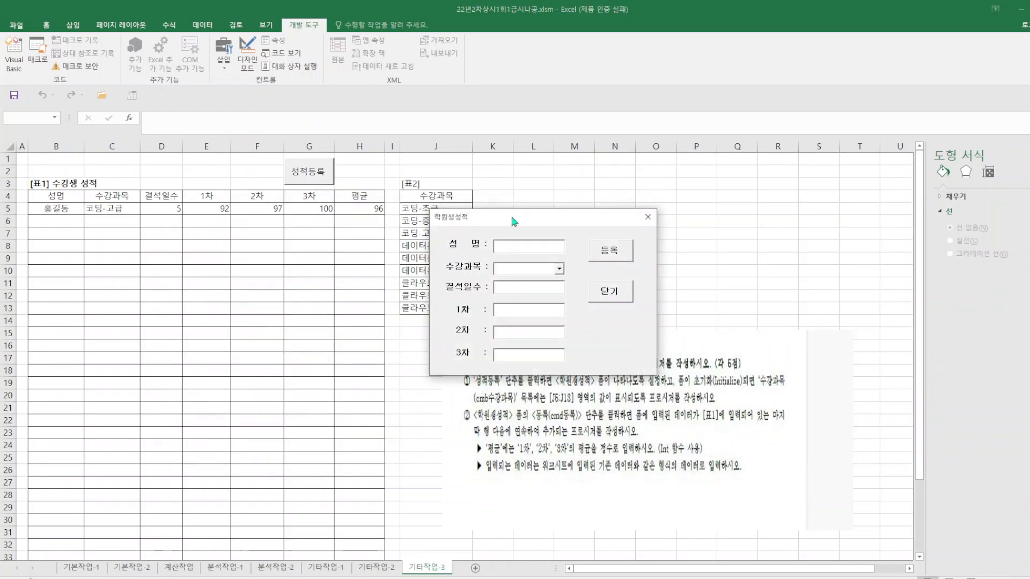
pyautogui.click(610, 292)
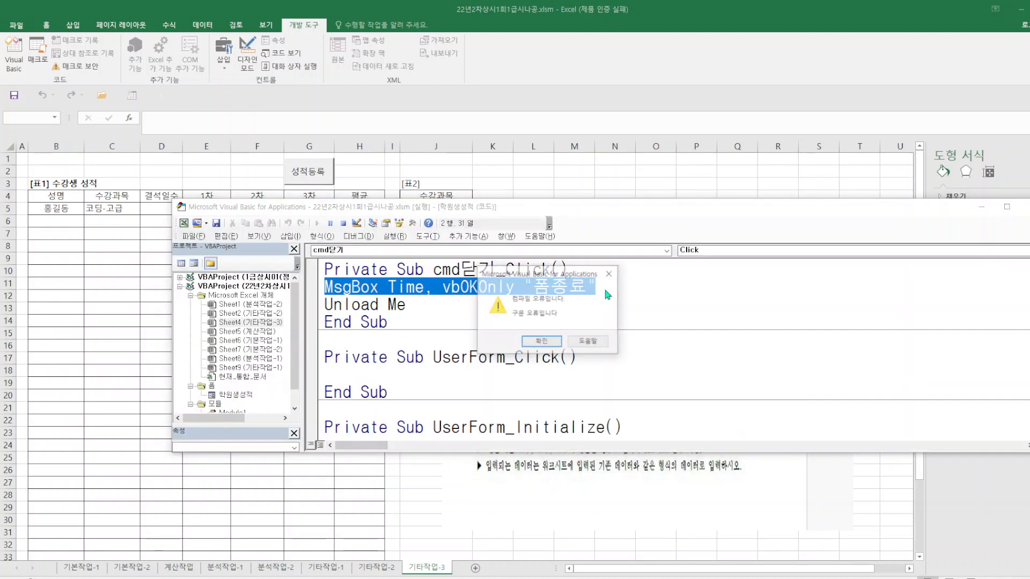
pyautogui.click(538, 341)
pyautogui.click(534, 309)
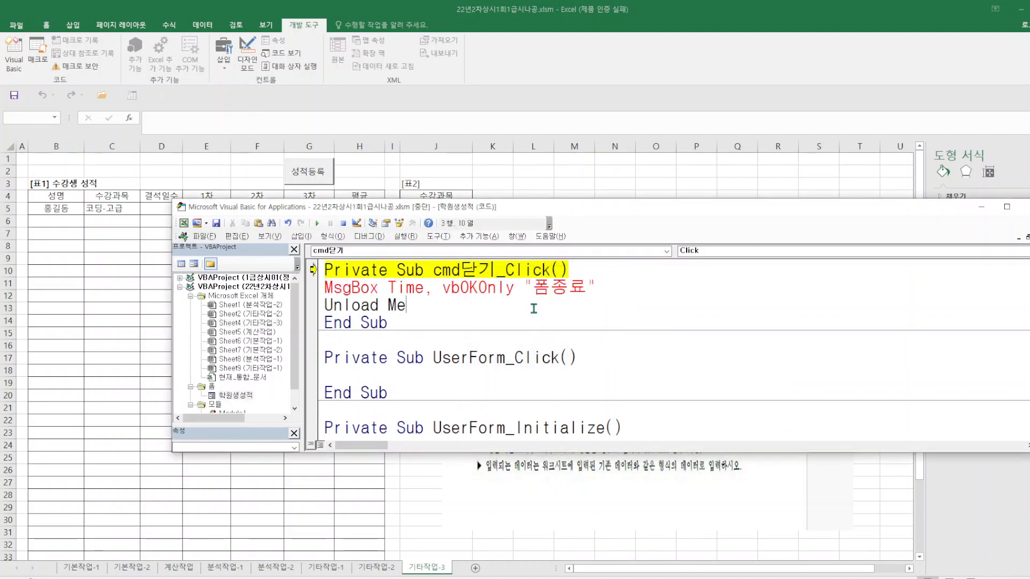
# Insert a comma between vbOKOnly and "폼종료" on the MsgBox line, and return to the worksheet, stopping the debugger.
pyautogui.click(519, 289)
pyautogui.press('BackSpace')
pyautogui.write(',')
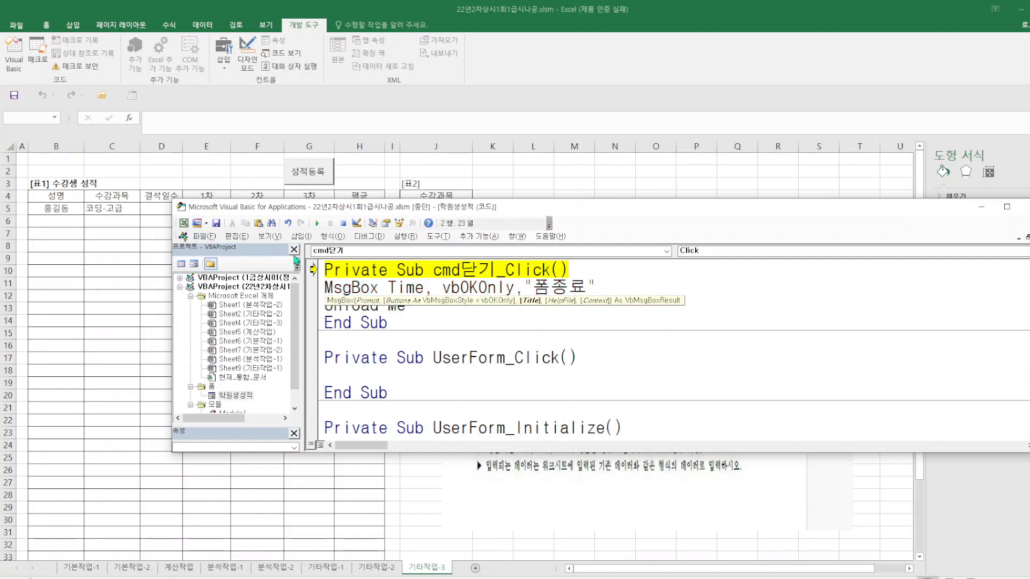
pyautogui.click(205, 236)
pyautogui.click(250, 318)
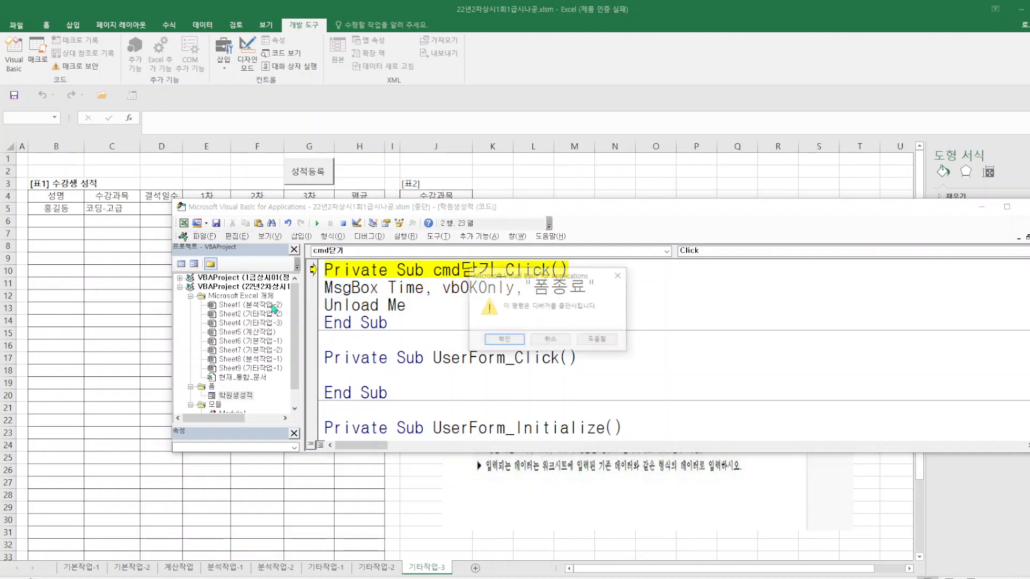
pyautogui.click(504, 340)
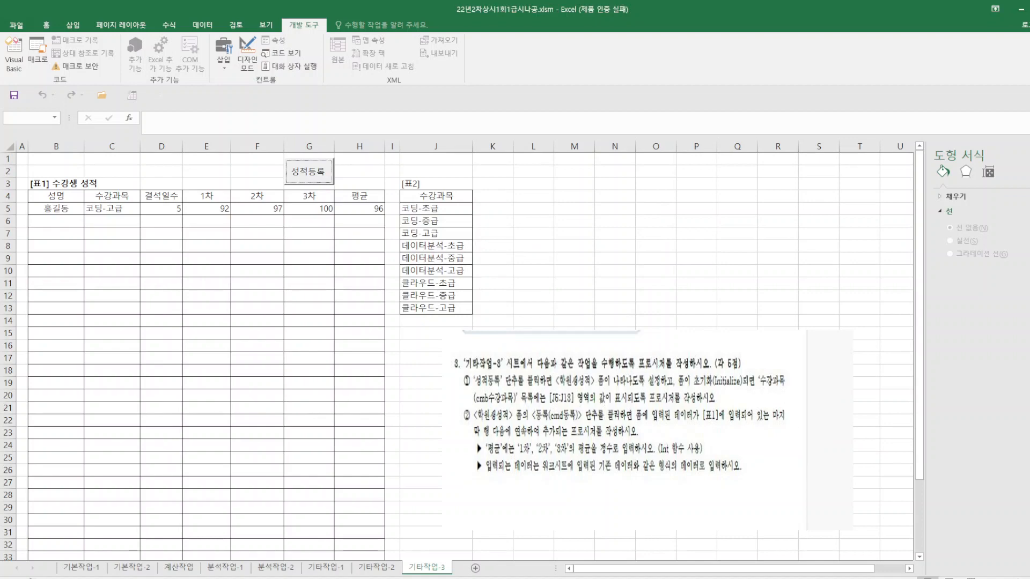
# Switch to the 1급상시01(정답).xlsm workbook, open its form from 기타작업-3 with 성적등록 and test its 닫기 button.
pyautogui.click(652, 578)
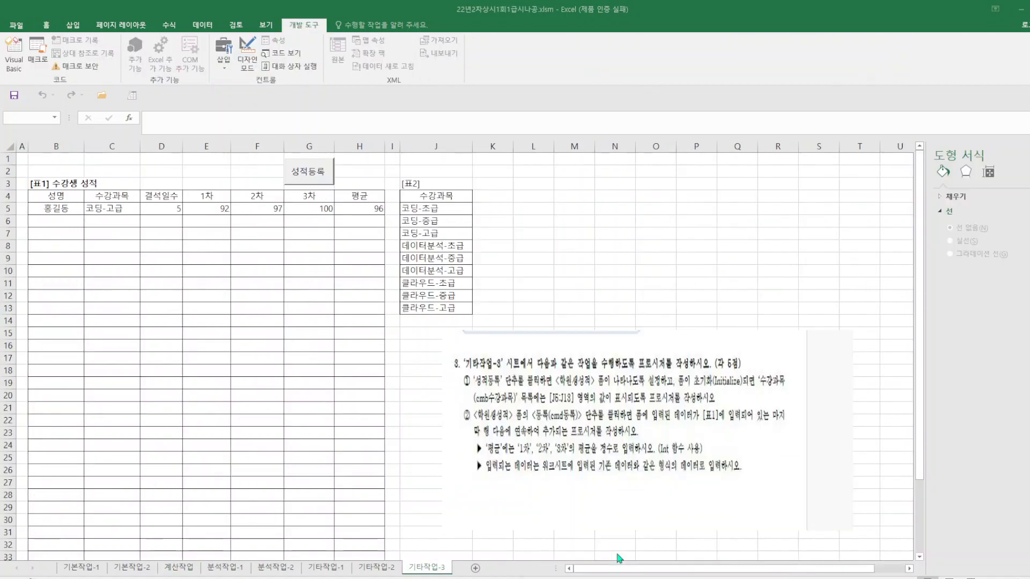
pyautogui.click(616, 549)
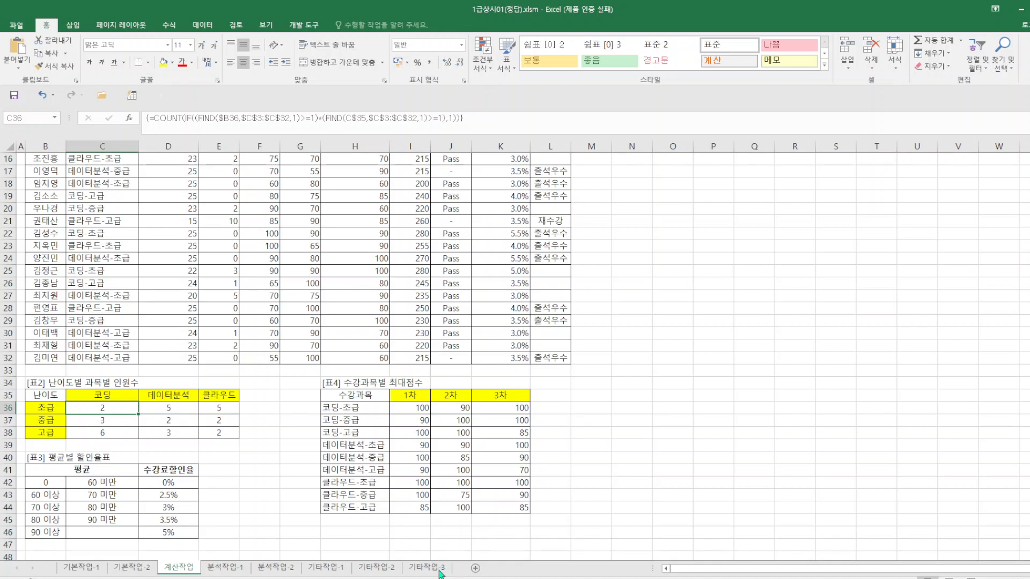
pyautogui.click(438, 572)
pyautogui.click(317, 177)
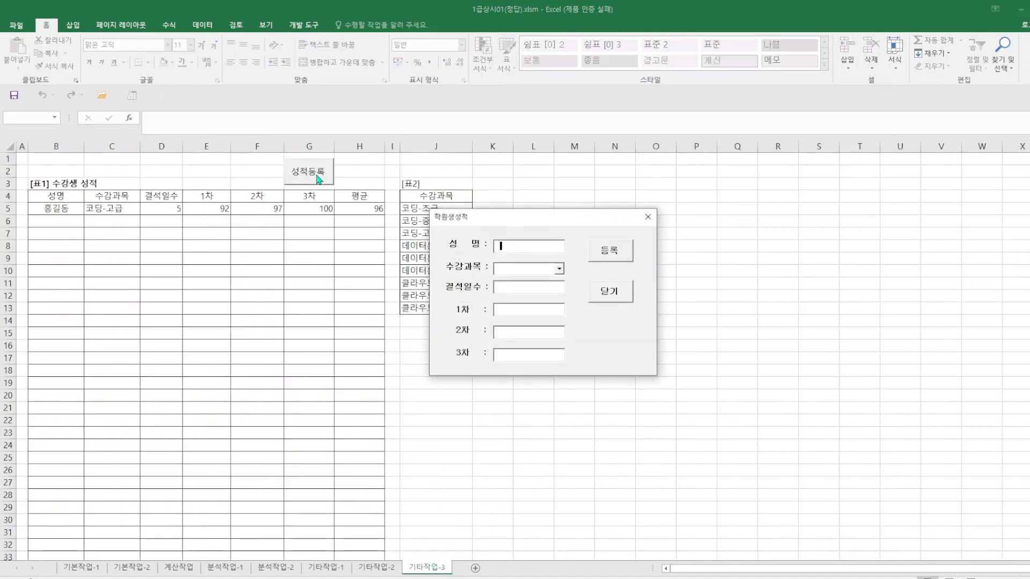
pyautogui.click(620, 294)
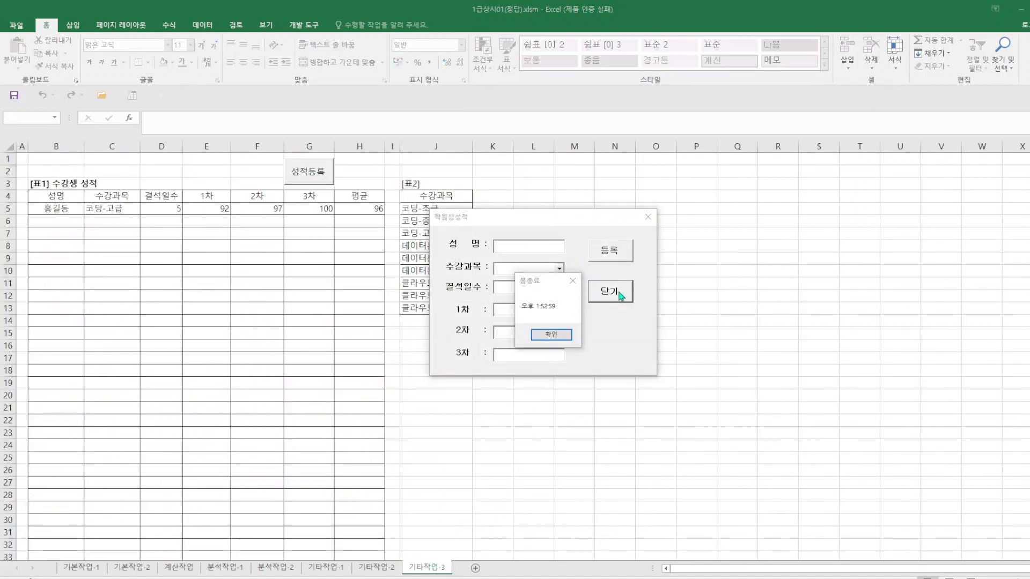
pyautogui.click(573, 280)
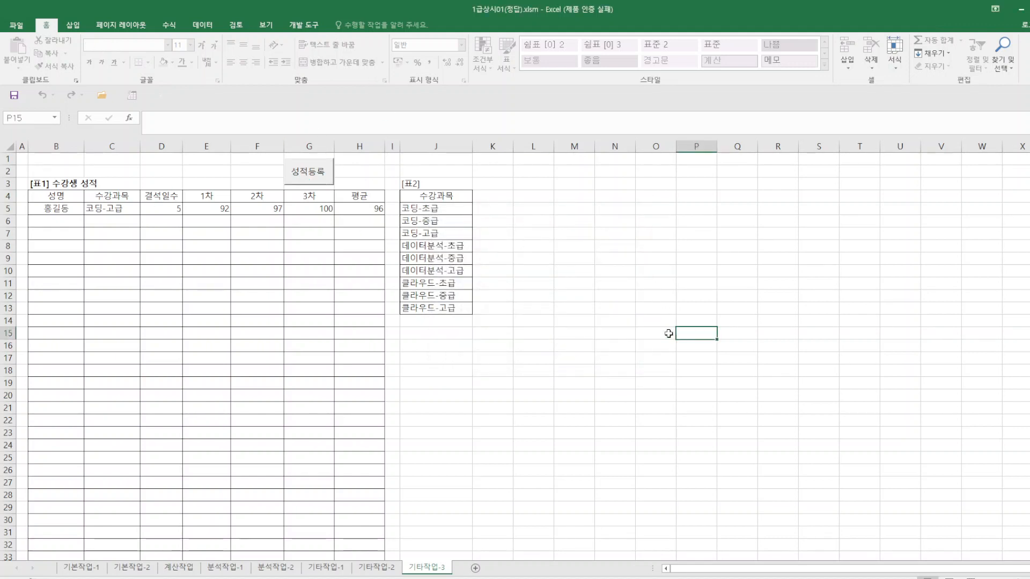
# Examine the 학원생성적 form's code in the 1급상시01(정답) project, and minimize the code editor.
pyautogui.click(305, 27)
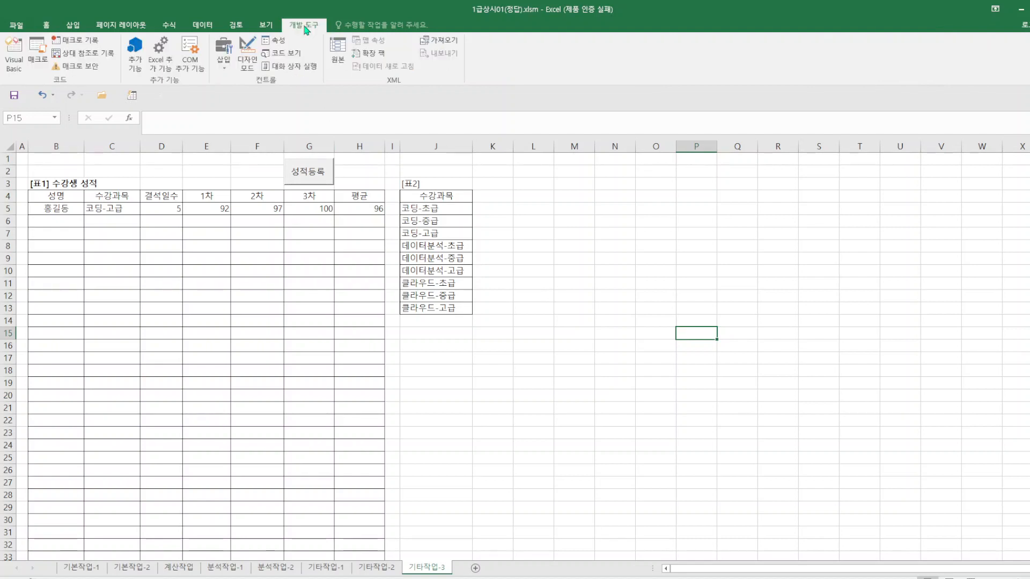
pyautogui.click(298, 54)
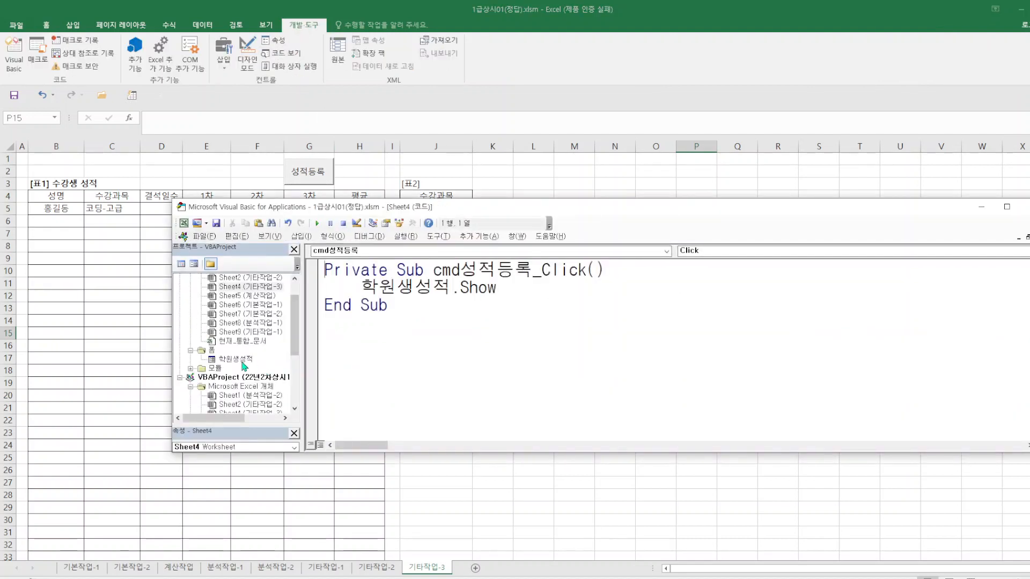
pyautogui.moveTo(299, 355); pyautogui.dragTo(301, 406)
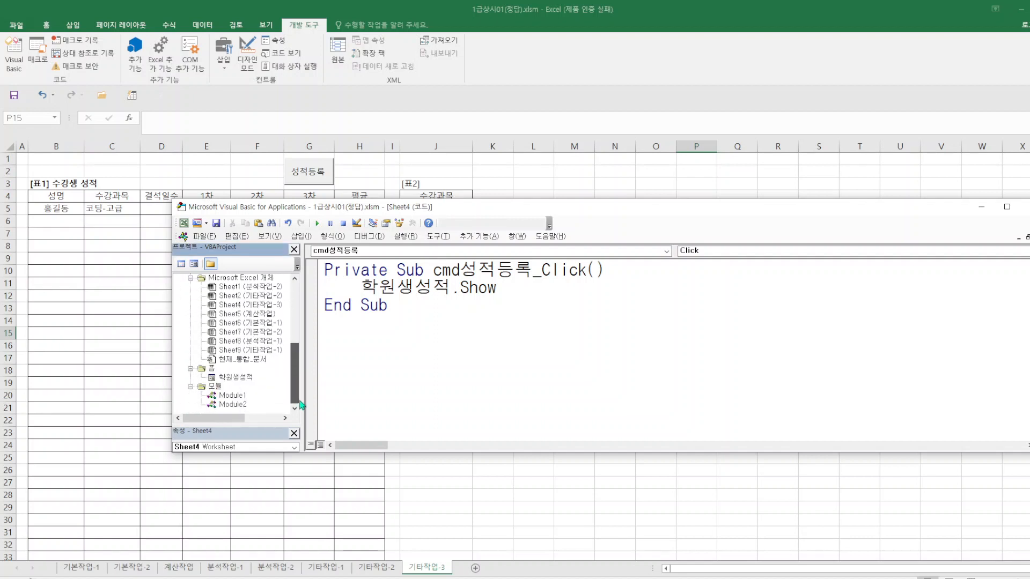
pyautogui.rightClick(244, 382)
pyautogui.click(271, 385)
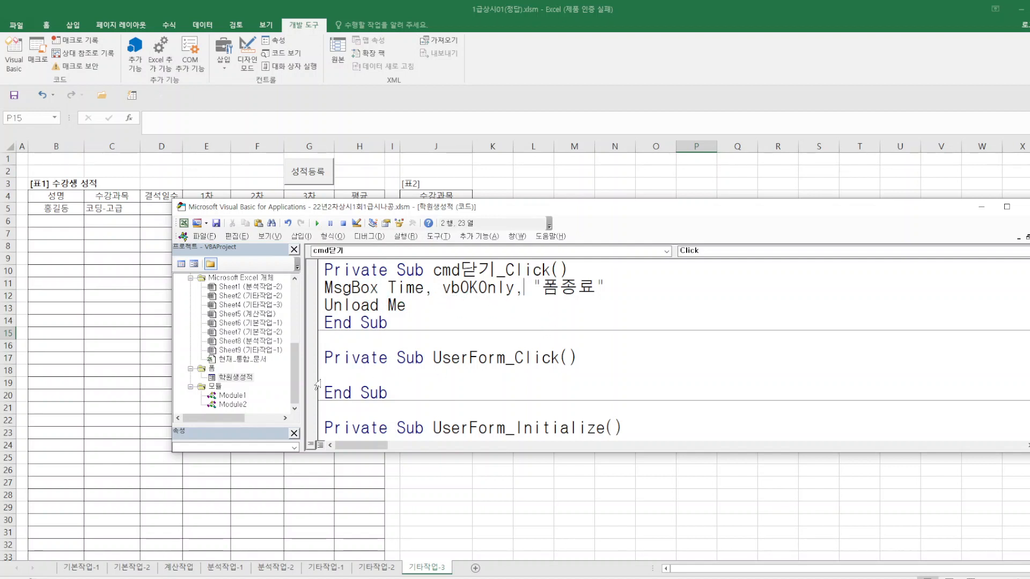
pyautogui.click(235, 377)
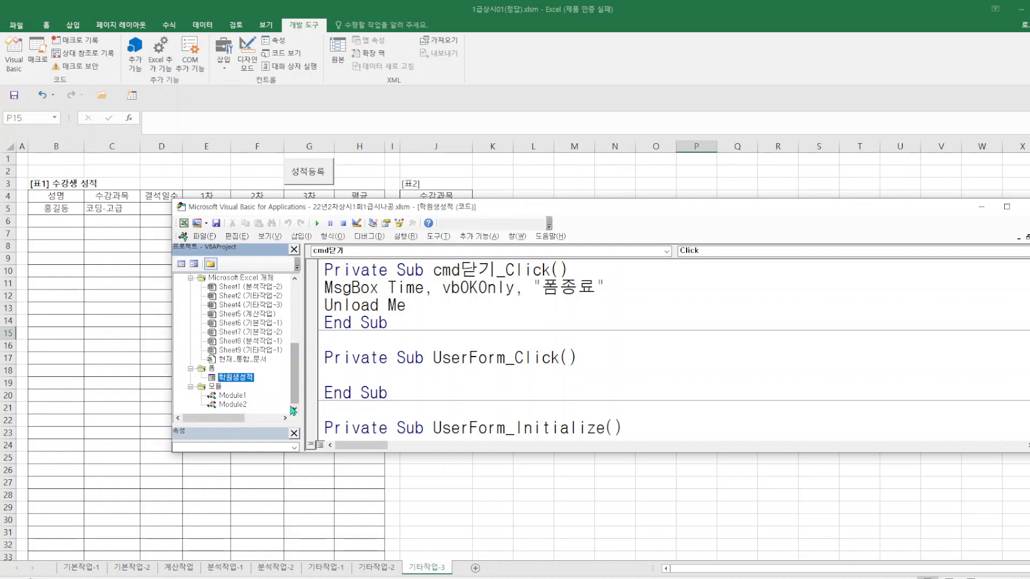
pyautogui.moveTo(295, 375); pyautogui.dragTo(299, 325)
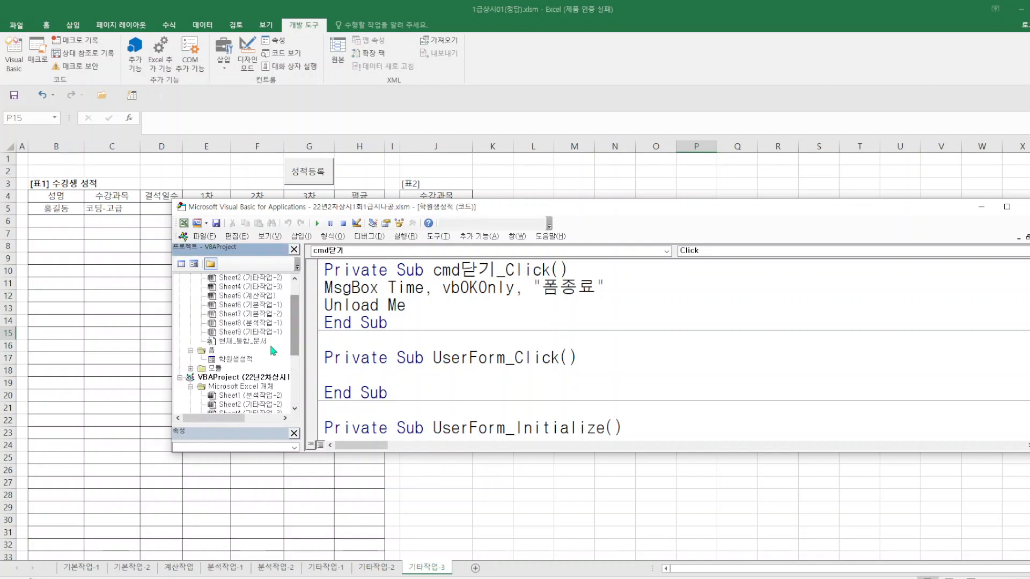
pyautogui.rightClick(244, 360)
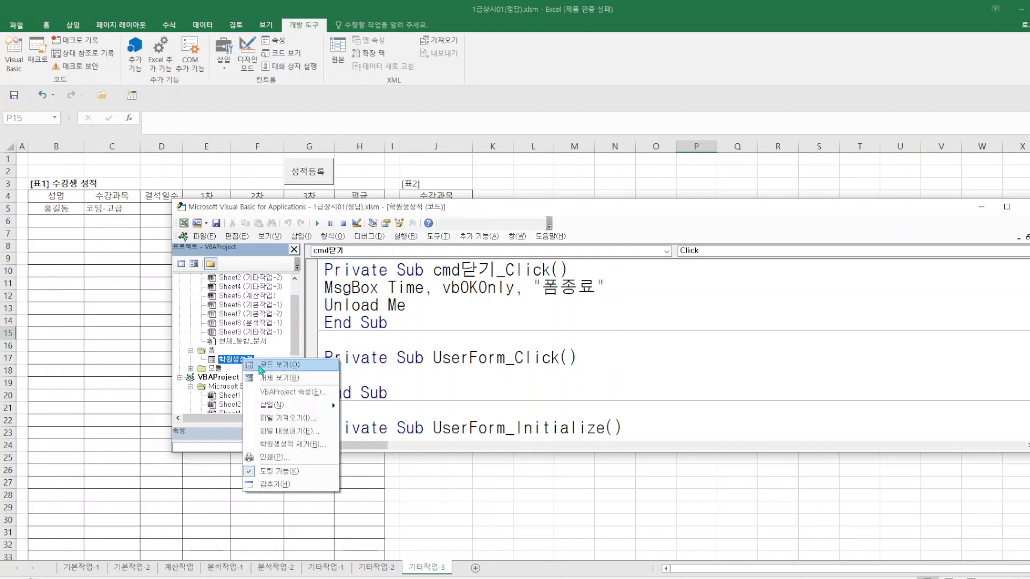
pyautogui.click(260, 366)
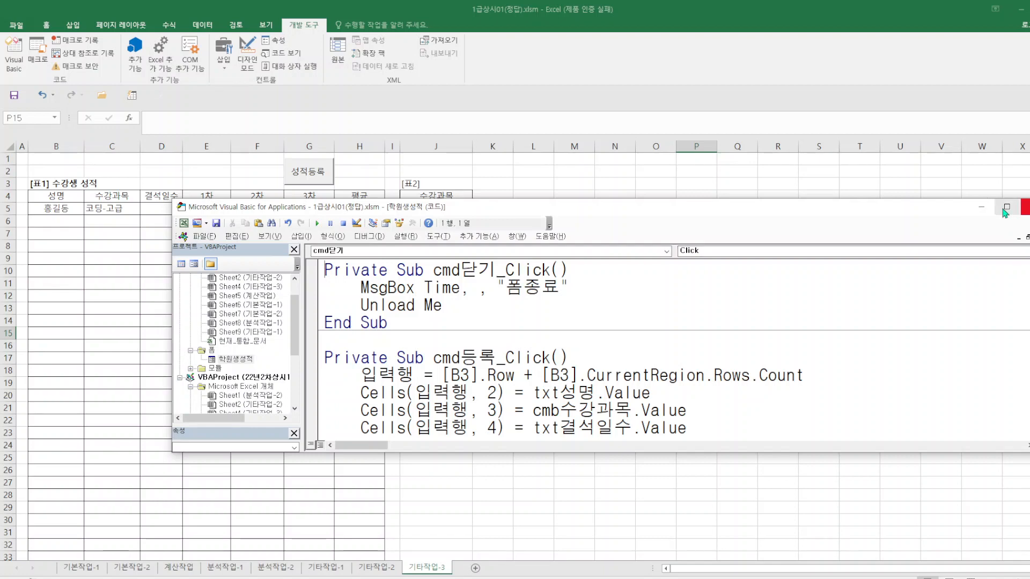
pyautogui.click(983, 208)
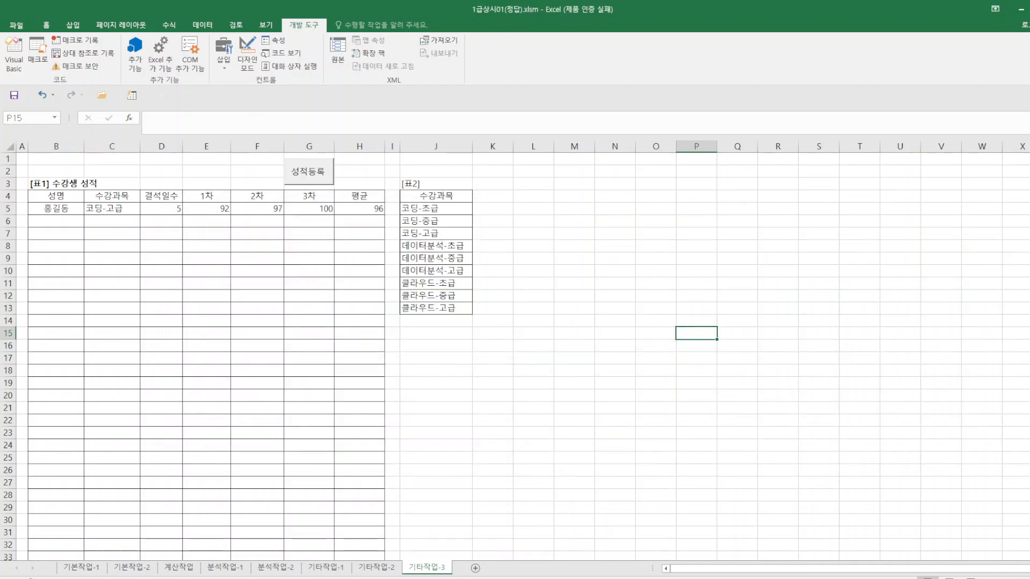
# Switch back to the 22년2차상시1회1급시나공 workbook and, in the code editor, view the 닫기 button's Click procedure from the 1급상시01(정답) project's form.
pyautogui.click(651, 576)
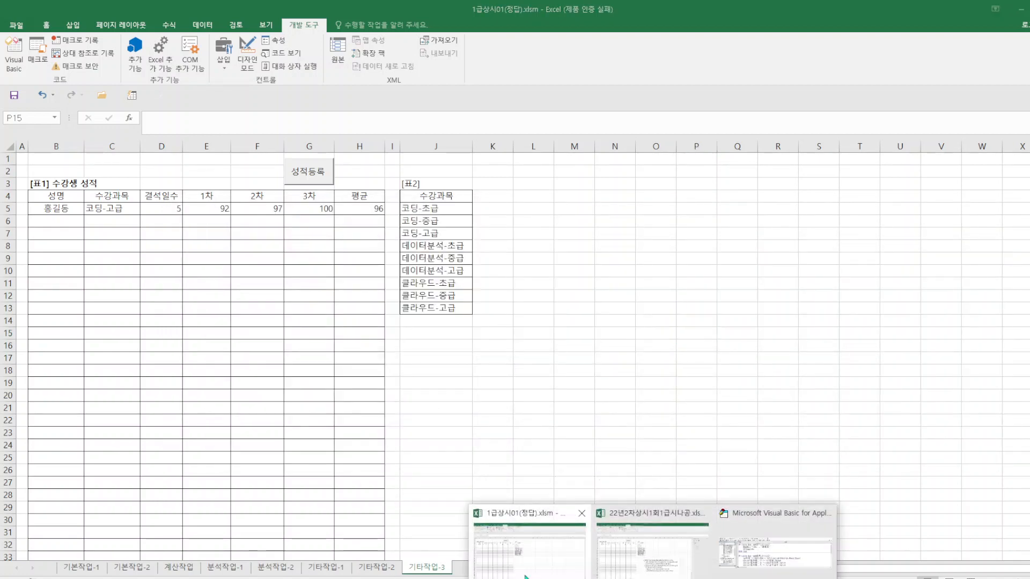
pyautogui.click(651, 542)
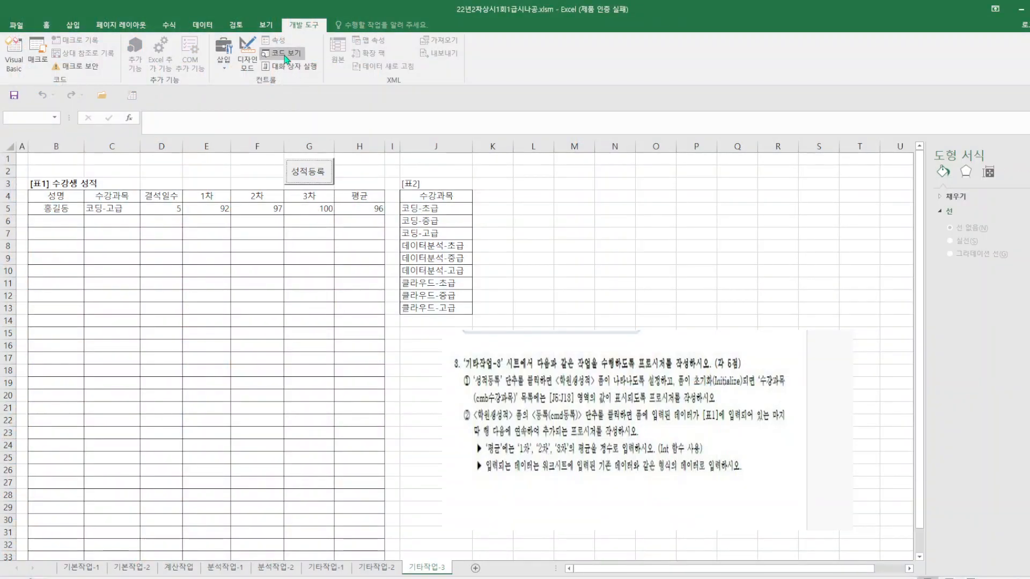
pyautogui.click(286, 54)
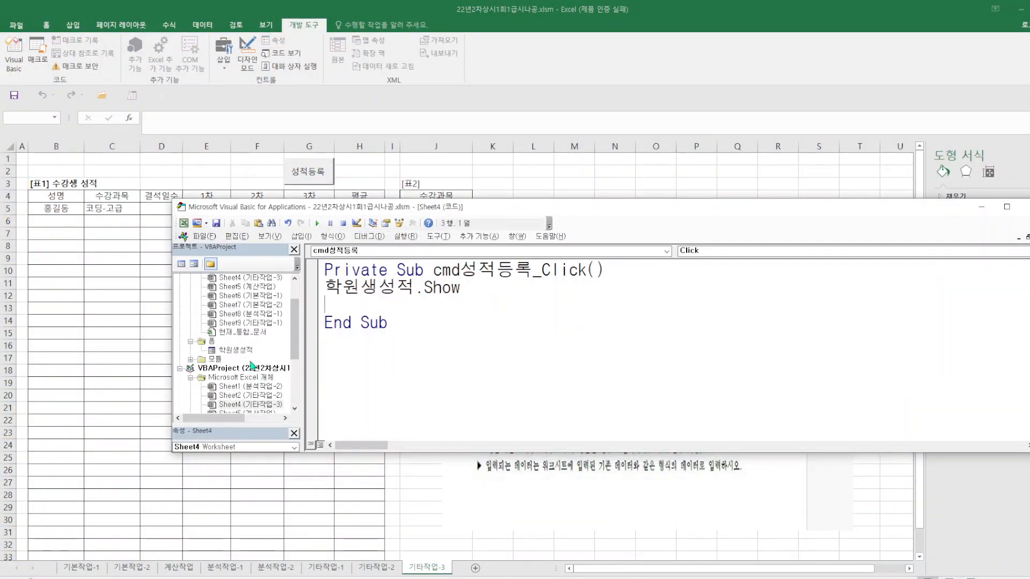
pyautogui.doubleClick(245, 351)
pyautogui.click(510, 336)
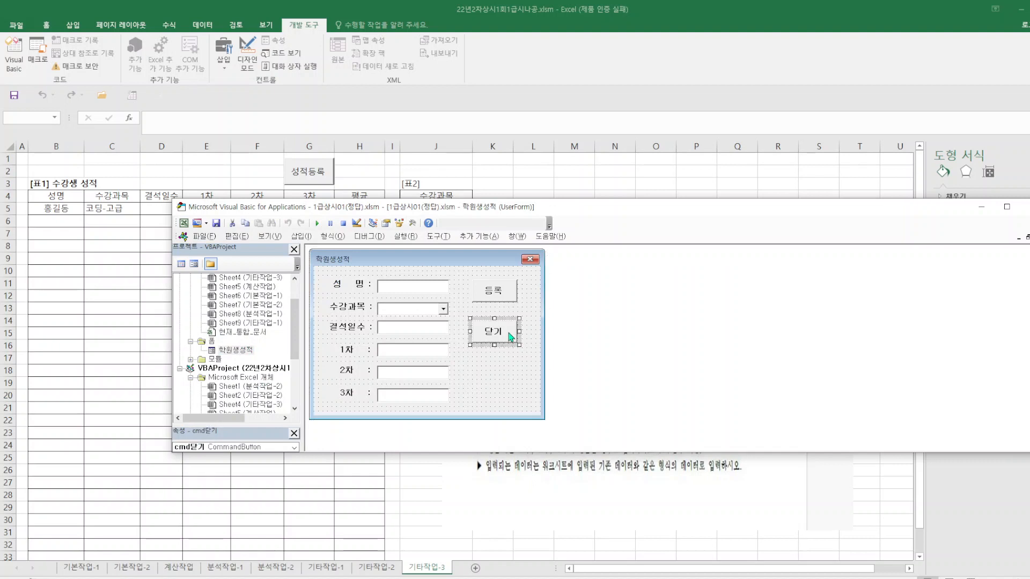
pyautogui.doubleClick(511, 336)
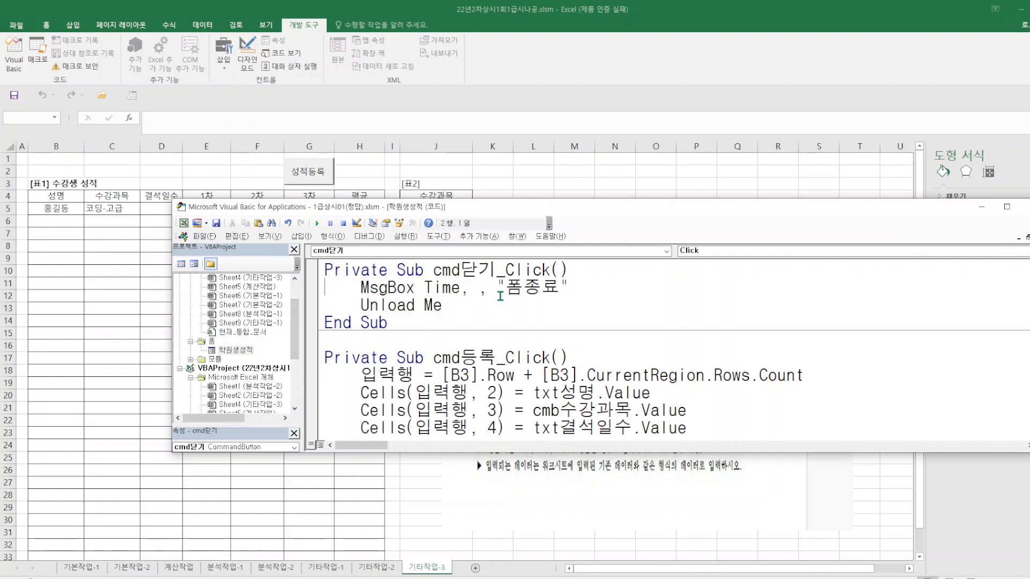
# Remove the vbOKOnly argument from the 닫기 button's MsgBox line in this workbook's 학원생성적 form code, and return to the worksheet.
pyautogui.scroll(-4, 299, 383)
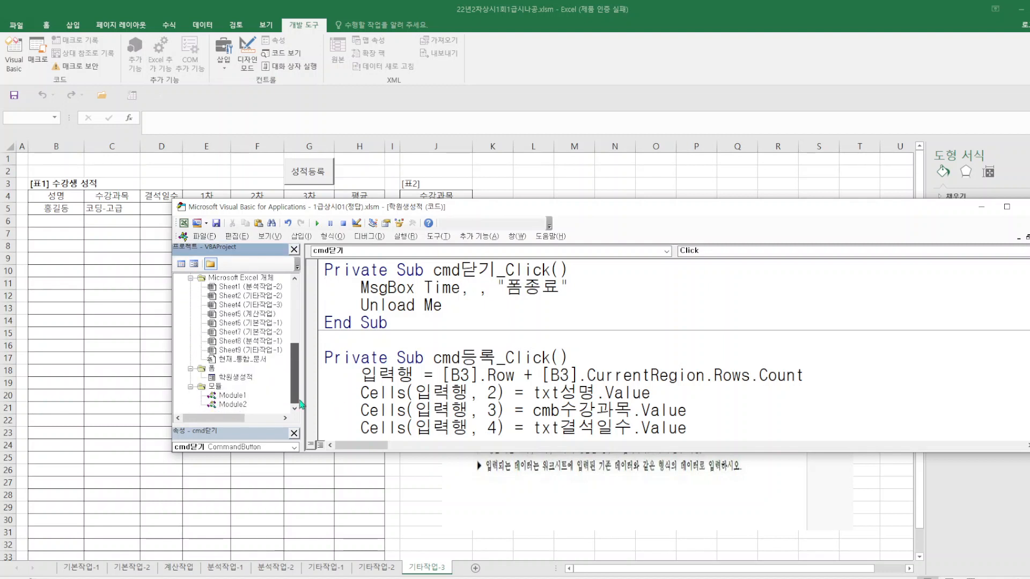
pyautogui.rightClick(239, 380)
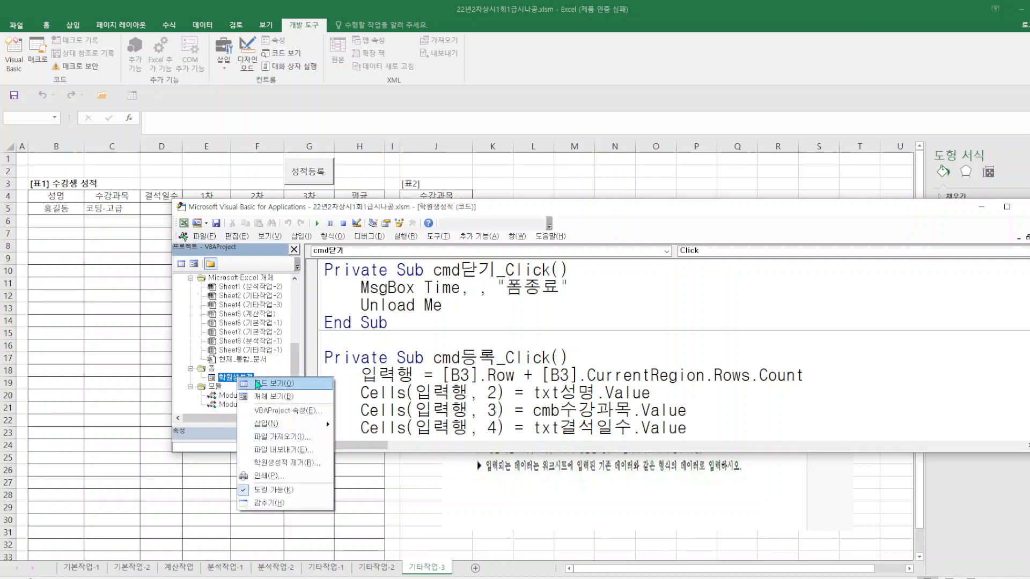
pyautogui.click(257, 384)
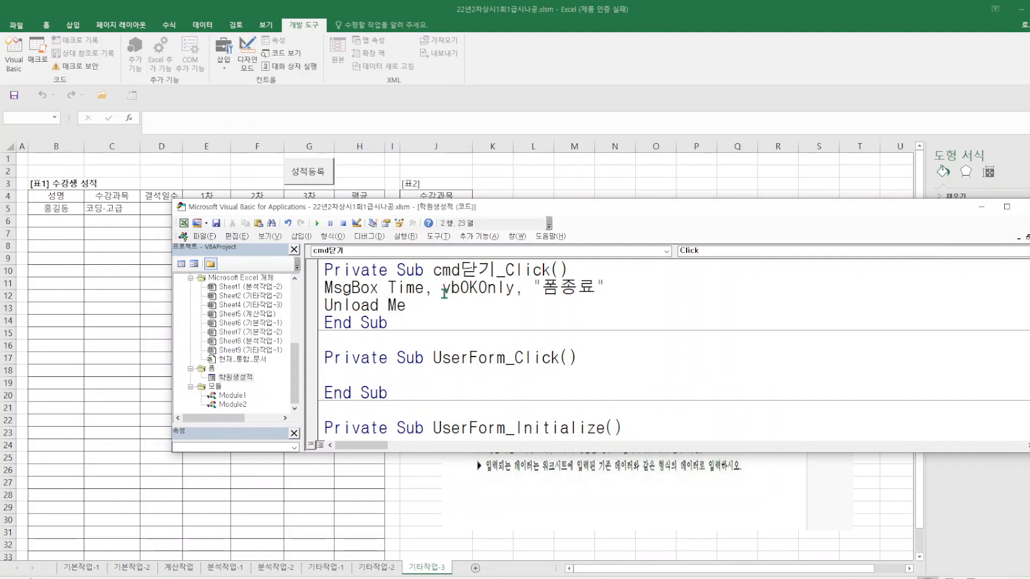
pyautogui.moveTo(442, 288); pyautogui.dragTo(513, 289)
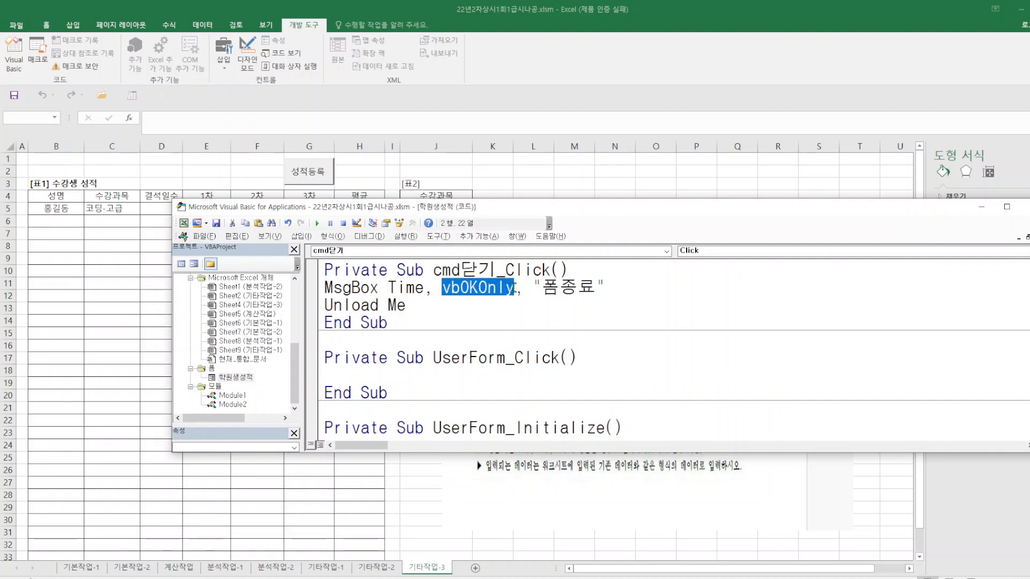
pyautogui.press('Delete')
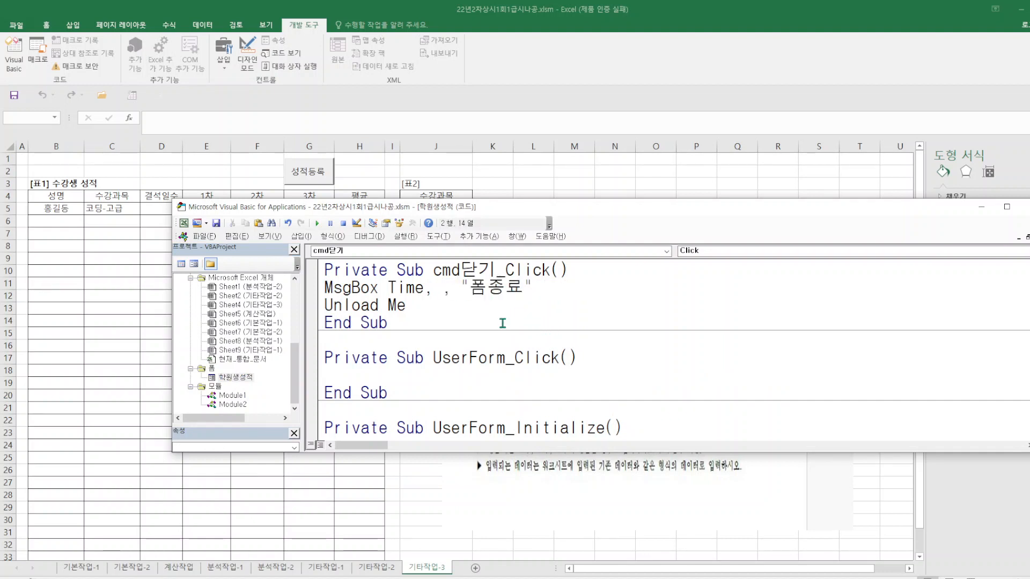
pyautogui.click(204, 235)
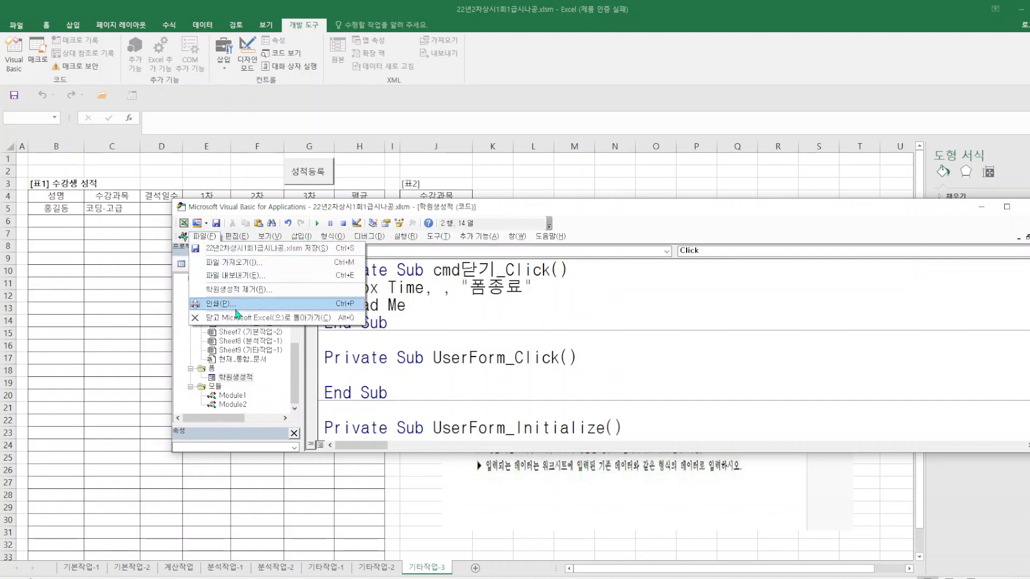
pyautogui.click(234, 318)
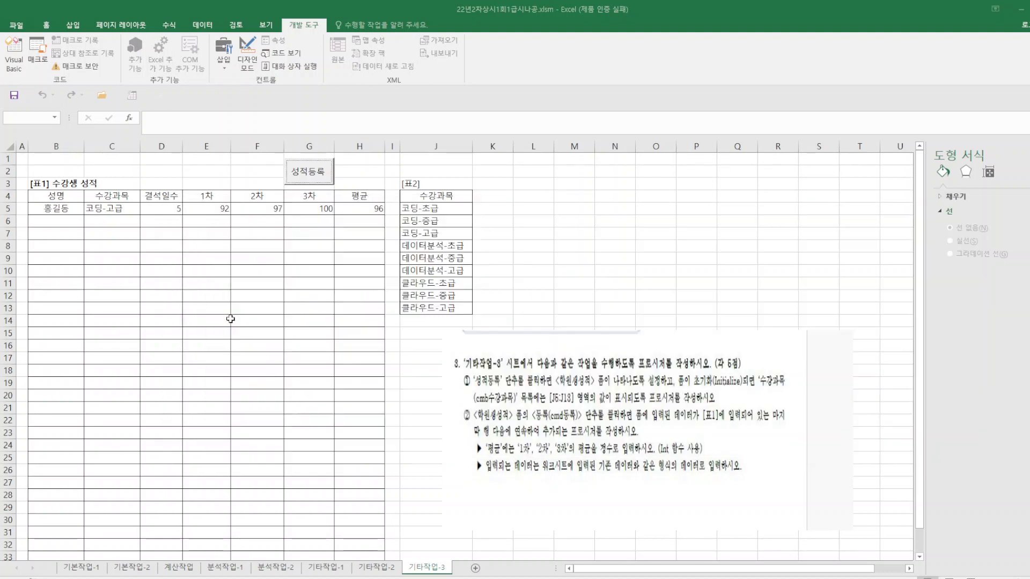
# Open the 학원생성적 form with 성적등록, test its 닫기 button and dismiss the time message.
pyautogui.click(313, 180)
pyautogui.click(622, 300)
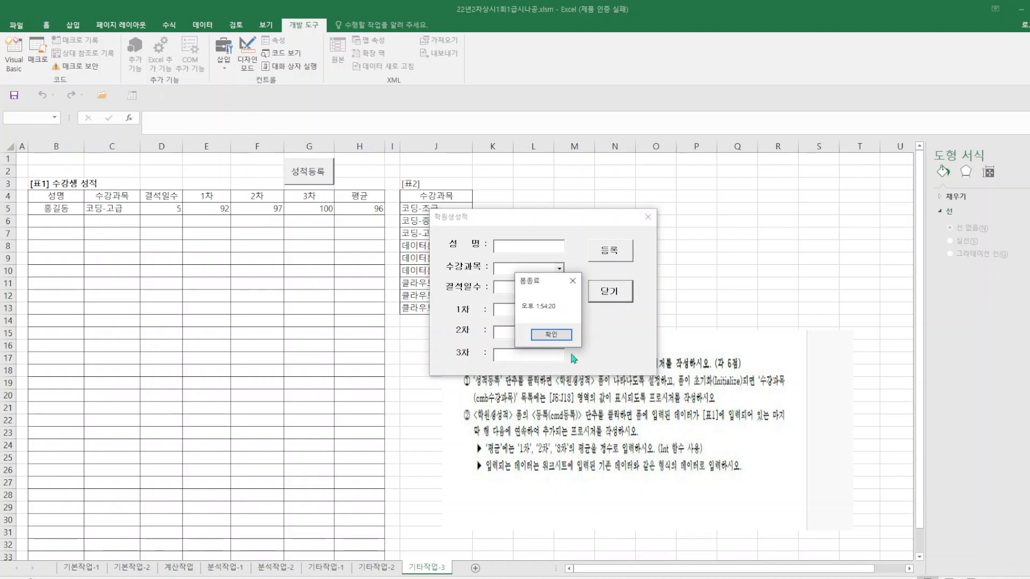
pyautogui.click(552, 334)
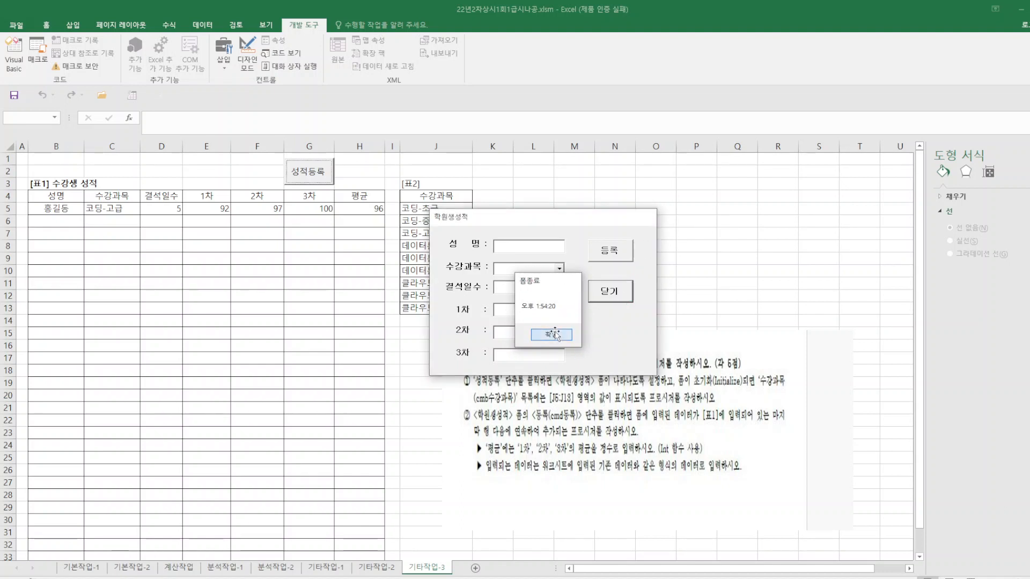
# Review the 학원생성적 form's 닫기 procedure in the code editor, and save the workbook from the 기타작업-3 sheet.
pyautogui.click(287, 53)
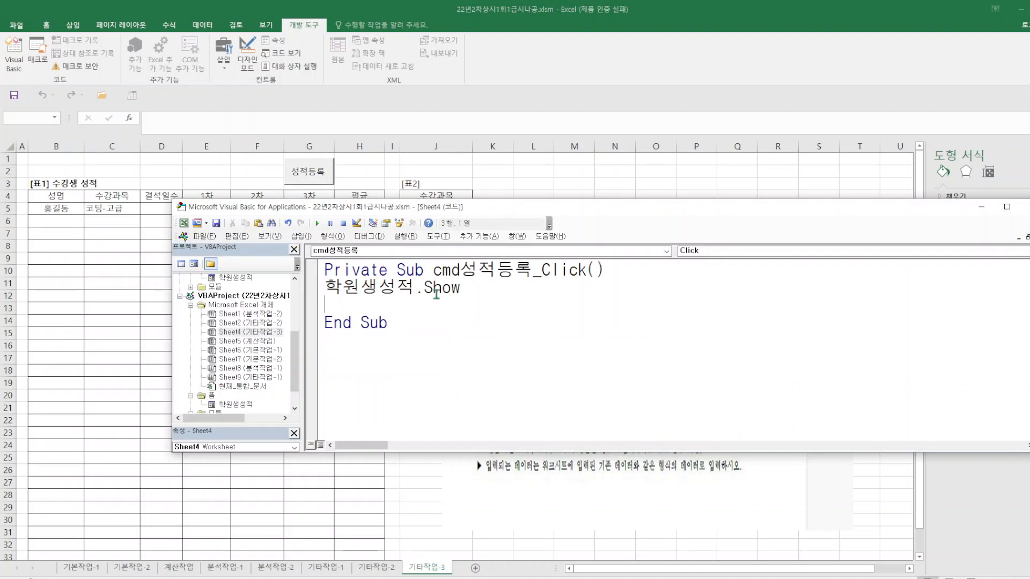
pyautogui.rightClick(243, 407)
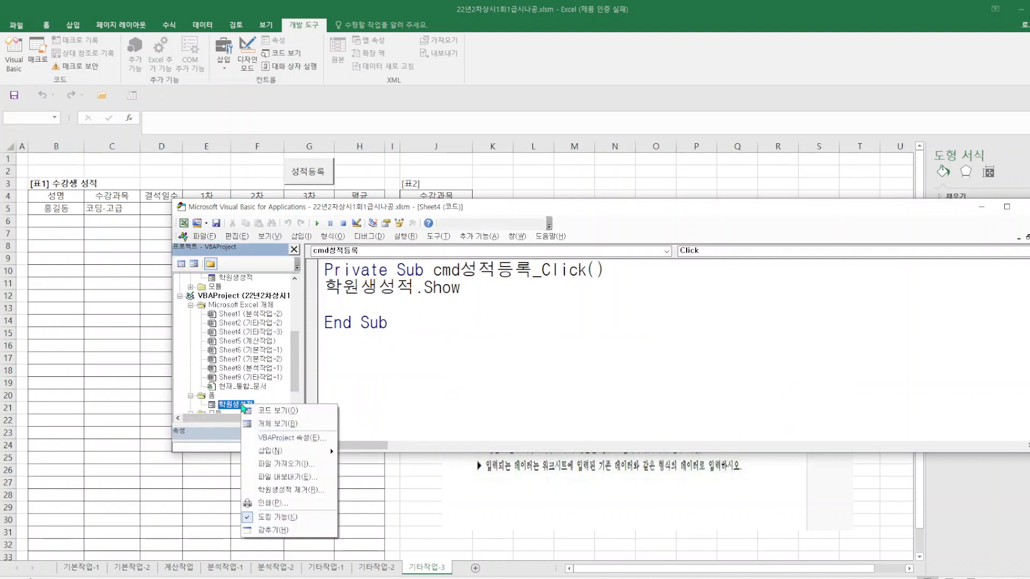
pyautogui.click(278, 415)
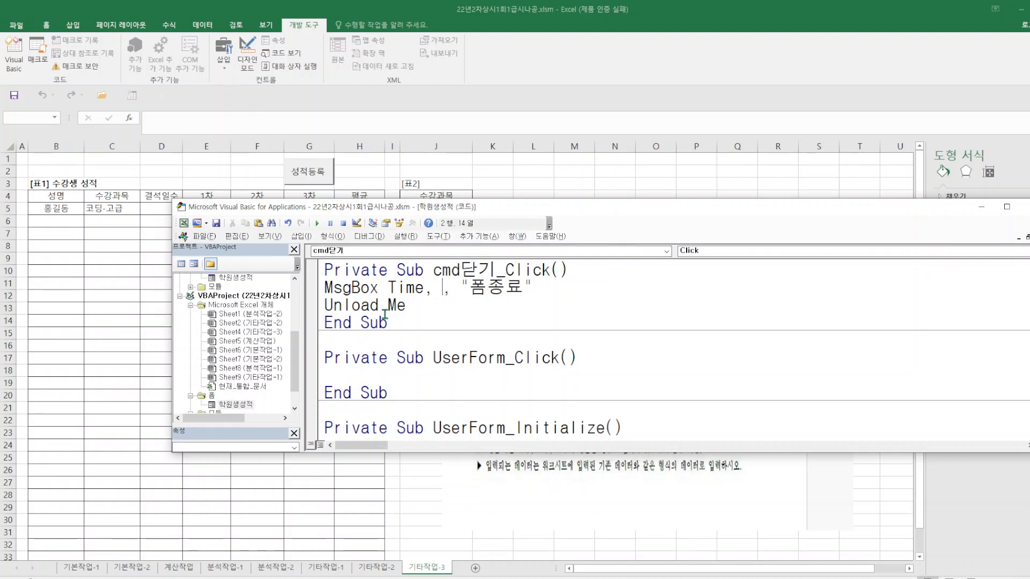
pyautogui.click(1026, 208)
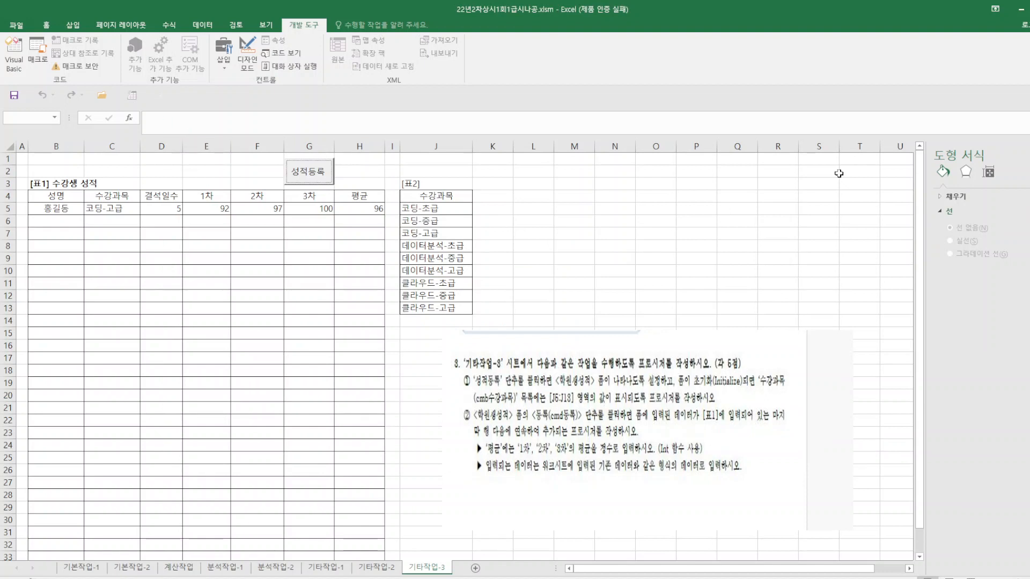
pyautogui.click(15, 99)
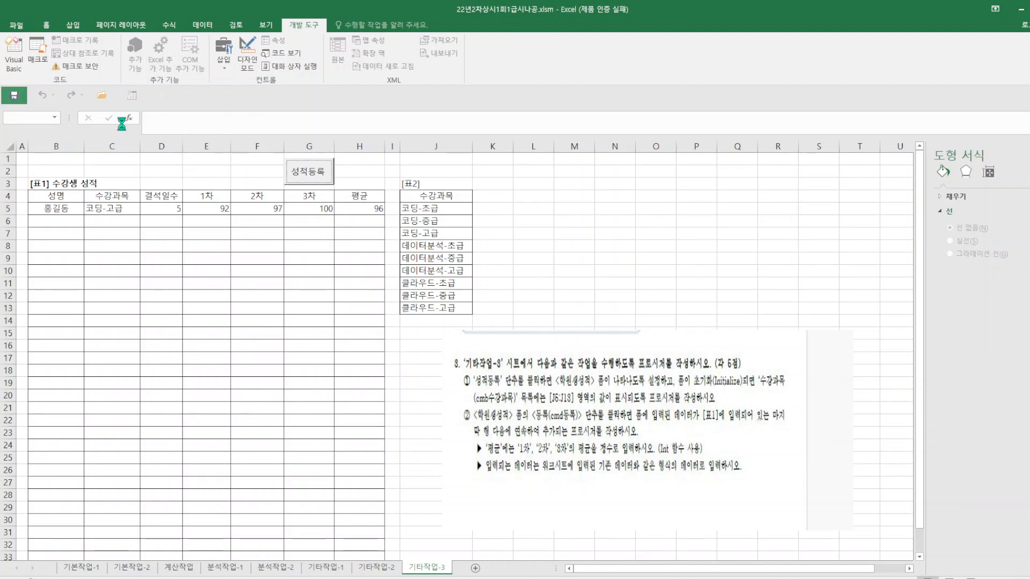